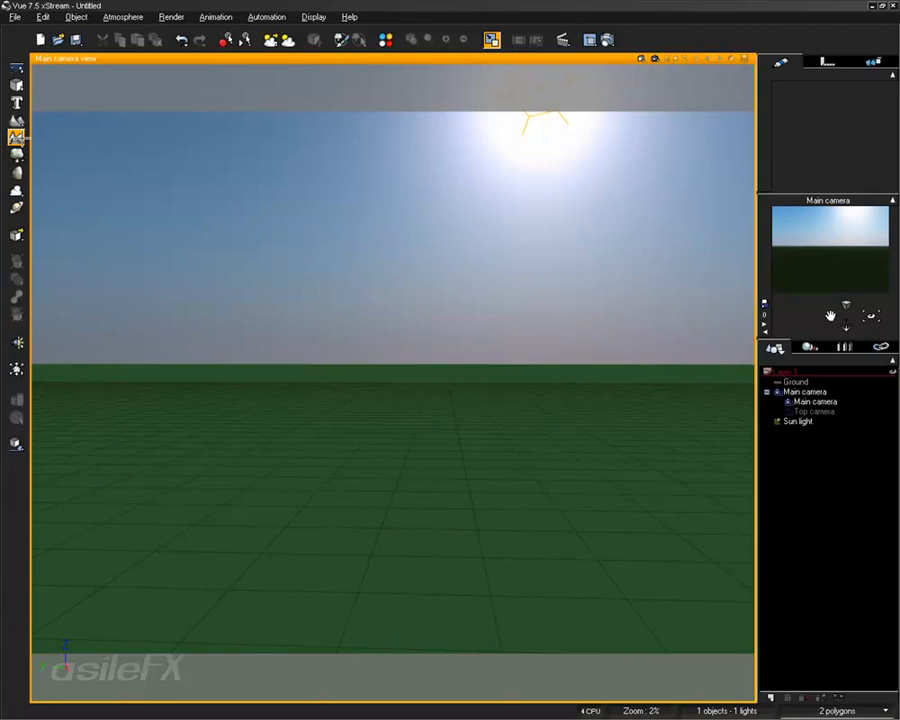
Add a procedural terrain to the scene and scale it up uniformly until the mountain fills most of the camera view
right_click(16, 137)
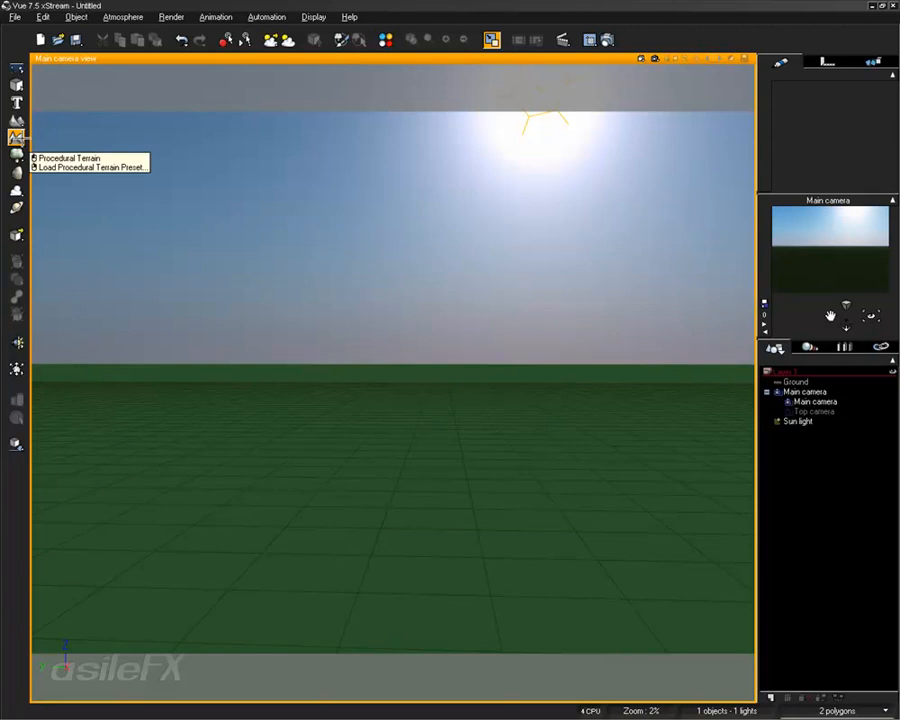
left_click(16, 138)
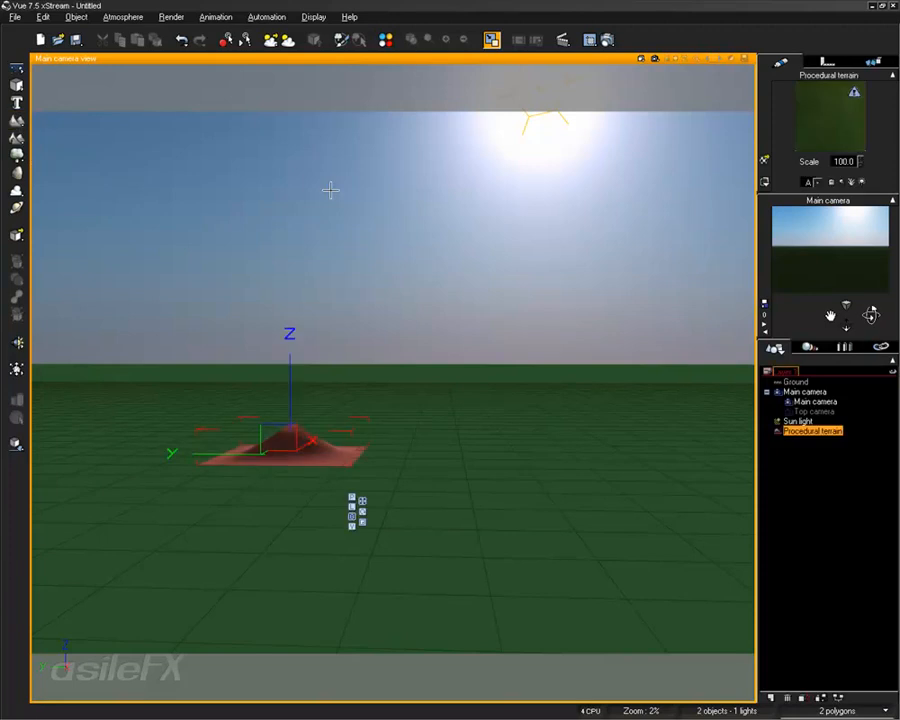
left_click(362, 523)
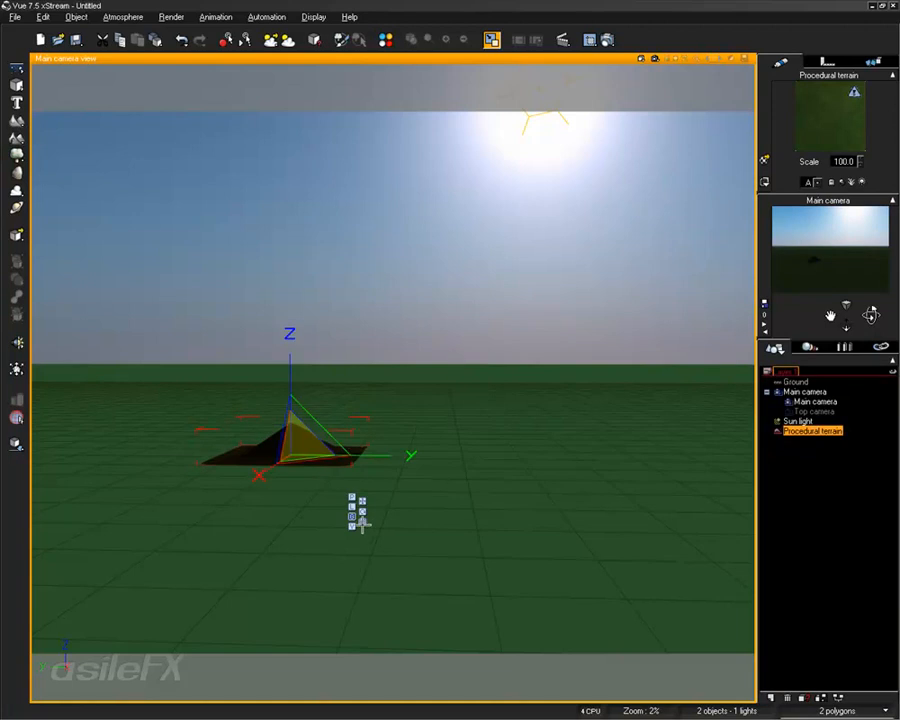
left_click_drag(349, 443, 691, 143)
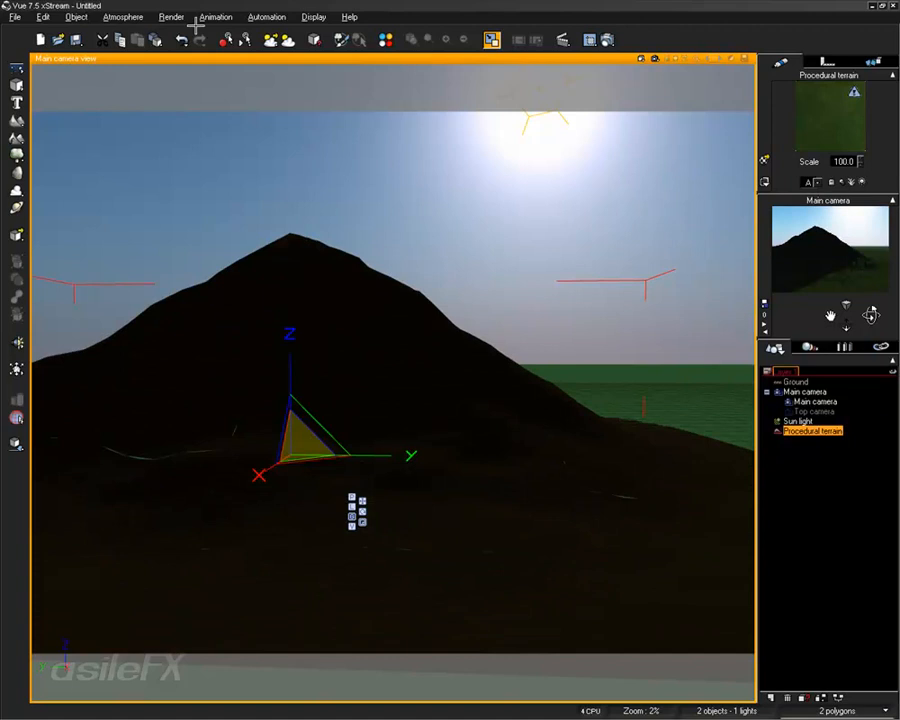
Reposition the sun in the Atmosphere Editor with a pitch of about 42.7° and a low azimuth to light the mountain's front
left_click(123, 17)
left_click(125, 77)
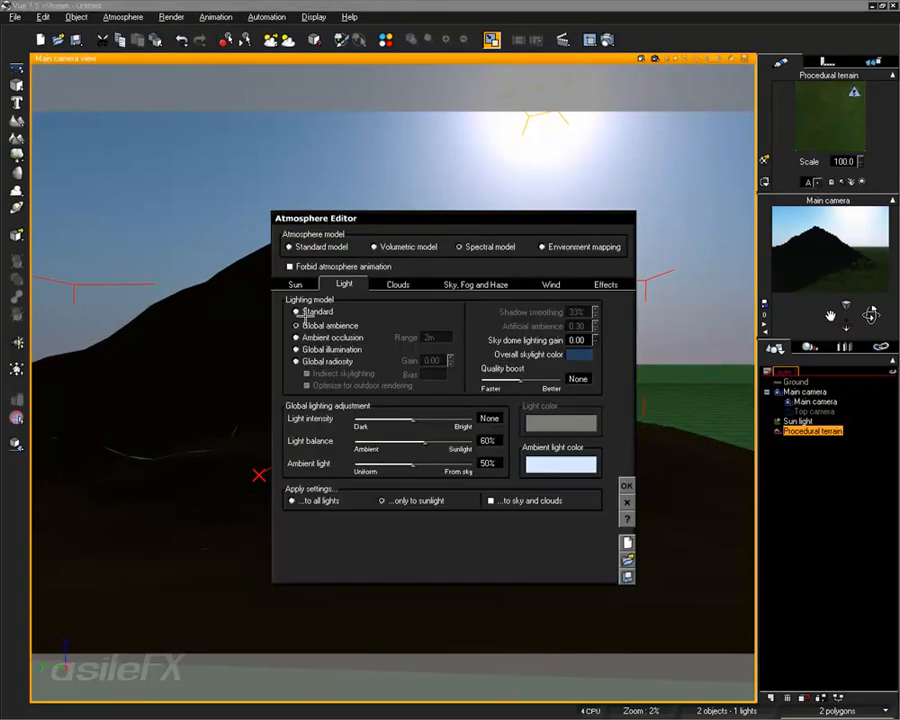
left_click(309, 283)
left_click_drag(440, 368, 387, 342)
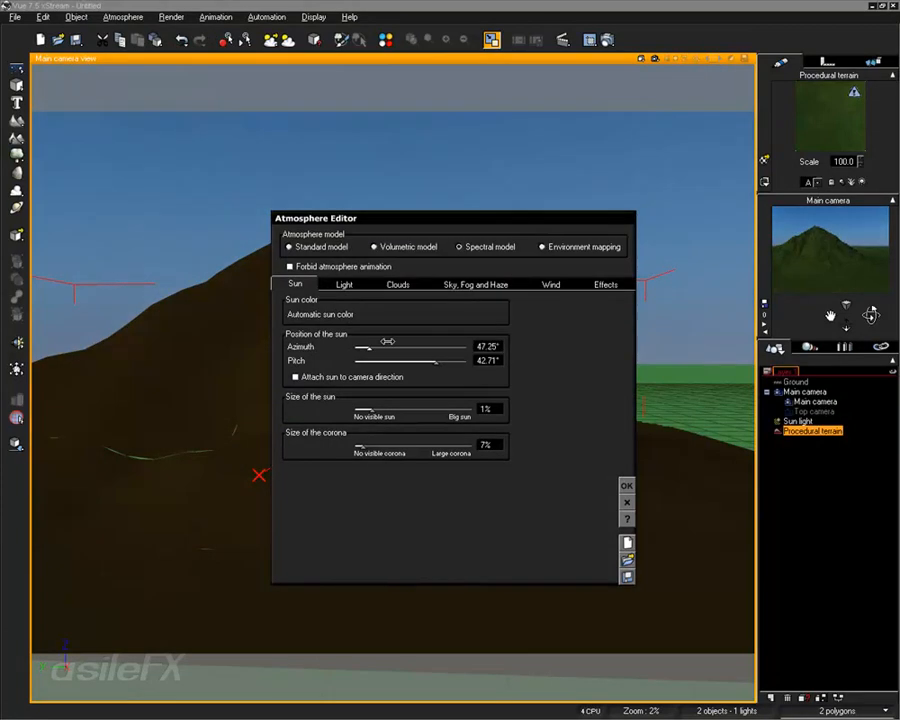
mouse_move(388, 346)
left_mouse_down()
mouse_move(458, 346)
mouse_move(366, 342)
left_mouse_up()
left_click(627, 485)
Open the procedural terrain for editing and turn off its Zero edges option
right_click(438, 352)
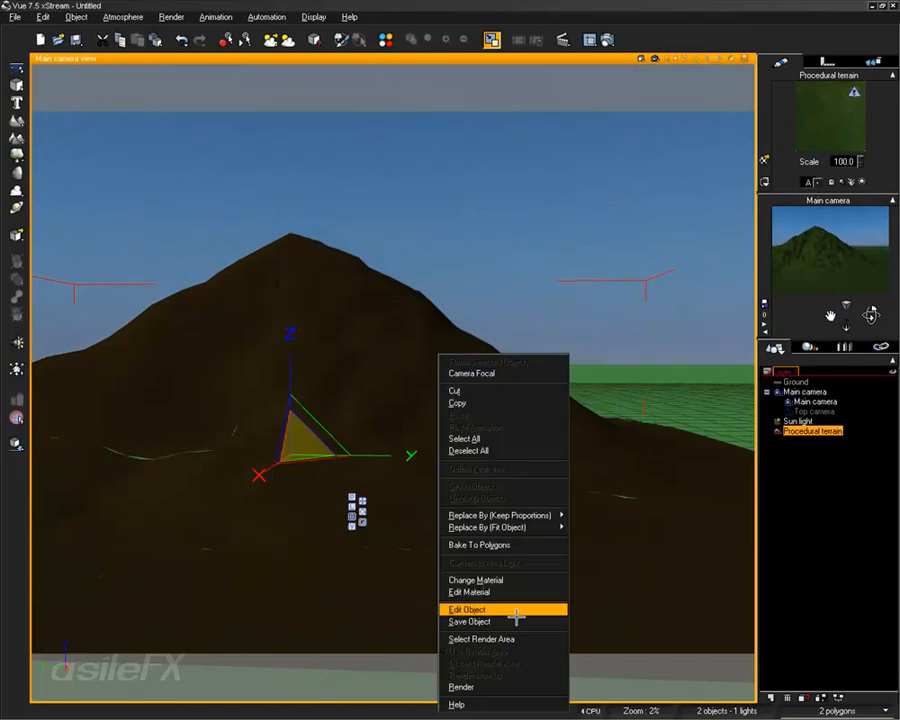
left_click(525, 612)
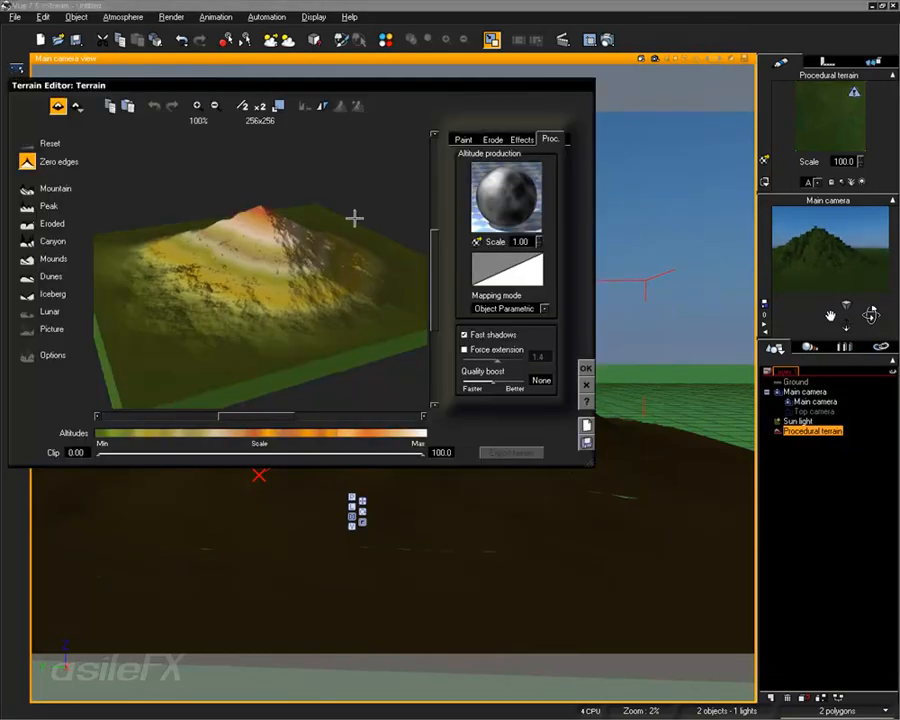
left_click_drag(353, 215, 297, 261)
left_click(36, 162)
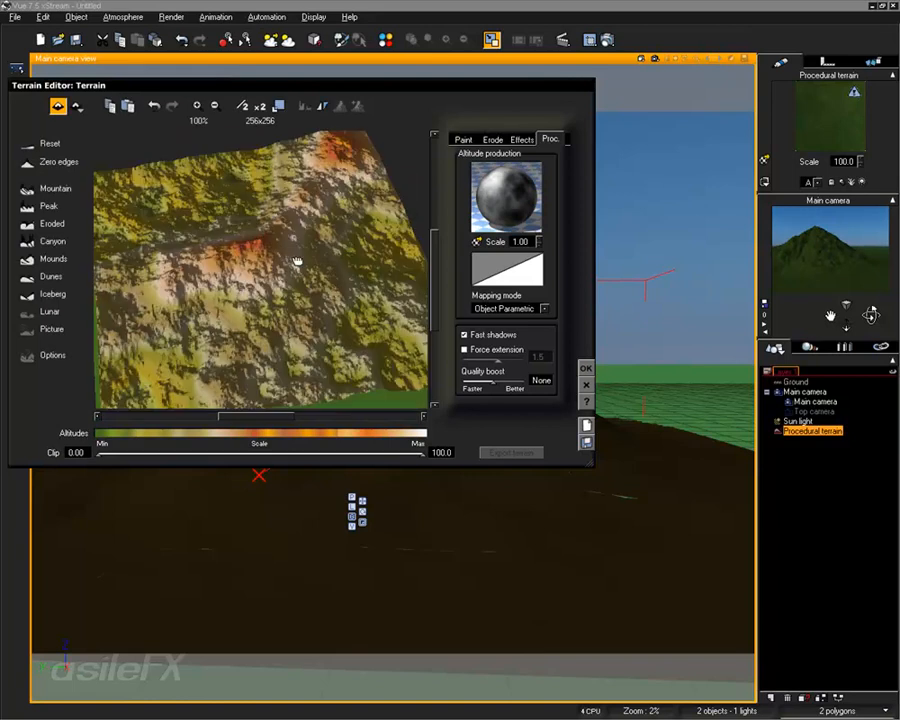
Regenerate the terrain's procedural altitude variation several times to get rolling hills with distinct peaks, and accept the new shape
right_click(477, 178)
left_click(566, 307)
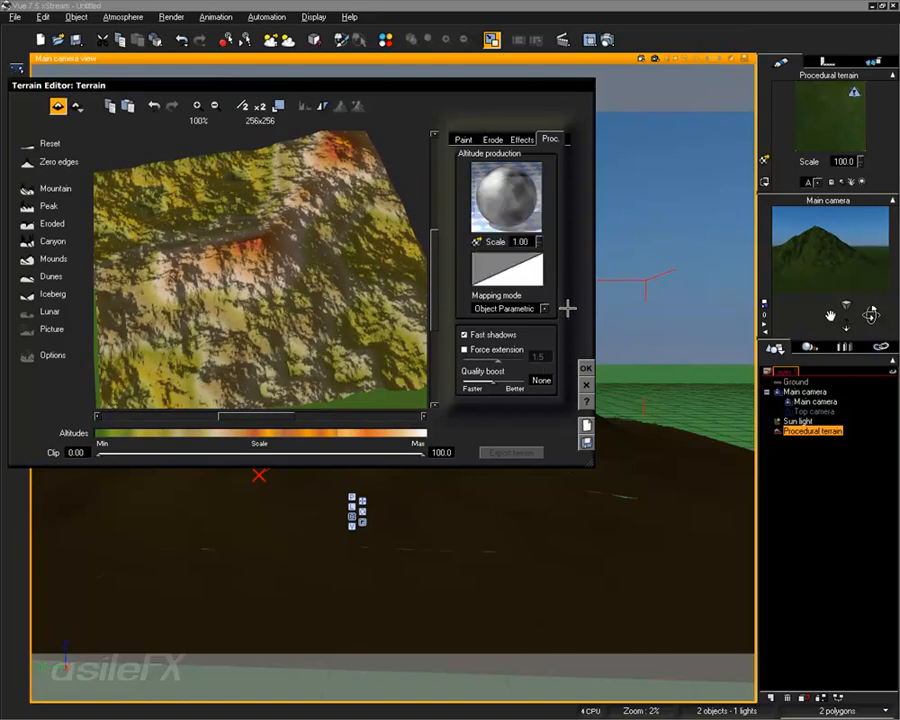
left_click(587, 424)
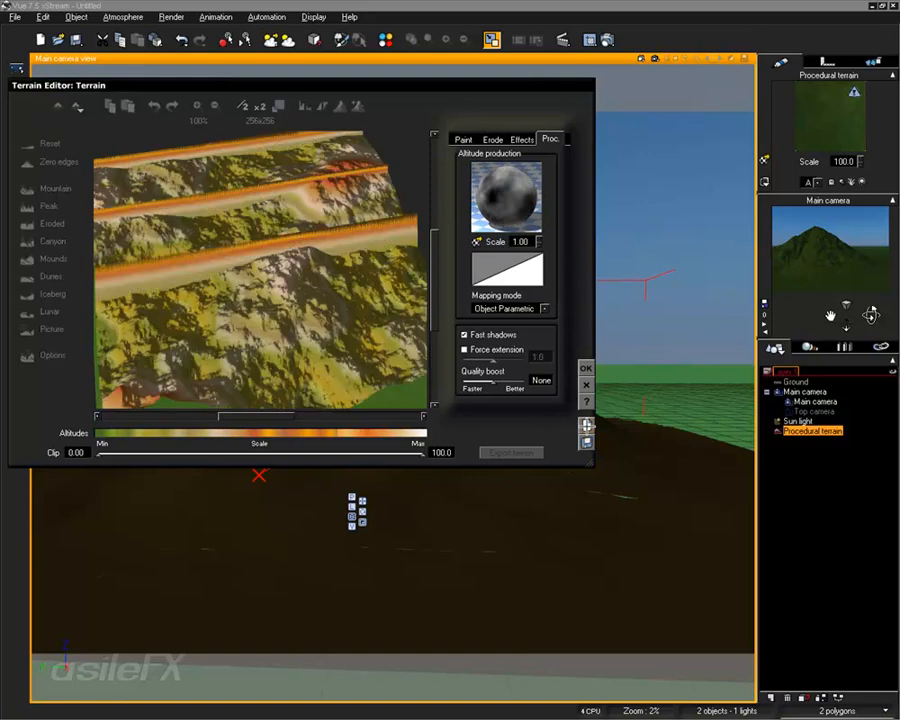
left_click(587, 425)
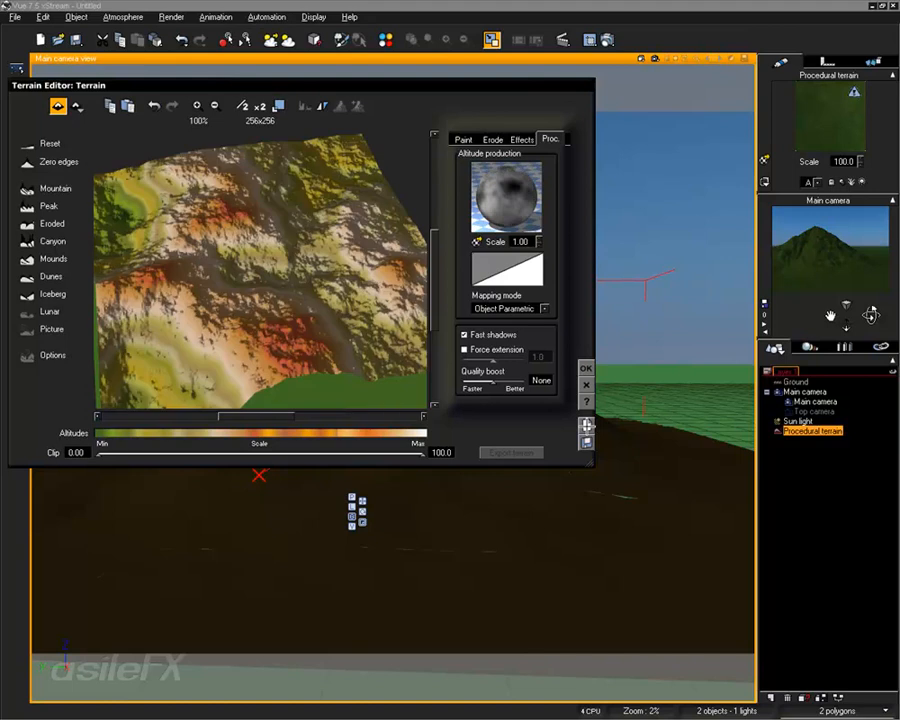
left_click(587, 424)
left_click_drag(240, 300, 132, 272)
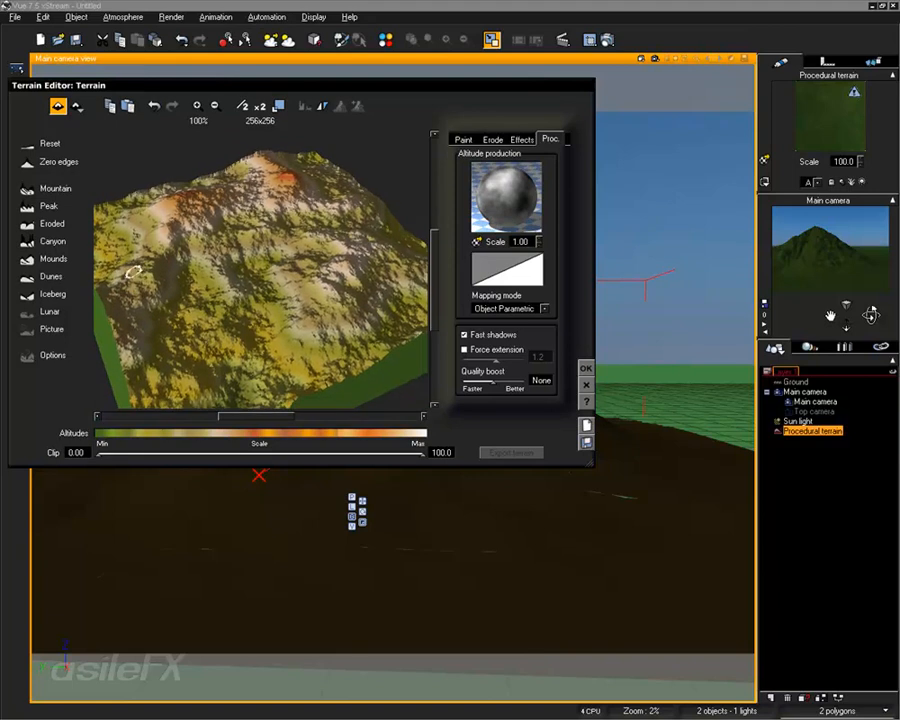
left_click(587, 368)
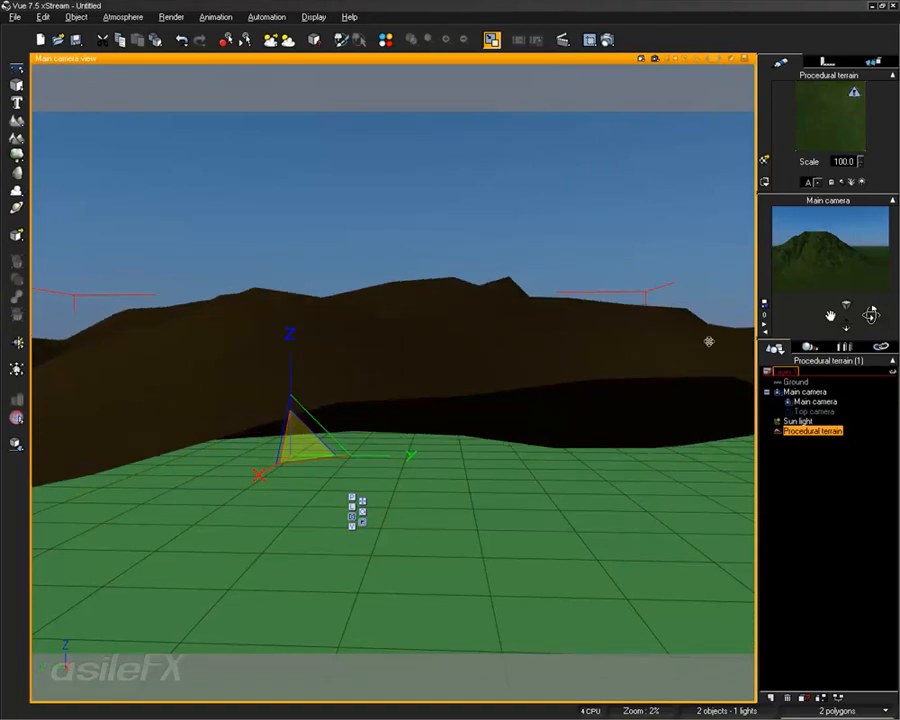
Enlarge the terrain a little more and frame the main camera over its hills, facing the distant peak
left_click_drag(871, 315, 886, 316)
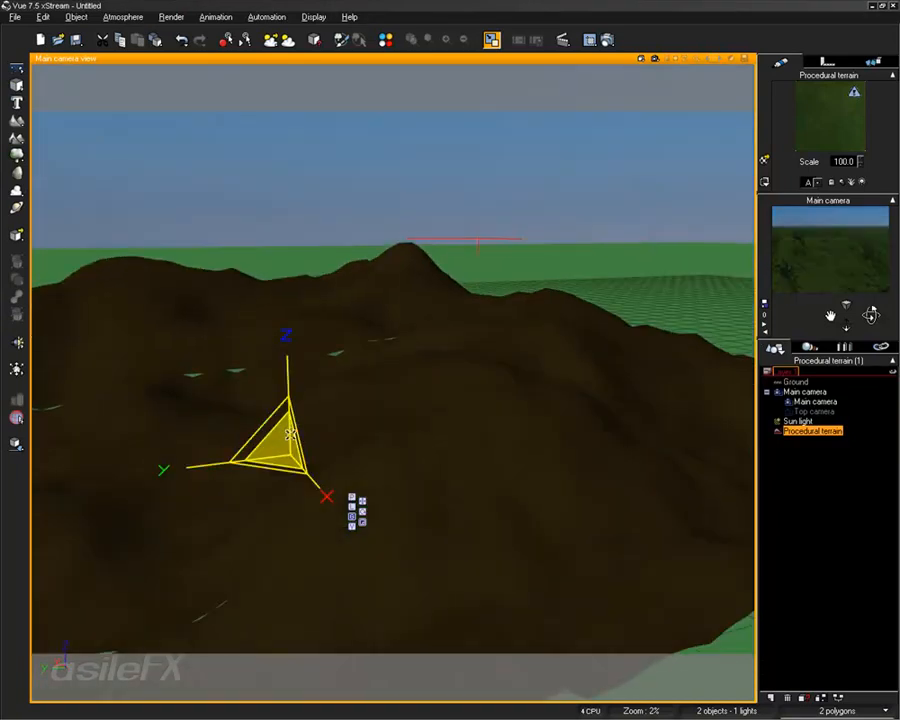
left_click_drag(290, 430, 379, 388)
right_click_drag(367, 269, 468, 428)
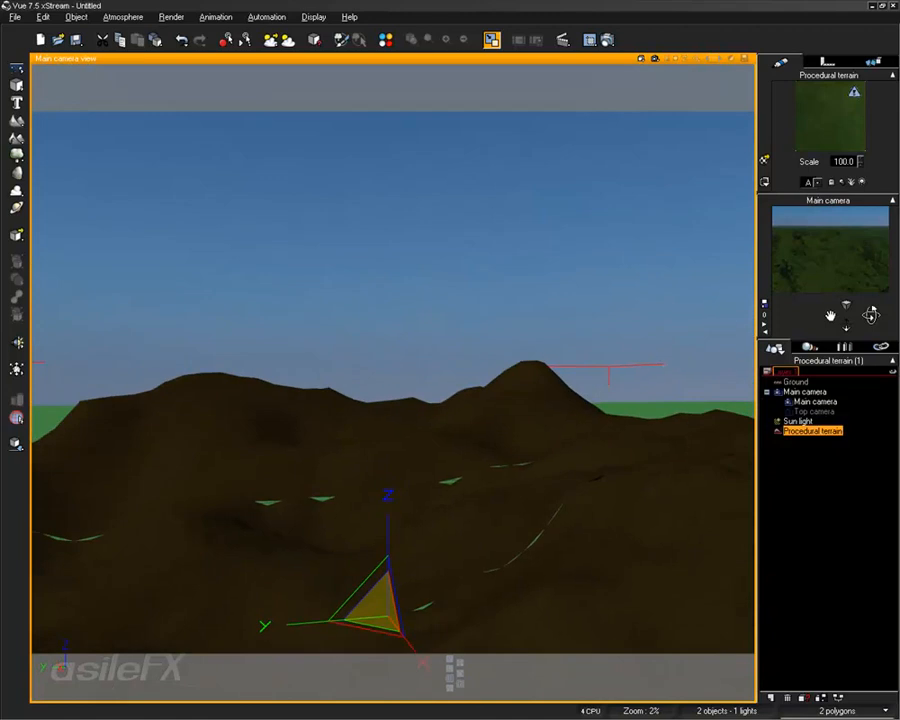
left_click_drag(830, 314, 872, 315)
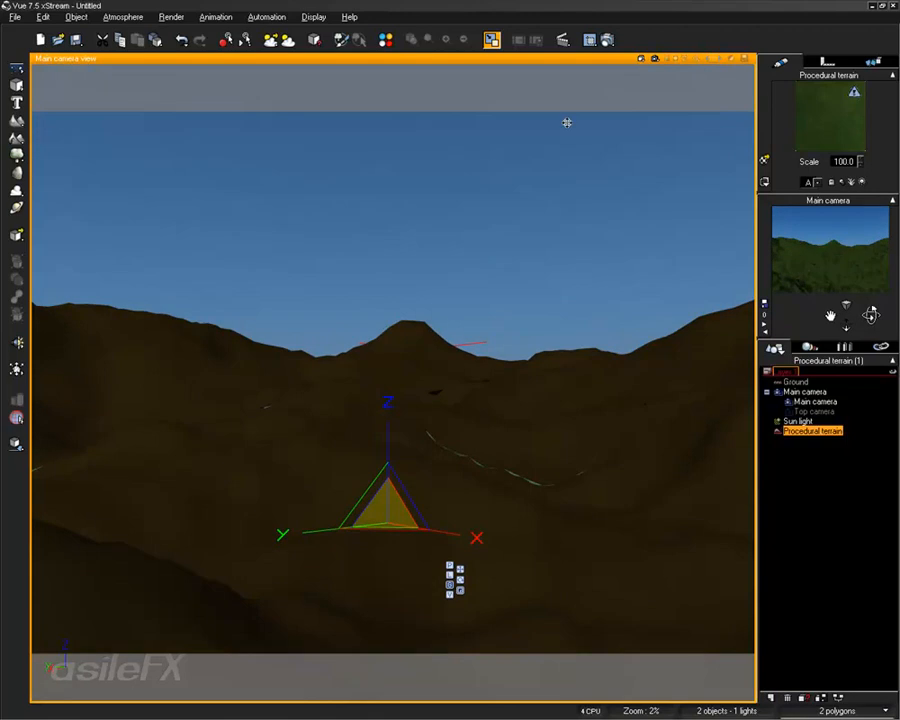
Assign the Rock&Grass2 material from the Landscapes collection to the terrain and quick-render the main camera view
left_click(763, 159)
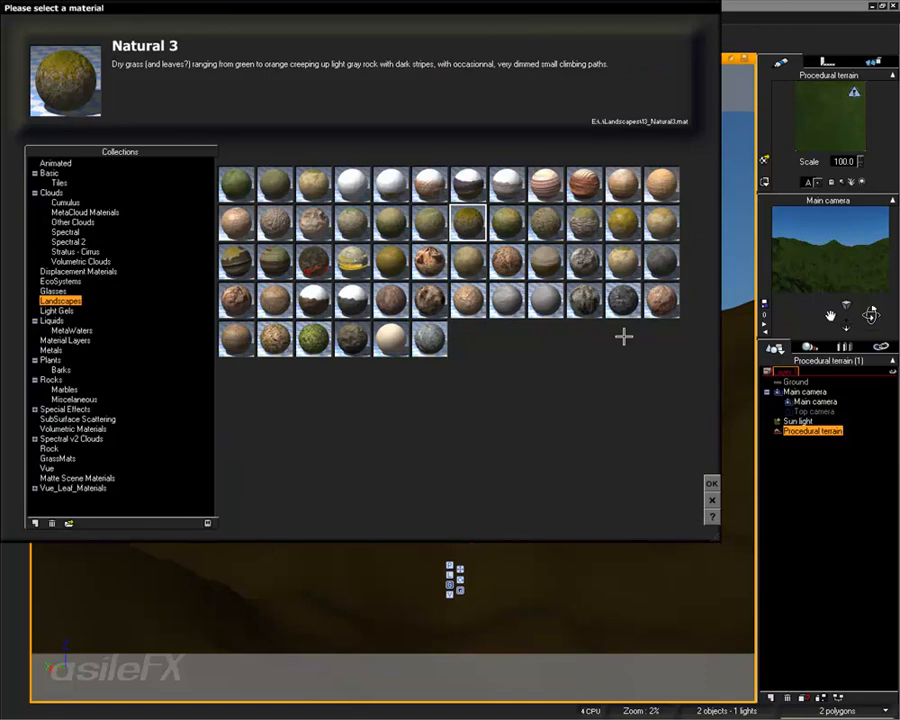
left_click(661, 260)
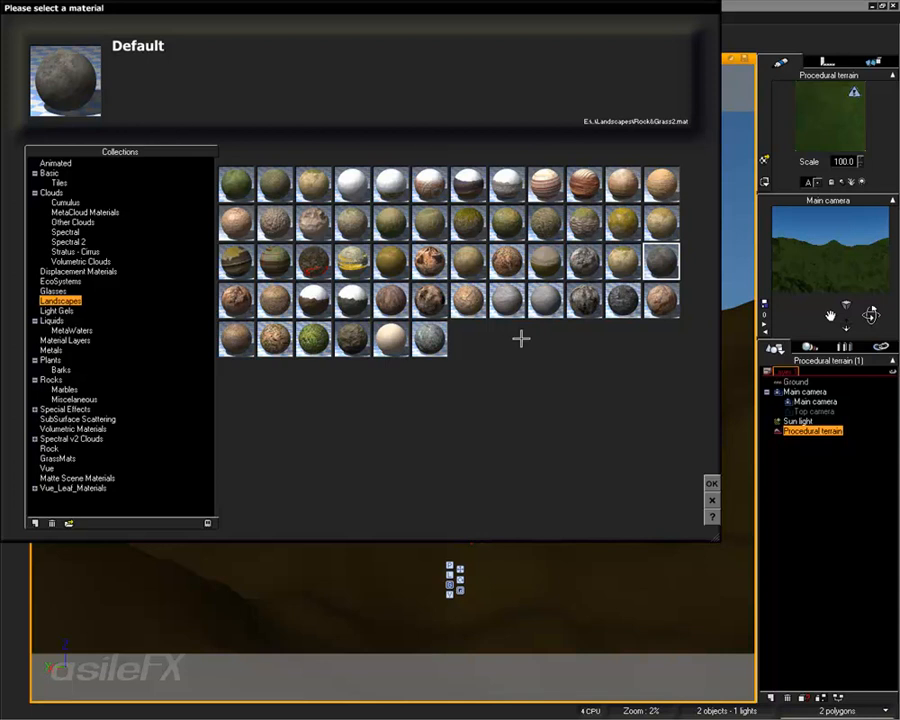
left_click(711, 483)
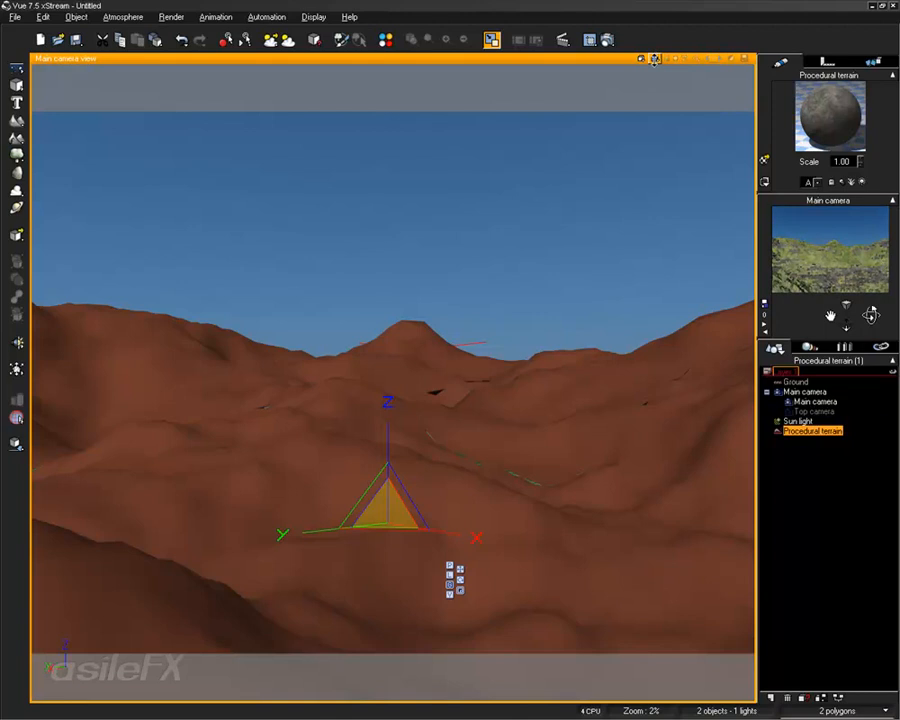
left_click(654, 59)
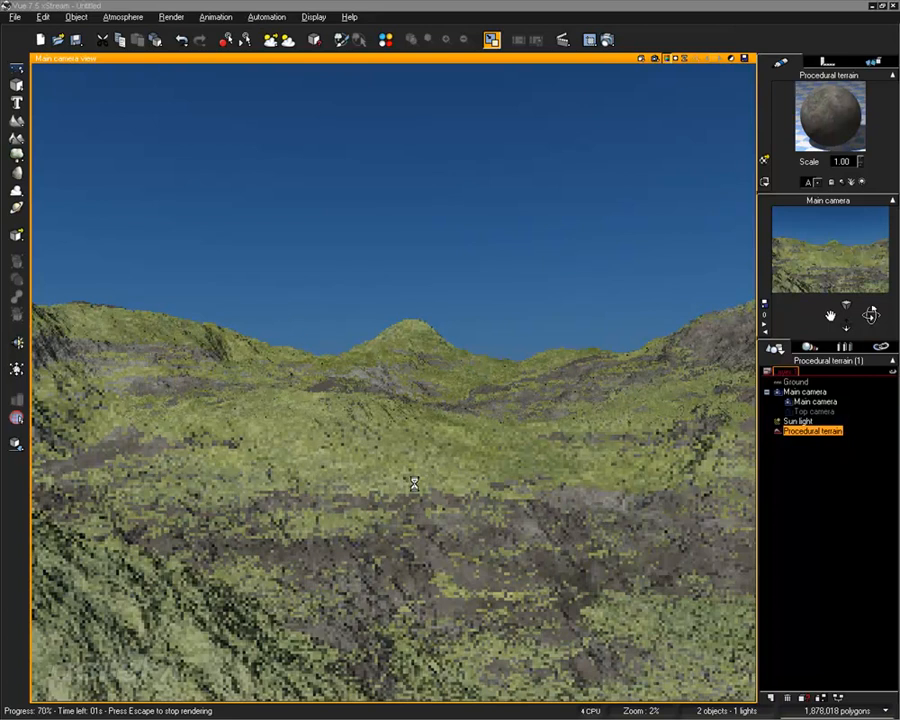
left_click(524, 457)
Tilt the camera slightly down and set the sun's azimuth to 18.00° and its pitch to 30.33°
right_click_drag(500, 403, 505, 386)
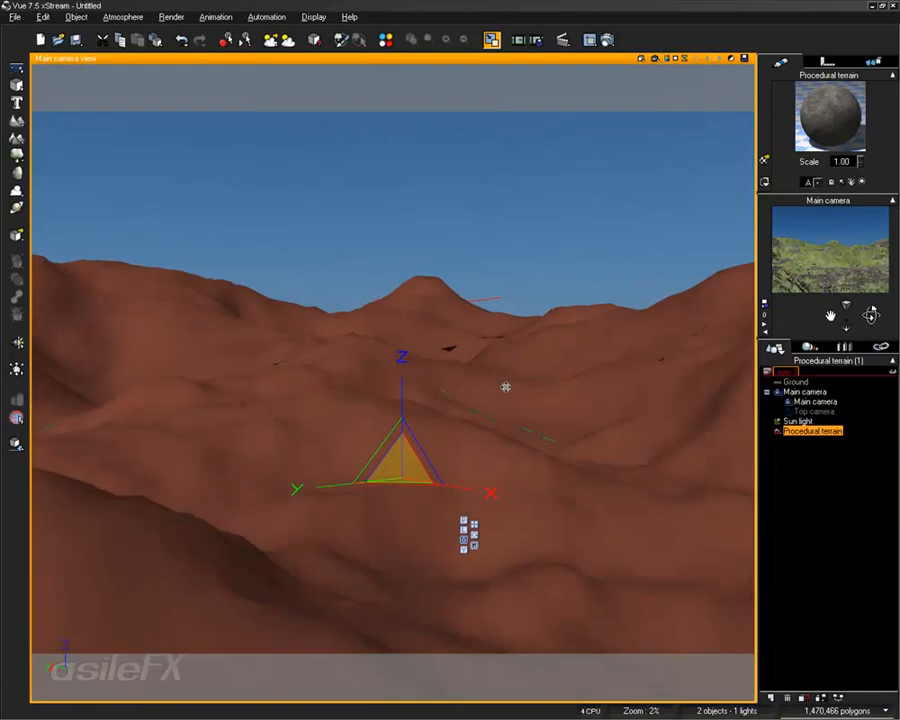
left_click(76, 17)
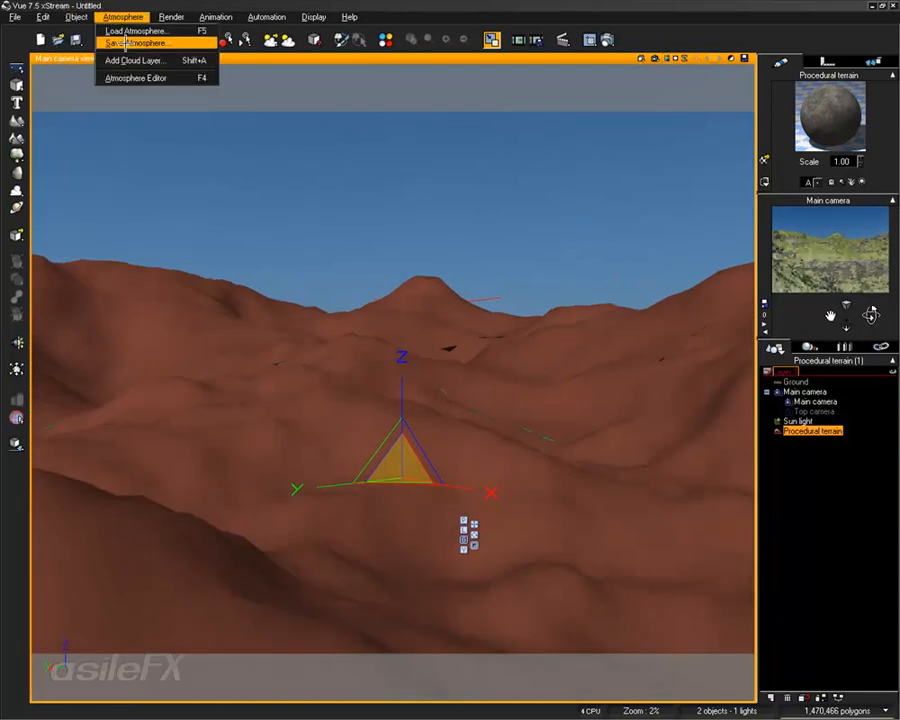
left_click(130, 79)
left_click_drag(441, 359, 433, 360)
mouse_move(363, 346)
left_mouse_down()
mouse_move(376, 345)
mouse_move(362, 345)
left_mouse_up()
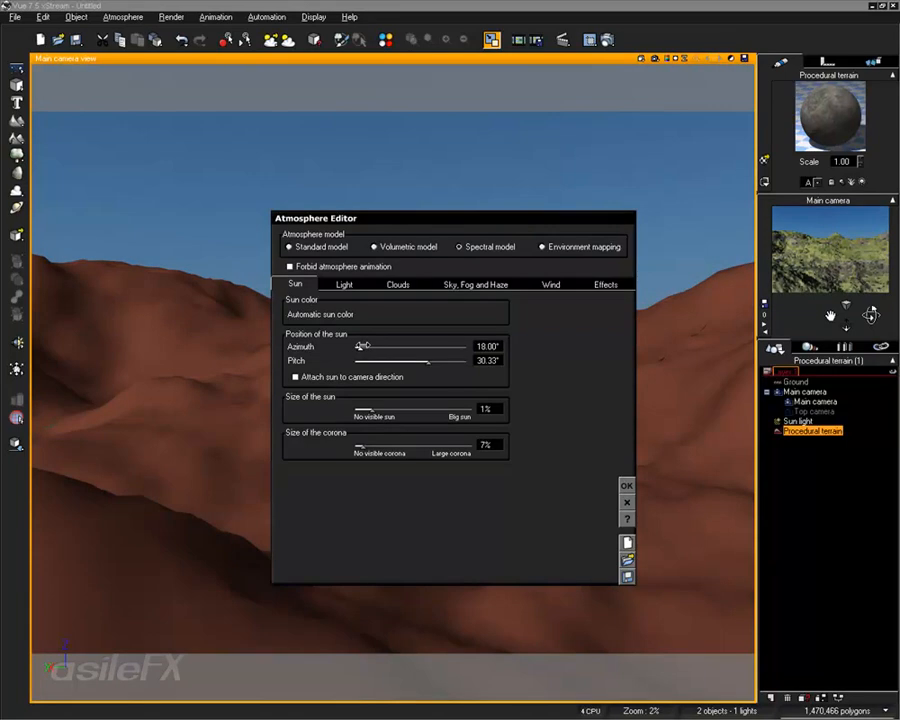
left_click(625, 485)
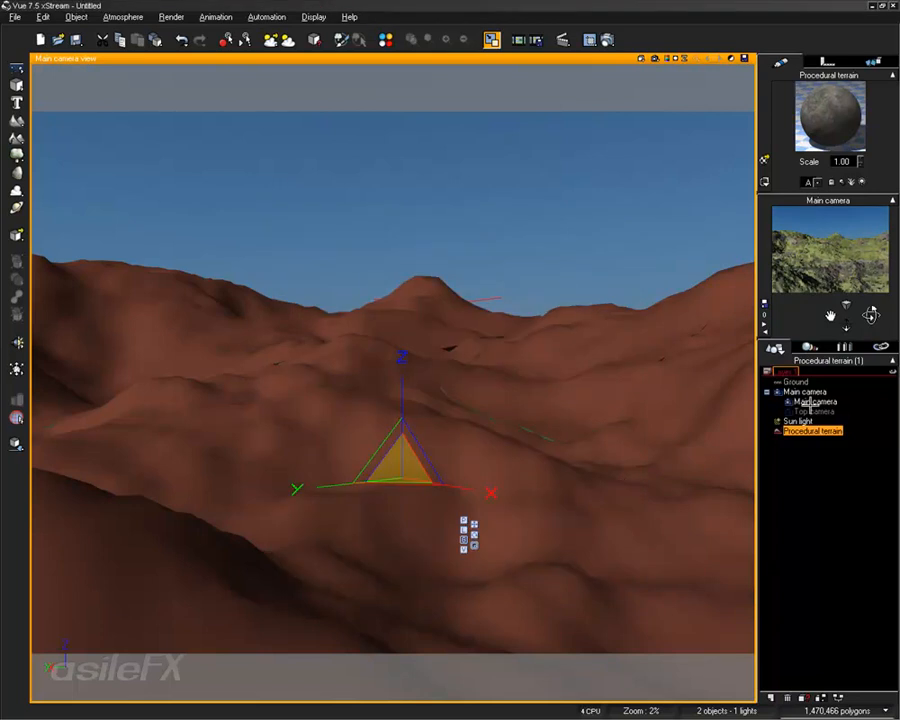
Check the main camera's natural film response and auto-exposure settings in its advanced options, leaving them as they are
double_click(811, 401)
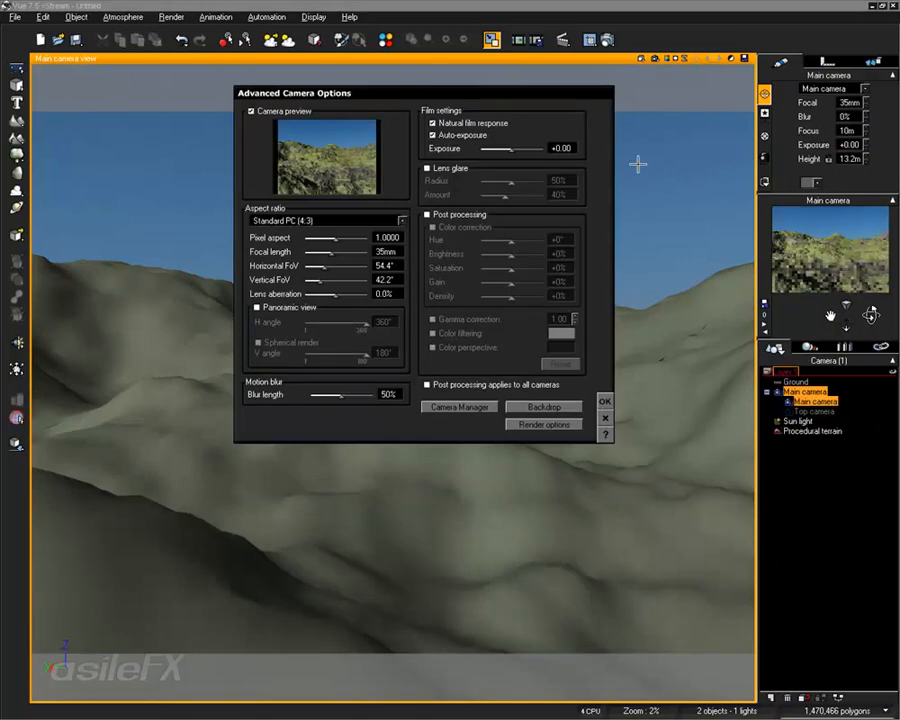
left_click(450, 134)
left_click(434, 134)
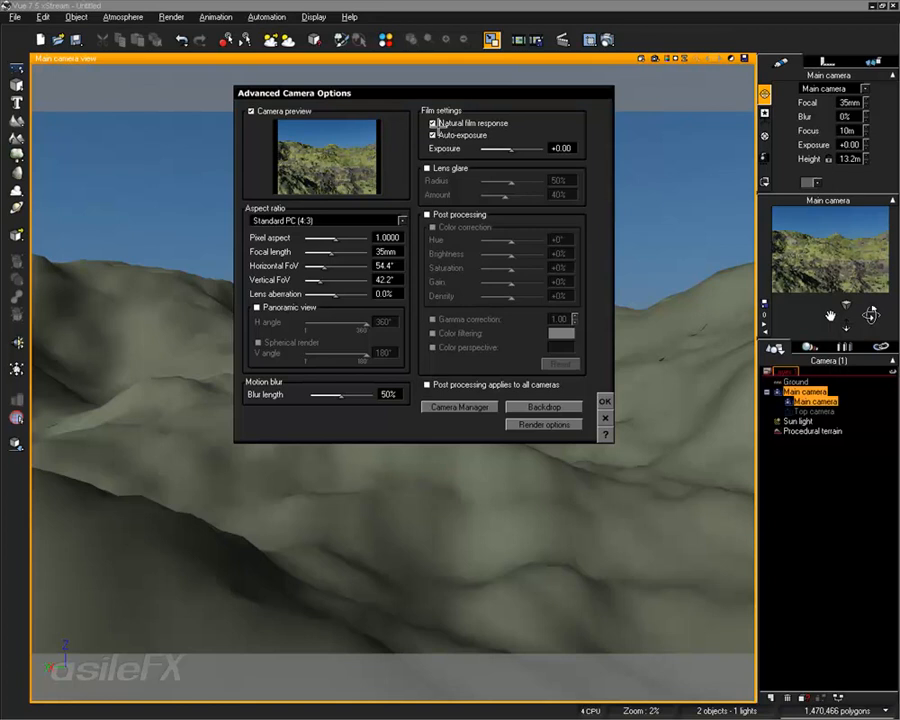
left_click(604, 417)
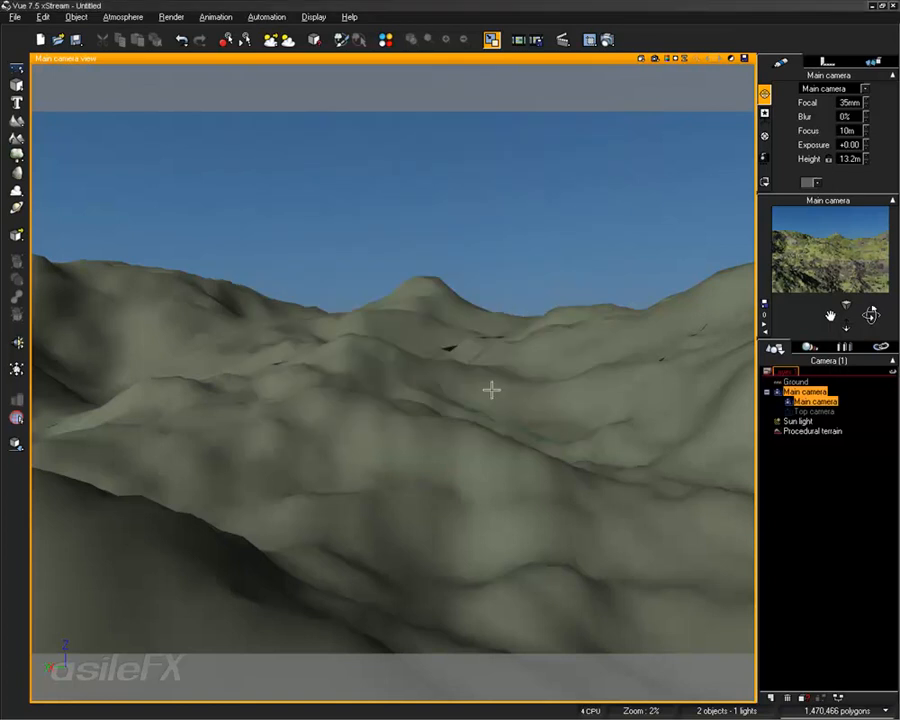
Reframe the main camera by lowering it to a height of about 12.1 m and turning it down towards the foreground slopes
left_click_drag(830, 316, 834, 315)
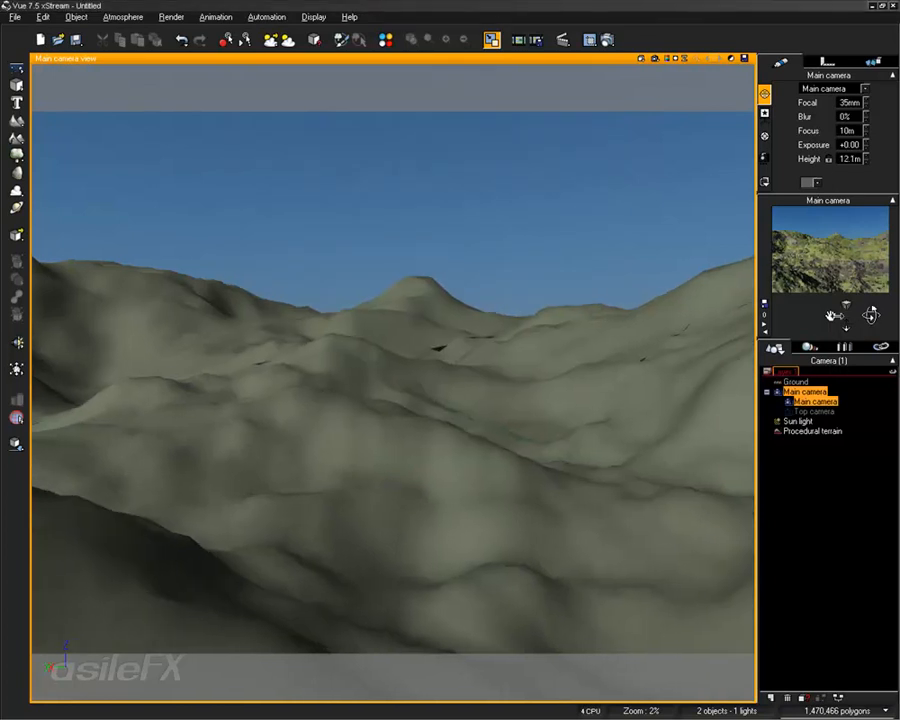
right_click_drag(592, 384, 566, 347)
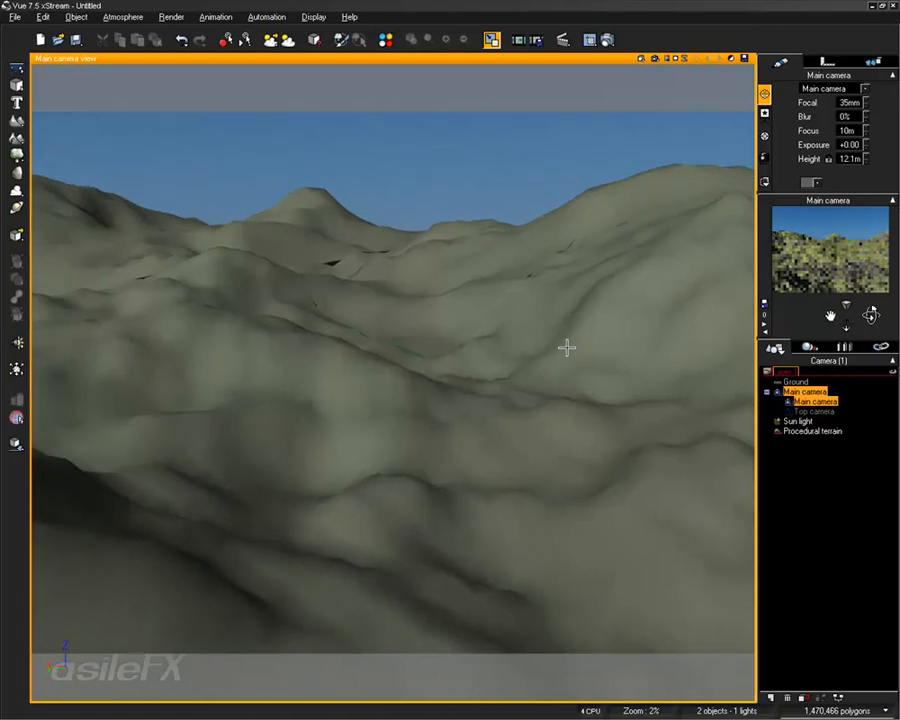
Open the terrain's mixed grass and rock material for editing and show its materials to mix
left_click(815, 431)
double_click(814, 114)
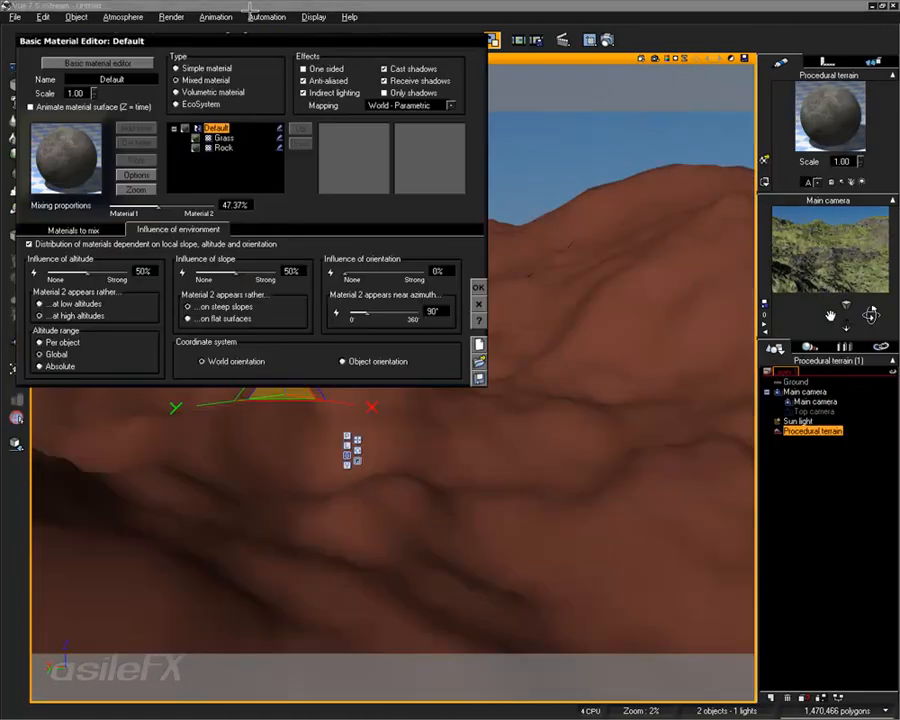
left_click_drag(206, 41, 396, 127)
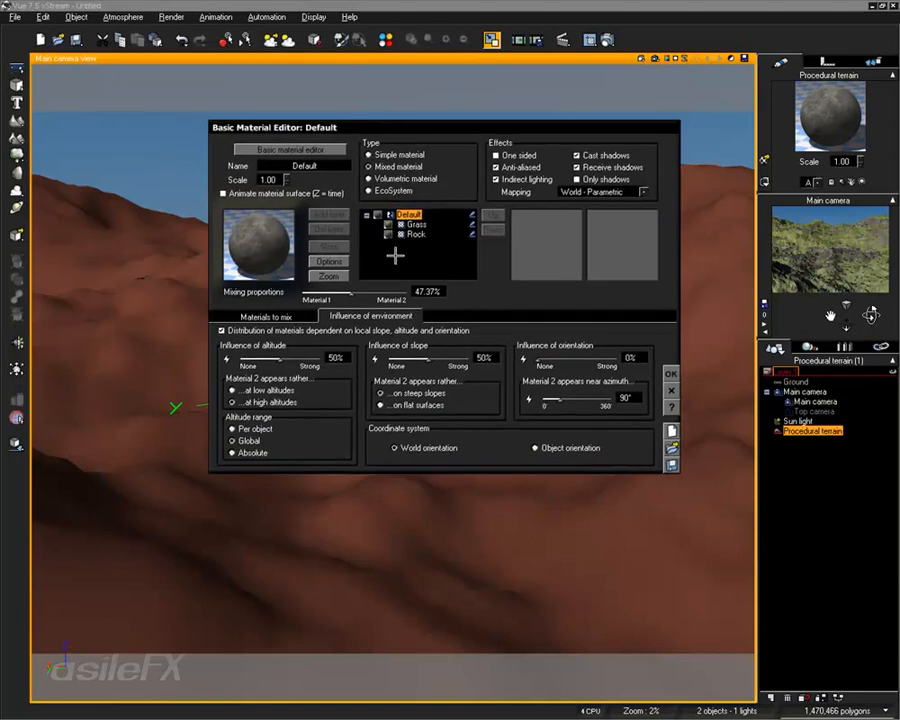
left_click(264, 316)
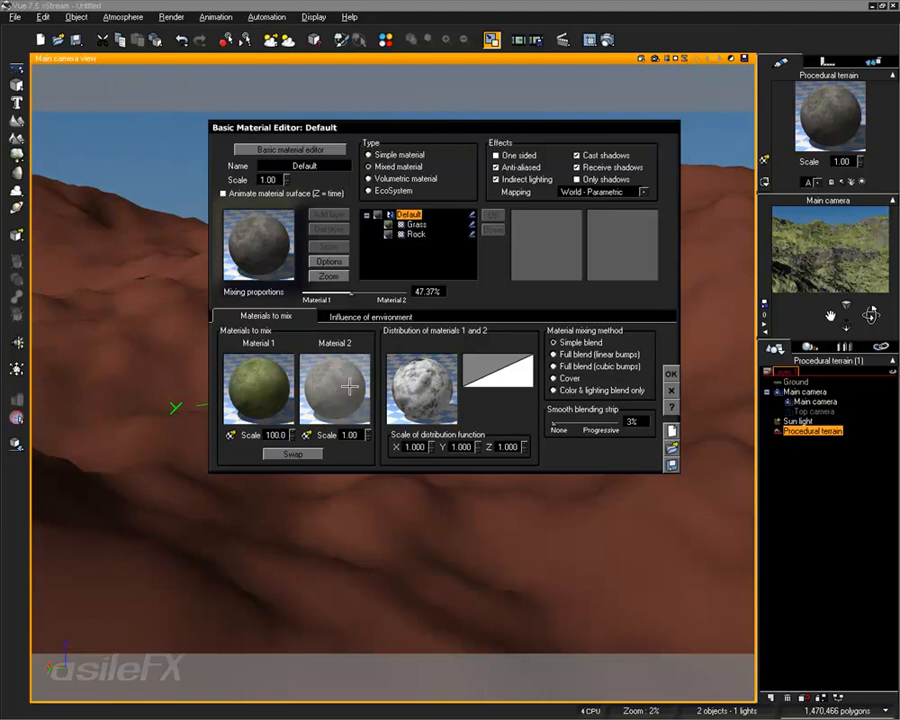
Examine the Grainy Fractal function driving the distribution of the two materials and the settings for the influence of environment
right_click(401, 408)
left_click(436, 428)
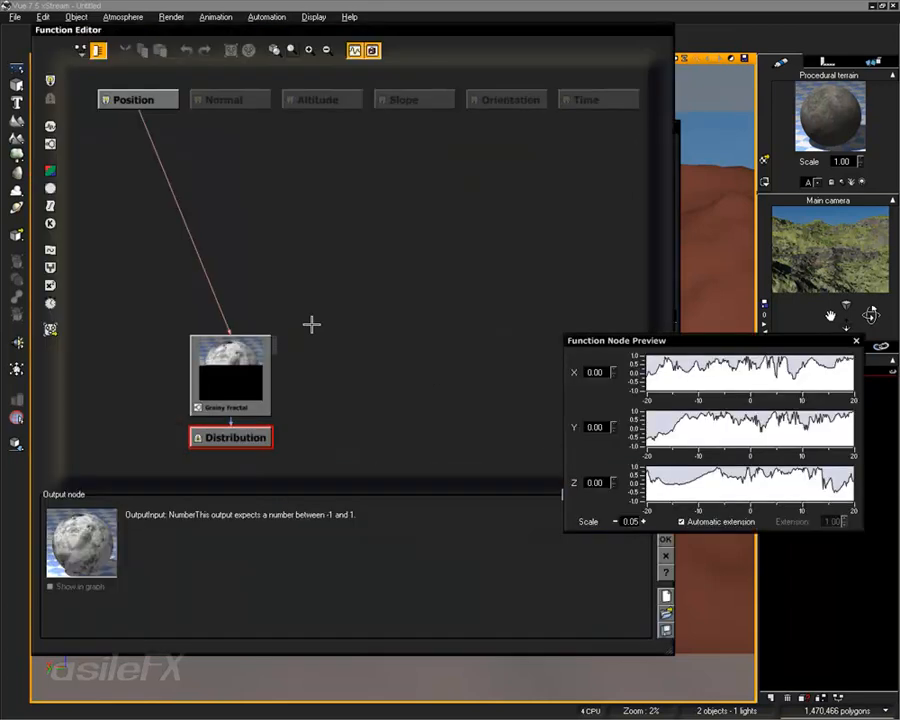
left_click_drag(246, 370, 246, 338)
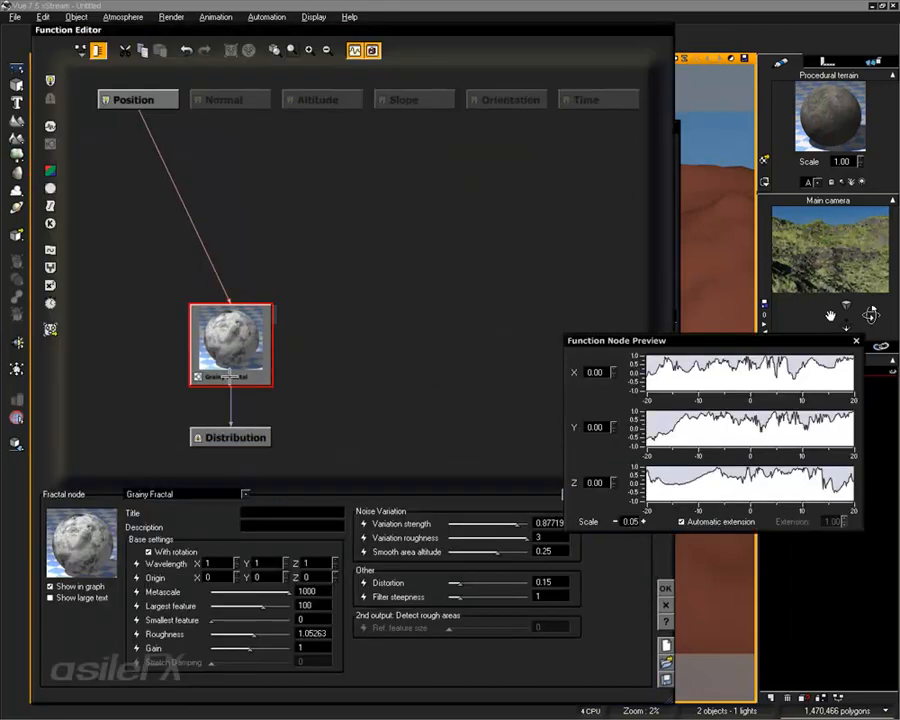
left_click(663, 589)
left_click(362, 316)
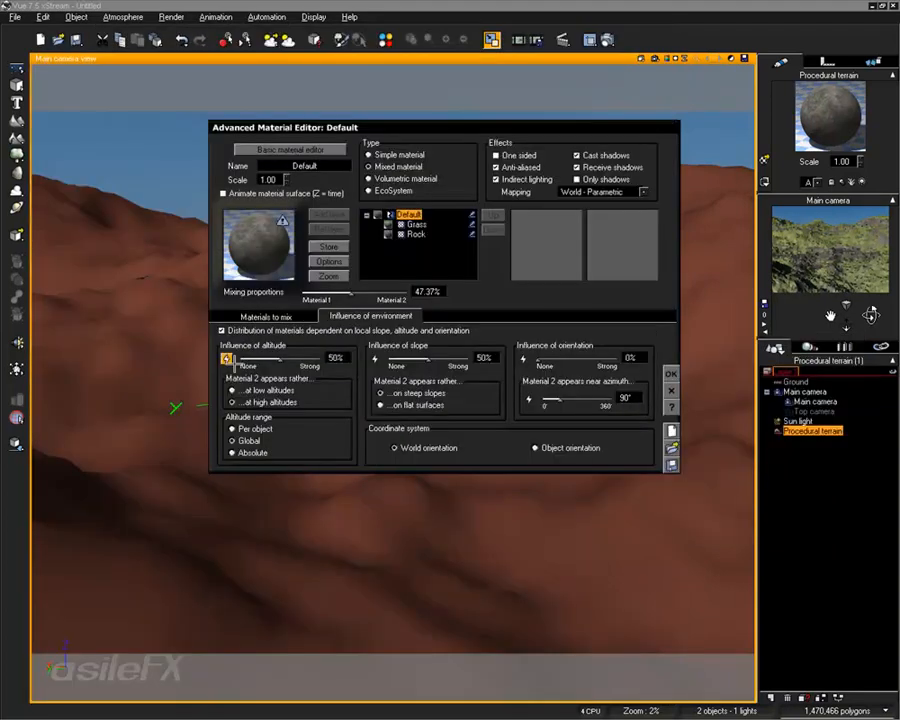
left_click(265, 314)
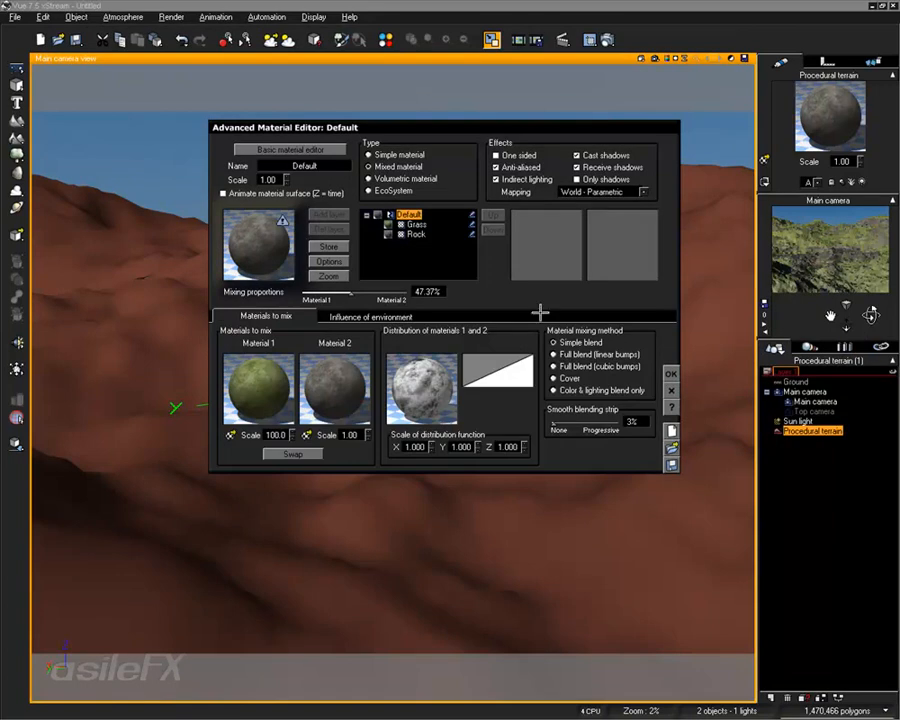
Select the Rock material and set its bump depth to 1
left_click(415, 234)
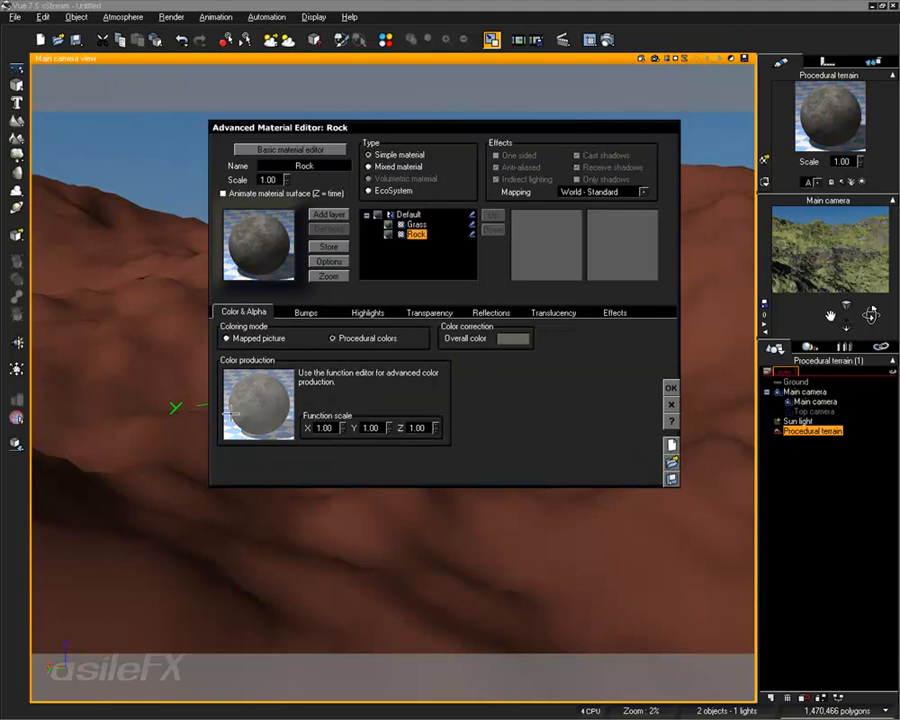
left_click(318, 313)
left_click(344, 398)
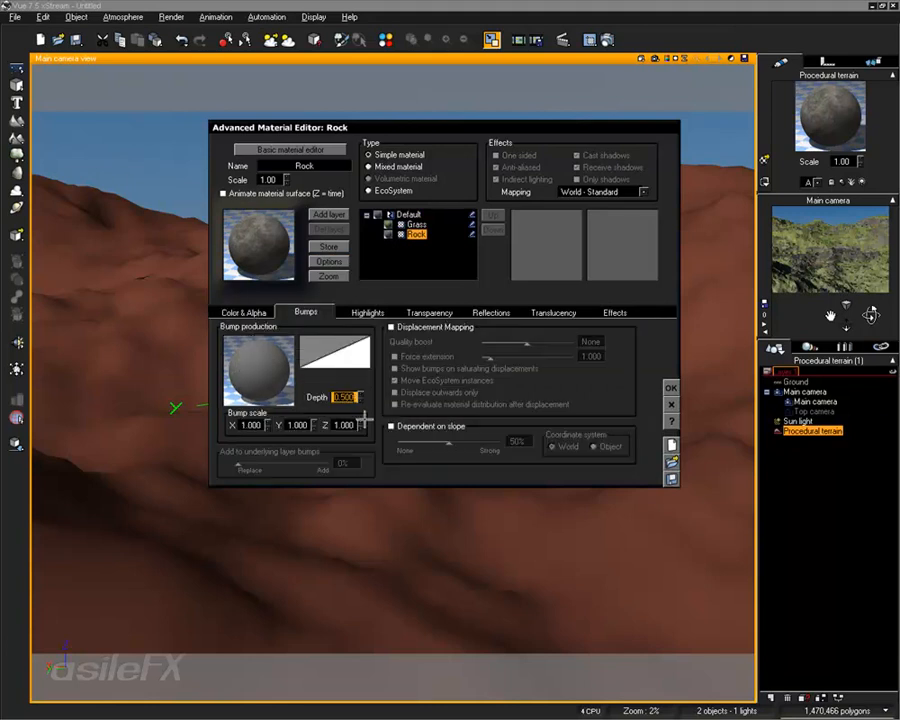
type("1")
Open Rock's bump function graph and rearrange its nodes, placing the Grainy Fractal and its Brightness-Contrast filter above the Bump output
right_click(267, 368)
left_click(302, 378)
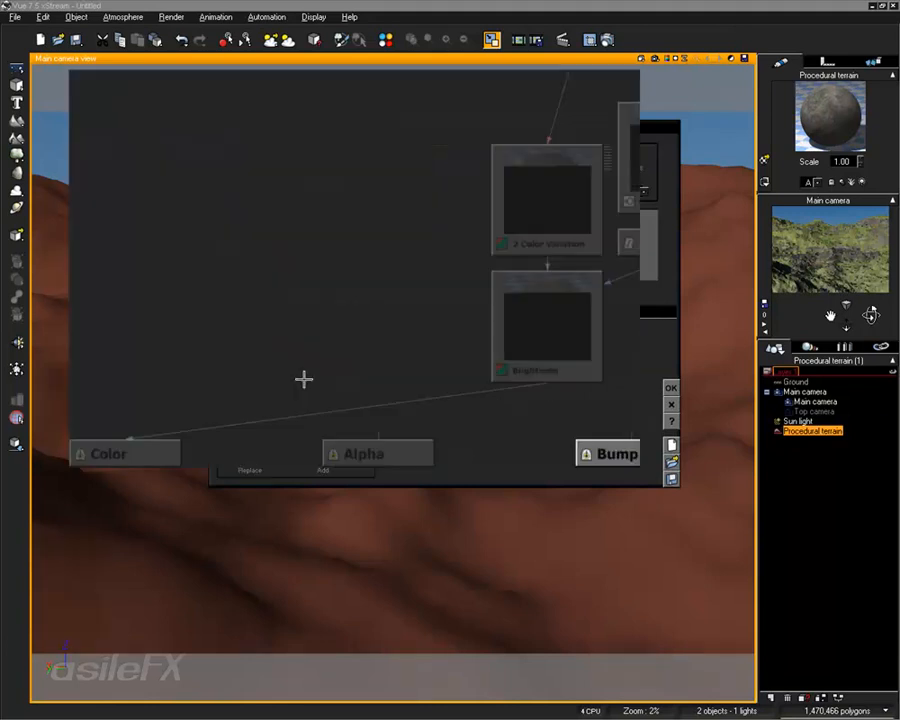
right_click_drag(435, 347, 509, 309)
left_click_drag(516, 329, 396, 181)
left_click_drag(412, 255, 240, 182)
right_click_drag(420, 241, 476, 279)
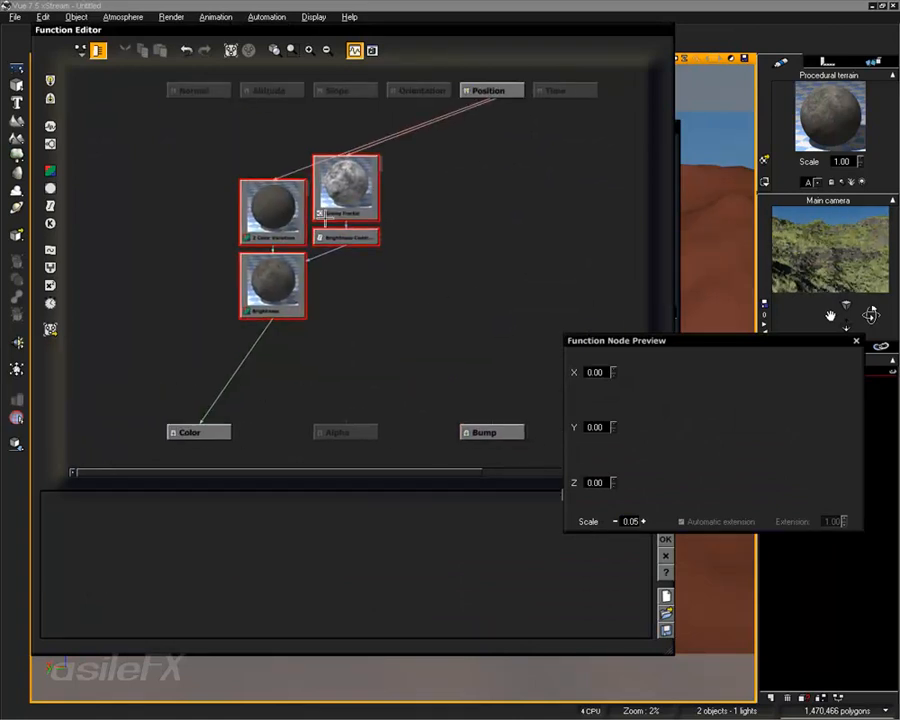
left_click_drag(488, 329, 510, 226)
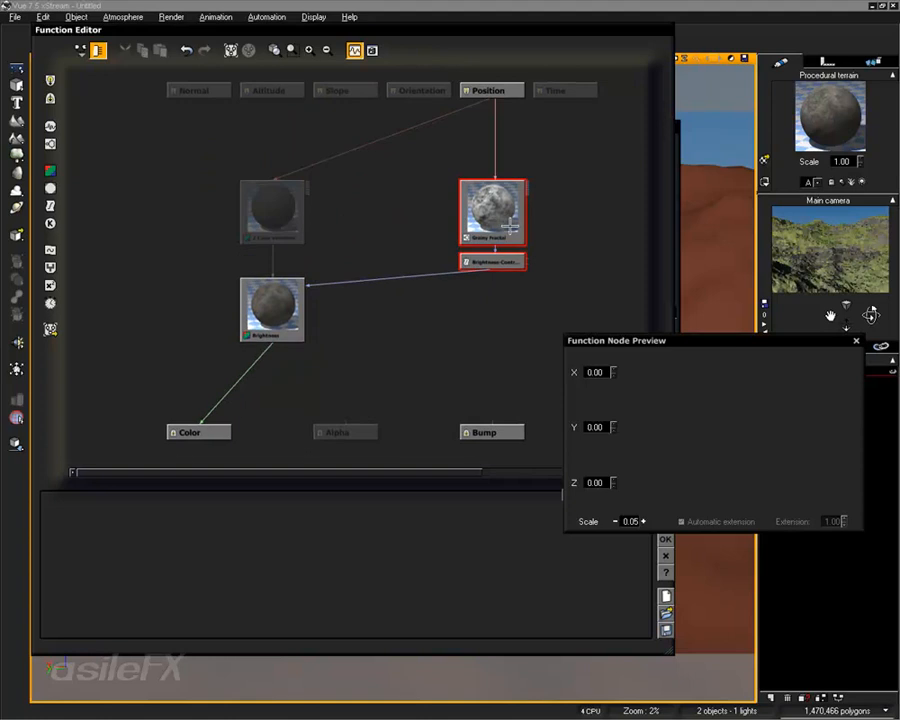
Connect the Bump output to the Grainy Fractal's Brightness-Contrast filter and accept the function graph
left_click(510, 208)
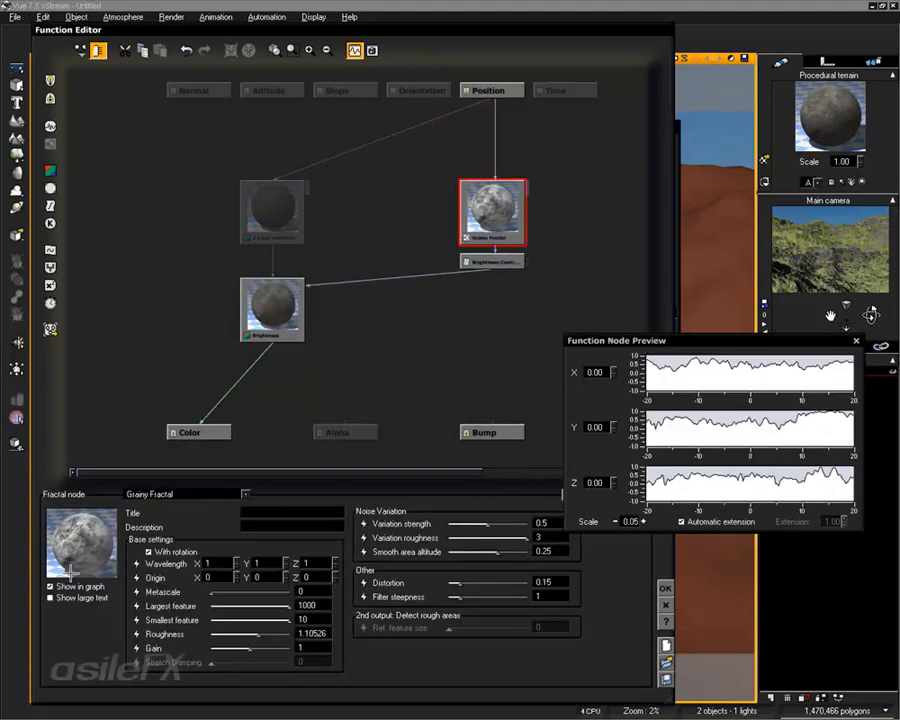
left_click(494, 427)
left_click(496, 261)
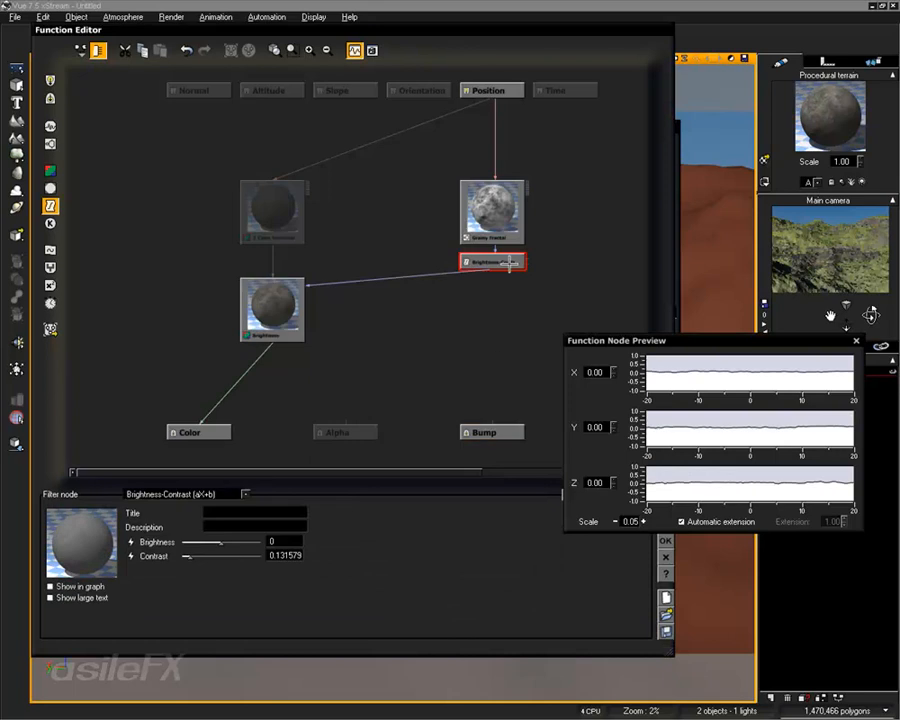
left_click_drag(492, 423, 492, 268)
left_click(665, 541)
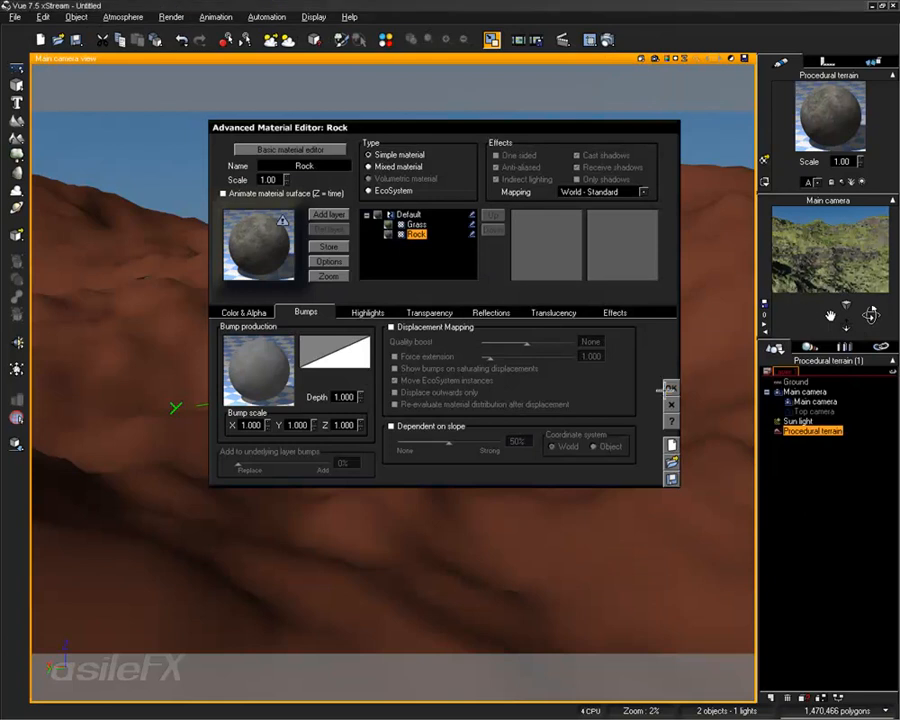
Apply the terrain material changes and render a preview of the main camera view
left_click(671, 388)
left_click(652, 58)
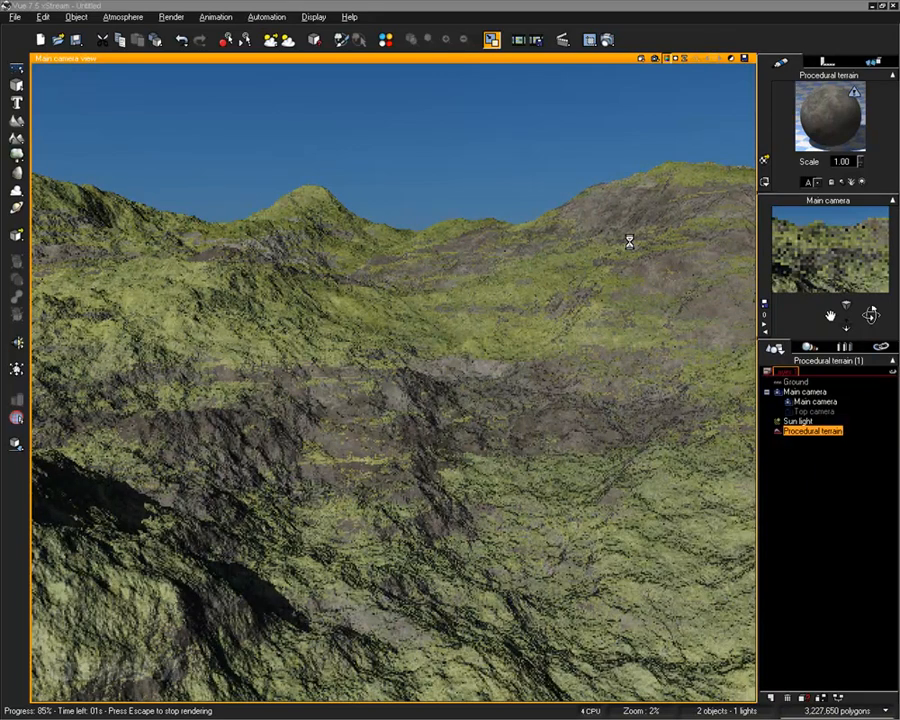
Reopen the terrain material and review the bump settings of its Rock and Grass materials beside the rendered view
double_click(808, 117)
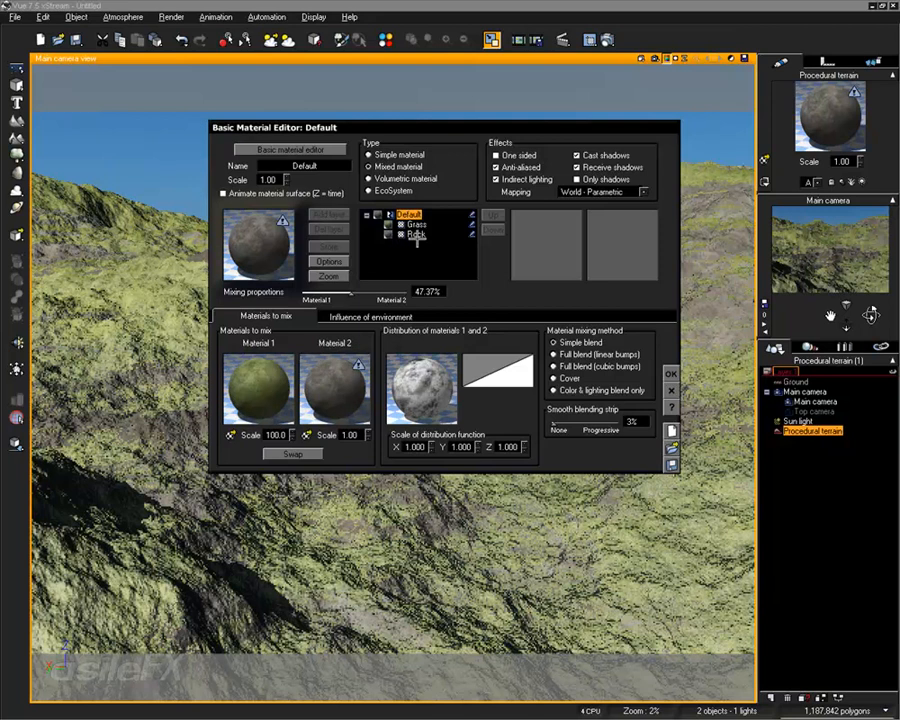
double_click(336, 370)
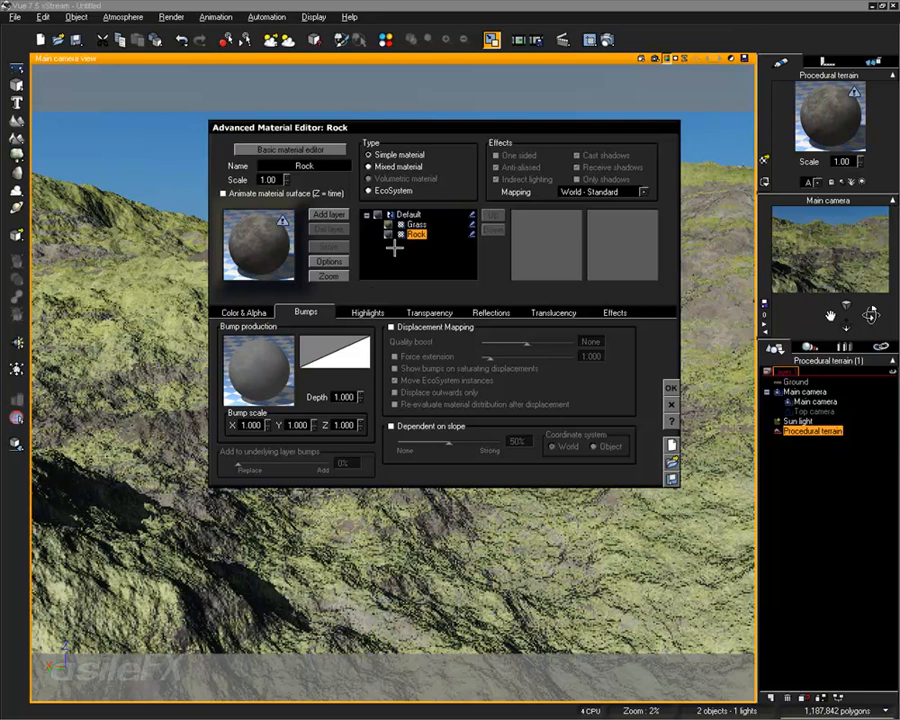
left_click_drag(387, 126, 522, 143)
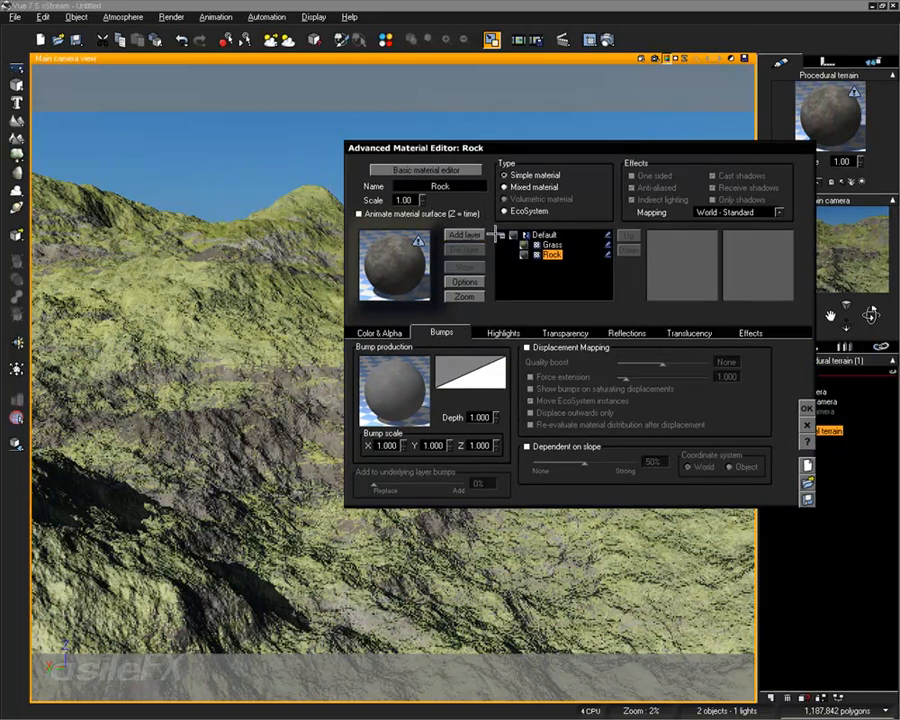
left_click(552, 244)
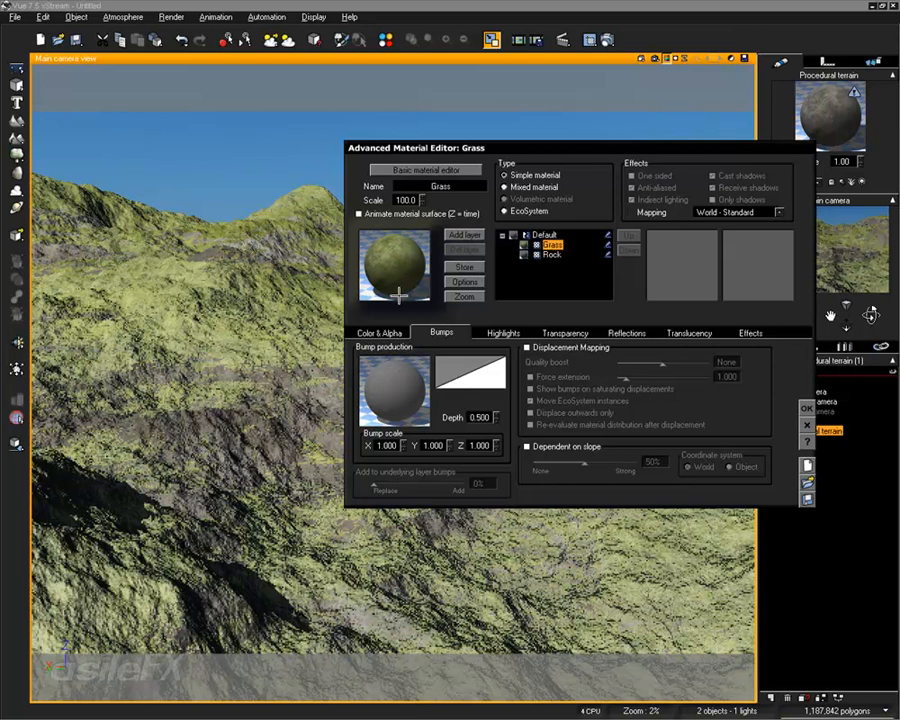
Change the top-level mixed material to the EcoSystem type and check the mixed grass and rock layer beneath it
left_click(540, 234)
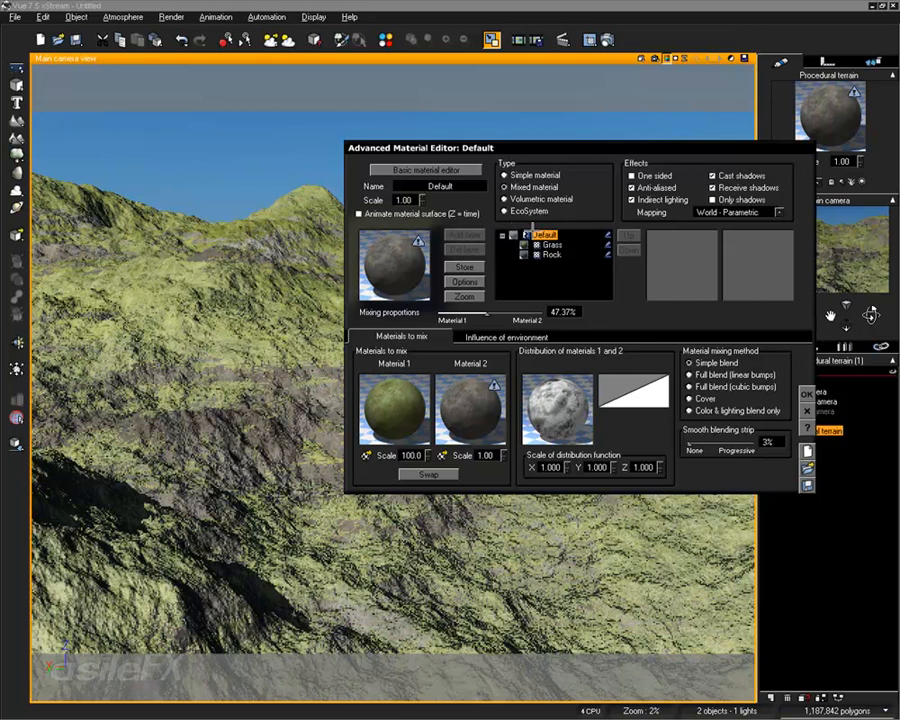
left_click(519, 207)
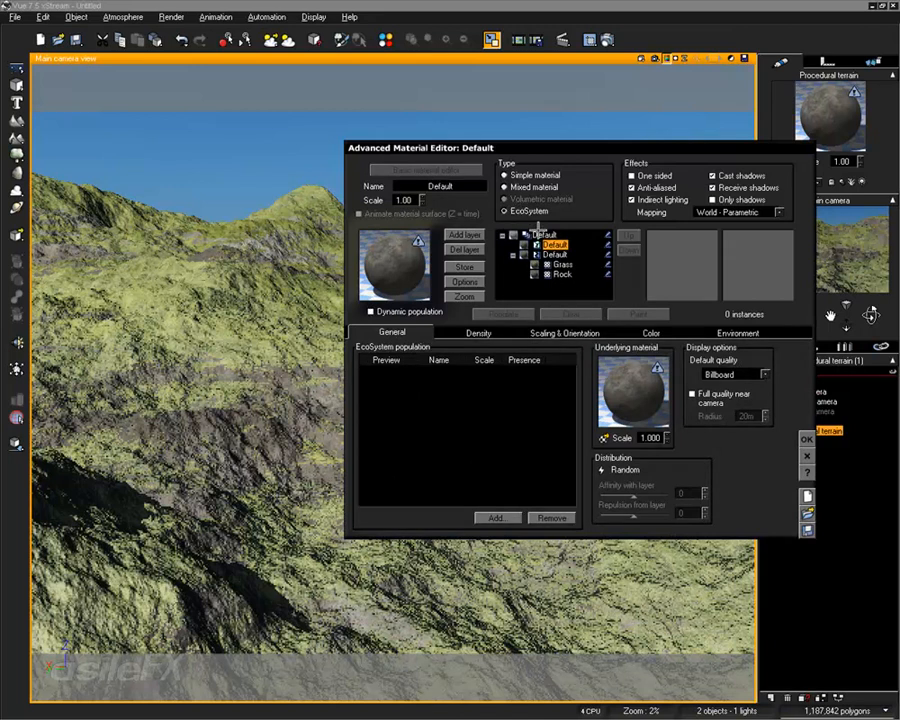
left_click(513, 255)
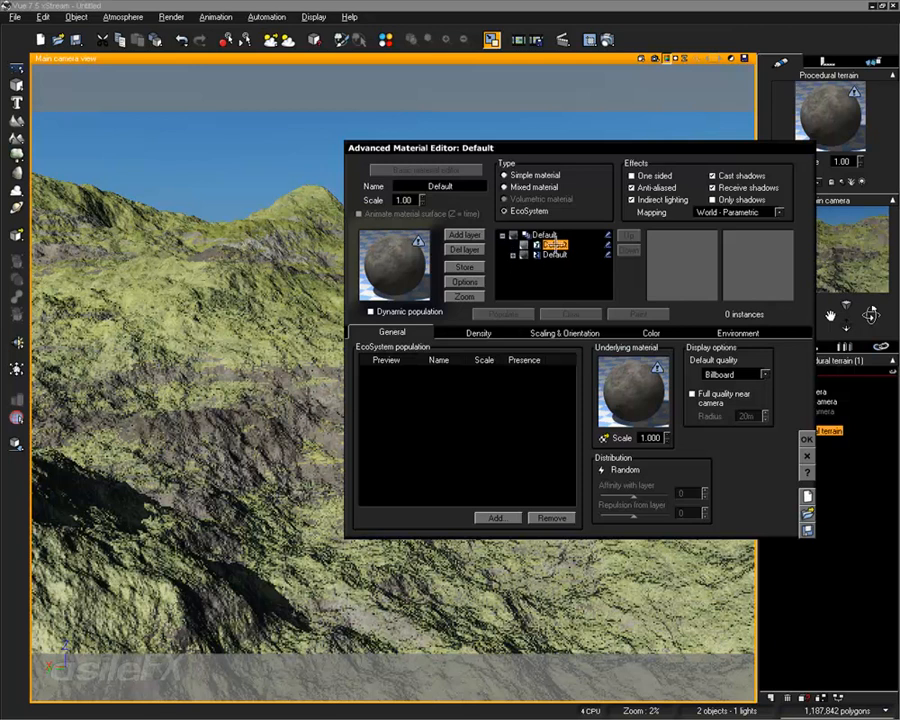
left_click(512, 256)
left_click(538, 255)
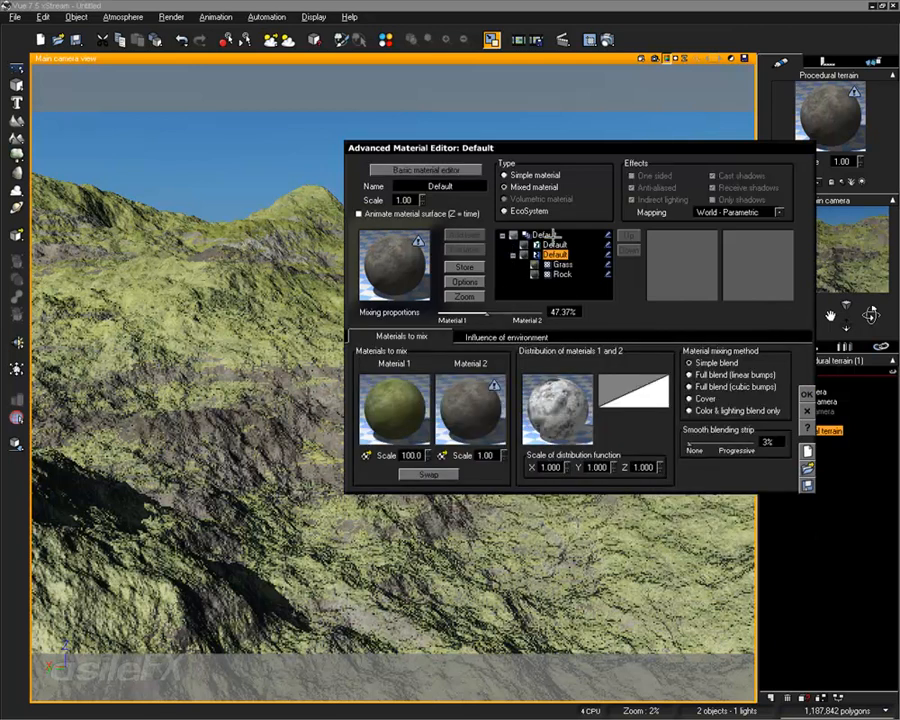
Rename the top-level layered material as MainTerrain
left_click(541, 240)
left_click(541, 235)
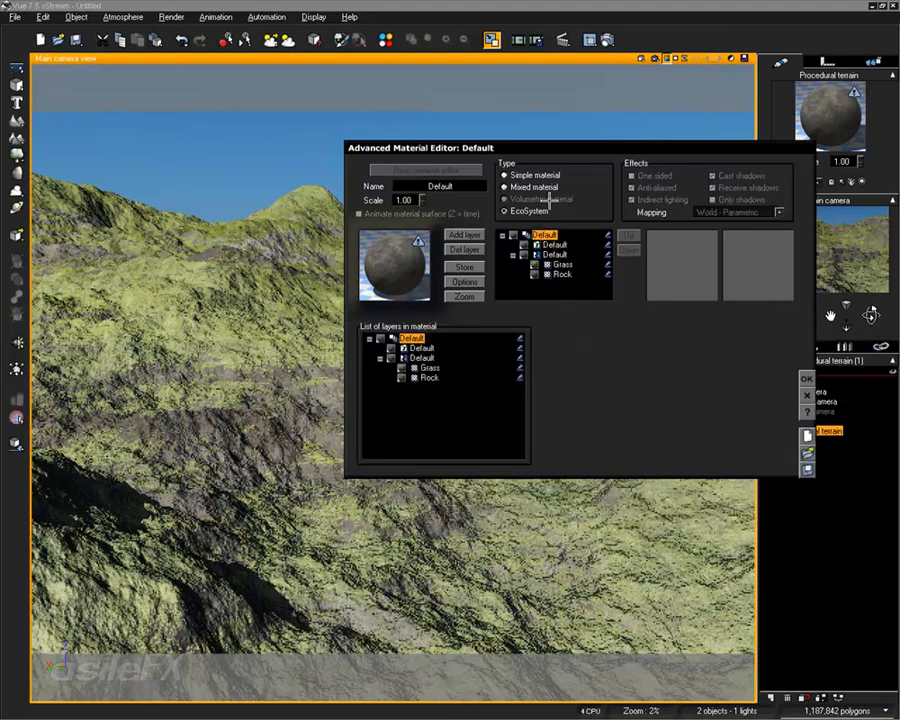
double_click(443, 187)
type("Main")
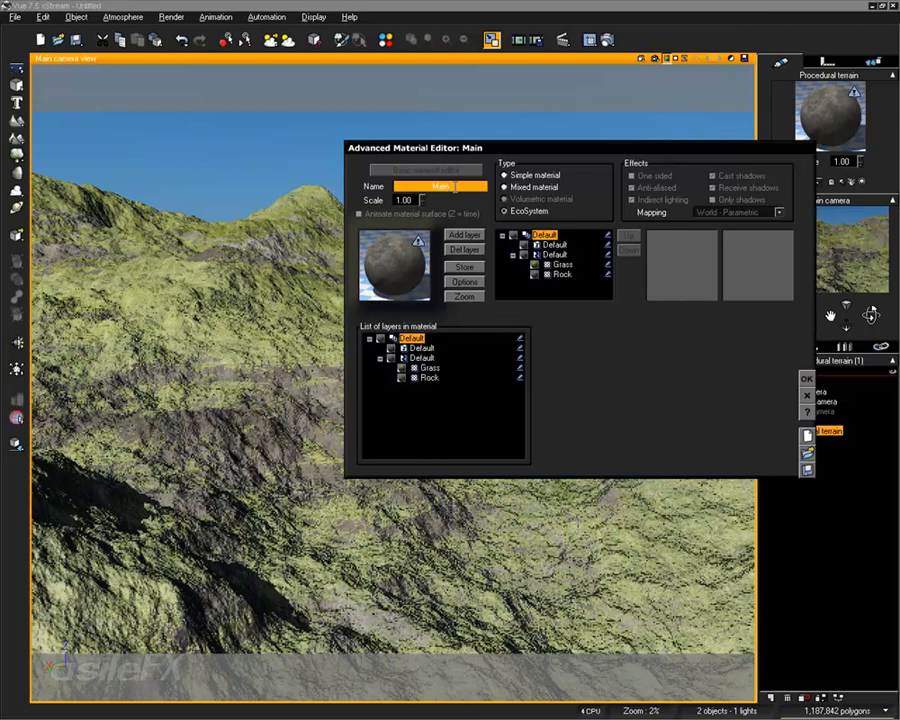
type("Terrain")
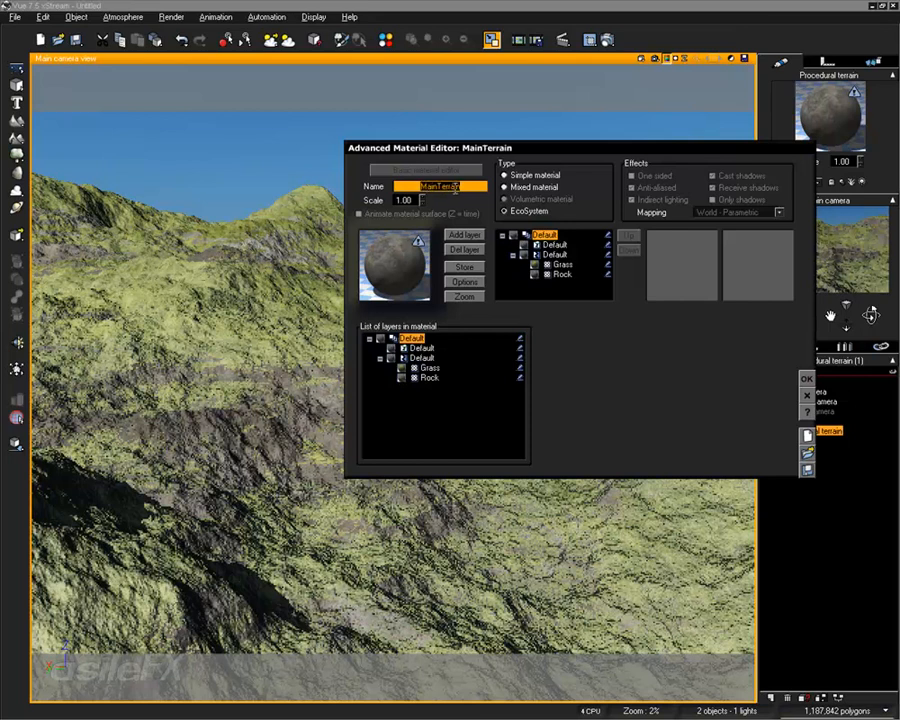
Add a Brown Sand layer from the Material Layers collection above the empty EcoSystem layer of MainTerrain
left_click(553, 245)
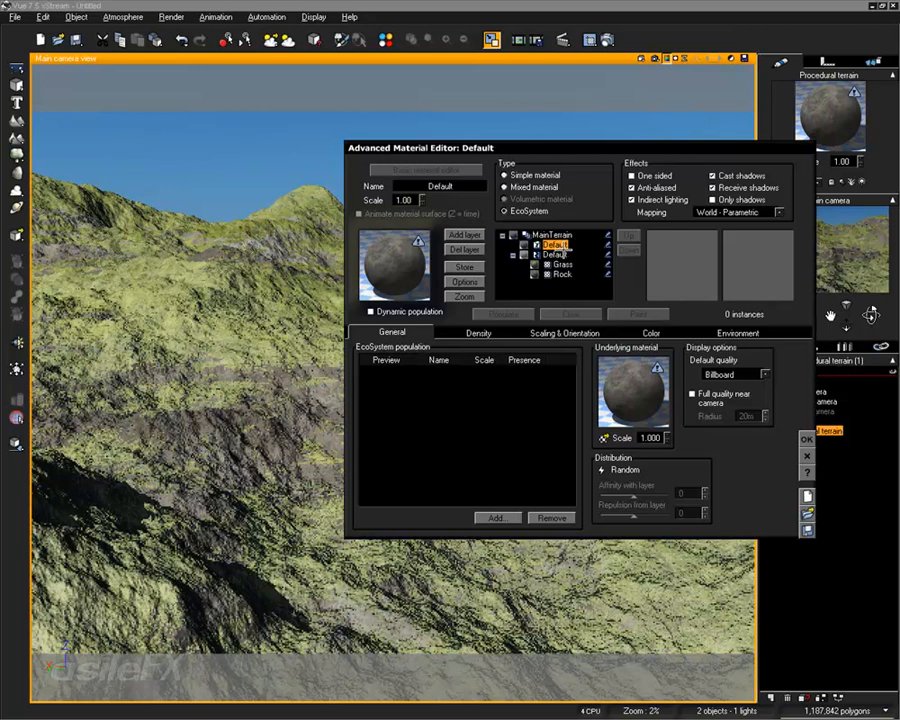
left_click(556, 254)
left_click(553, 244)
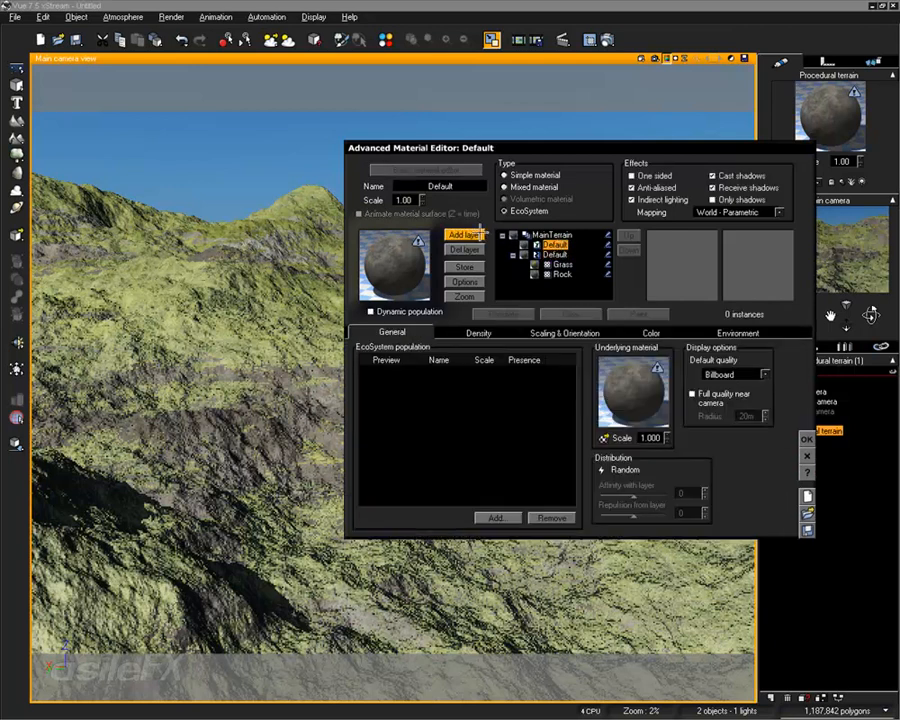
left_click(556, 254)
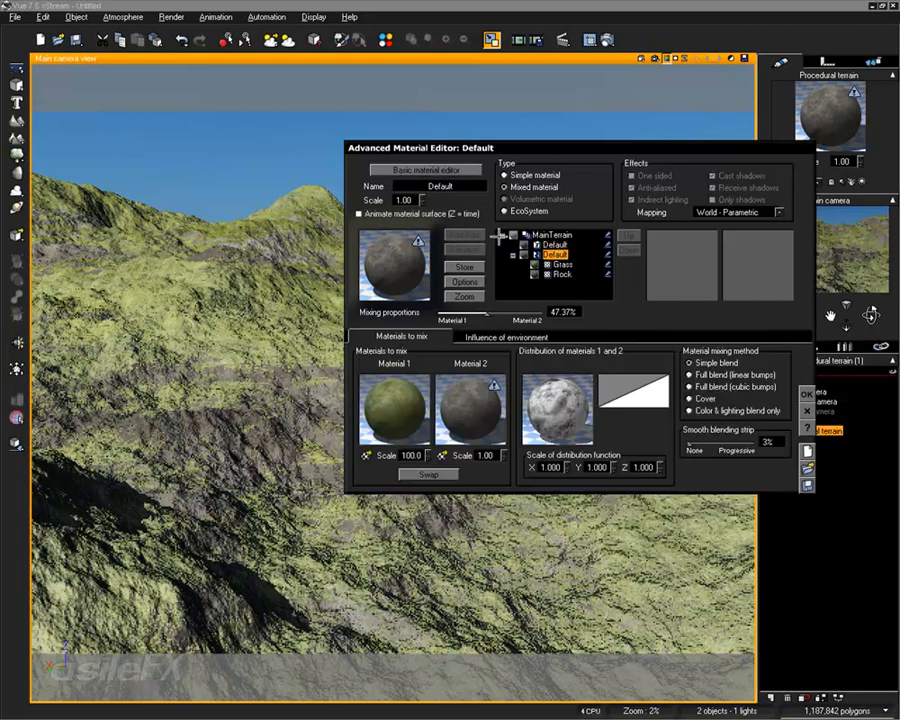
left_click(559, 243)
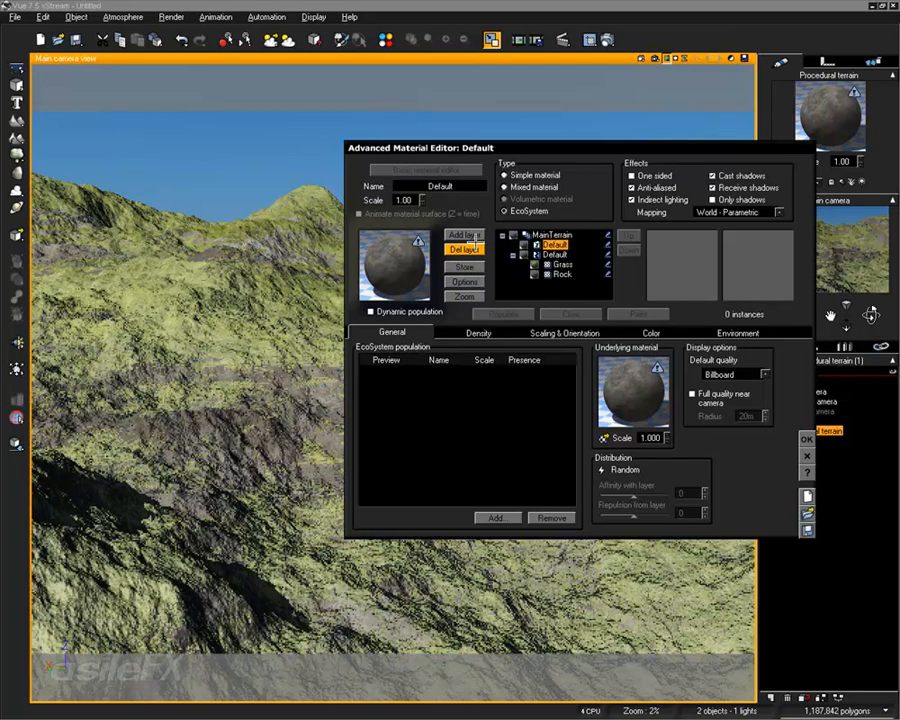
left_click(463, 235)
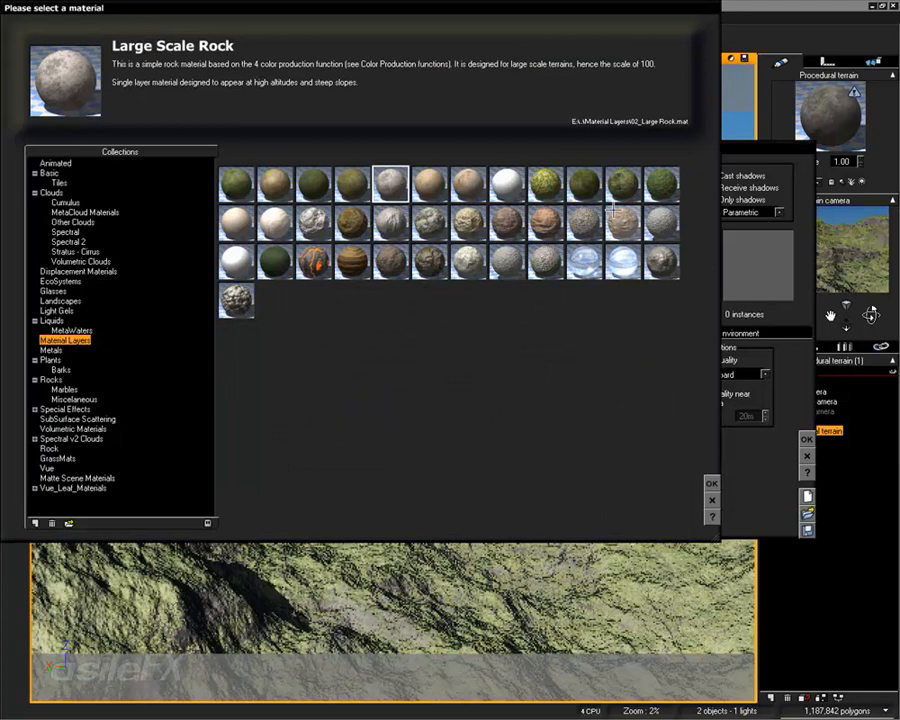
left_click(285, 192)
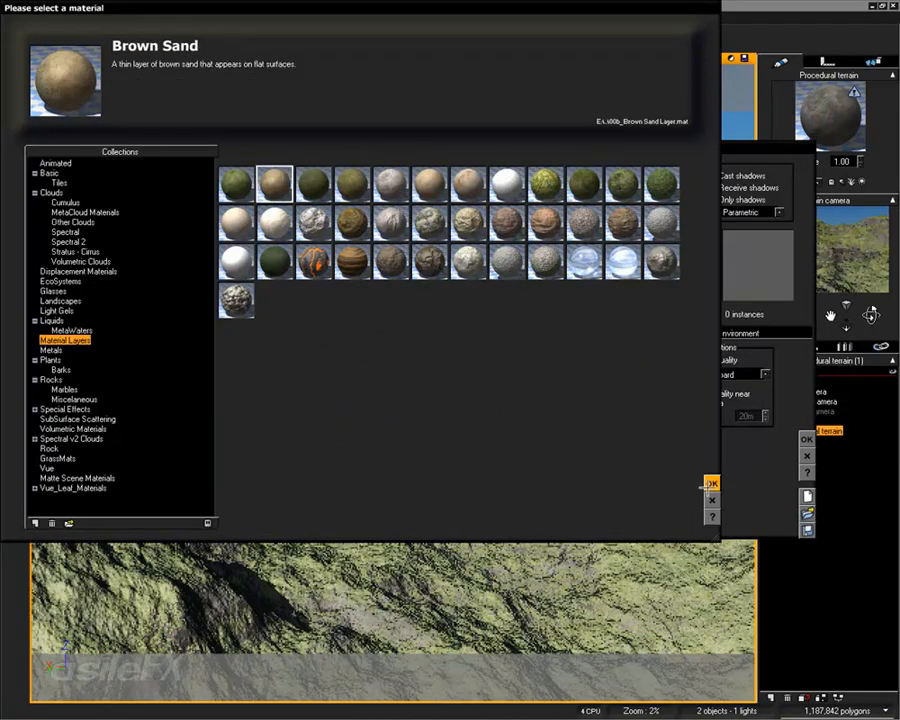
left_click(712, 484)
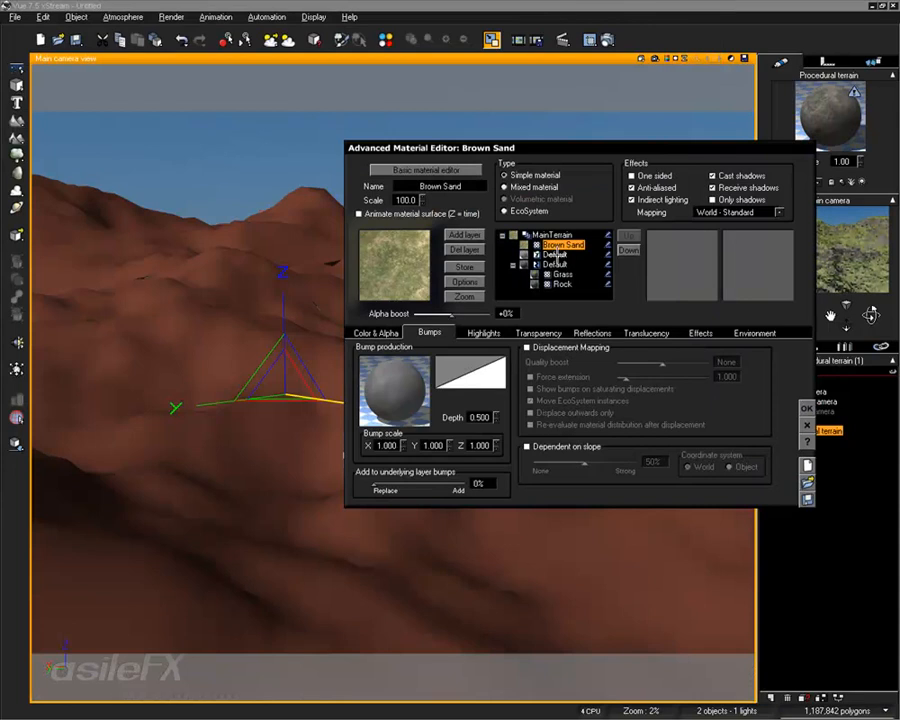
Delete the empty EcoSystem layer from MainTerrain and select the Brown Sand layer
left_click(554, 255)
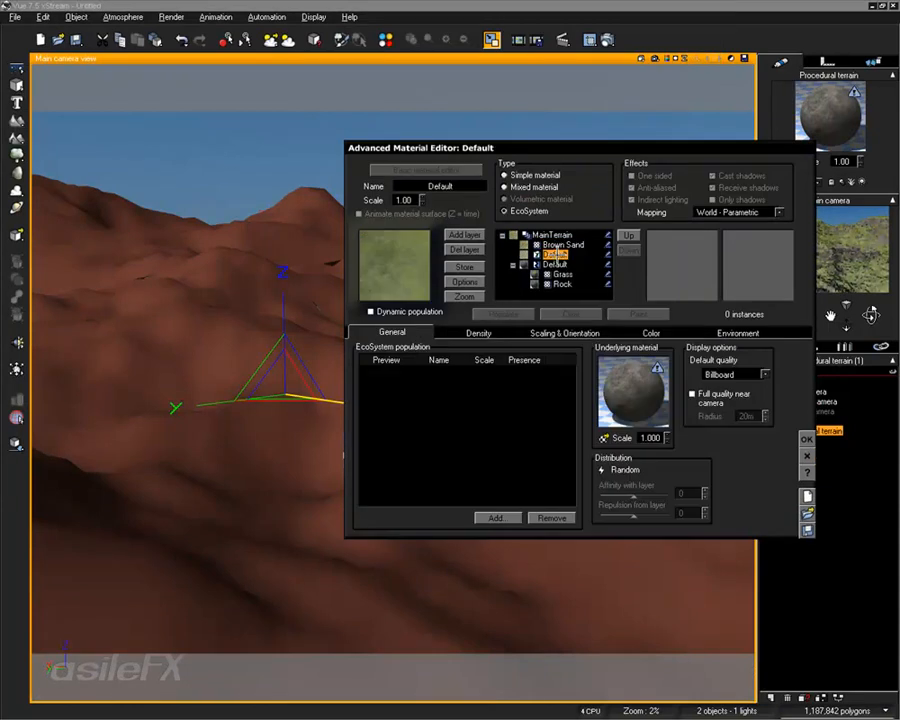
left_click(460, 250)
left_click(560, 244)
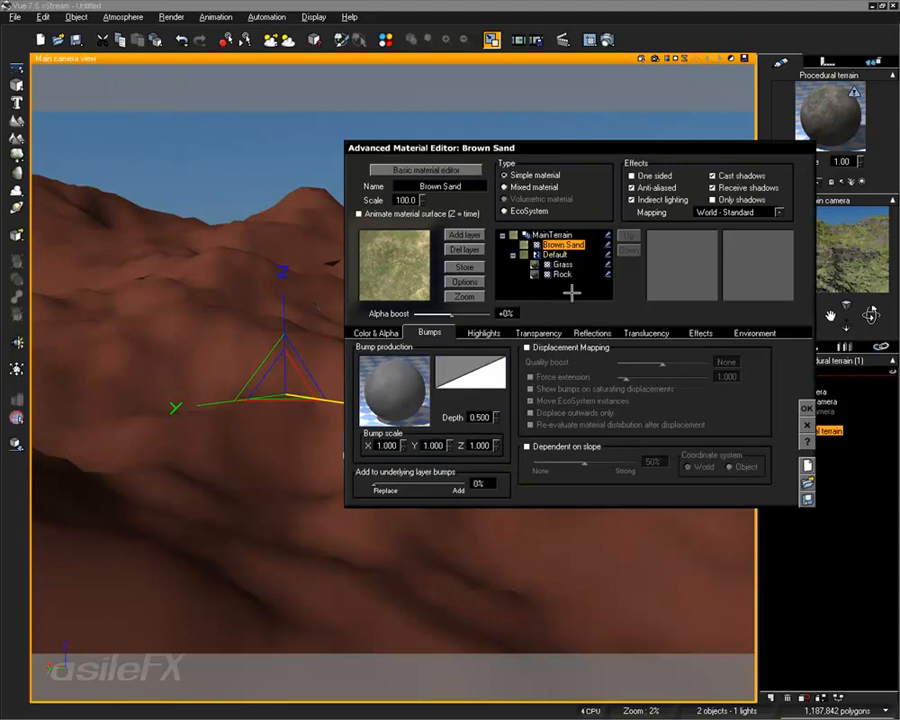
left_click(555, 255)
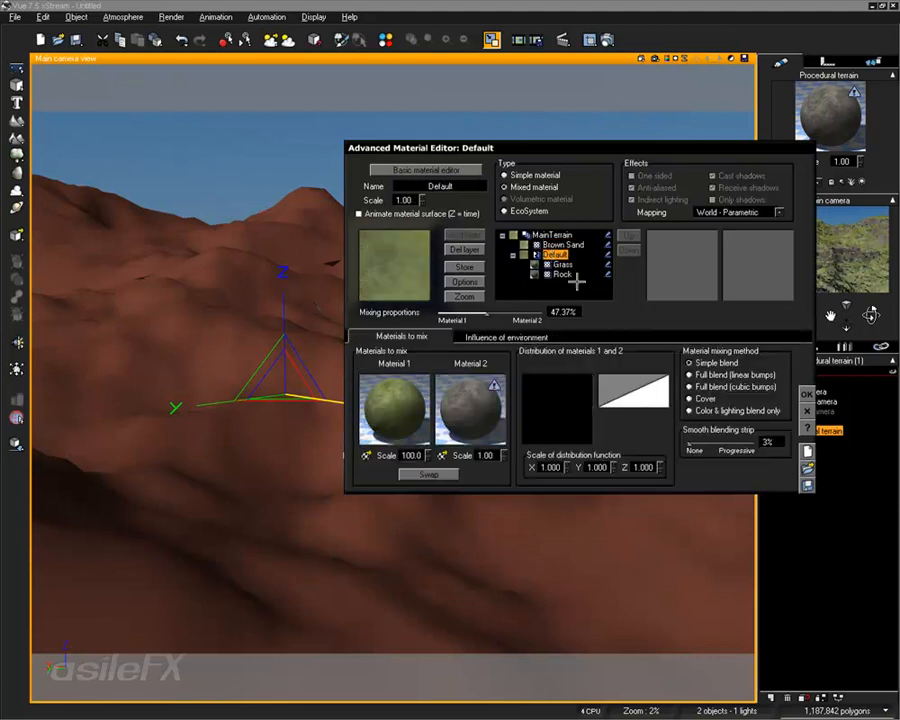
left_click(560, 244)
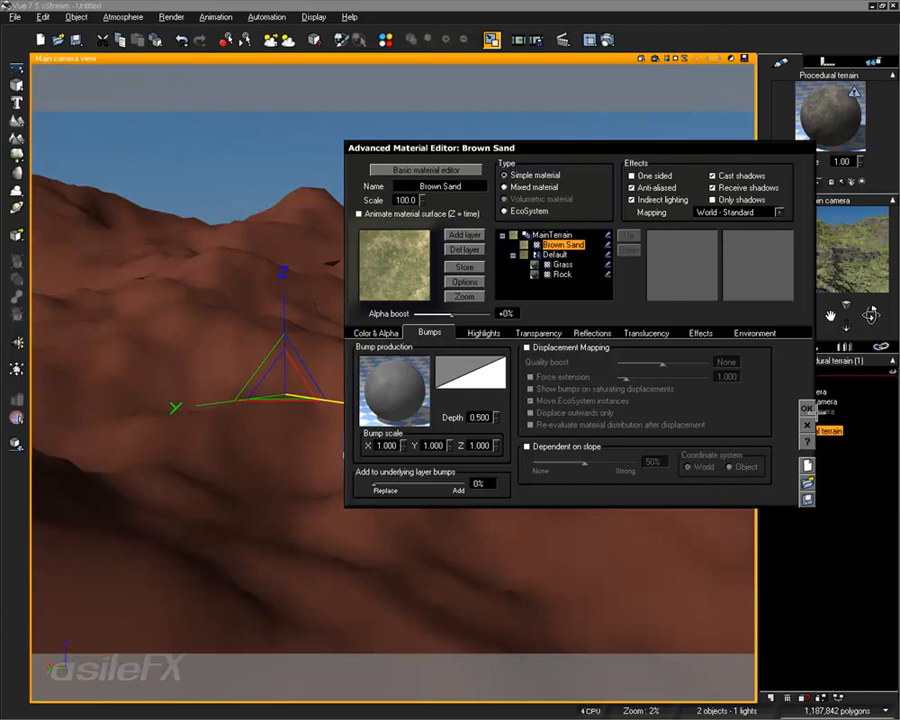
Accept the MainTerrain material with its Brown Sand layer and render the main camera view
left_click(806, 409)
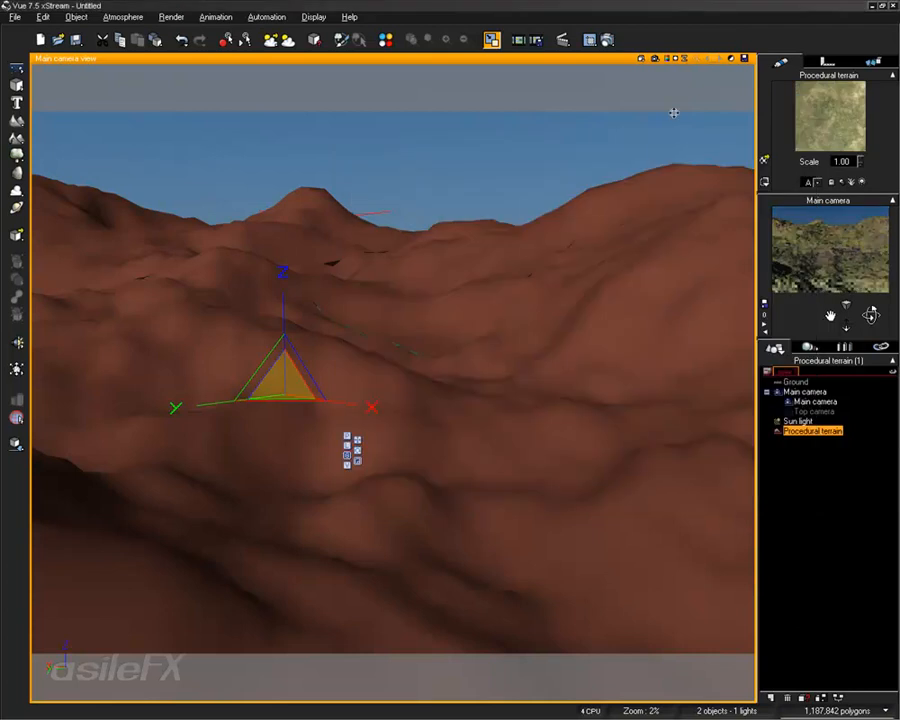
left_click(655, 59)
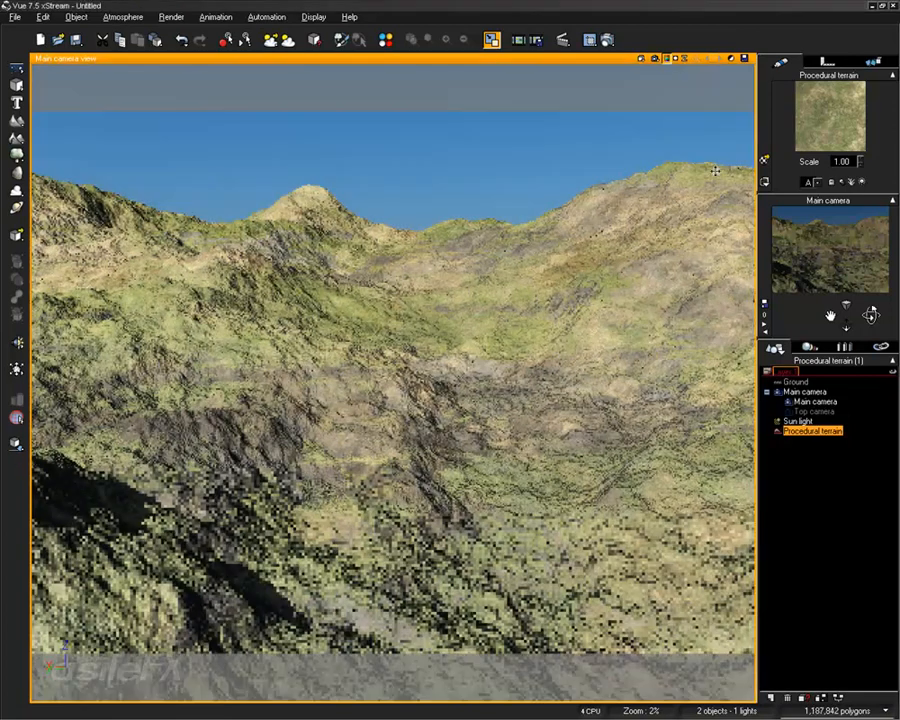
Open Brown Sand's bump function and arrange the Grainy Fractal, MetaNode and Simple Fractal nodes directly above the Alpha, Color and Bump outputs
double_click(819, 93)
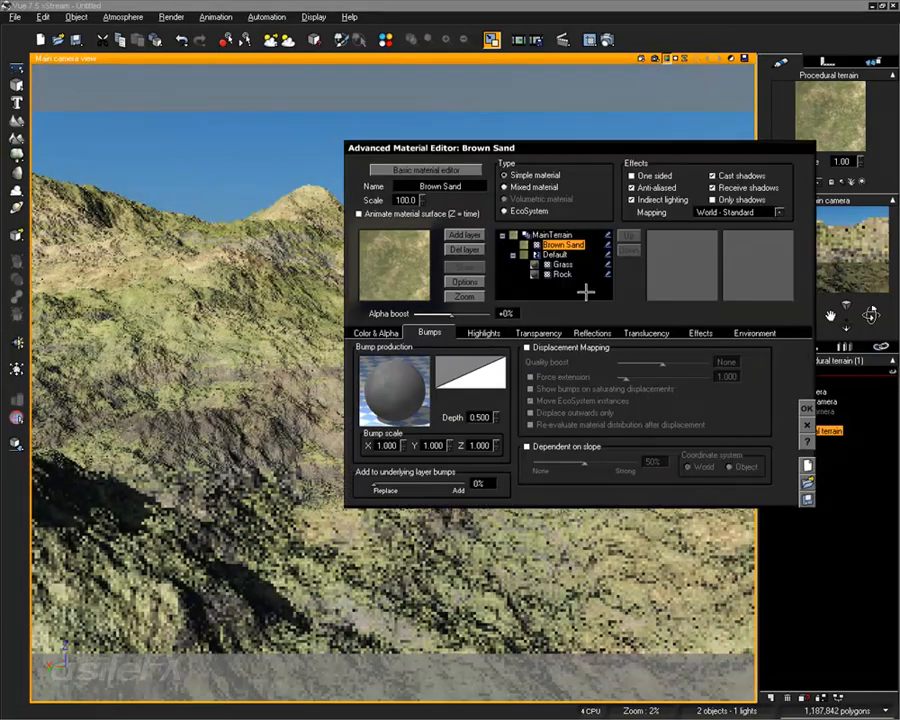
right_click(385, 367)
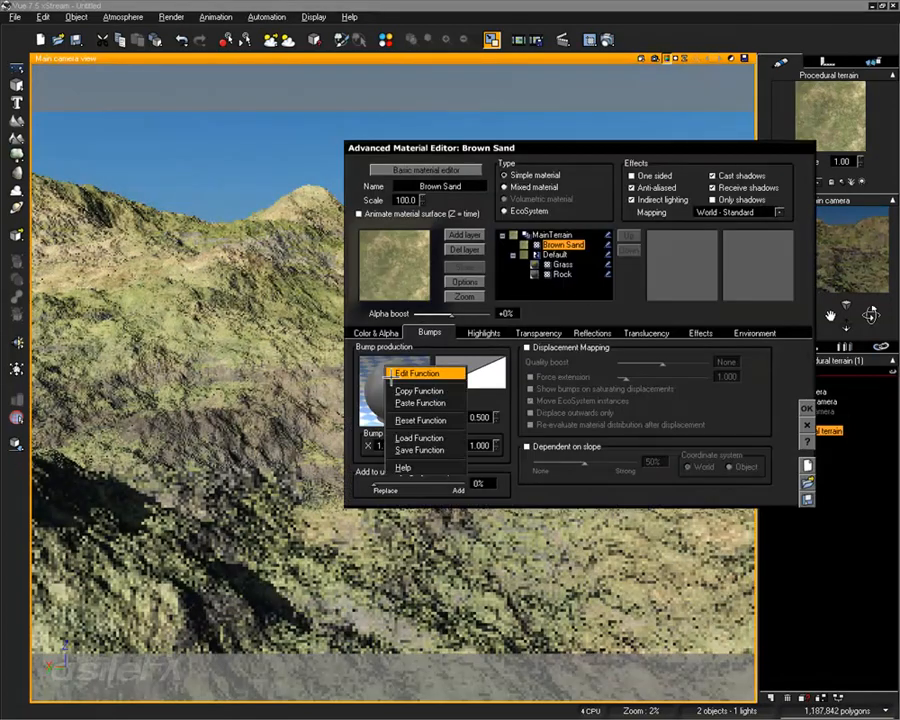
left_click(412, 374)
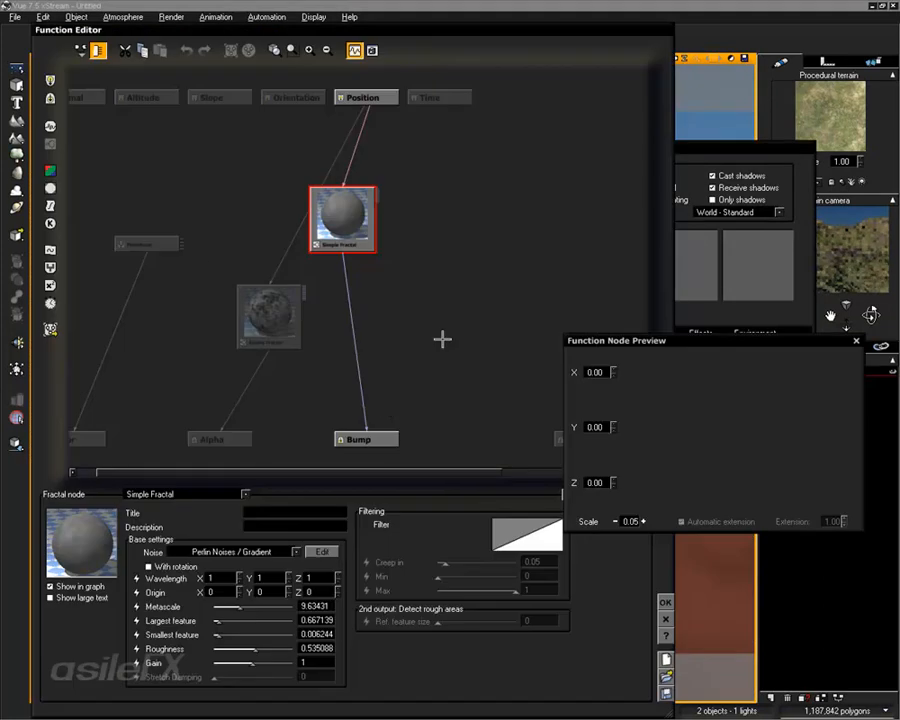
left_click(357, 266)
left_click_drag(357, 266, 312, 340)
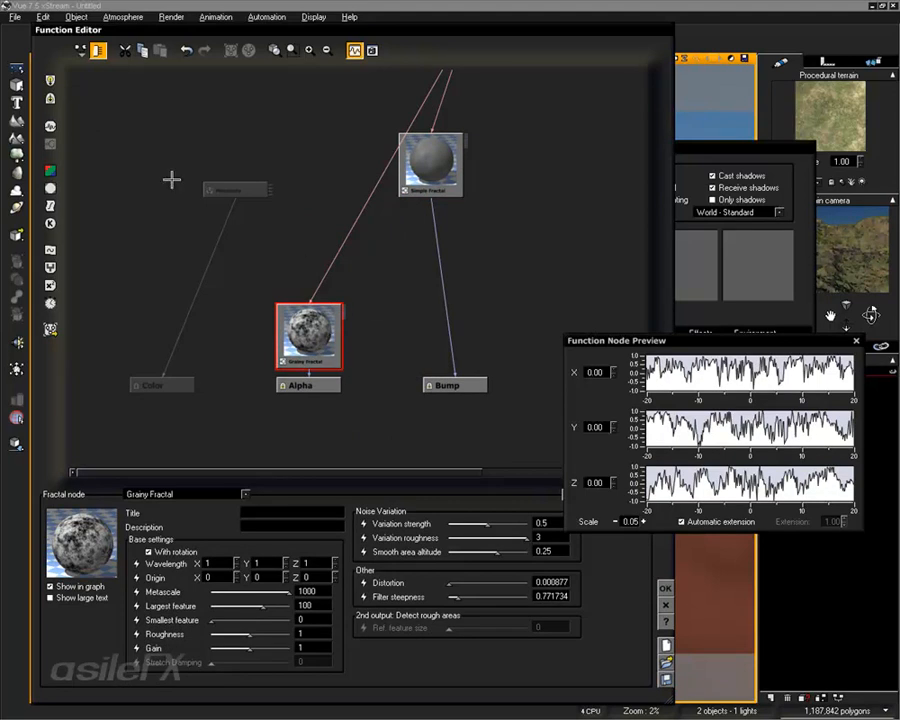
left_click_drag(226, 186, 163, 336)
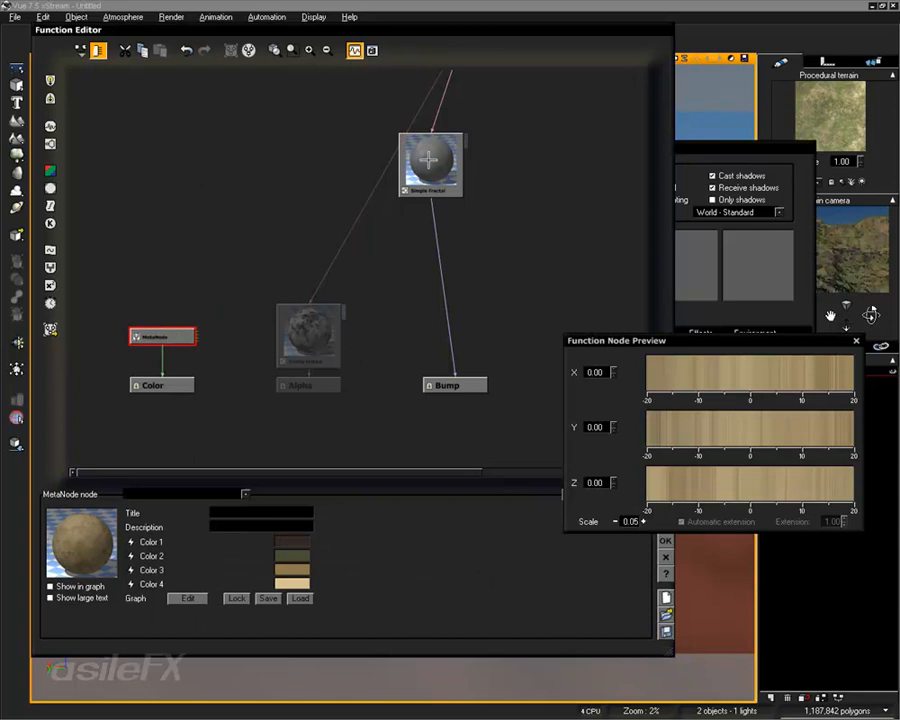
left_click_drag(430, 157, 456, 324)
right_click_drag(482, 161, 463, 290)
left_click_drag(441, 180, 450, 370)
right_click_drag(446, 416, 447, 289)
Examine the Grainy Fractal node that drives Brown Sand's alpha and the available fractal types, and return to the material
left_click(290, 335)
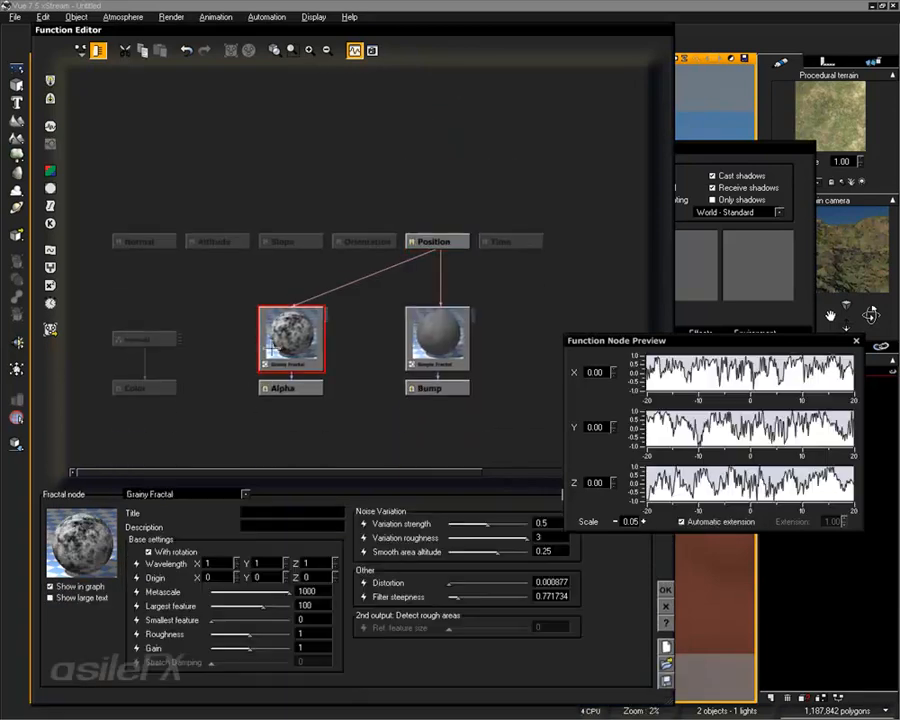
left_click(232, 494)
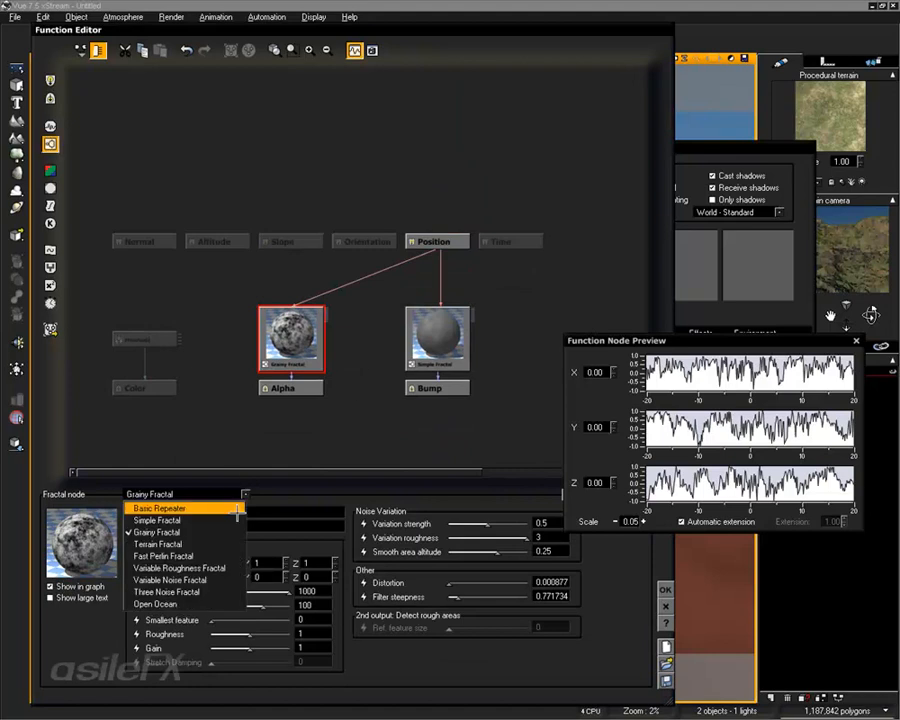
left_click(338, 356)
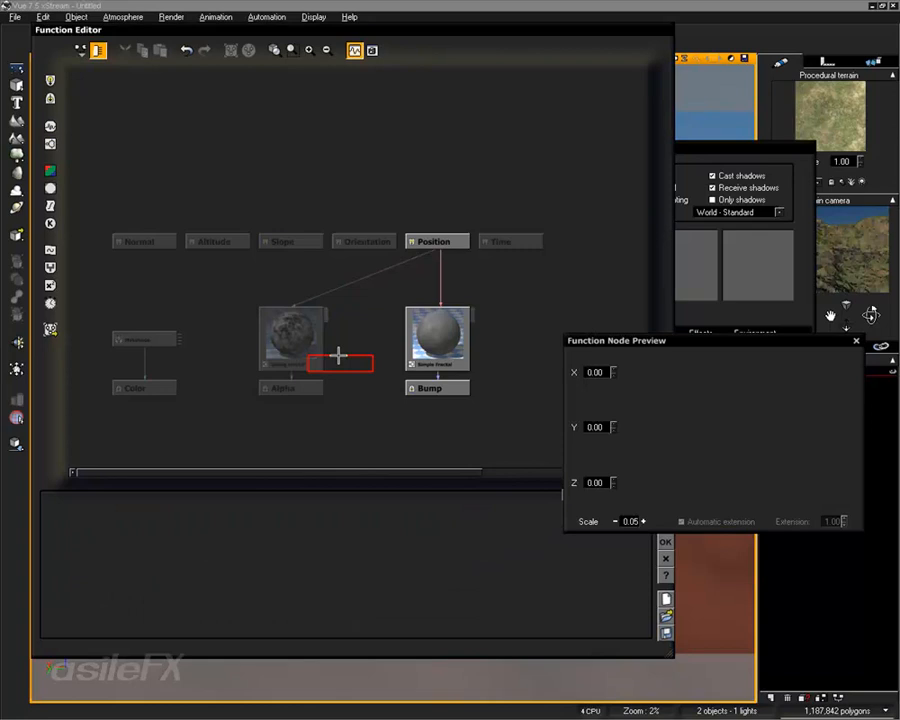
left_click(320, 345)
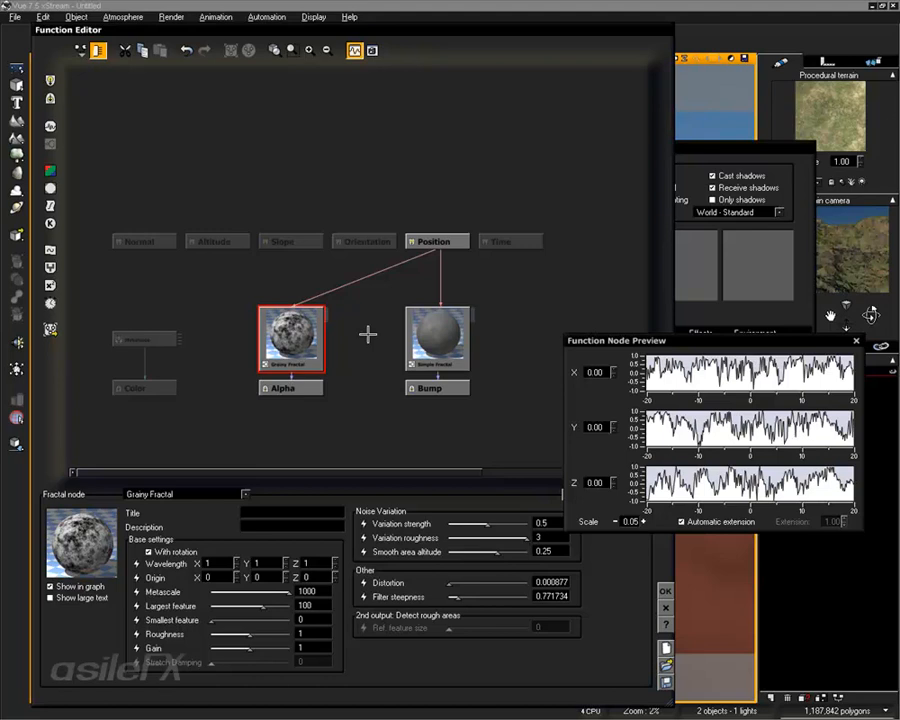
left_click(367, 339)
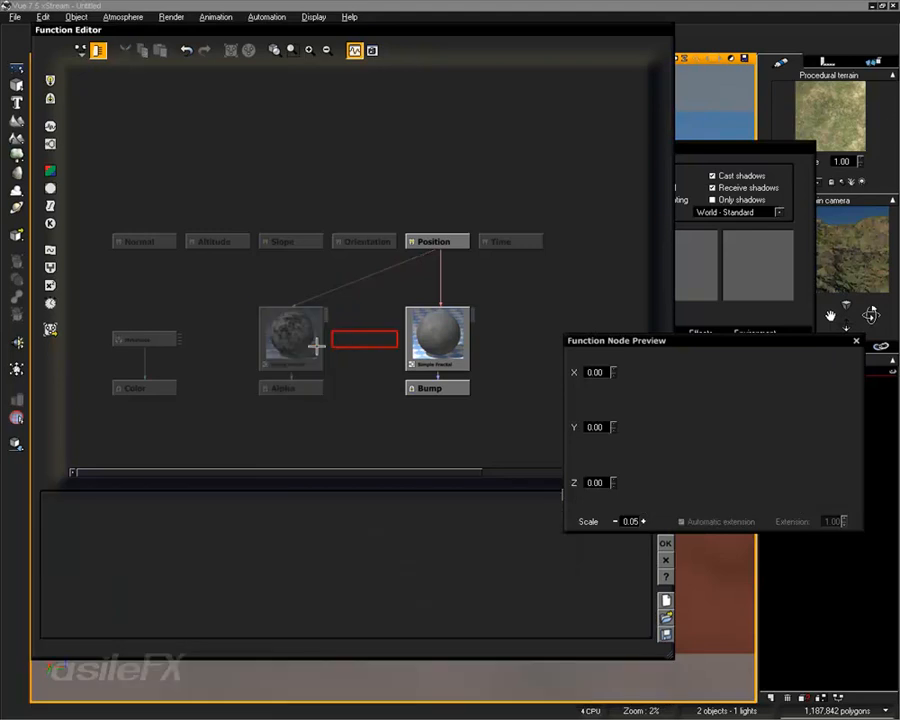
left_click_drag(319, 342, 254, 290)
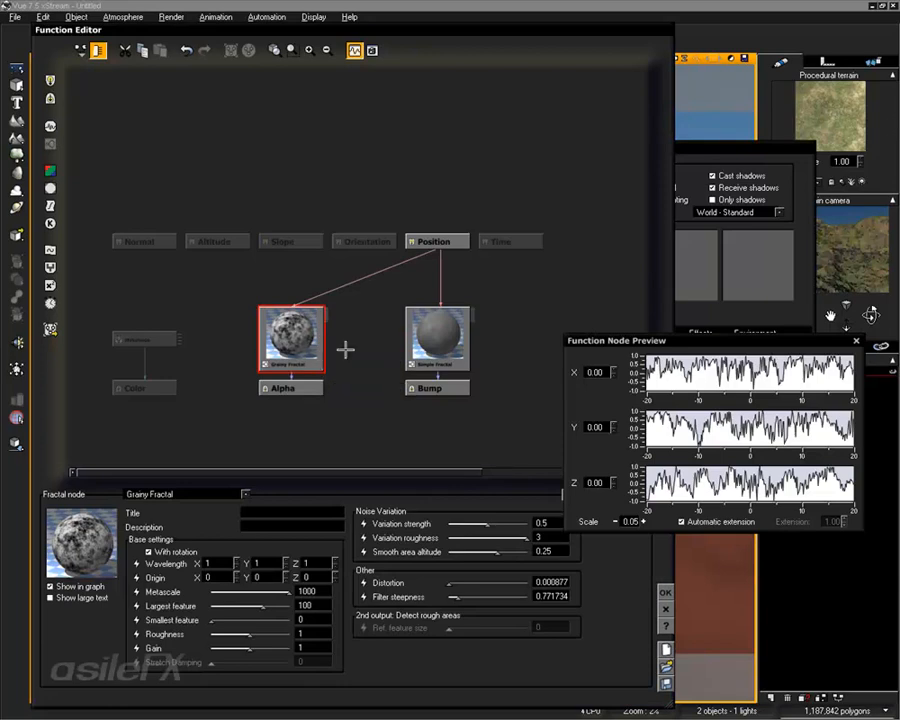
left_click(665, 592)
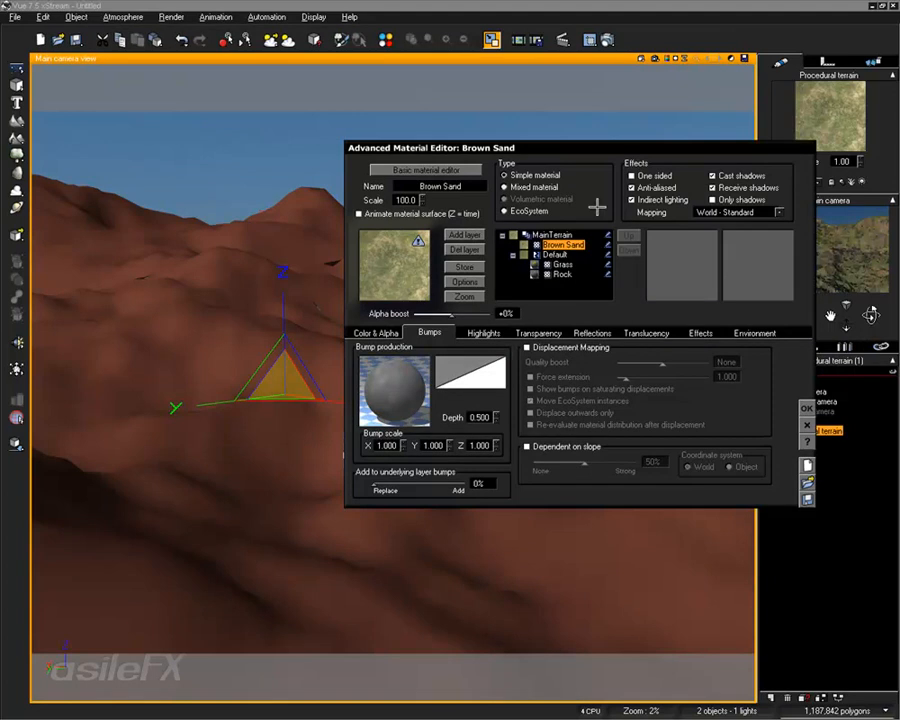
Try different alpha boosts for Brown Sand, settle on +29%, accept the material and render the main camera view
left_click_drag(586, 147, 493, 144)
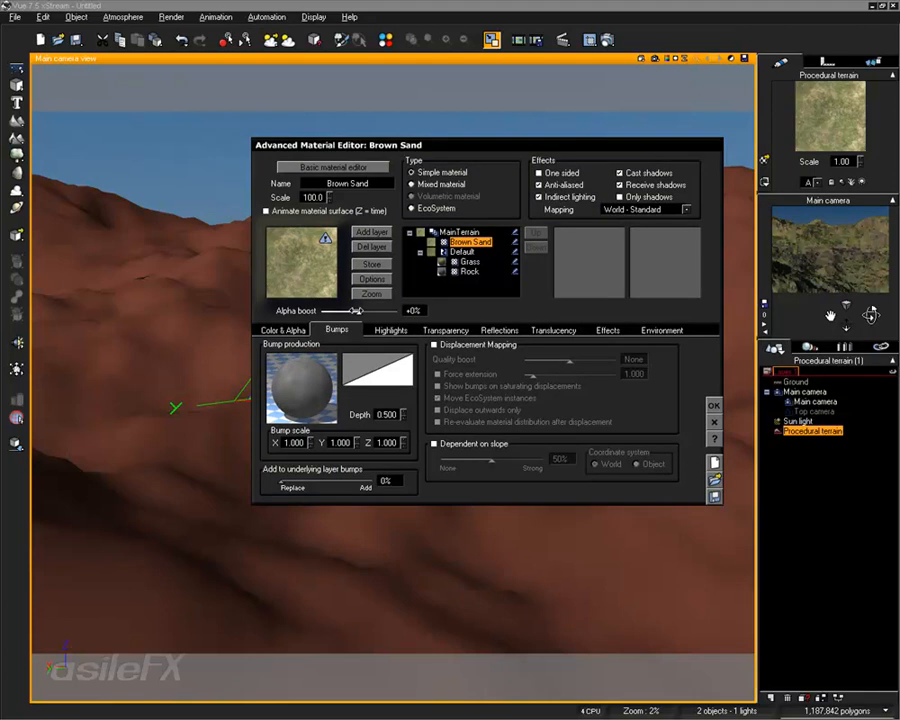
left_click_drag(356, 311, 368, 311)
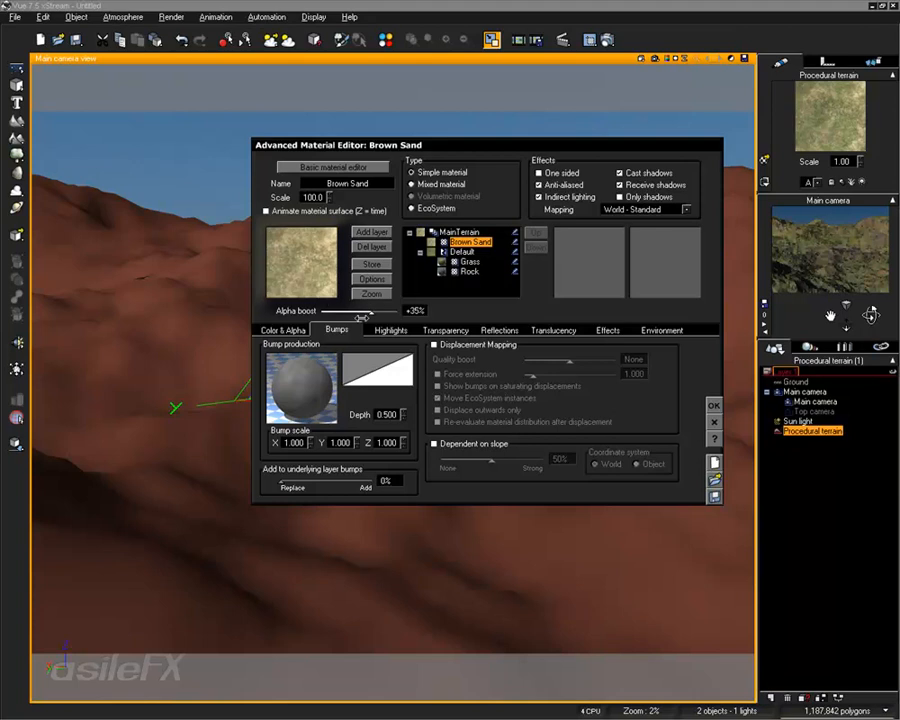
left_click_drag(362, 316, 351, 313)
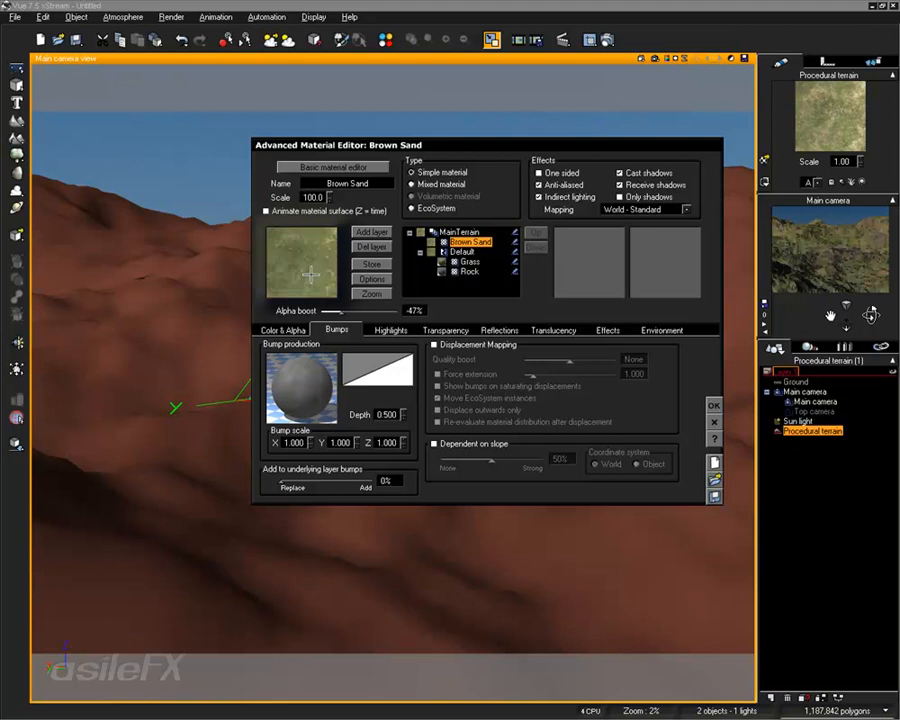
left_click_drag(340, 312, 379, 313)
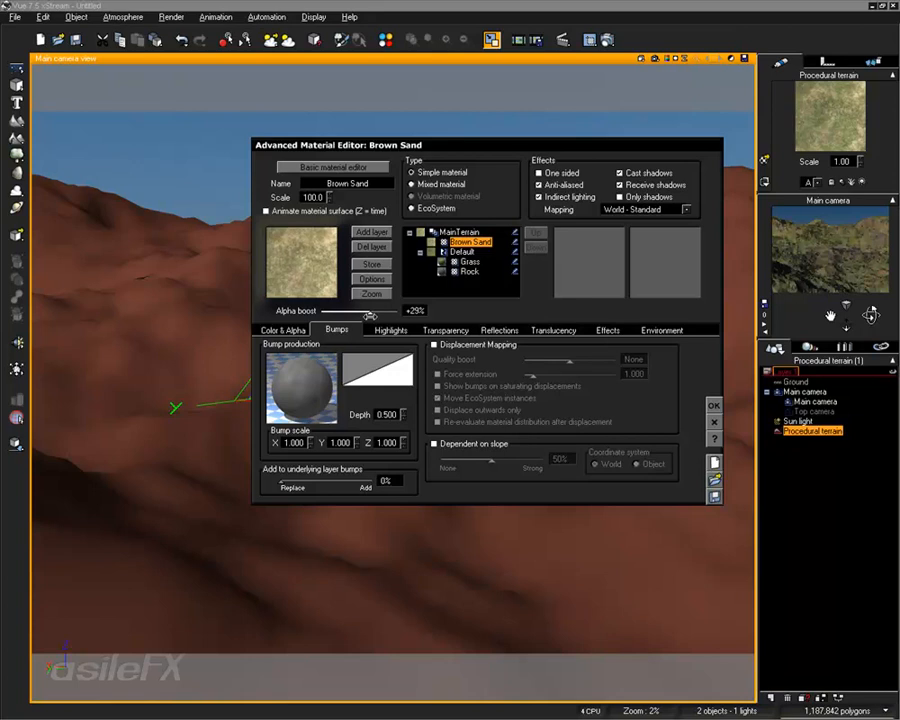
left_click(713, 405)
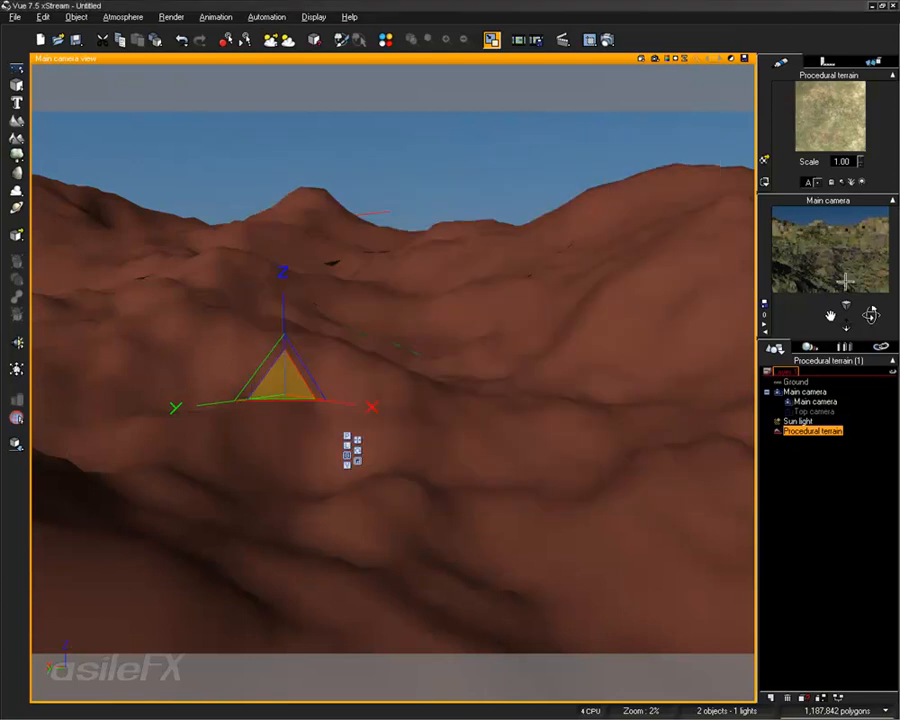
left_click(655, 59)
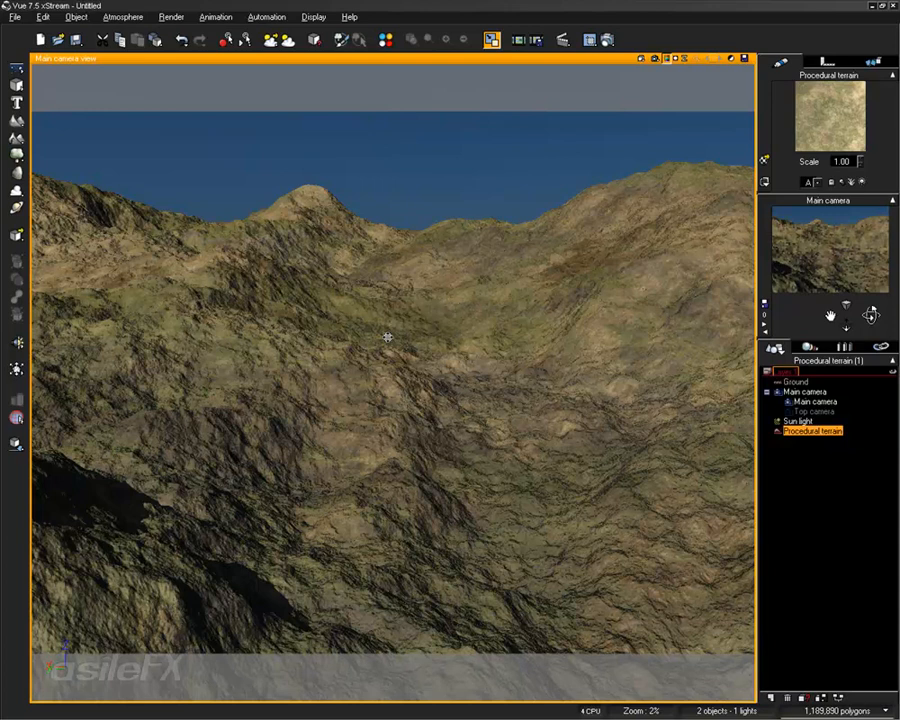
Add a Grass & Forests layer from the Material Layers collection to MainTerrain above Brown Sand
double_click(842, 120)
left_click(369, 236)
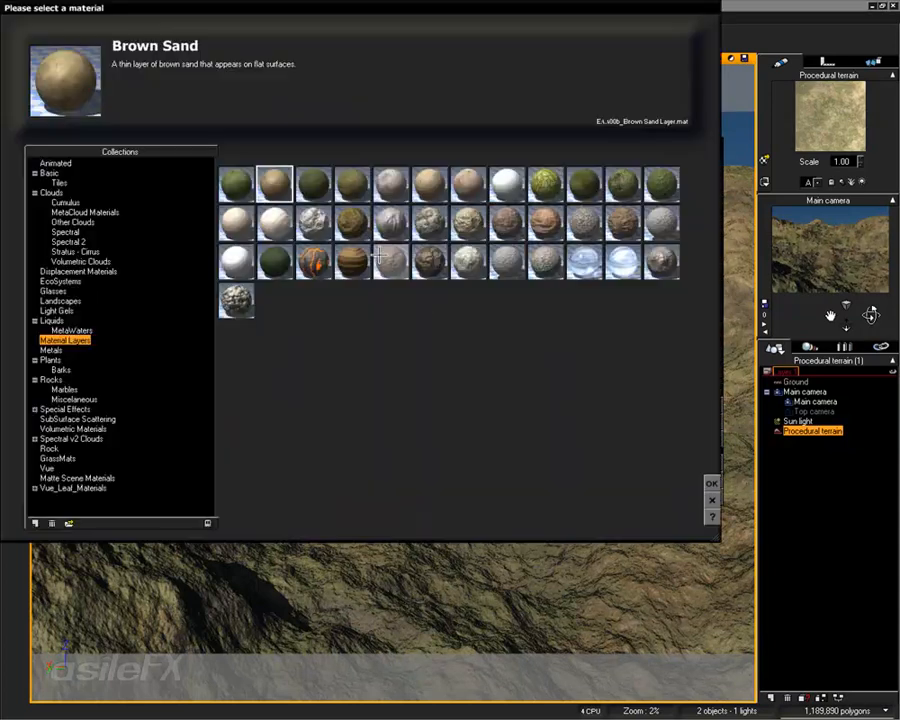
left_click(661, 183)
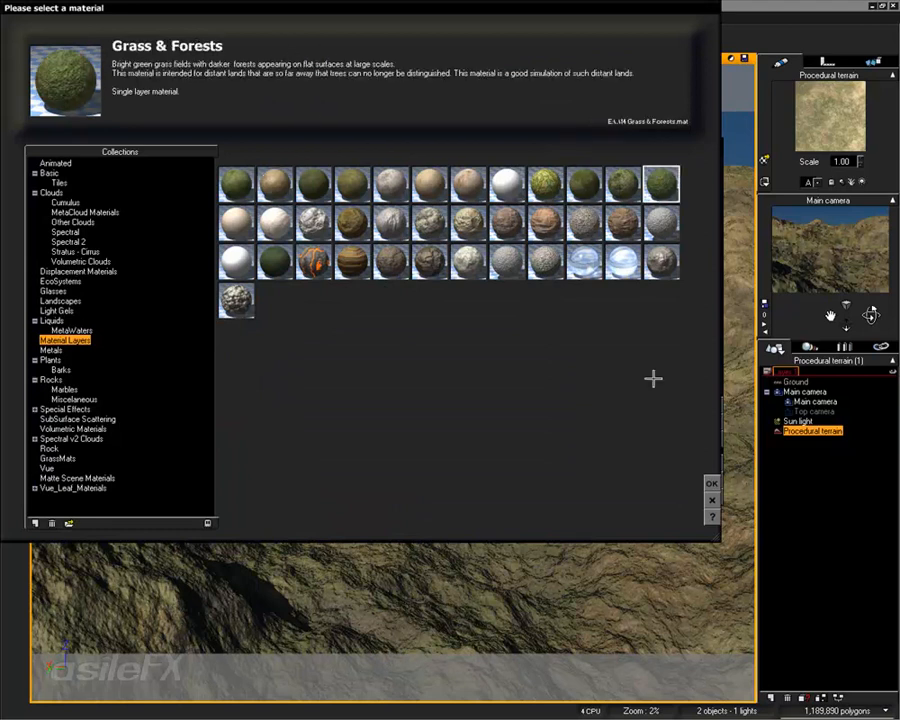
left_click(712, 483)
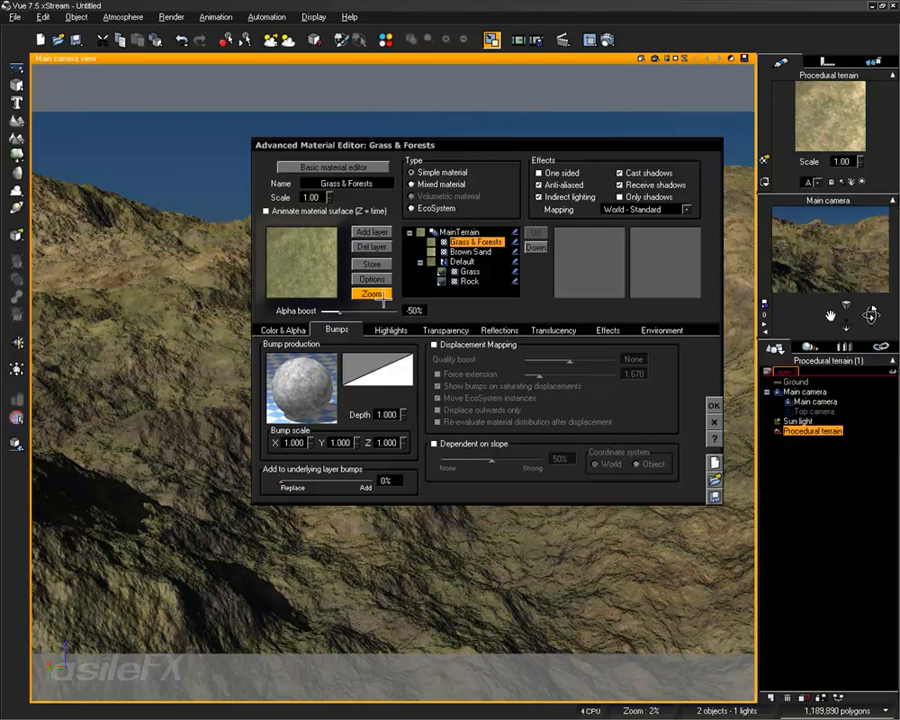
Set the Grass & Forests layer's alpha boost to 0%
left_click_drag(340, 312, 359, 312)
double_click(430, 311)
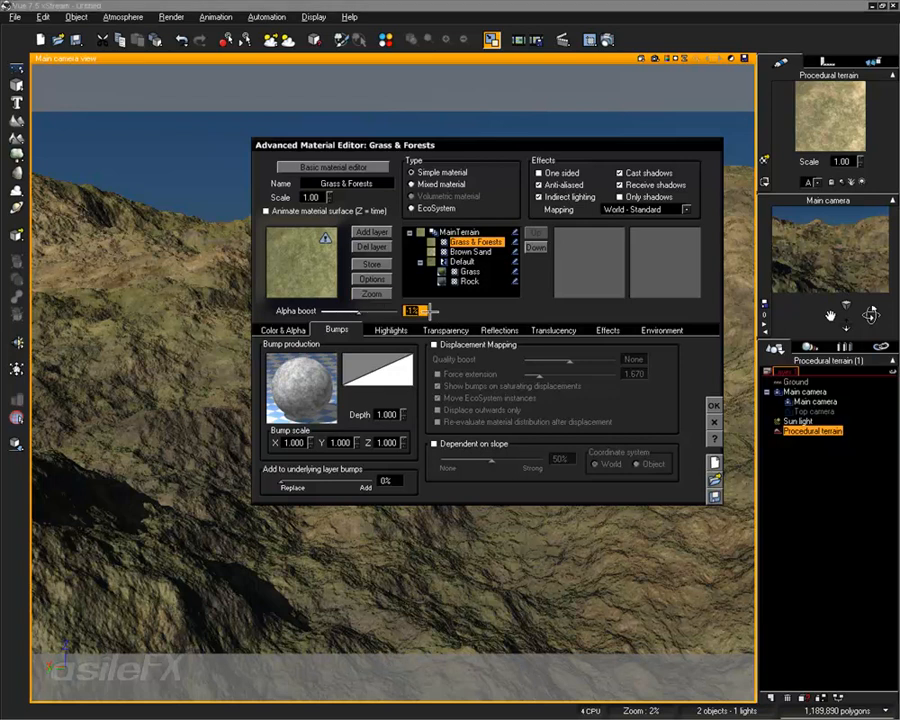
type("0")
key("Return")
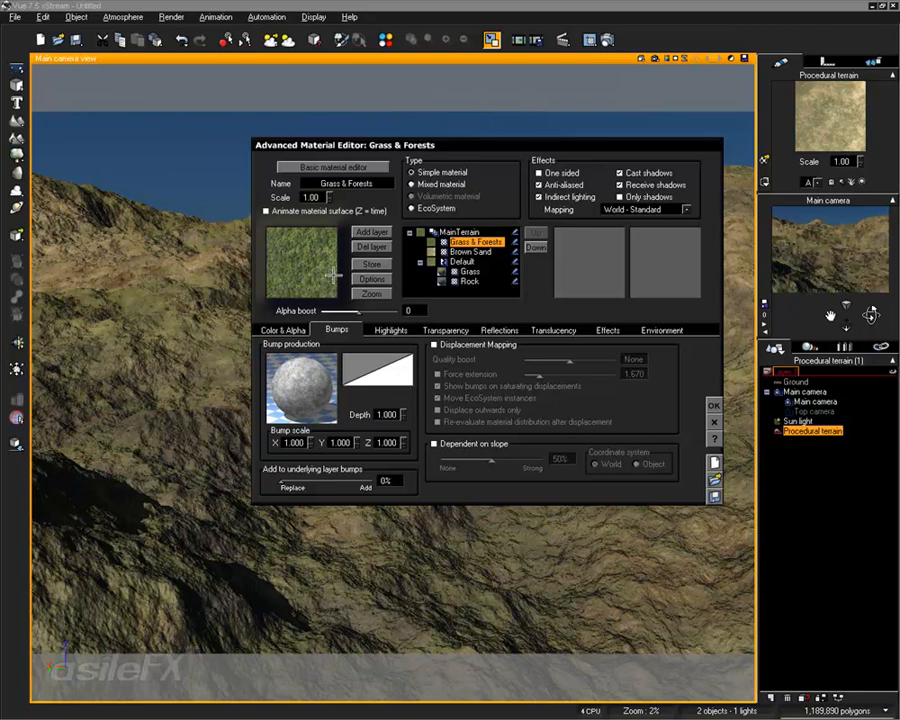
Examine the bump function graph of the Grass & Forests layer and return to the material
right_click(318, 387)
left_click(330, 395)
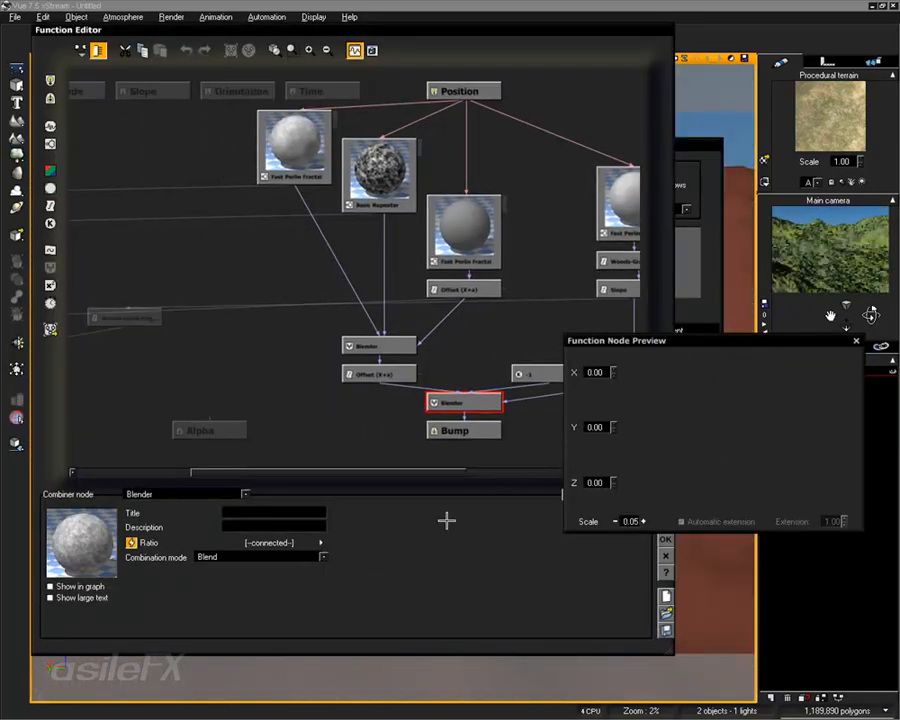
left_click(664, 540)
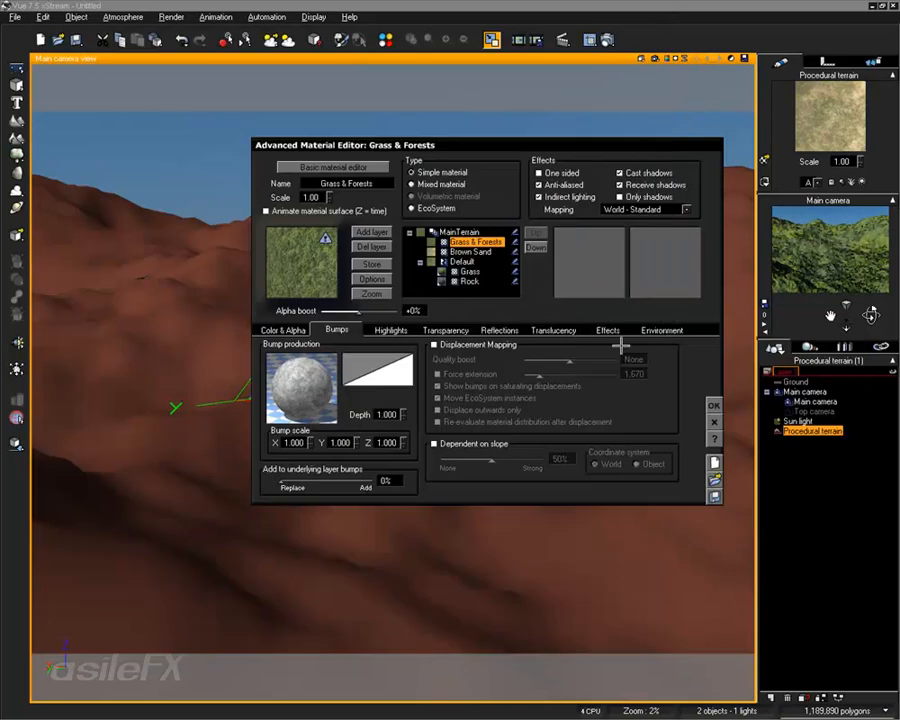
Limit Grass & Forests to a slope range starting at 0.59 with 8% steep and flat fuzziness, and render the main camera view
left_click(662, 329)
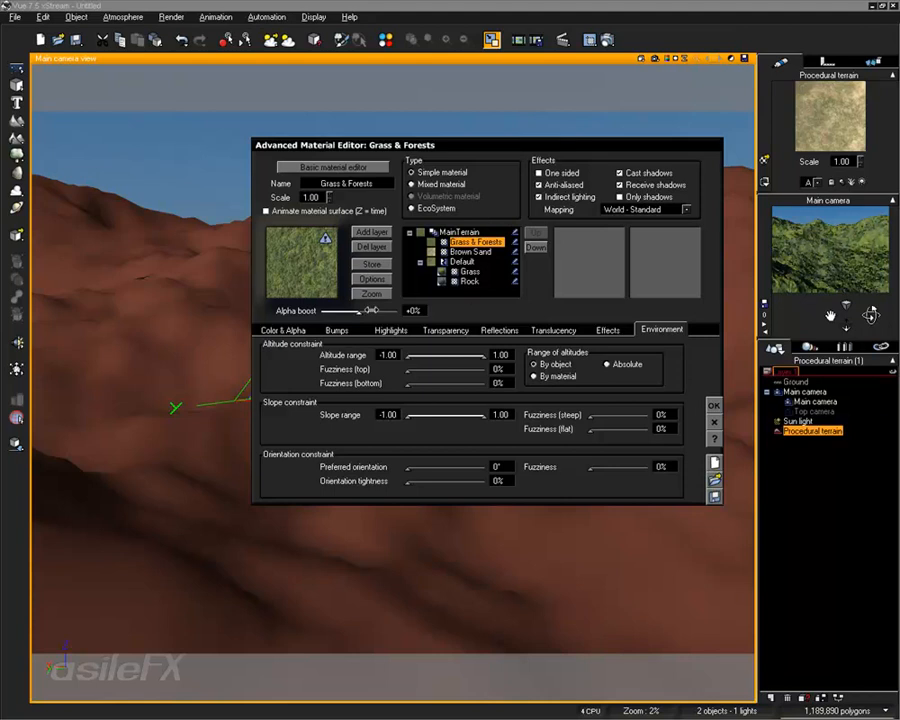
left_click_drag(409, 414, 470, 420)
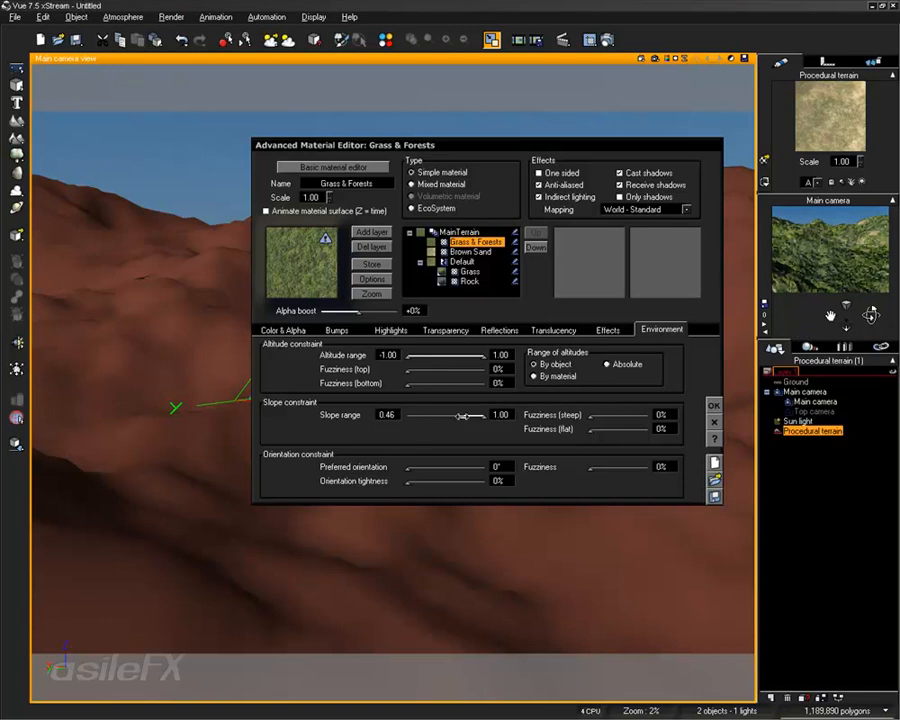
left_click_drag(462, 416, 478, 415)
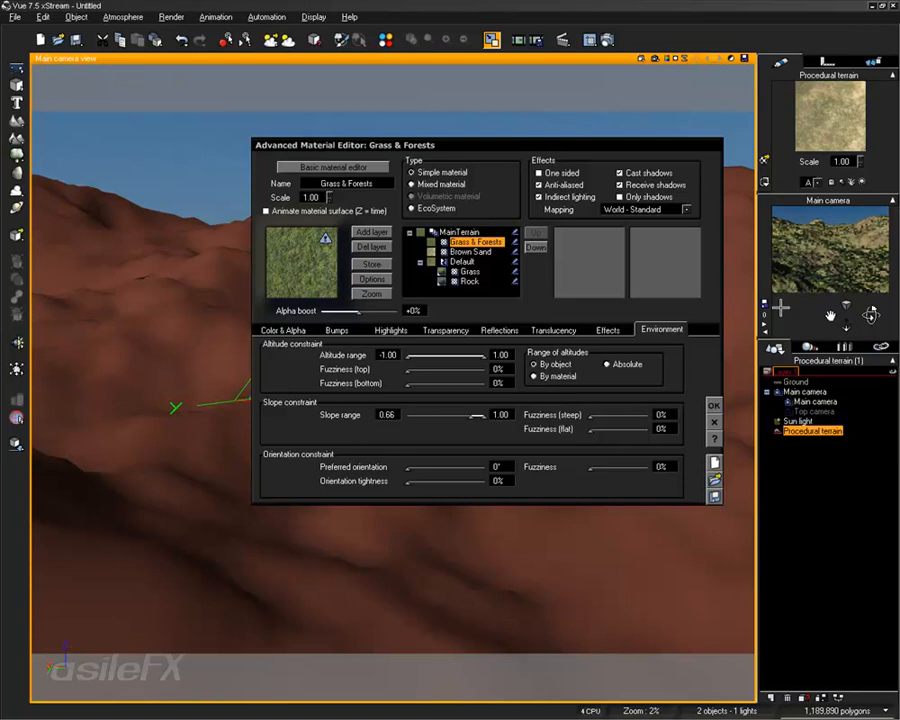
left_click_drag(478, 415, 471, 414)
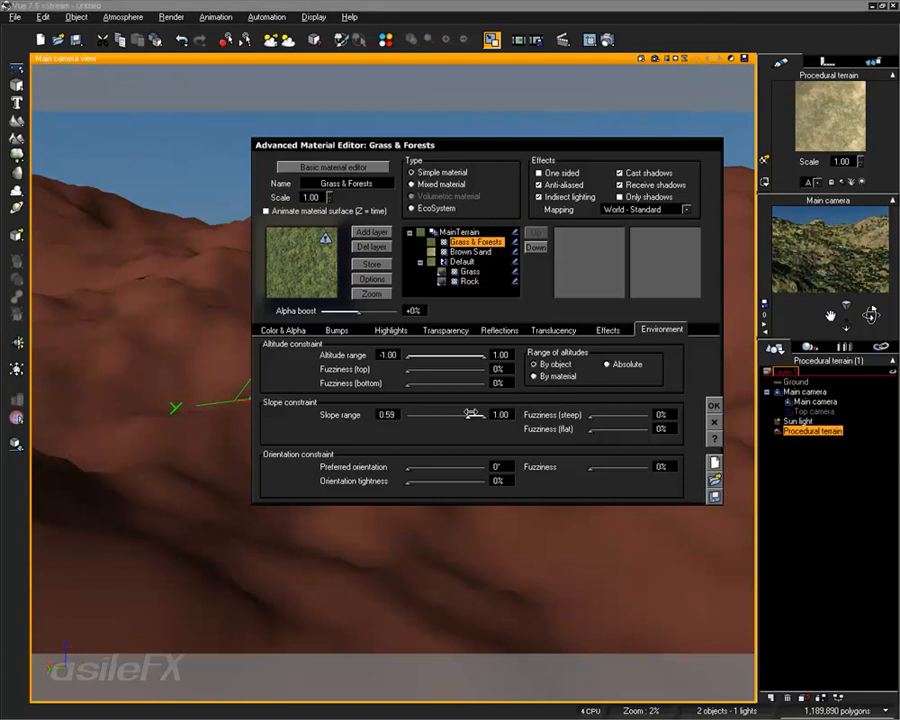
left_click_drag(592, 414, 598, 414)
double_click(671, 412)
type("8")
double_click(667, 428)
key("Return")
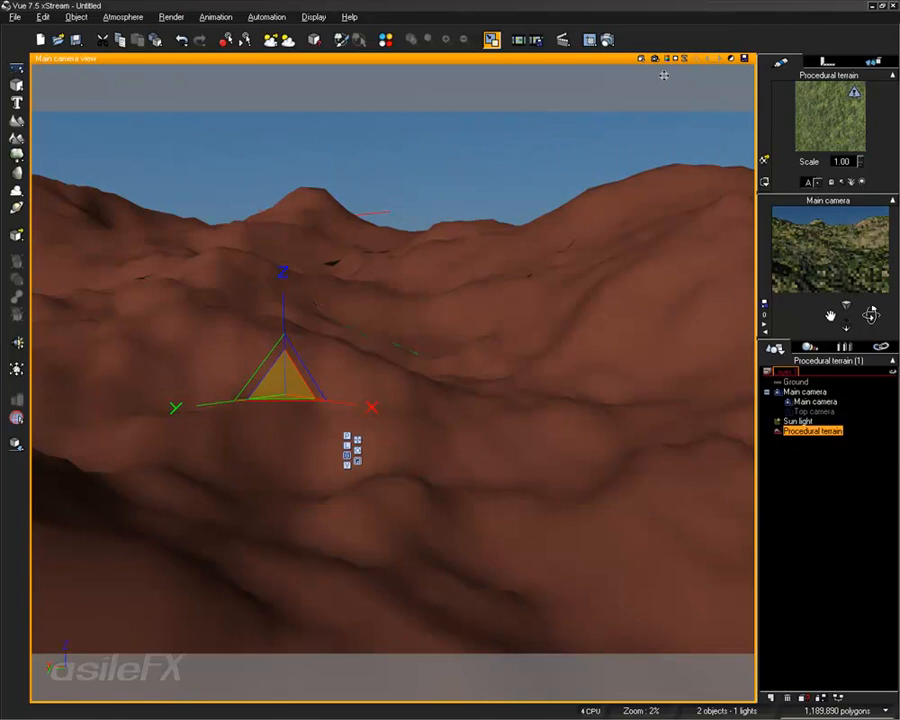
left_click(656, 59)
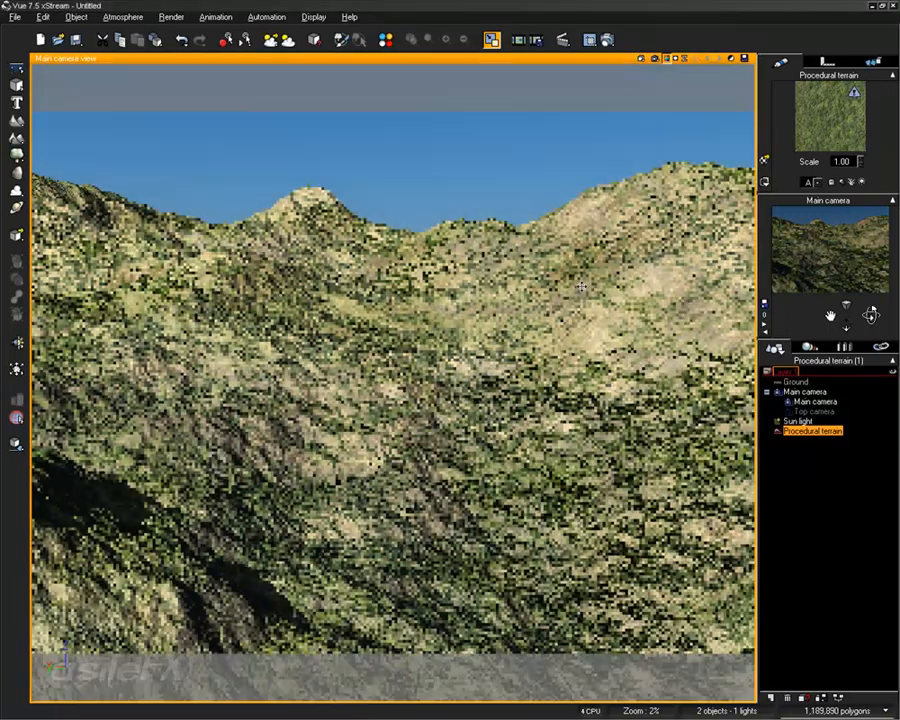
Reopen the terrain material and lower the minimum slope range of Grass & Forests to 0.43
double_click(805, 118)
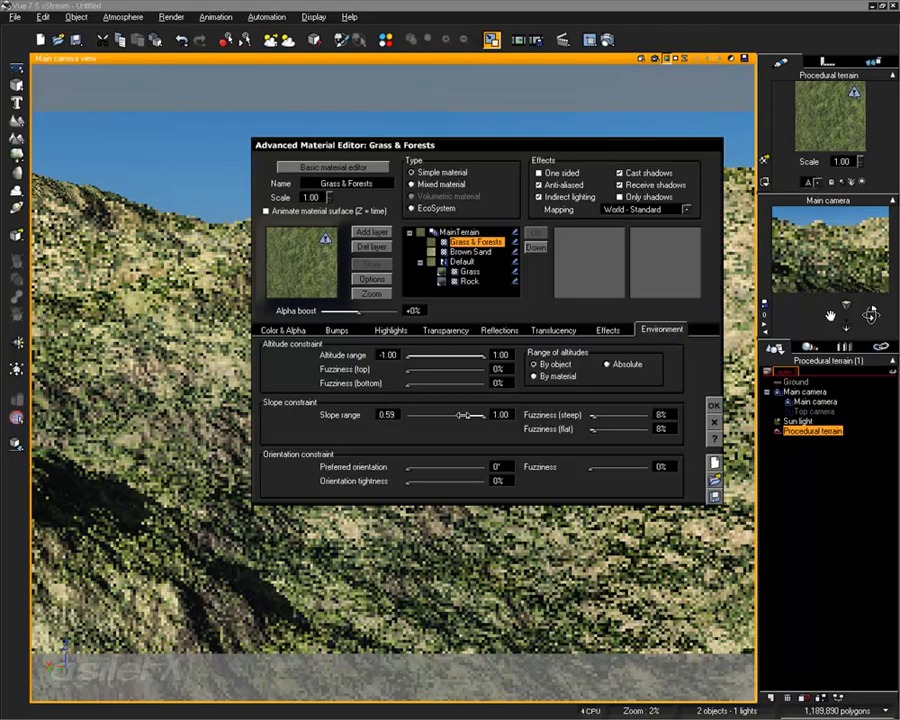
left_click_drag(466, 415, 461, 415)
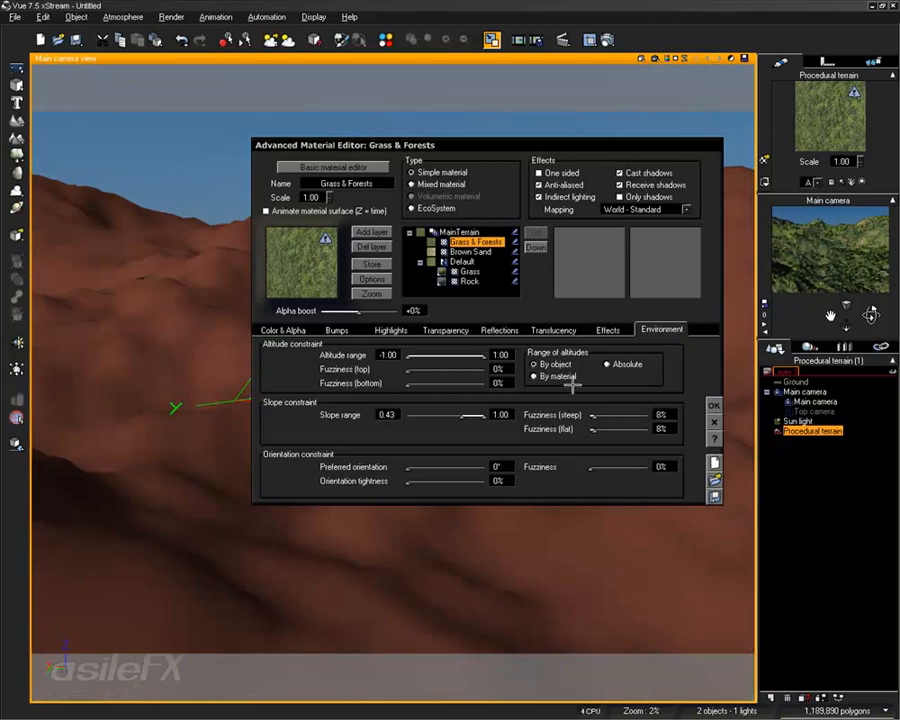
Set Grass & Forests' minimum slope to 0.50, preferred orientation to 80° with 19% tightness and 12% fuzziness, and render the main camera view
left_click_drag(461, 415, 466, 415)
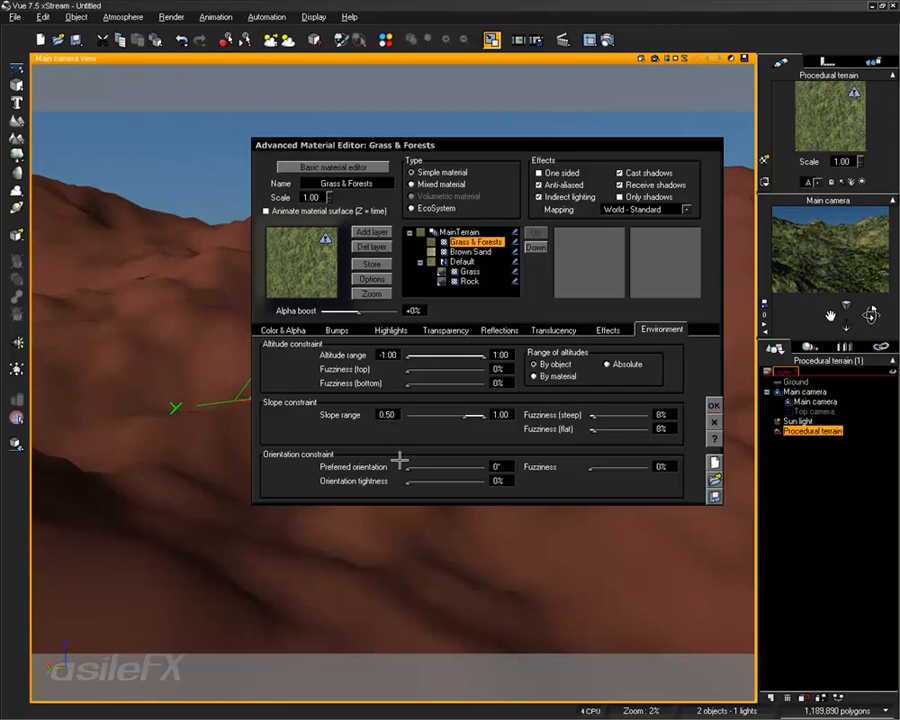
mouse_move(406, 466)
left_mouse_down()
mouse_move(425, 467)
mouse_move(418, 478)
left_mouse_up()
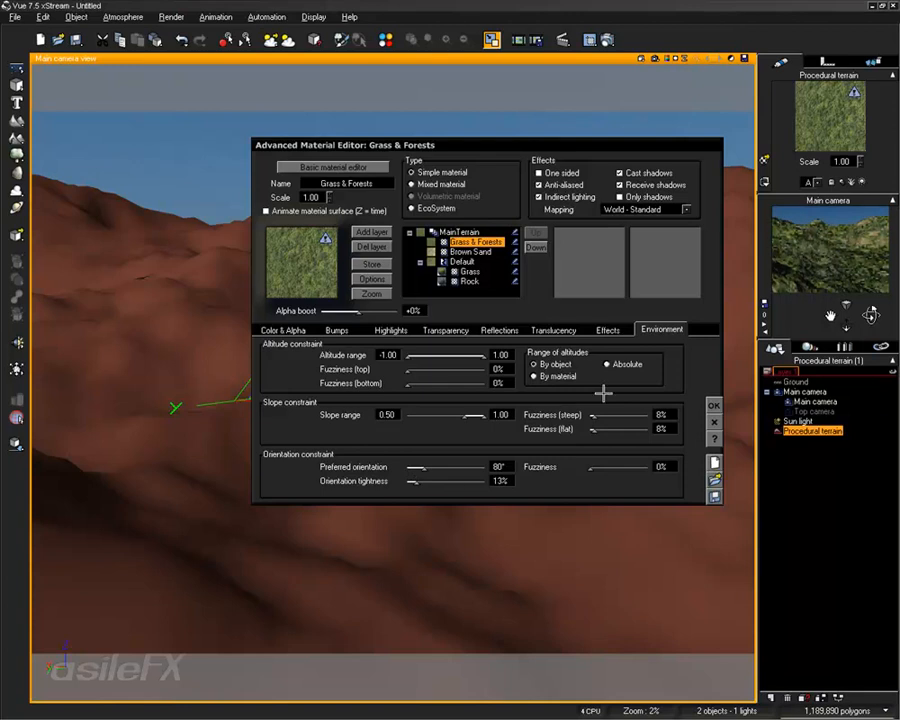
left_click_drag(419, 480, 484, 477)
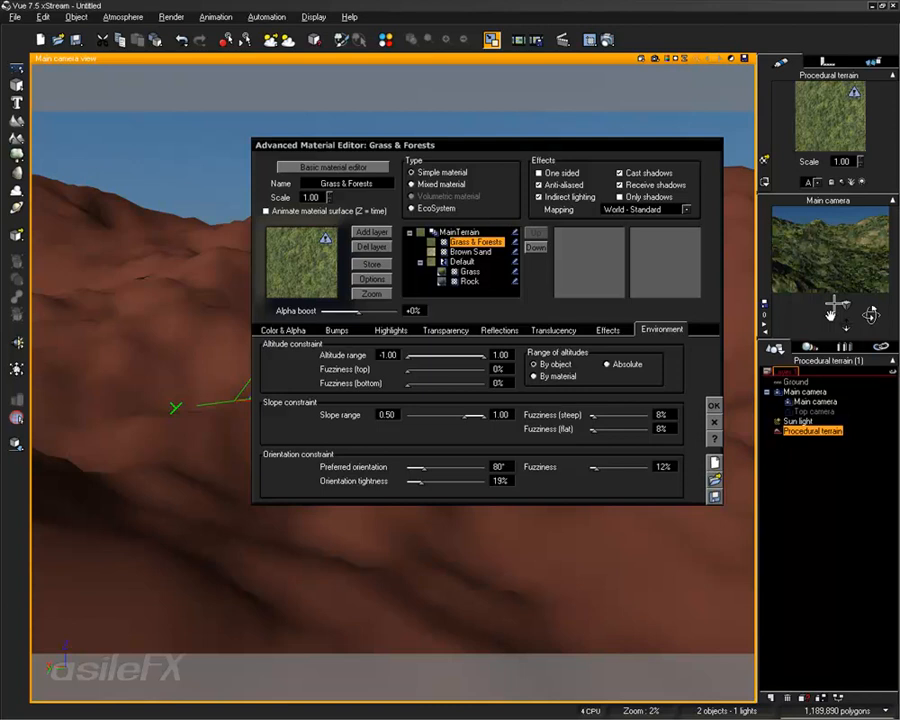
left_click(713, 405)
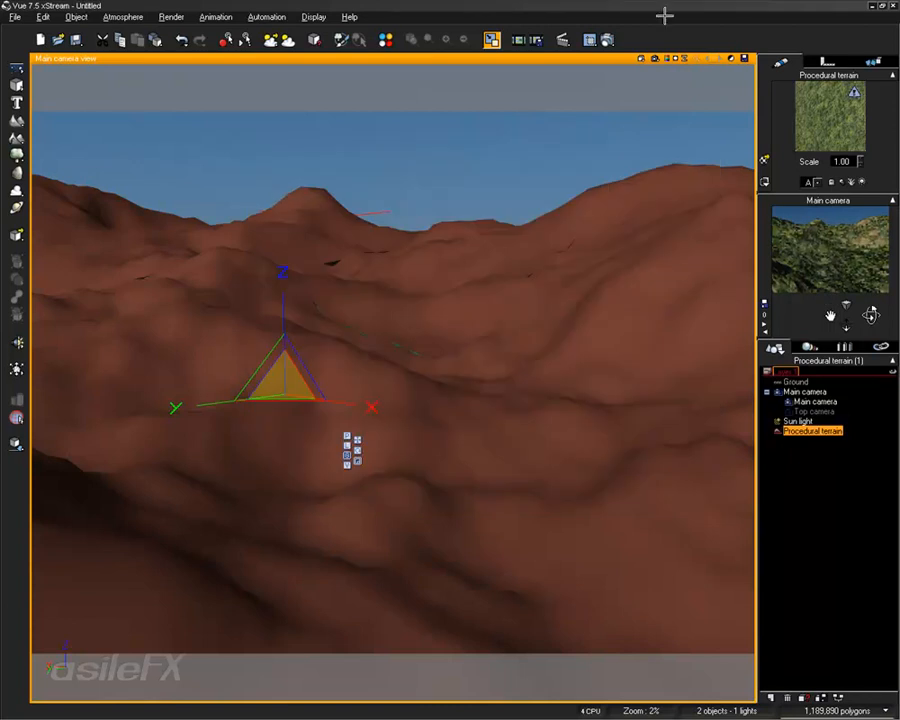
left_click(656, 58)
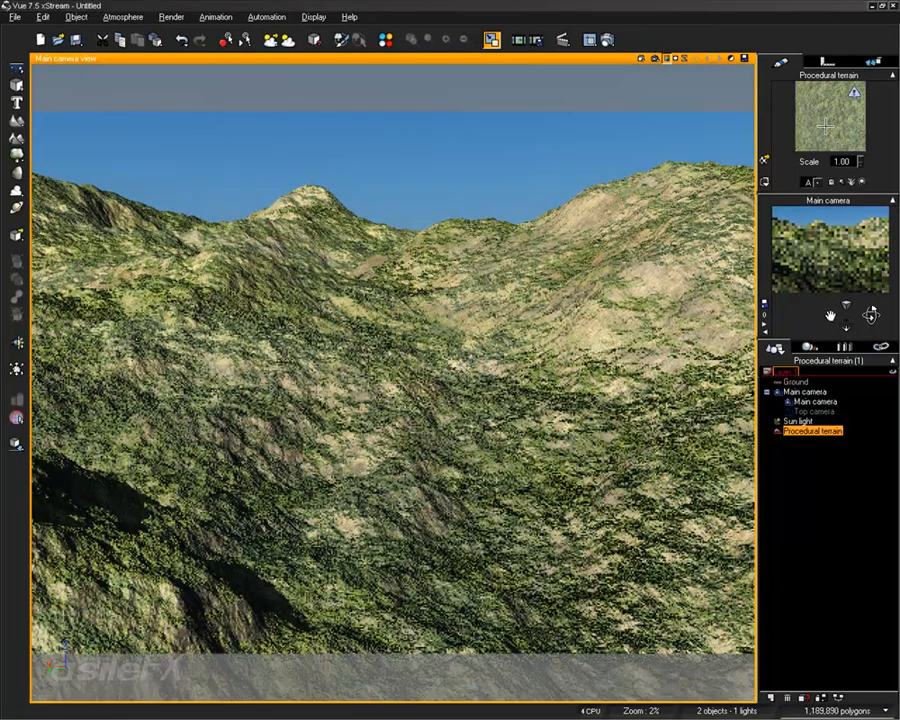
Reopen the terrain material and compare the effects options and environment constraints of MainTerrain, Grass & Forests, Brown Sand and Default
double_click(825, 125)
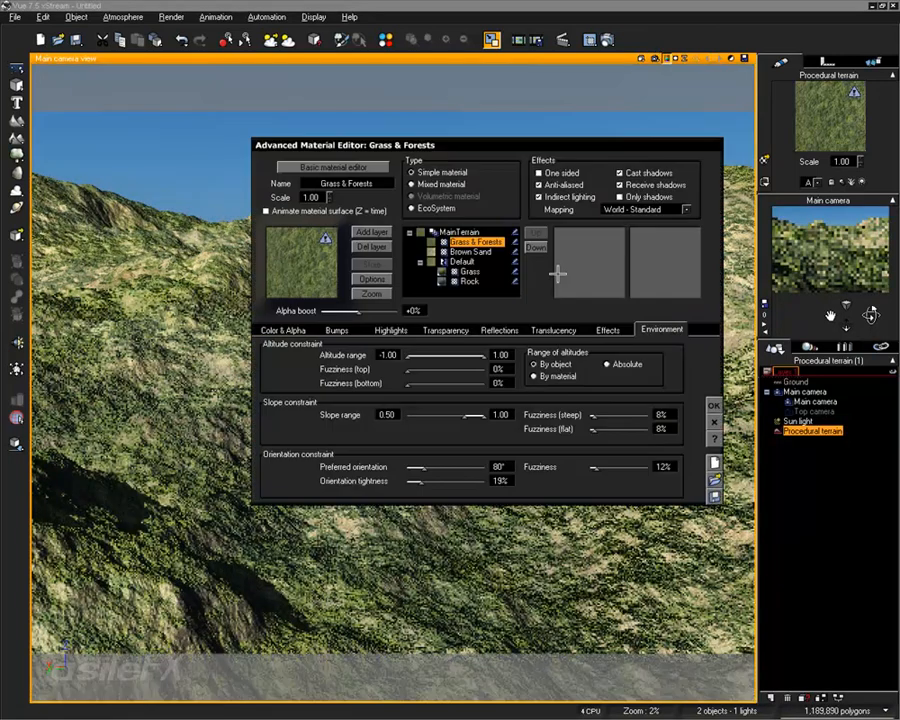
left_click(476, 251)
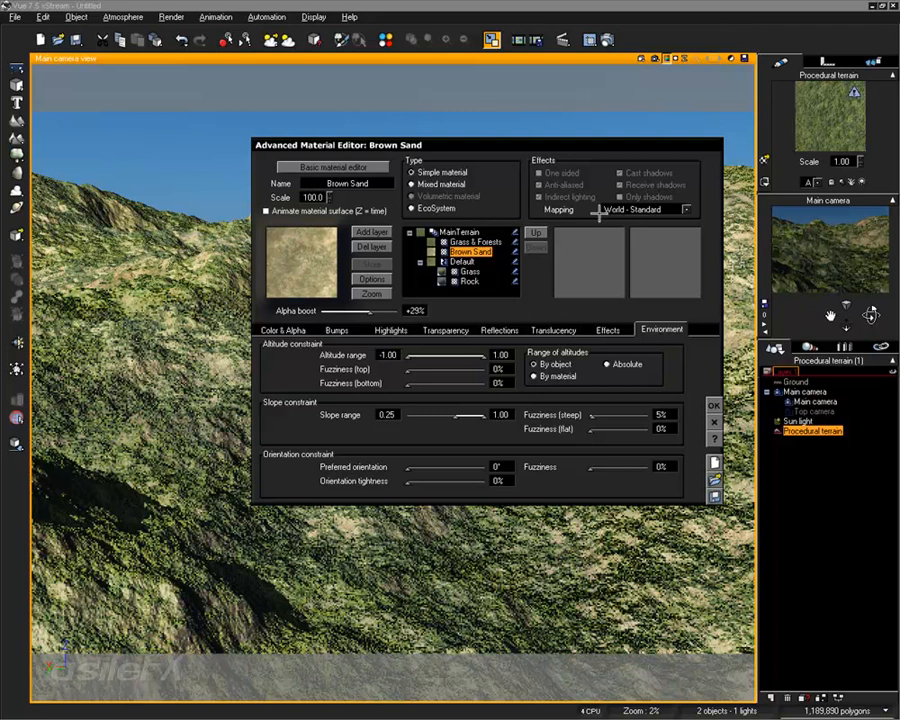
left_click(466, 243)
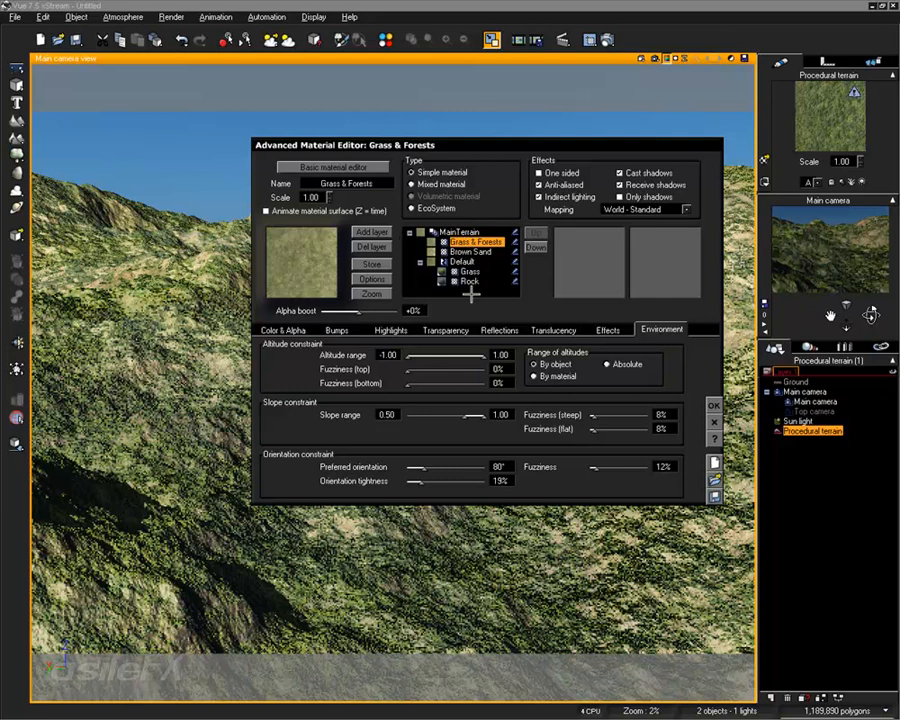
left_click(466, 232)
left_click(474, 242)
left_click(469, 251)
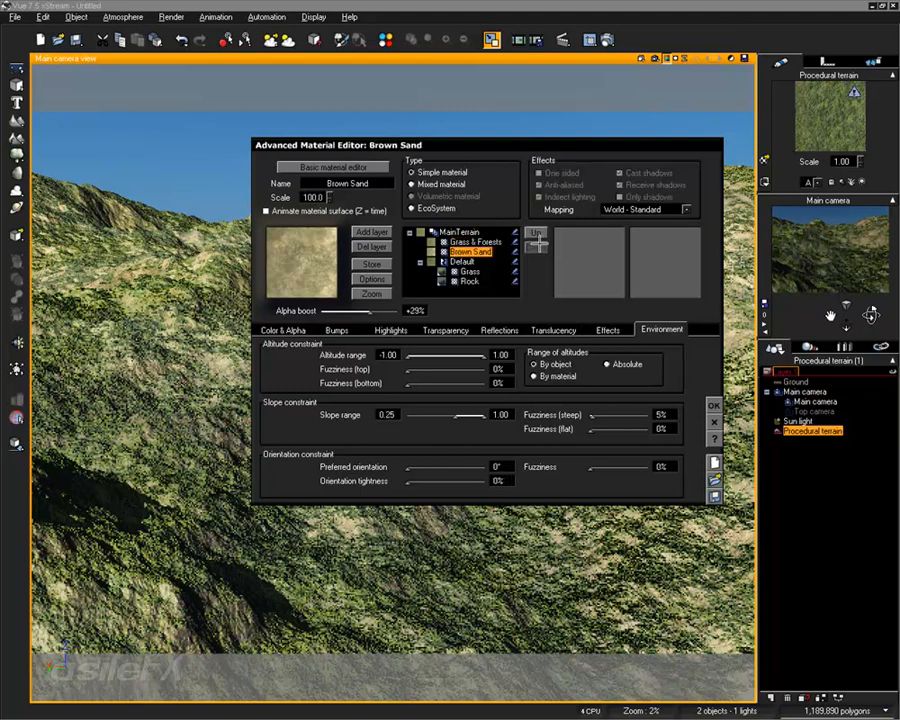
left_click(455, 241)
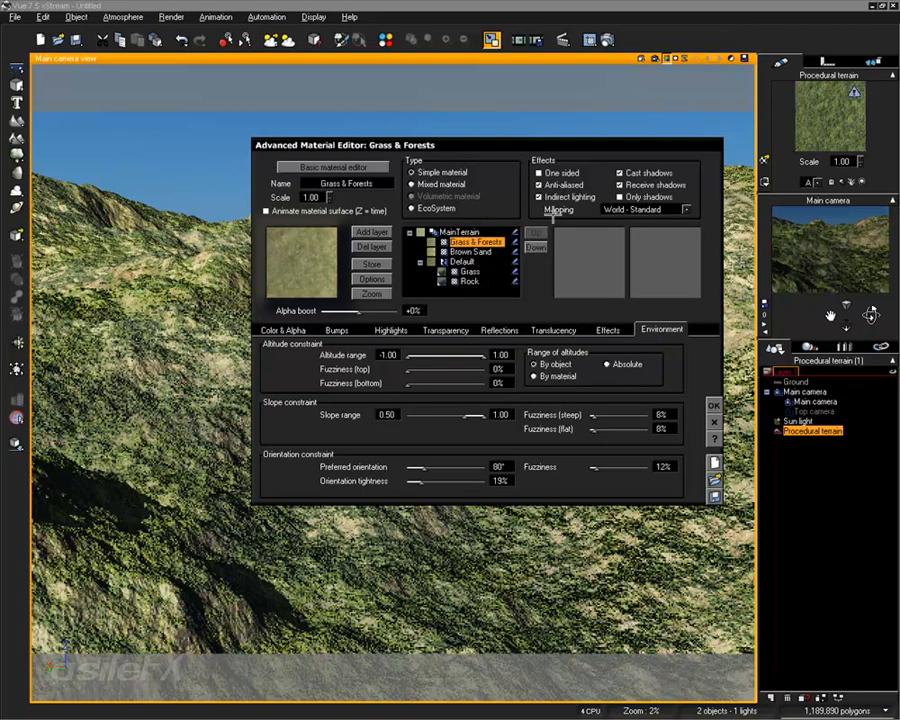
left_click(465, 232)
left_click(470, 242)
left_click(620, 185)
left_click(468, 252)
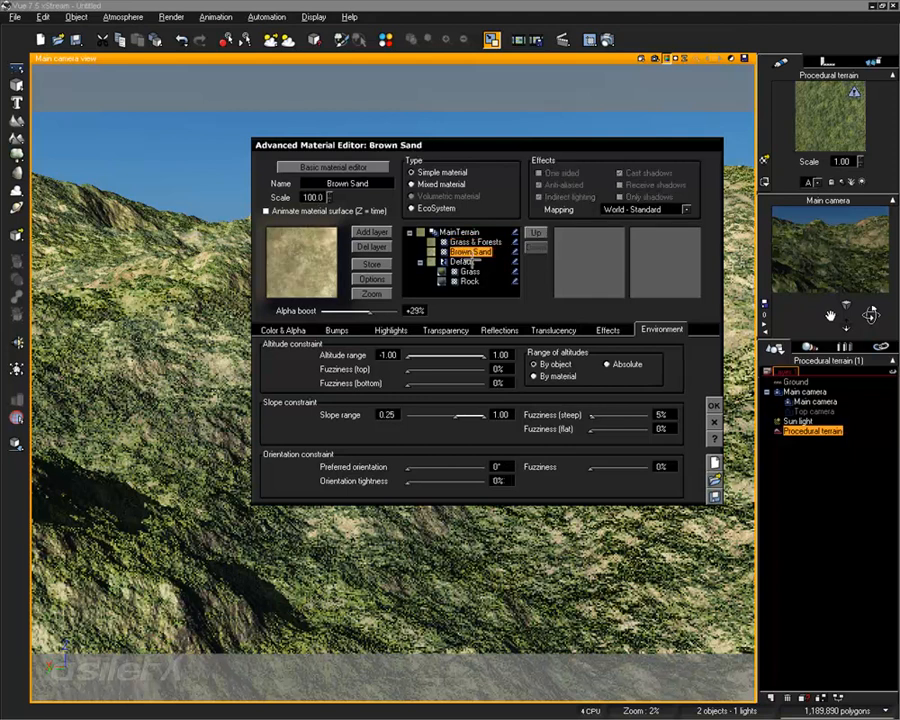
left_click(463, 261)
left_click(472, 242)
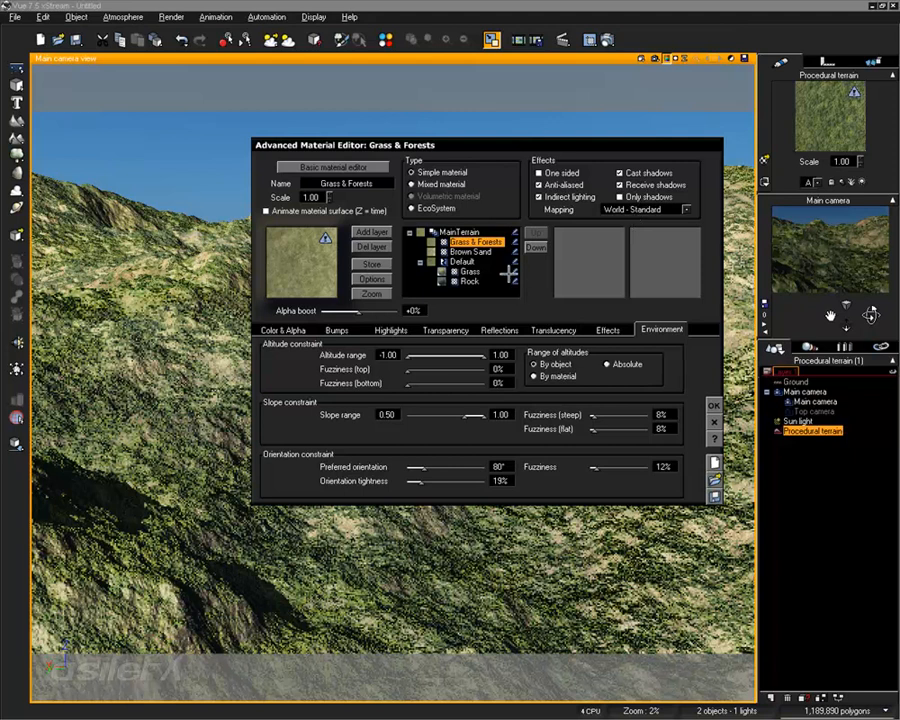
Review the layers' color settings and the Default mix's blending and environment influence, then accept the material
left_click(303, 328)
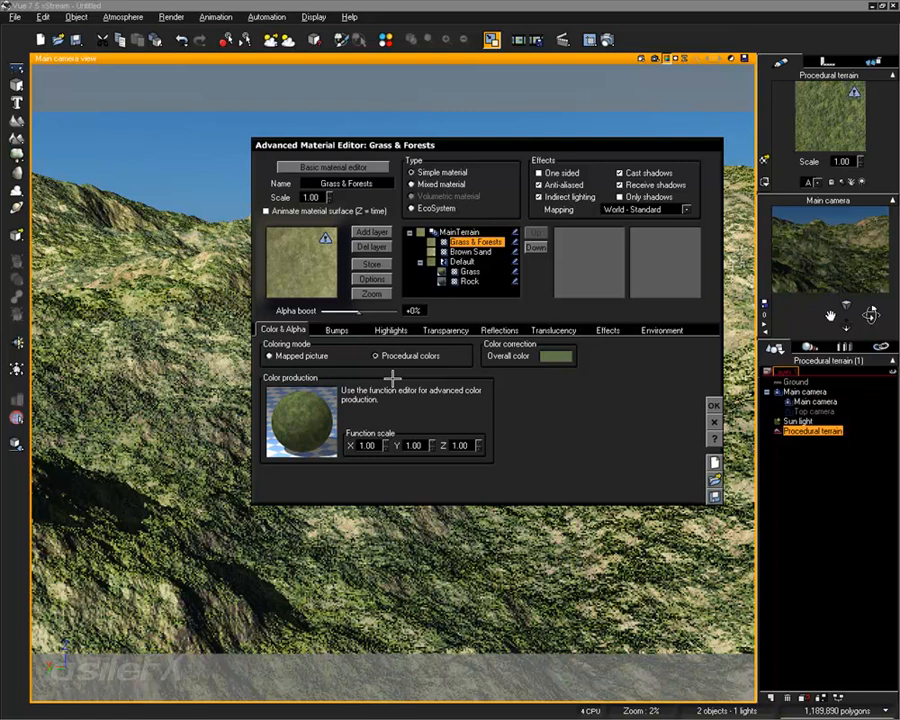
left_click(466, 271)
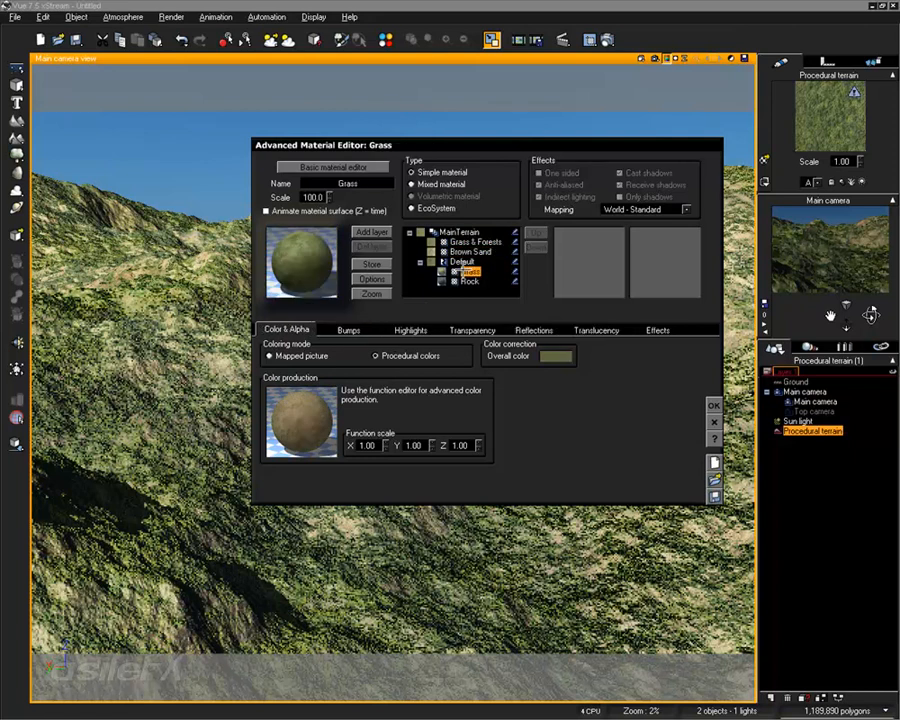
left_click(462, 261)
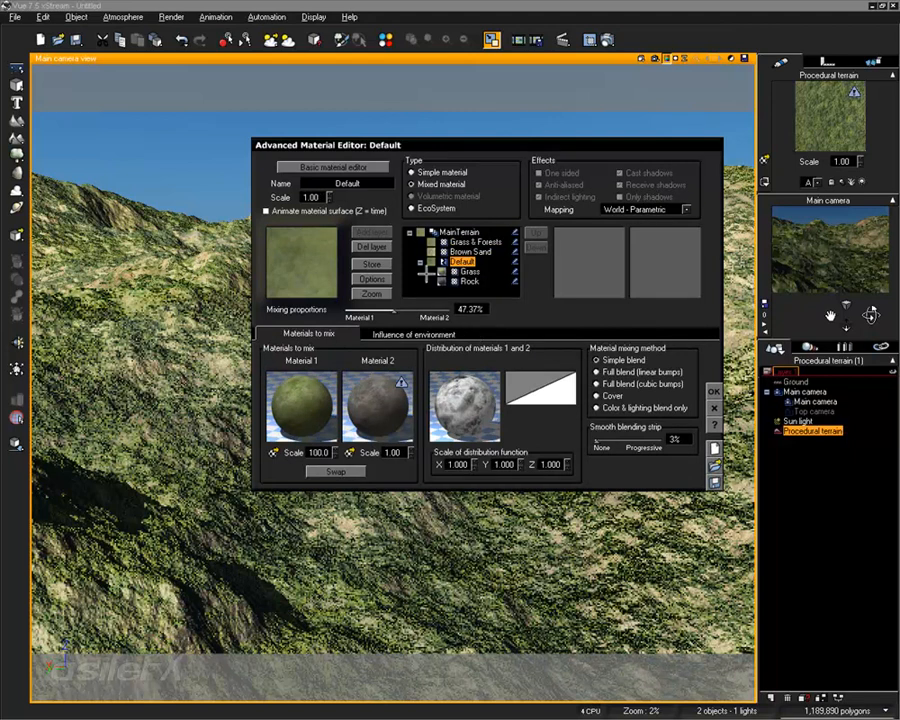
left_click(456, 251)
left_click(661, 328)
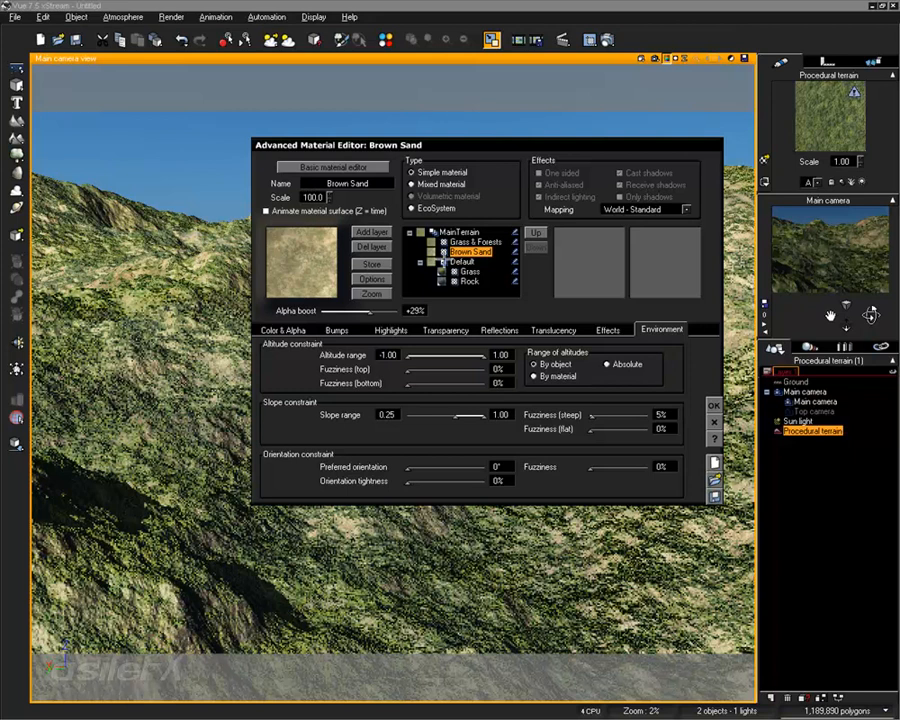
left_click(461, 261)
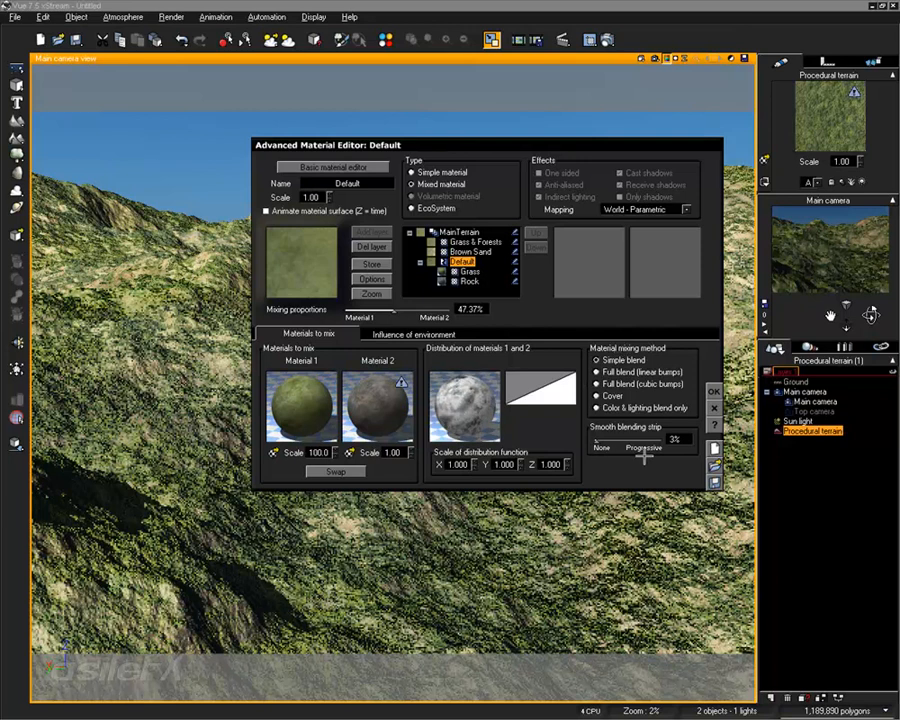
left_click(413, 333)
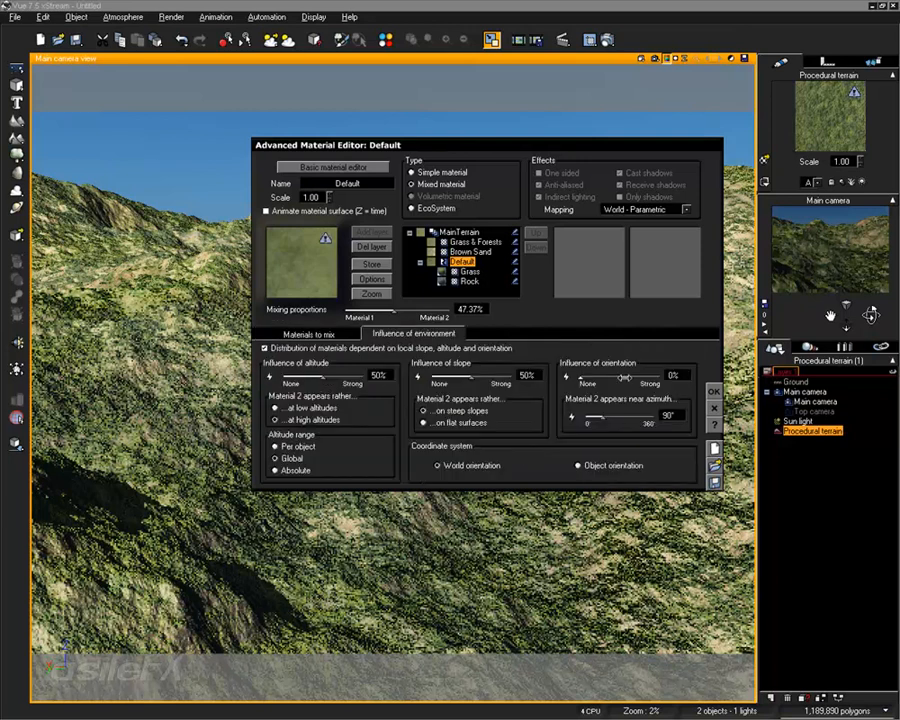
left_click(321, 333)
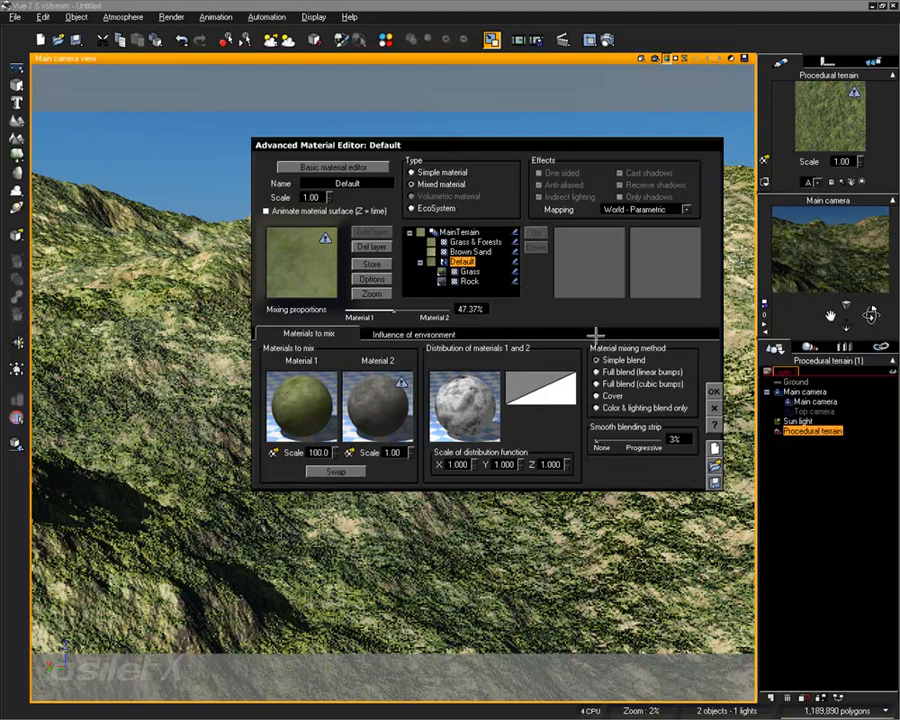
left_click(460, 242)
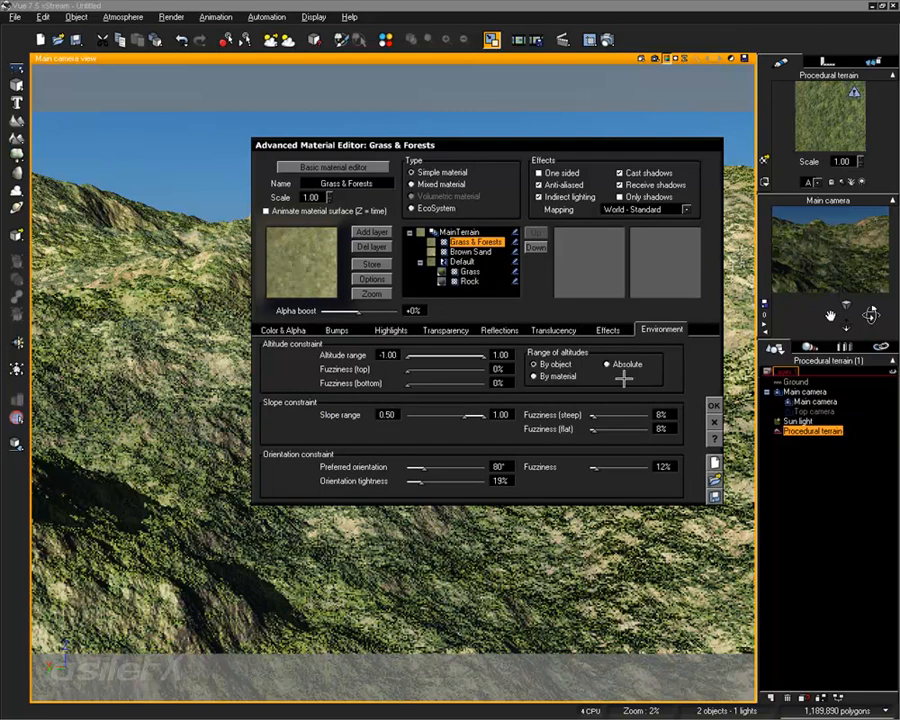
left_click(713, 405)
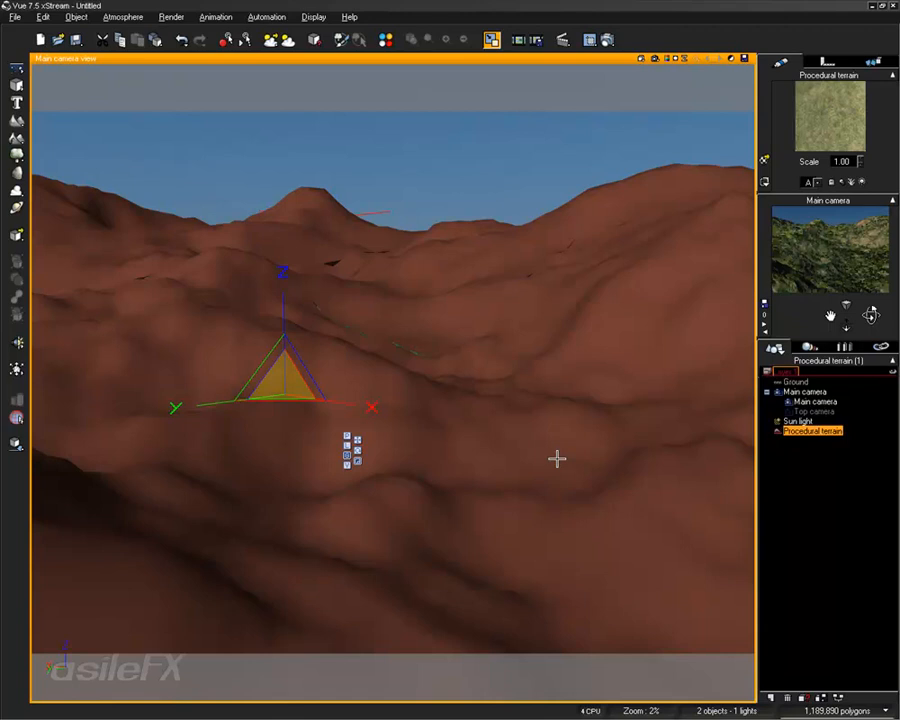
Reopen the terrain material, check the environment constraints of Brown Sand against Grass & Forests, and close the material editor
double_click(803, 133)
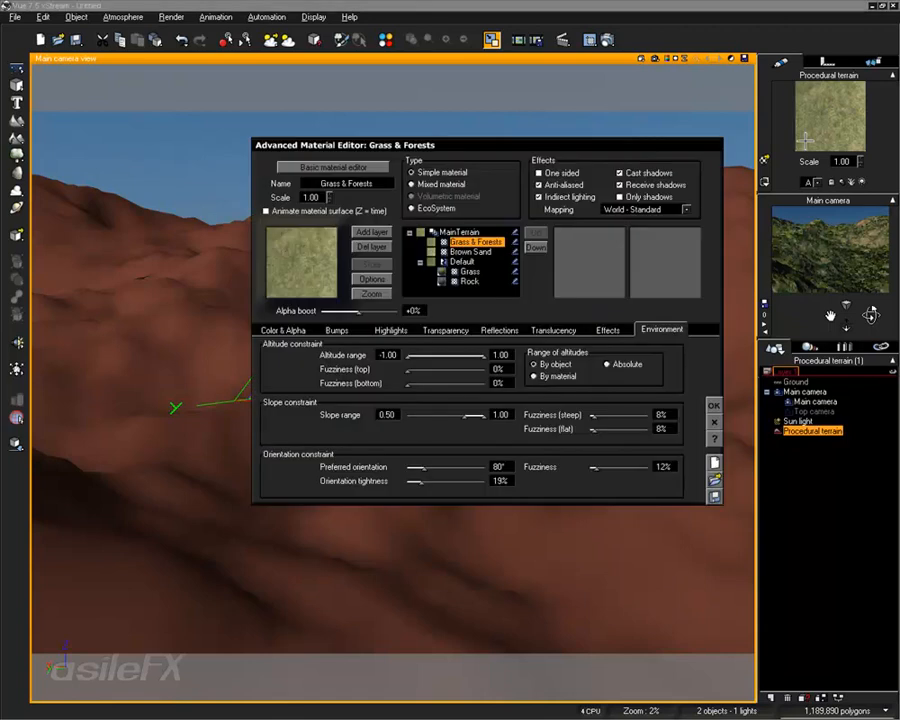
left_click(470, 252)
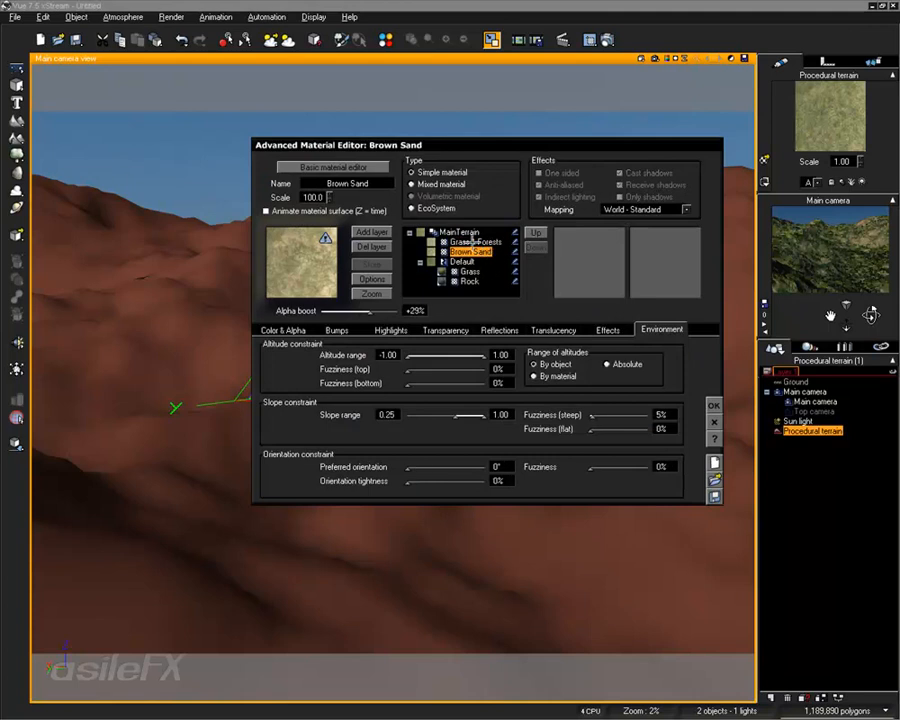
left_click(473, 242)
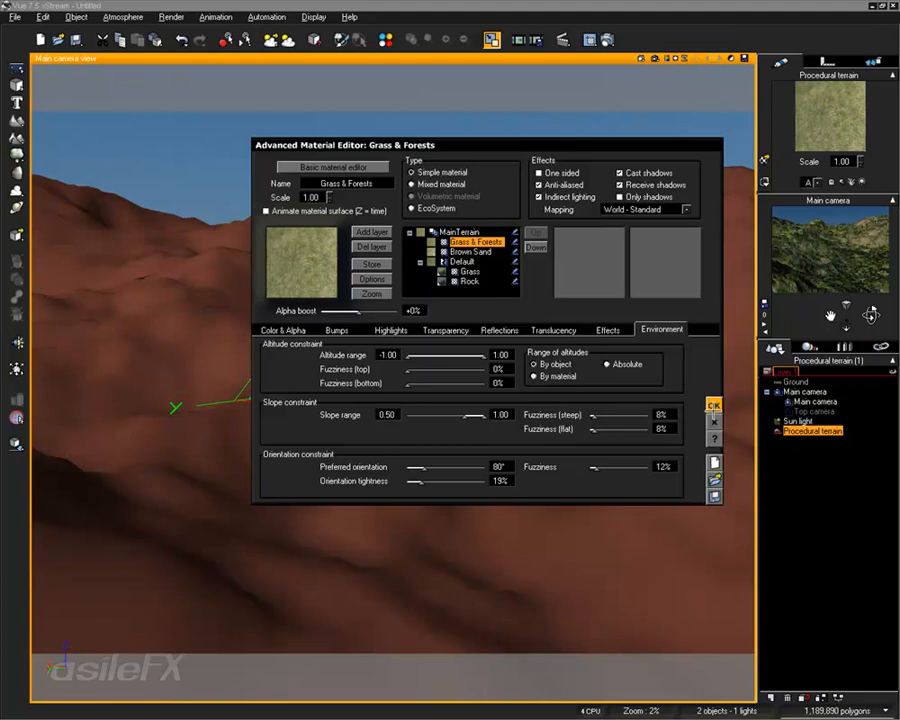
left_click(713, 405)
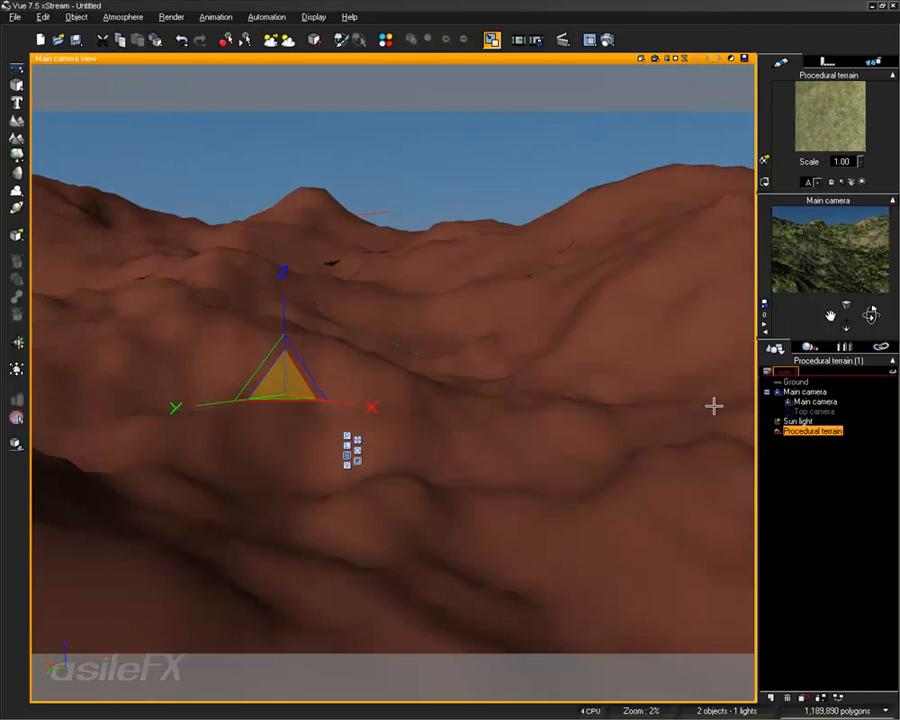
Reselect the procedural terrain, examine the effects and highlights settings of its Grass & Forests layer, and close the material without changes
left_click(812, 500)
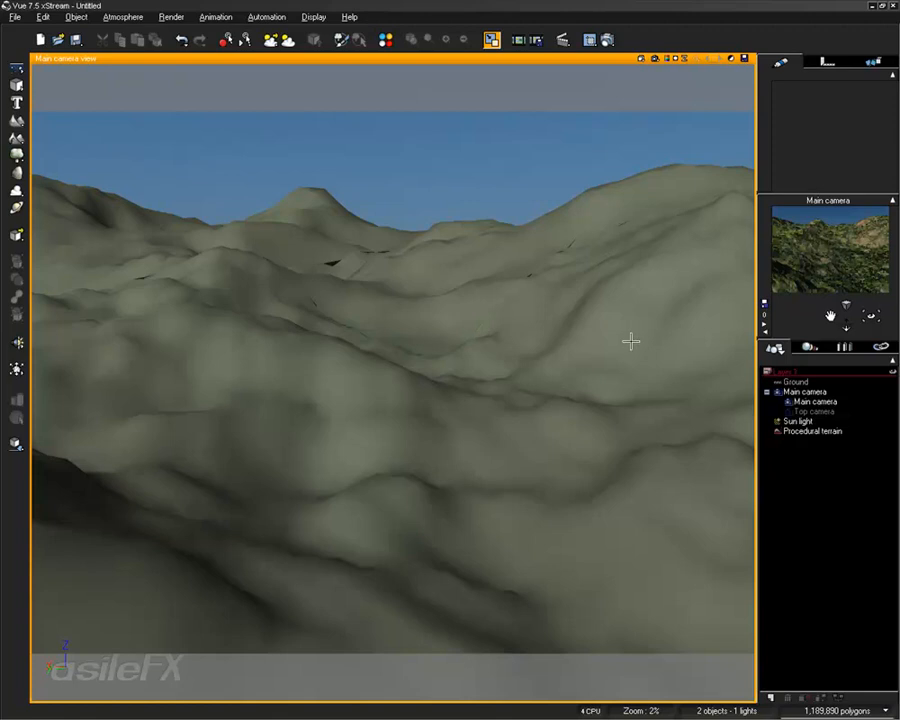
left_click(657, 280)
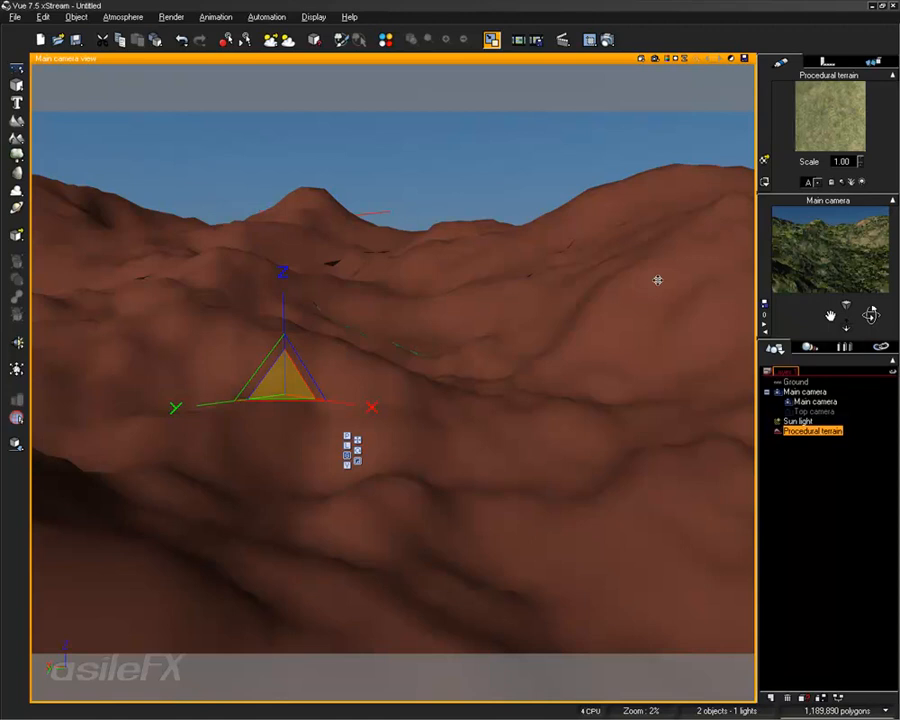
double_click(822, 112)
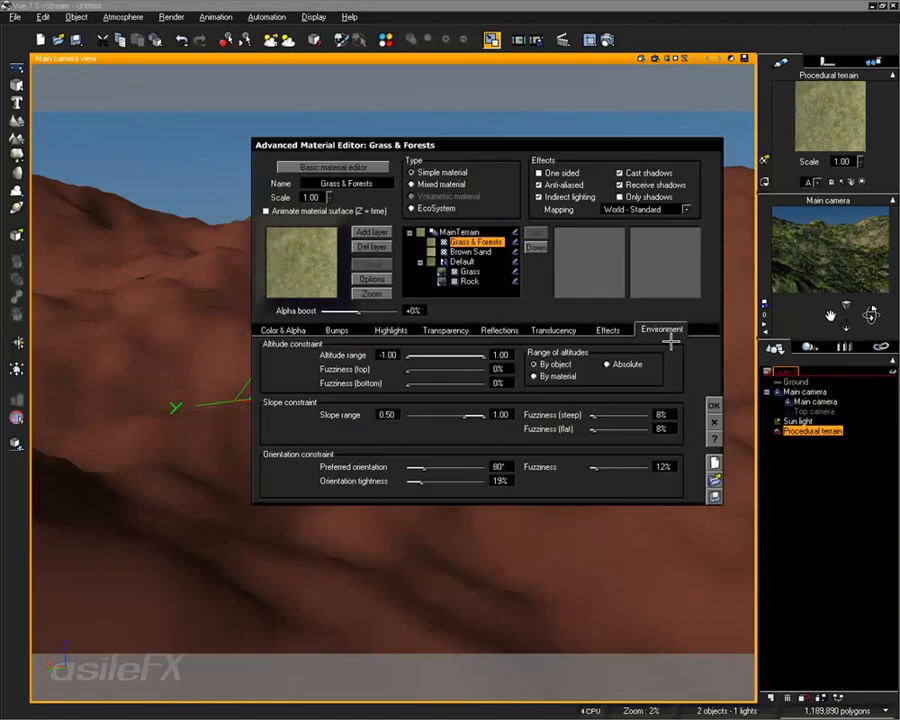
left_click(609, 331)
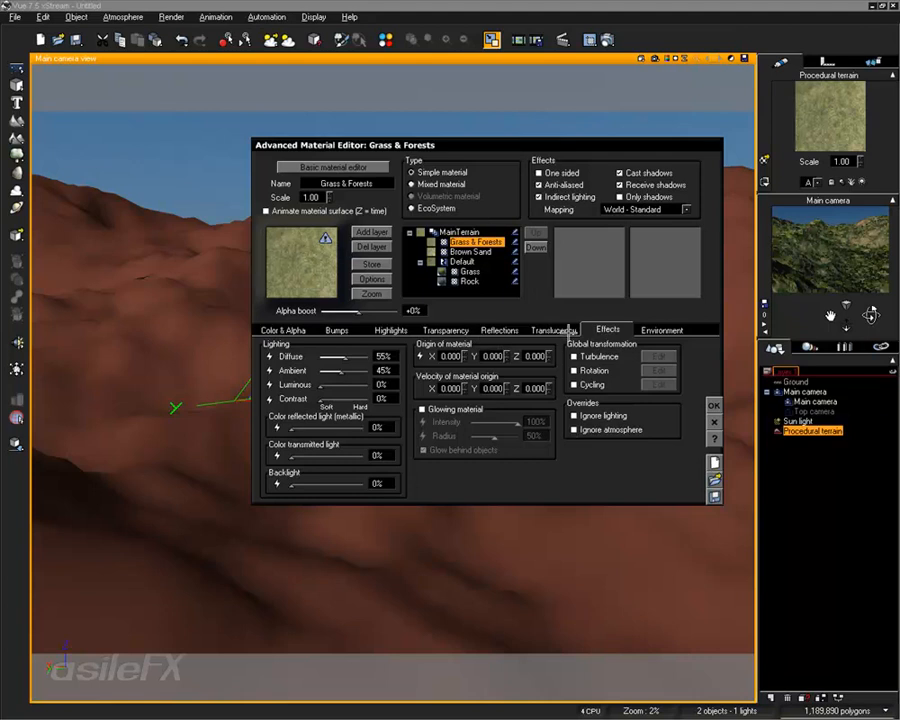
left_click(395, 330)
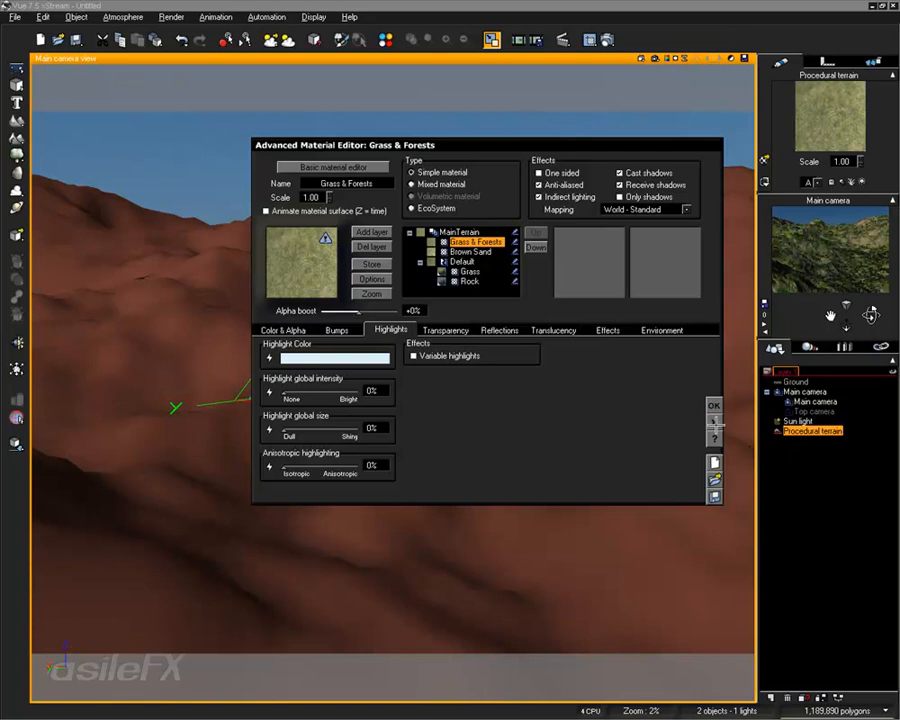
left_click(714, 422)
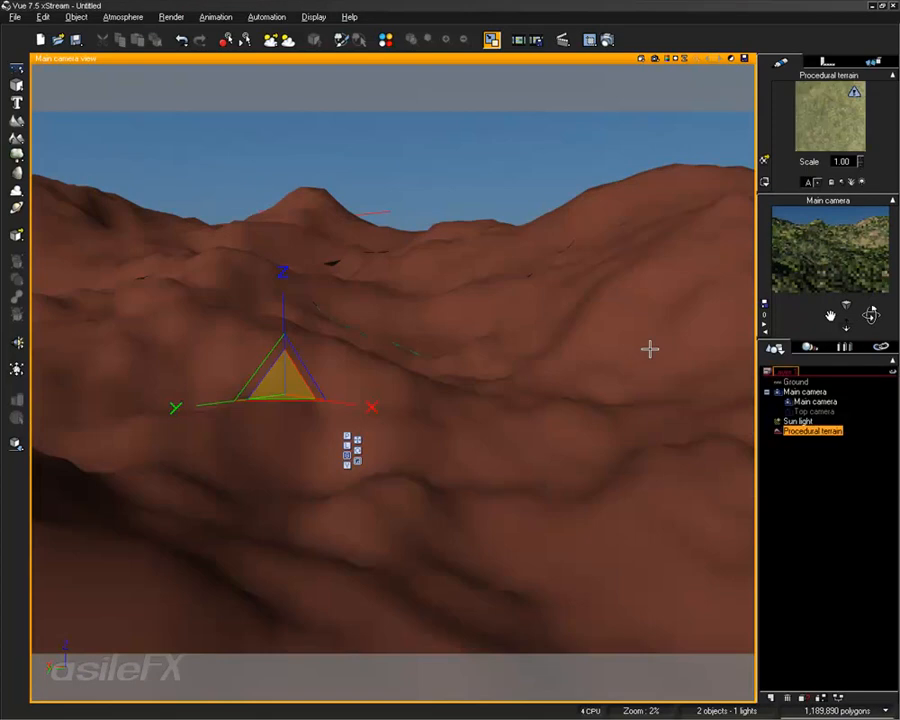
Inspect the procedural terrain's altitude production settings in the Terrain Editor and close it without changes
right_click(575, 342)
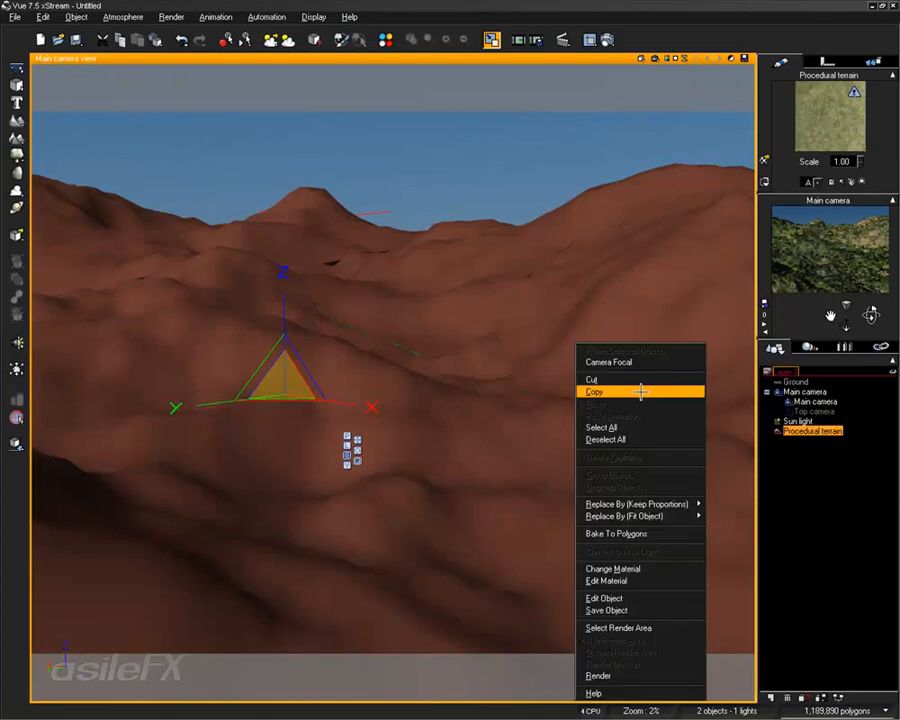
left_click(675, 596)
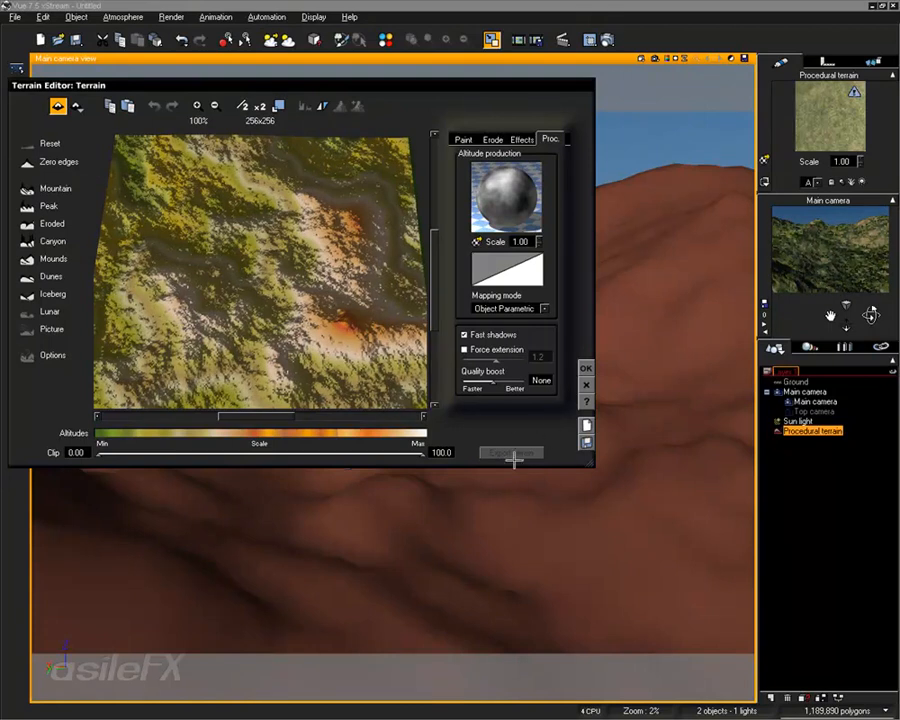
left_click(586, 384)
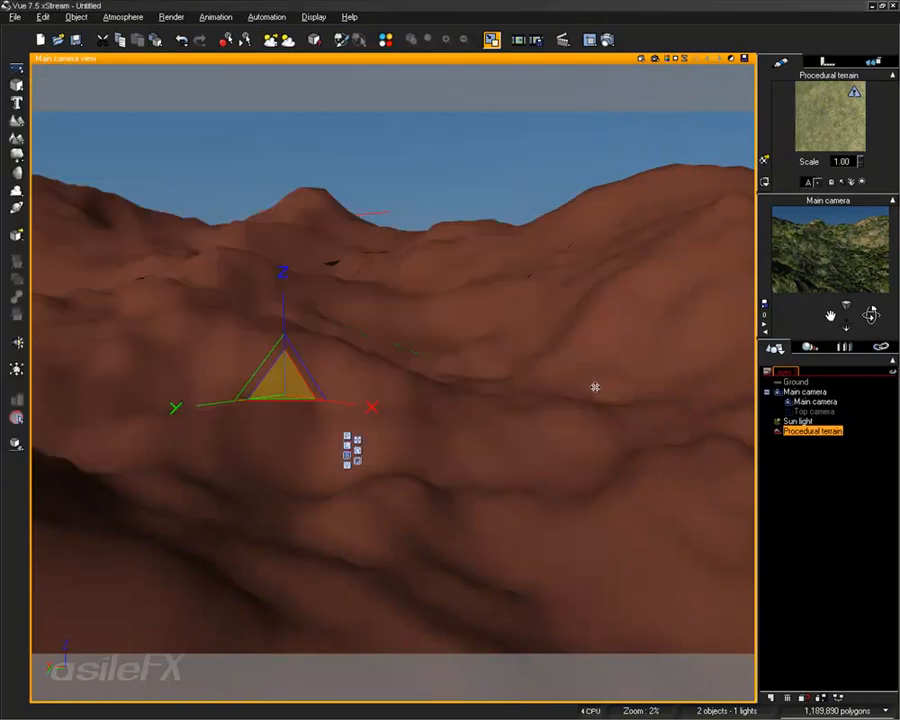
Open the object export options for the procedural terrain and enable color map generation alongside the bump maps, leaving alpha maps off
left_click(12, 17)
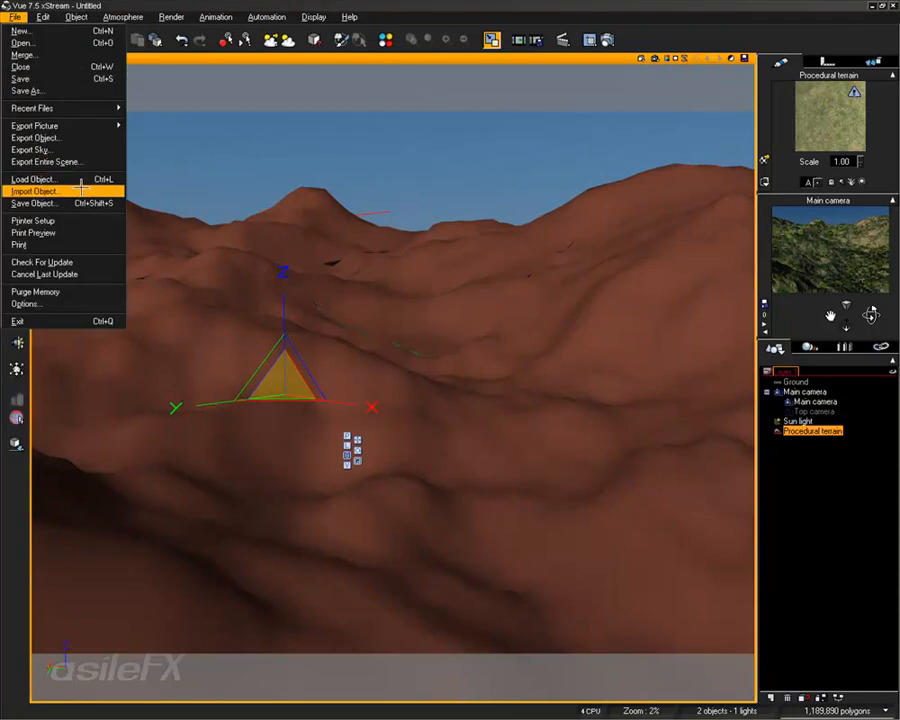
left_click(60, 137)
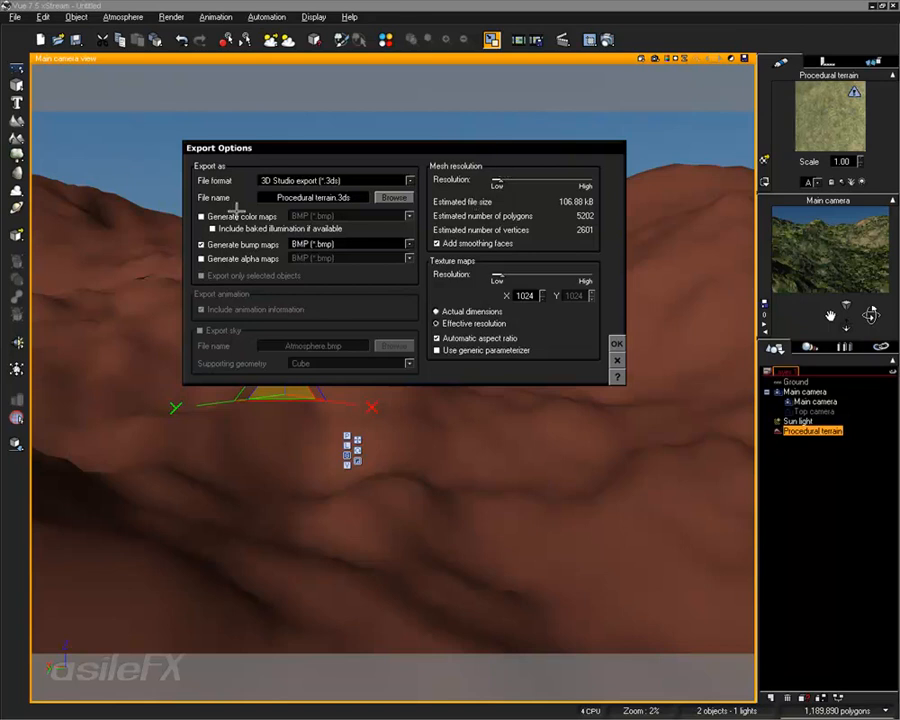
left_click(202, 216)
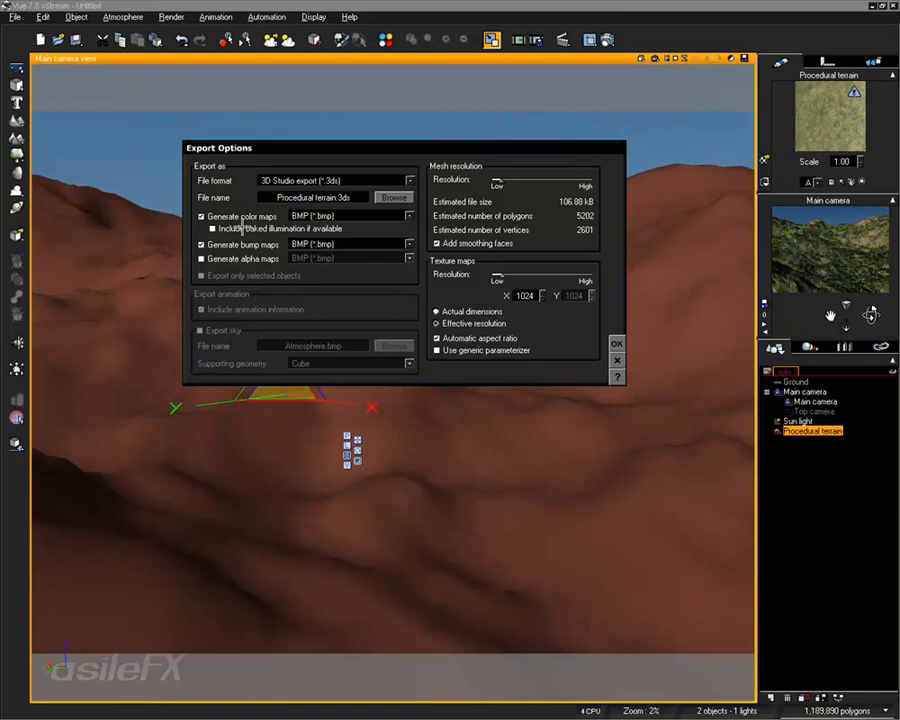
left_click(225, 258)
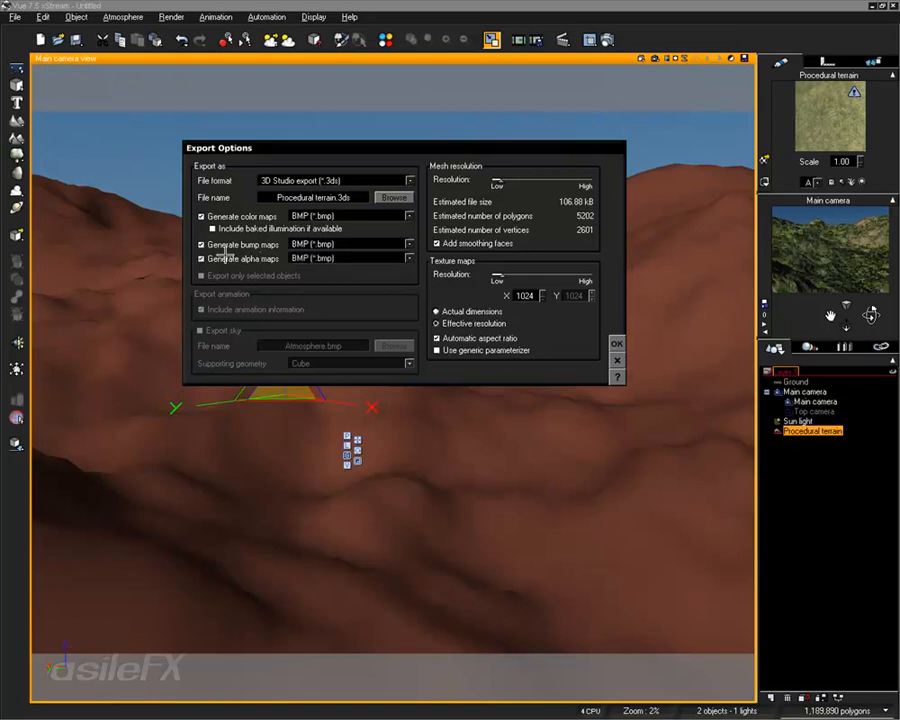
left_click(225, 258)
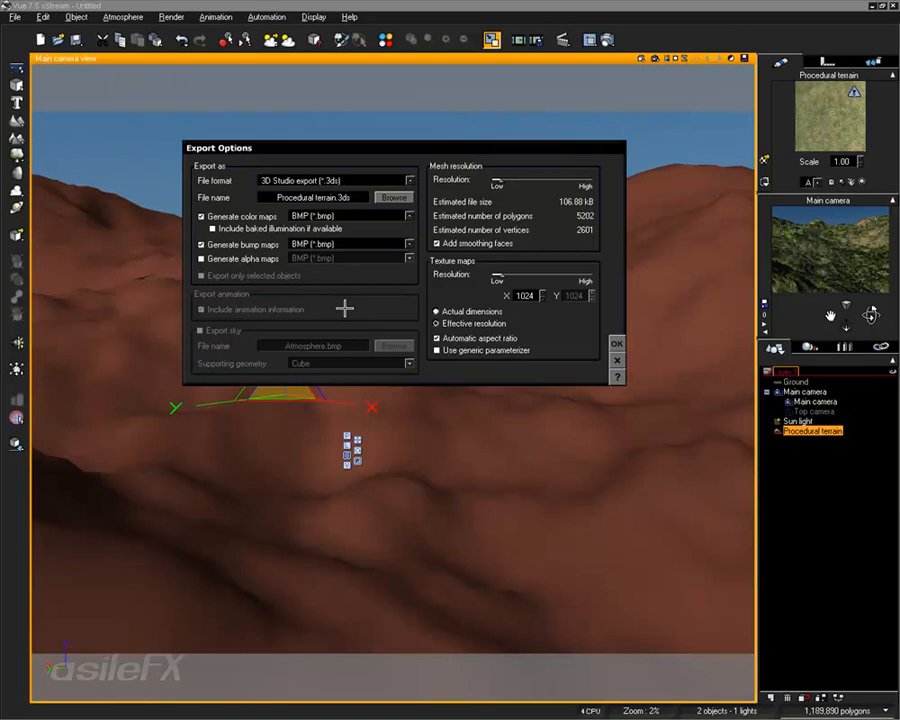
Review the available export file formats, keep 3D Studio export, and lower the mesh resolution to about 50 polygons
left_click(409, 180)
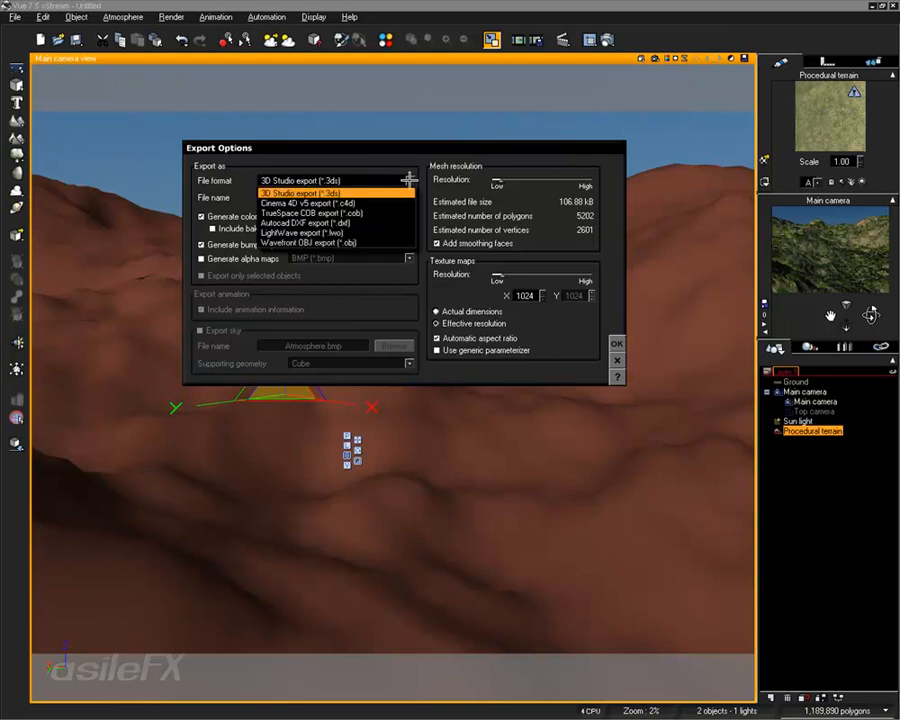
left_click(410, 163)
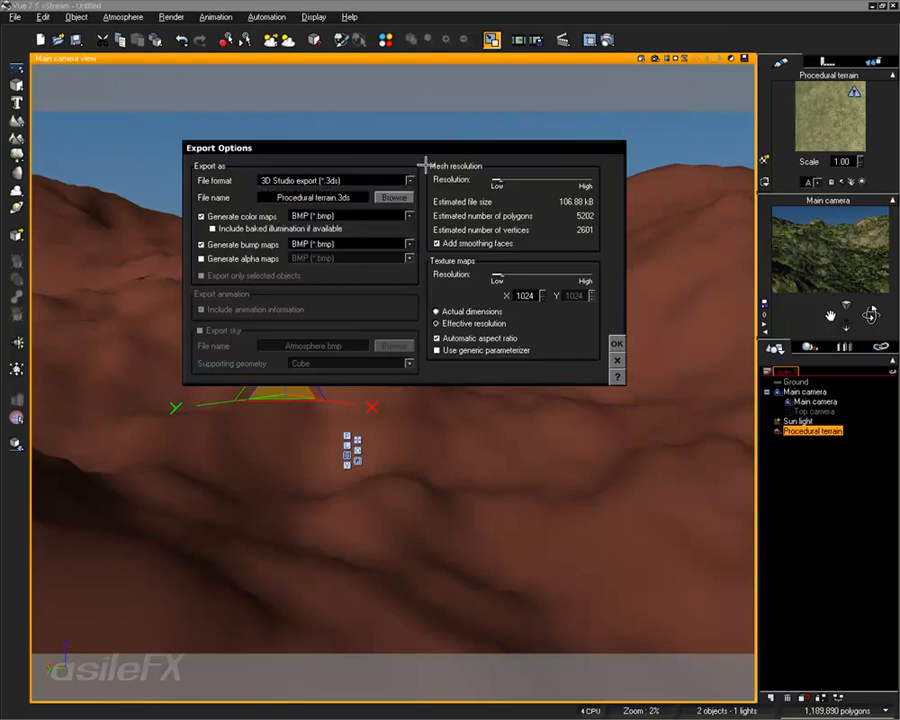
left_click(352, 196)
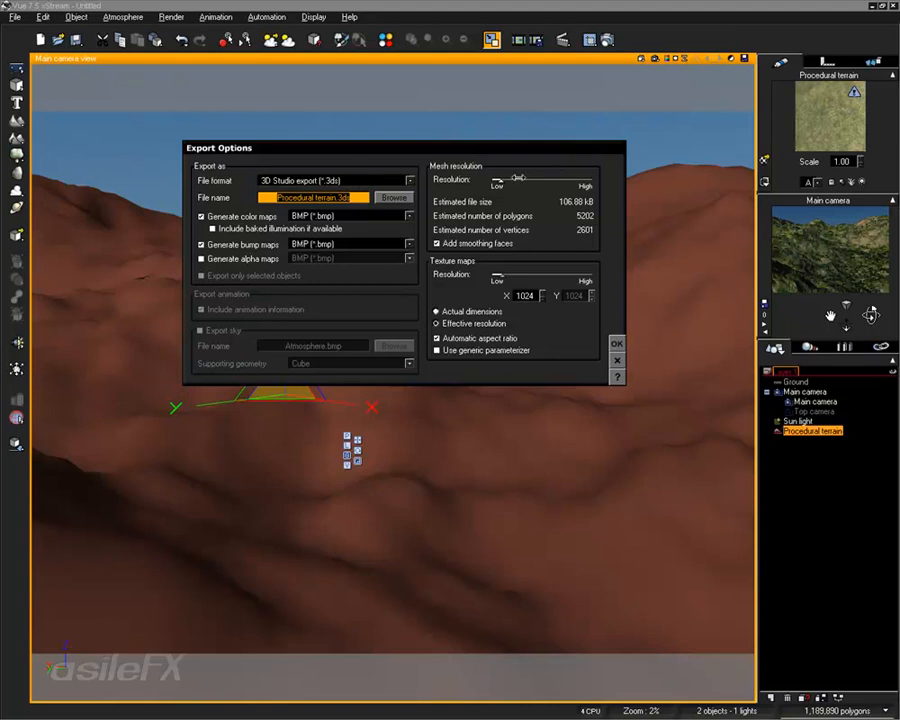
mouse_move(518, 177)
left_mouse_down()
mouse_move(598, 170)
mouse_move(504, 173)
left_mouse_up()
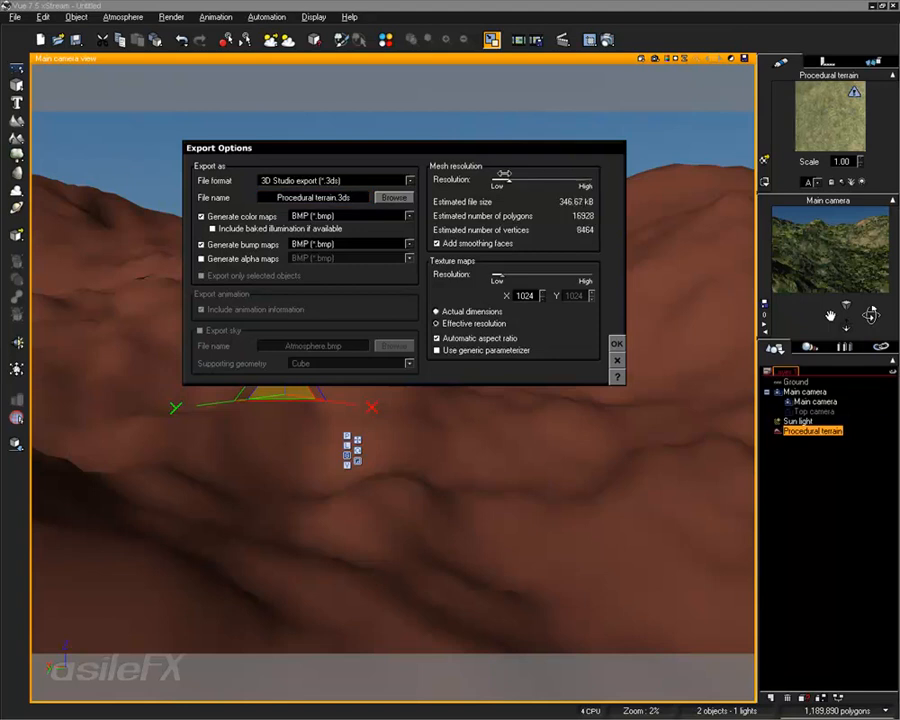
left_click(409, 179)
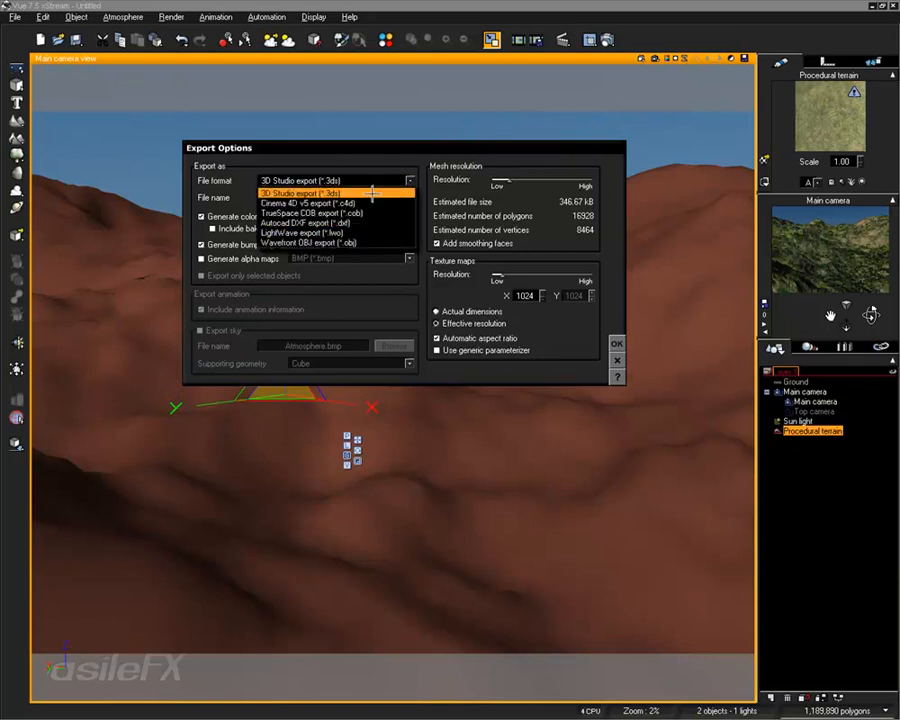
left_click(393, 152)
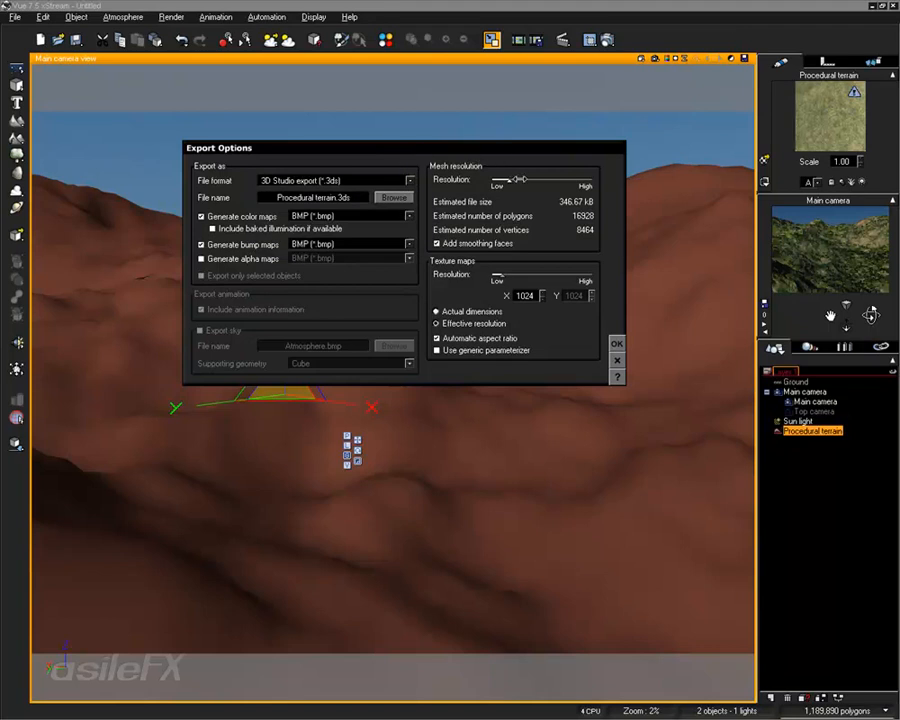
mouse_move(517, 179)
left_mouse_down()
mouse_move(537, 178)
mouse_move(520, 171)
left_mouse_up()
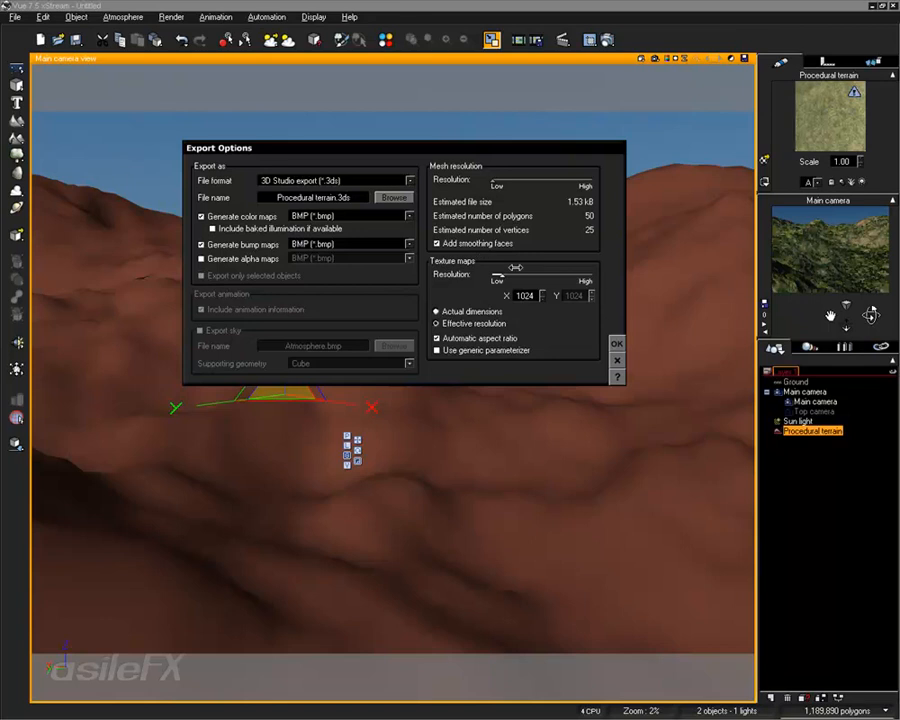
double_click(527, 295)
Set the export file to Procedural terrain.3ds in the MaterialCondensing folder, using the 3D Studio export type
left_click(410, 199)
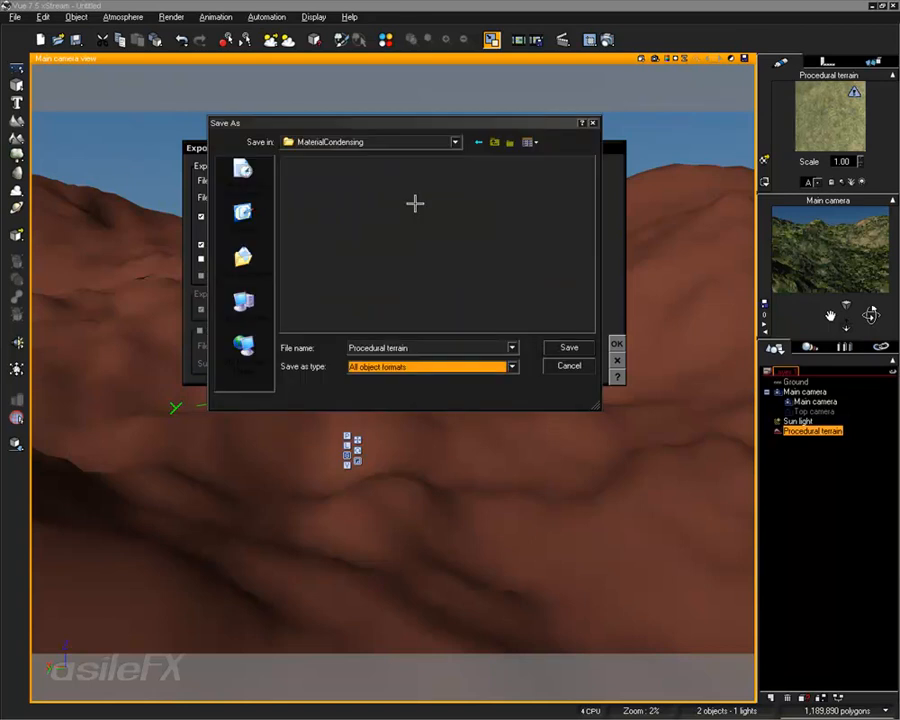
left_click(457, 366)
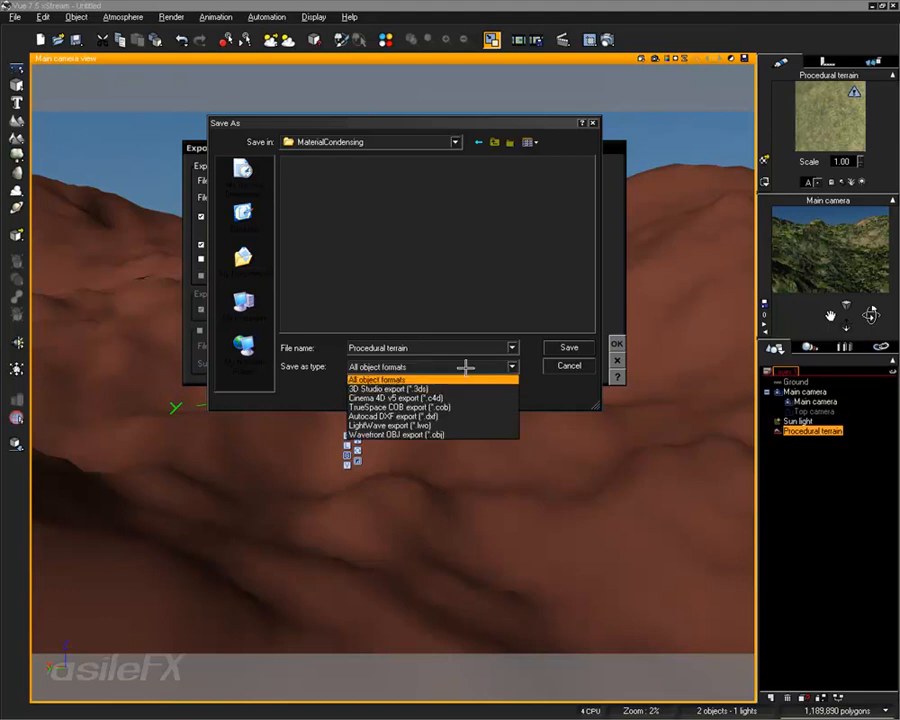
left_click(470, 387)
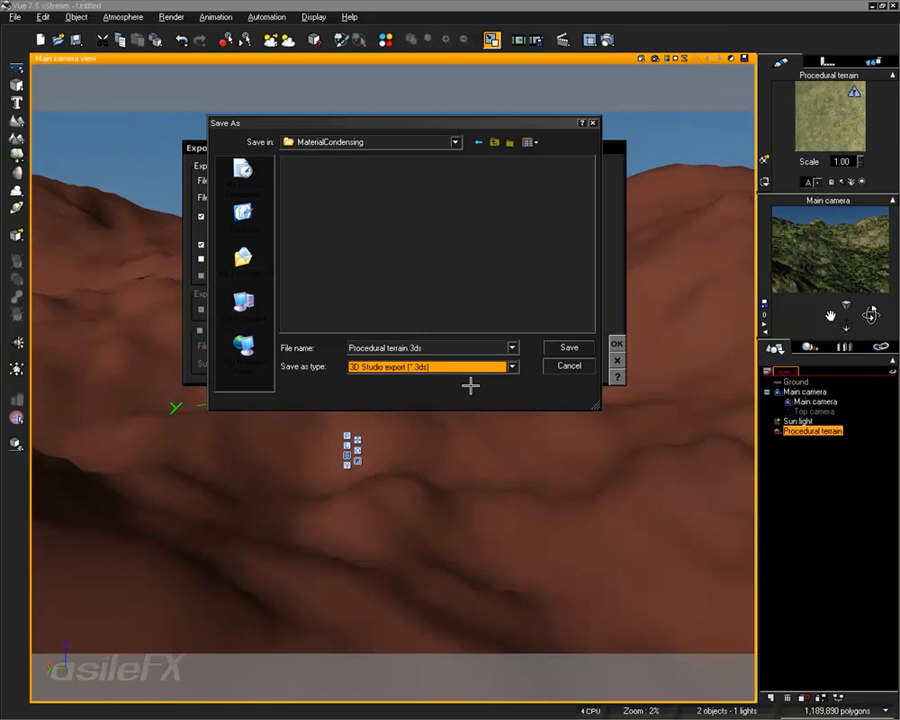
left_click(565, 347)
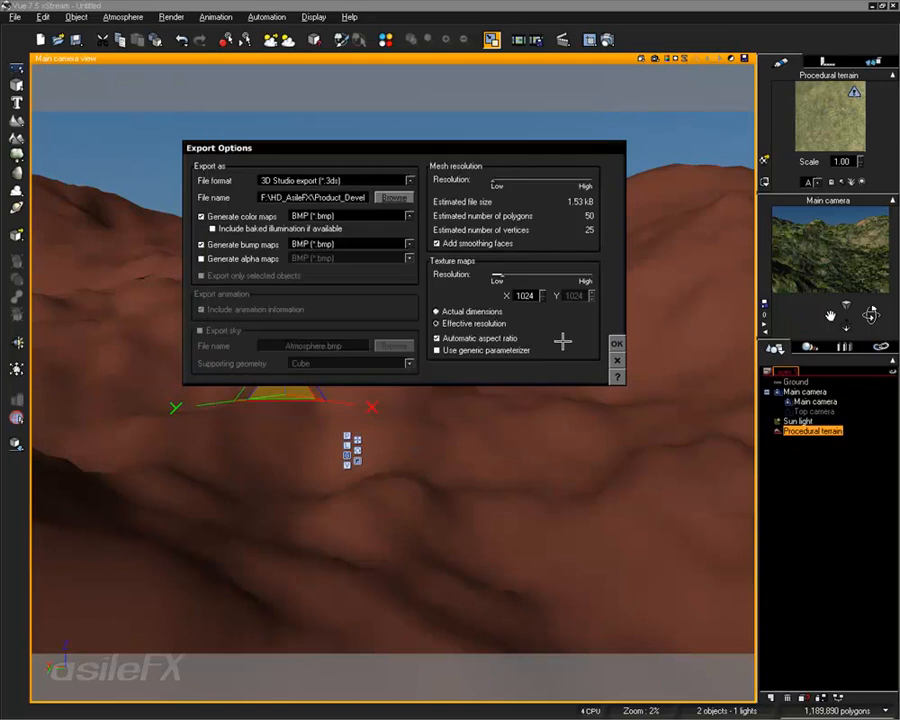
Set the bump map format to Tiff and export the procedural terrain with its texture maps
left_click(381, 245)
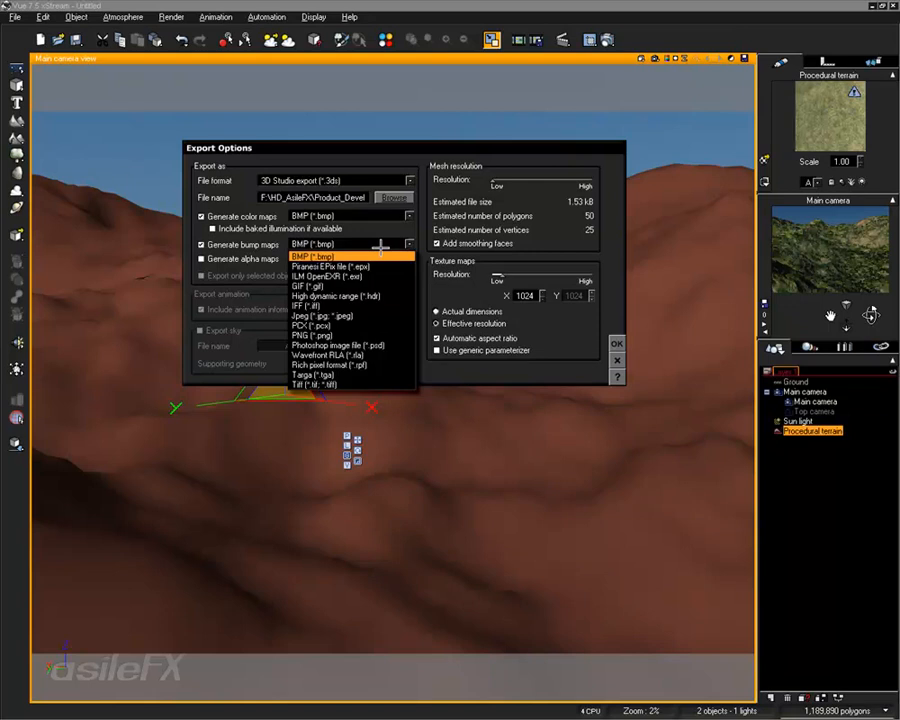
left_click(368, 383)
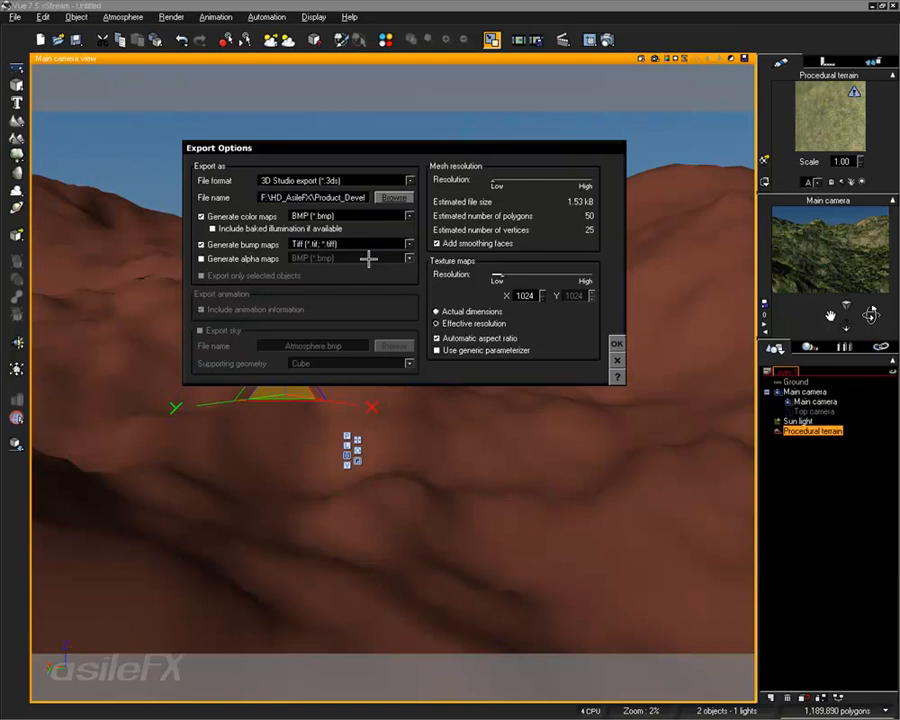
left_click(616, 342)
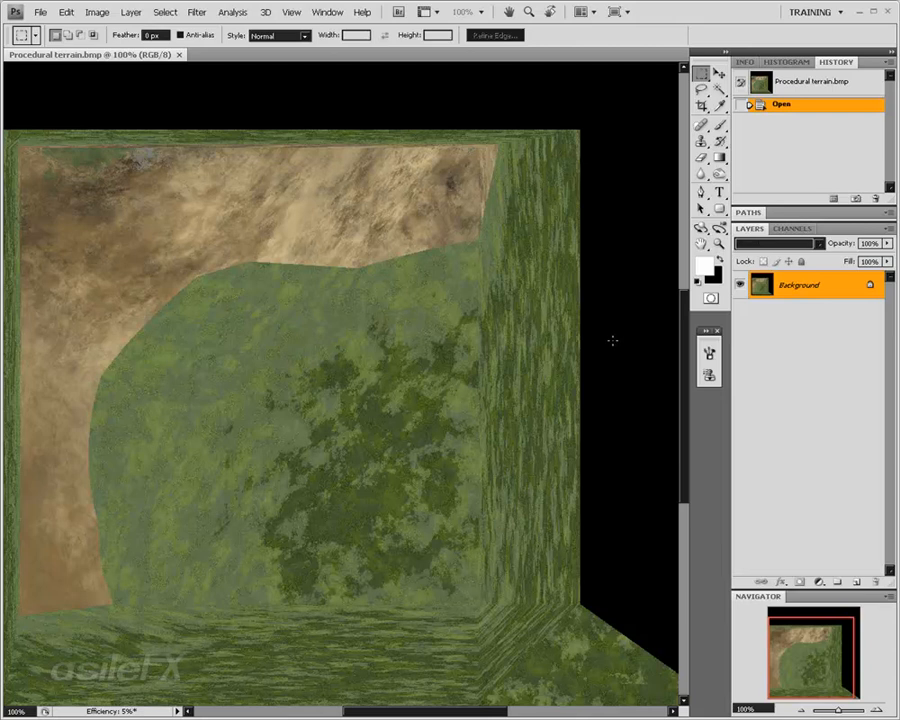
Switch to Photoshop and inspect the different areas of the exported color map Procedural terrain.bmp
left_click_drag(836, 631, 757, 695)
left_click_drag(822, 650, 770, 647)
left_click_drag(780, 563, 777, 683)
left_click_drag(788, 632, 808, 667)
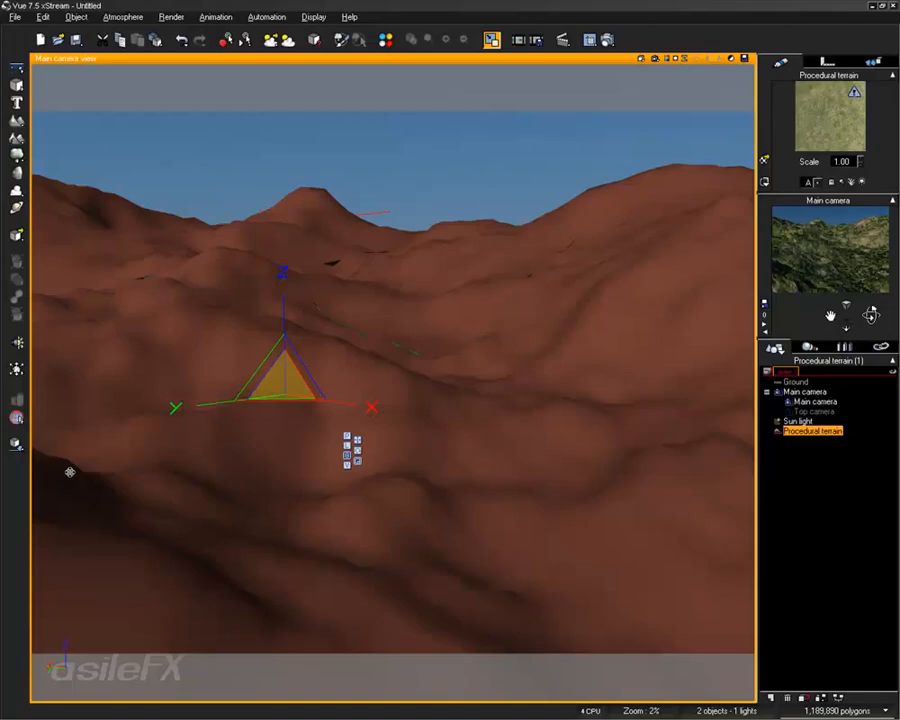
Switch back to Vue, reopen the procedural terrain's object export options, and raise the mesh resolution
right_click(571, 336)
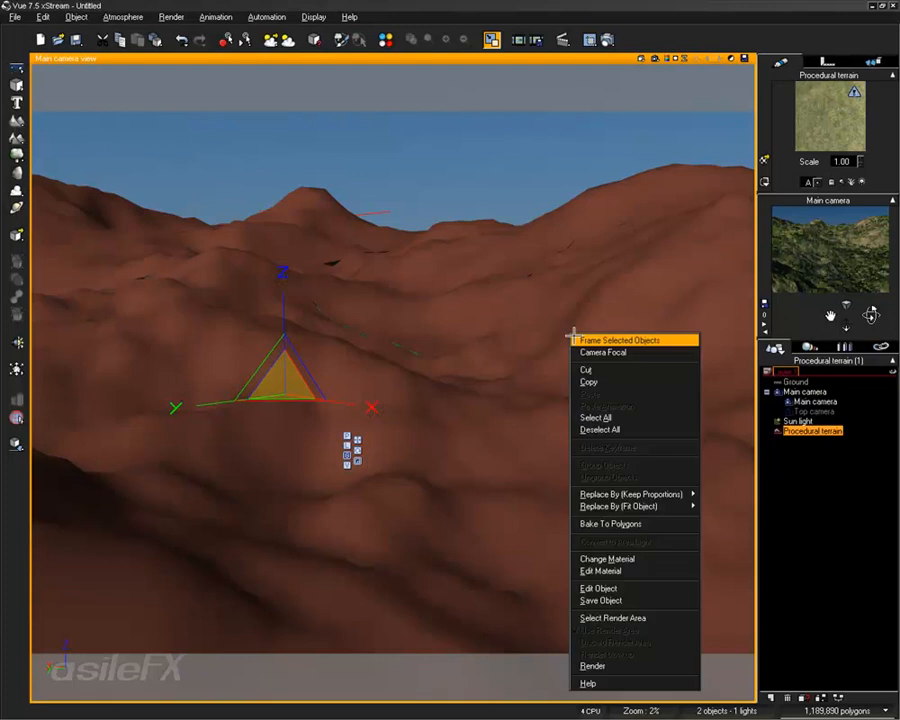
left_click(5, 6)
left_click(38, 6)
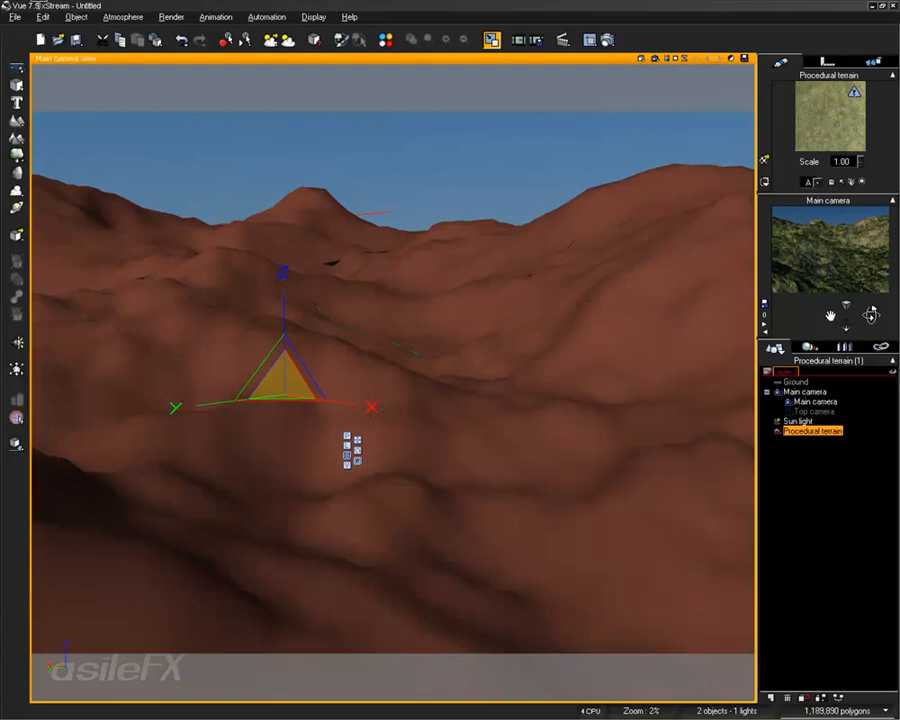
left_click(12, 17)
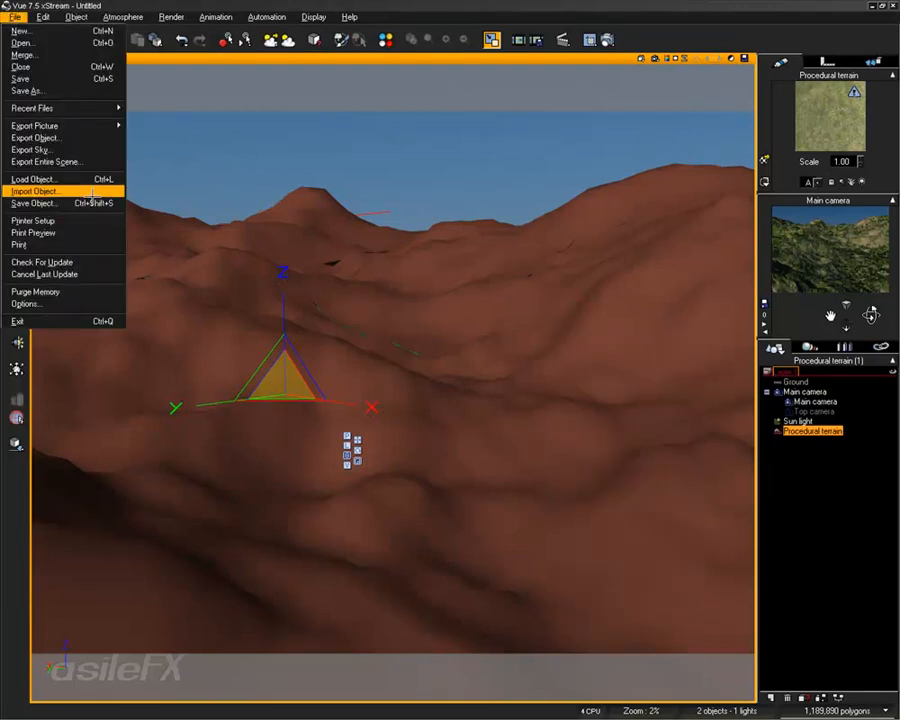
left_click(90, 133)
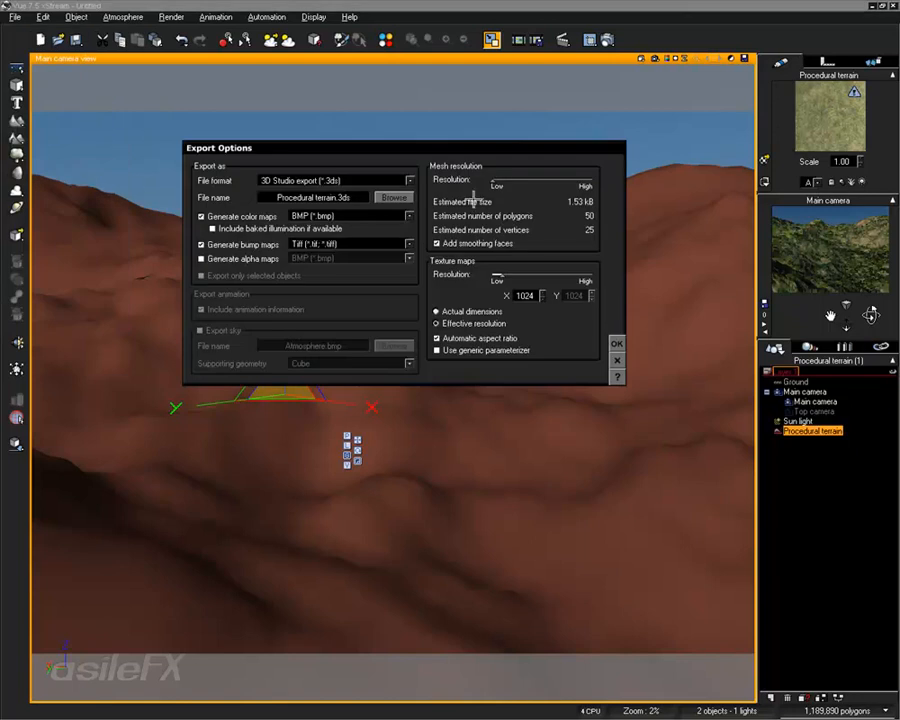
left_click_drag(503, 181, 527, 201)
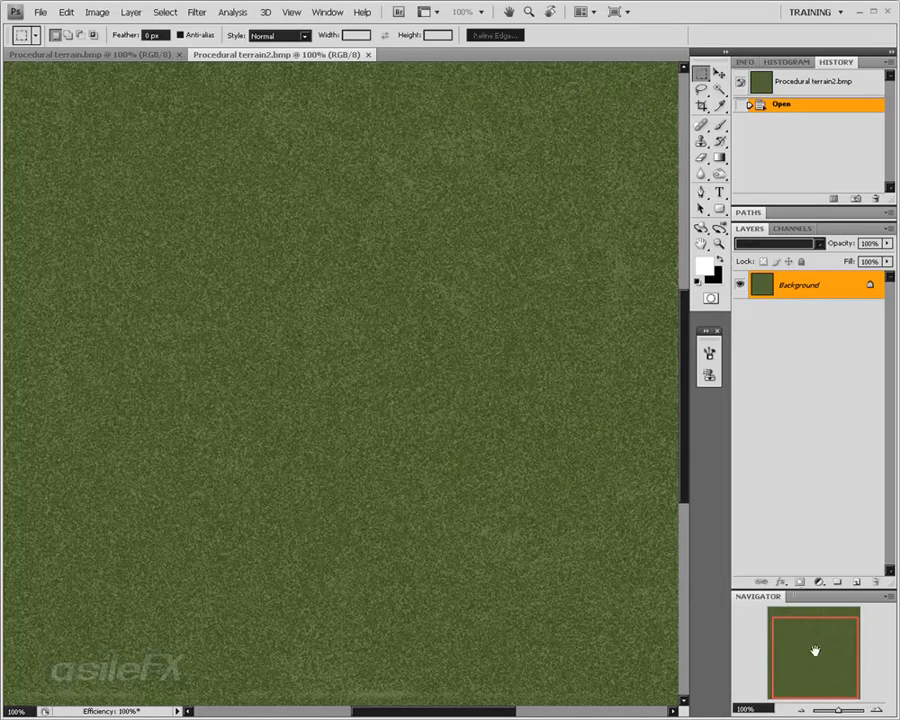
Switch to Photoshop and compare the exported color map Procedural terrain2.bmp with Procedural terrain.bmp
left_click_drag(816, 649, 796, 680)
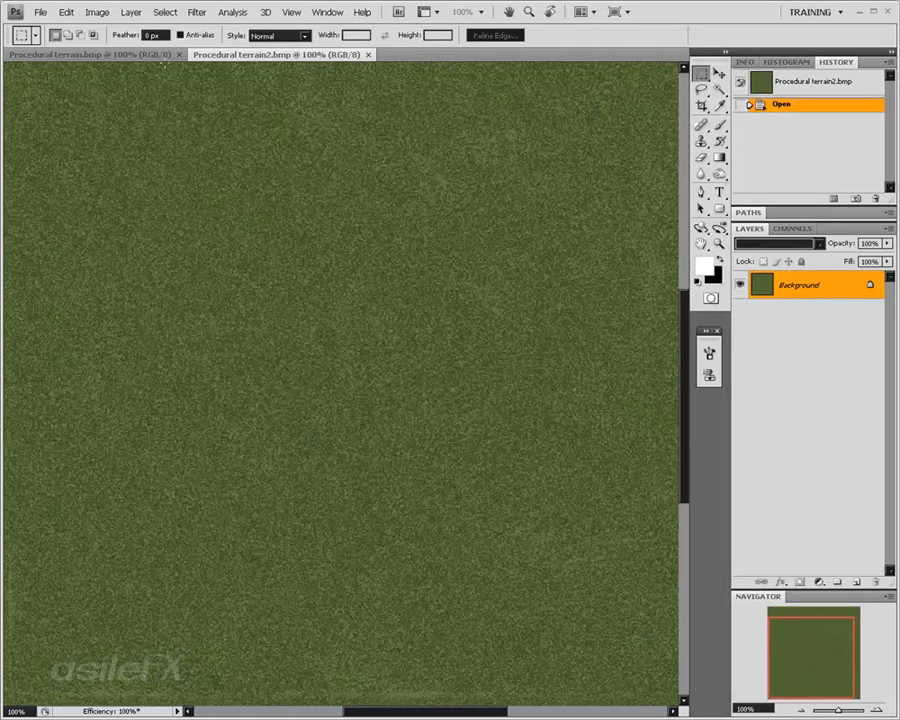
left_click(150, 54)
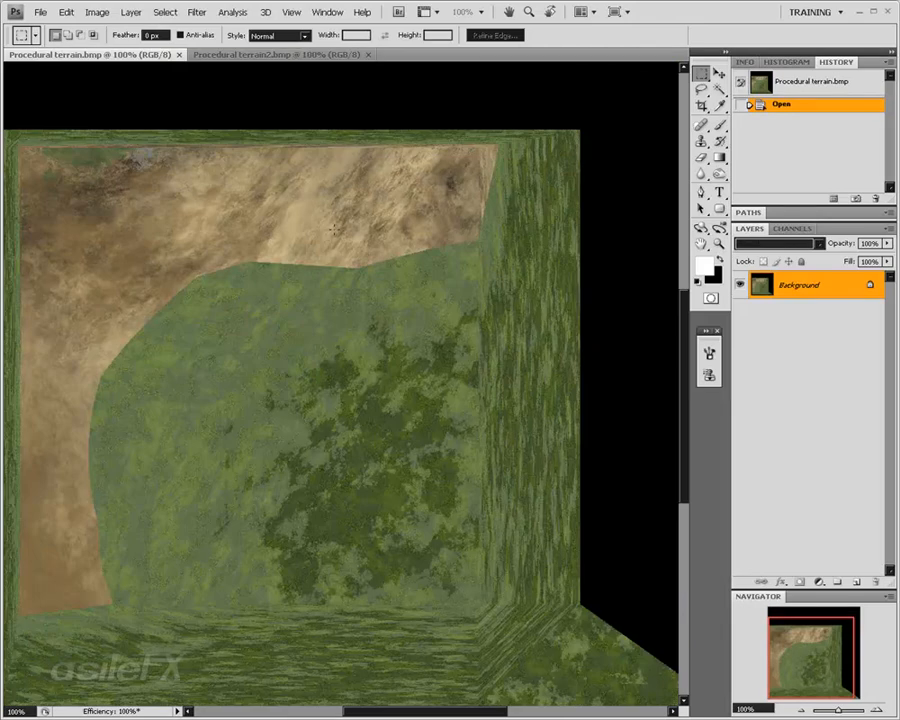
left_click(262, 54)
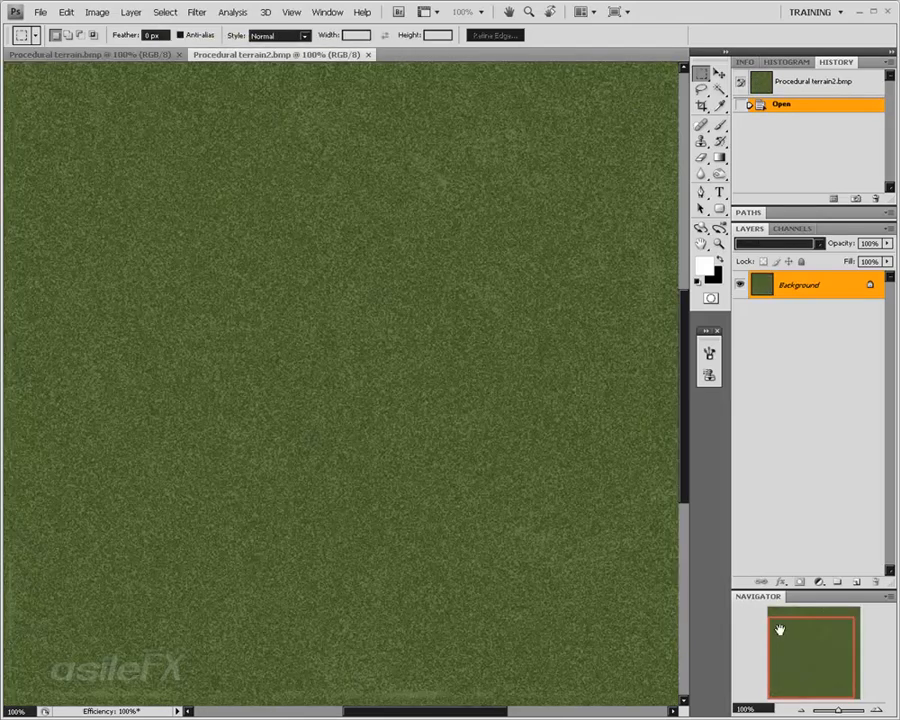
left_click_drag(809, 640, 823, 638)
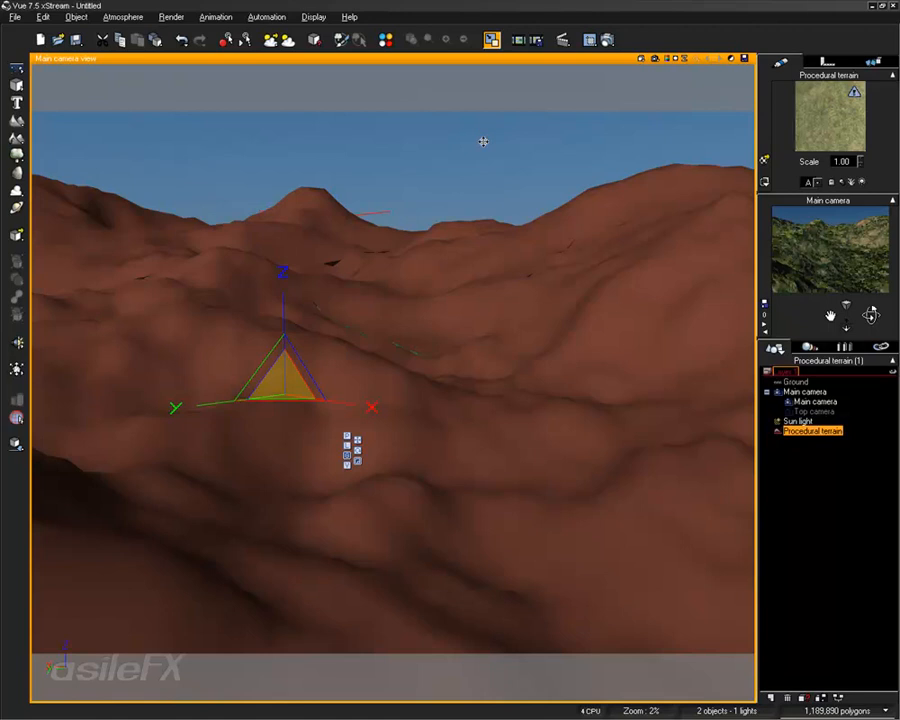
Switch back to Vue, select the procedural terrain in the scene's object list, and duplicate it
left_click(834, 466)
left_click(818, 431)
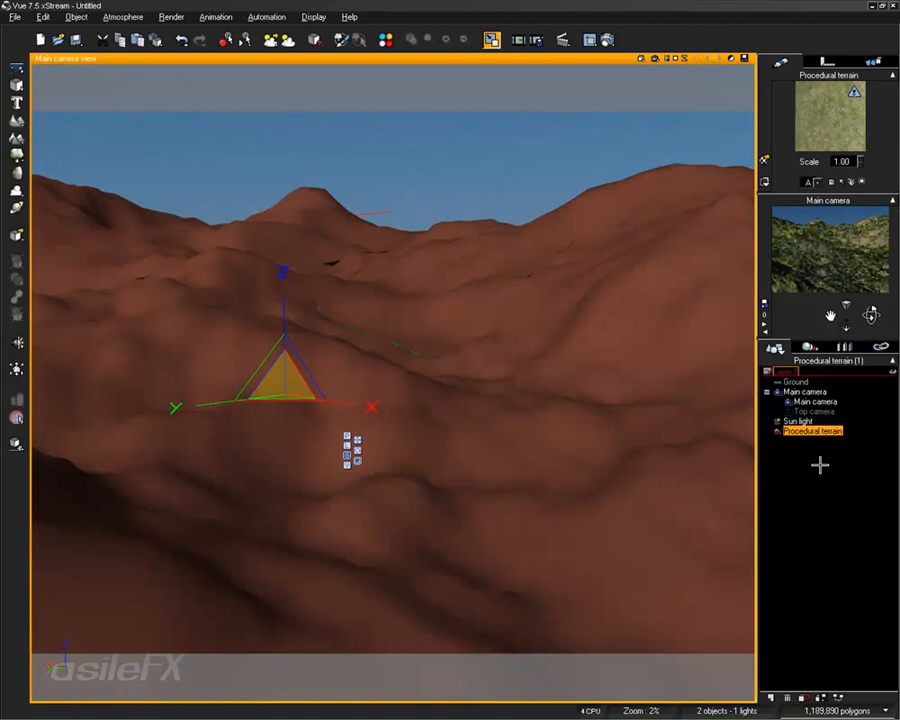
key("ctrl+d")
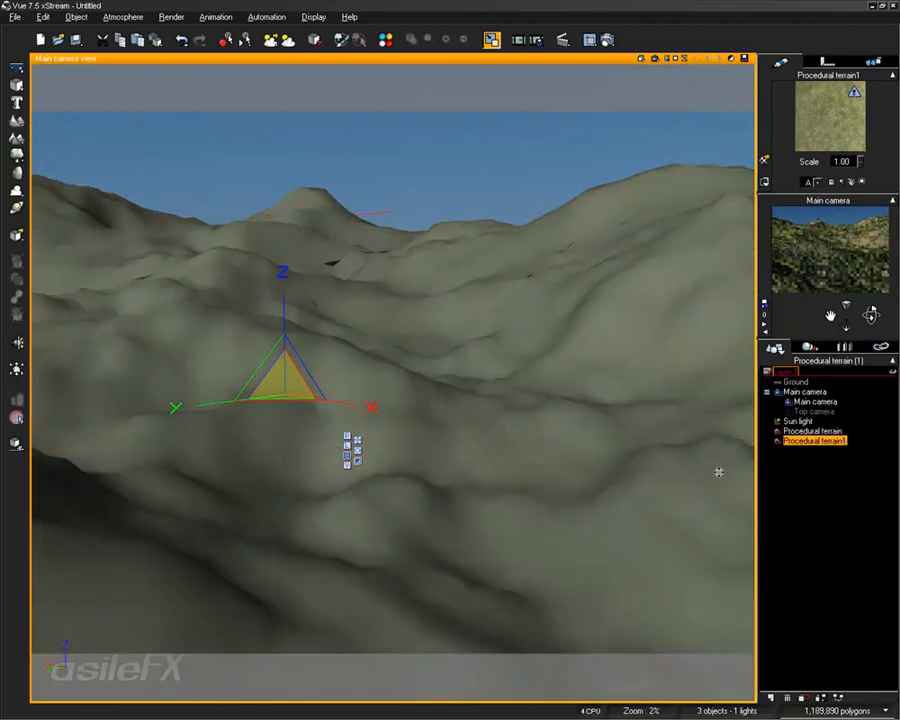
Open the duplicated terrain in the Terrain Editor and double its resolution twice to 1024x1024
right_click(520, 343)
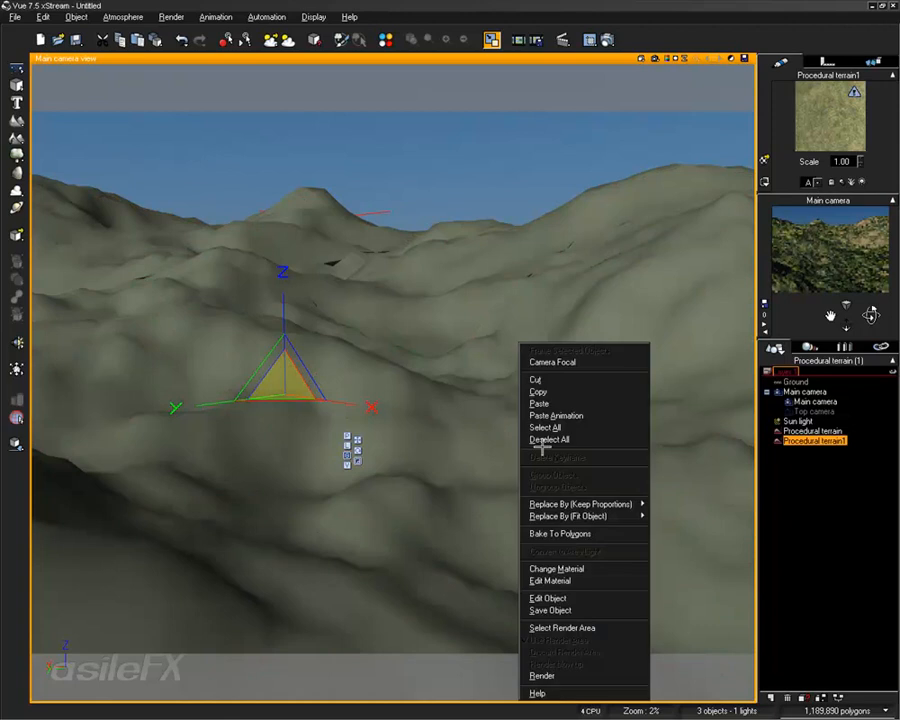
left_click(549, 597)
left_click_drag(436, 354, 309, 283)
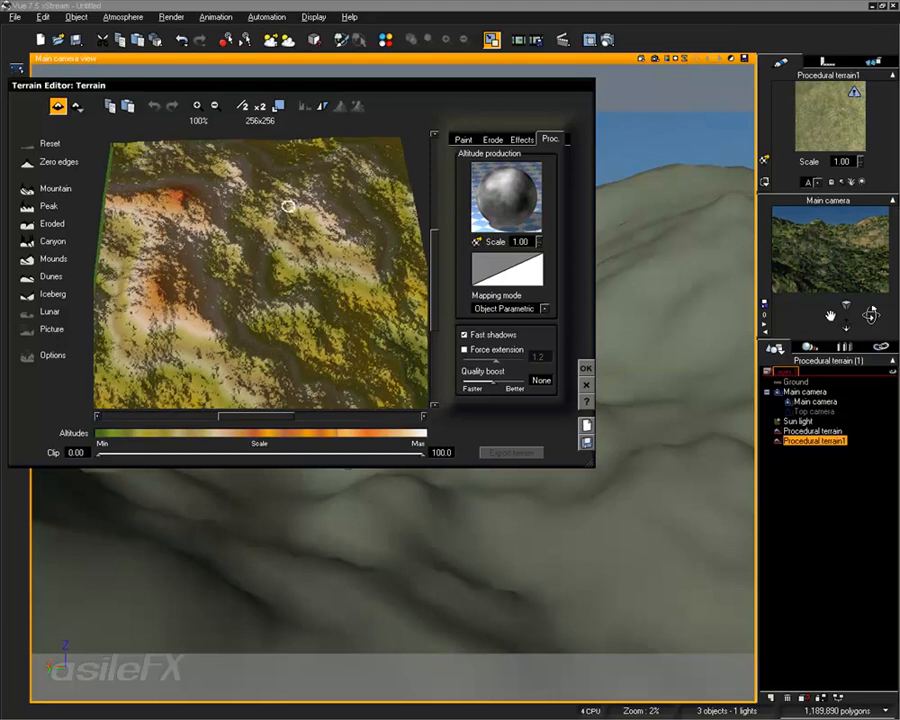
left_click(258, 105)
left_click_drag(306, 266, 265, 251)
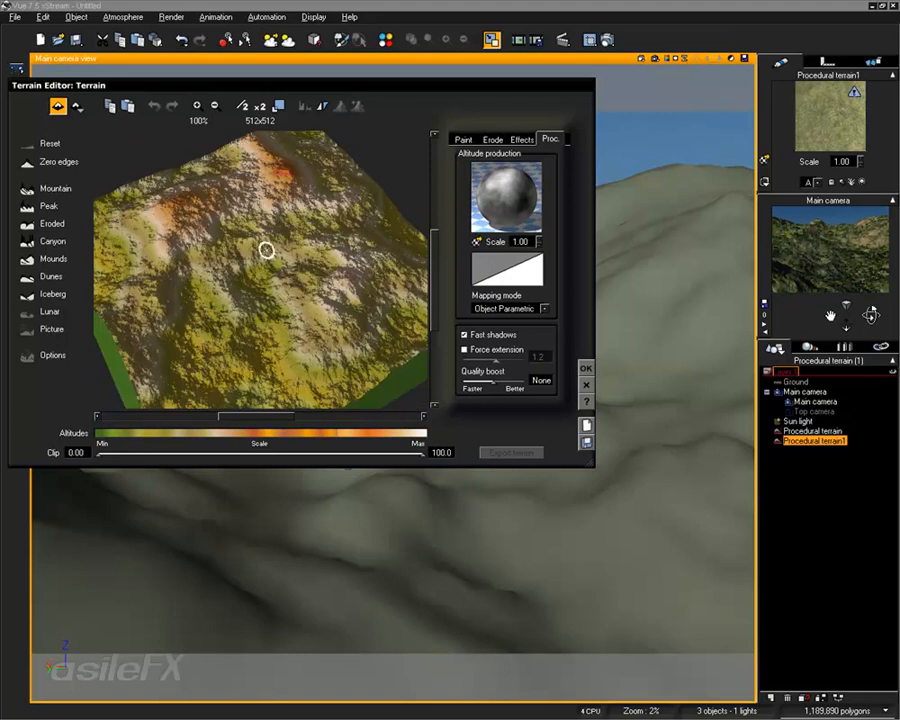
left_click(258, 105)
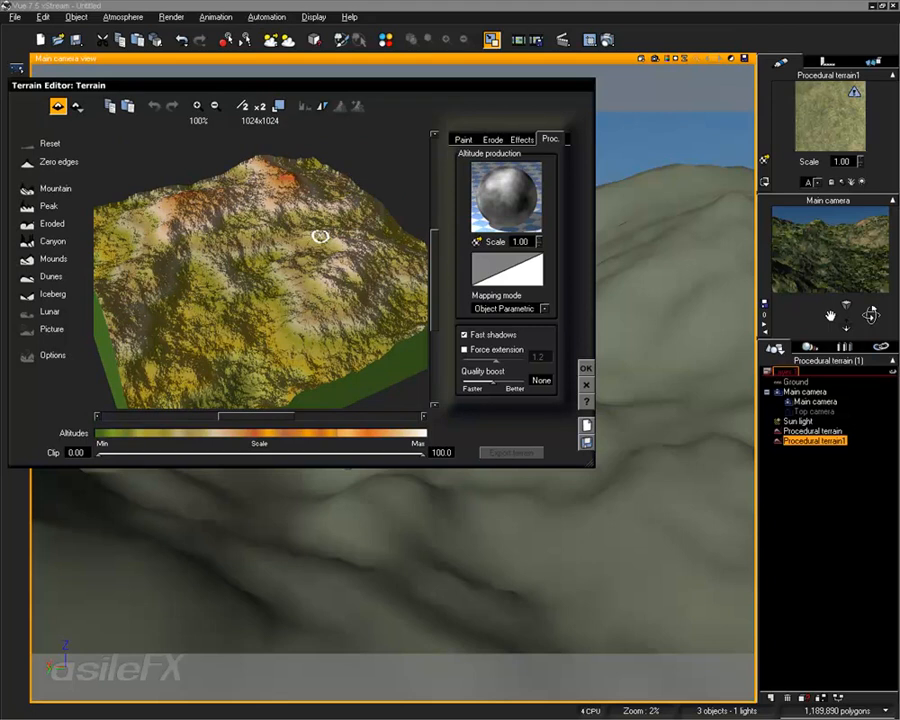
Convert the duplicated terrain from procedural to Standard type in the Terrain Editor
mouse_move(320, 236)
left_mouse_down()
mouse_move(326, 292)
mouse_move(329, 241)
left_mouse_up()
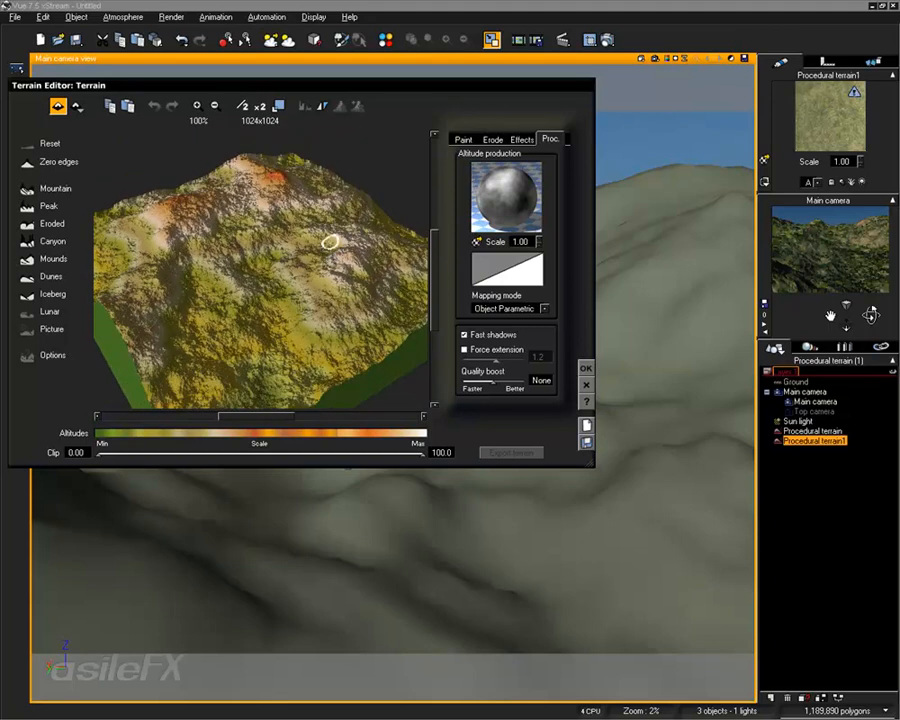
left_click(75, 106)
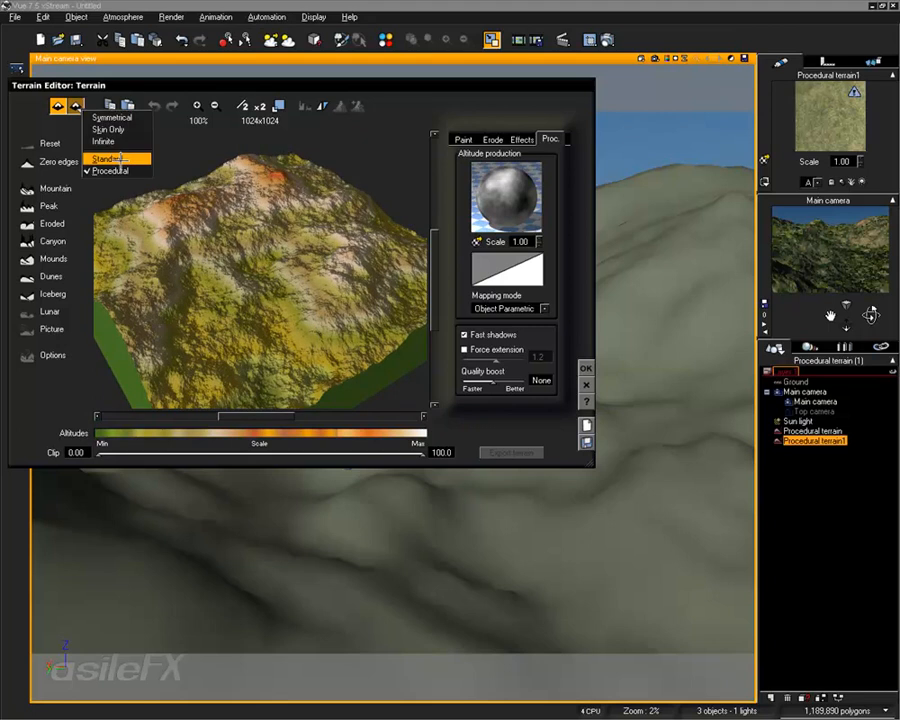
left_click(118, 159)
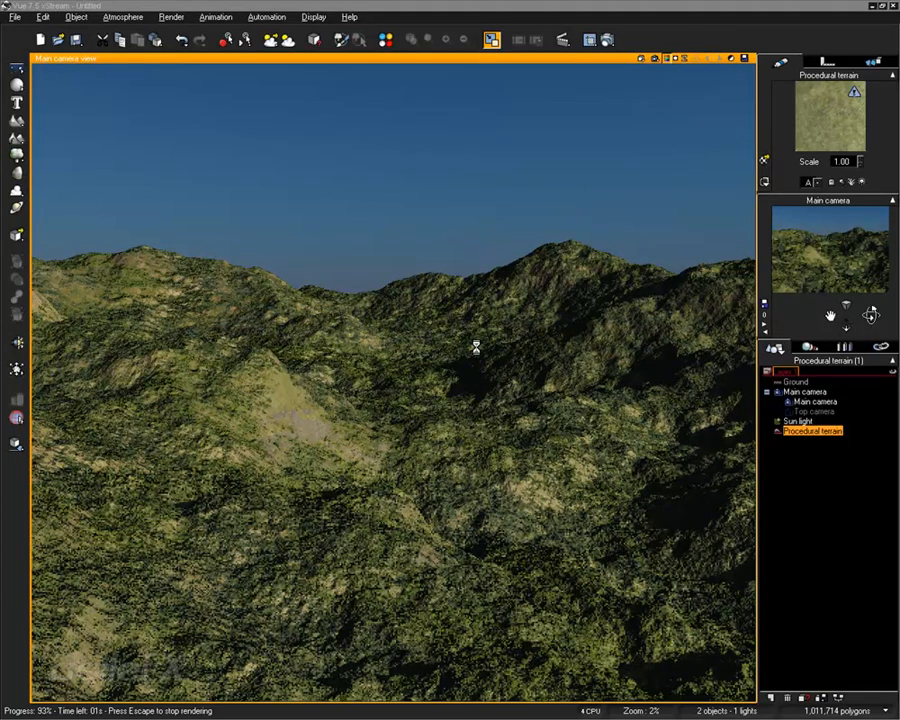
Stop the running render and reselect the procedural terrain in the scene's object list
key("Escape")
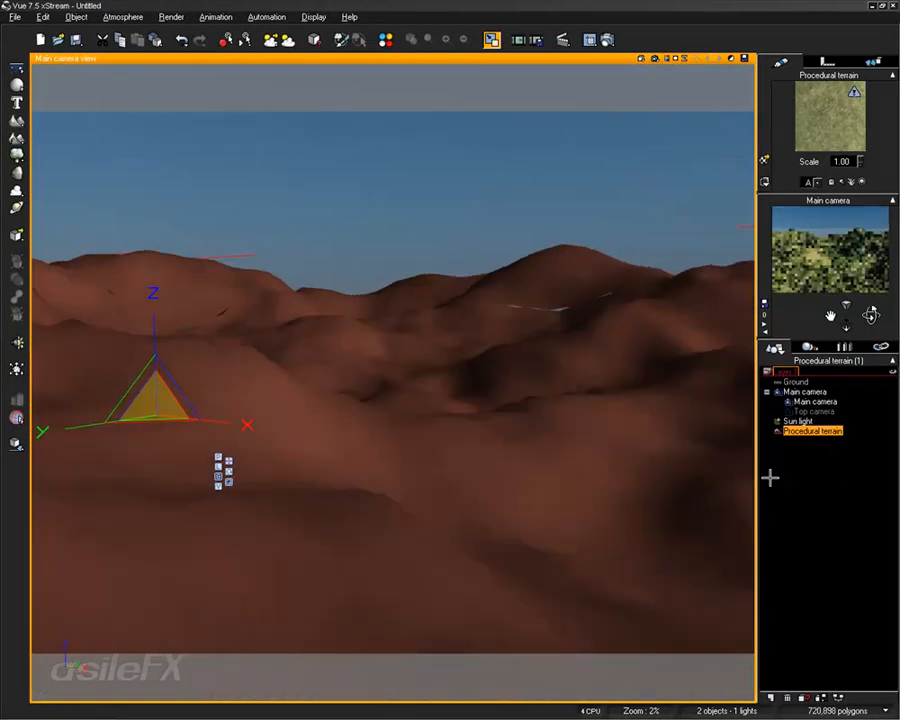
left_click(820, 478)
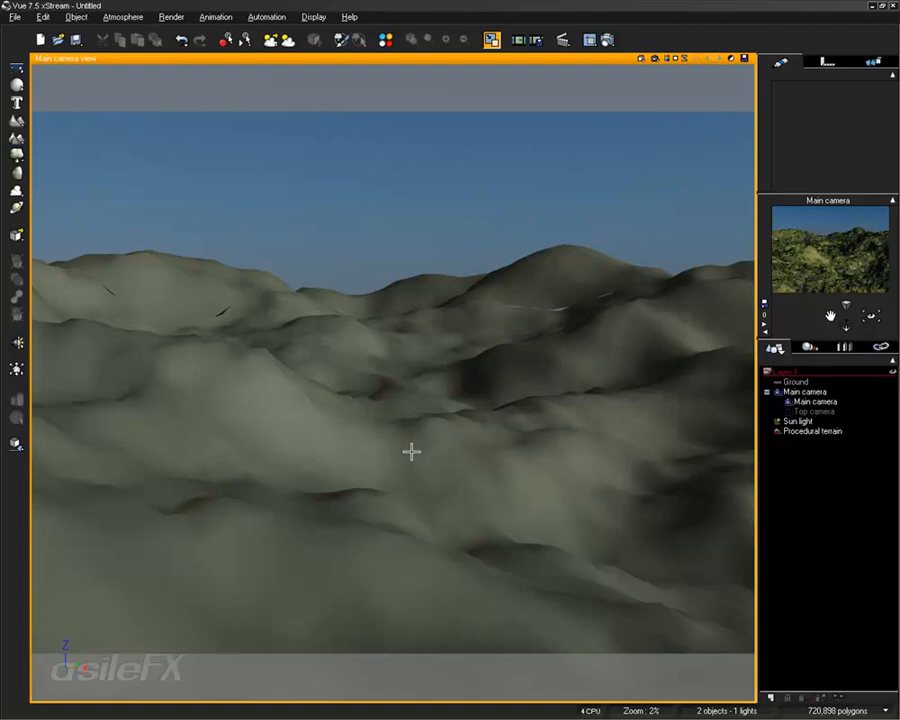
left_click(822, 432)
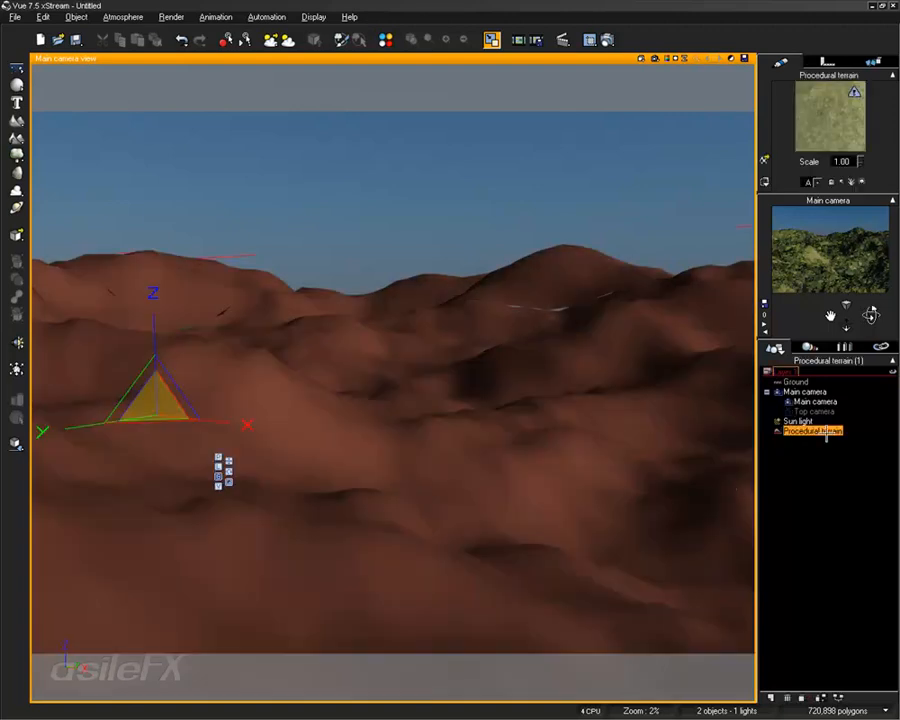
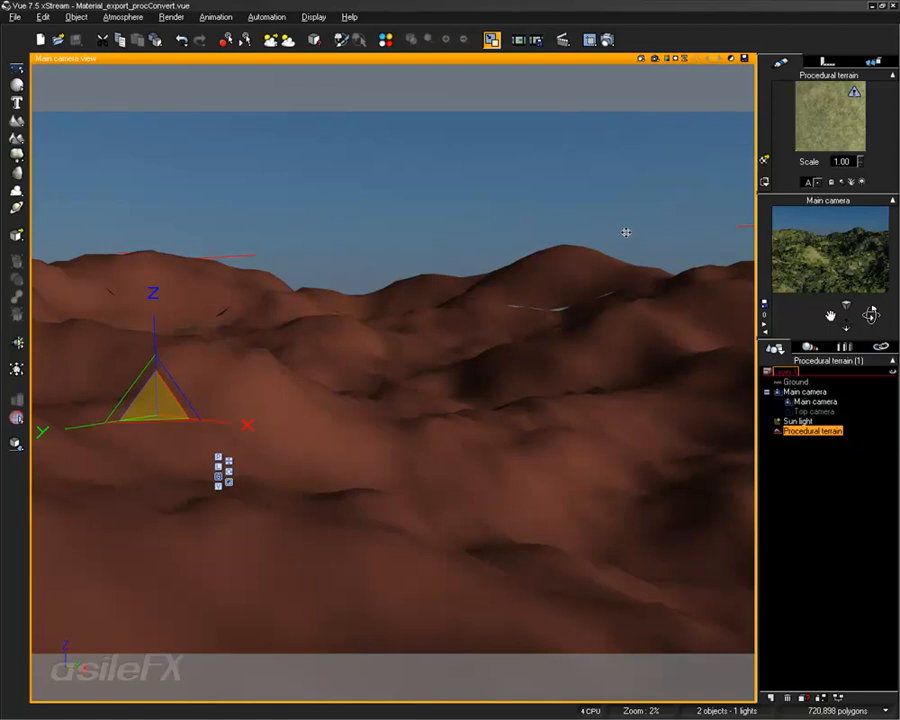
Rename the nested mixed layer of the terrain's material to "mixed", accept the material, and deselect the terrain
double_click(832, 115)
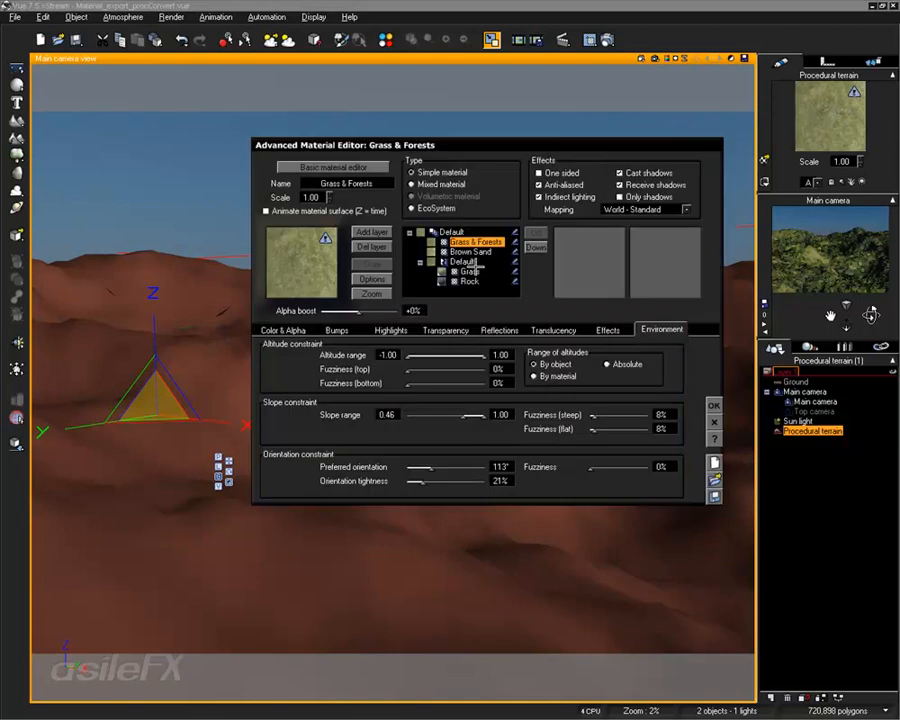
left_click(456, 232)
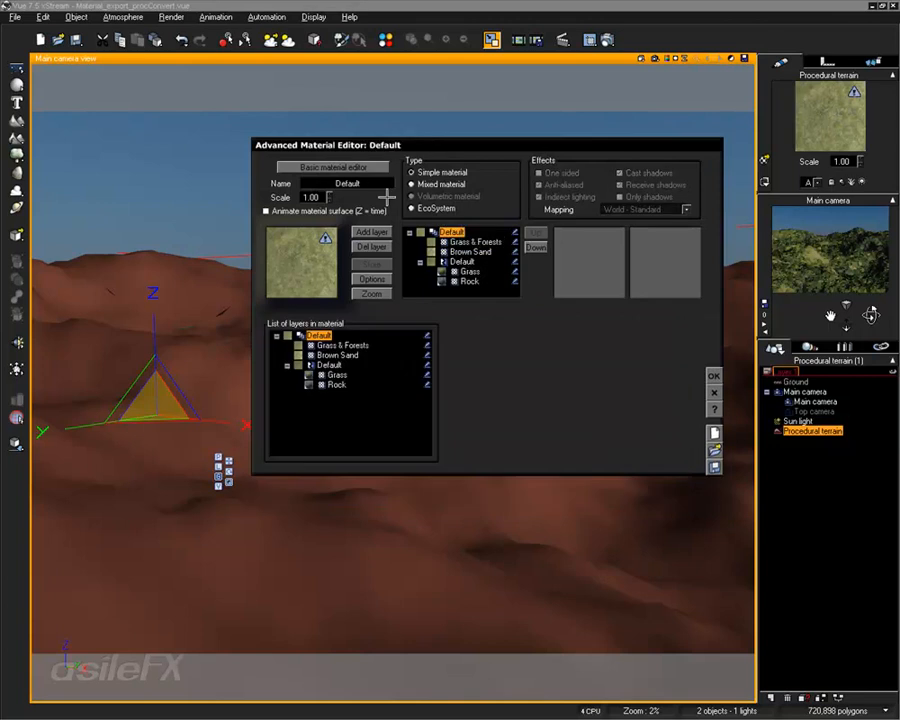
left_click(467, 262)
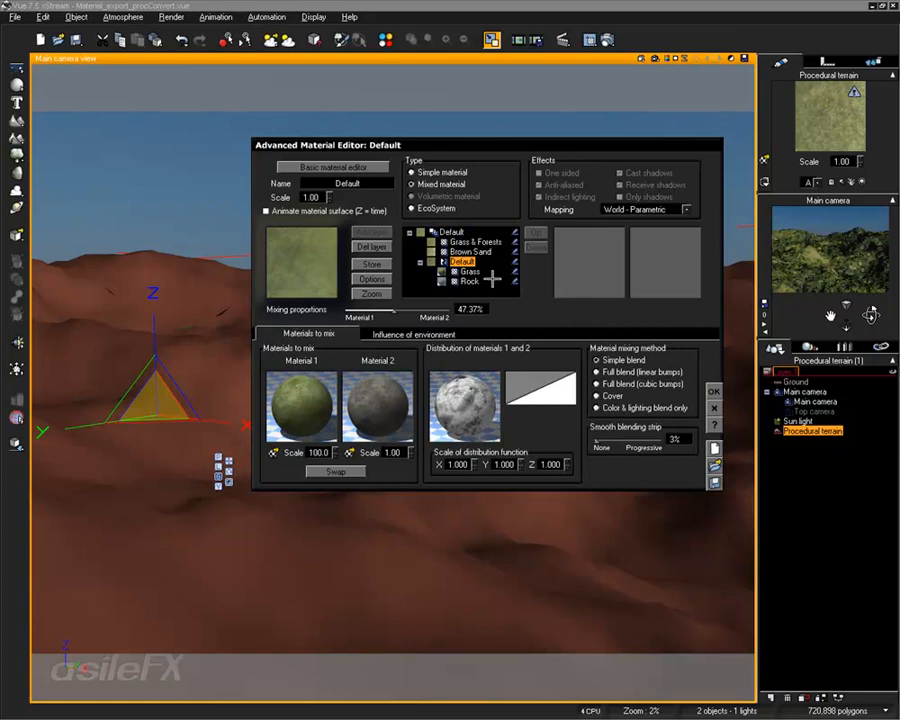
double_click(338, 183)
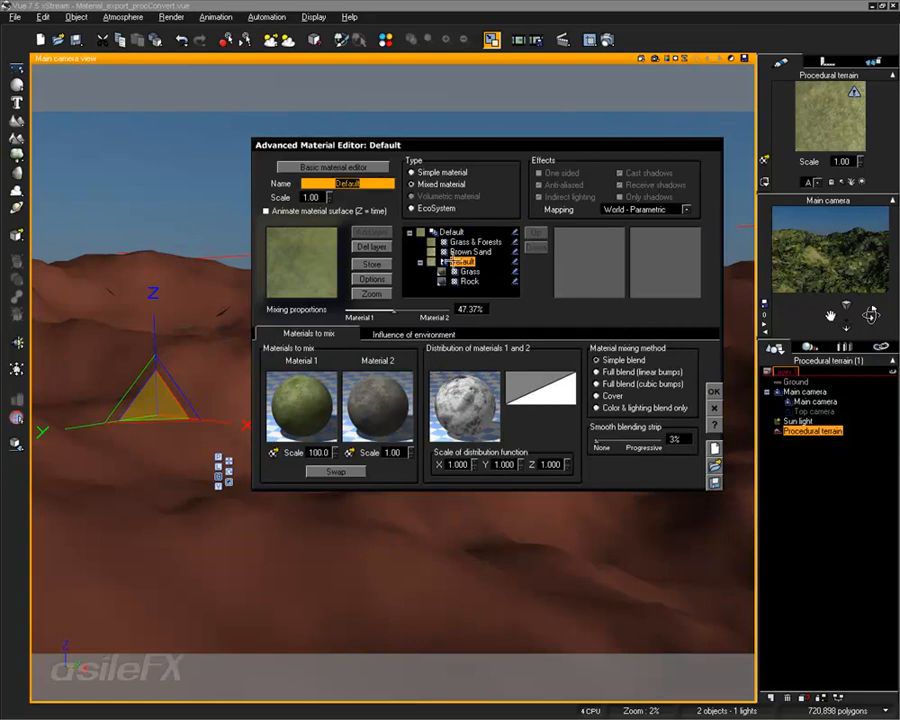
type("mixed")
left_click(455, 232)
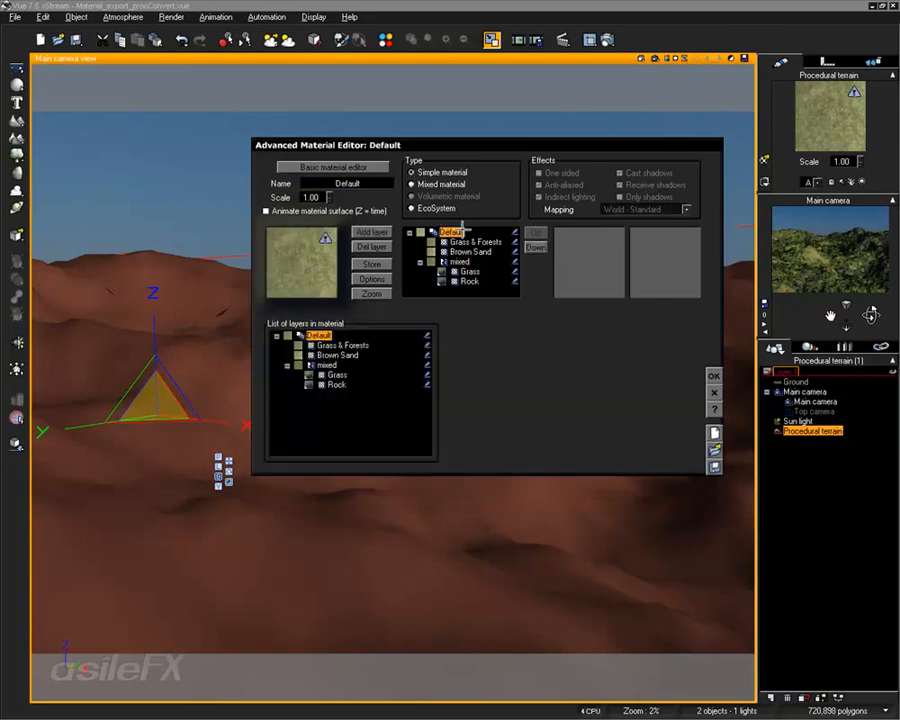
double_click(370, 184)
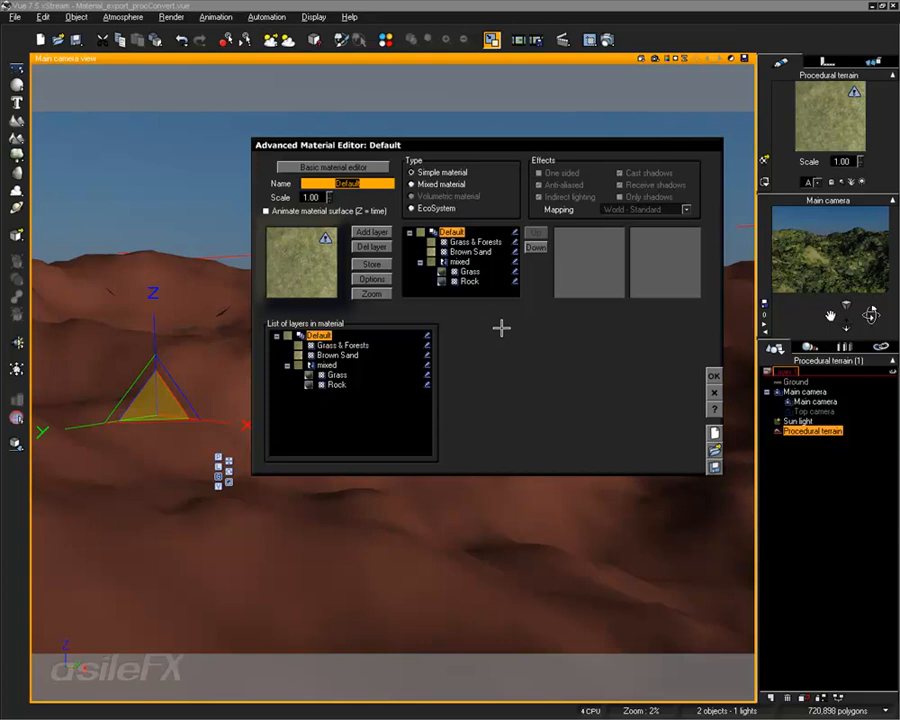
left_click(712, 375)
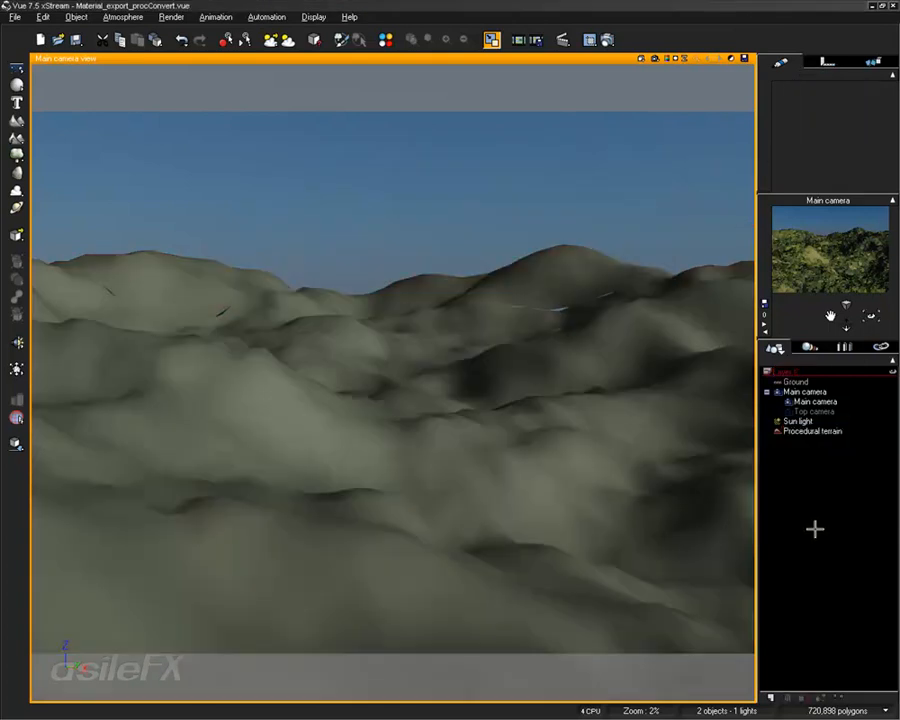
left_click(815, 529)
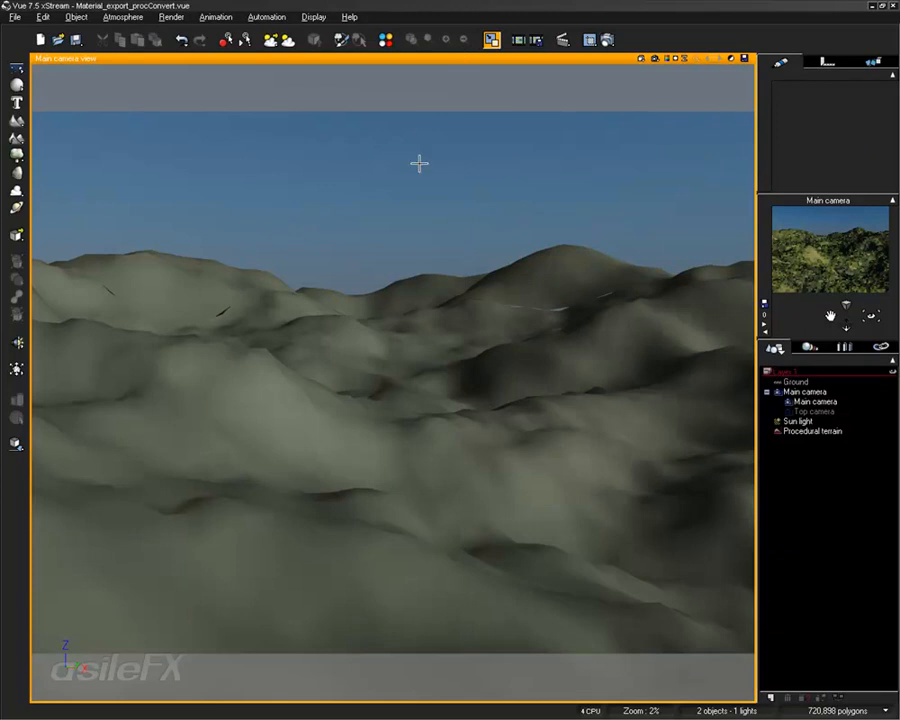
Edit the procedural terrain, double its resolution twice to 1024x1024, and convert it to Standard type
left_click(15, 17)
left_click(27, 54)
left_click(810, 431)
right_click(200, 338)
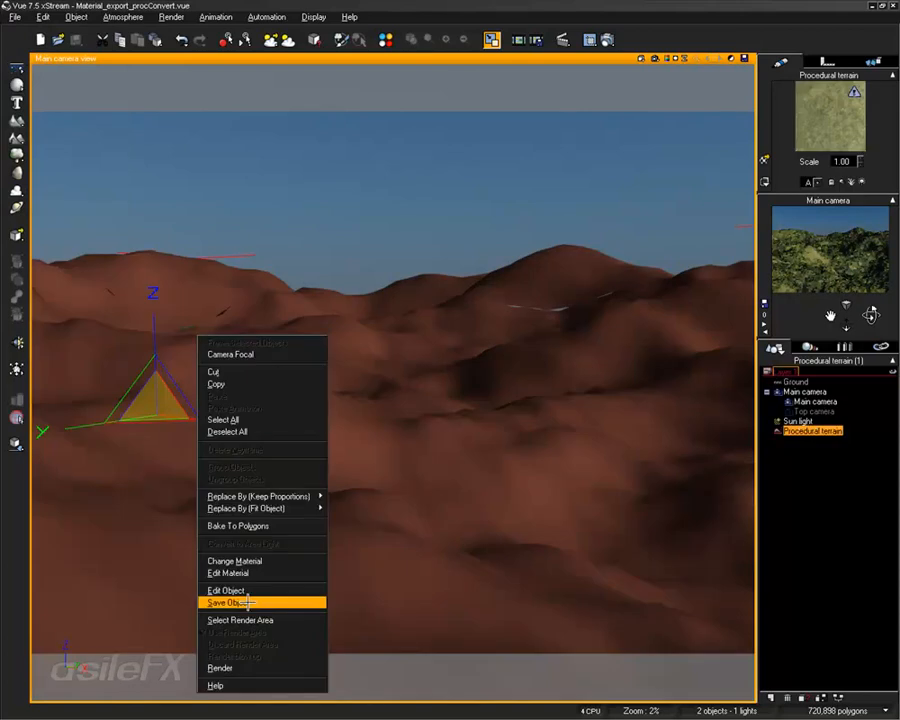
left_click(228, 590)
left_click_drag(356, 262, 300, 318)
left_click(262, 105)
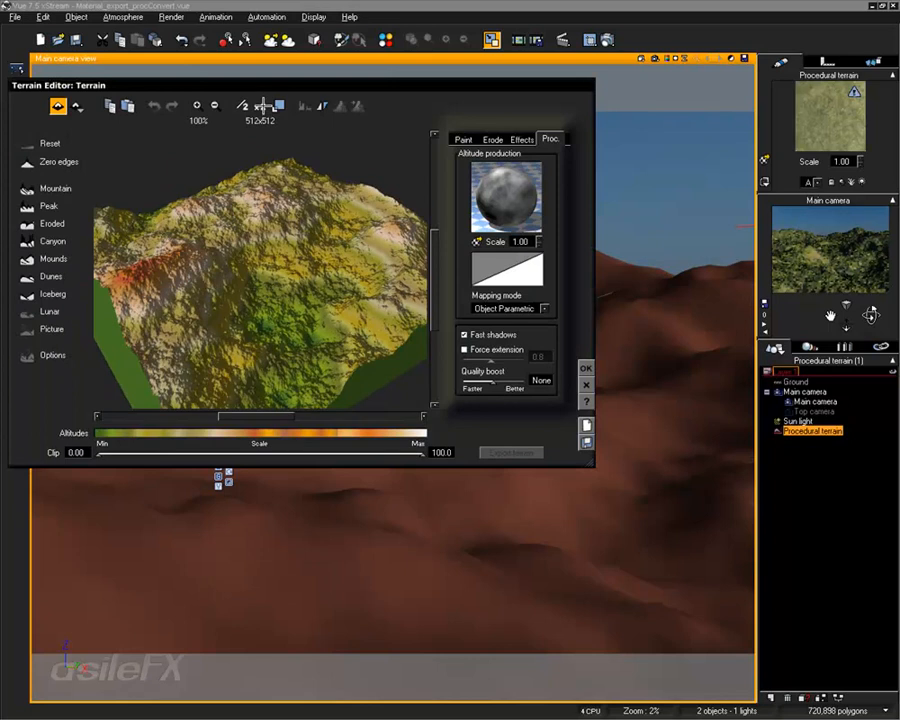
left_click(262, 105)
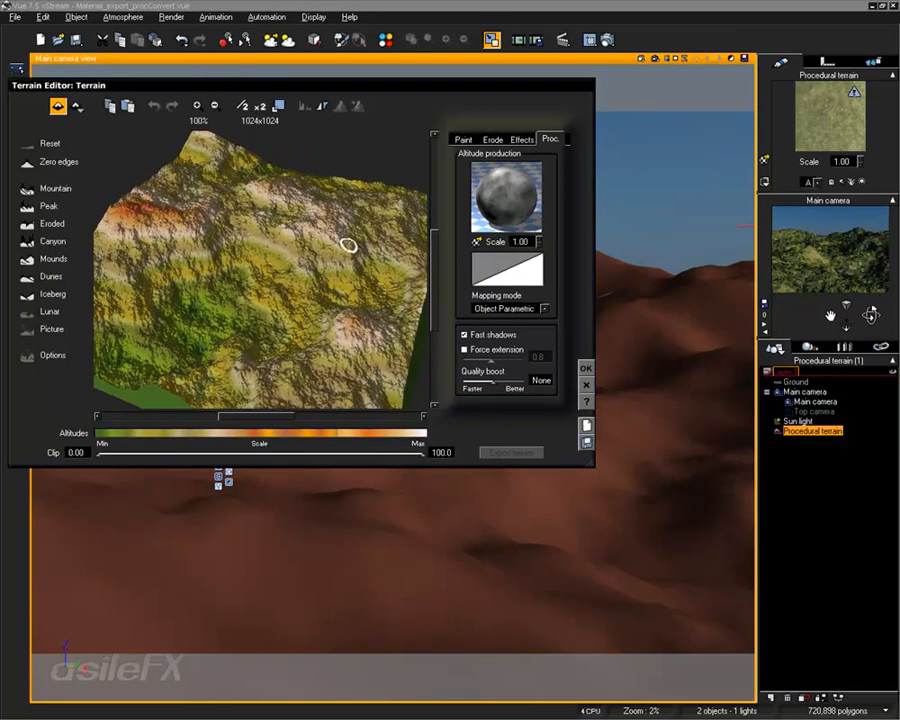
left_click(77, 106)
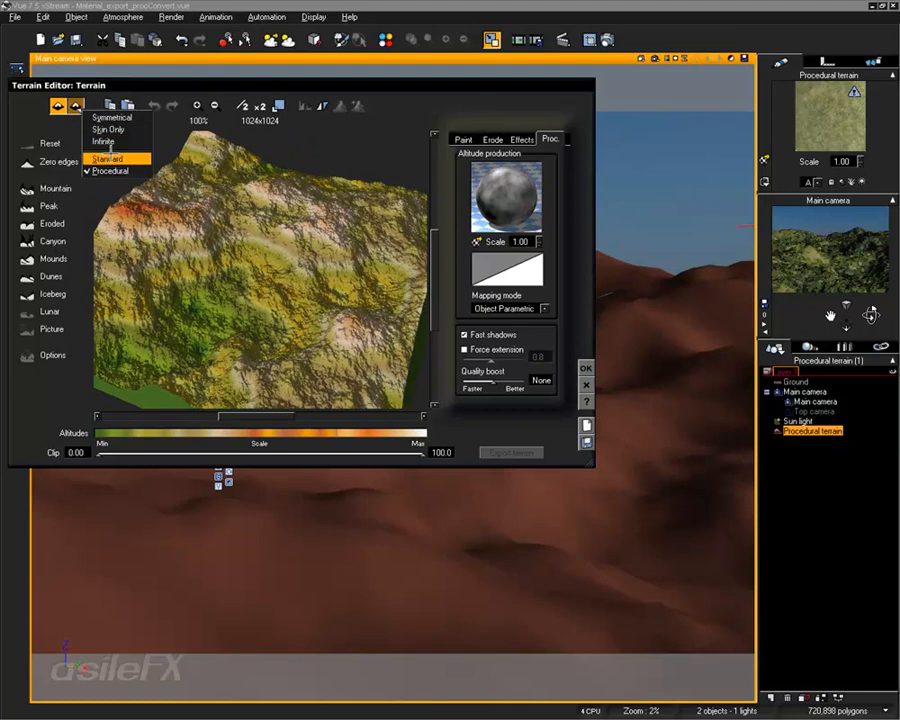
left_click(113, 158)
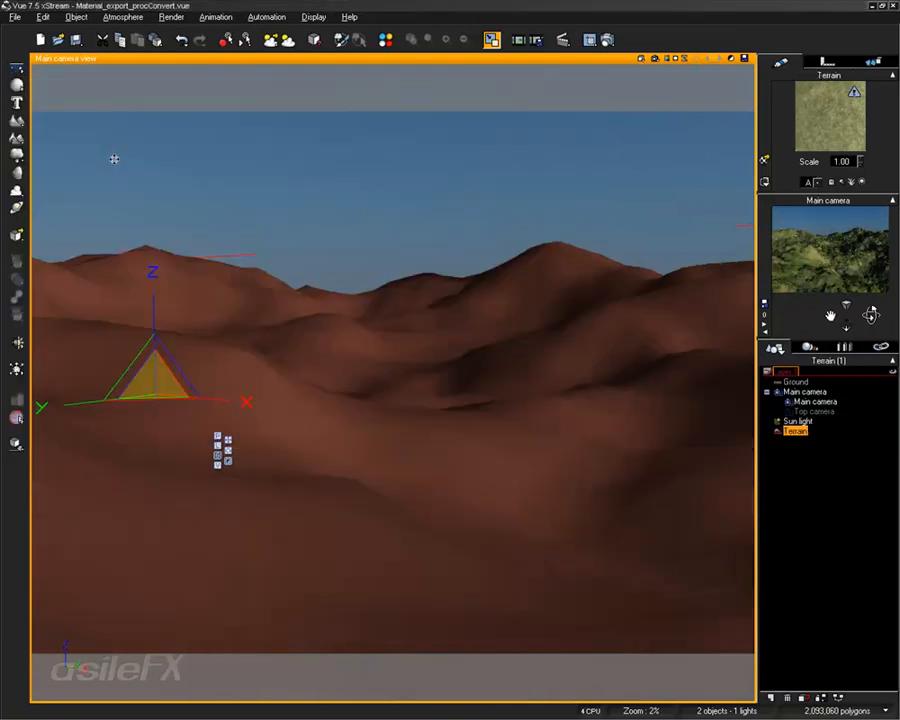
Try converting the procedural terrain to Standard at 256x256, inspect the resulting shape, and discard the edit
double_click(474, 227)
left_click(77, 106)
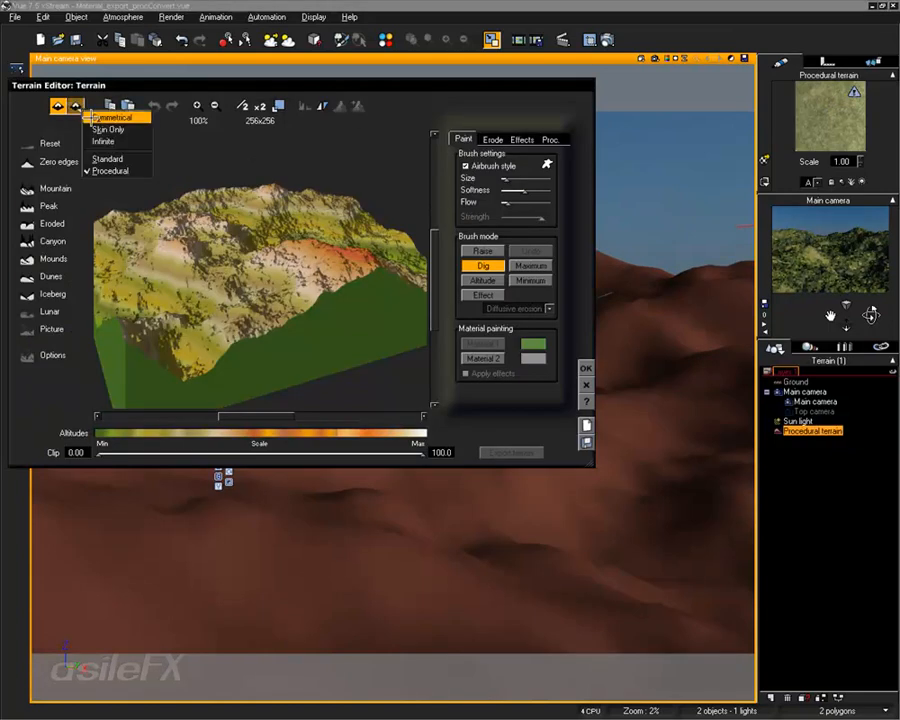
left_click(117, 156)
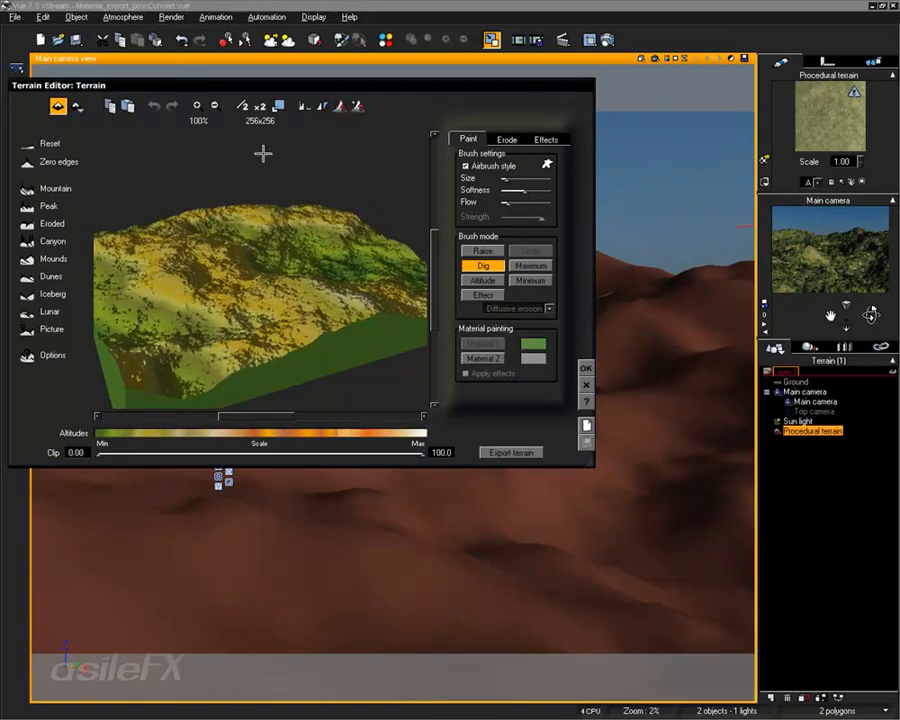
right_click_drag(314, 239, 337, 271)
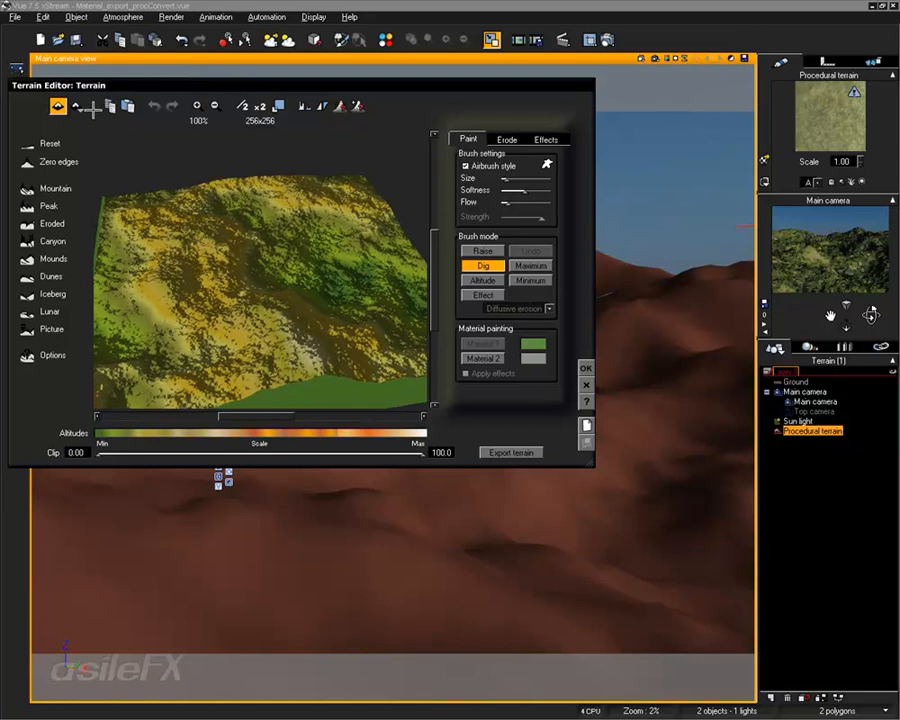
left_click(76, 105)
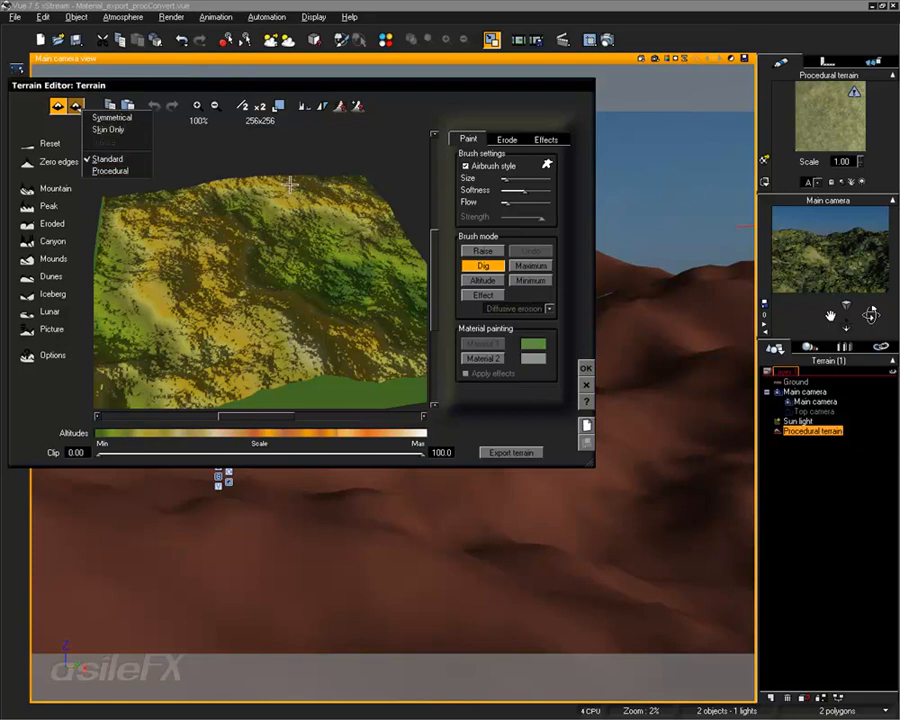
left_click(586, 385)
Reopen the procedural terrain for editing and double its resolution twice to 1024x1024
right_click(364, 390)
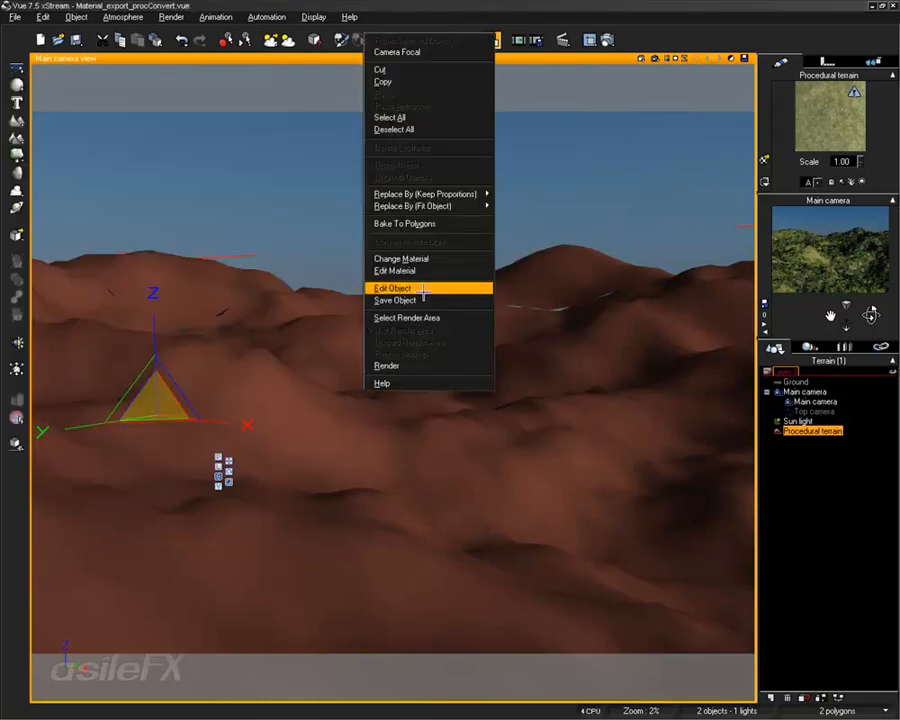
left_click(390, 288)
left_click(260, 106)
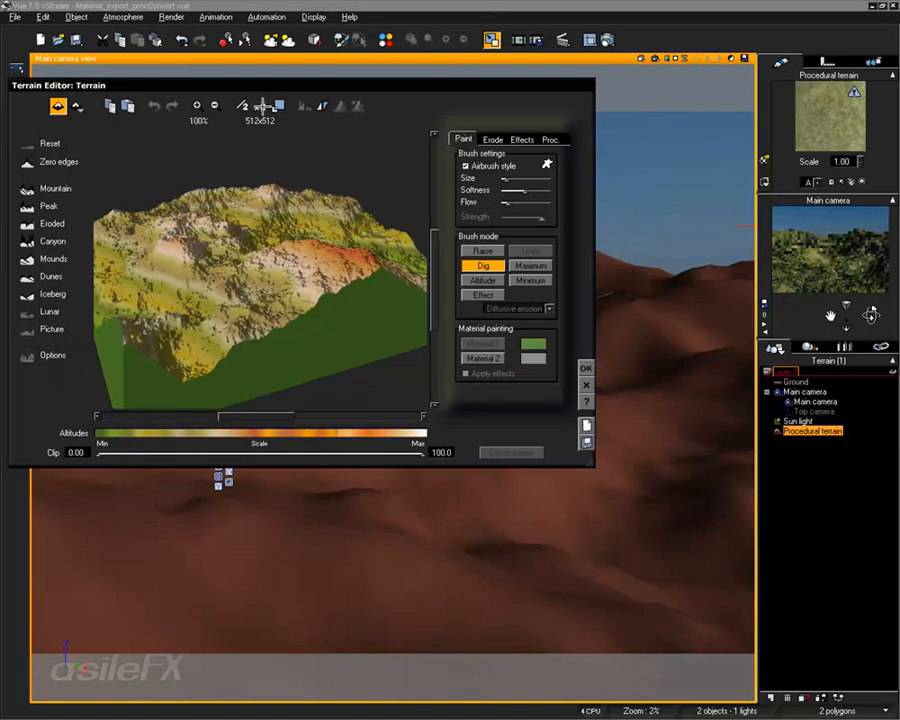
left_click(260, 106)
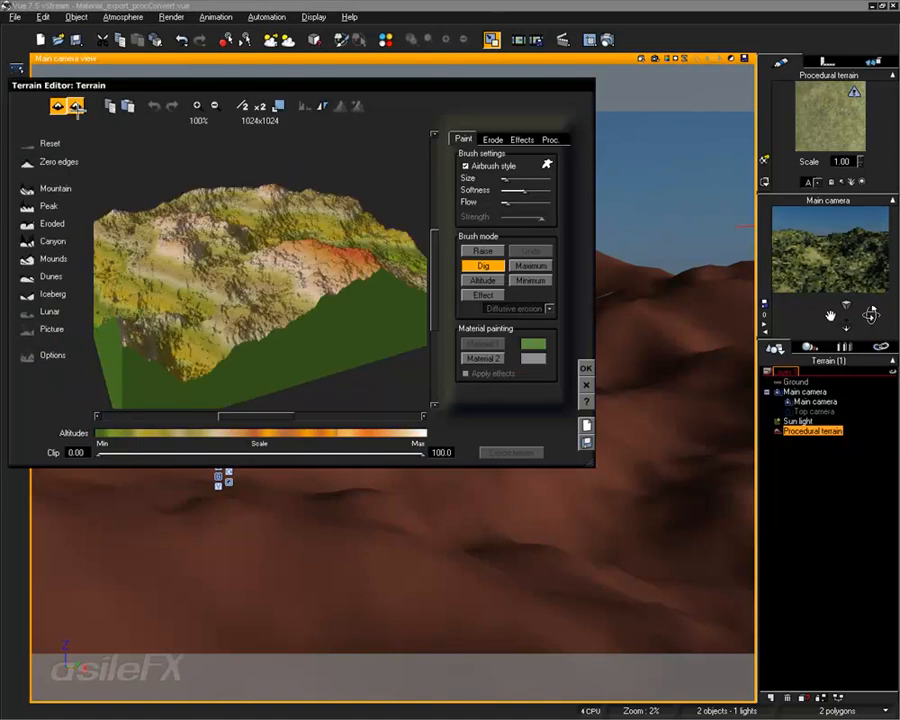
Convert the 1024x1024 terrain to Standard type, accept it, and render the main camera view
left_click(77, 107)
left_click(110, 159)
left_click(587, 368)
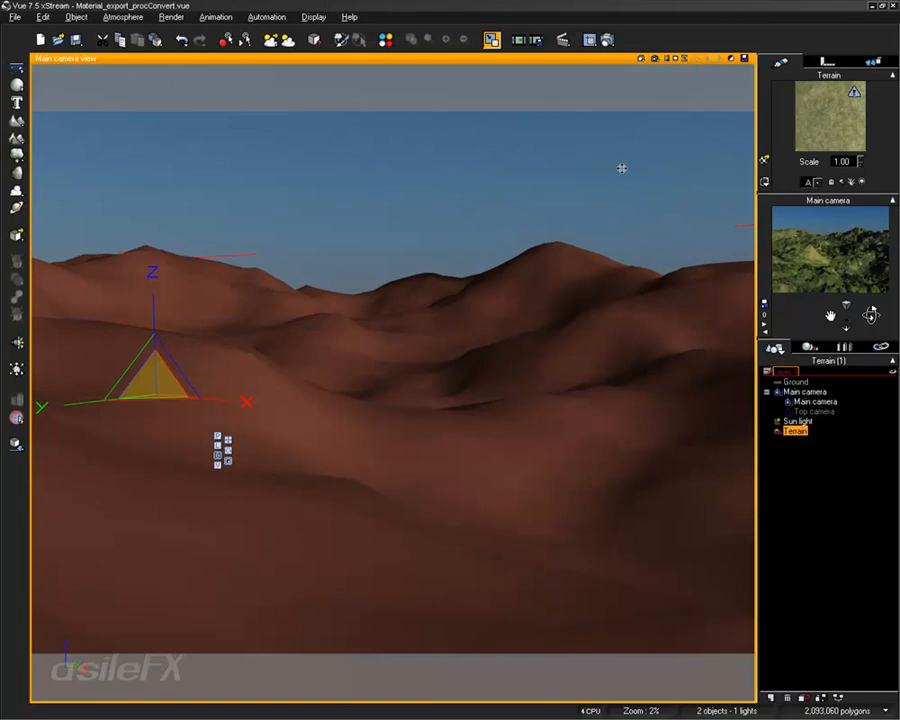
left_click(655, 58)
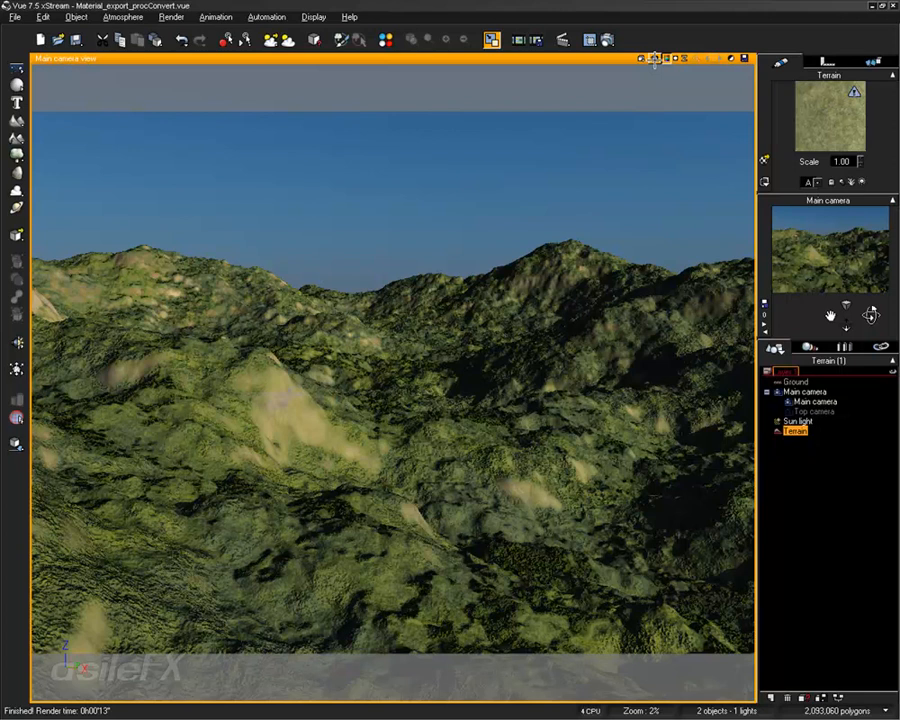
right_click(468, 310)
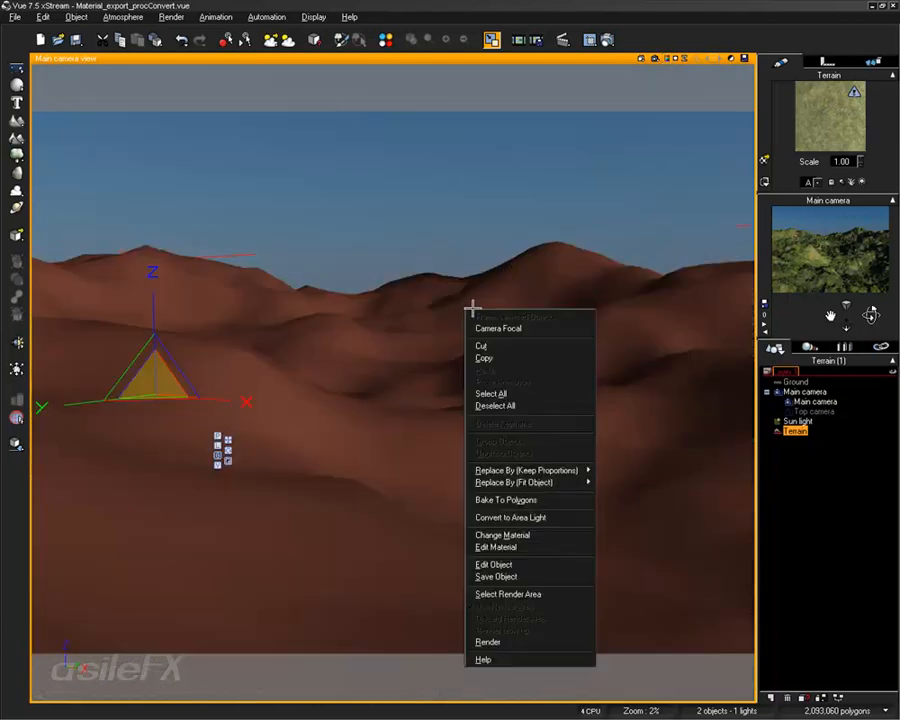
left_click(15, 17)
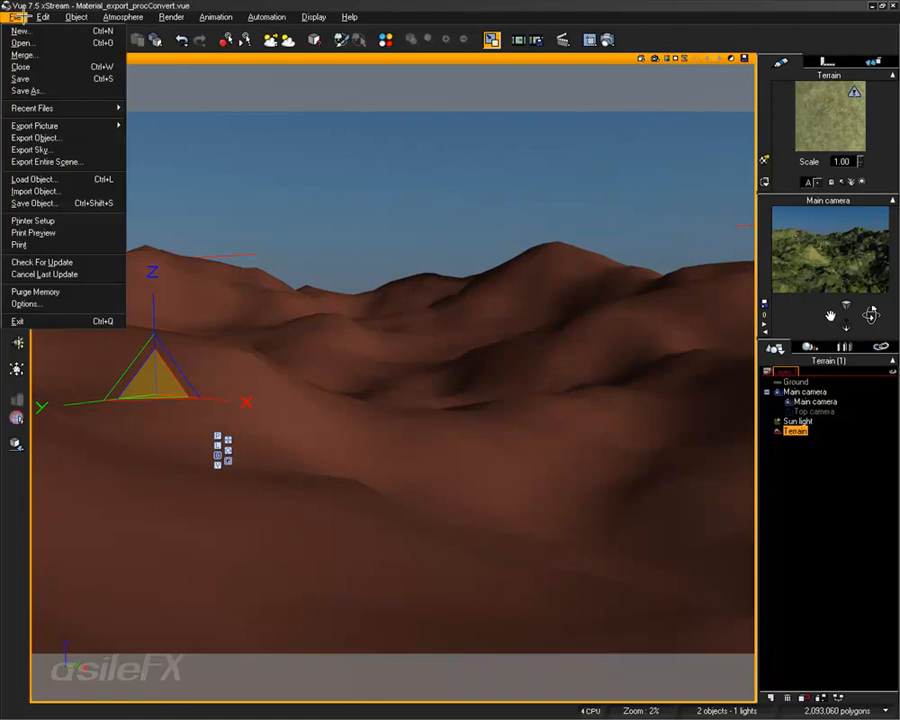
left_click(75, 137)
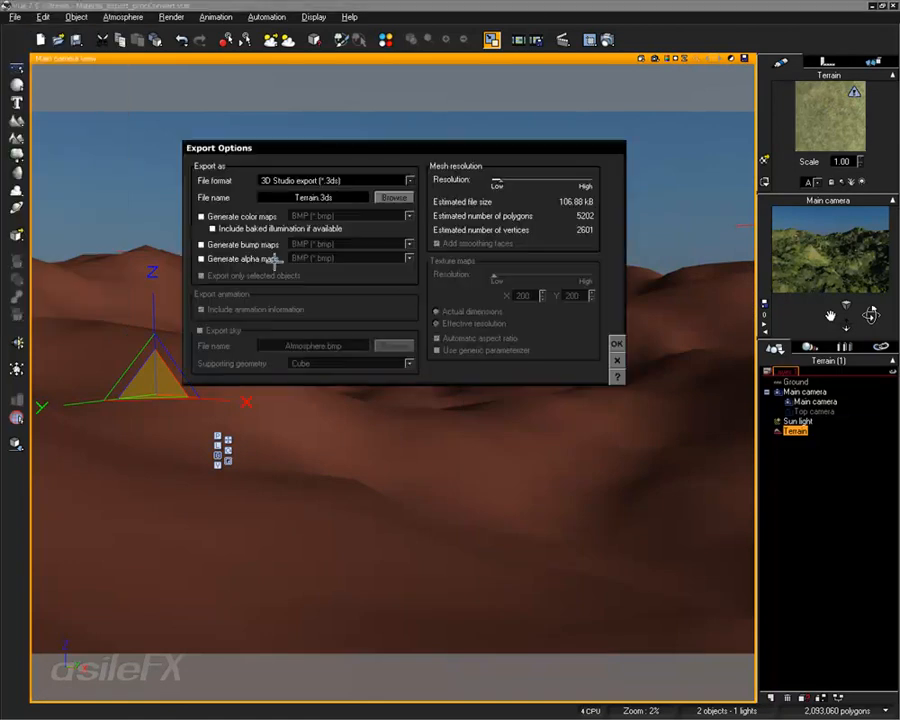
left_click(616, 355)
Leave the general export options, open the terrain in the Terrain Editor, and bring up its terrain export options
right_click(505, 369)
left_click(545, 263)
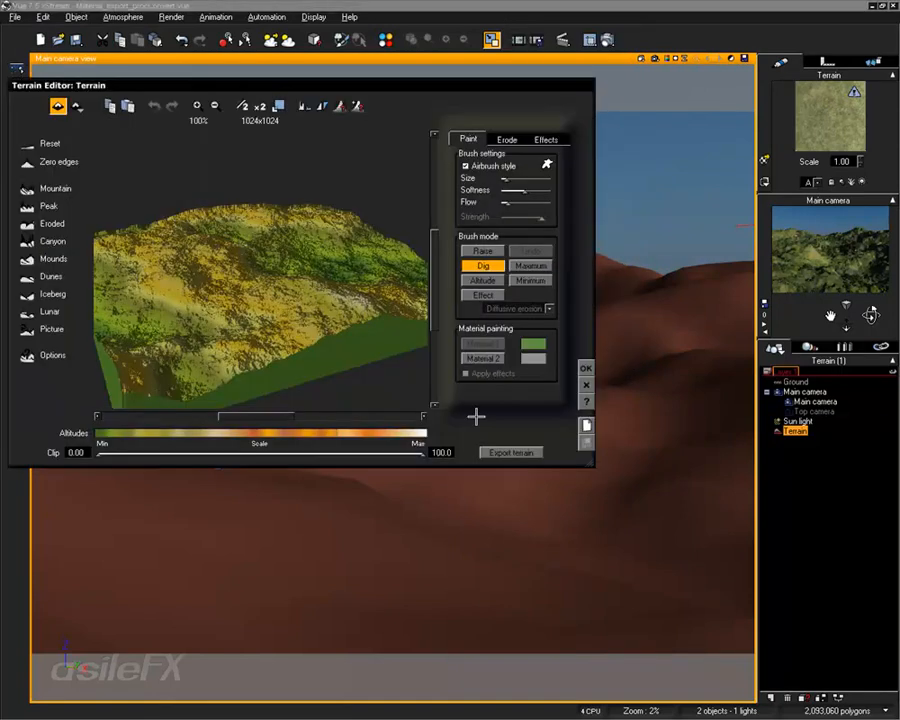
left_click(530, 453)
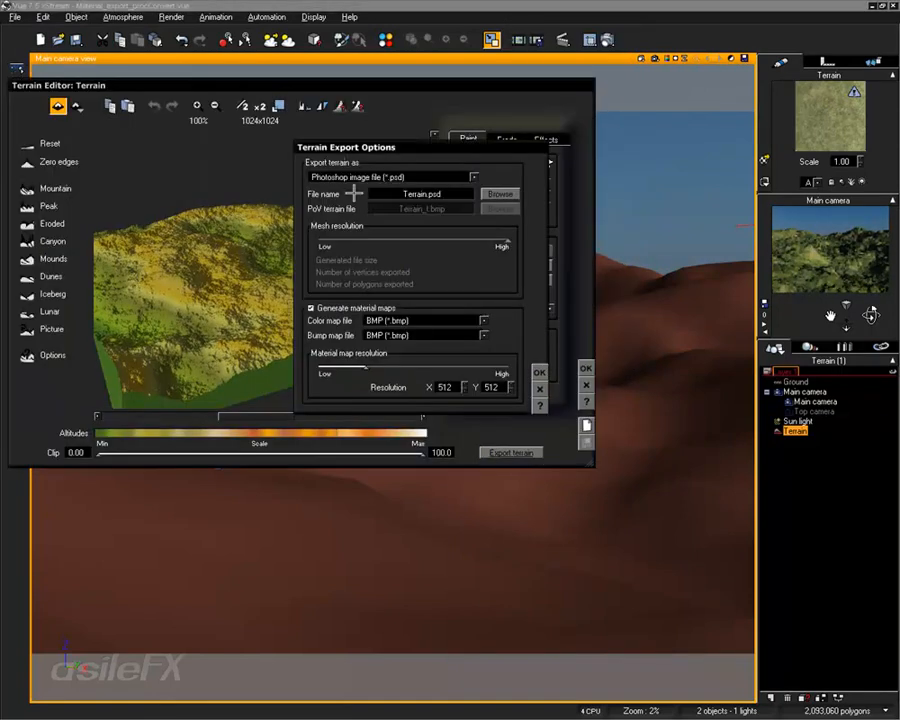
left_click_drag(372, 152, 438, 295)
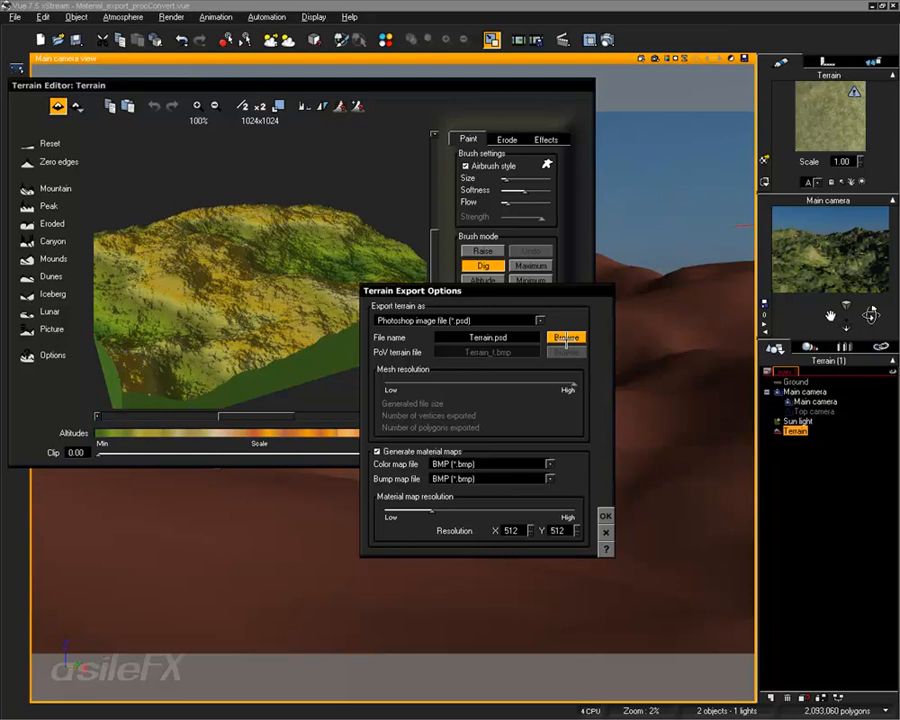
left_click_drag(538, 292, 626, 185)
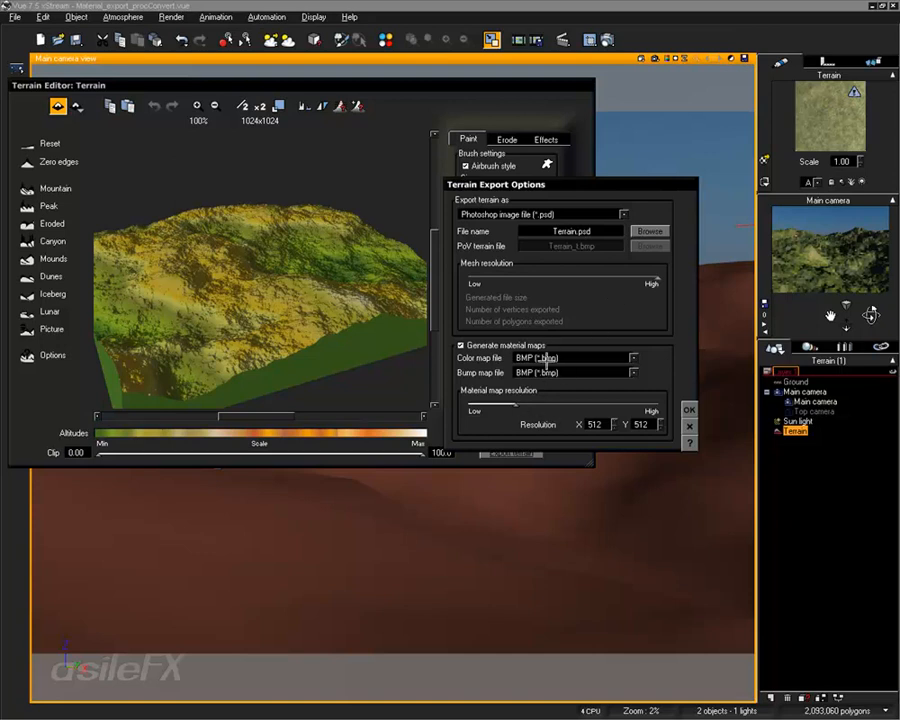
Set the resolution of the exported material maps to 1024 x 1024
double_click(602, 423)
type("1024")
key("Tab")
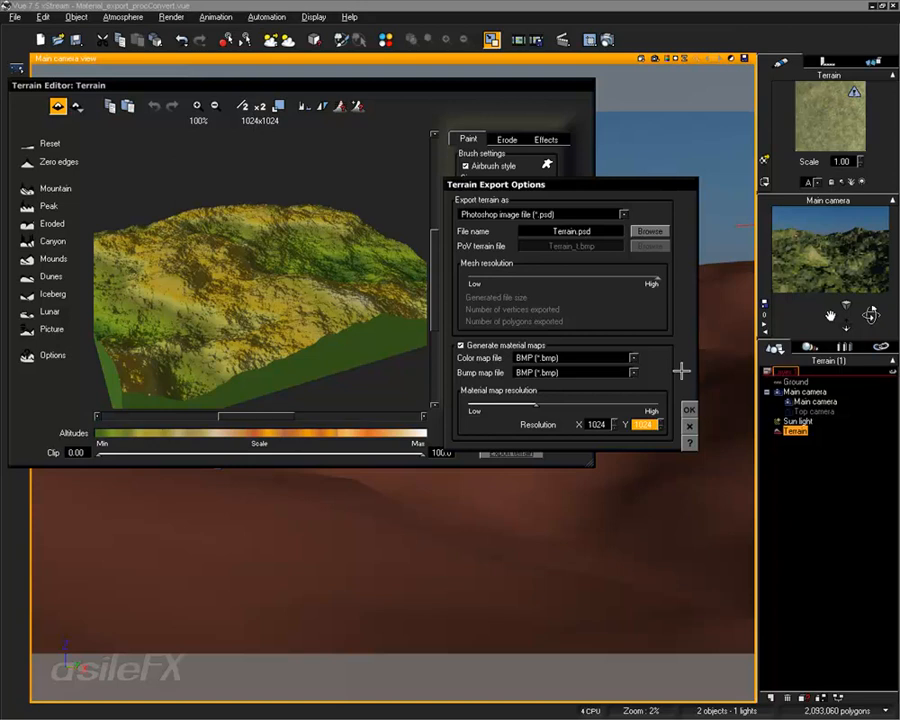
Export the terrain as an 8-bit Terrain.psd in the MaterialCondensing folder, with BMP color and bump maps
left_click(650, 230)
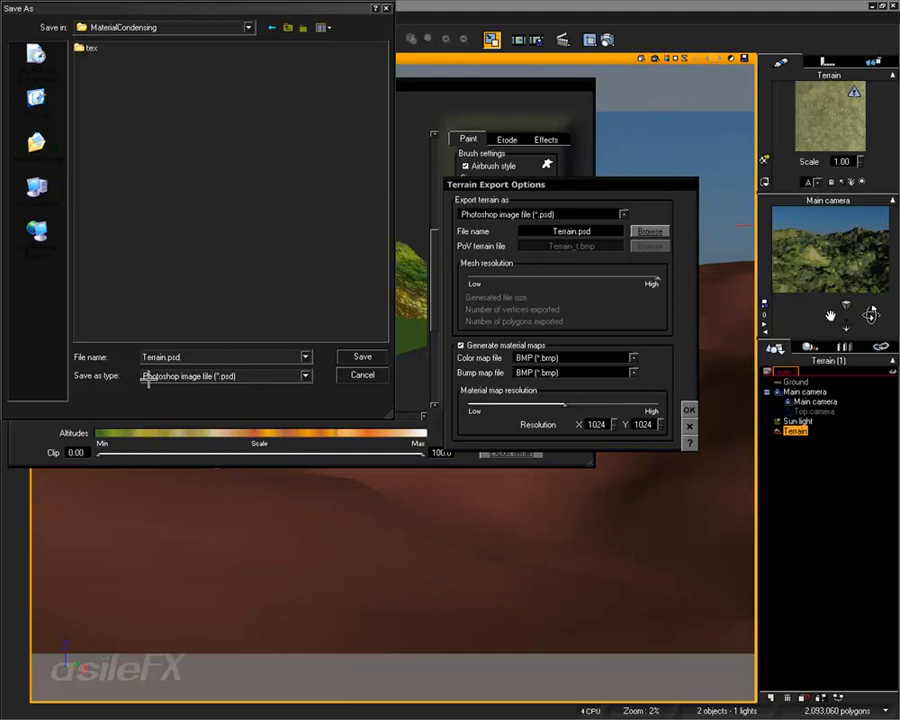
left_click(360, 356)
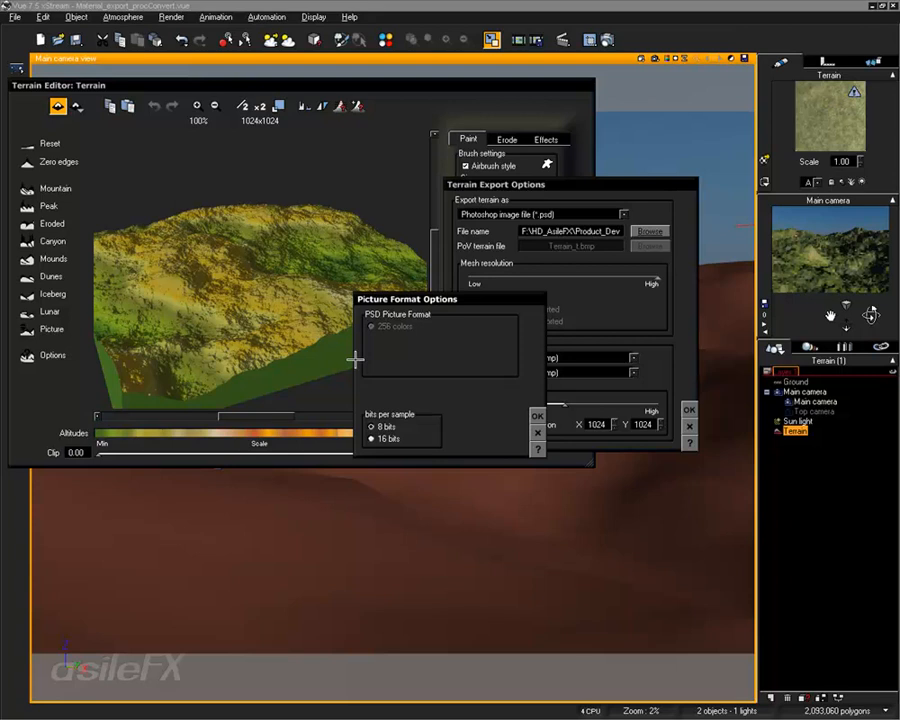
left_click(537, 415)
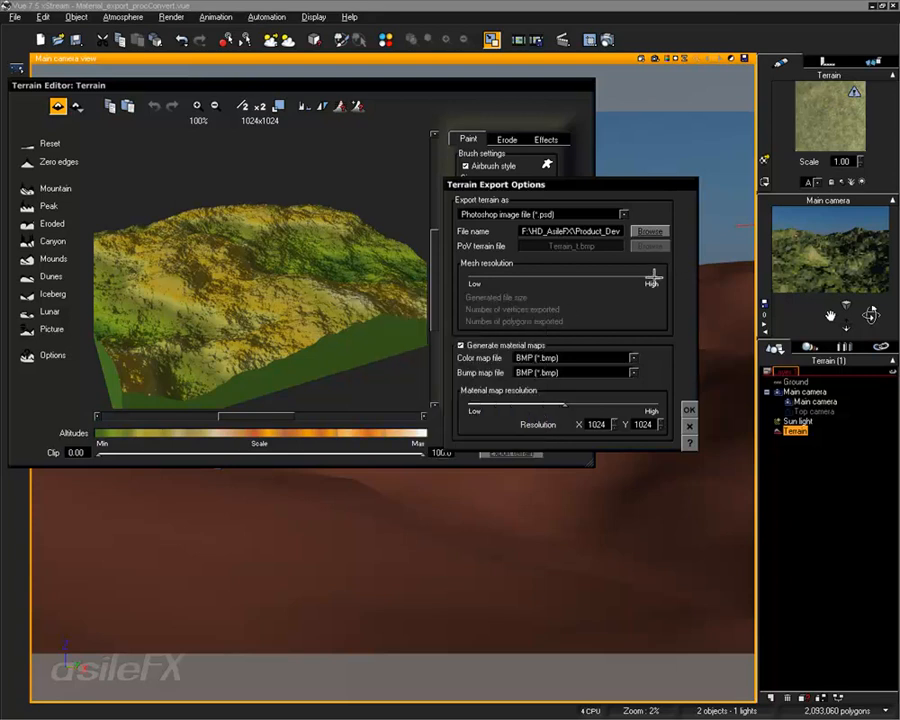
left_click_drag(489, 277, 584, 275)
left_click(689, 410)
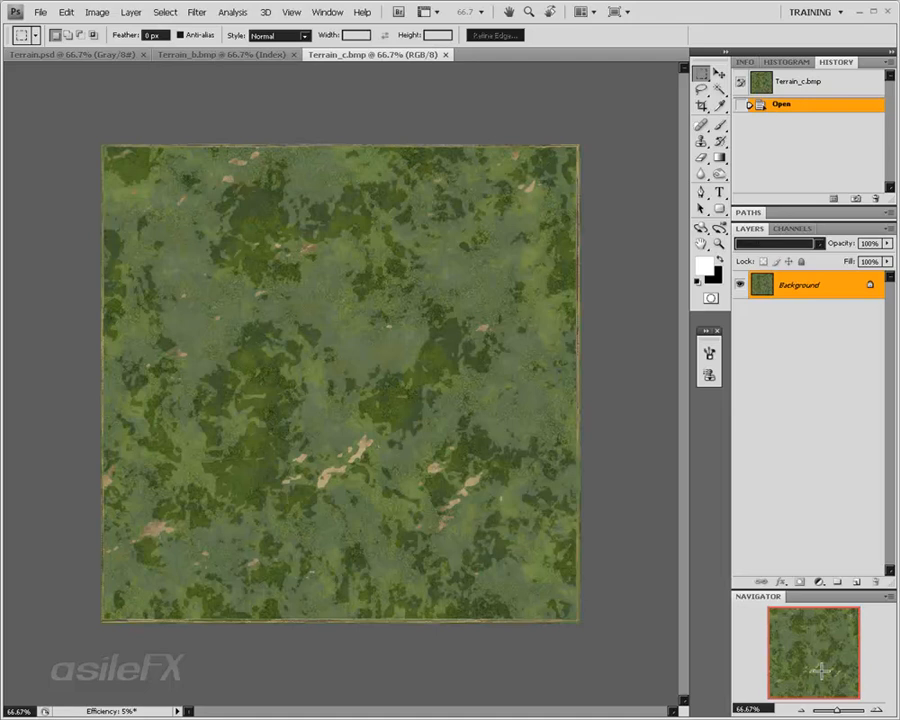
In Photoshop, examine the detail of the exported color map Terrain_c.bmp at up to 200% magnification
left_click(877, 708)
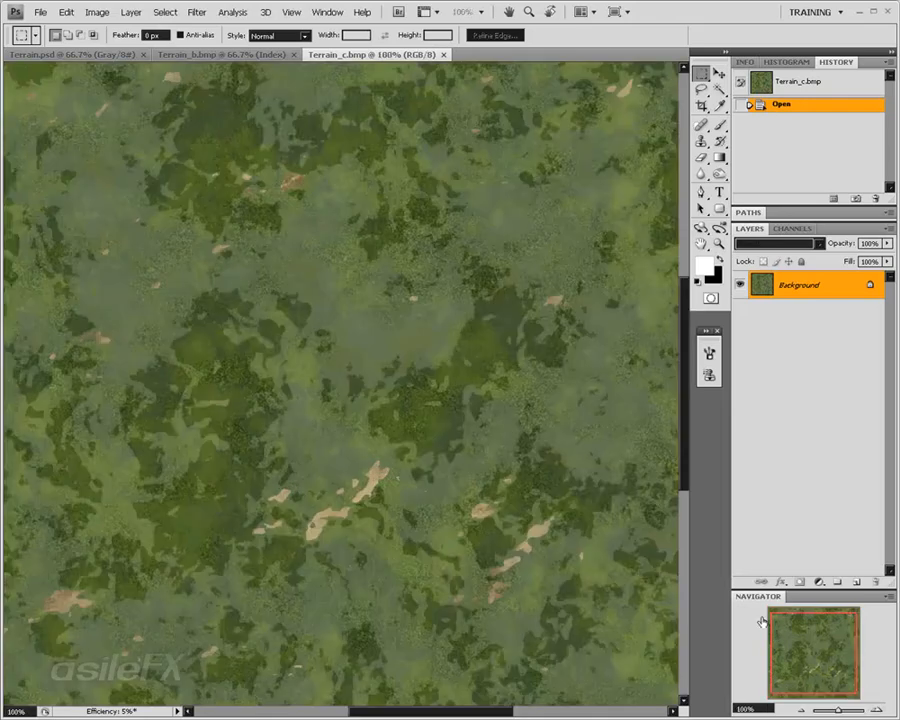
left_click_drag(770, 628, 767, 623)
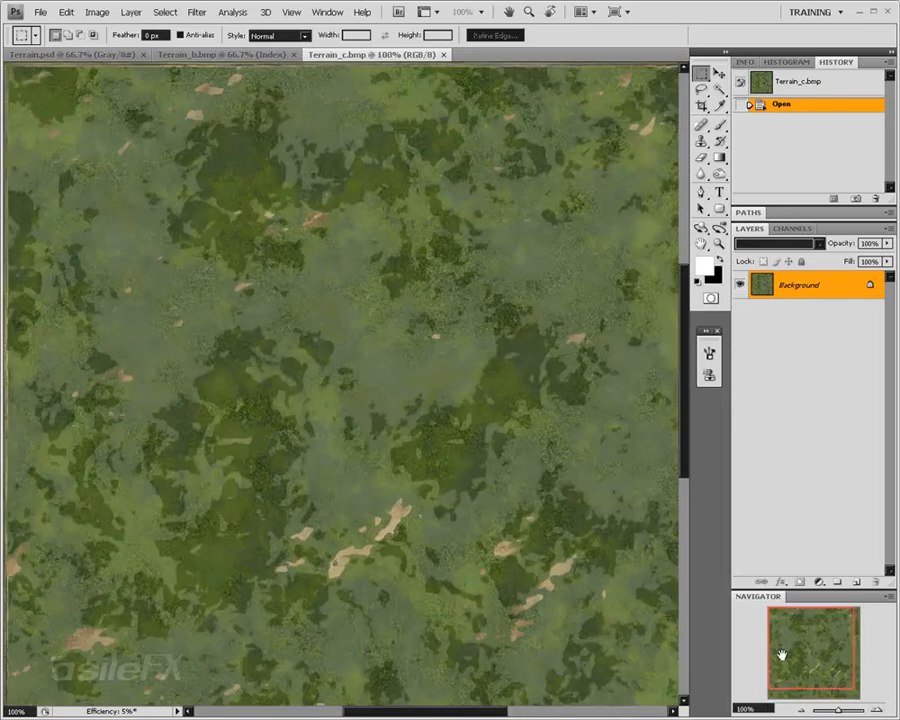
left_click(877, 708)
left_click_drag(812, 641, 822, 675)
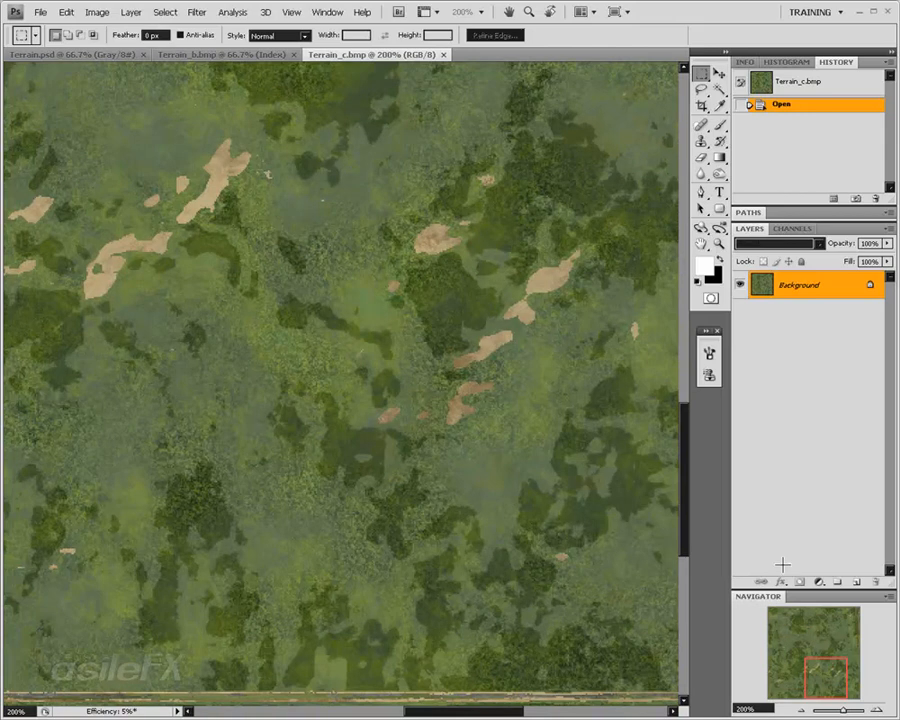
left_click_drag(823, 687, 813, 636)
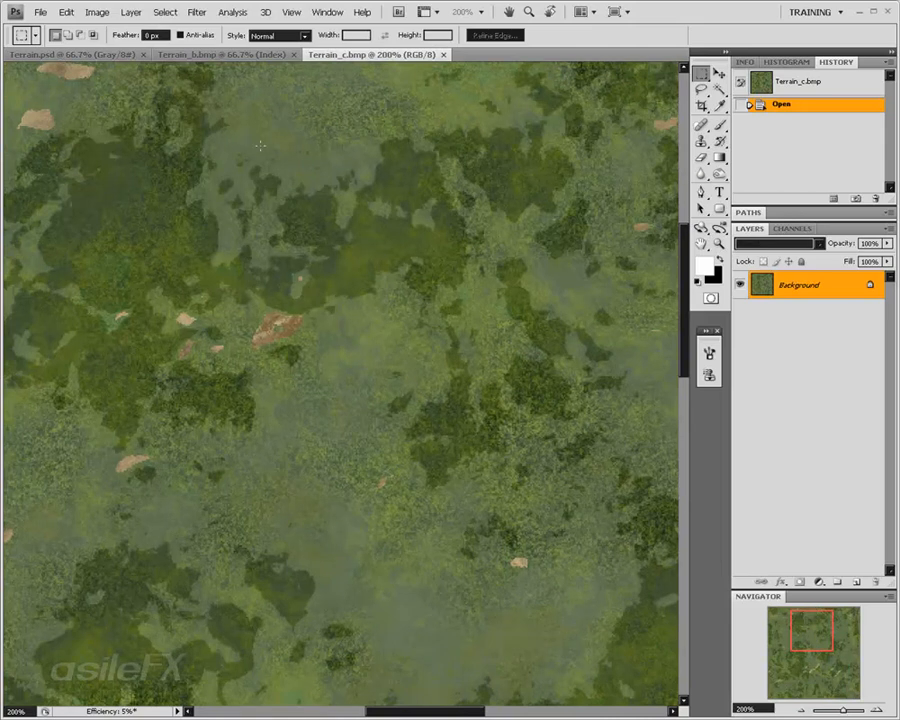
Inspect the exported bump map Terrain_b.bmp at 100% and check its image color mode
left_click(190, 54)
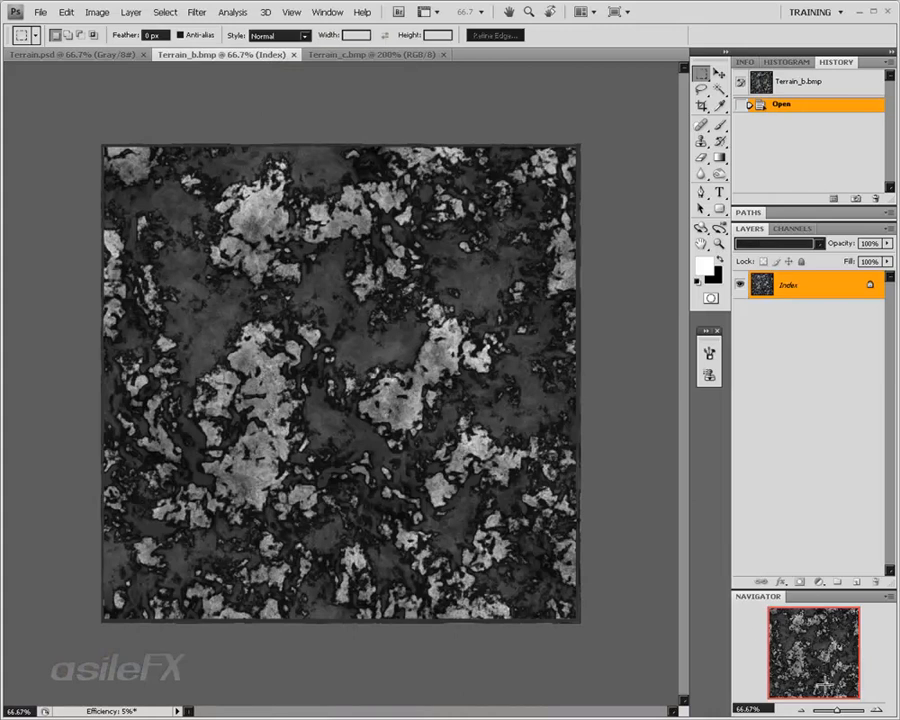
key("ctrl+plus")
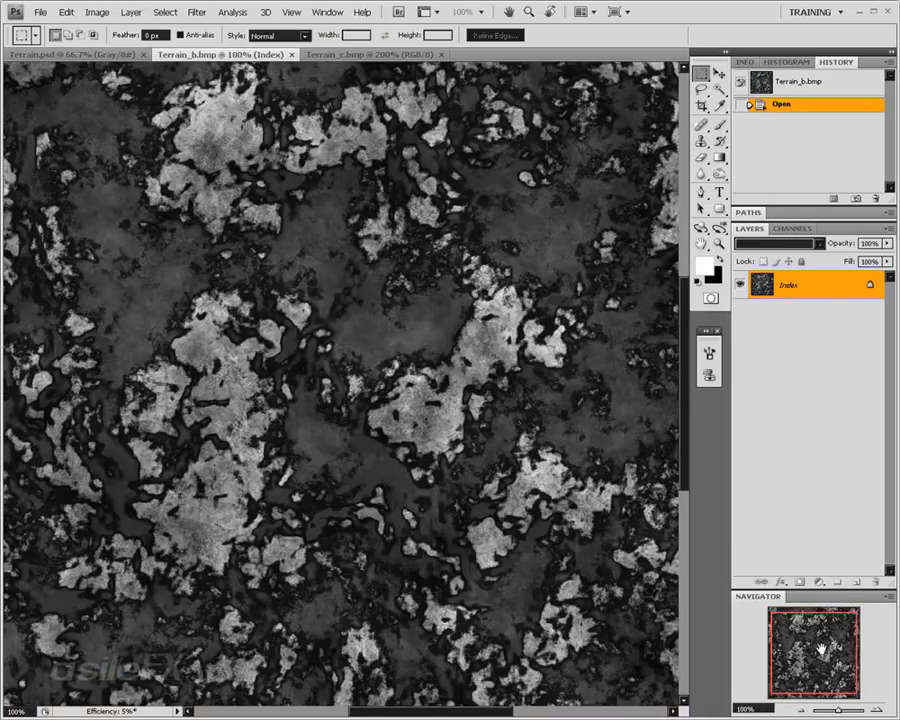
left_click_drag(820, 650, 848, 685)
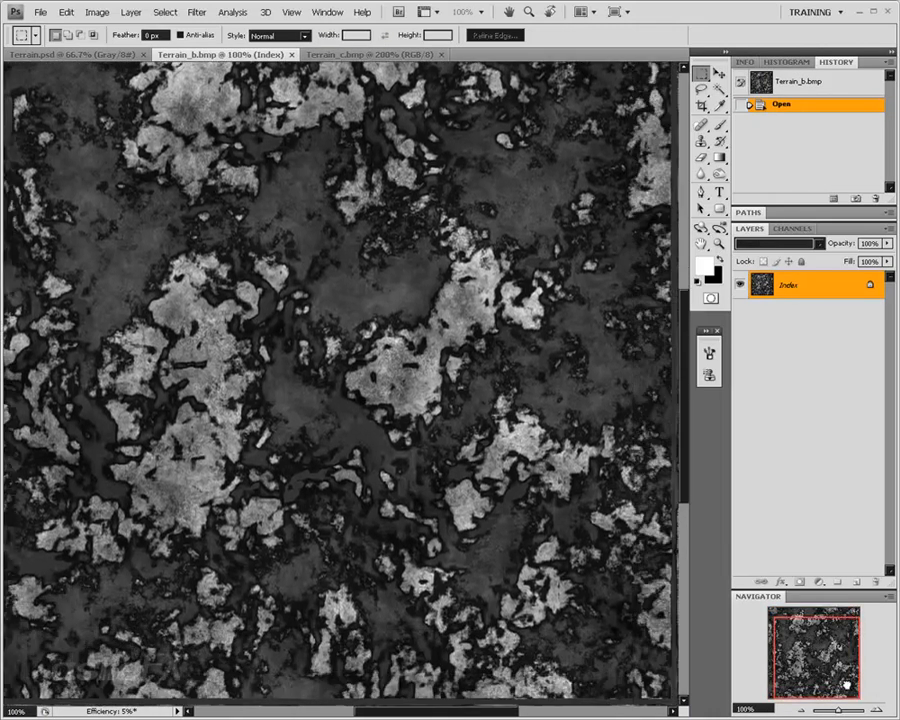
left_click(97, 12)
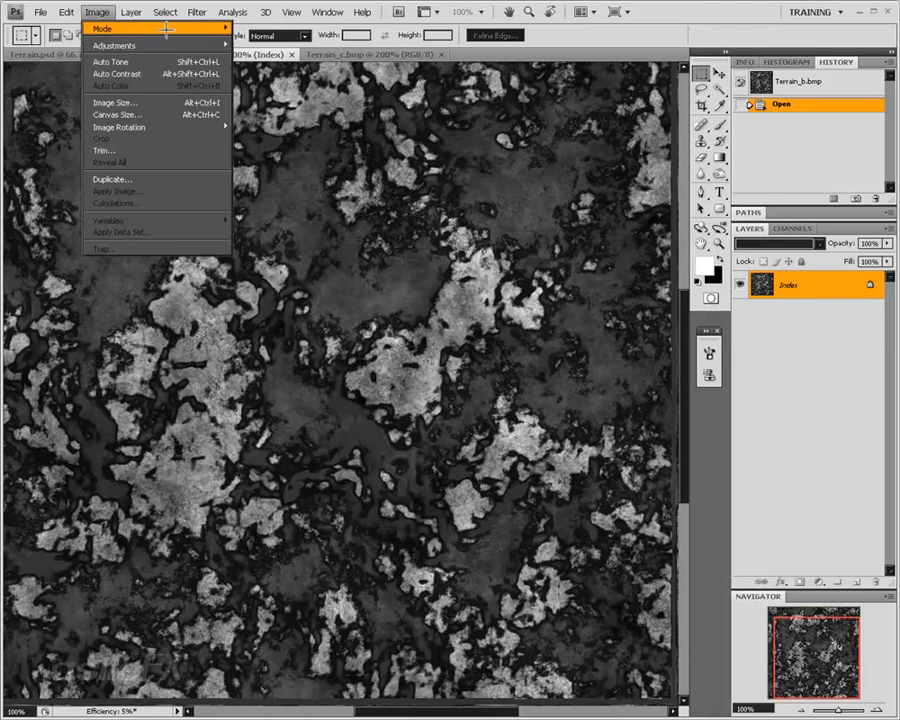
mouse_move(165, 29)
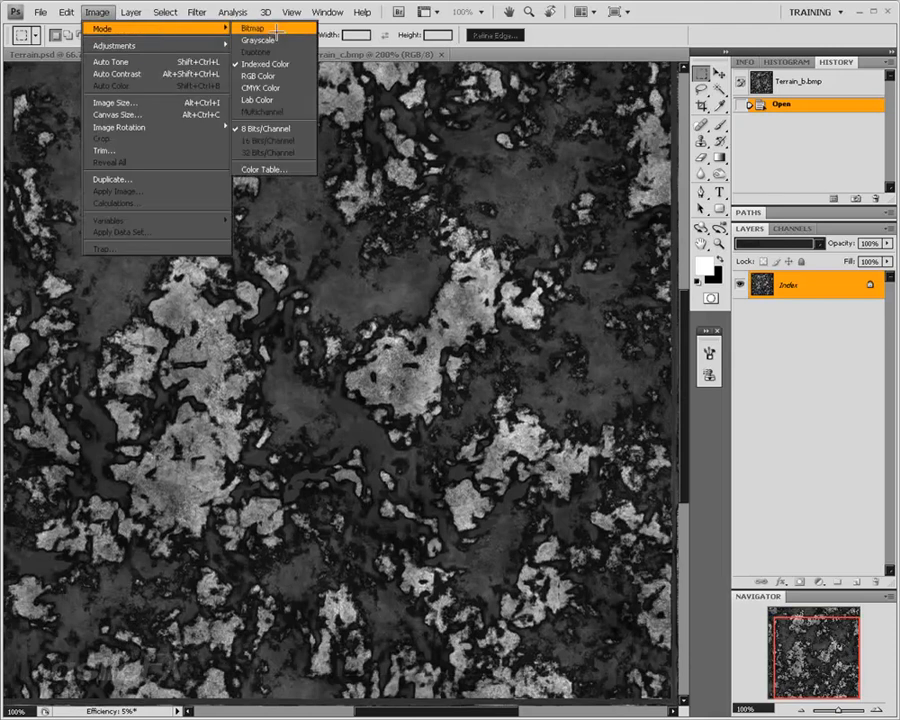
left_click(703, 4)
left_click_drag(796, 631, 787, 611)
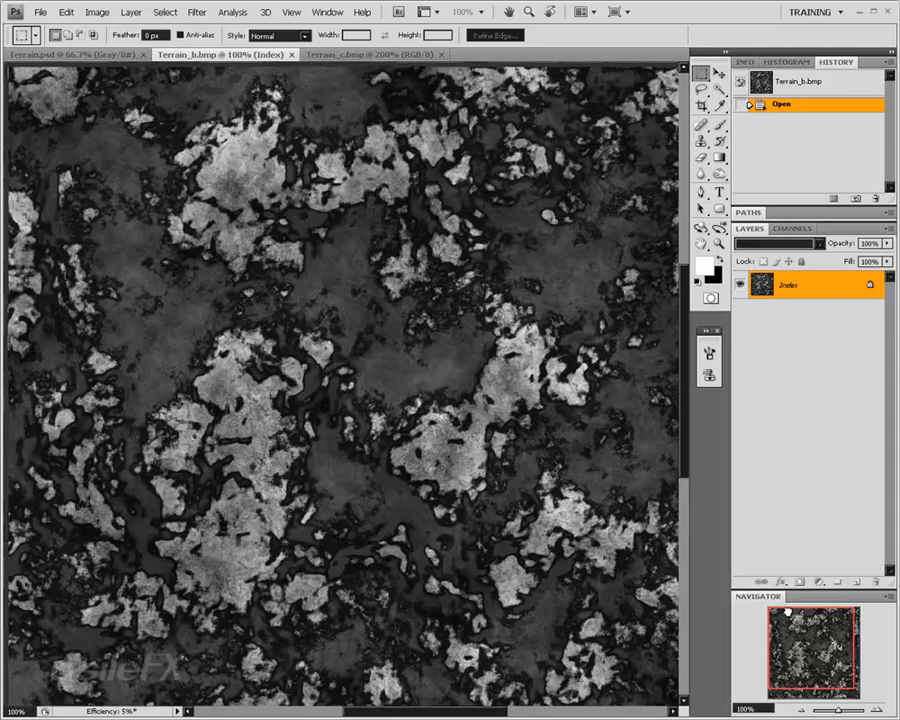
scroll(540, 430, "down", 3)
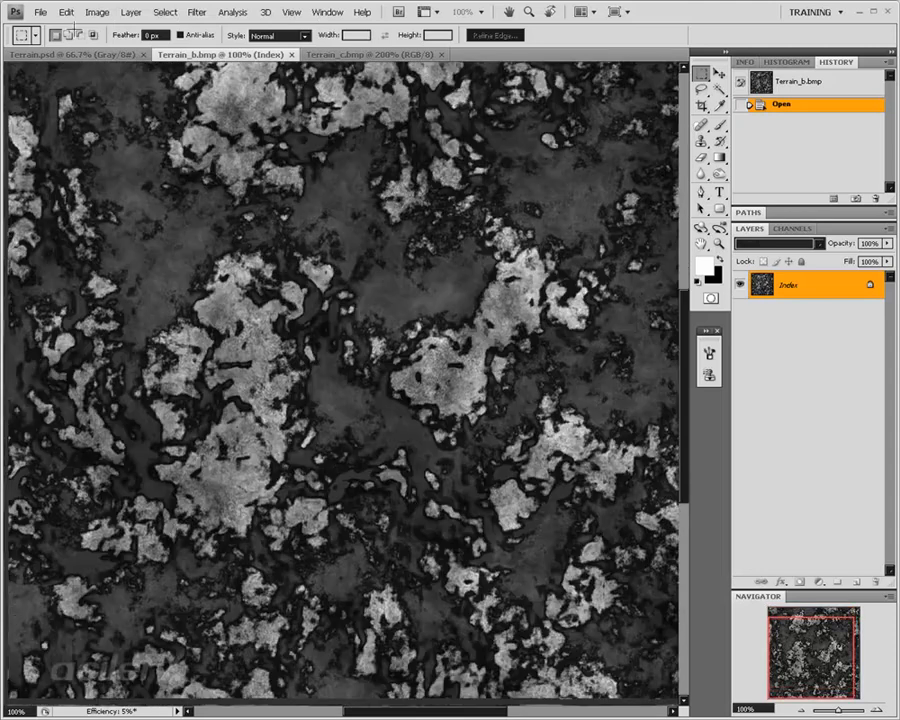
Examine the exported grayscale height map Terrain.psd at 100%, then return to the full image
left_click(62, 54)
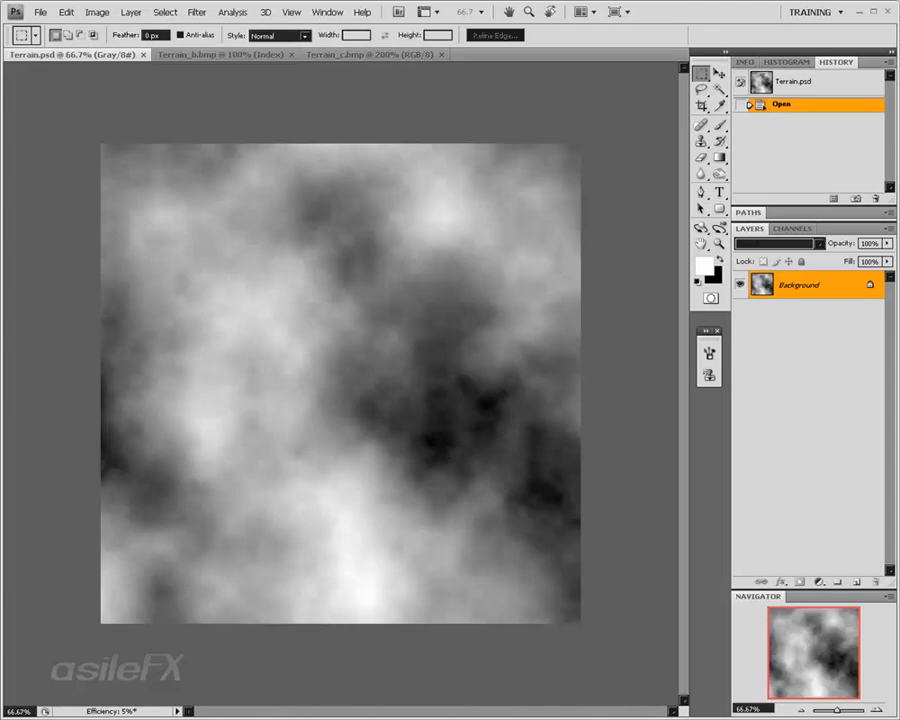
left_click(874, 708)
left_click_drag(764, 638, 802, 709)
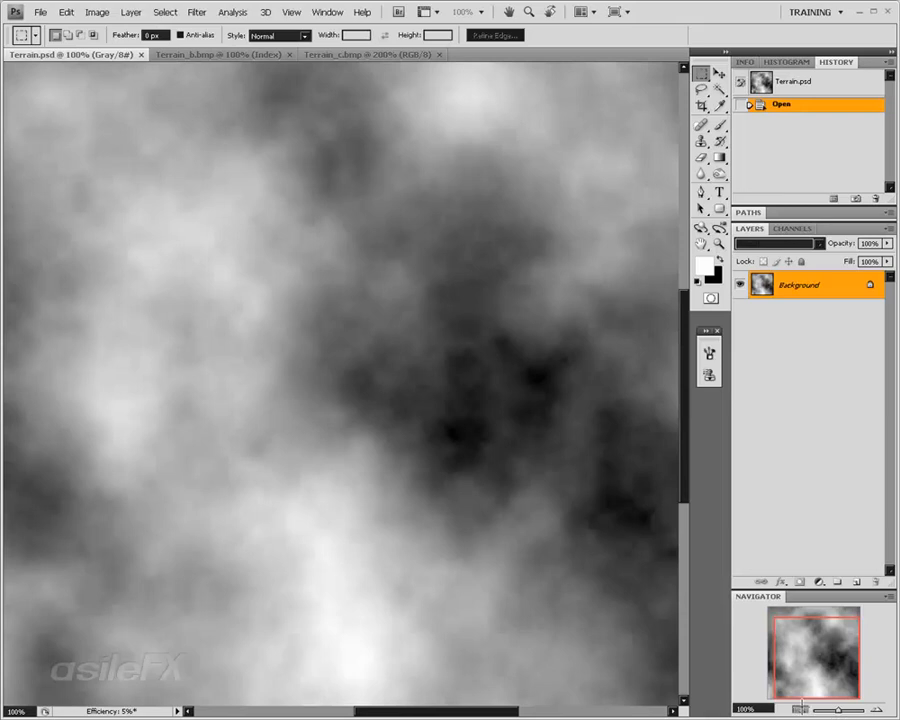
left_click(801, 711)
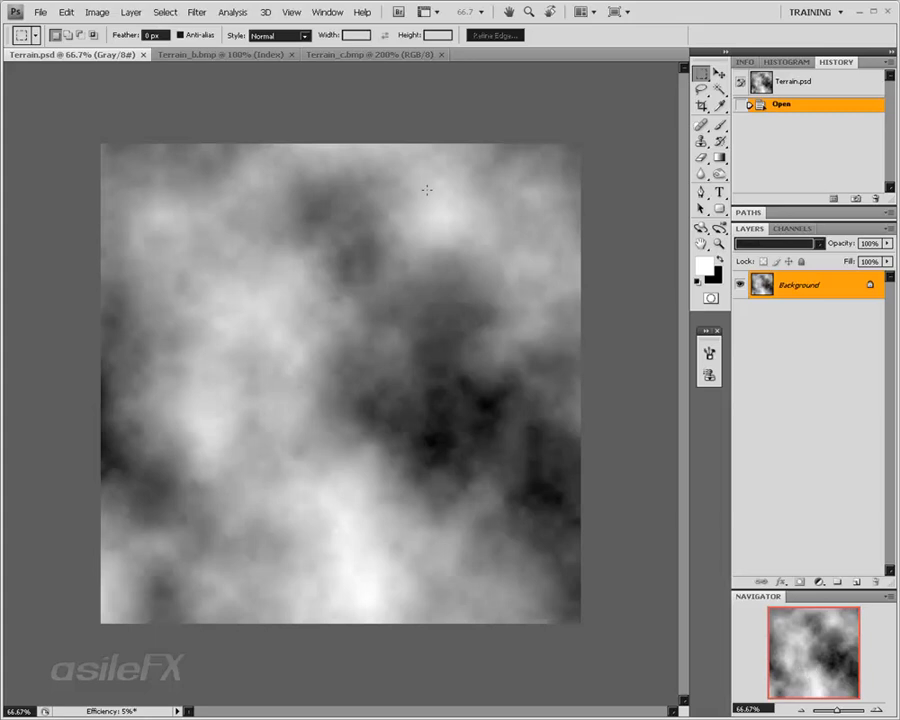
Examine the border strips and corners of the color map Terrain_c.bmp at 300% magnification
left_click(375, 54)
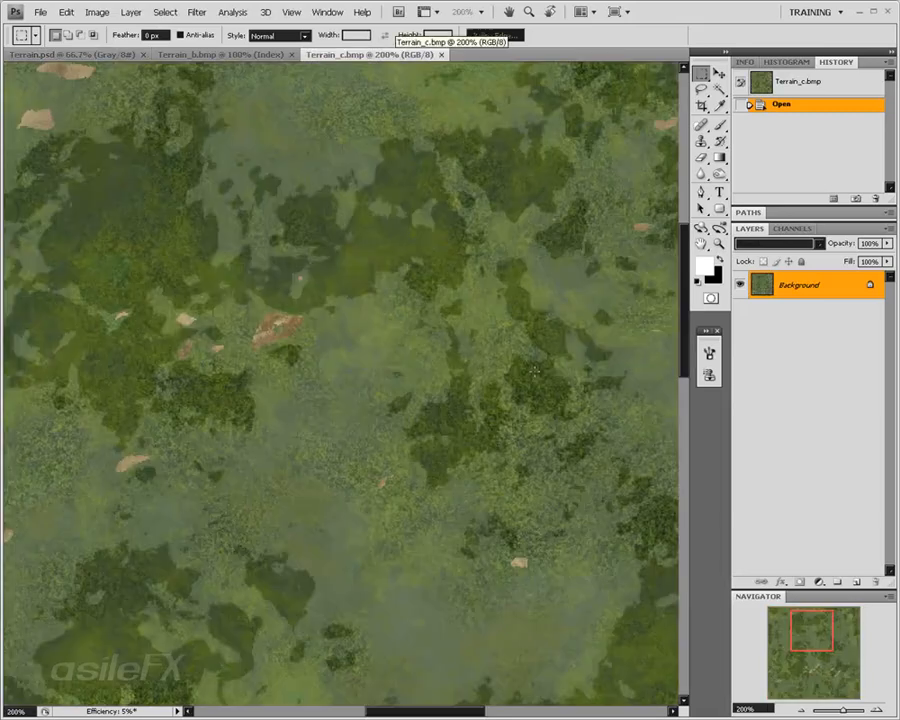
left_click_drag(807, 627, 855, 676)
left_click(801, 710)
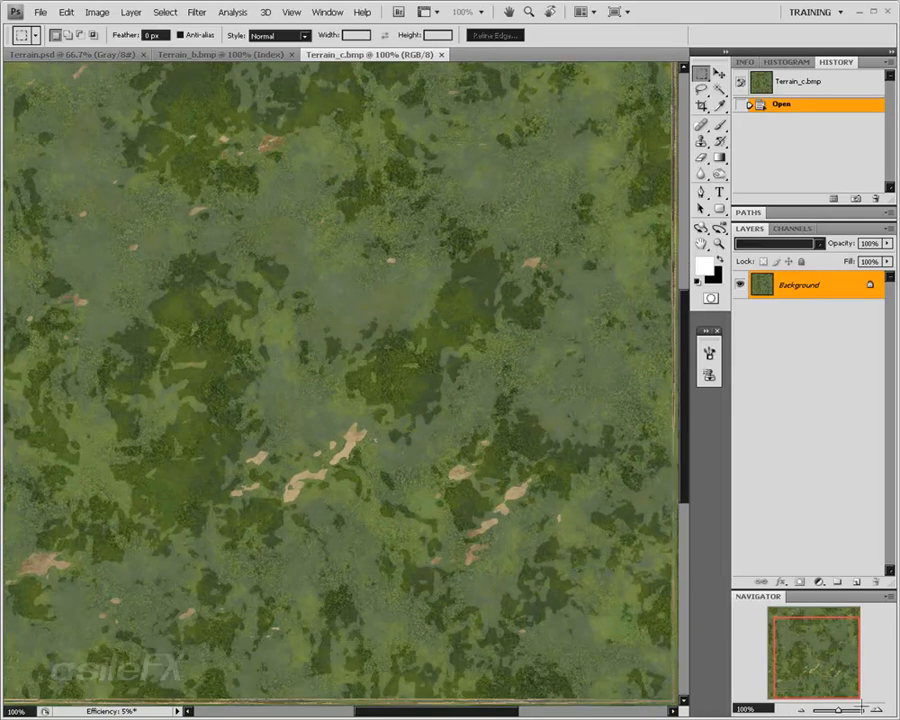
left_click(876, 709)
left_click(876, 709)
left_click_drag(812, 658, 870, 698)
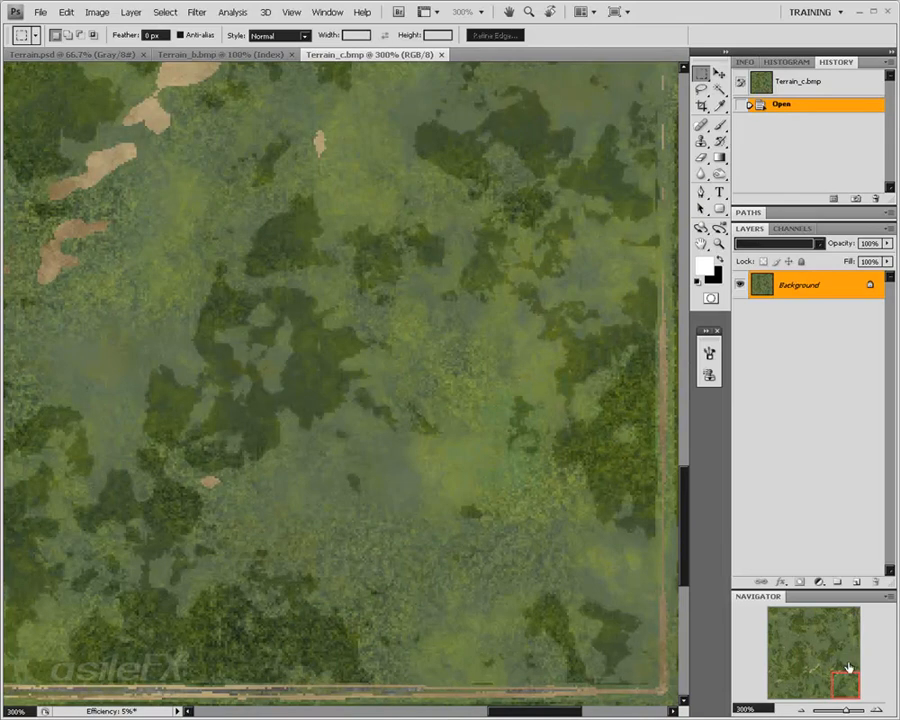
left_click_drag(846, 675, 766, 688)
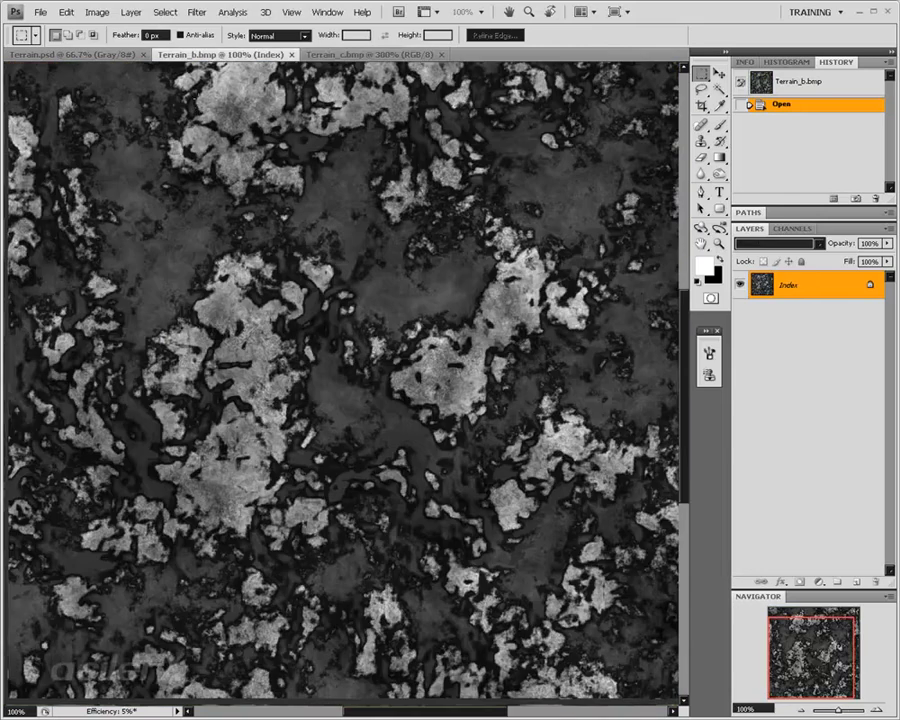
Compare the bump map Terrain_b.bmp, the height map Terrain.psd and the upper-left corner of the color map Terrain_c.bmp
left_click(200, 54)
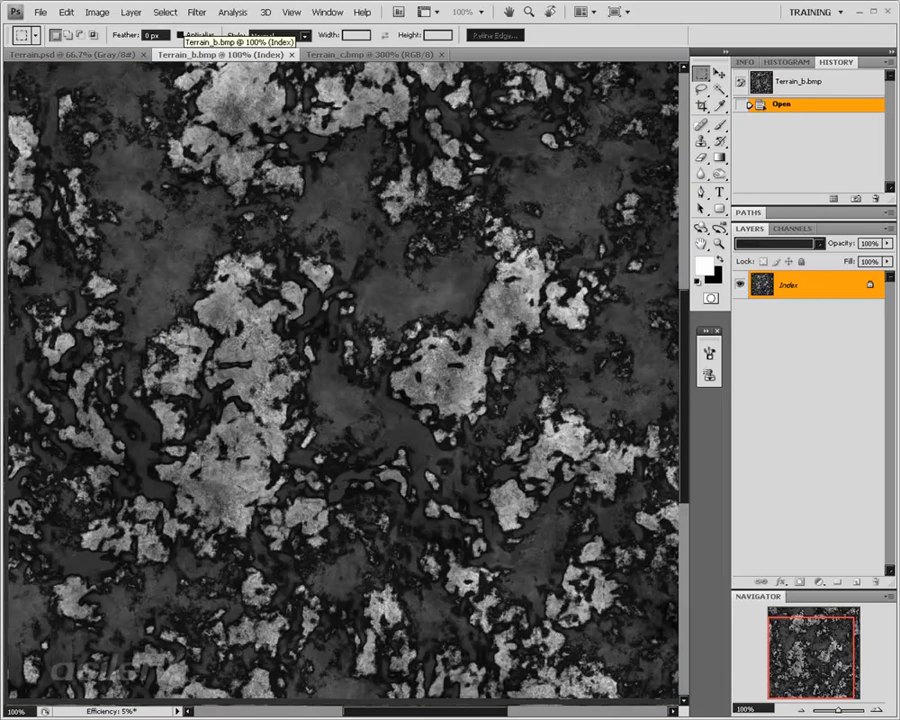
left_click(95, 56)
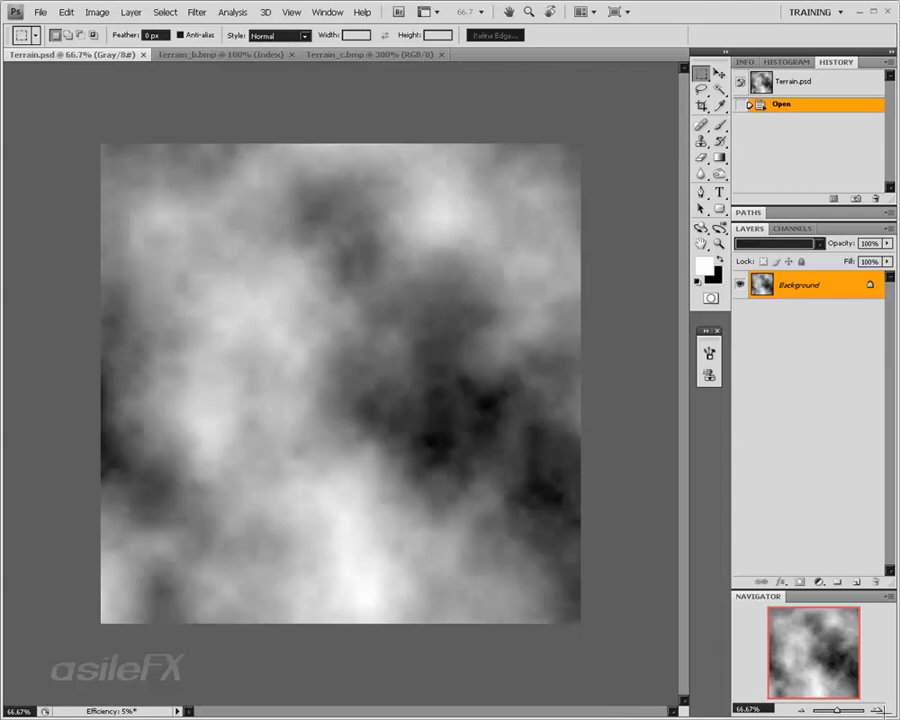
left_click(876, 708)
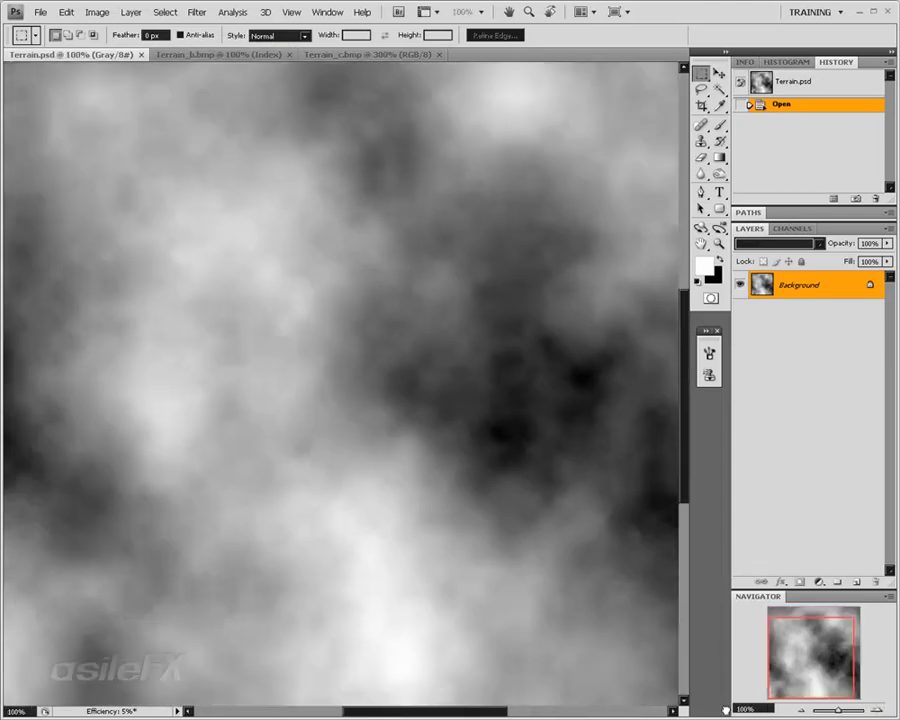
left_click(195, 55)
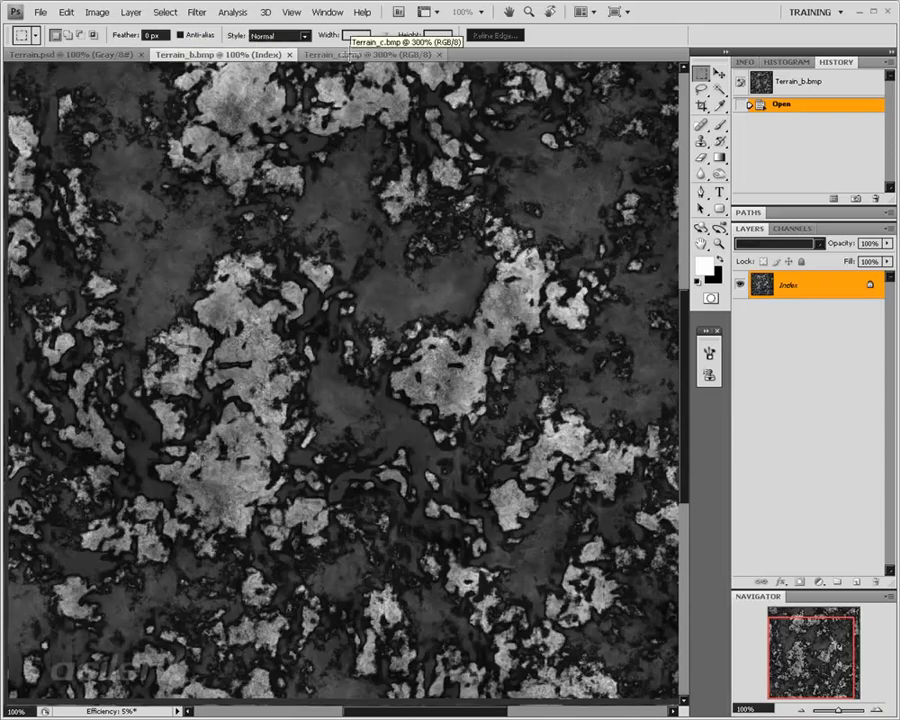
left_click(368, 55)
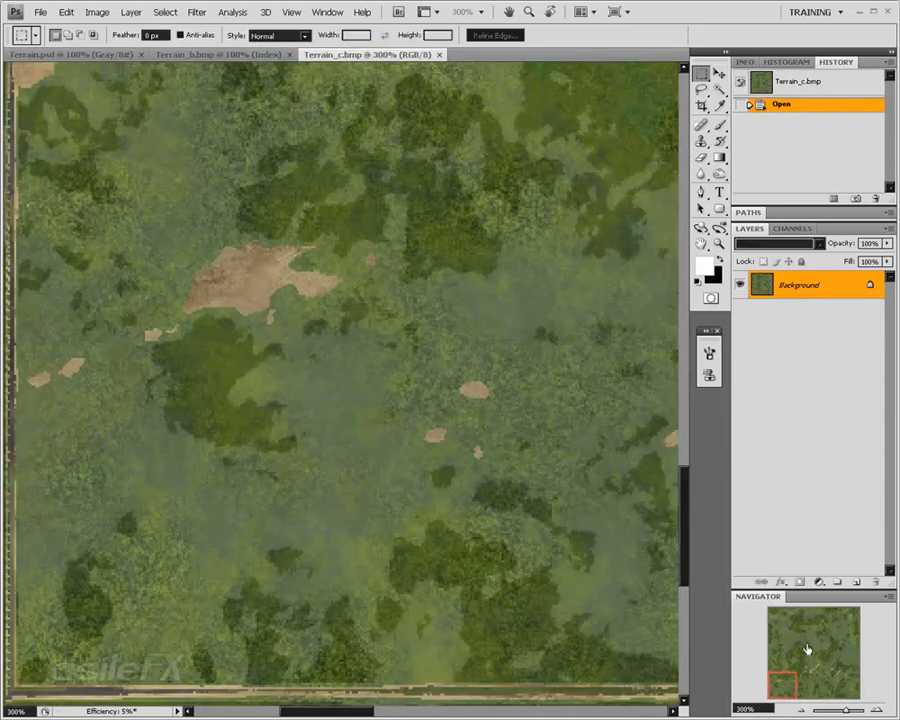
left_click_drag(791, 678, 753, 595)
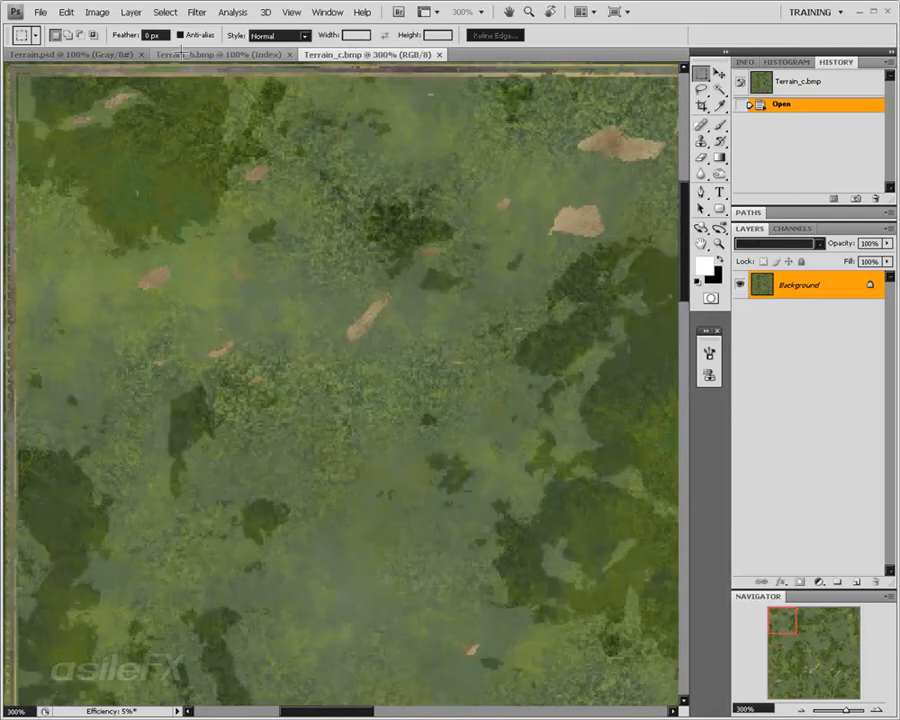
left_click(222, 55)
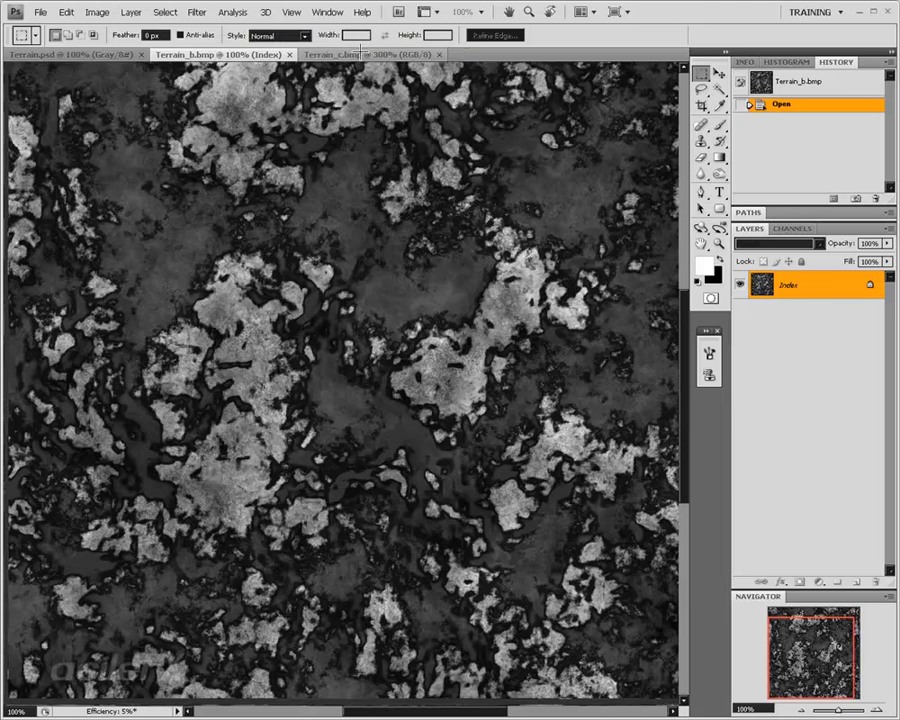
left_click(332, 55)
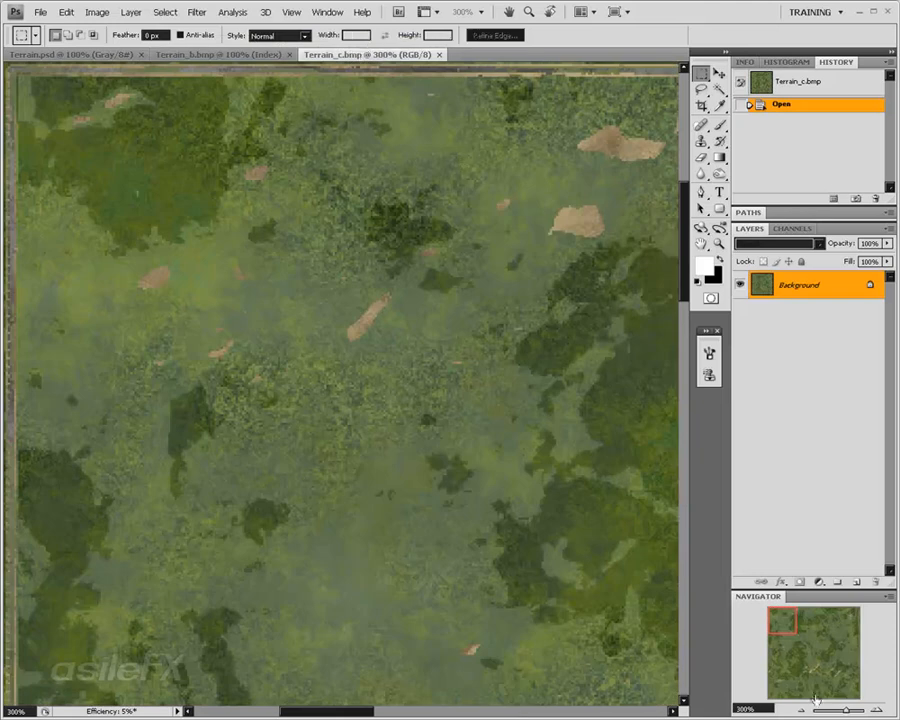
Compare the color map Terrain_c.bmp with the bump map Terrain_b.bmp at 100% magnification, alternating between the two images
key("ctrl+minus")
key("ctrl+minus")
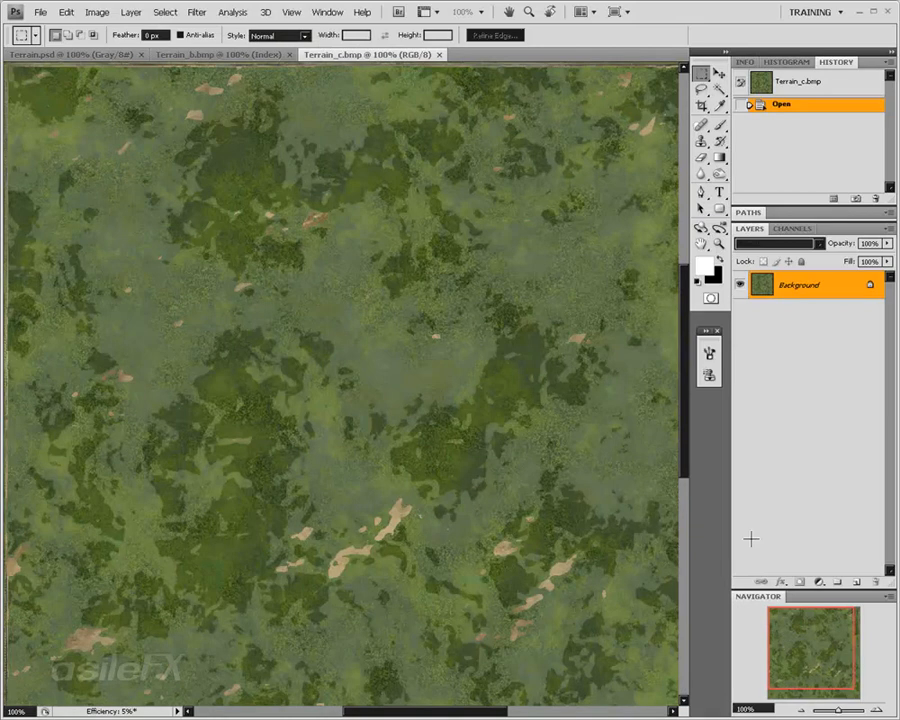
left_click(188, 54)
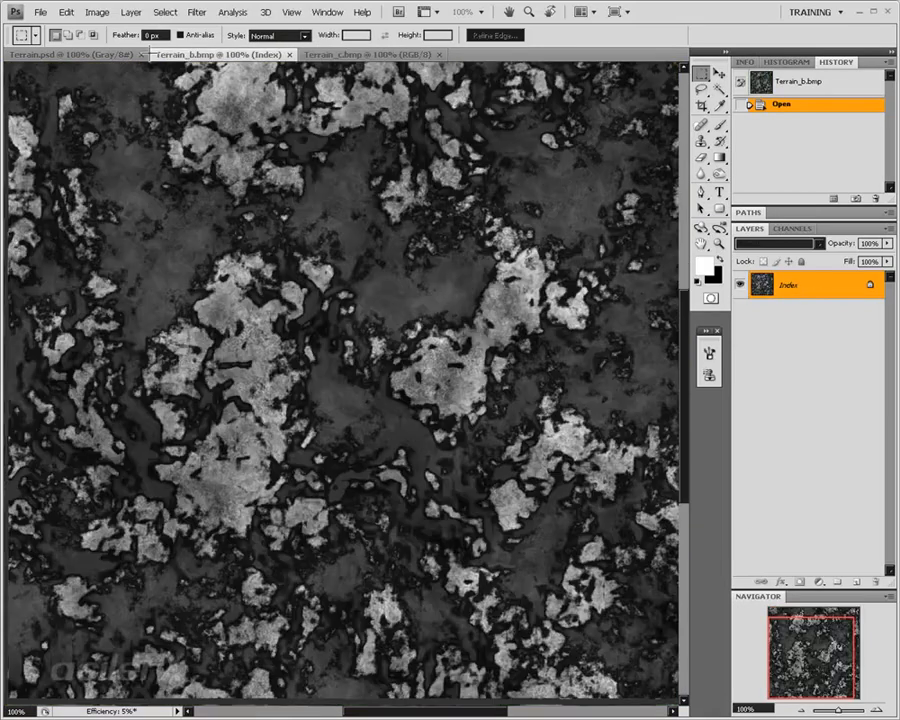
left_click(70, 54)
left_click(220, 54)
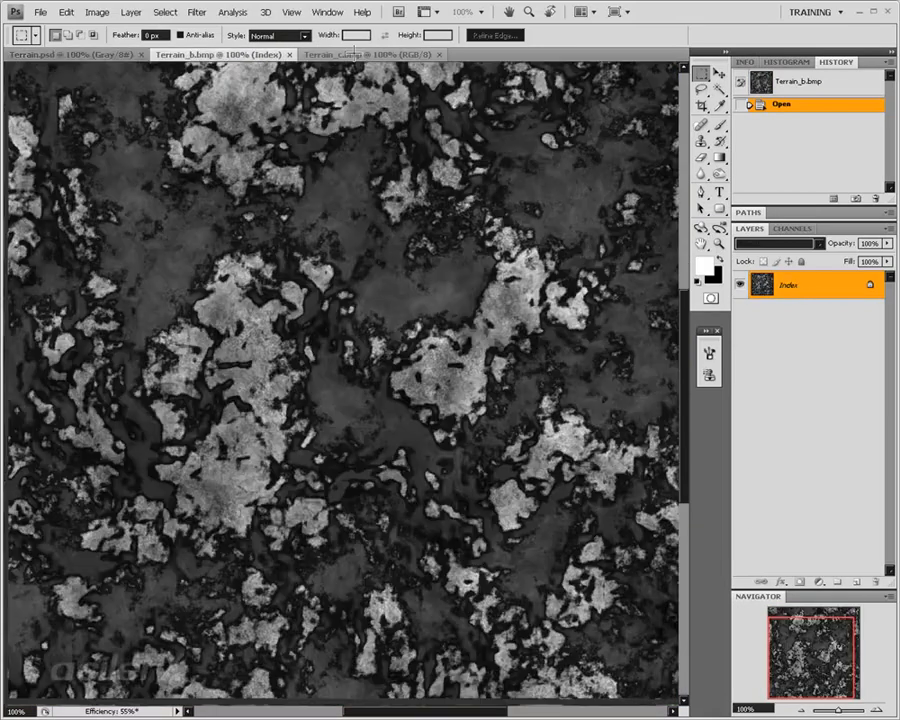
left_click(350, 54)
left_click(268, 54)
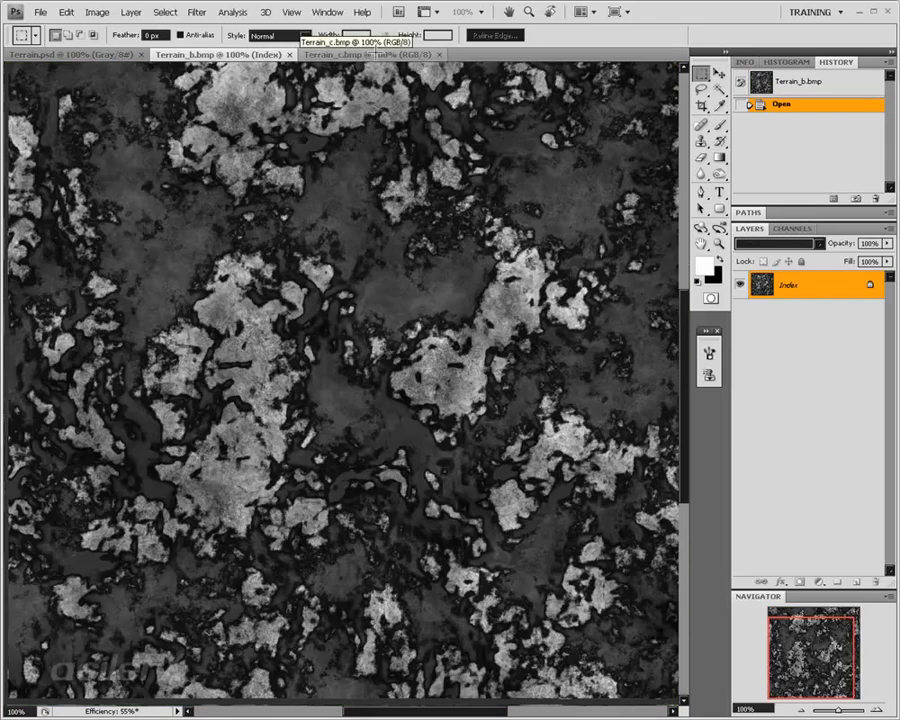
left_click(372, 54)
left_click(268, 54)
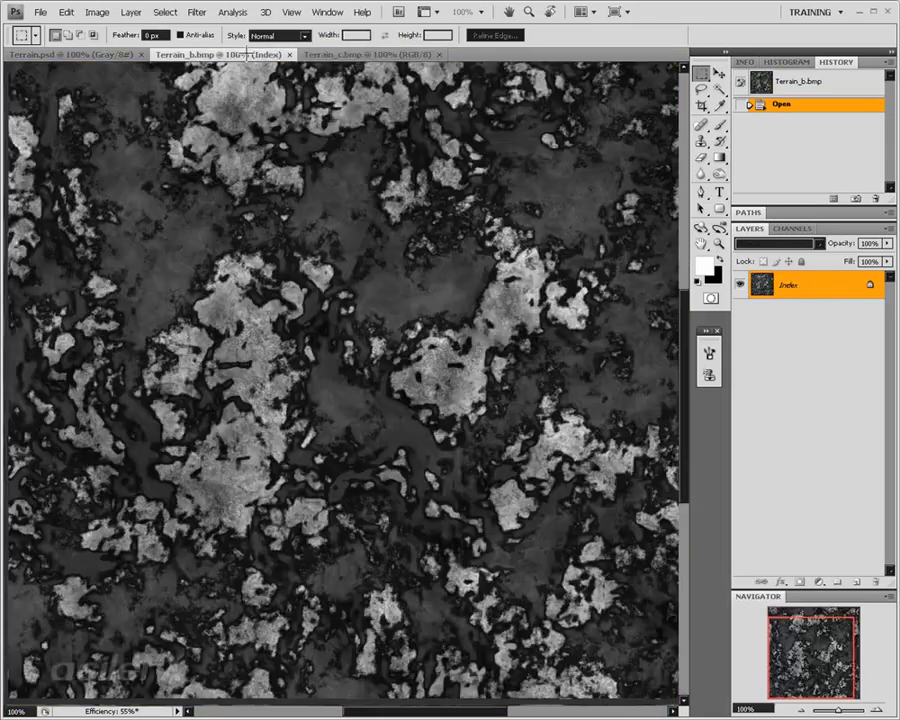
left_click(365, 54)
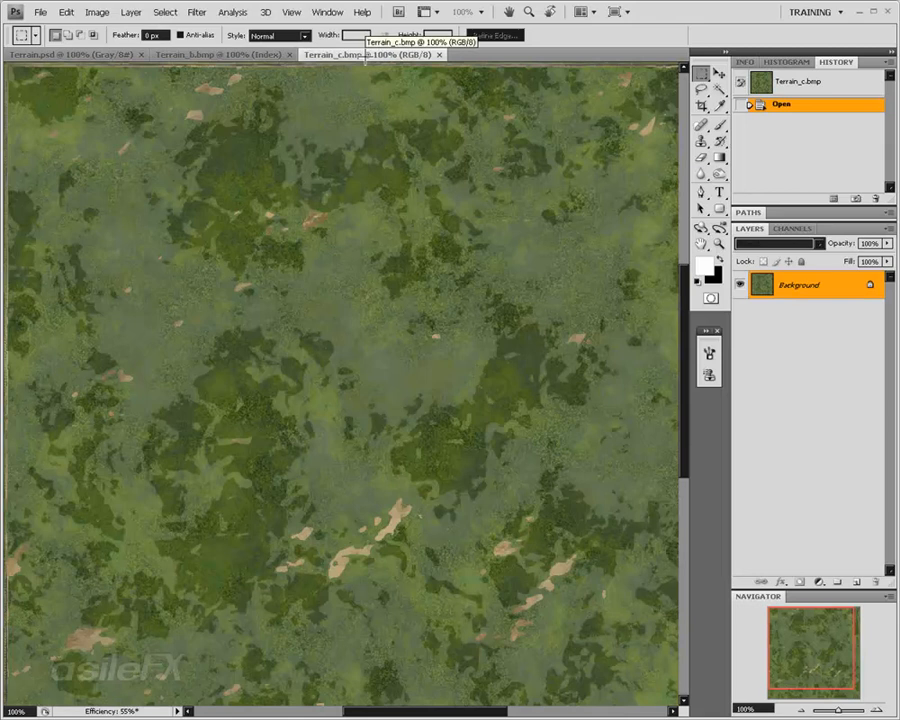
left_click(268, 54)
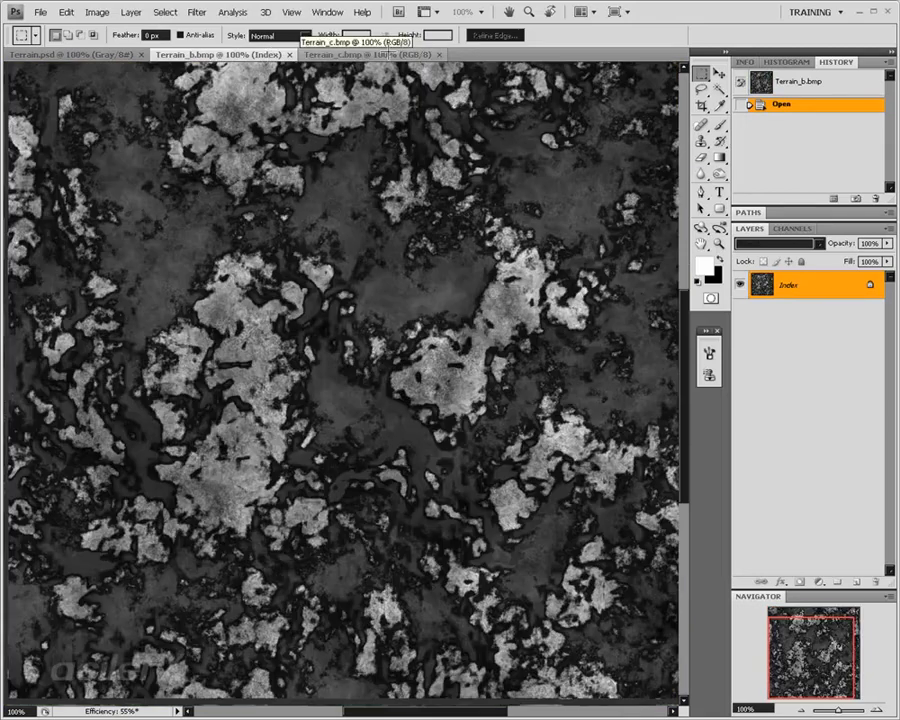
left_click(355, 54)
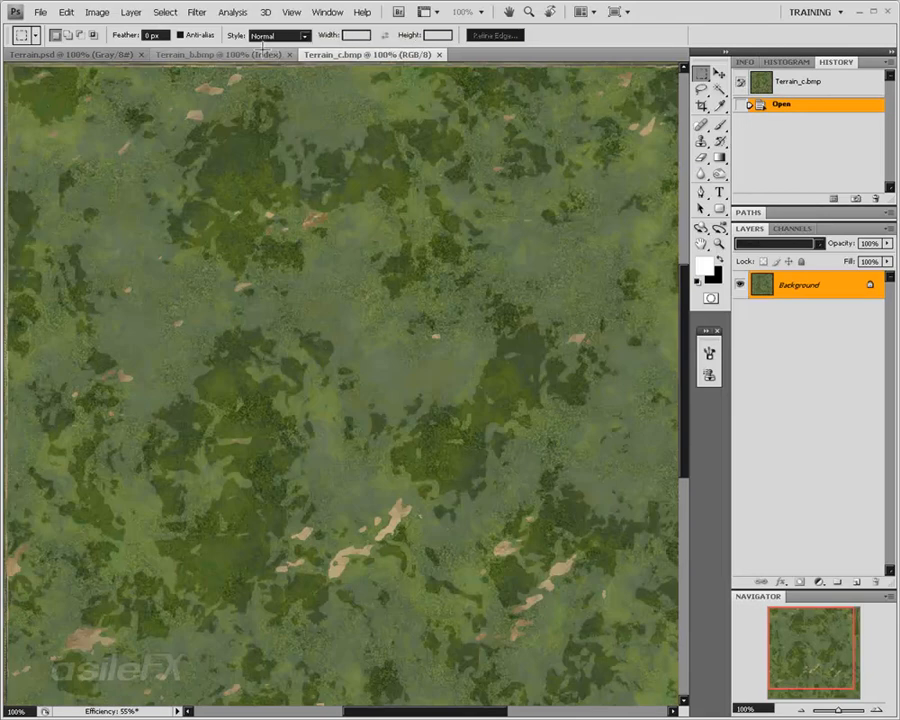
left_click(268, 54)
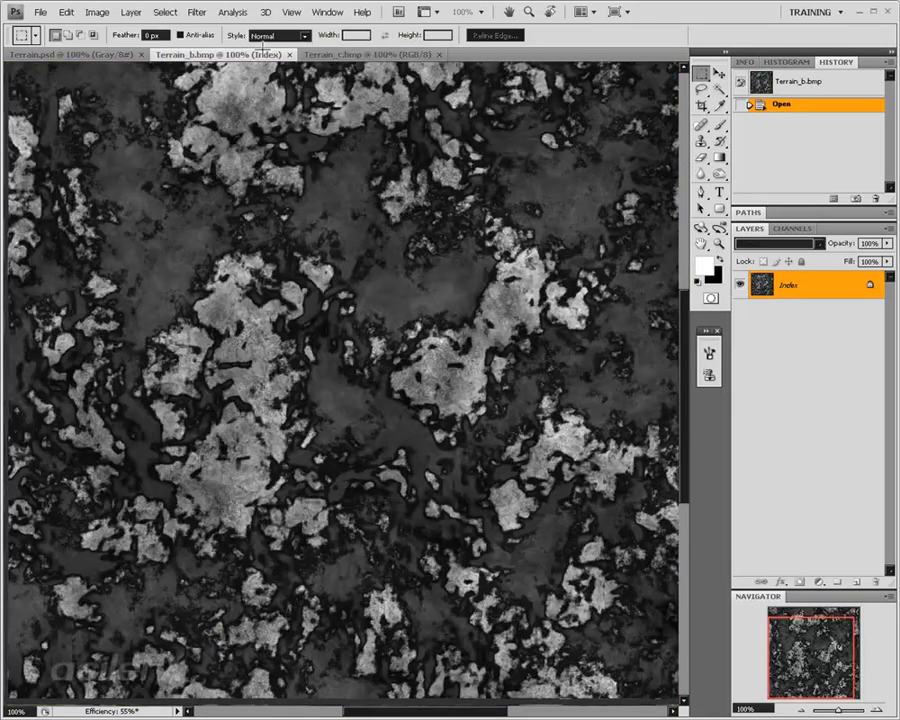
left_click(340, 54)
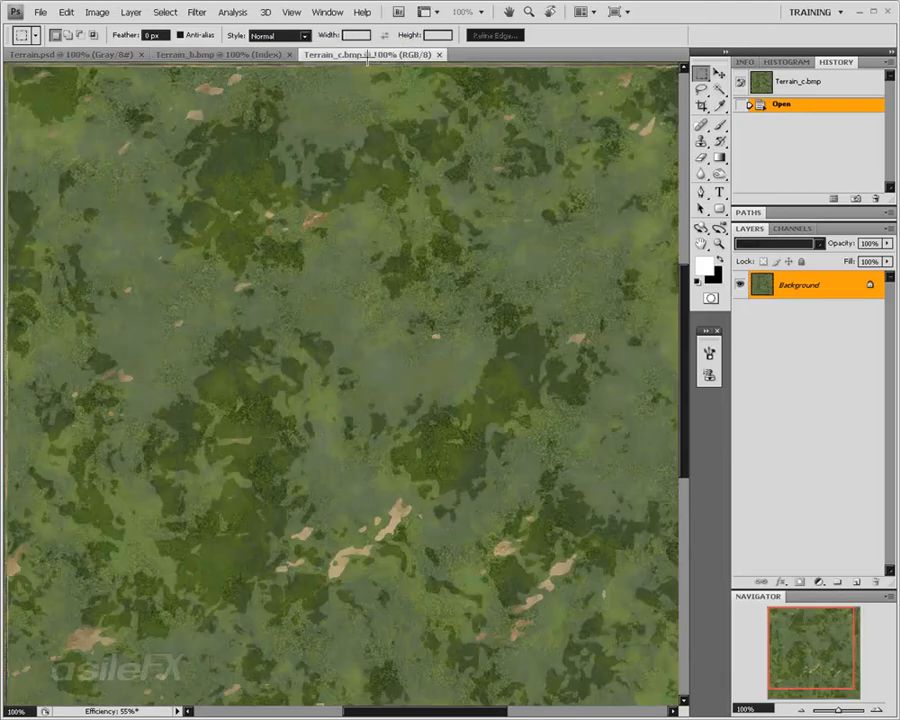
left_click(243, 54)
left_click(367, 54)
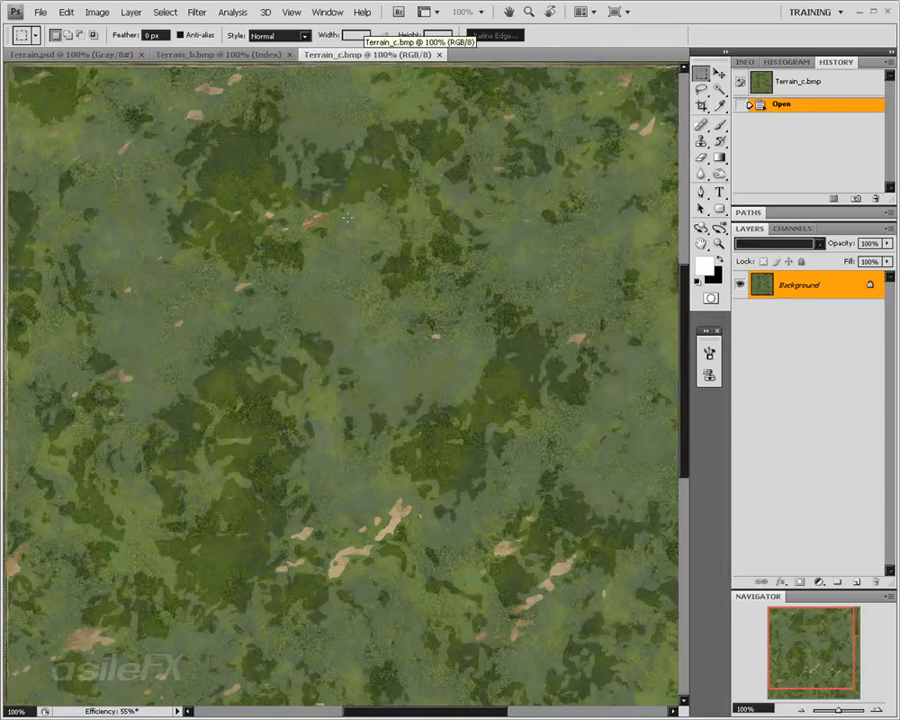
Copy the whole bump map Terrain_b.bmp and paste it into Terrain_c.bmp as a new layer above the color map
left_click_drag(792, 640, 770, 578)
key("ctrl+a")
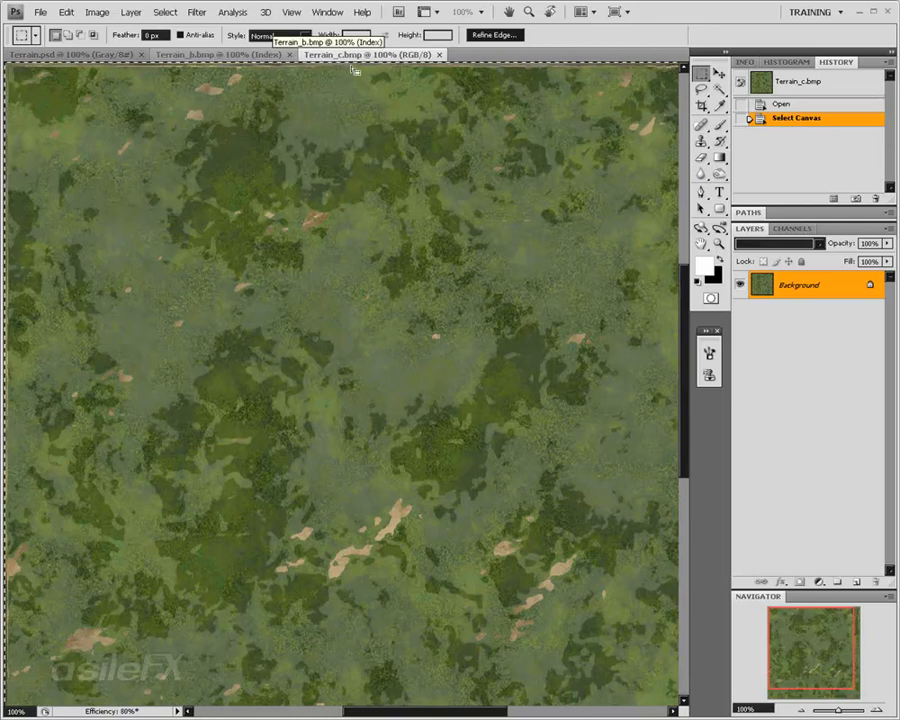
left_click(255, 53)
key("ctrl+a")
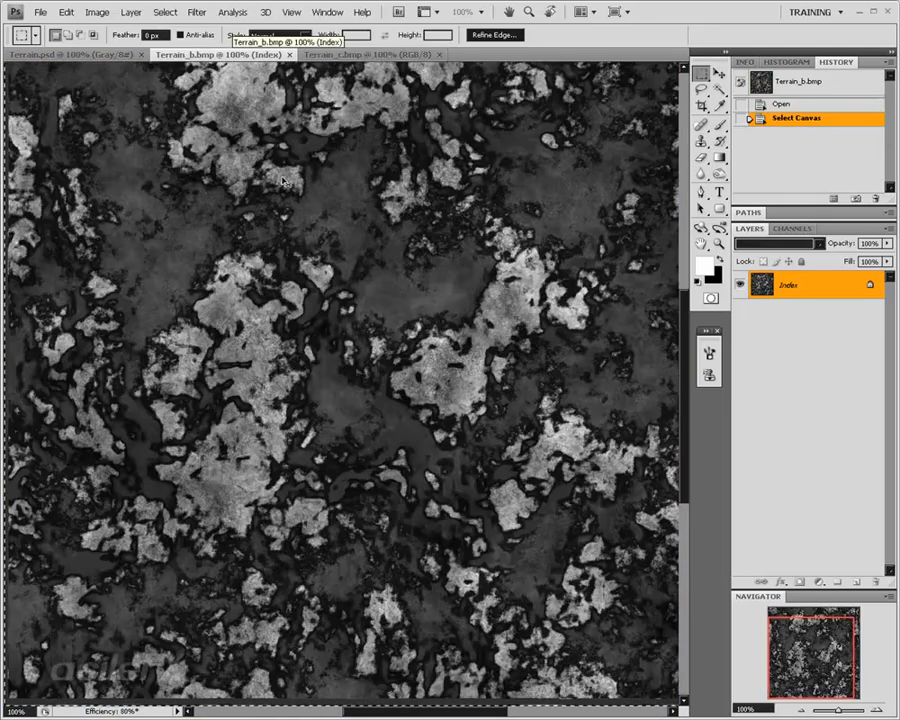
left_click(368, 54)
key("ctrl+v")
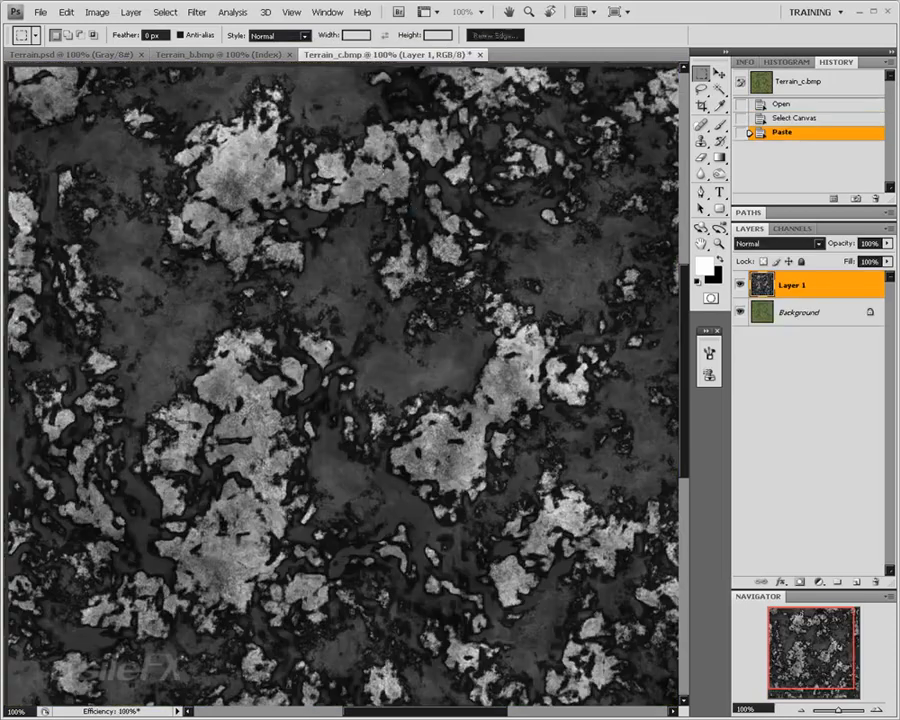
Compare the pasted bump layer with the color map beneath it by hiding and showing Layer 1, checking it against Terrain_b.bmp
left_click(739, 286)
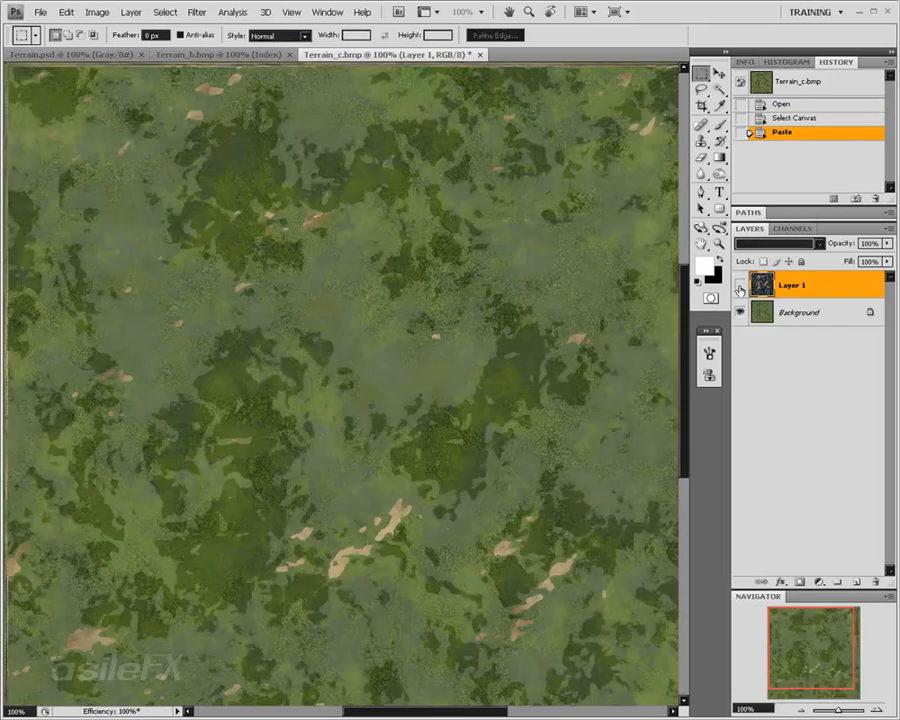
left_click(739, 286)
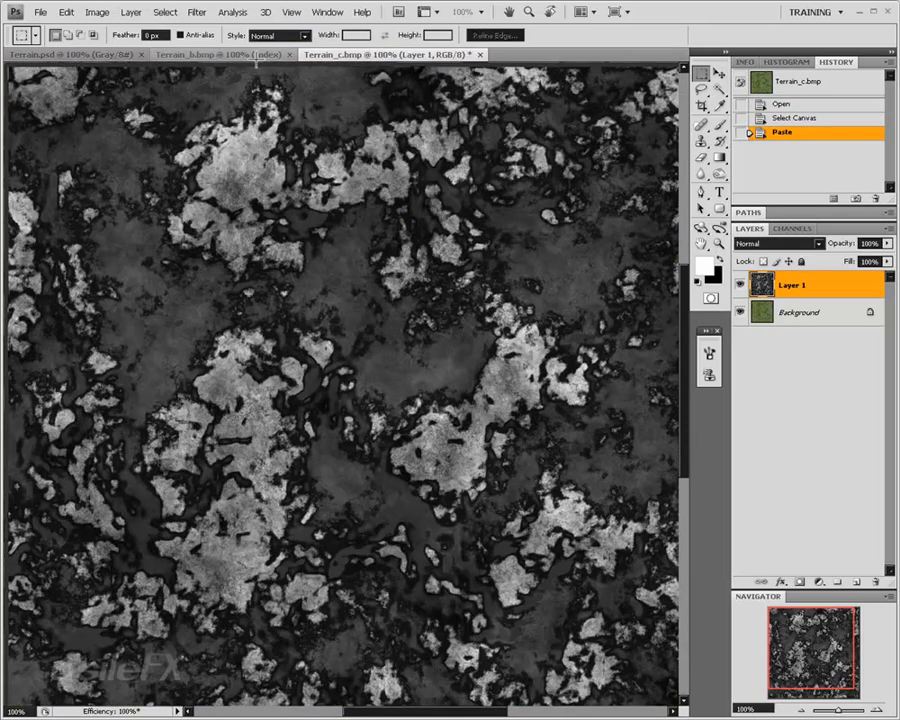
left_click(287, 54)
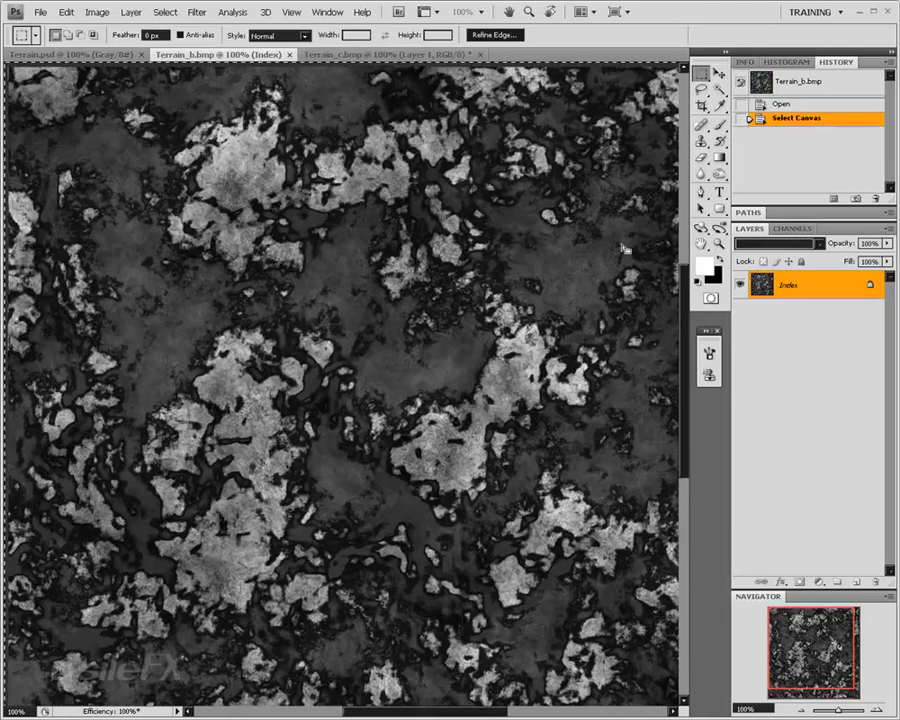
left_click(307, 50)
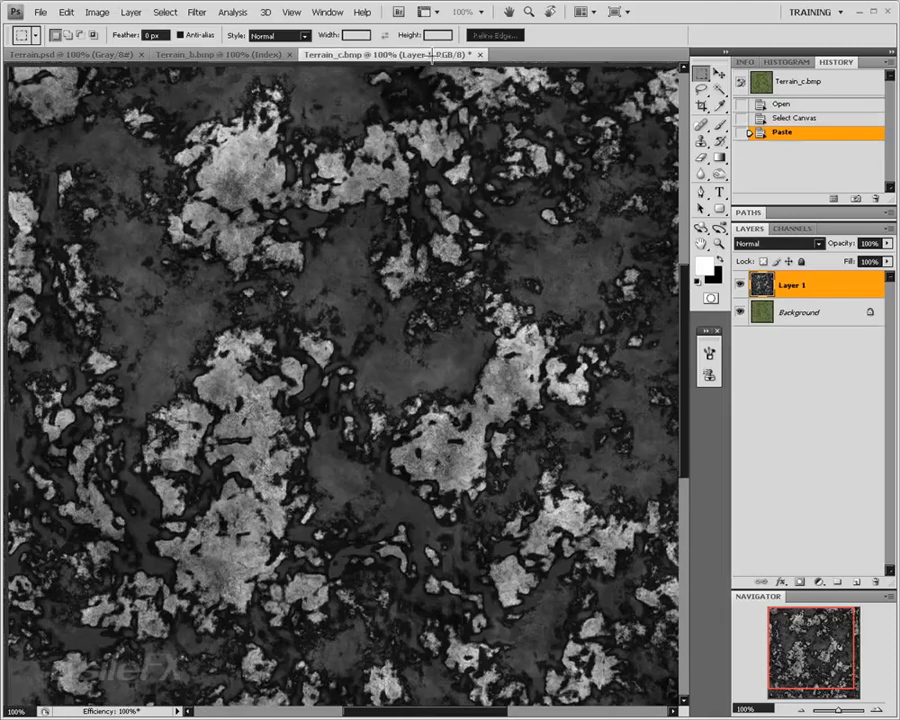
left_click_drag(813, 648, 803, 622)
left_click(740, 285)
left_click(740, 285)
left_click(740, 285)
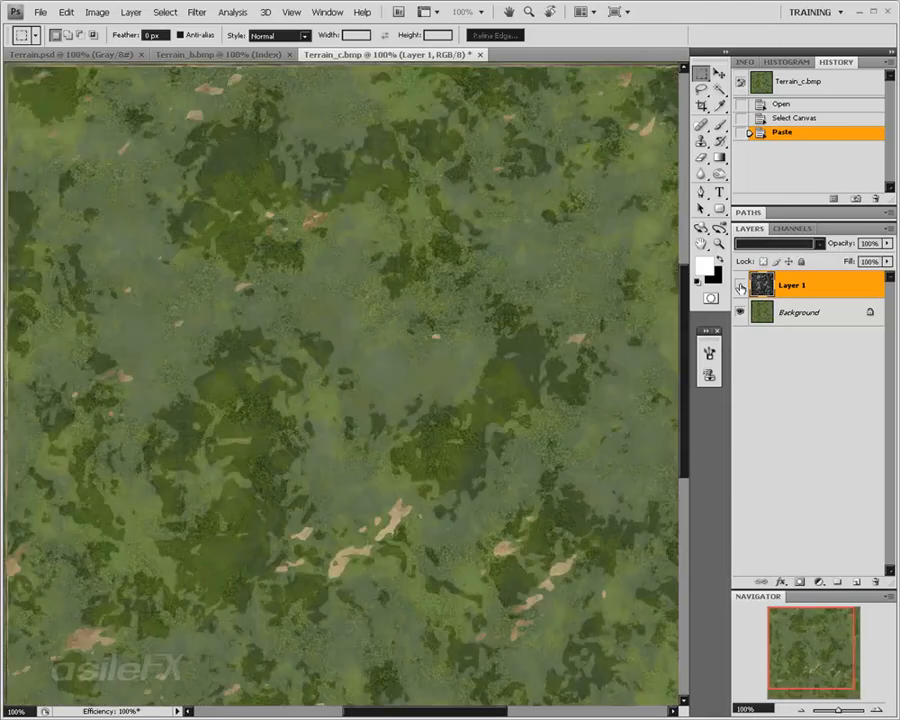
left_click(740, 285)
Examine the upper-left area of the bump layer at 200%, then compare it with the color map at 100%
left_click(876, 708)
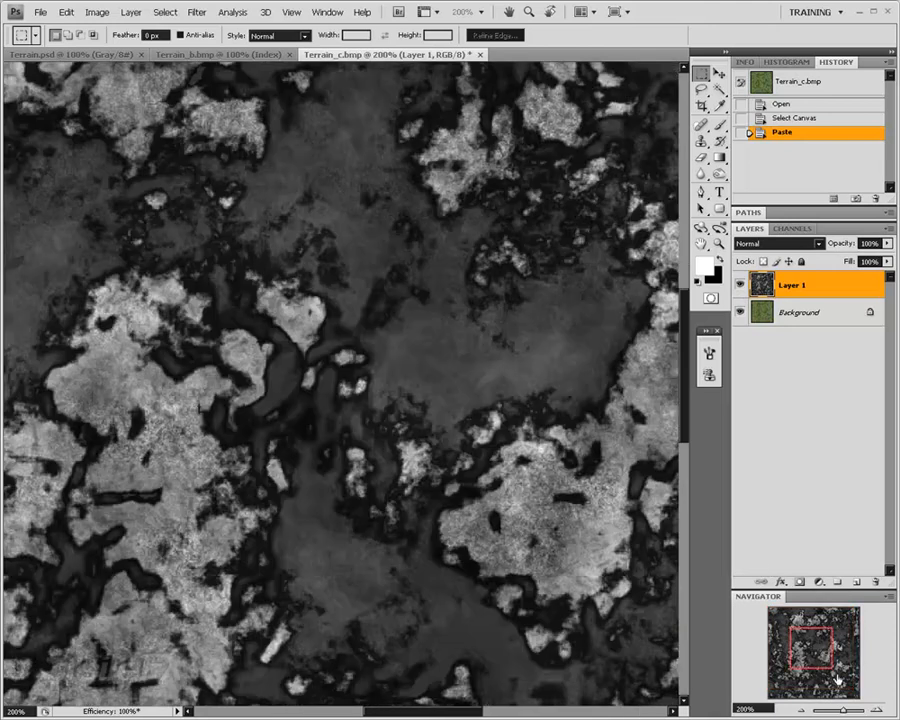
left_click_drag(836, 680, 786, 592)
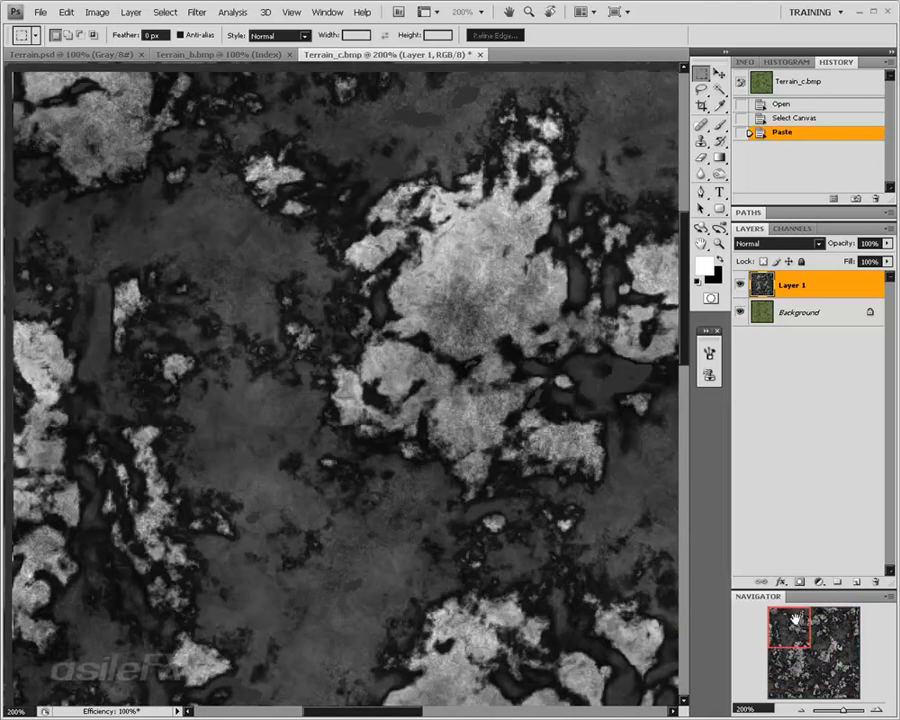
mouse_move(788, 633)
left_mouse_down()
mouse_move(866, 672)
mouse_move(799, 620)
left_mouse_up()
left_click(801, 709)
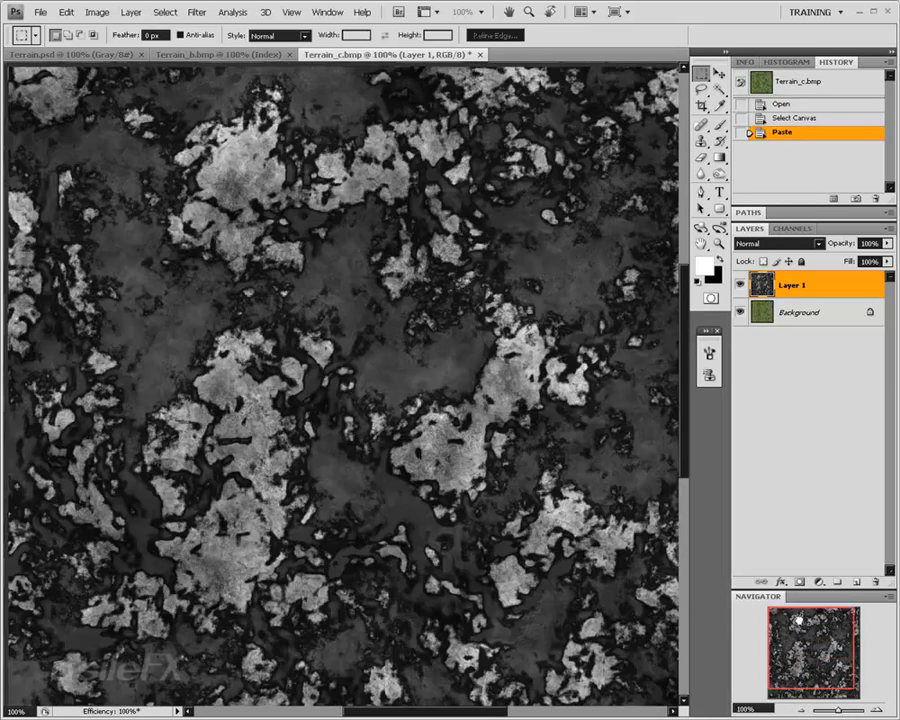
left_click(740, 288)
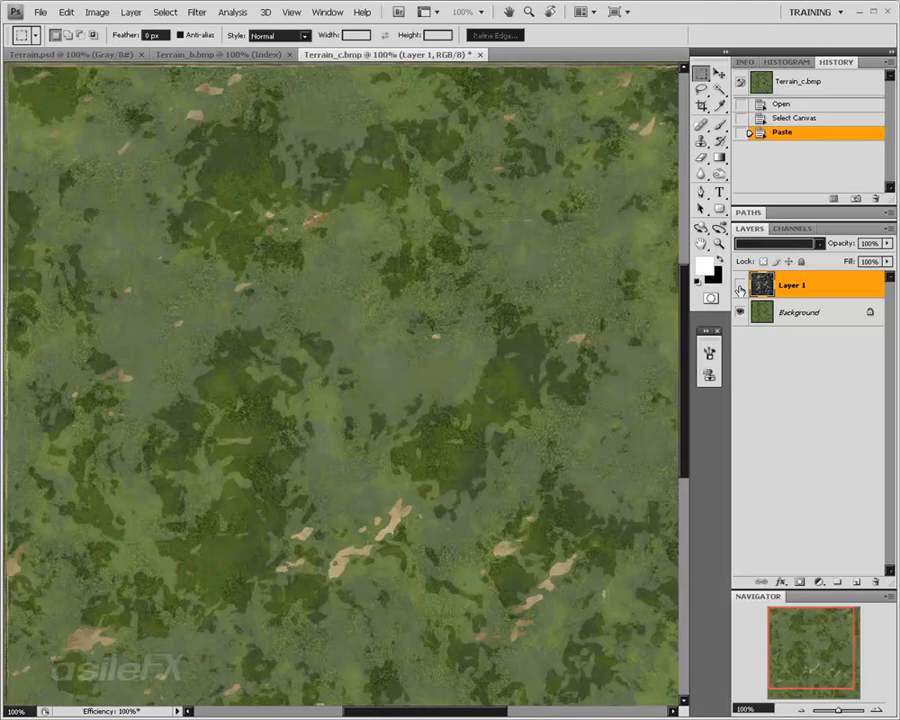
left_click(740, 288)
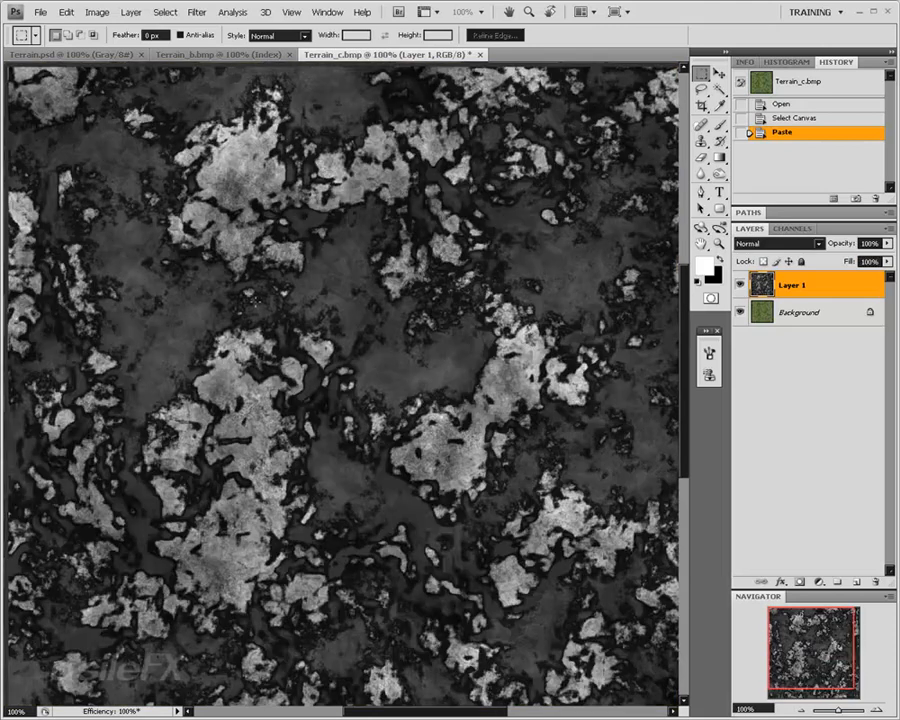
left_click(740, 287)
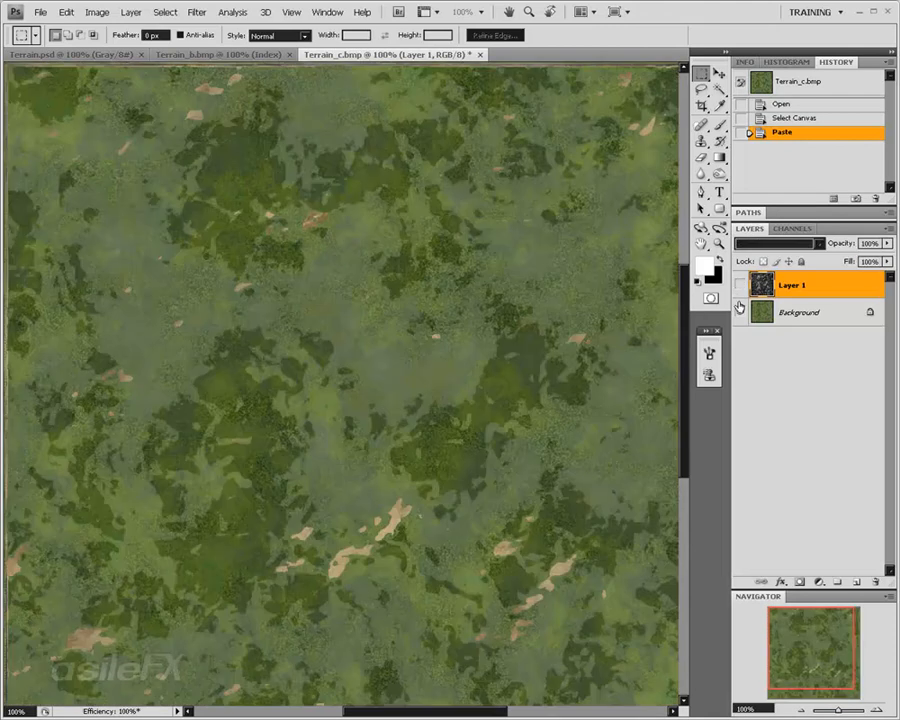
left_click(740, 286)
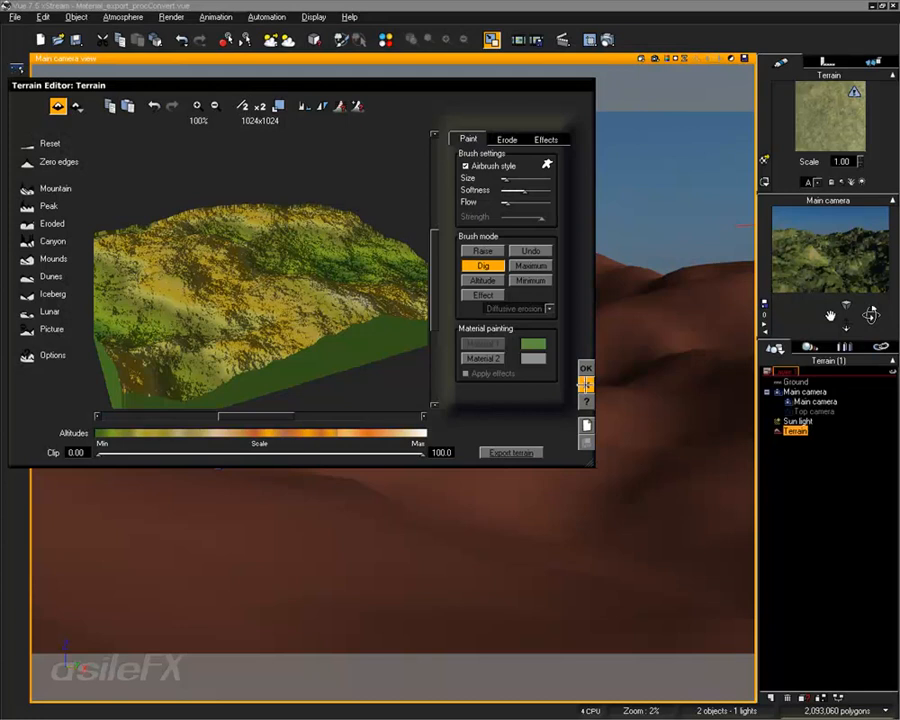
Switch to Vue, accept the Terrain Editor and open the scene Material_export_proc.vue
left_click(585, 367)
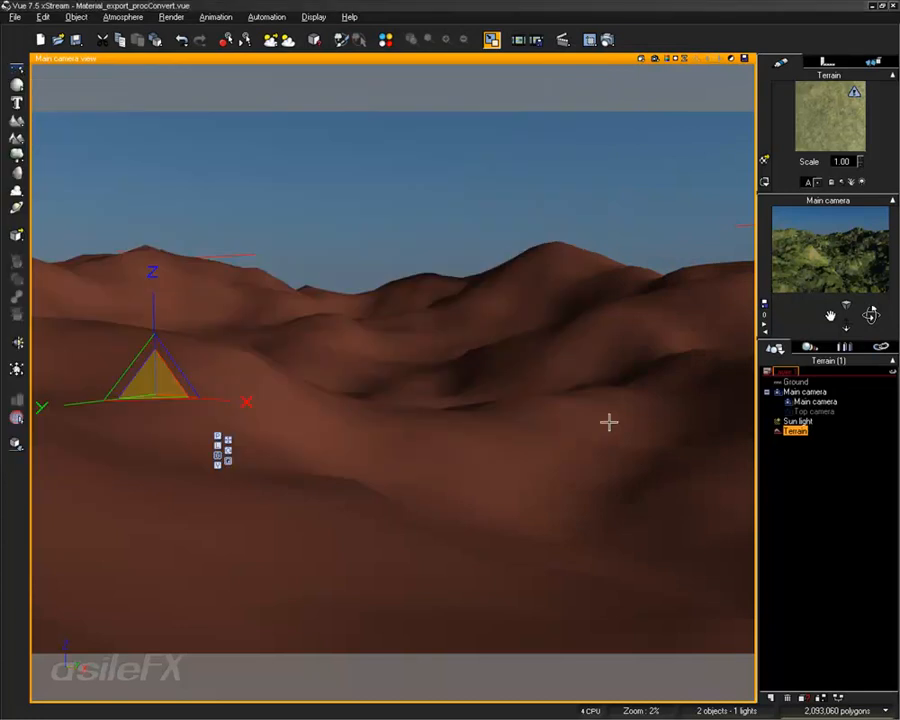
left_click(824, 505)
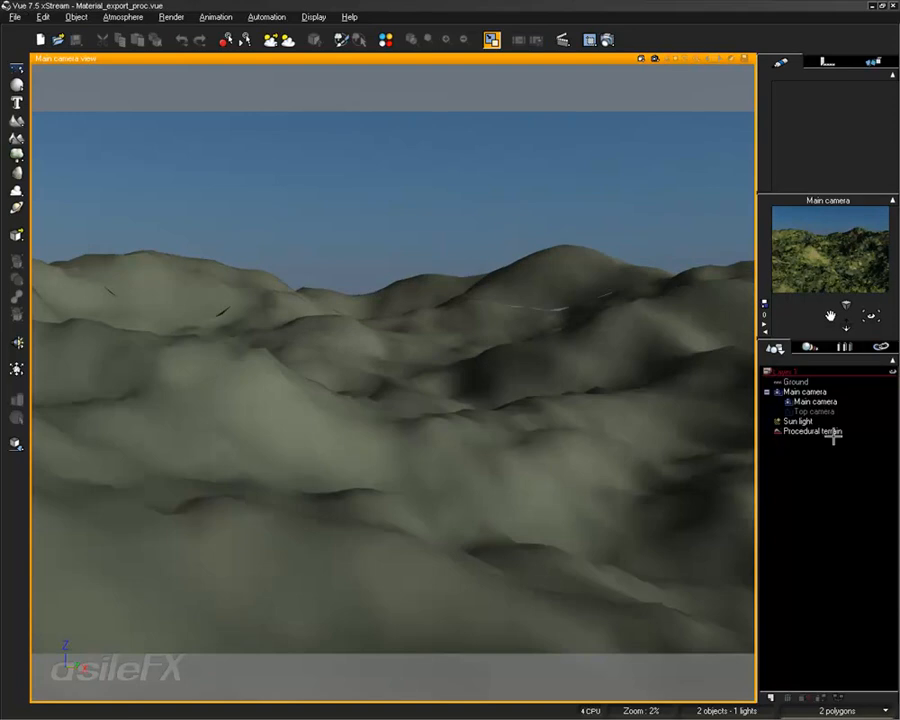
Reset the procedural terrain's layered material to the default simple material
left_click(822, 436)
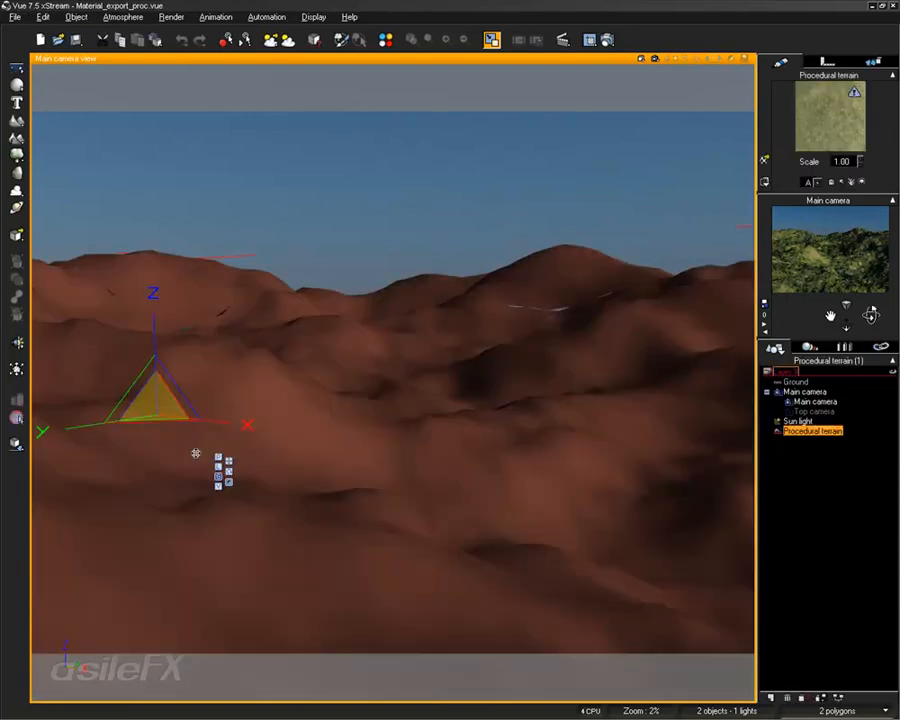
right_click(830, 105)
left_click(786, 157)
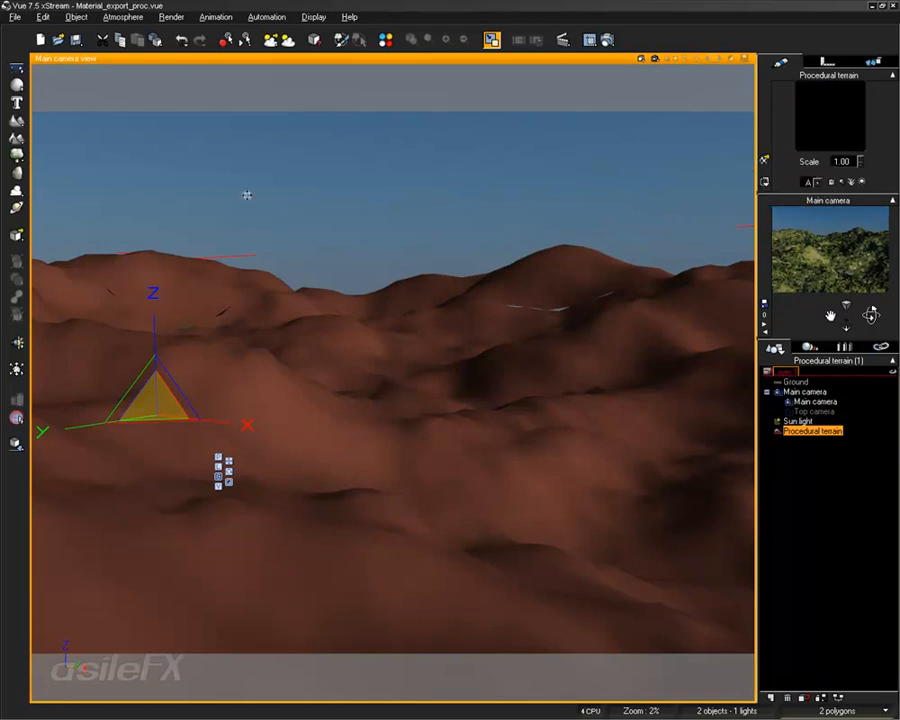
Open the terrain material's color production function for editing and delete the constant, Filter and Color map nodes
double_click(819, 110)
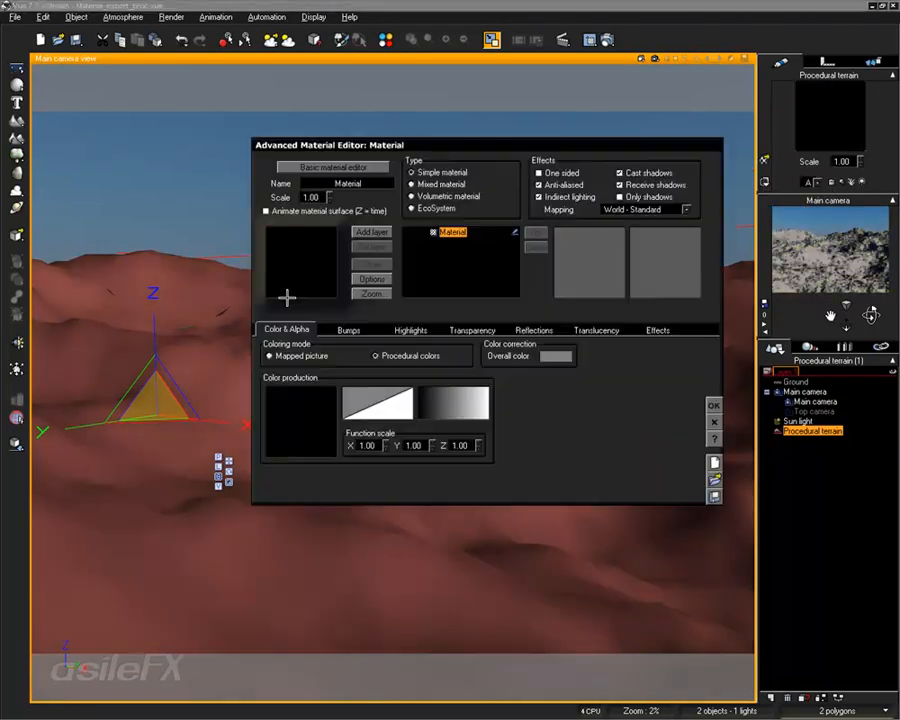
right_click(318, 403)
left_click(345, 408)
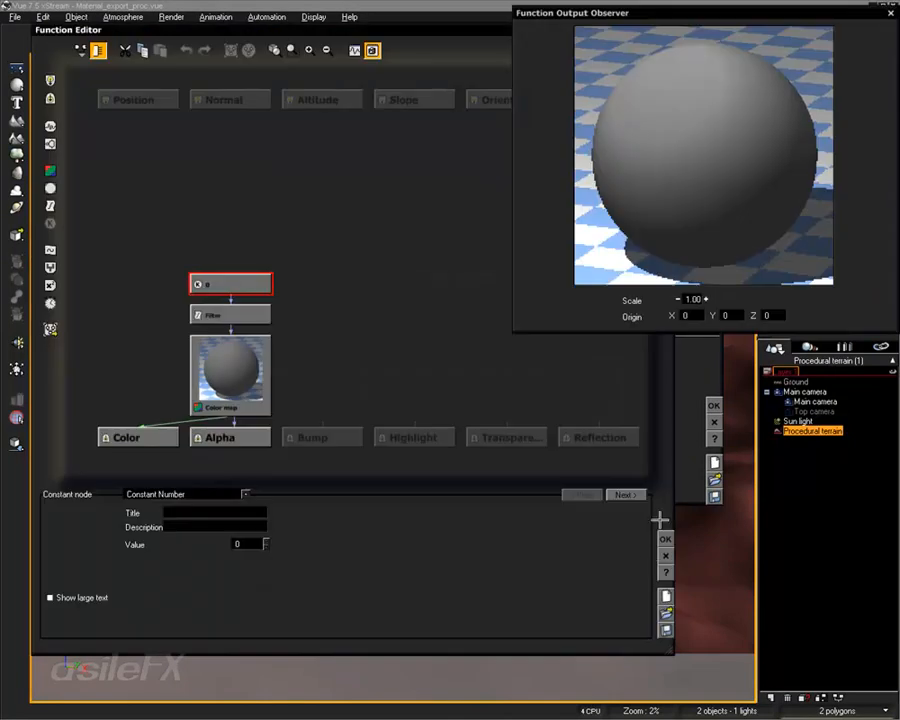
left_click_drag(410, 240, 442, 235)
left_click_drag(285, 262, 126, 392)
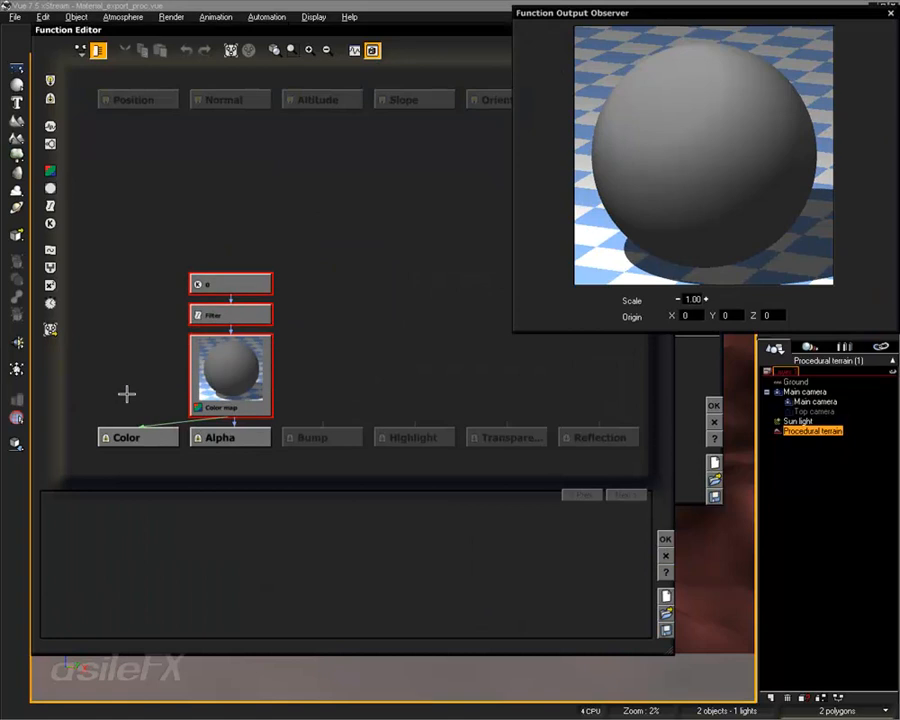
key("Delete")
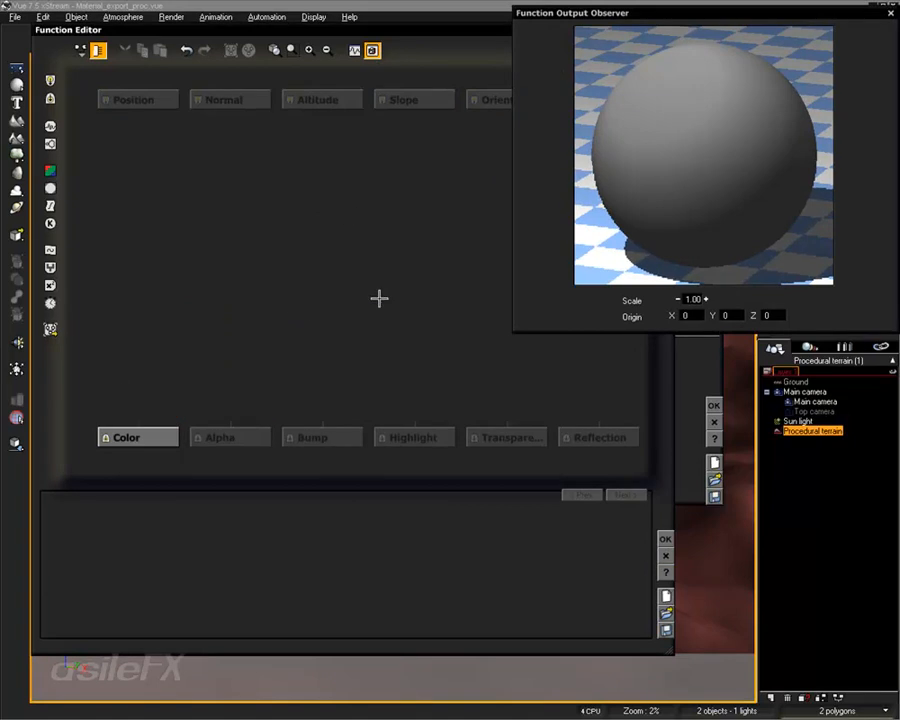
Add a Projected Texture Map node to the empty function graph and place it above the Alpha output
left_click(285, 282)
left_click(51, 188)
left_click_drag(290, 297, 229, 297)
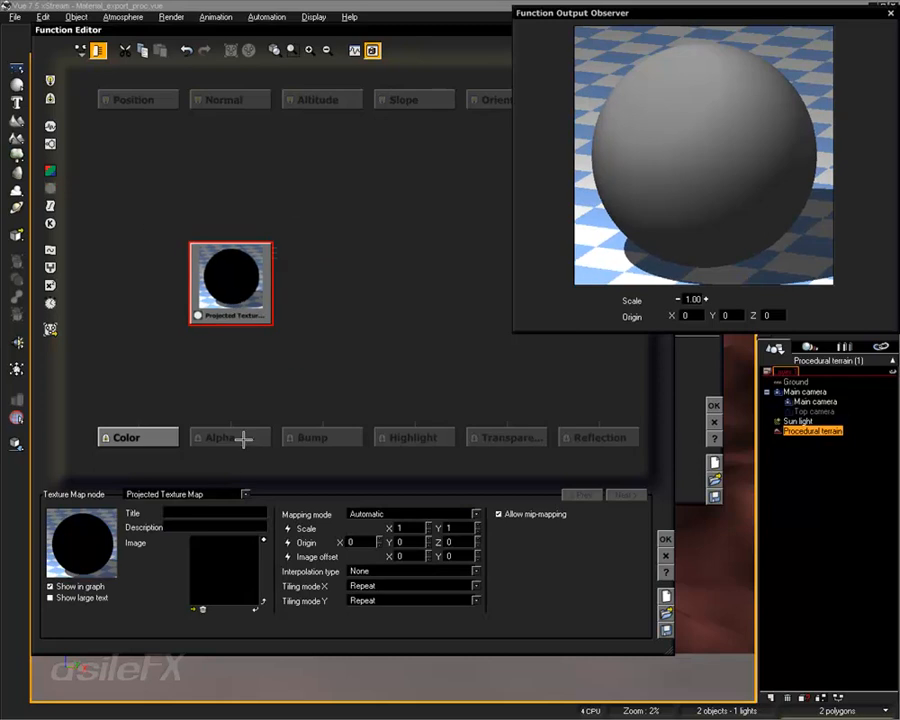
Set the texture map node's mapping mode to Flat (vertical) and load the image Terrain_c from the MaterialCondensing folder
left_click(395, 514)
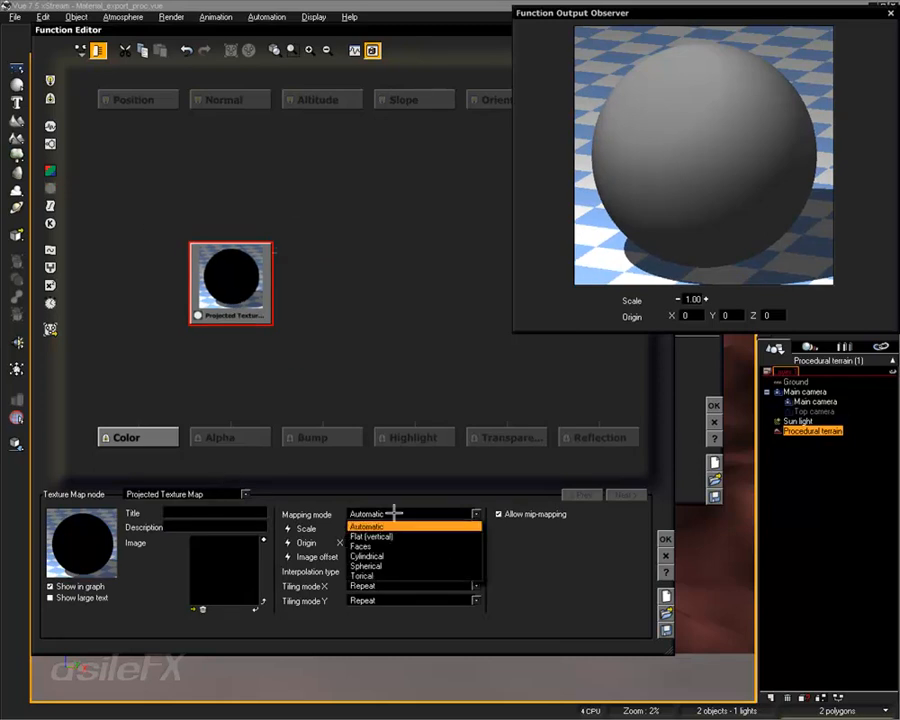
left_click(372, 536)
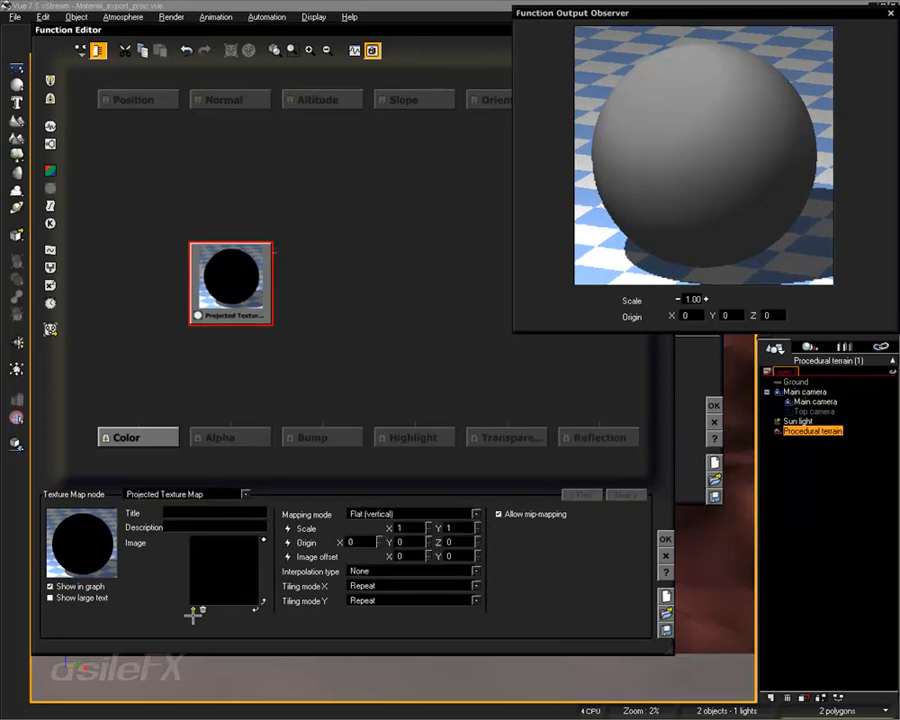
left_click(194, 608)
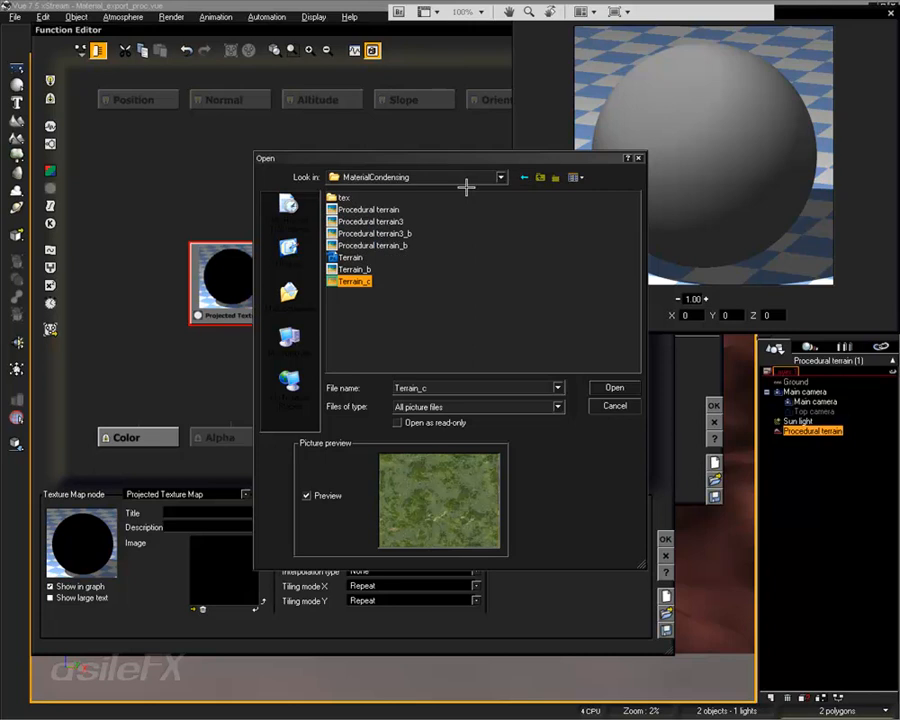
left_click(611, 388)
Add a second Projected Texture Map node beside the first and load the image Terrain_b into it
left_click(345, 251)
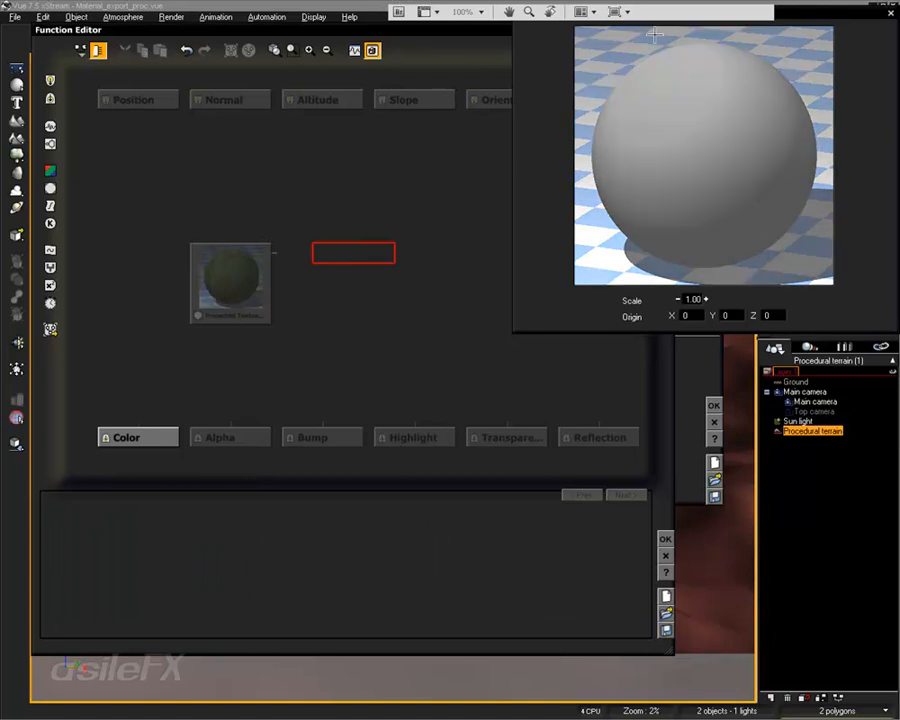
left_click_drag(808, 11, 788, 16)
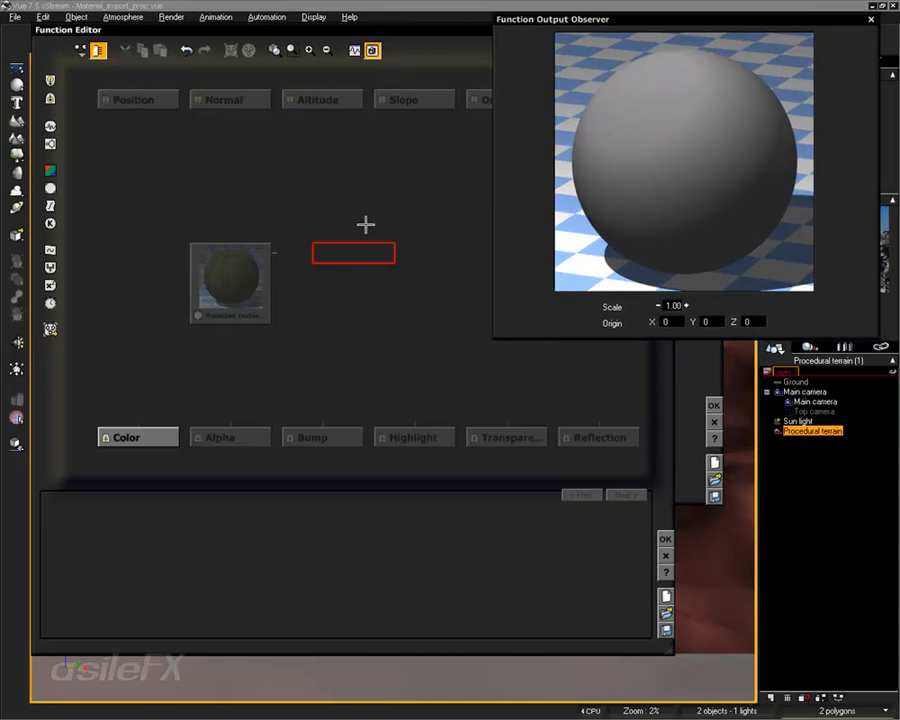
left_click(257, 264)
left_click(316, 276)
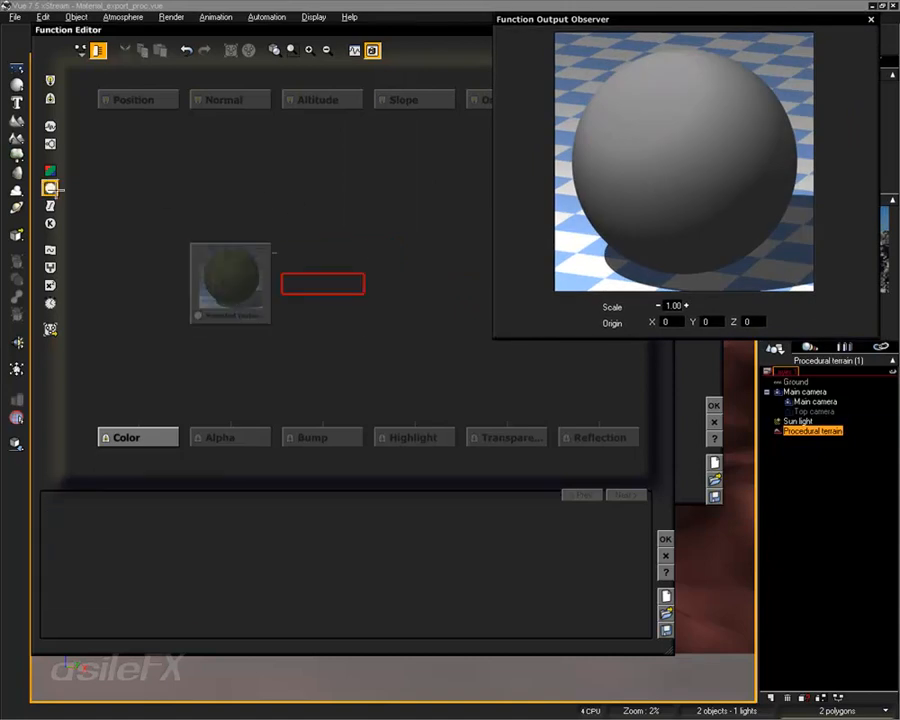
left_click(53, 189)
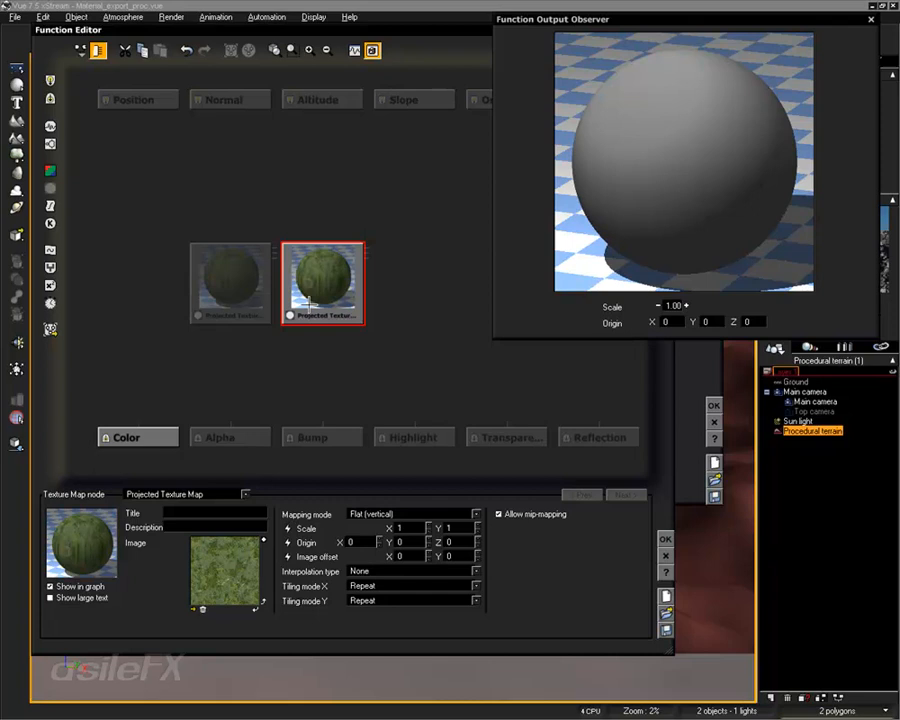
left_click(195, 609)
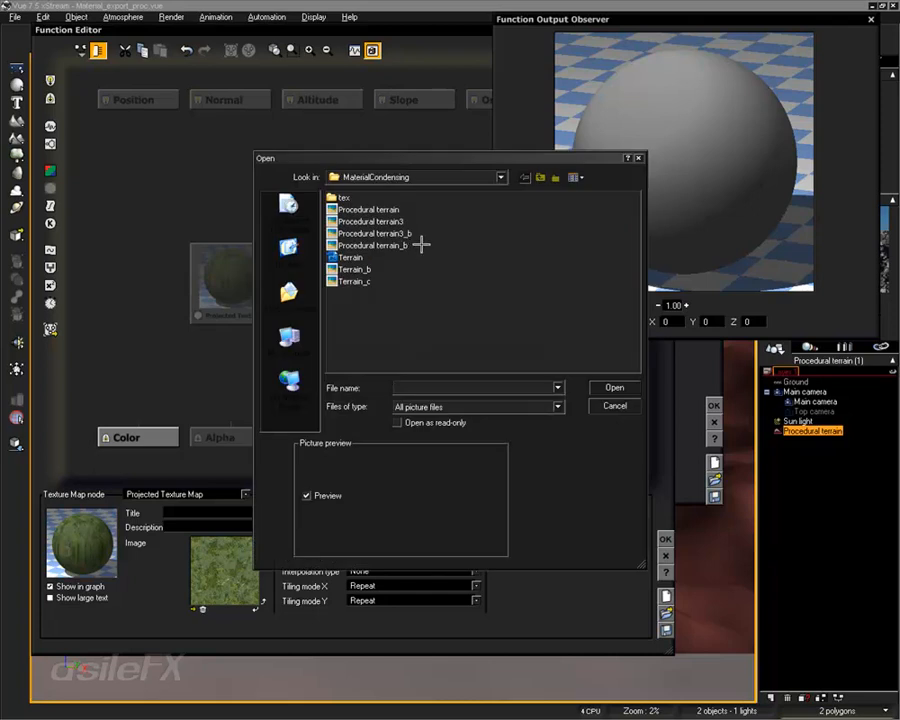
left_click(358, 270)
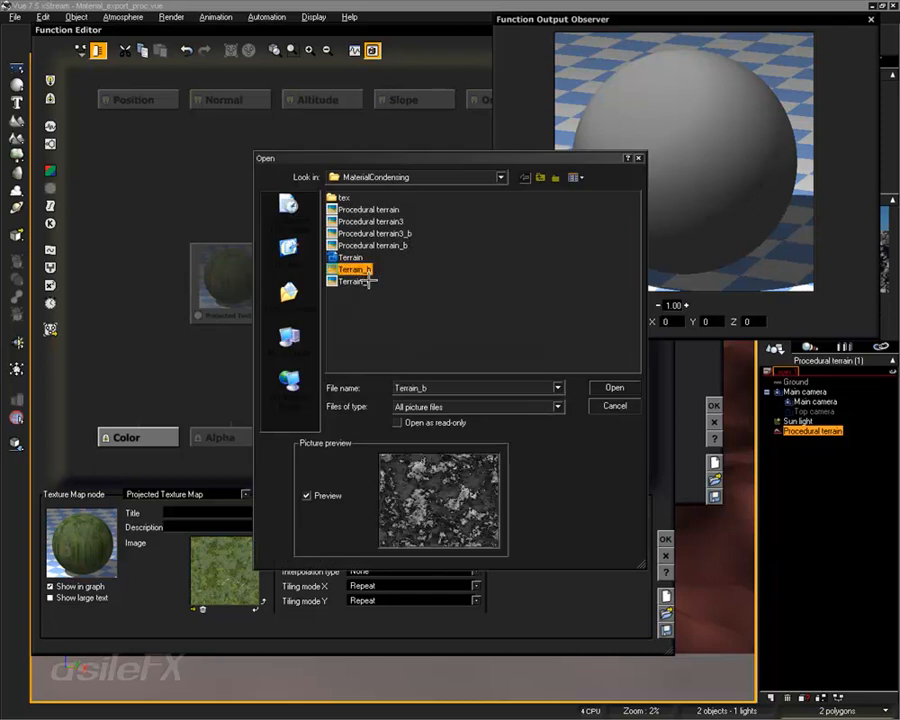
left_click(614, 388)
Connect the Terrain_c node's color output to the material's Color output and the Terrain_b node to the Bump output
left_click(138, 433)
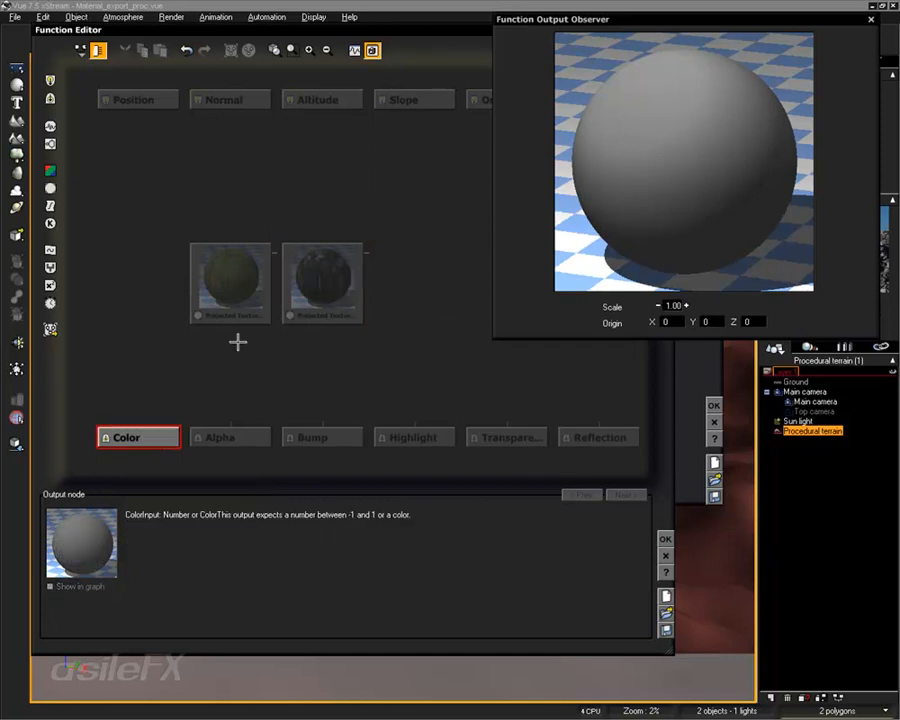
left_click_drag(139, 423, 244, 300)
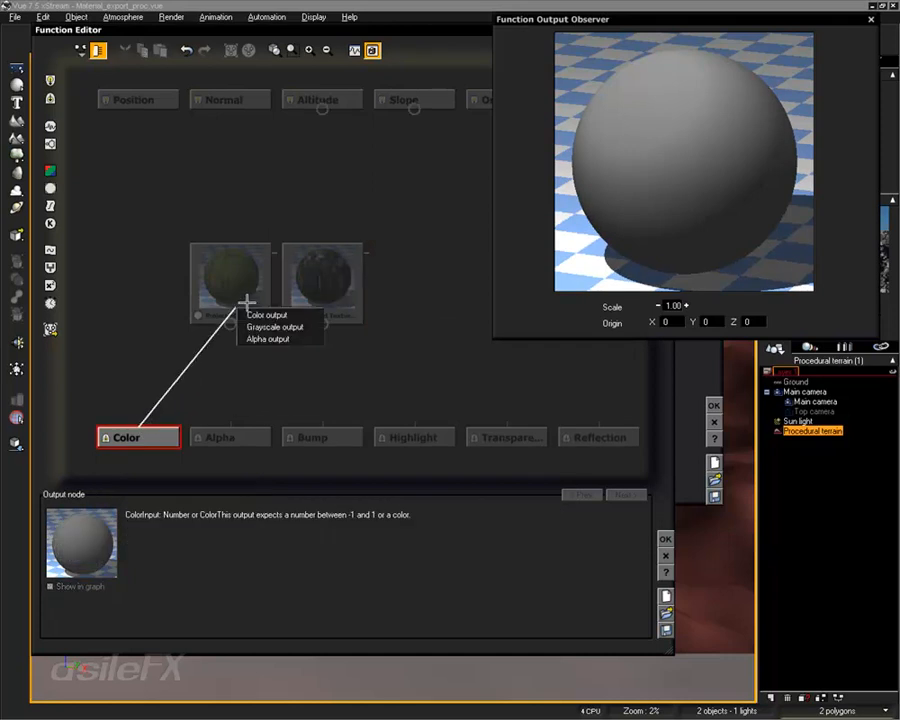
left_click(252, 311)
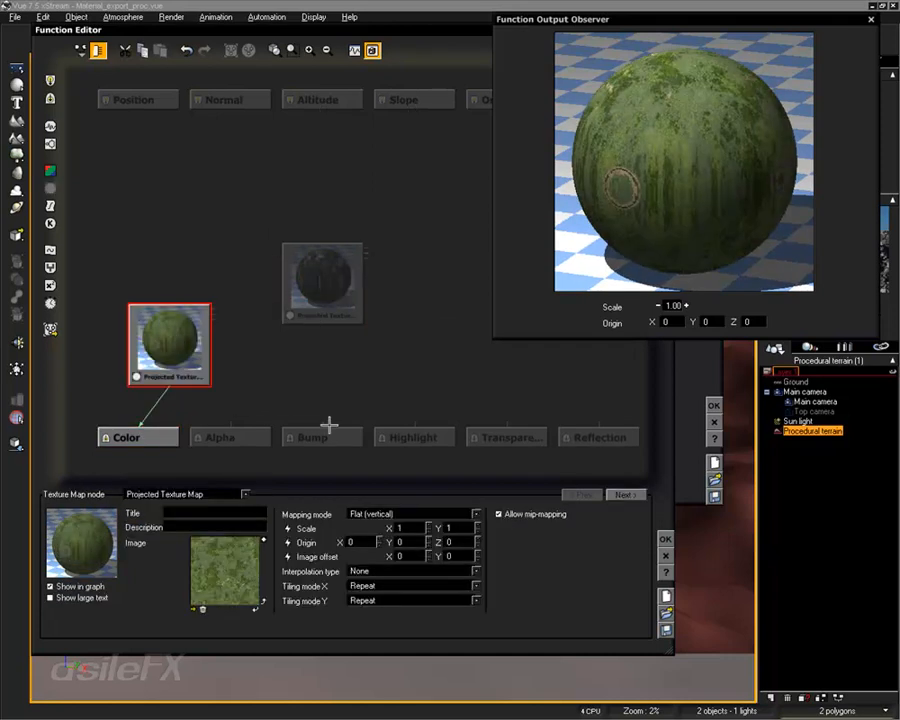
left_click_drag(322, 425, 322, 320)
left_click(355, 328)
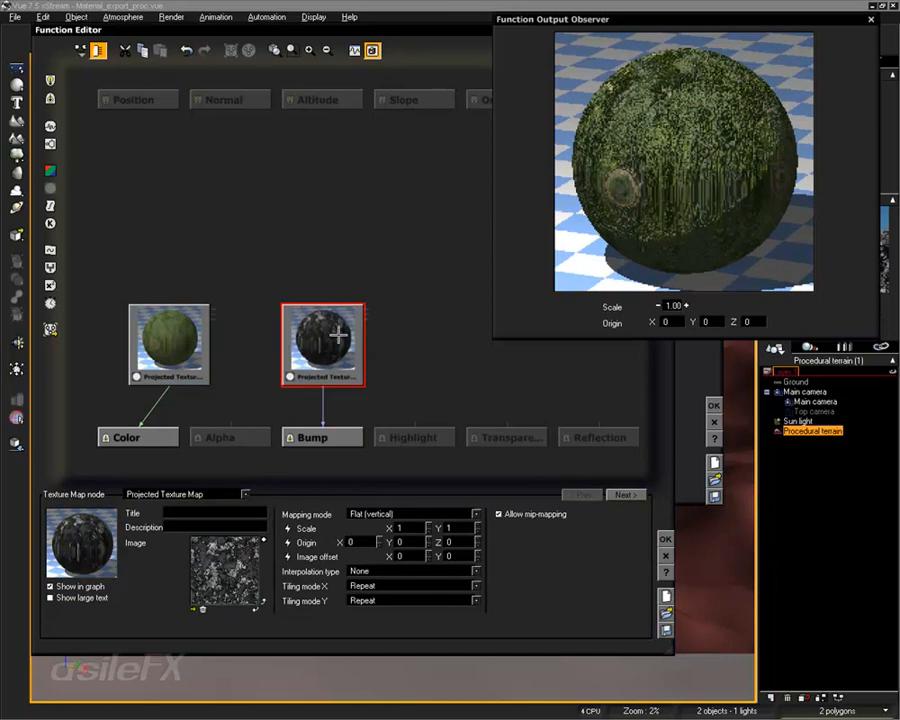
Move the colour texture node so it sits directly above the Color output of the function graph
left_click(180, 384)
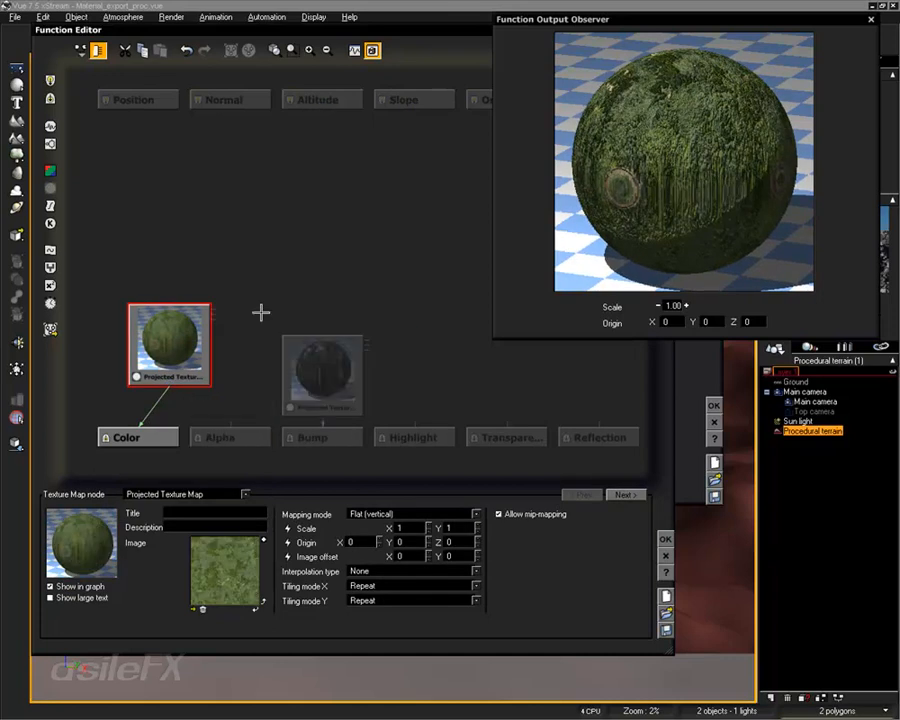
left_click_drag(177, 342, 146, 372)
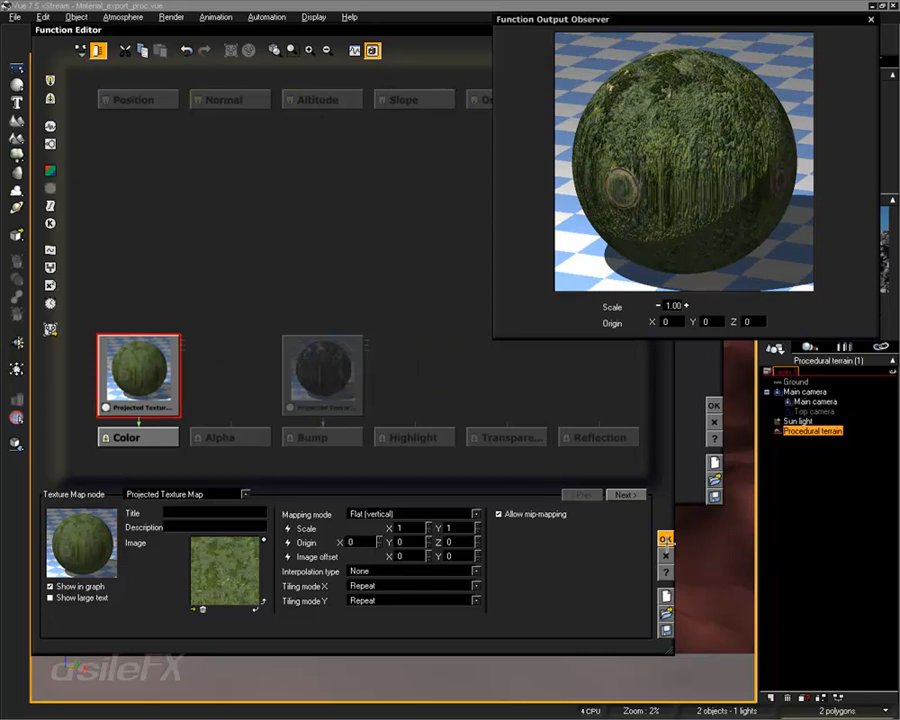
left_click(366, 378)
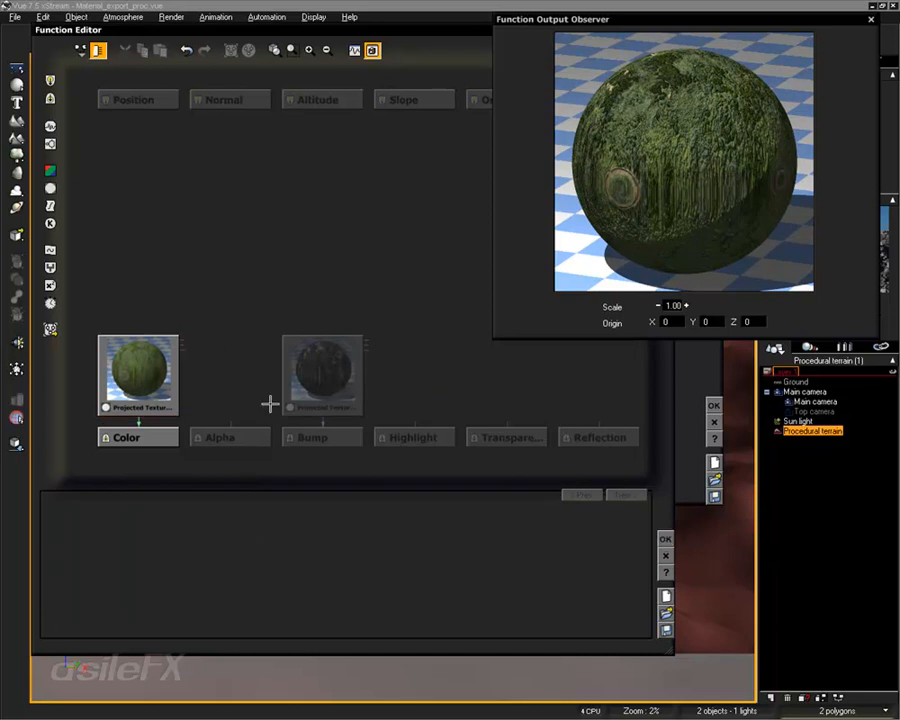
Set the interpolation type of the texture map node feeding the Bump output to Bilinear
left_click(321, 376)
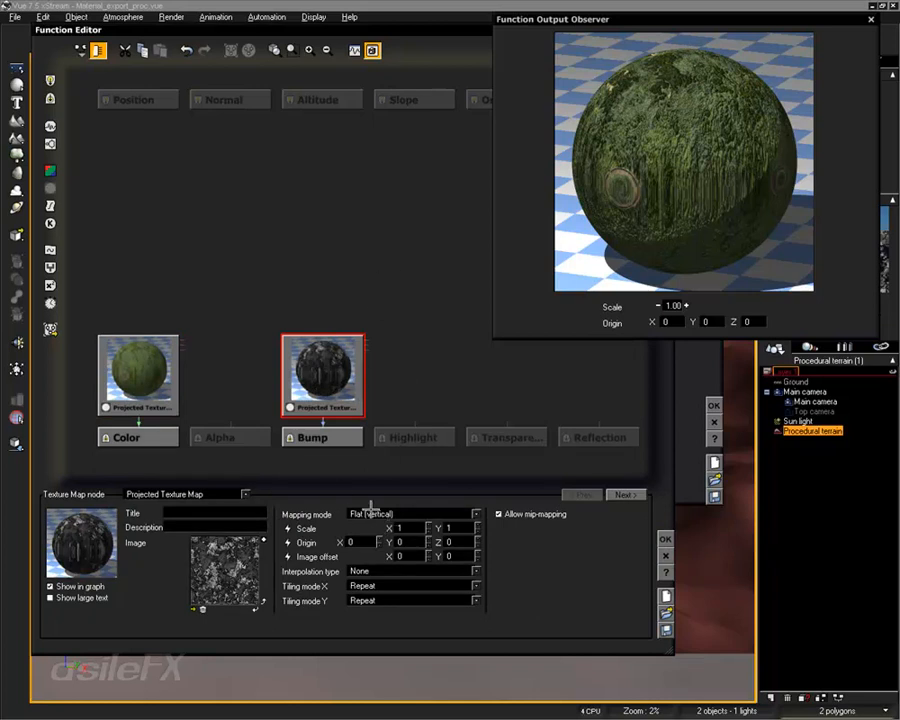
left_click(362, 570)
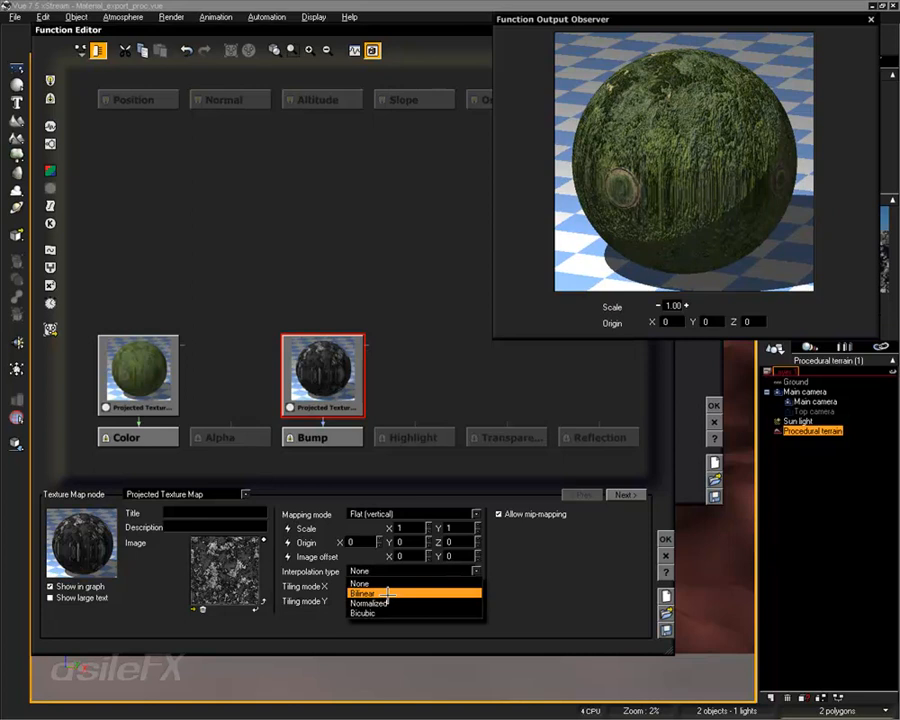
left_click(387, 594)
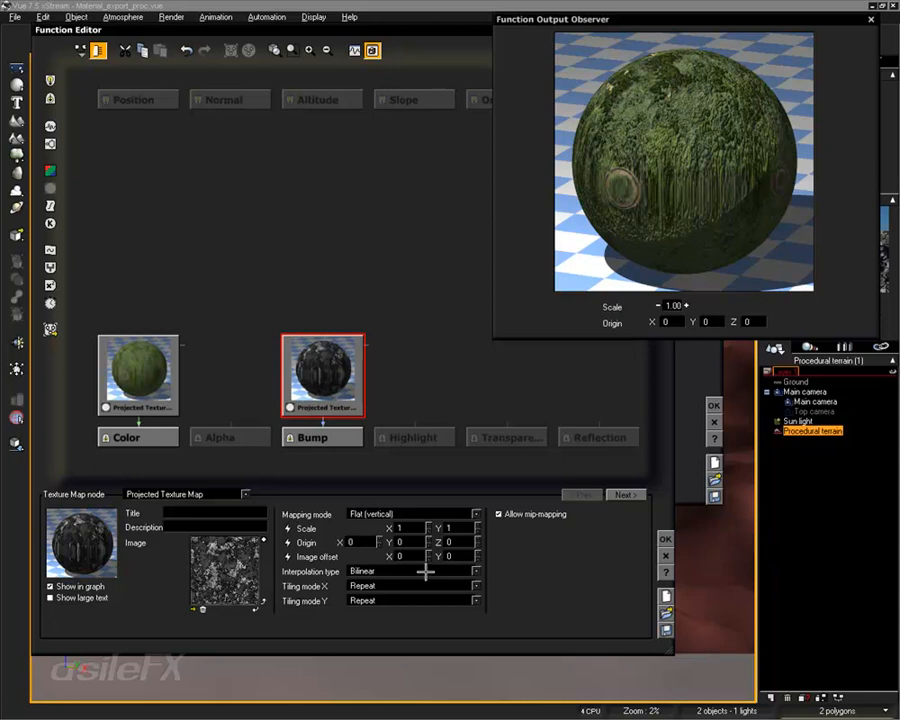
Try Bicubic and Normalized interpolation on the bump texture node
left_click(390, 570)
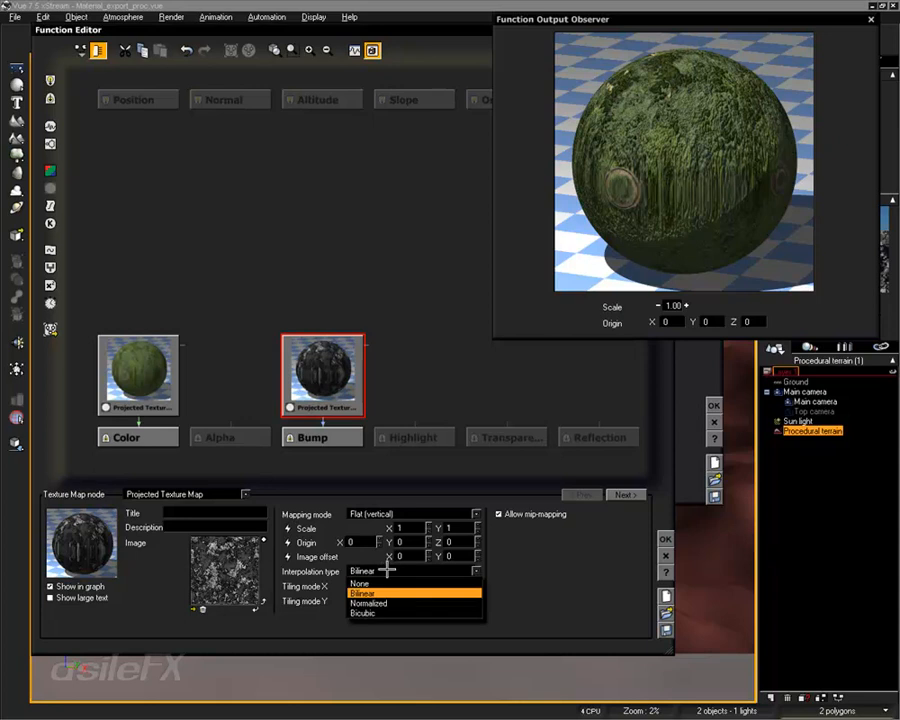
left_click(380, 611)
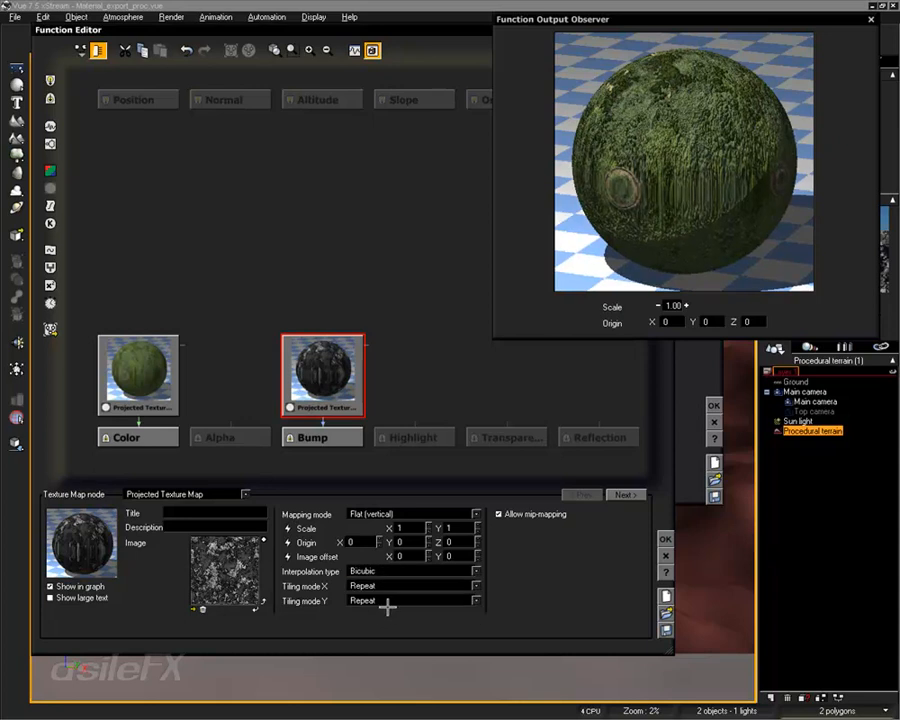
left_click(370, 570)
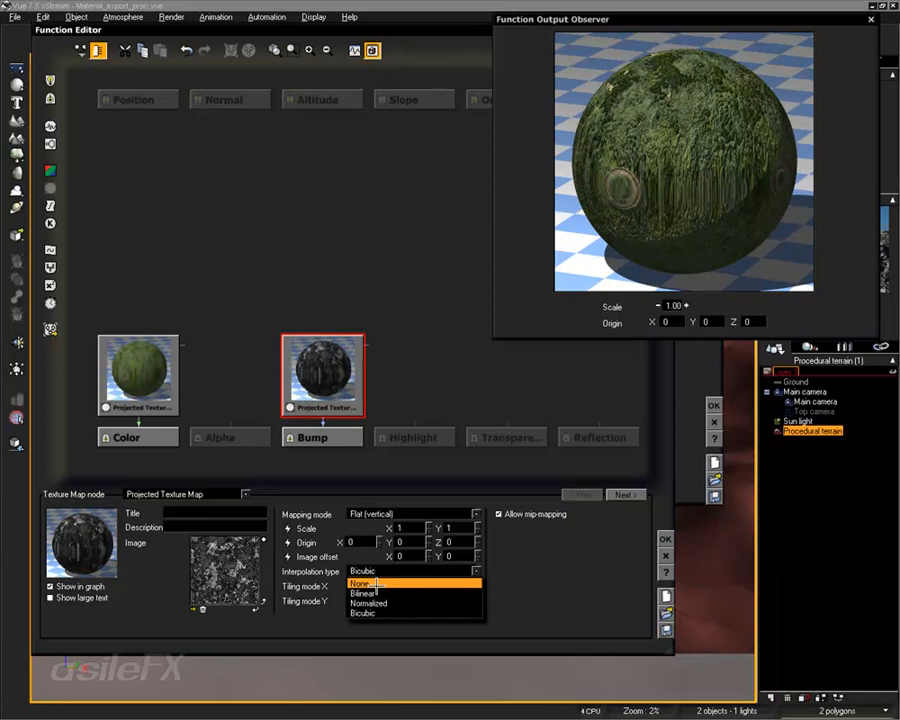
left_click(382, 603)
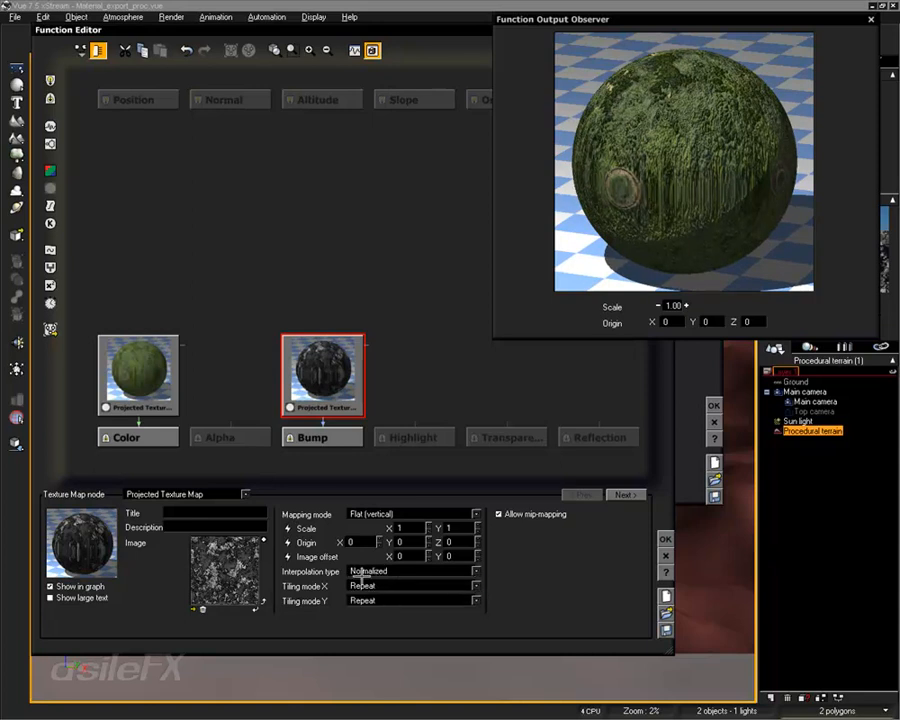
Switch the bump texture node's interpolation back to Bilinear and accept the function graph
left_click(362, 573)
left_click(428, 592)
left_click(665, 539)
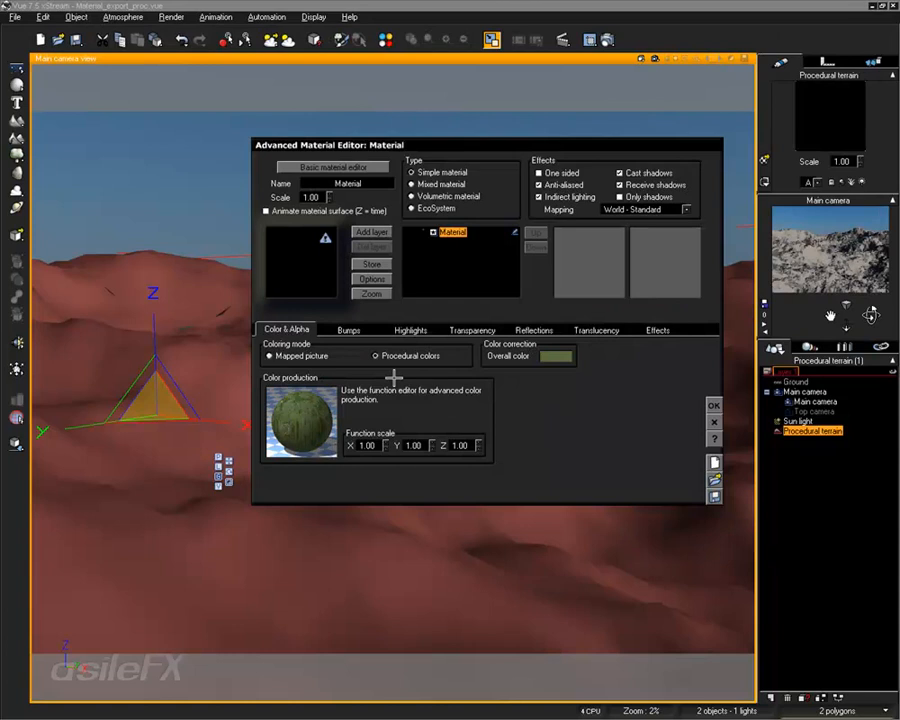
Set the material's mapping to Object - Parametric, accept the material and quick-render the main camera view
left_click(647, 210)
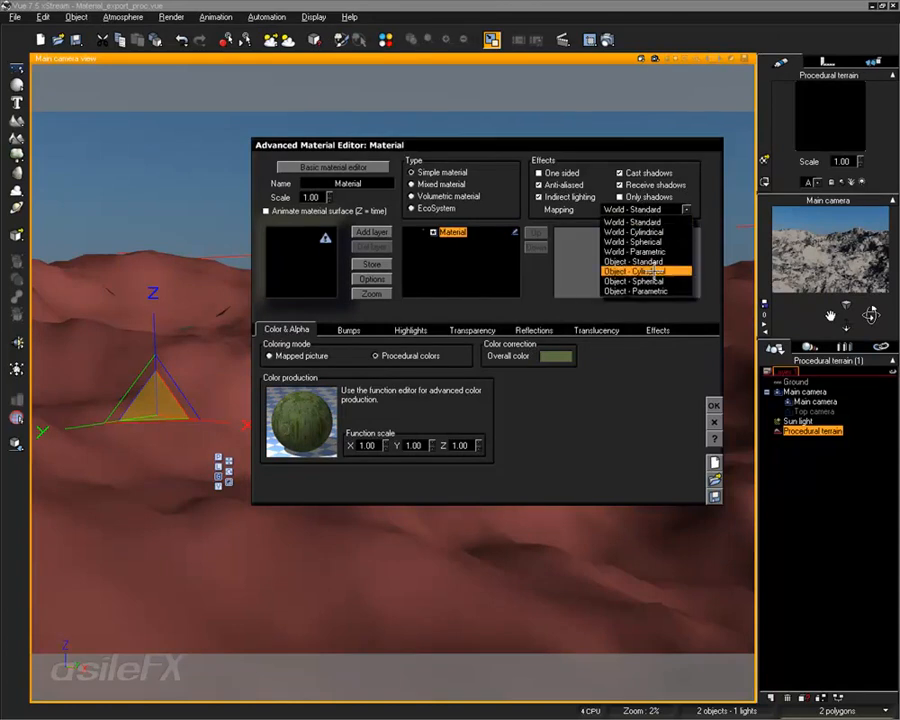
left_click(646, 291)
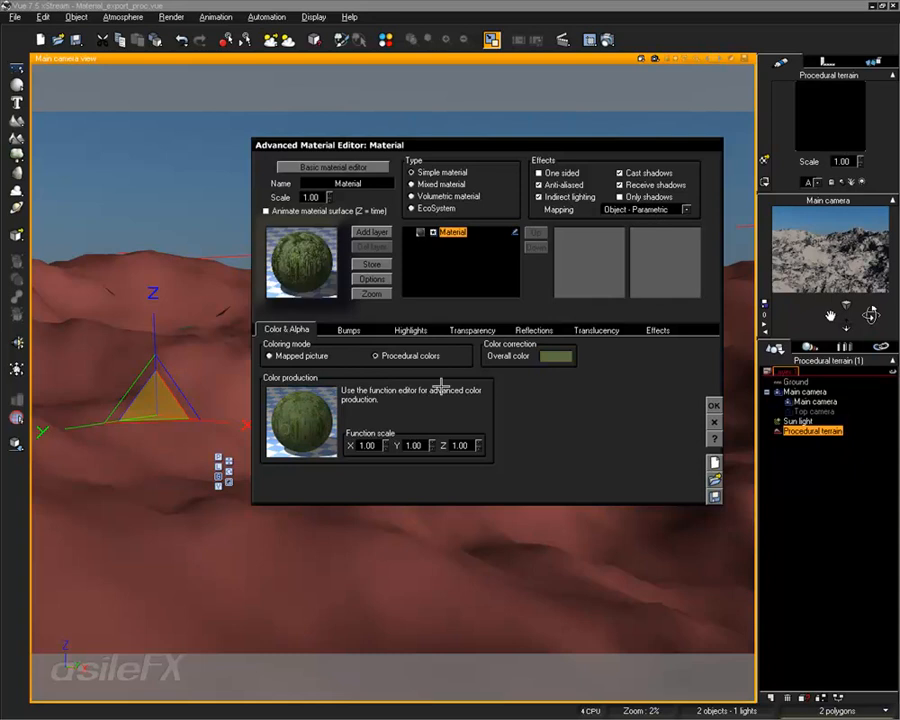
left_click(712, 405)
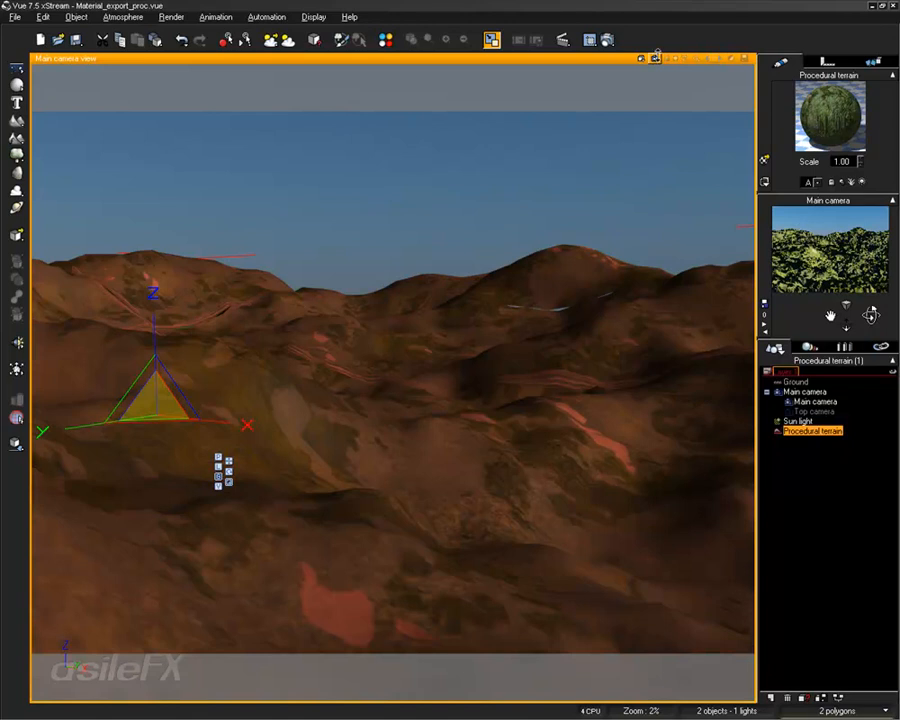
left_click(655, 58)
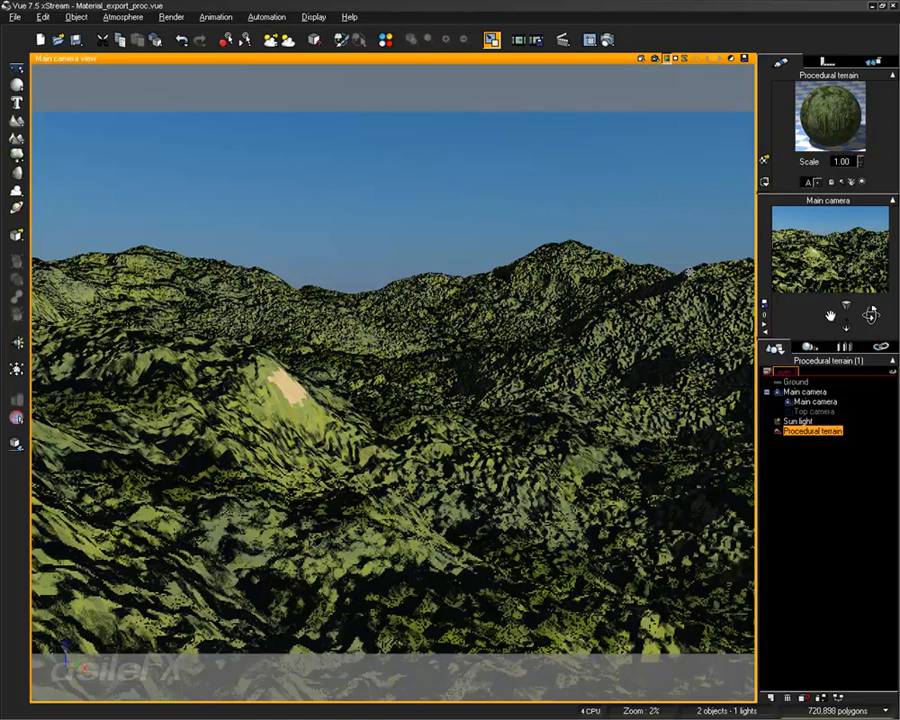
Reopen the terrain's material, set the bump depth to 0.1 and accept the change
double_click(835, 130)
left_click(348, 329)
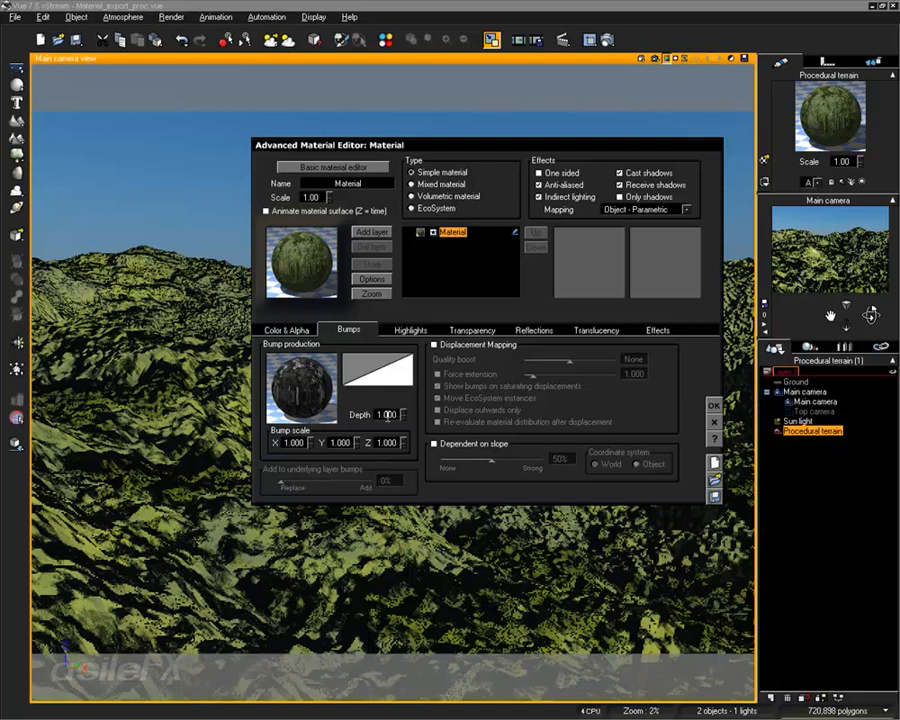
double_click(388, 414)
type("1")
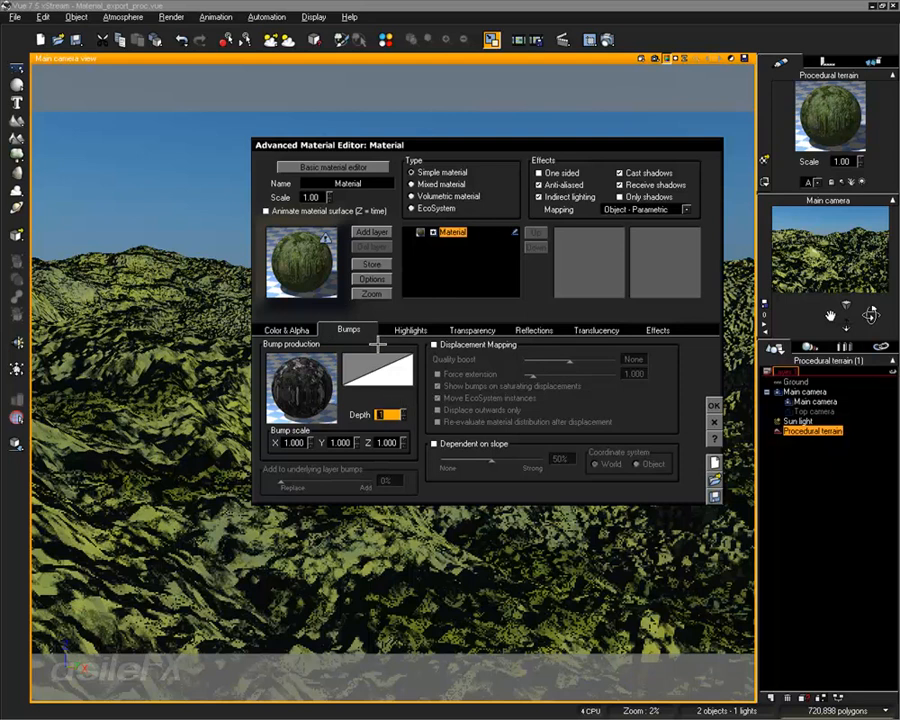
key("Return")
left_click(714, 405)
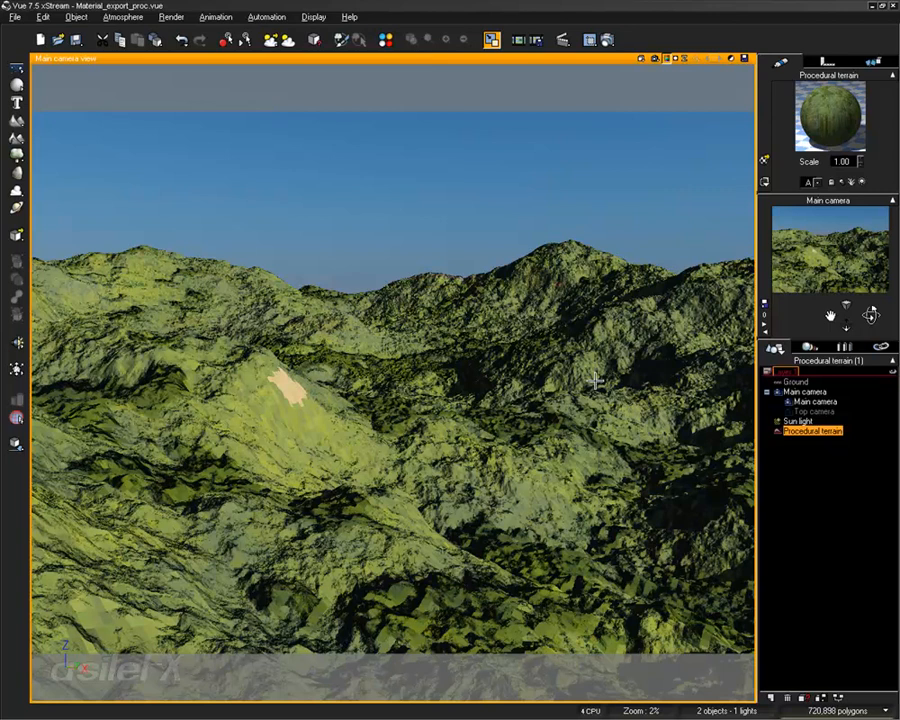
Aim the main camera down at the terrain from a higher, more distant viewpoint and quick-render the view
left_click_drag(829, 309, 828, 342)
right_click_drag(426, 554, 448, 434)
scroll(448, 436, "down", 3)
middle_click_drag(302, 294, 386, 318)
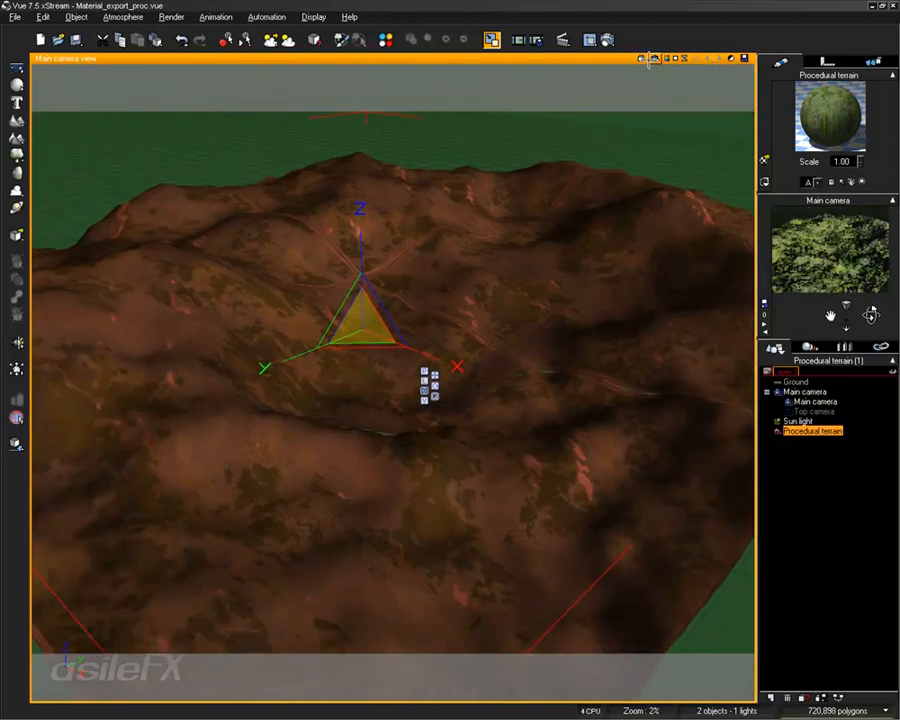
left_click(651, 59)
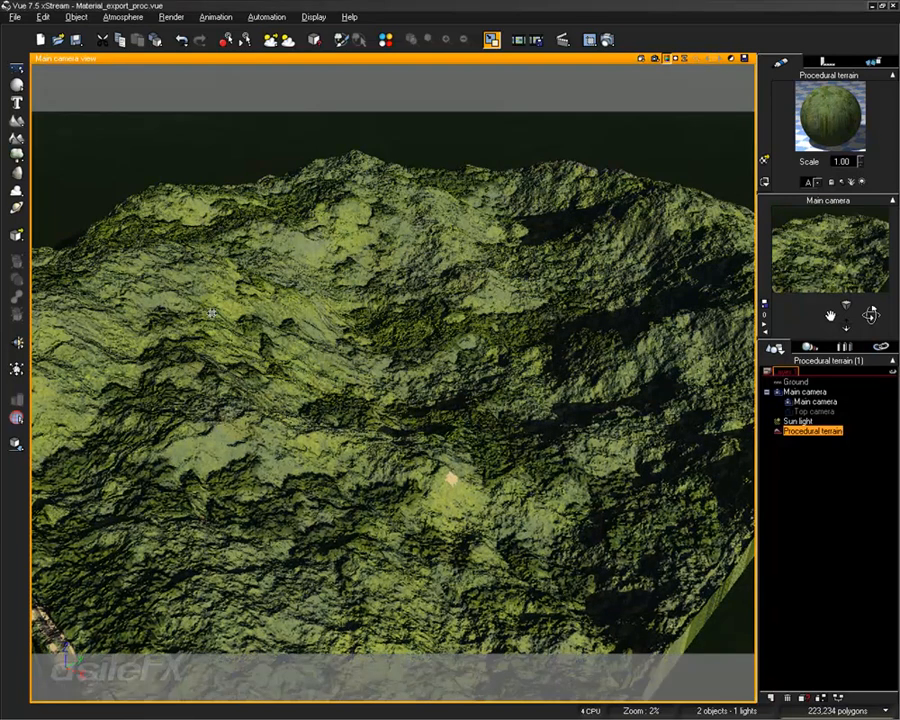
Reposition the main camera closer over the terrain surface and quick-render the view to inspect the texture
right_click_drag(213, 312, 334, 287)
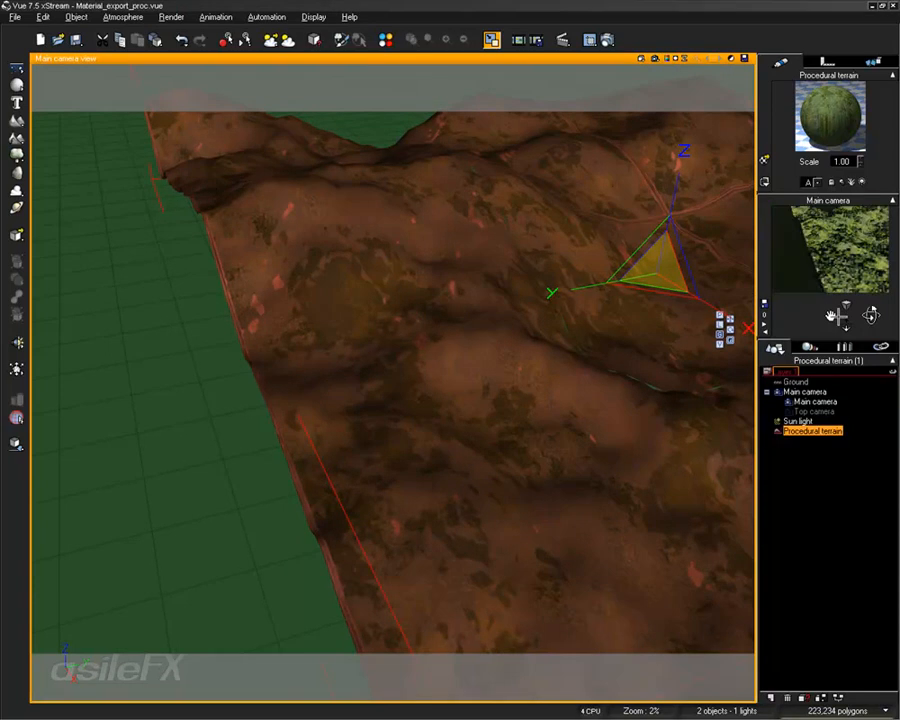
mouse_move(829, 314)
left_mouse_down()
mouse_move(802, 340)
mouse_move(823, 322)
mouse_move(808, 337)
mouse_move(815, 329)
left_mouse_up()
right_click_drag(573, 427, 597, 380)
left_click(654, 59)
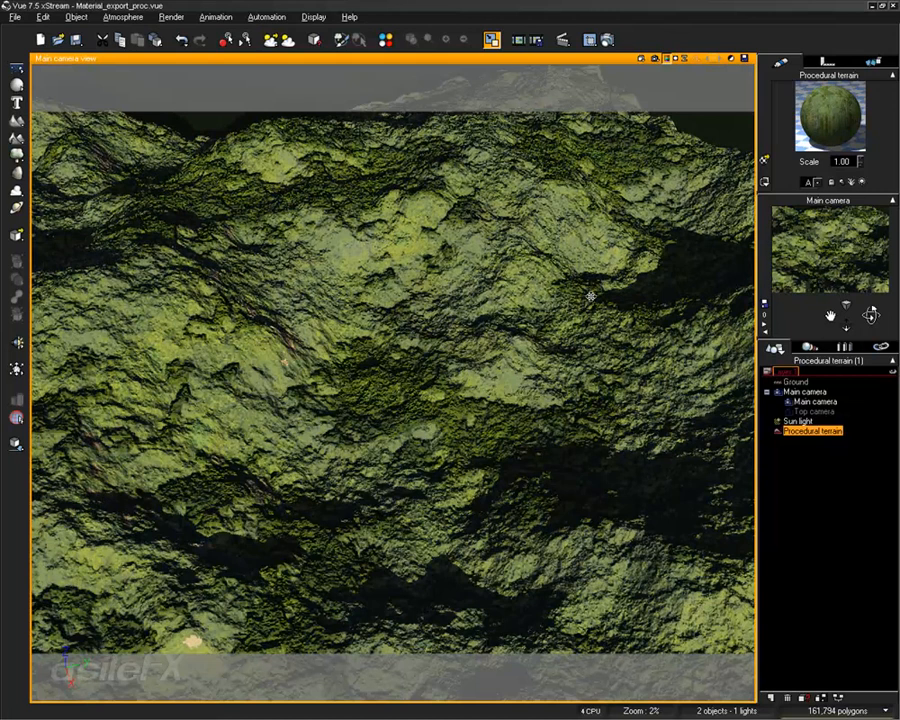
Pull the main camera back and turn it until most of the terrain and its corners are framed
right_click_drag(600, 297, 522, 317)
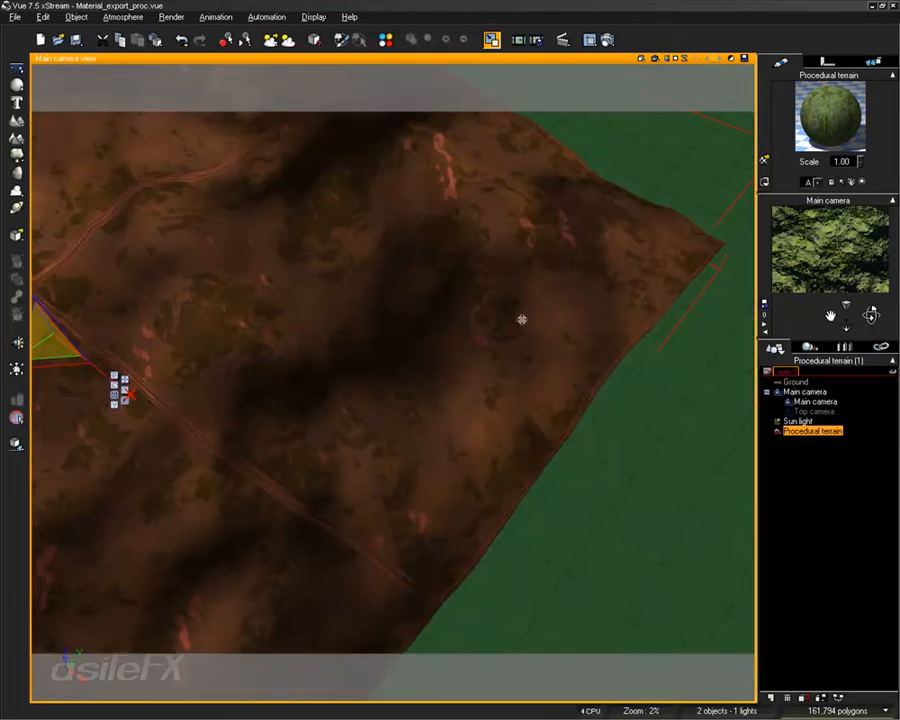
left_click_drag(846, 327, 678, 332)
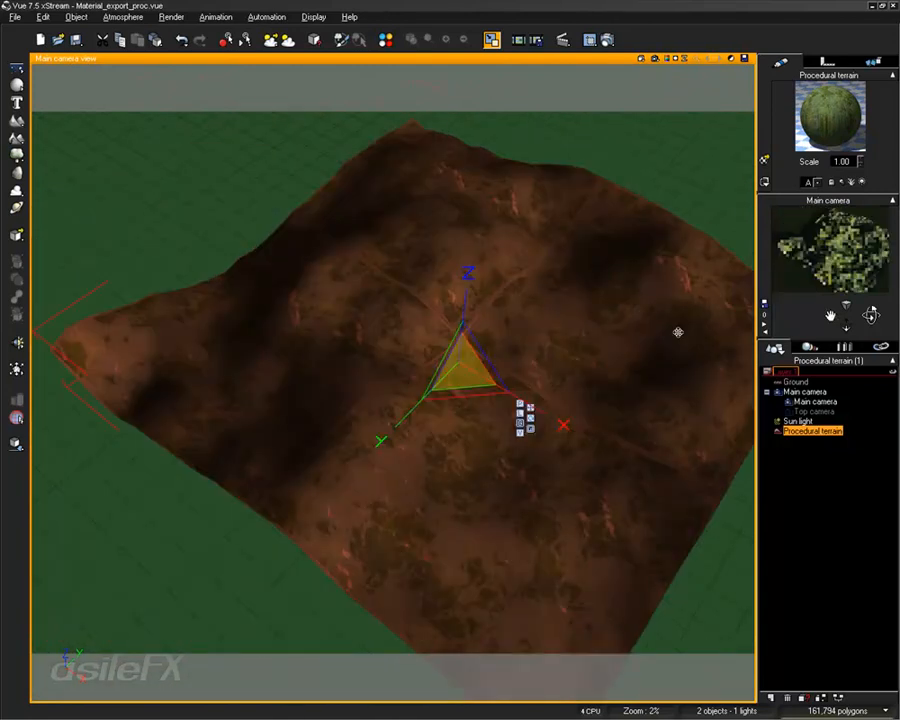
right_click_drag(504, 273, 450, 287)
Examine the terrain in the Terrain Editor's free and top views, close the editor and quick-render the main camera view
right_click(362, 412)
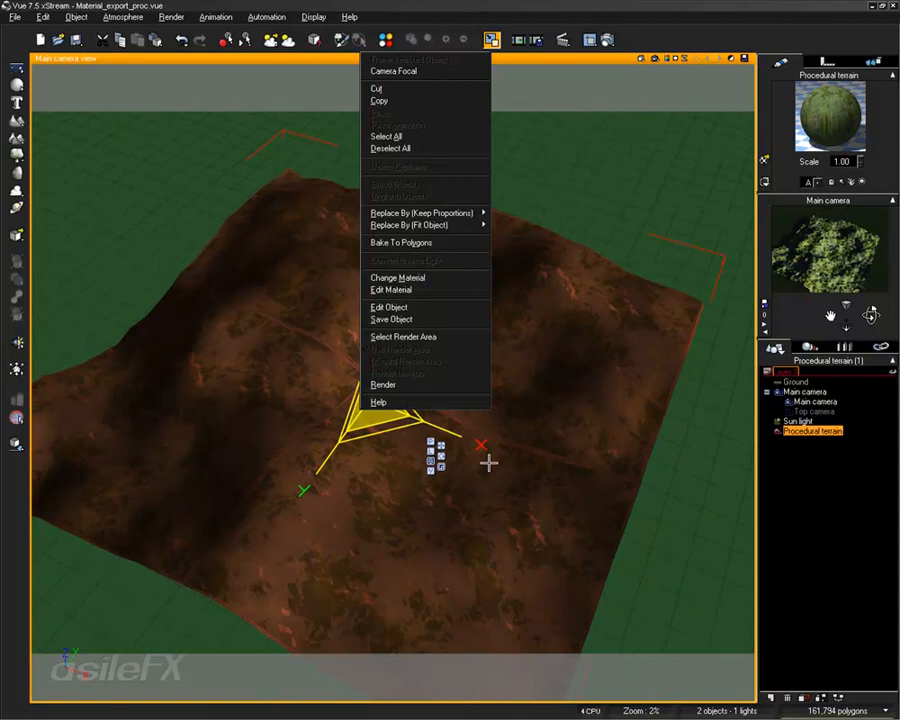
left_click(428, 307)
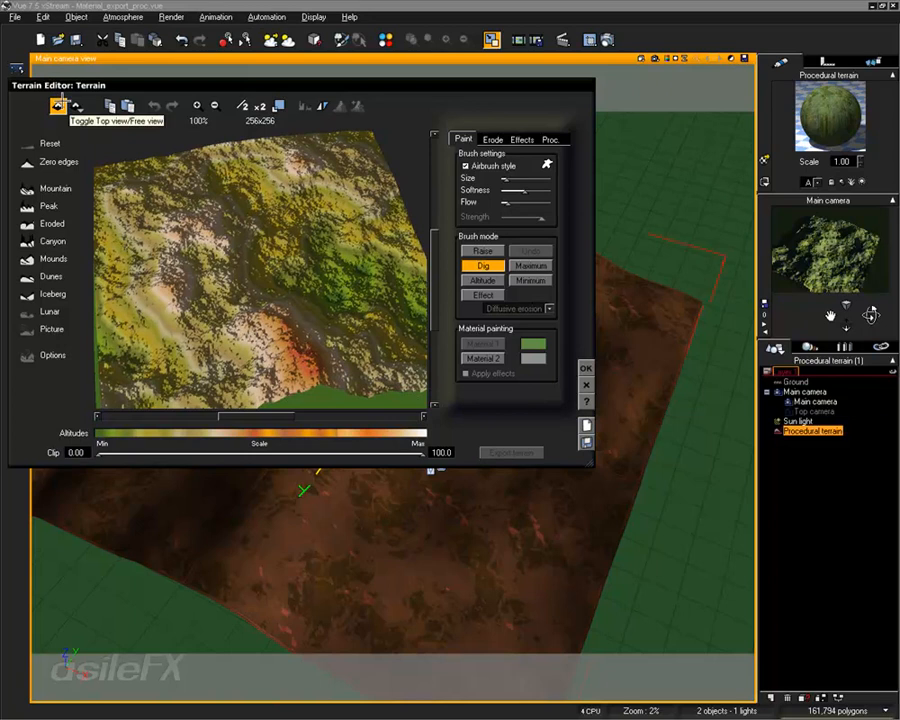
right_click_drag(200, 222, 293, 249)
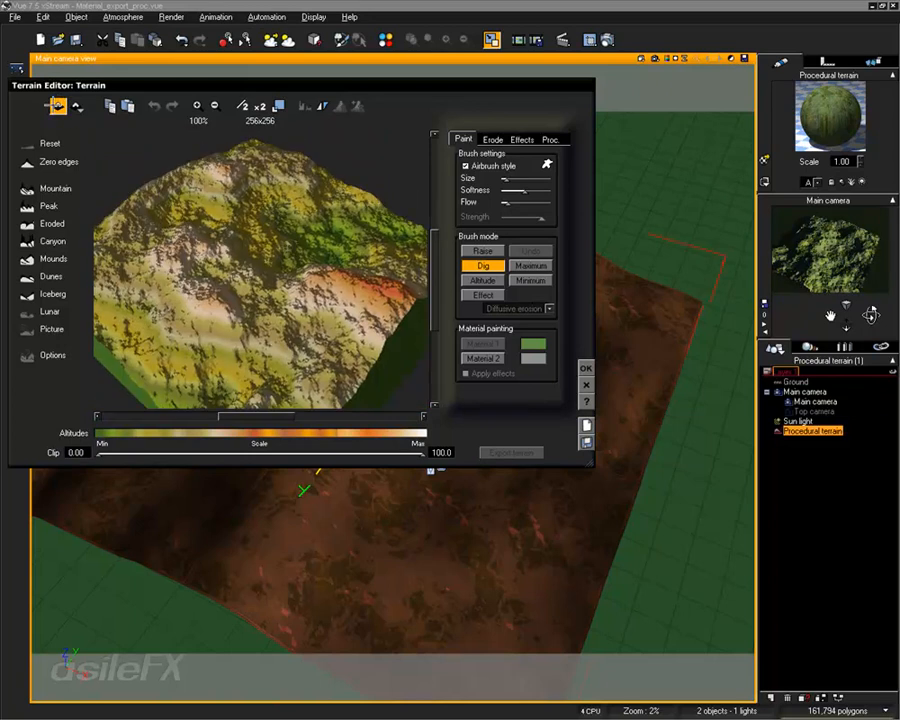
left_click(58, 106)
left_click_drag(438, 272, 436, 215)
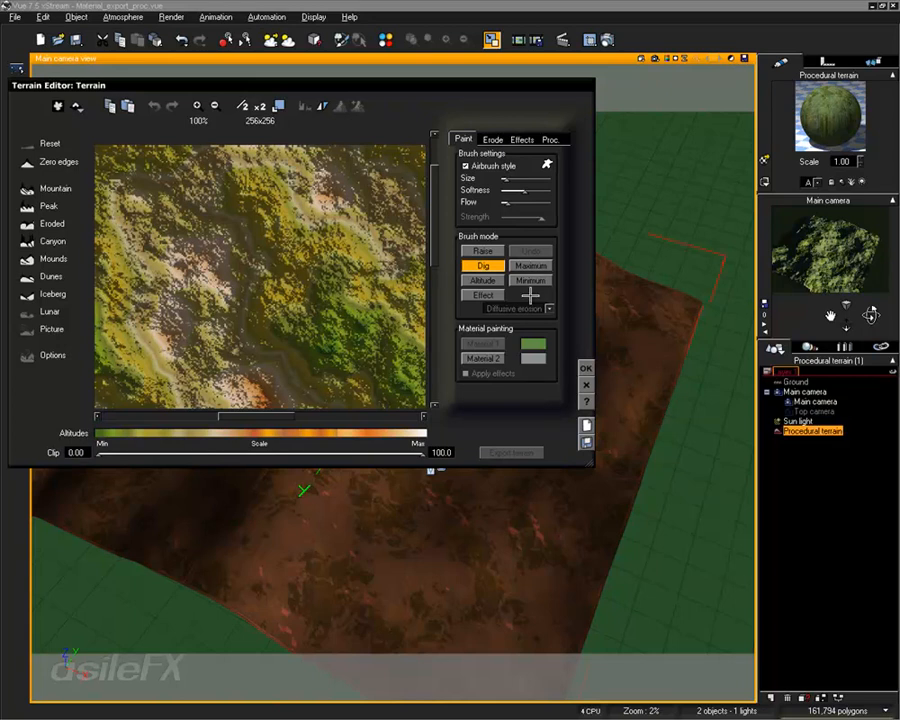
left_click_drag(435, 226, 438, 285)
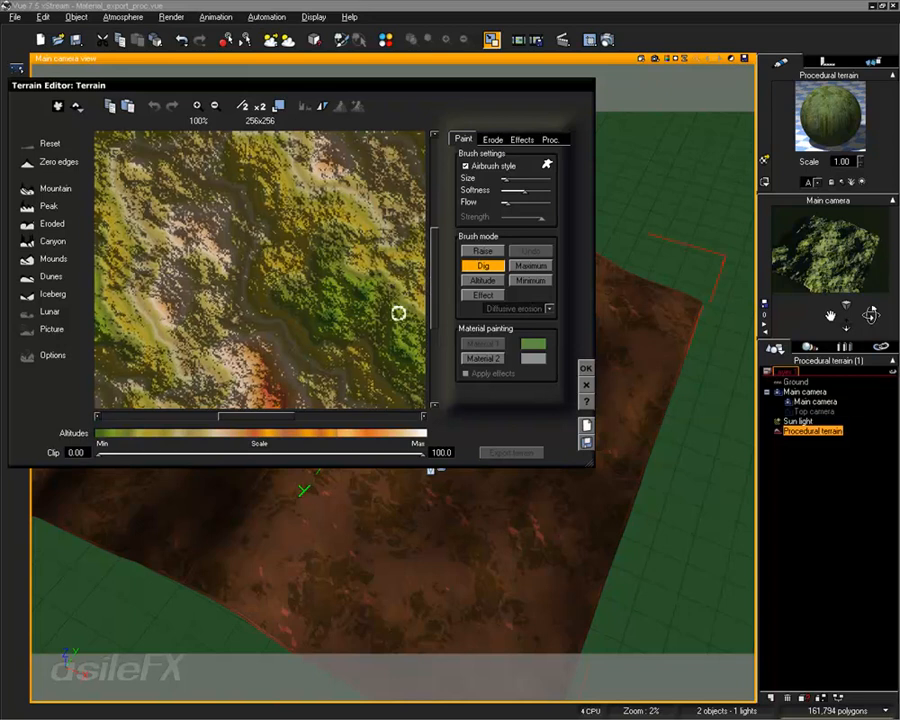
left_click(584, 366)
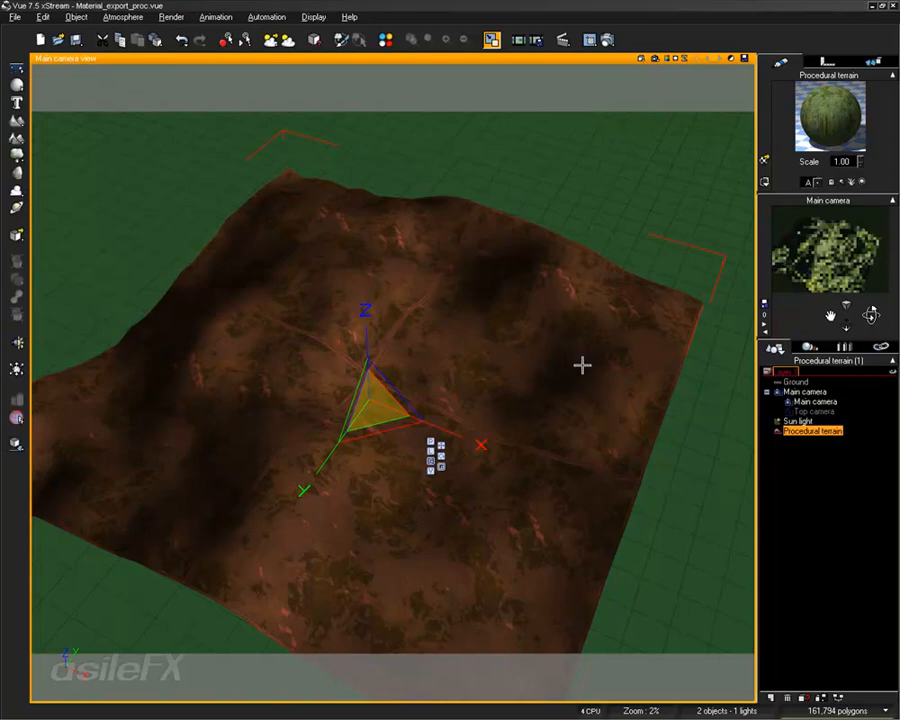
left_click(655, 57)
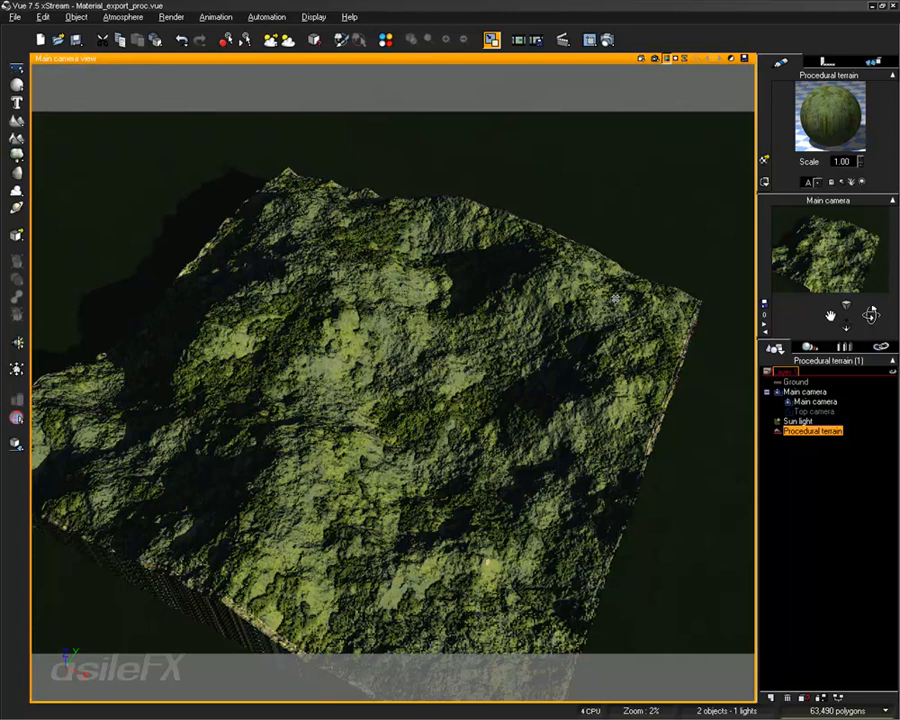
Edit the material's bump function and set the bump texture node's mapping mode to Automatic
double_click(817, 117)
right_click(297, 374)
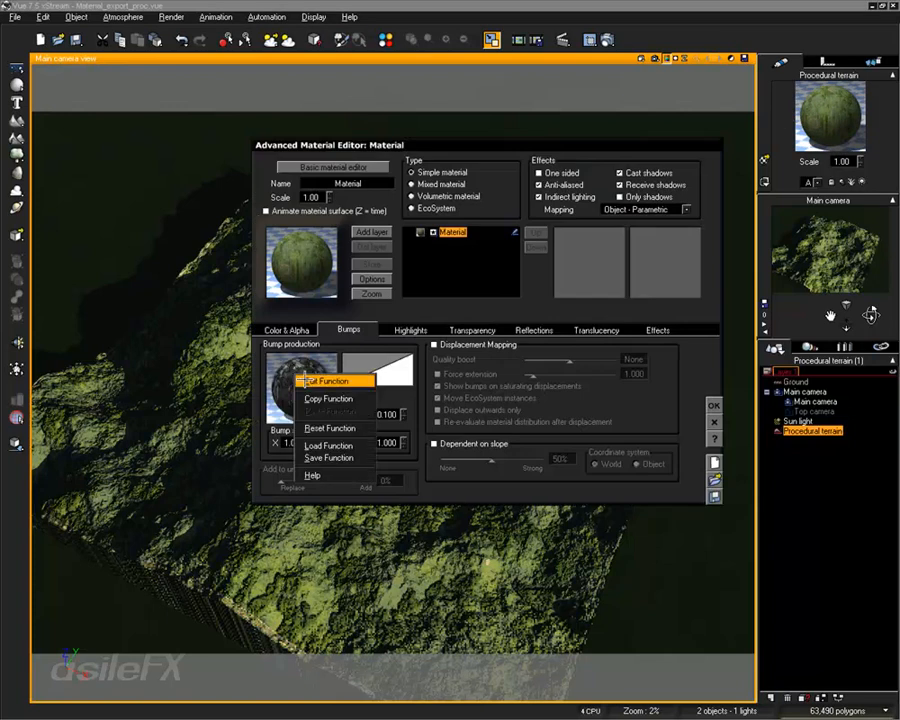
left_click(317, 472)
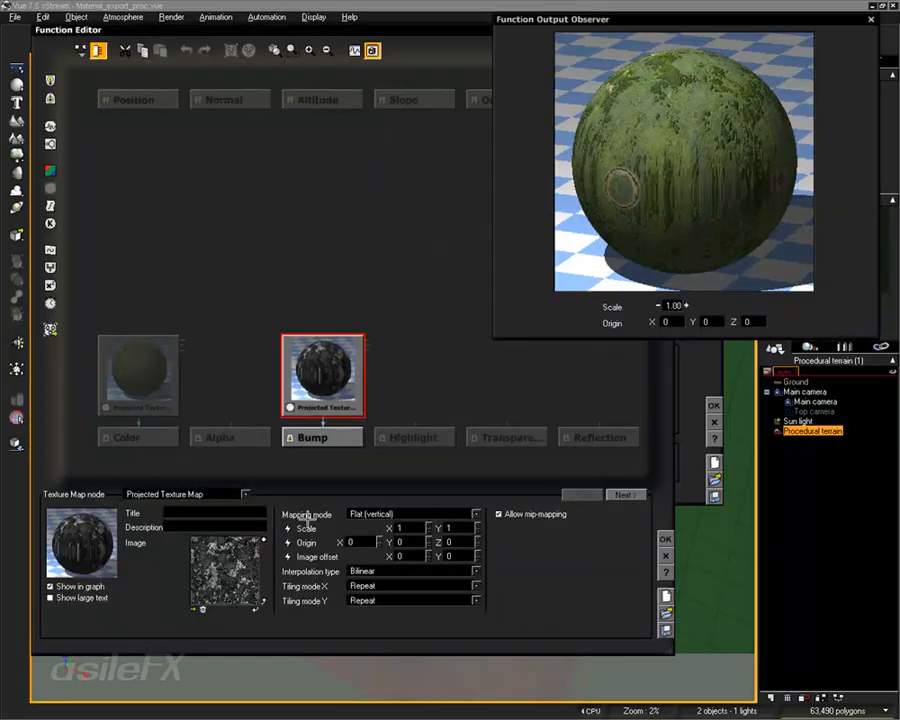
left_click(381, 514)
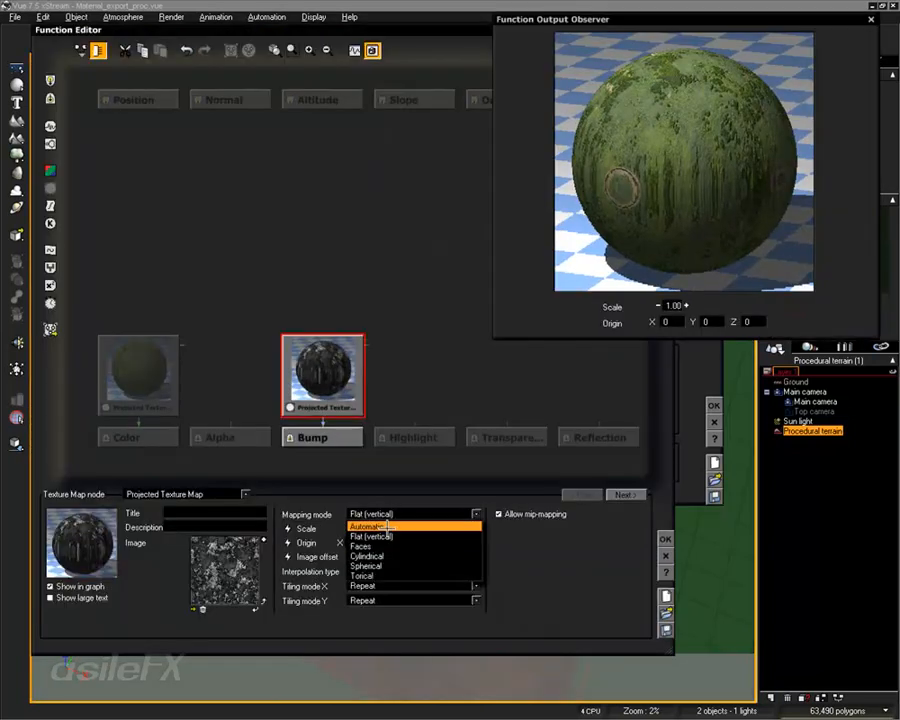
left_click(385, 527)
Set the colour texture node's mapping mode to Automatic, accept the function and material changes, and quick-render the main camera view
left_click(146, 385)
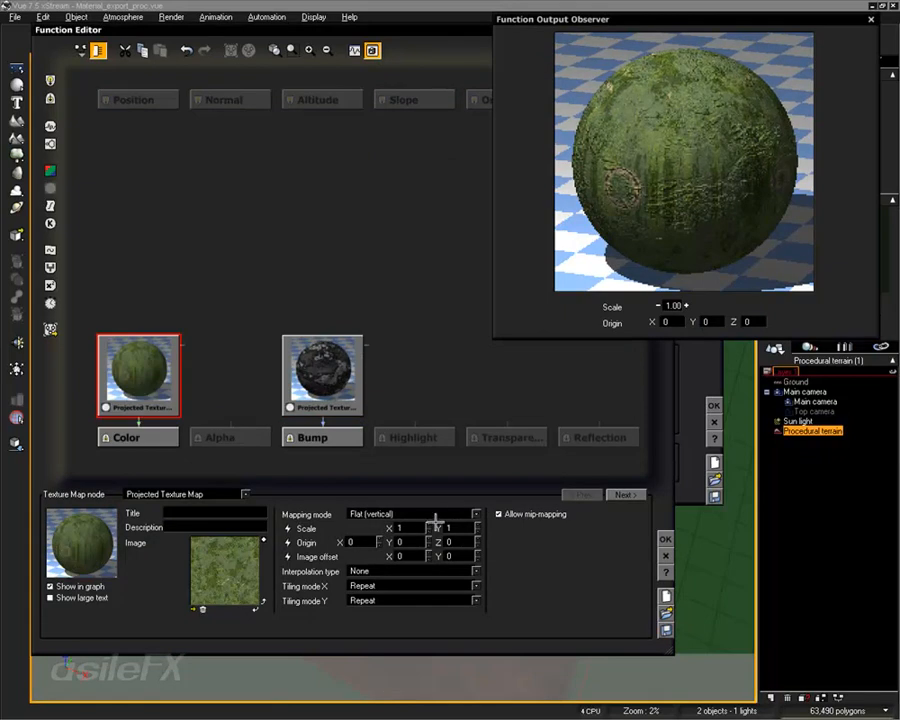
left_click(390, 513)
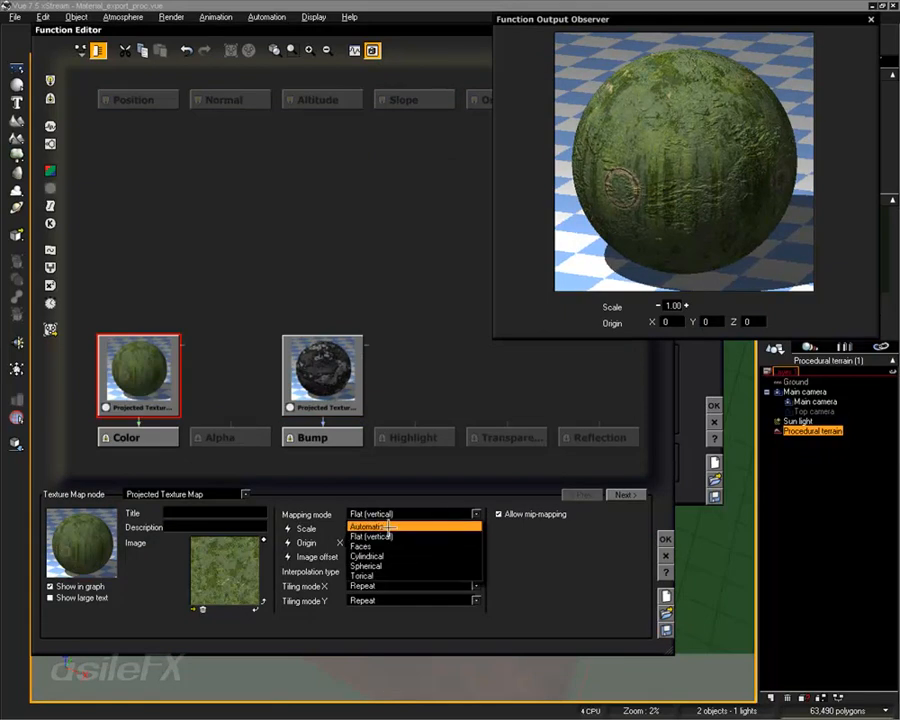
left_click(385, 527)
left_click(663, 539)
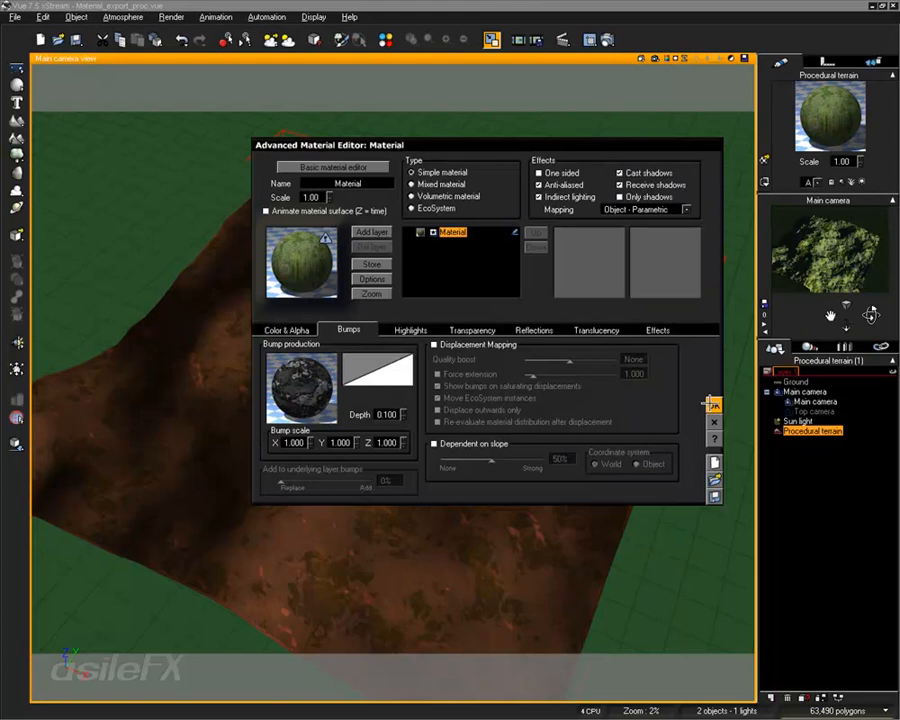
left_click(709, 401)
left_click(645, 59)
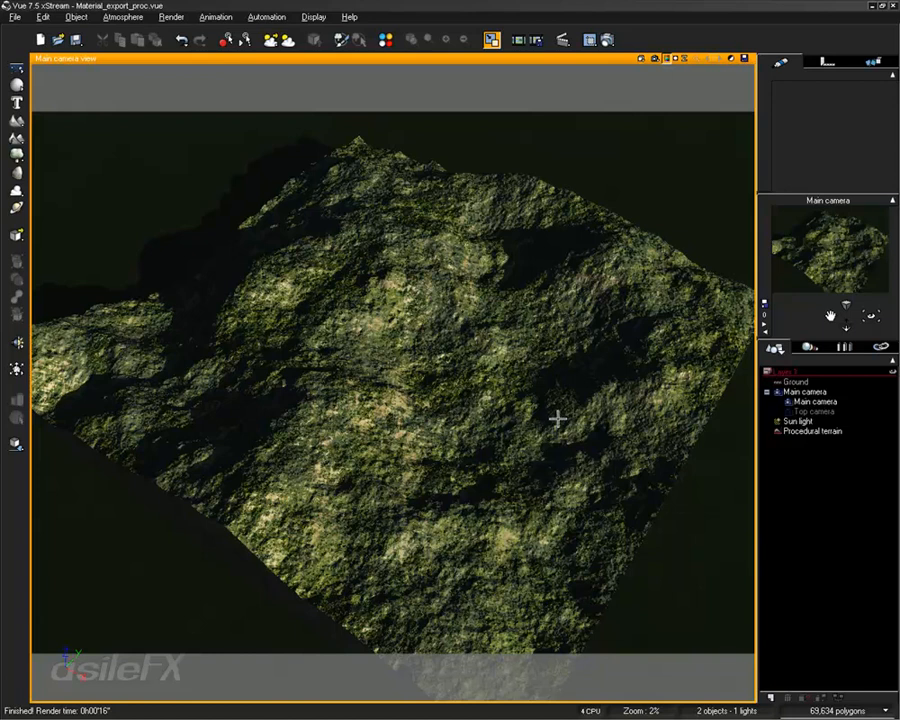
On the procedural terrain's Brown Sand layer, try an alpha boost of -100% and global transparency of 100%, and discard the changes
left_click(813, 431)
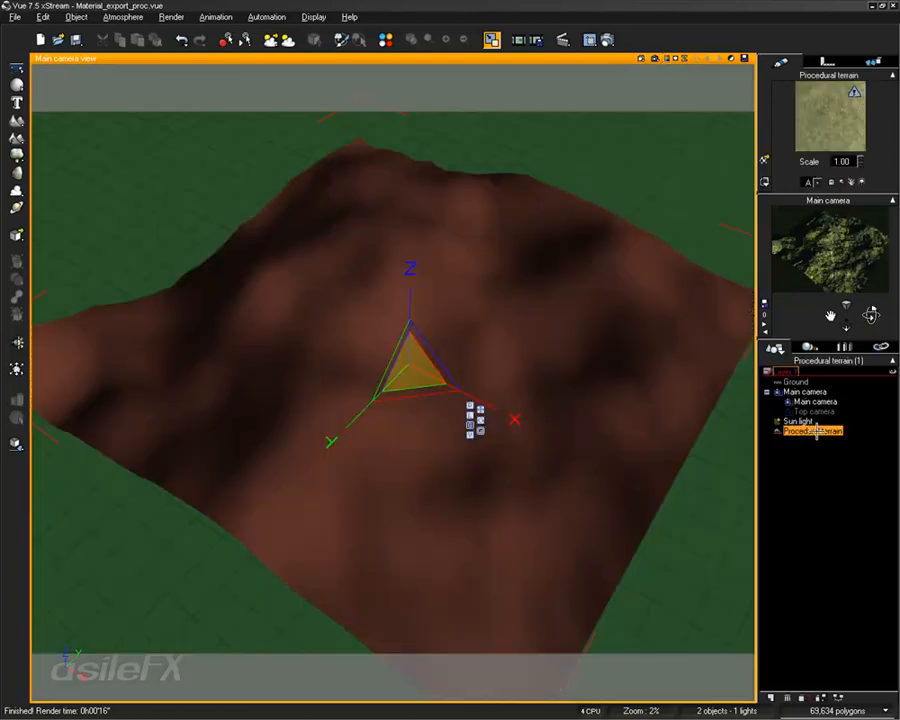
double_click(823, 93)
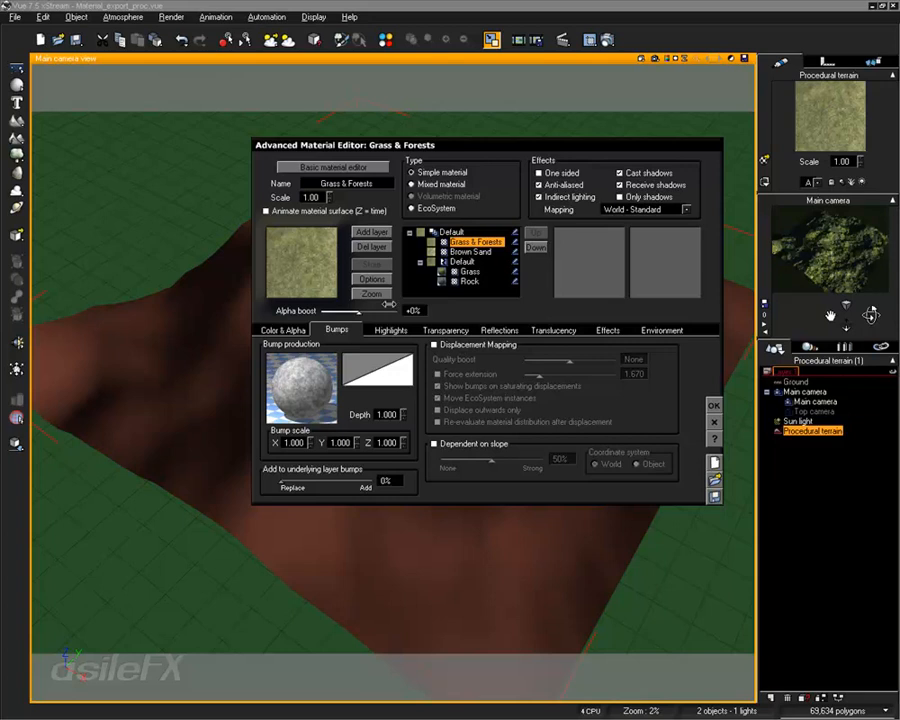
left_click(483, 252)
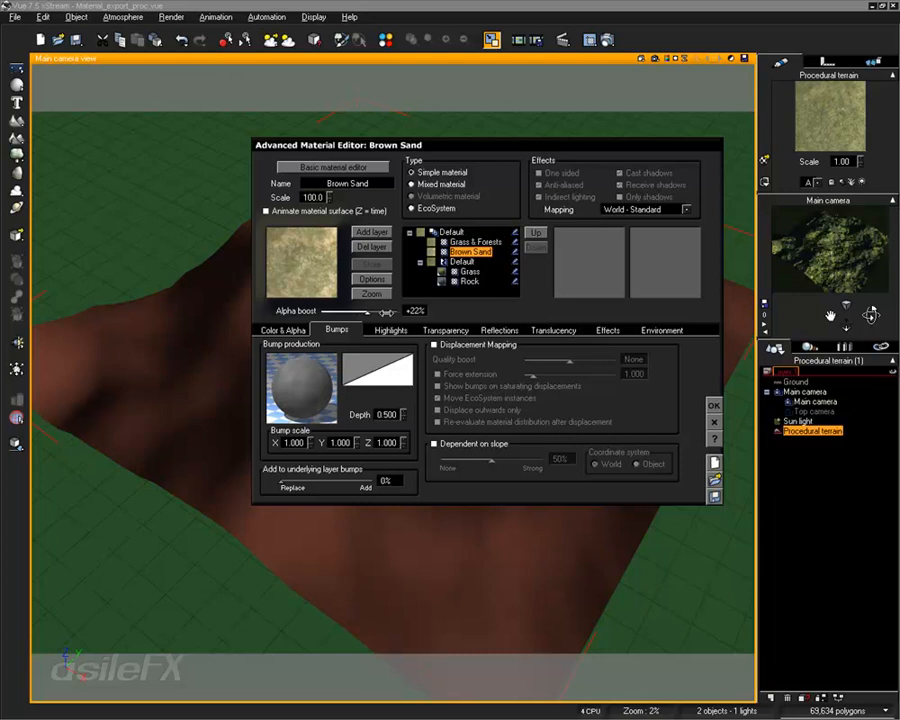
left_click_drag(383, 311, 325, 312)
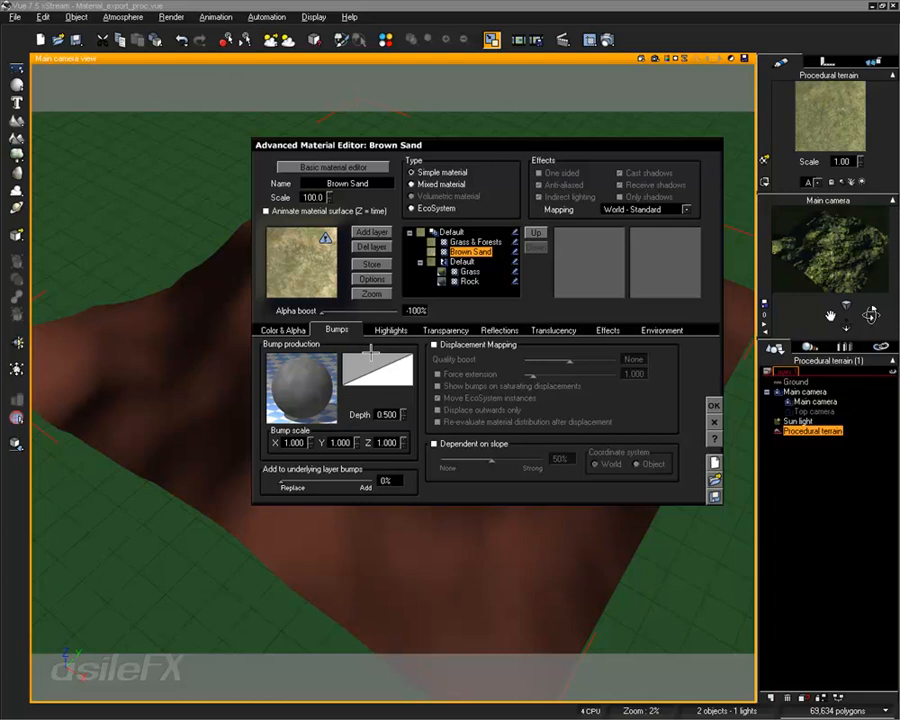
left_click(450, 332)
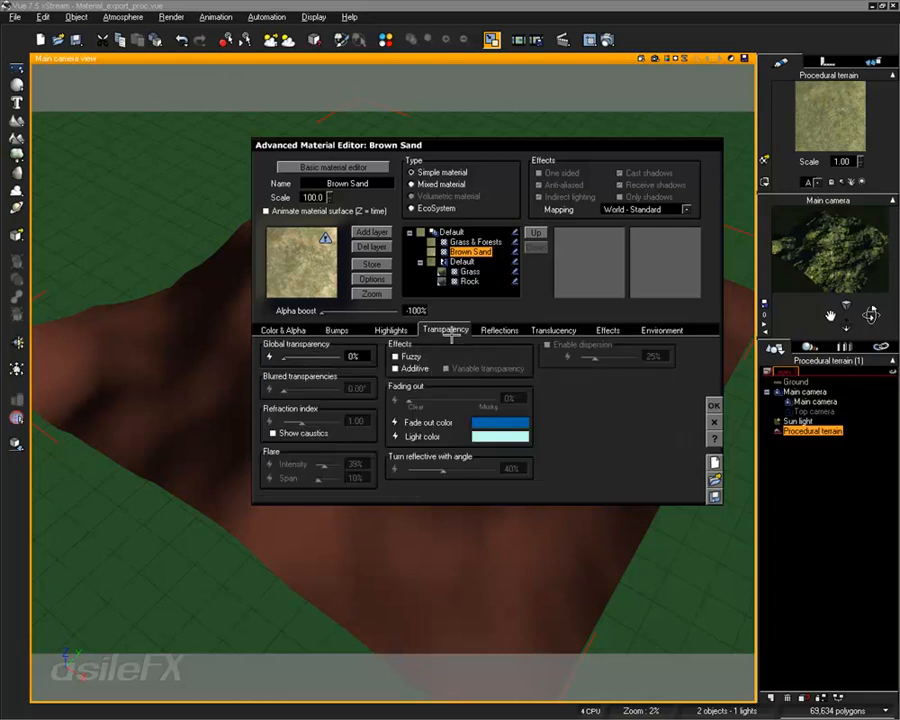
left_click_drag(285, 357, 342, 357)
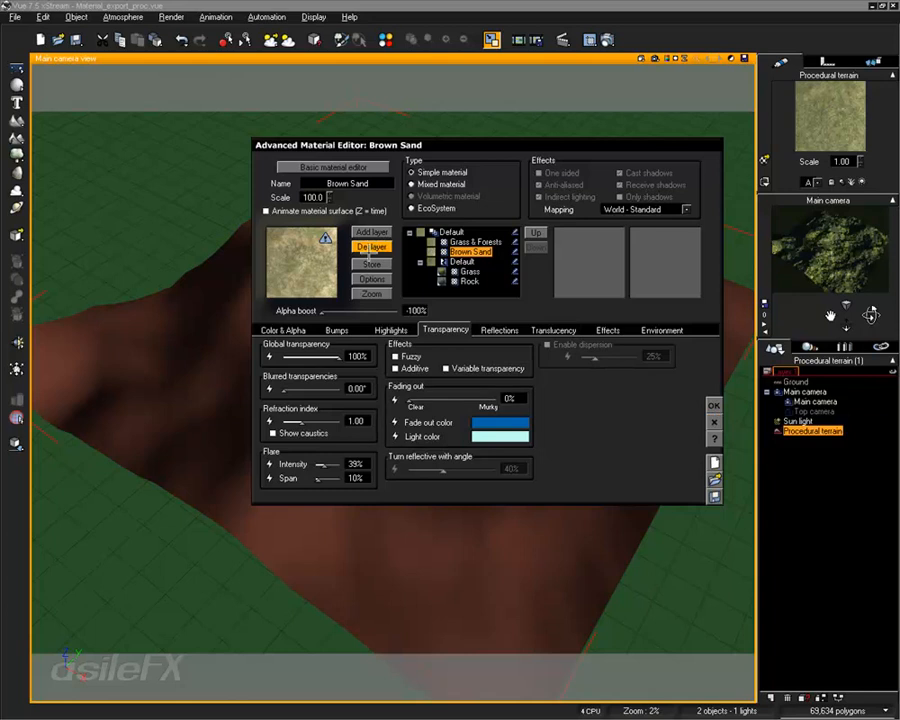
left_click(712, 421)
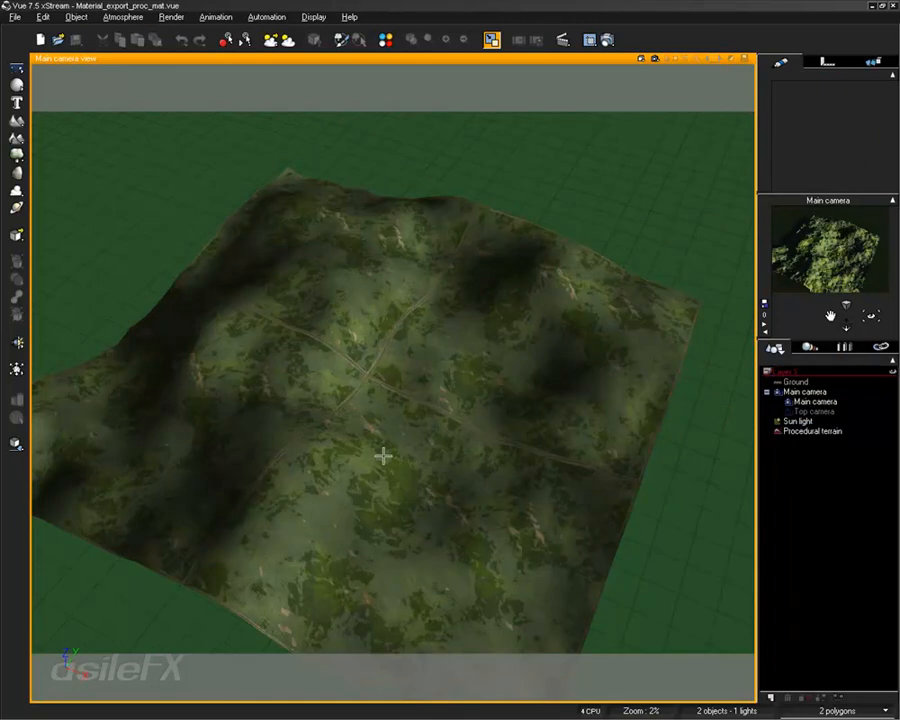
Move and tilt the main camera closer over the textured terrain's crossing seams and quick-render the view
middle_click_drag(383, 456, 483, 437)
scroll(531, 438, "up", 3)
middle_click_drag(576, 352, 548, 390)
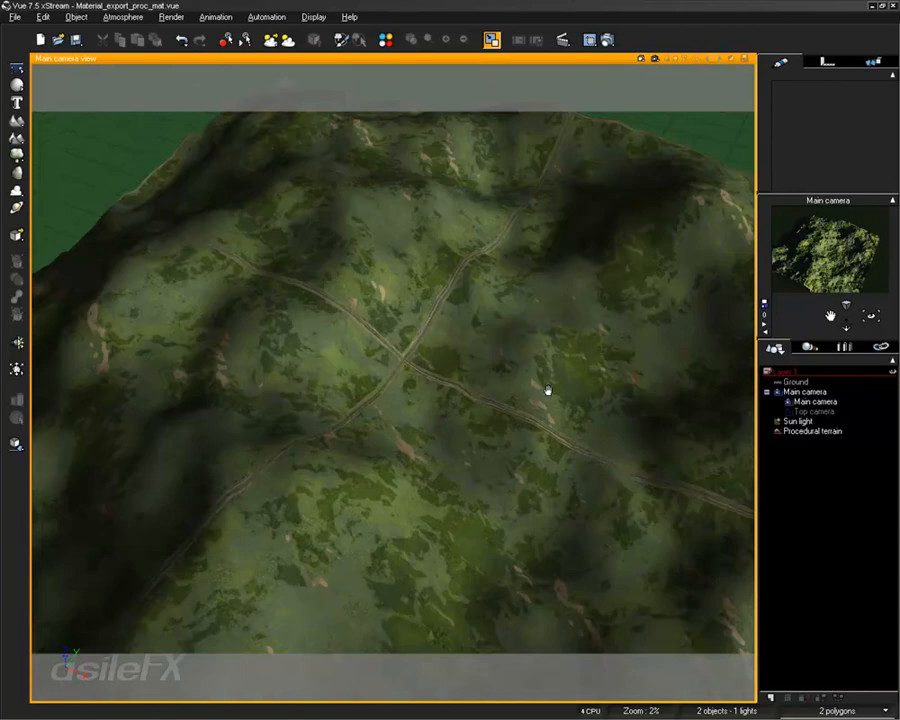
right_click_drag(548, 390, 557, 418)
middle_click_drag(557, 418, 526, 267)
right_click_drag(538, 263, 537, 283)
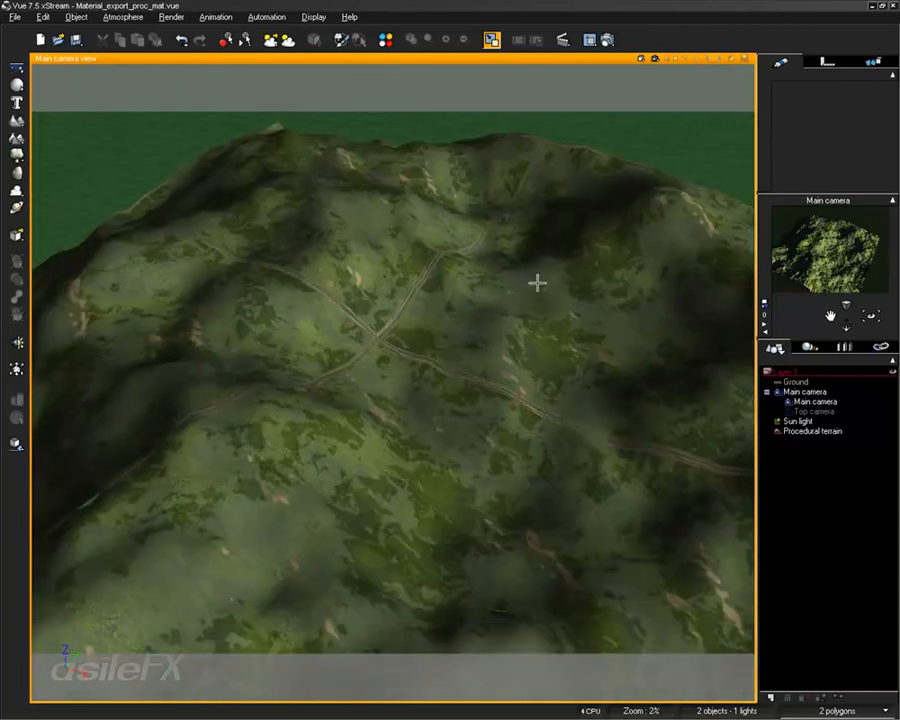
left_click(654, 58)
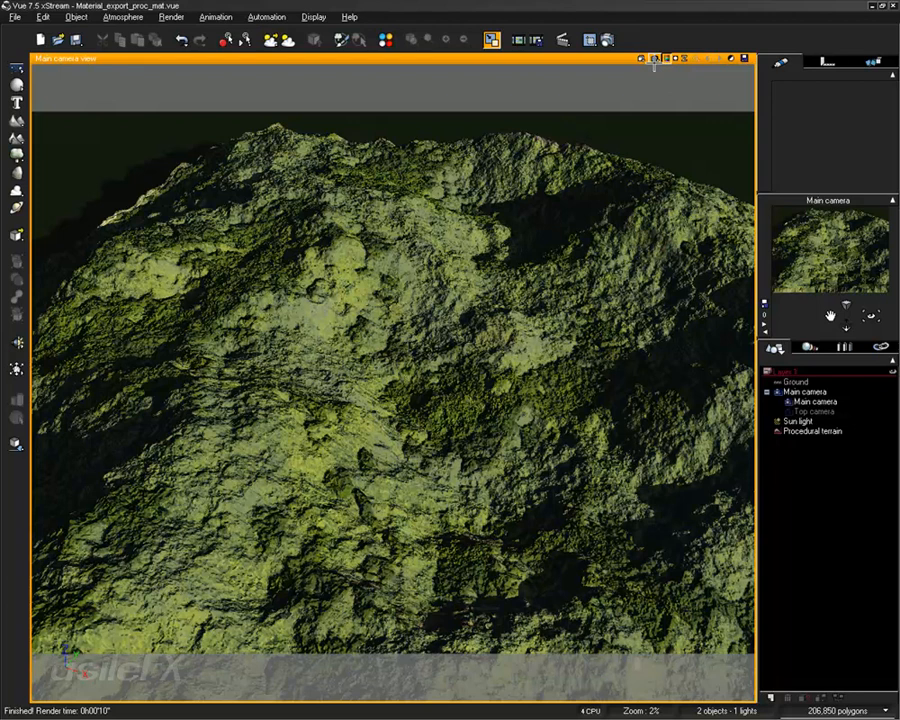
Give the terrain material a white highlight colour with 15% global intensity and 4% global size, and accept the material
left_click(827, 435)
double_click(830, 137)
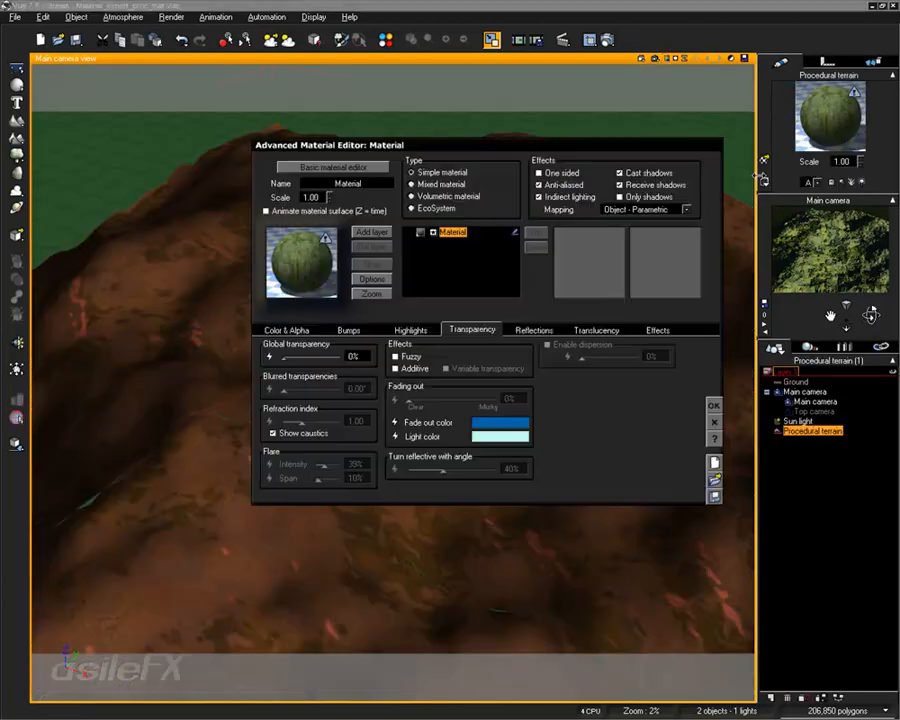
left_click(410, 330)
left_click(315, 360)
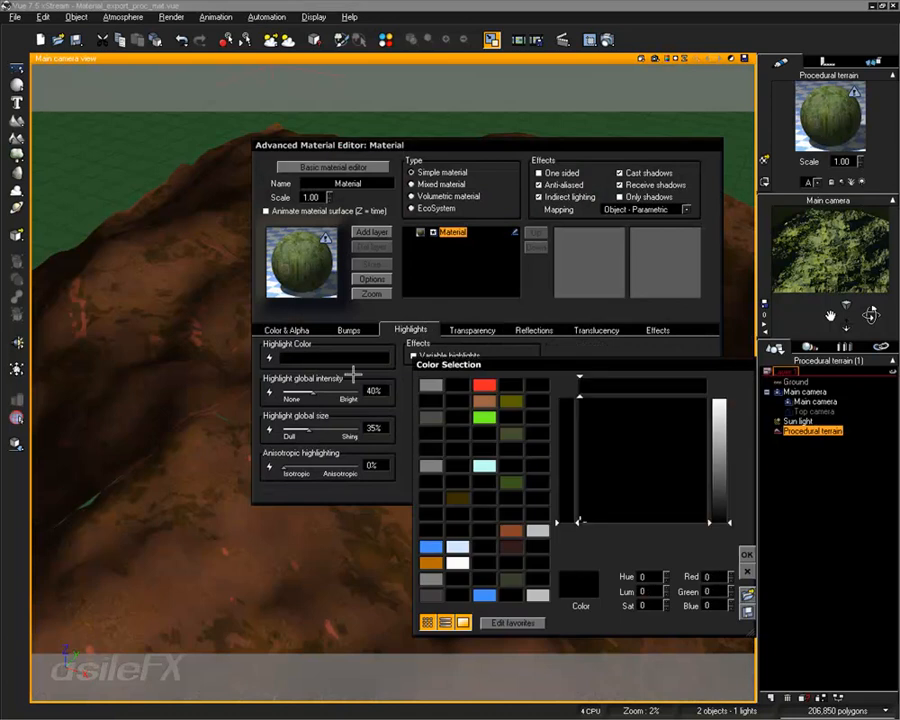
left_click(716, 412)
left_click(746, 554)
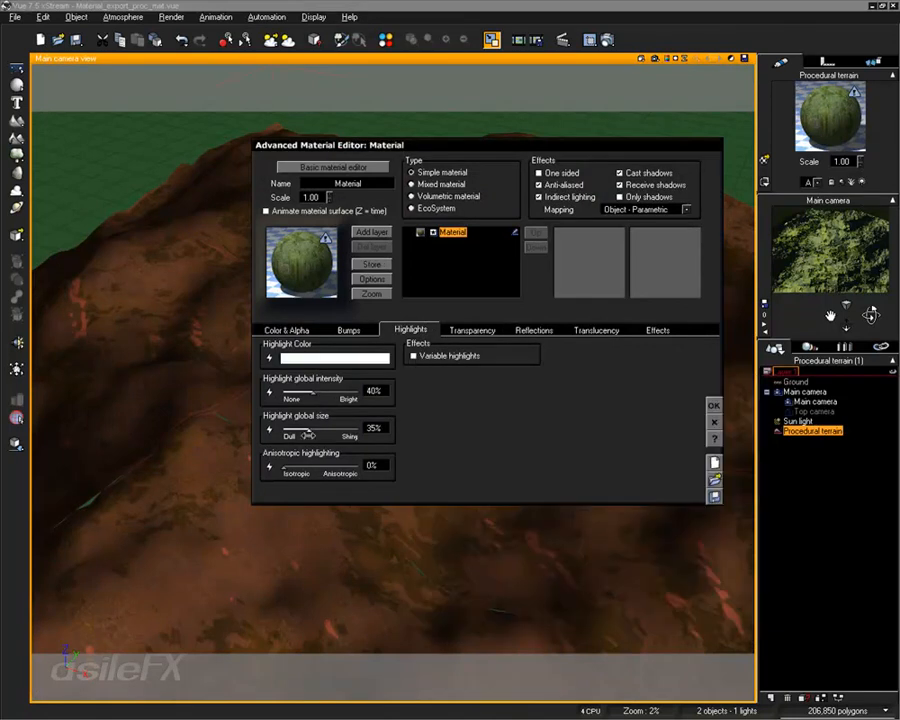
left_click_drag(332, 427, 288, 391)
left_click_drag(323, 428, 320, 393)
left_click(713, 405)
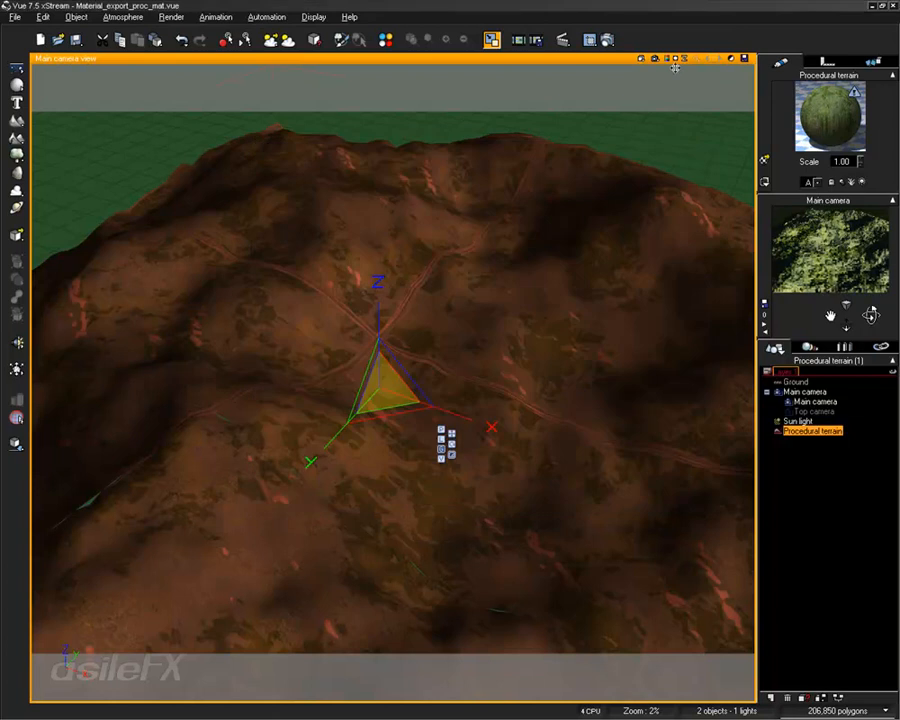
Enable variable highlights on the terrain material and connect the highlight output to the existing bump texture map node
double_click(843, 115)
left_click(449, 358)
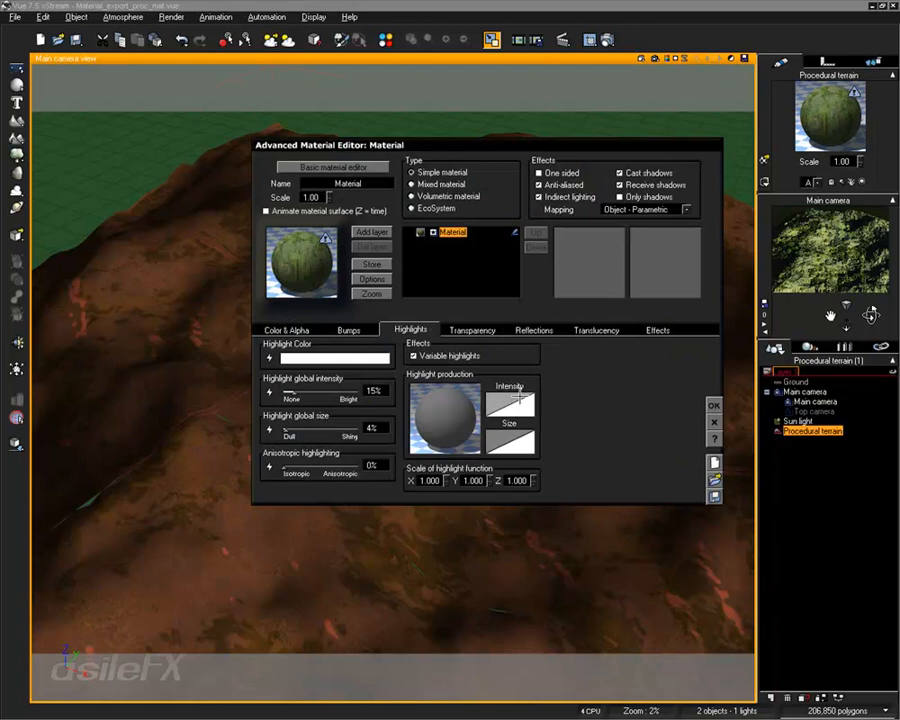
right_click(434, 394)
left_click(468, 400)
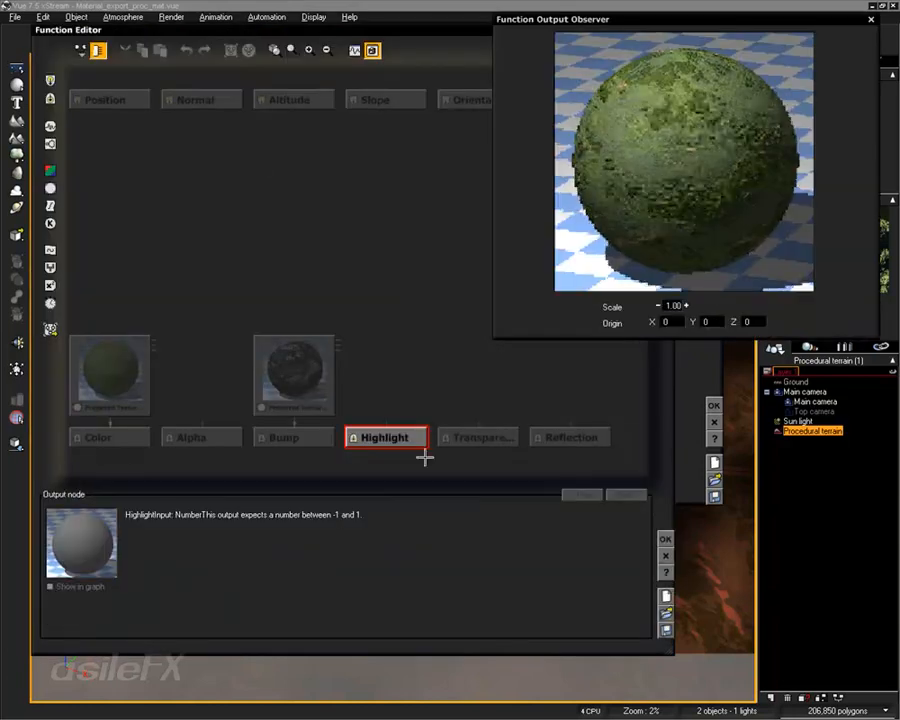
left_click_drag(380, 433, 296, 312)
left_click(302, 414)
left_click(664, 538)
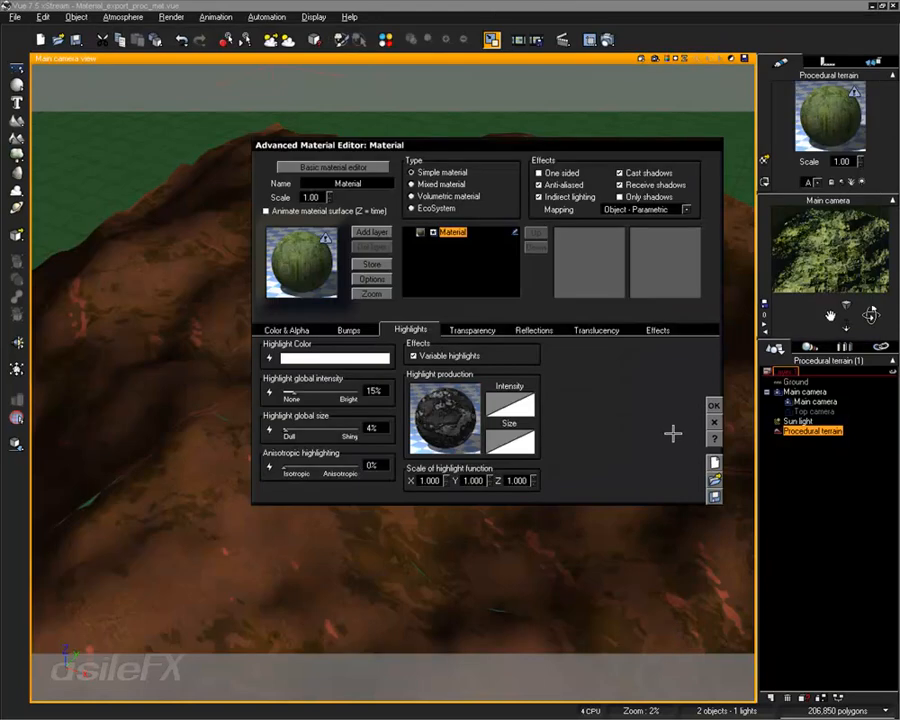
Raise the material's highlight global intensity to 50%, accept the material and quick-render the main camera view
left_click_drag(297, 394, 323, 389)
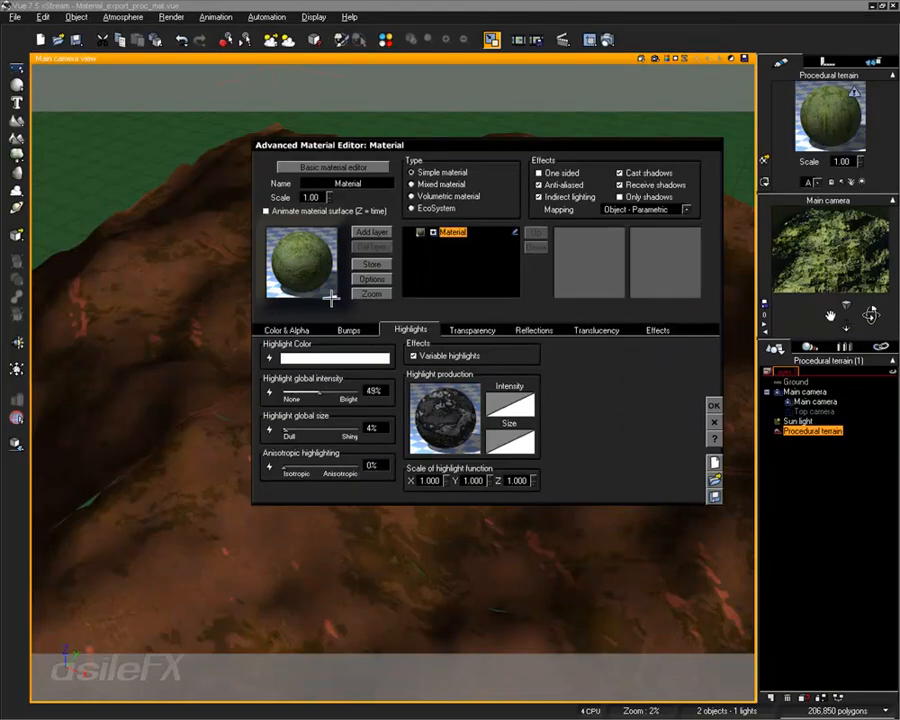
left_click(323, 389)
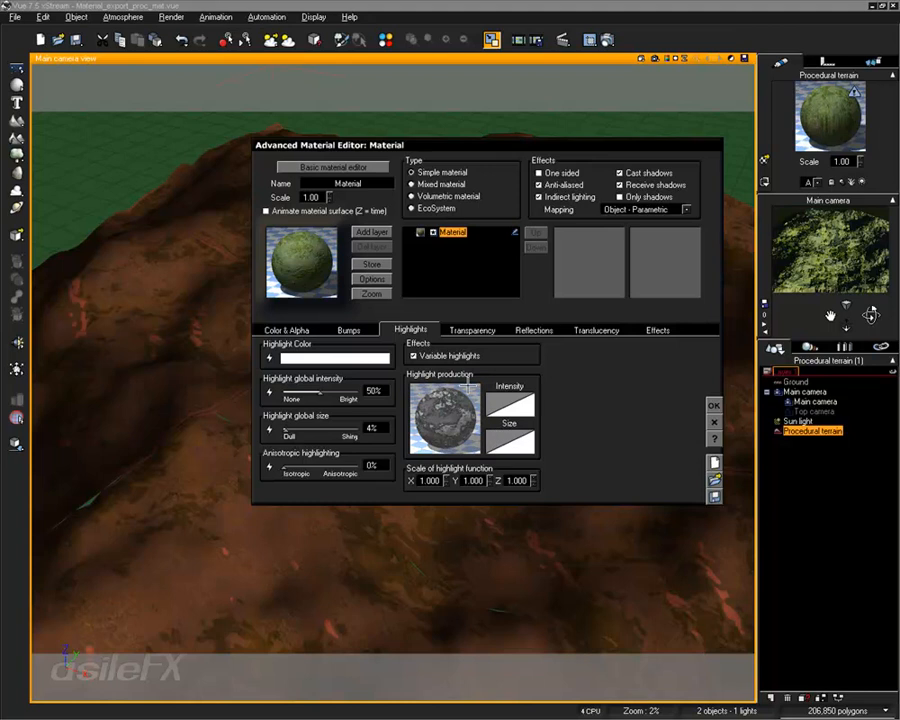
left_click(713, 405)
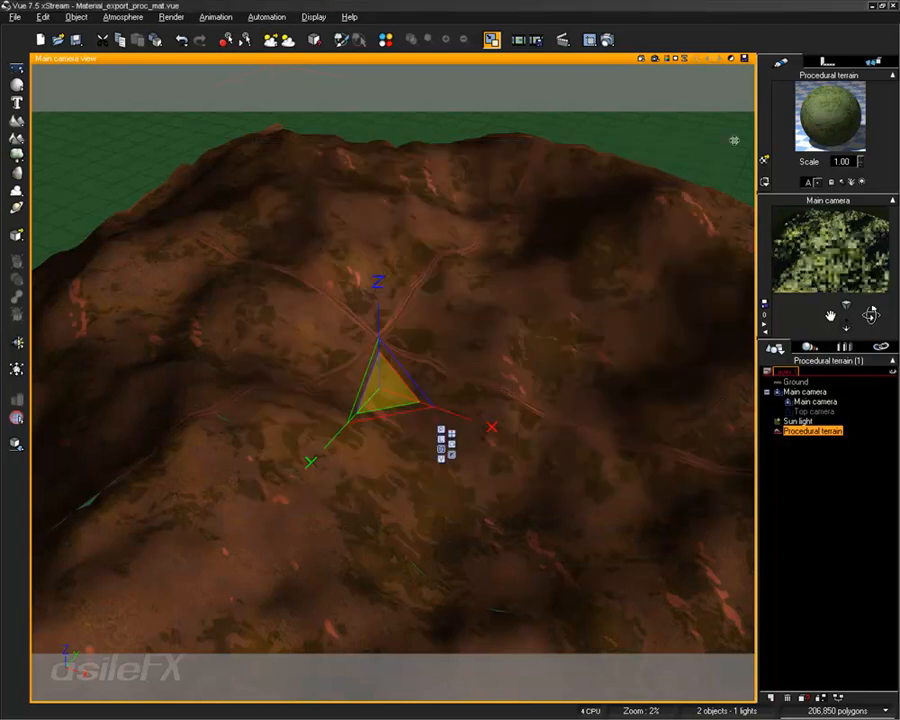
left_click(654, 57)
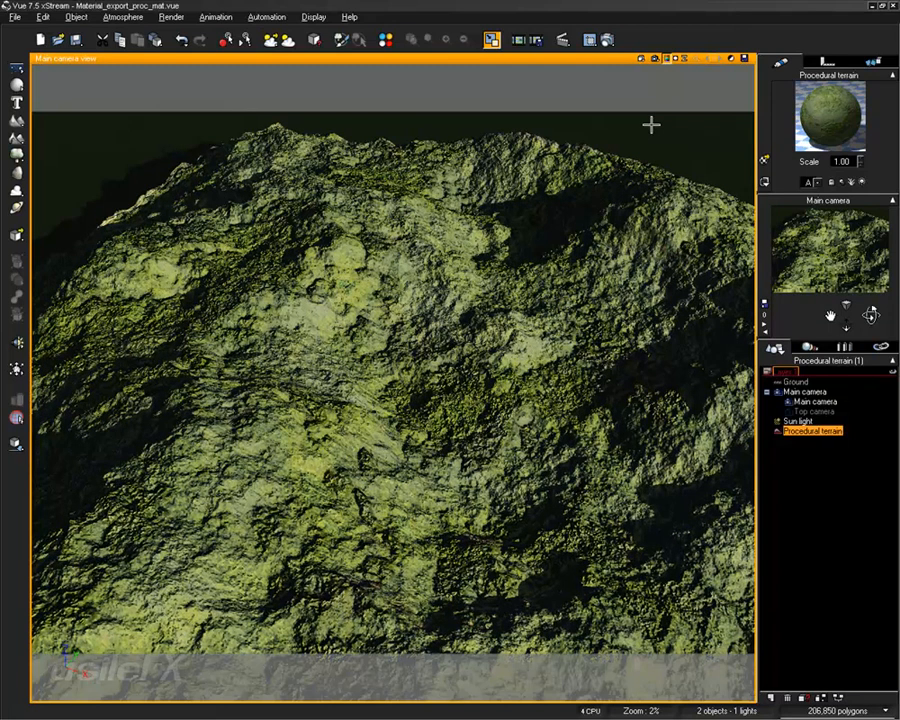
left_click(614, 269)
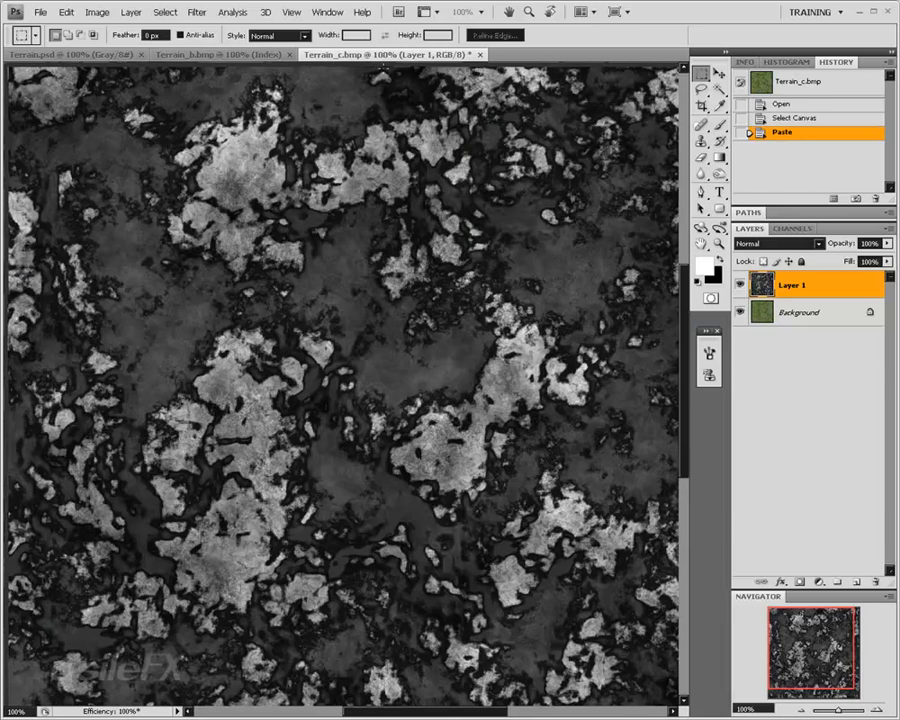
In Photoshop, check the bump map Terrain_b.bmp, return to Terrain_c.bmp and hide Layer 1 to expose the colour map
left_click(220, 54)
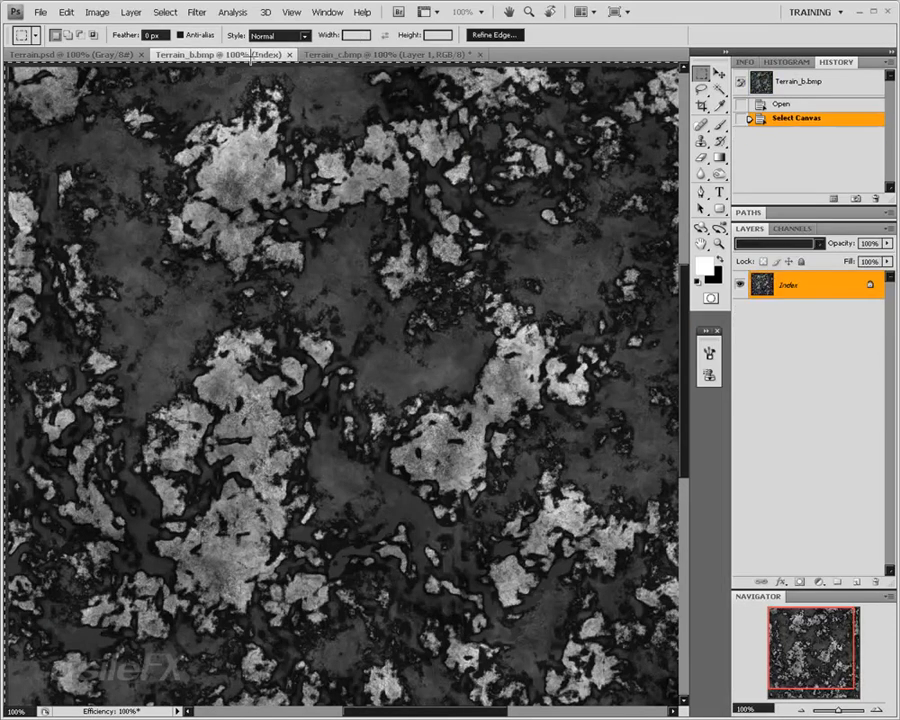
left_click(380, 54)
left_click(740, 285)
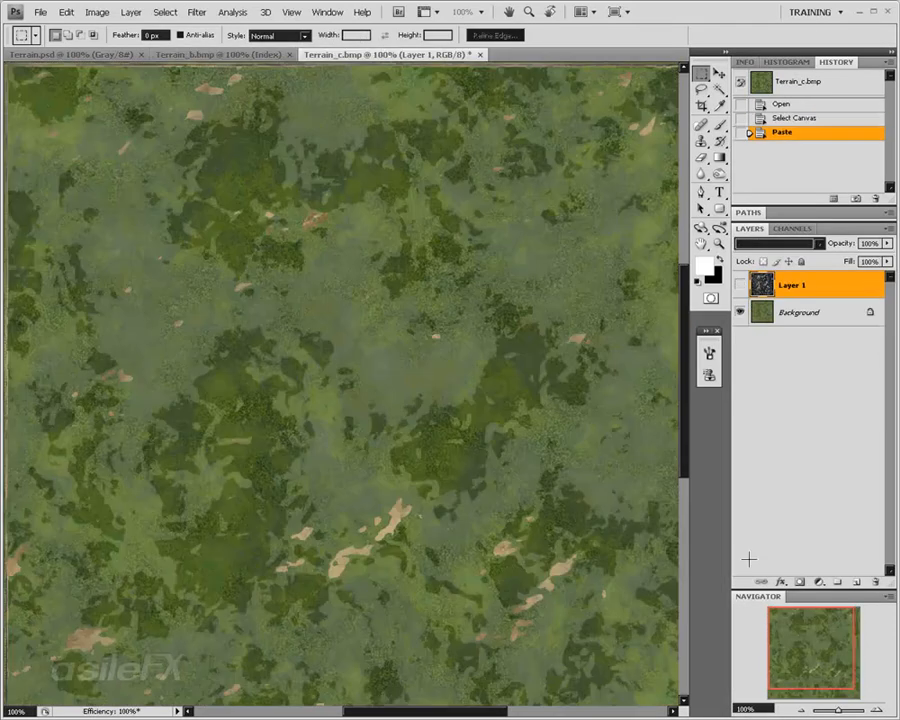
Examine the colour map's pixel detail at 300% near its lower-left corner and return to viewing the whole image
left_click(876, 709)
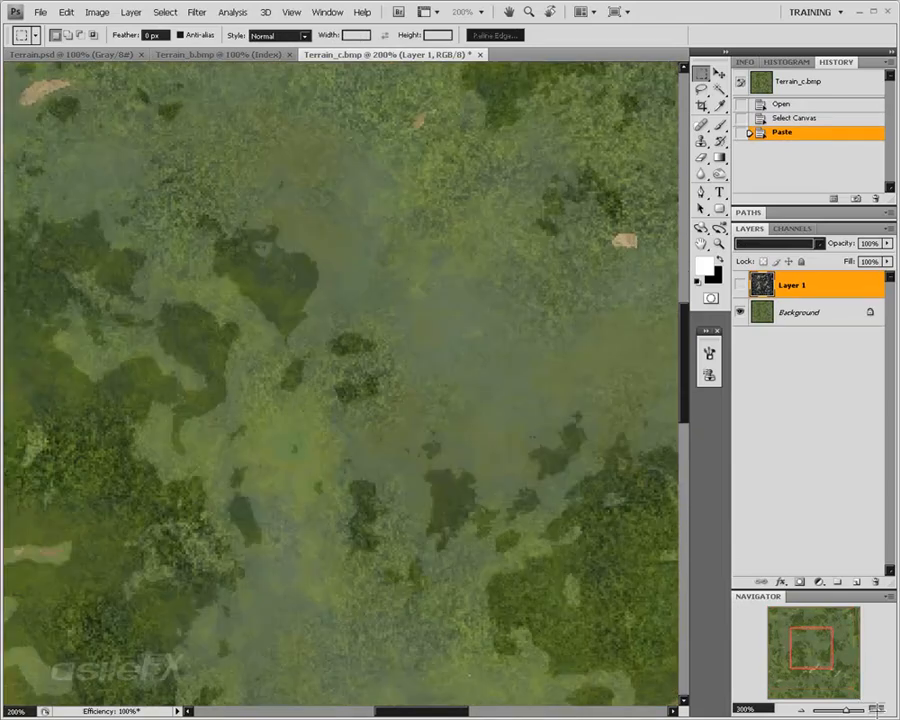
left_click_drag(820, 641, 766, 692)
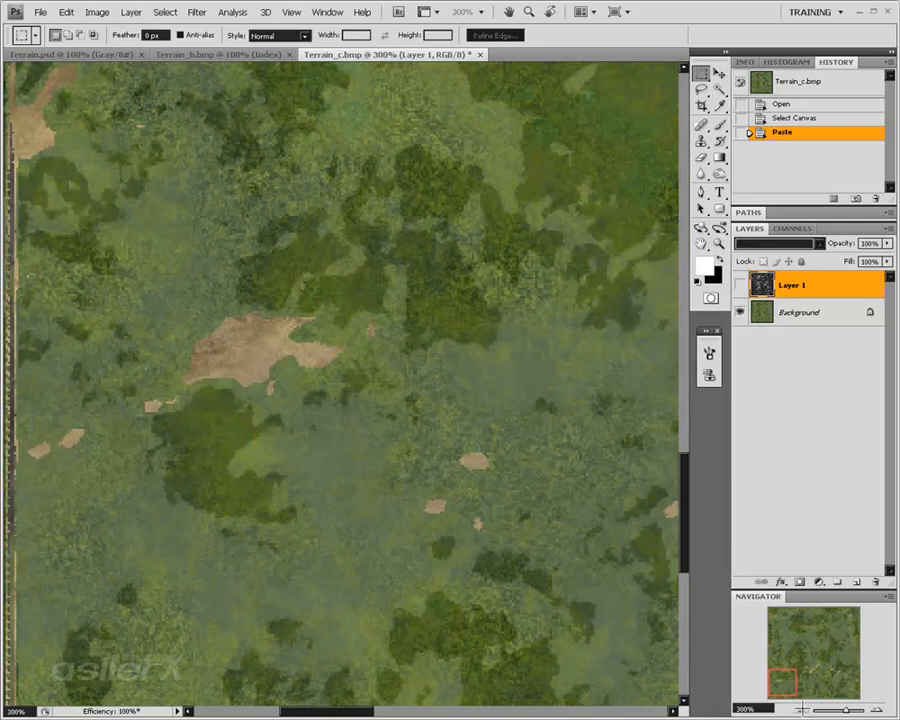
left_click(800, 709)
left_click(800, 709)
left_click_drag(803, 657, 816, 660)
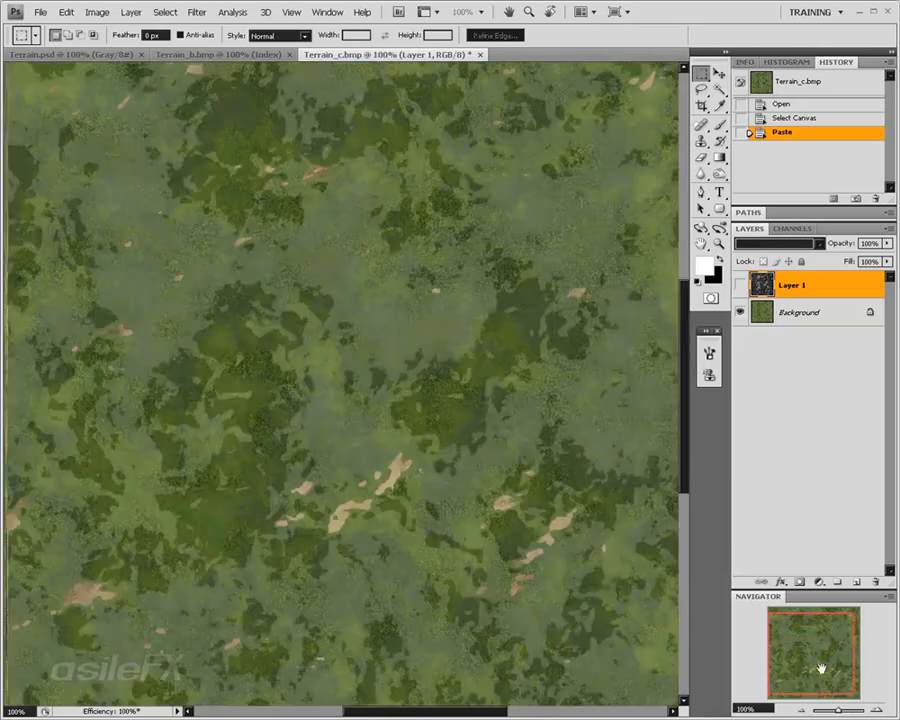
key("ctrl+minus")
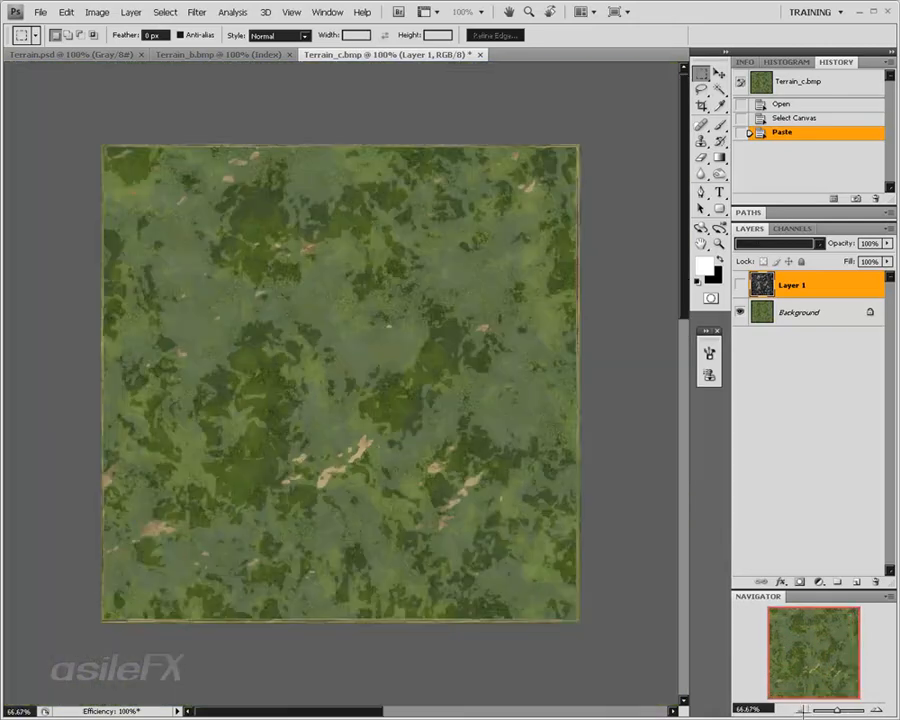
Resample the colour map Terrain_c.bmp to 4096 × 4096 pixels using Bicubic (best for smooth gradients) interpolation
left_click(97, 12)
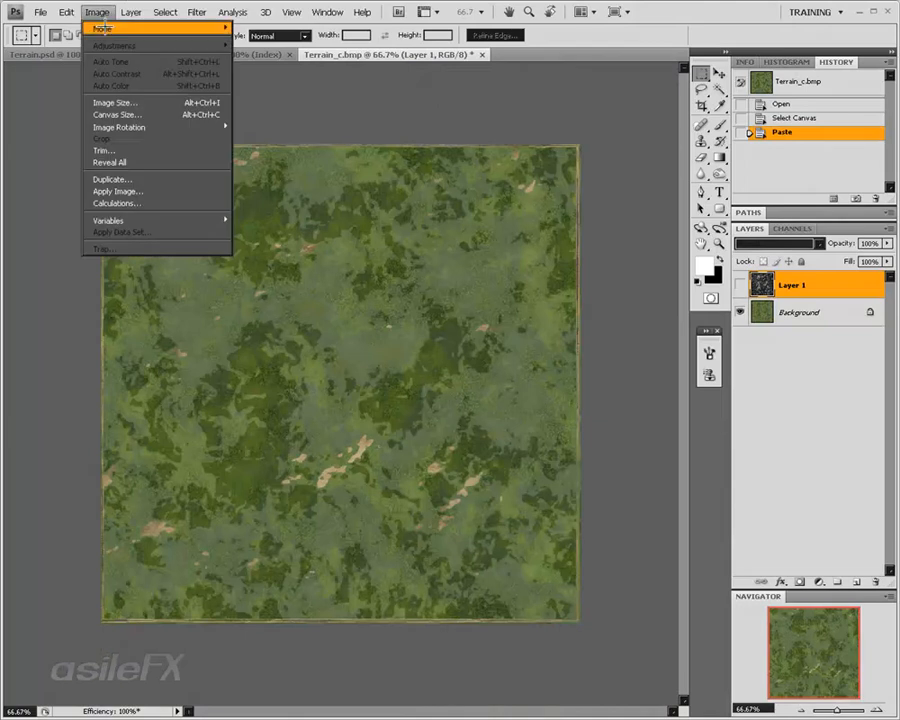
left_click(140, 102)
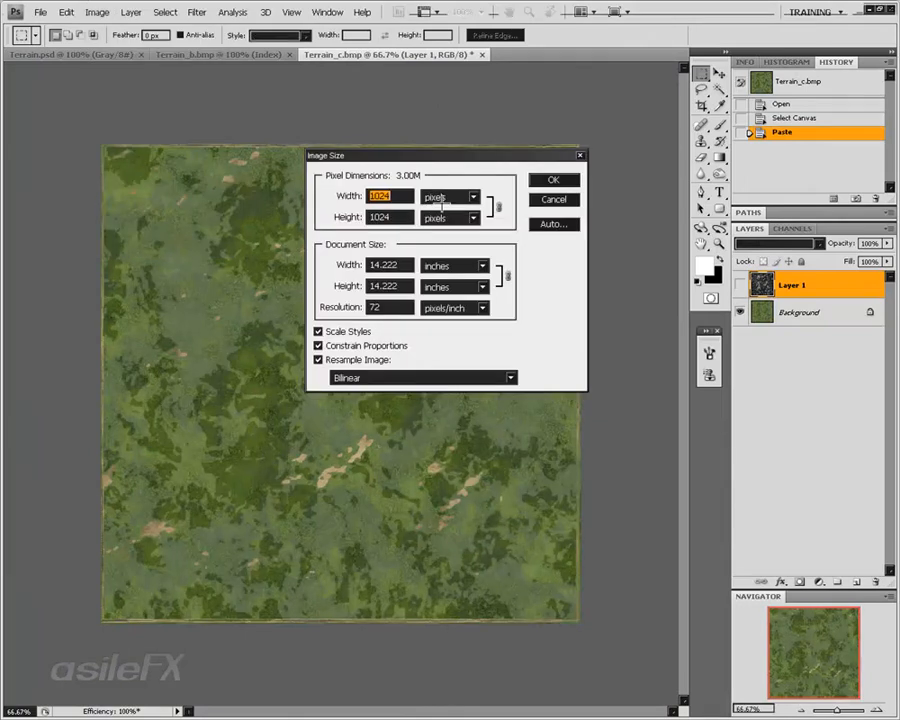
type("4096")
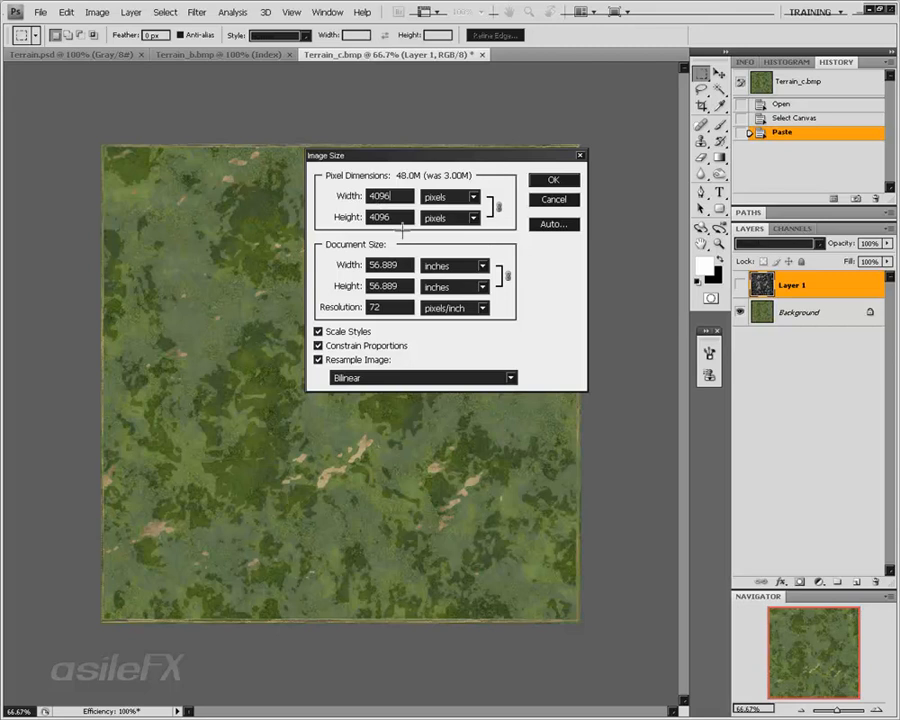
left_click(383, 378)
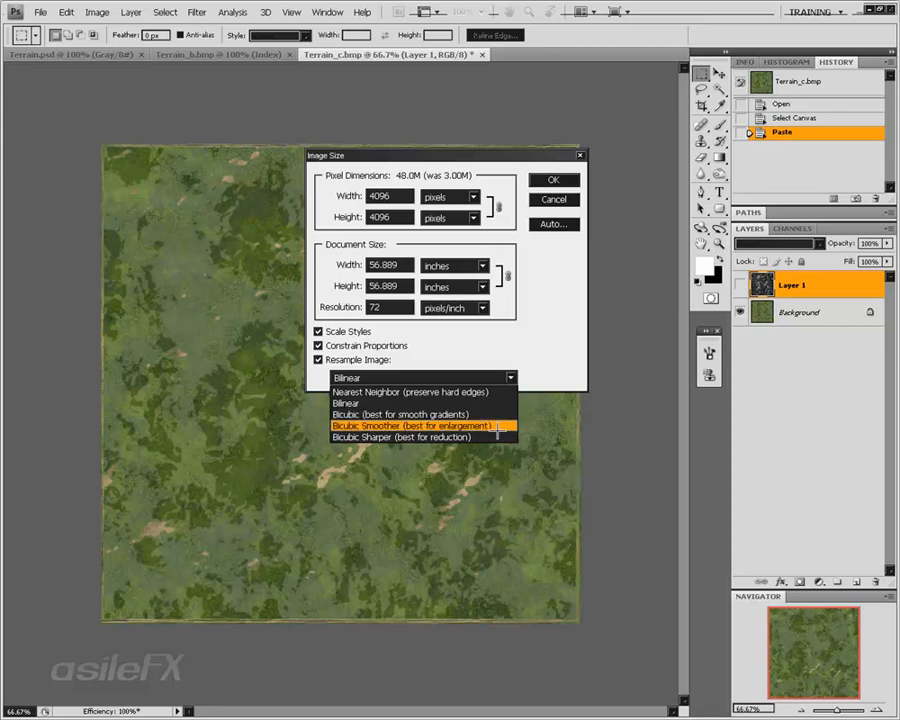
left_click(470, 414)
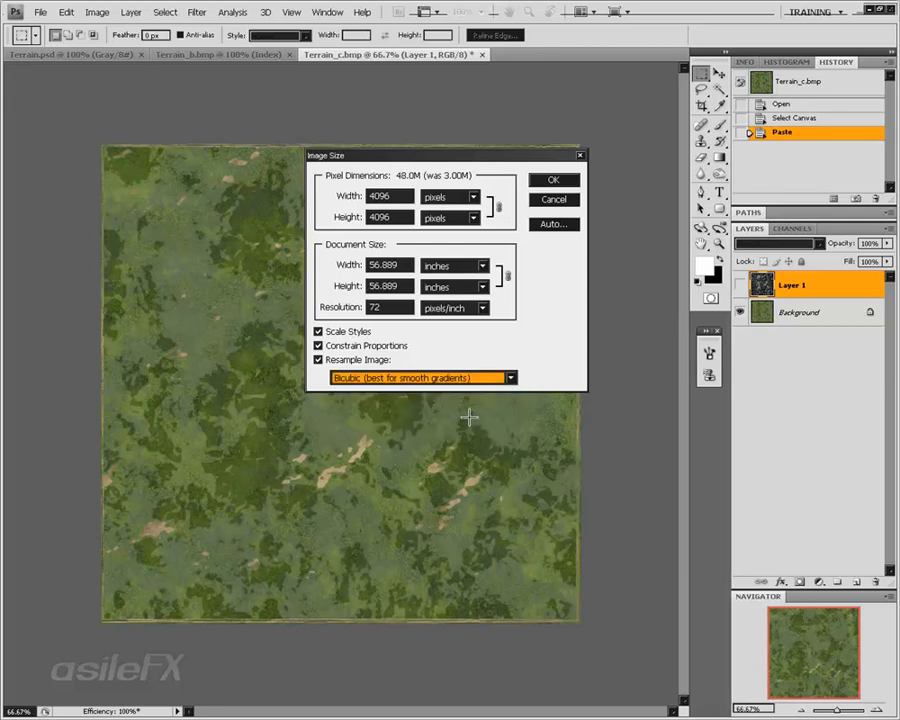
left_click(575, 180)
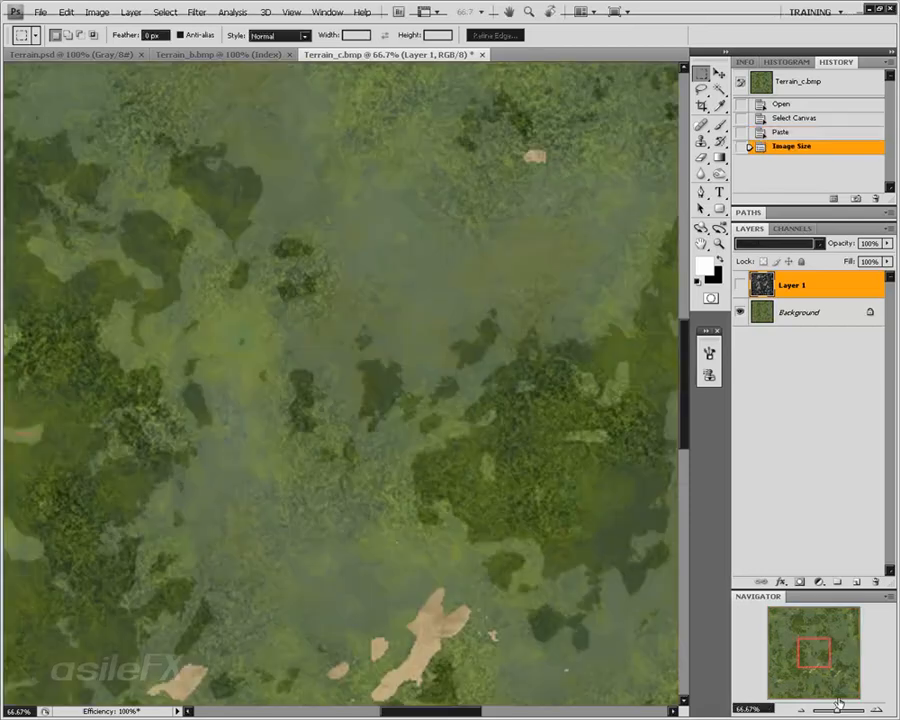
Inspect the enlarged colour map at 50% with the grass layer Layer 2 copy 3 shown and hidden, and leave that layer visible
mouse_move(824, 639)
left_mouse_down()
mouse_move(845, 617)
mouse_move(828, 617)
left_mouse_up()
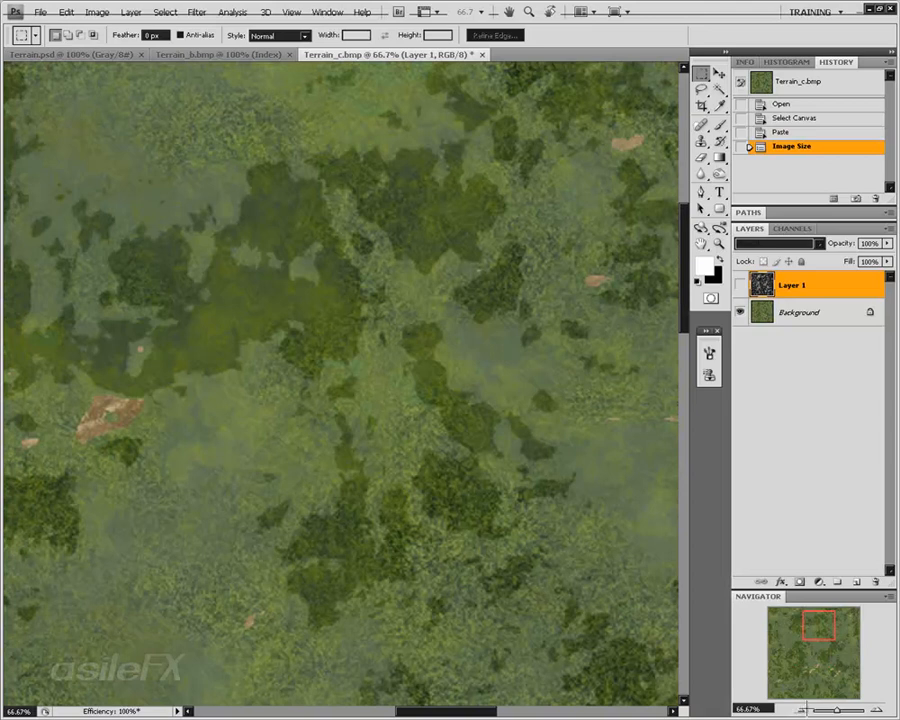
left_click(802, 711)
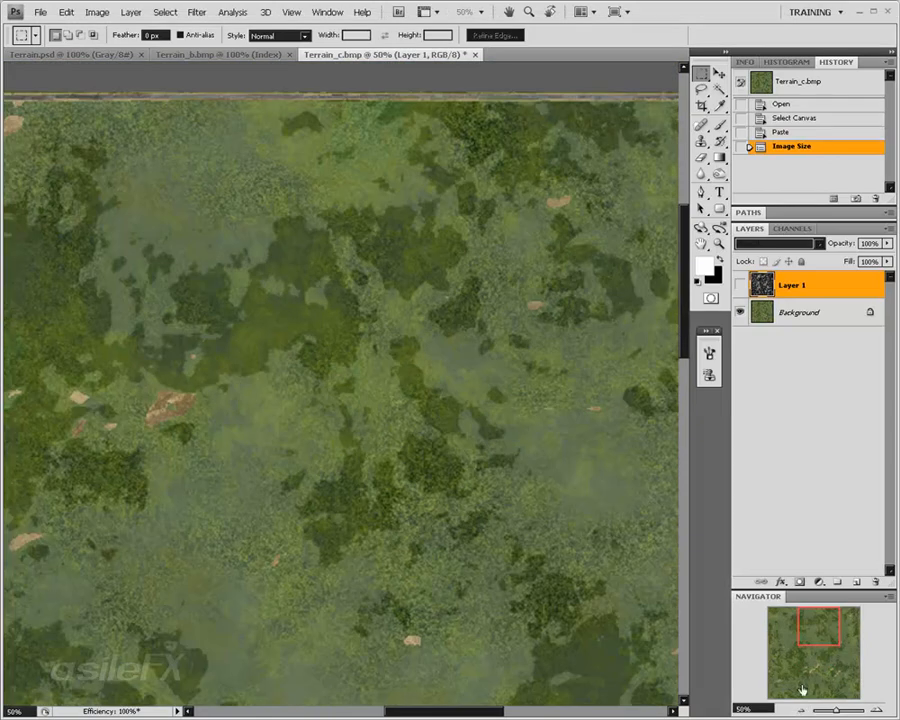
mouse_move(802, 670)
left_mouse_down()
mouse_move(800, 660)
mouse_move(808, 668)
left_mouse_up()
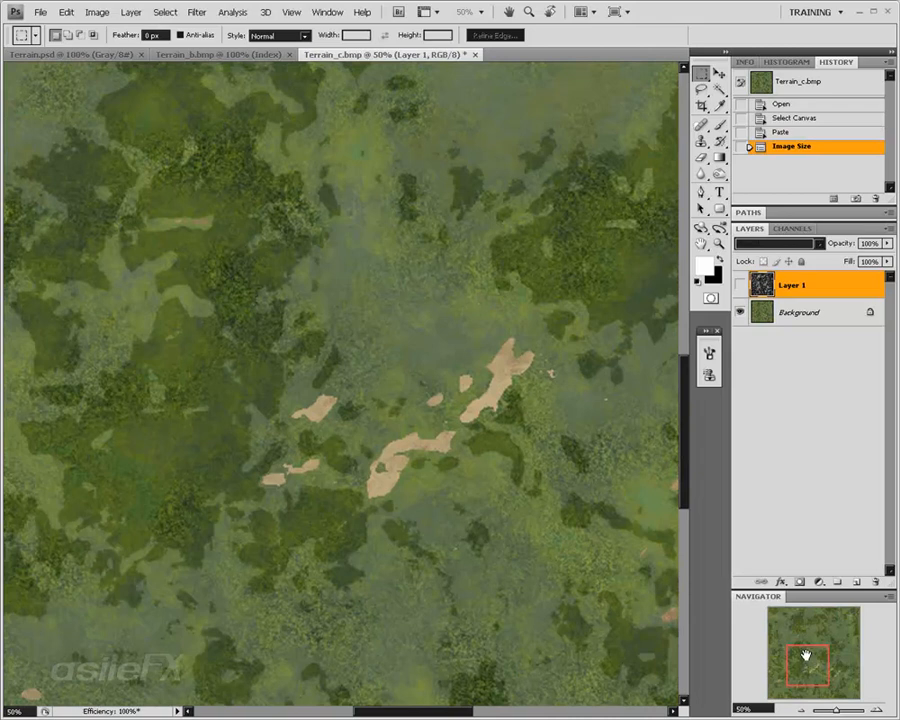
left_click_drag(807, 647, 822, 686)
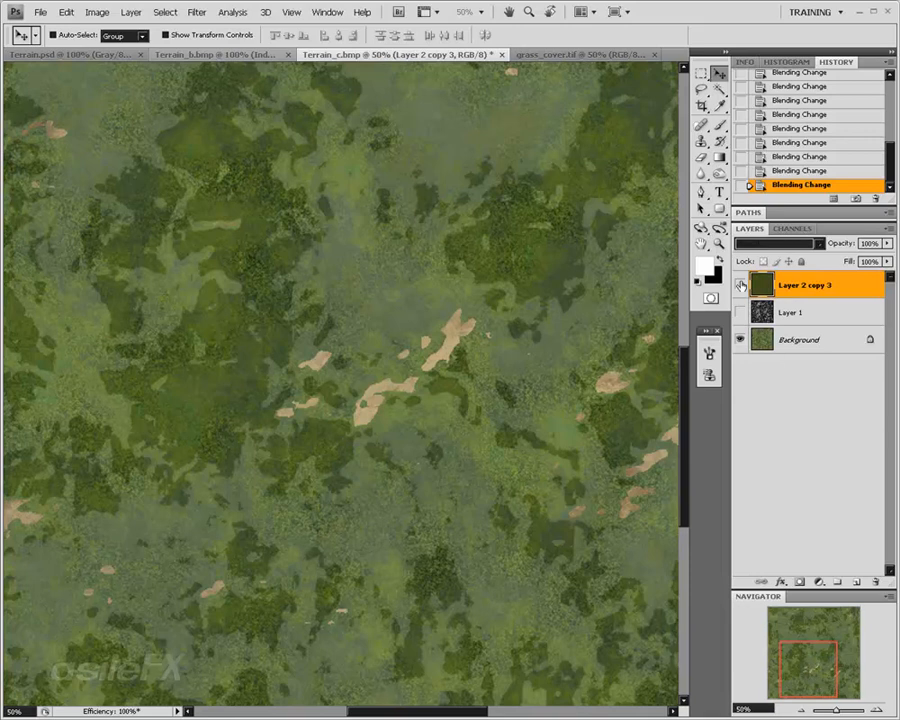
left_click(741, 286)
mouse_move(805, 668)
left_mouse_down()
mouse_move(792, 605)
mouse_move(836, 607)
mouse_move(813, 650)
left_mouse_up()
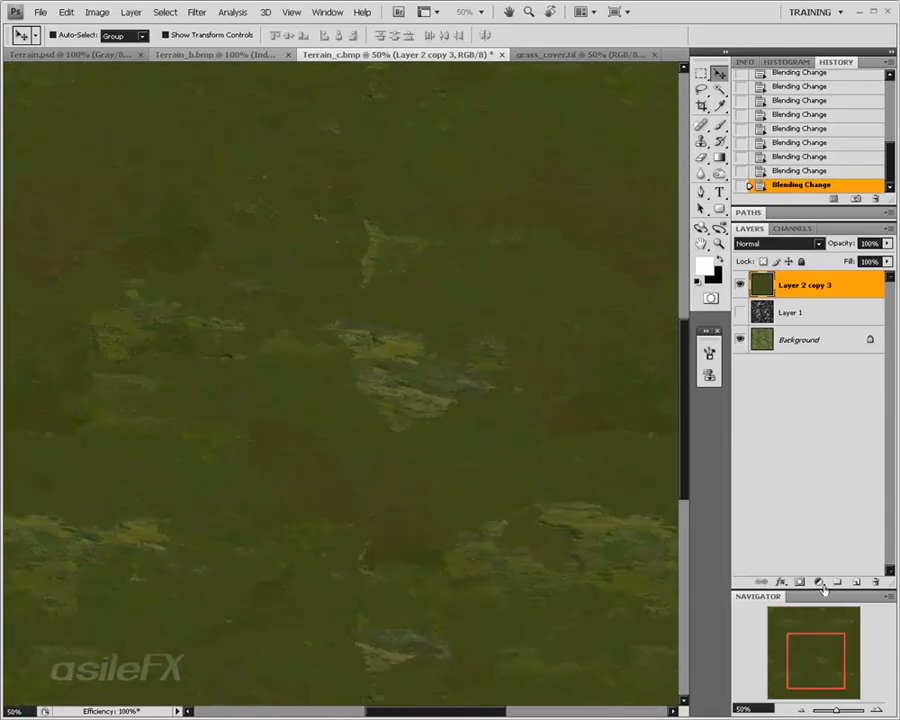
left_click(740, 285)
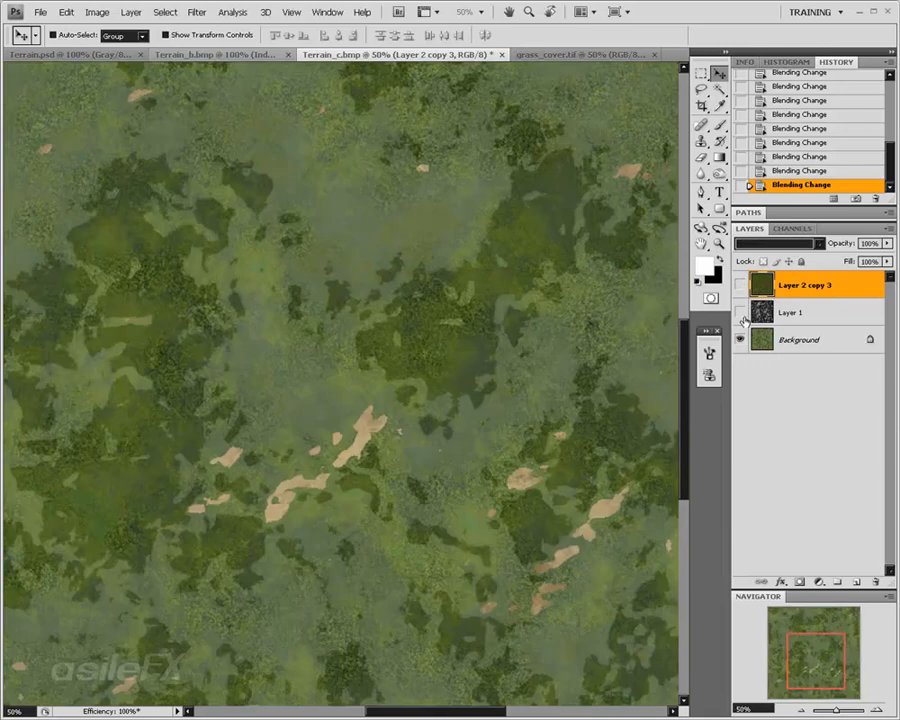
left_click(740, 286)
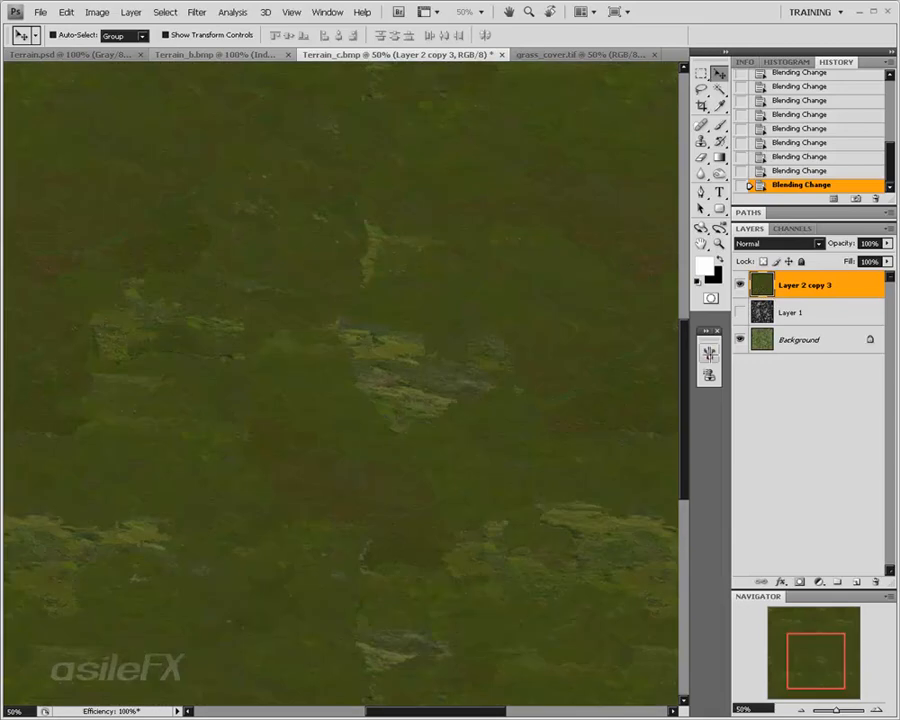
Try Hard Mix blending on Layer 2 copy 3 and settle on Hard Light
left_click(763, 243)
left_click(750, 493)
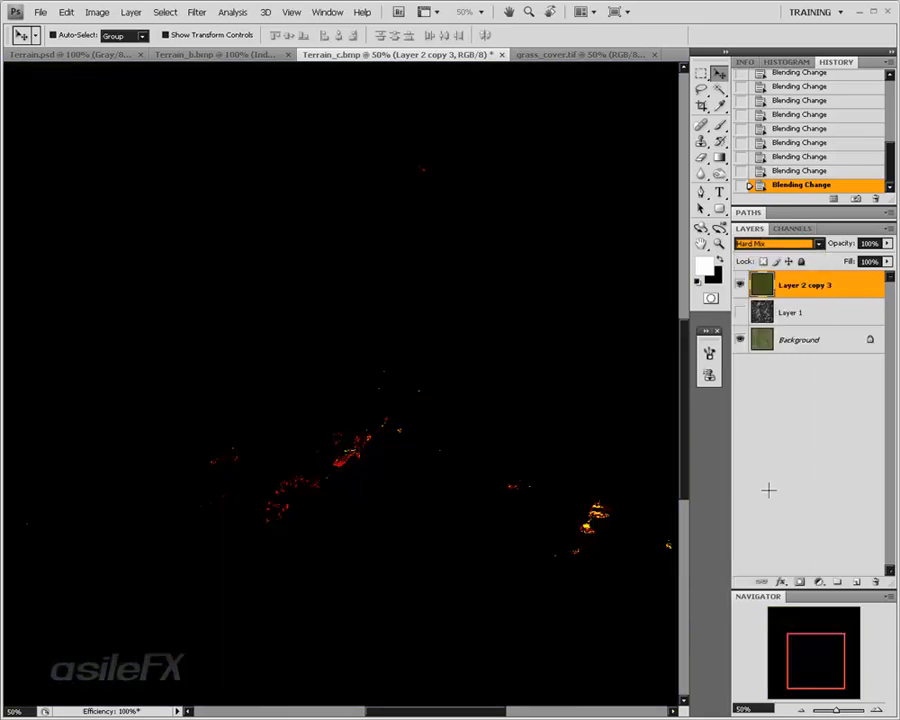
left_click(788, 243)
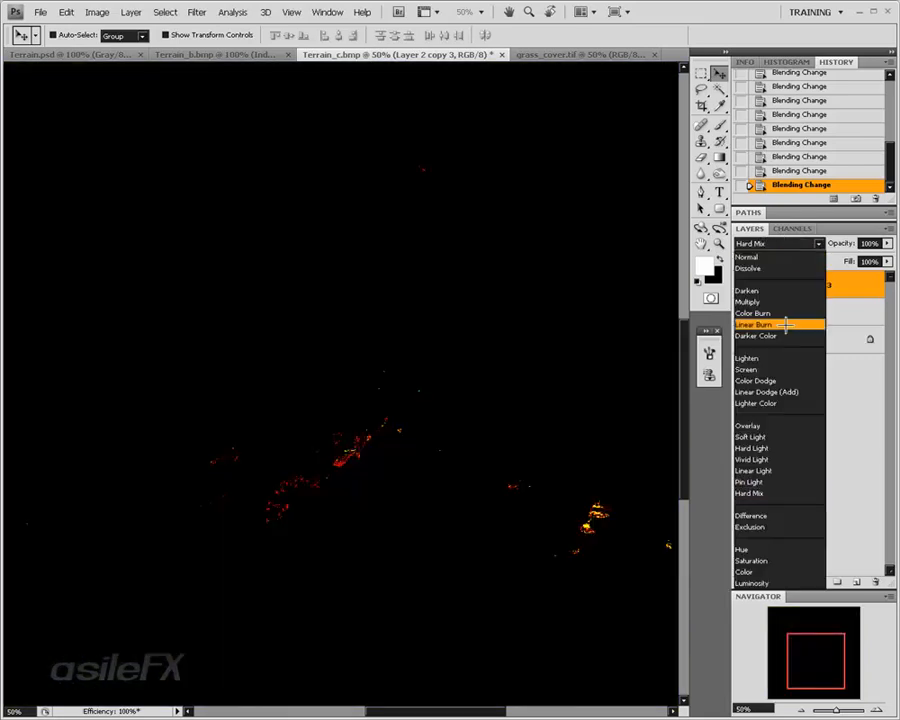
left_click(768, 448)
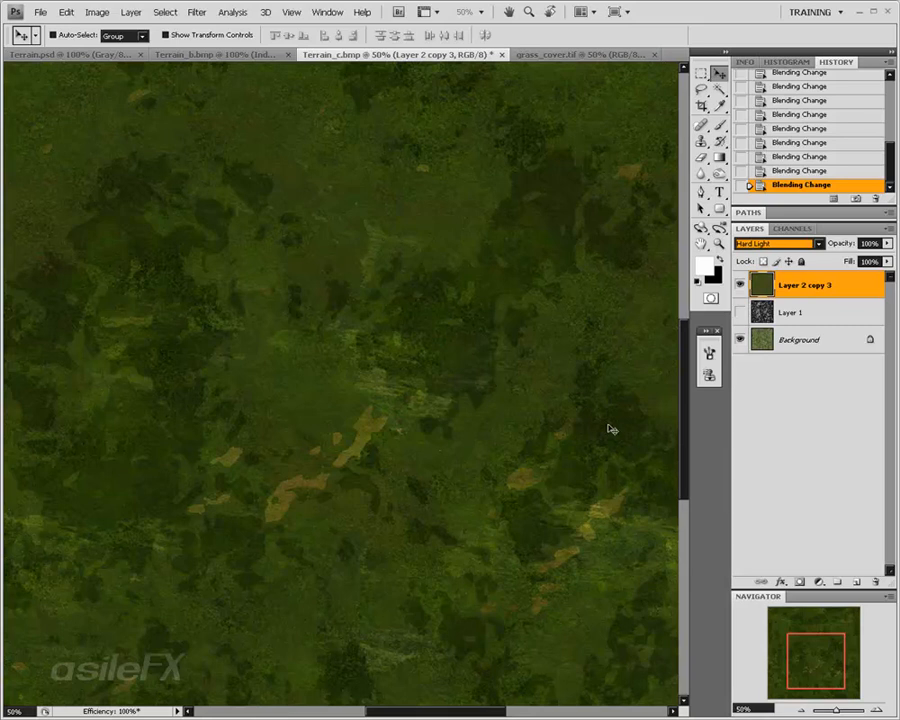
Make Layer 1 visible, preview it with Normal blending and return its blend mode to Lighten
left_click(770, 312)
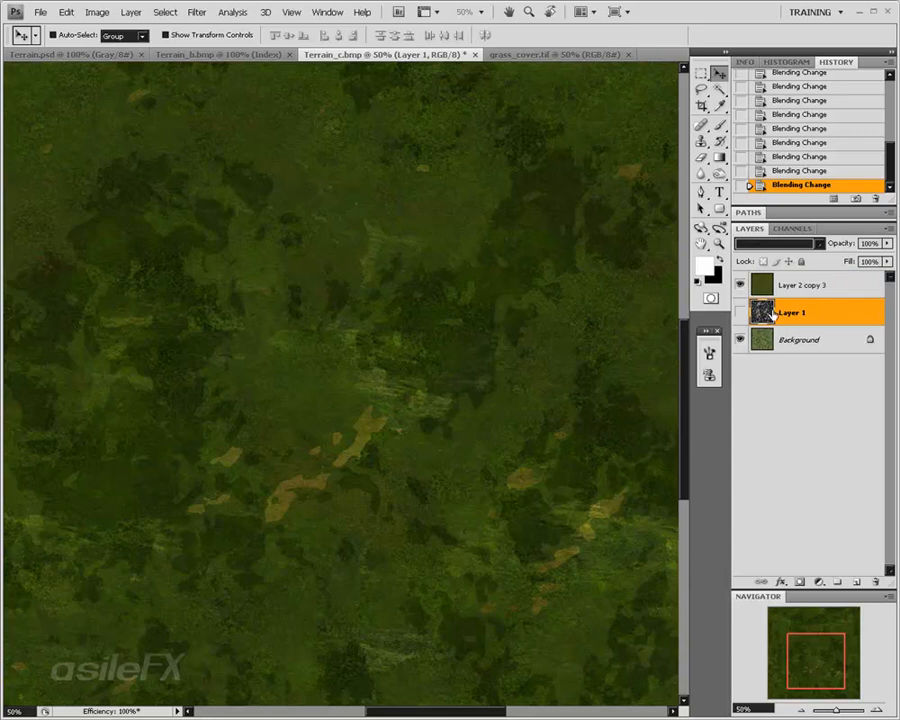
left_click(740, 312)
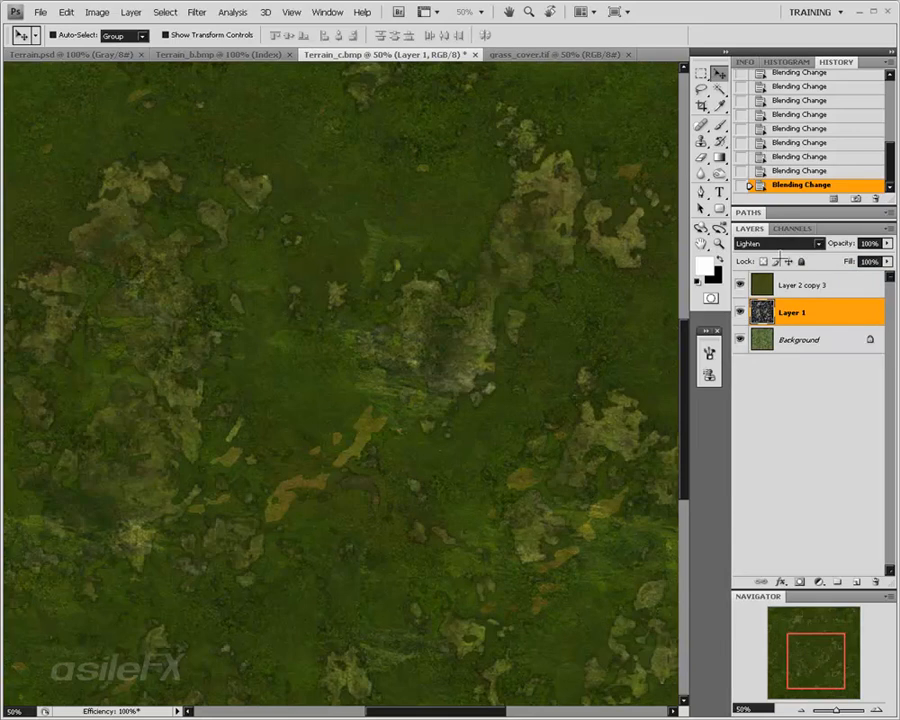
left_click(778, 244)
left_click(758, 257)
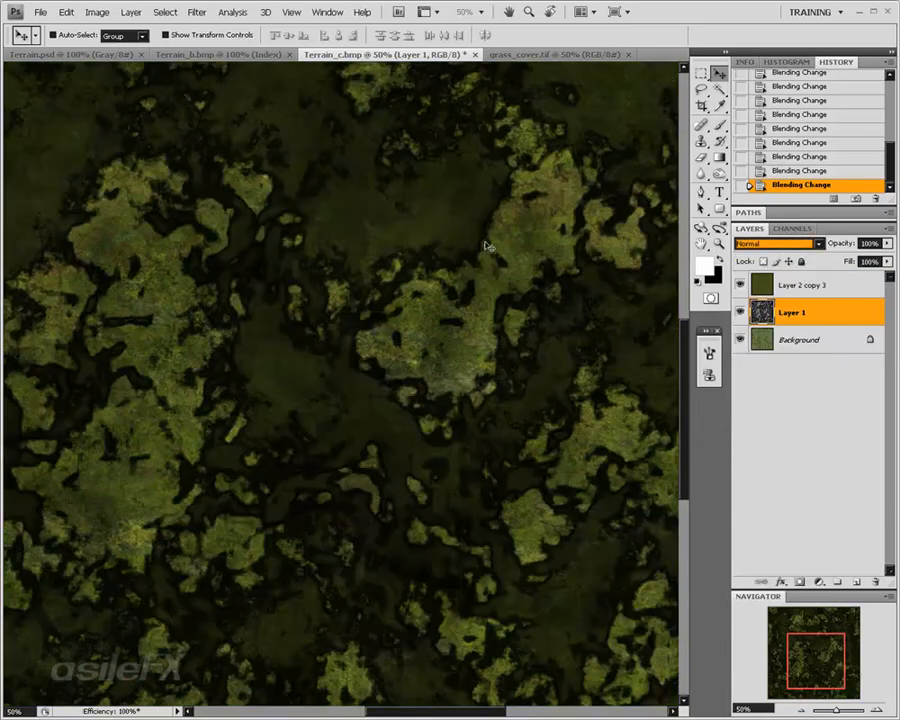
left_click(749, 244)
left_click(785, 290)
left_click(794, 312)
left_click(791, 243)
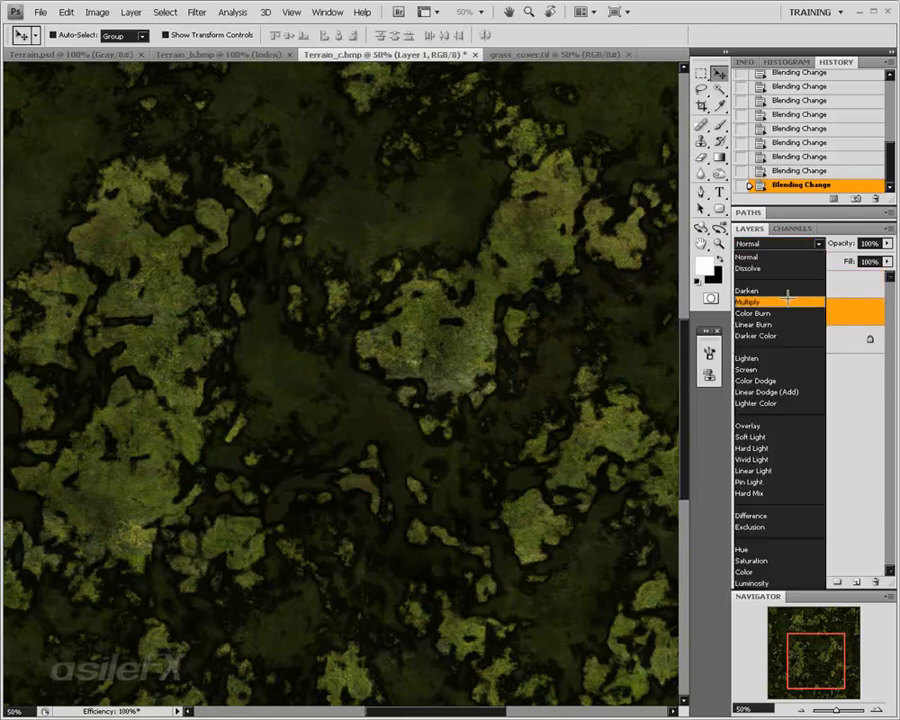
left_click(777, 359)
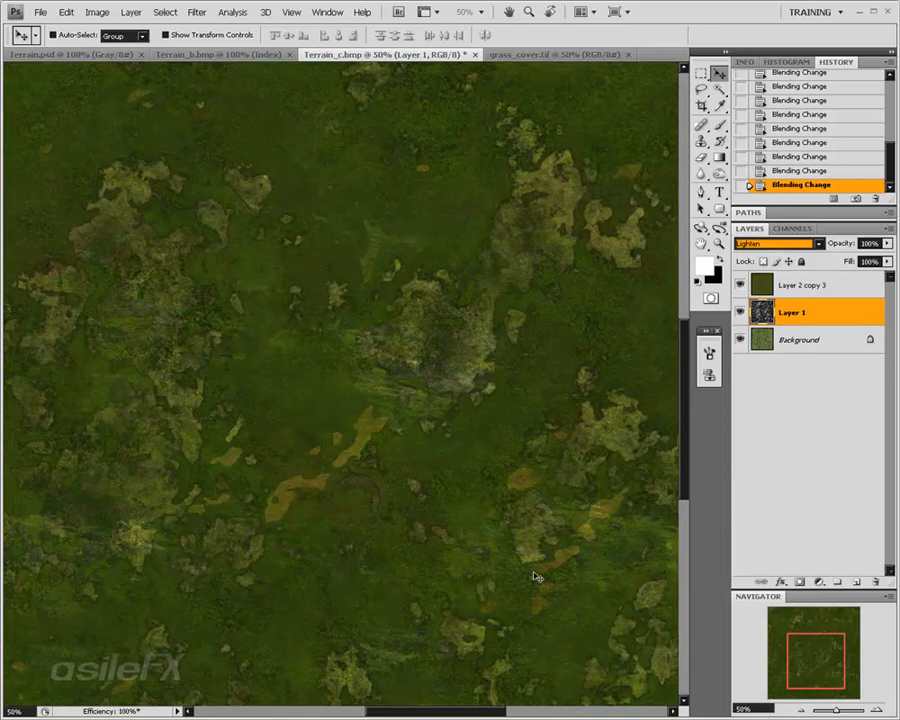
Try the Screen, Soft Light, Exclusion and Multiply blend modes on Layer 1, returning to Screen
left_click(778, 243)
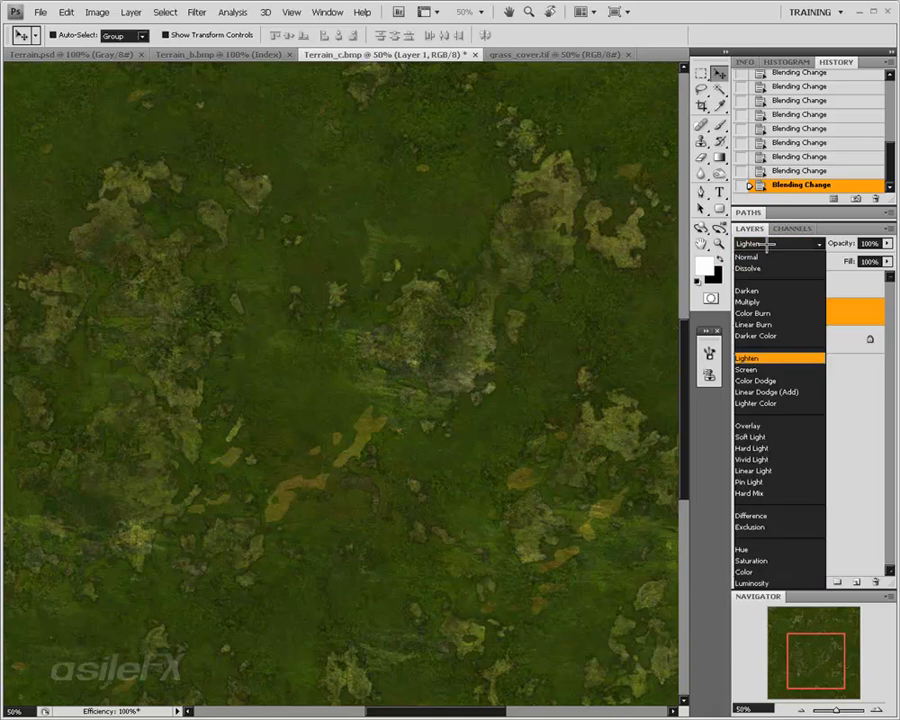
left_click(768, 369)
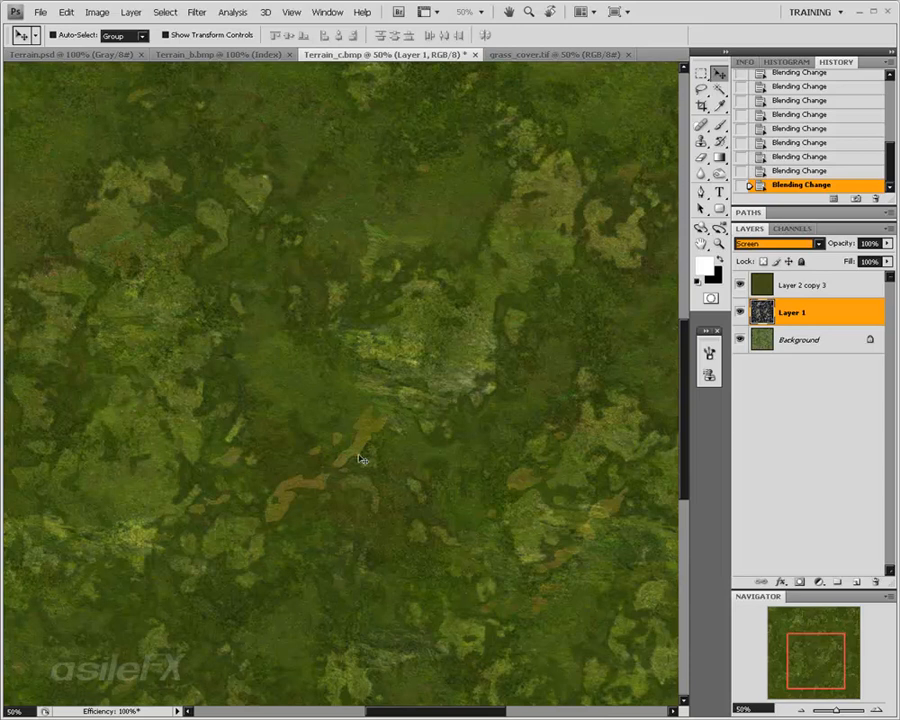
left_click(778, 243)
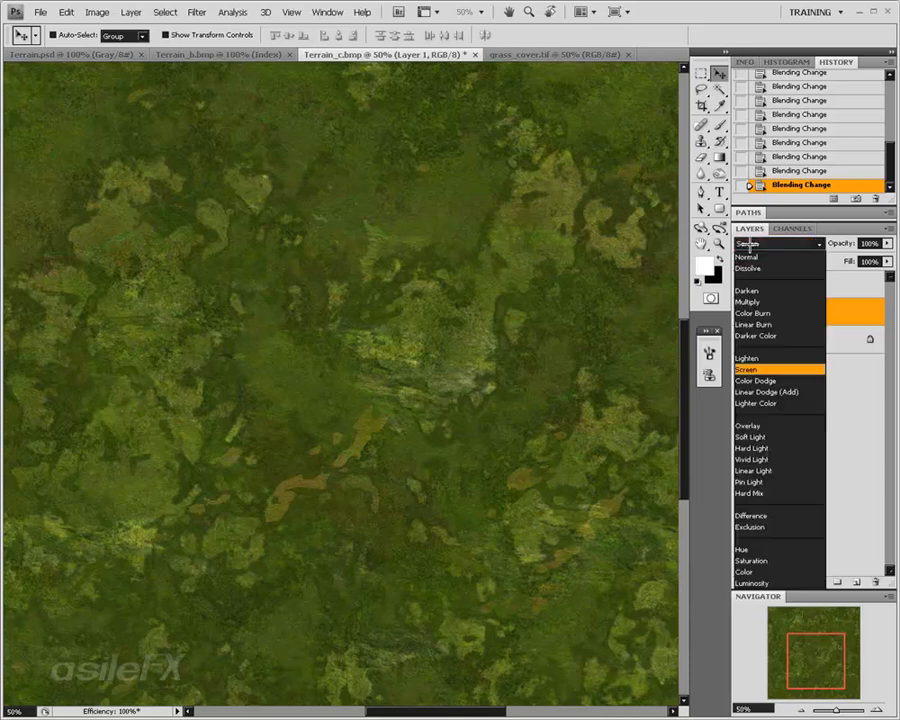
left_click(766, 437)
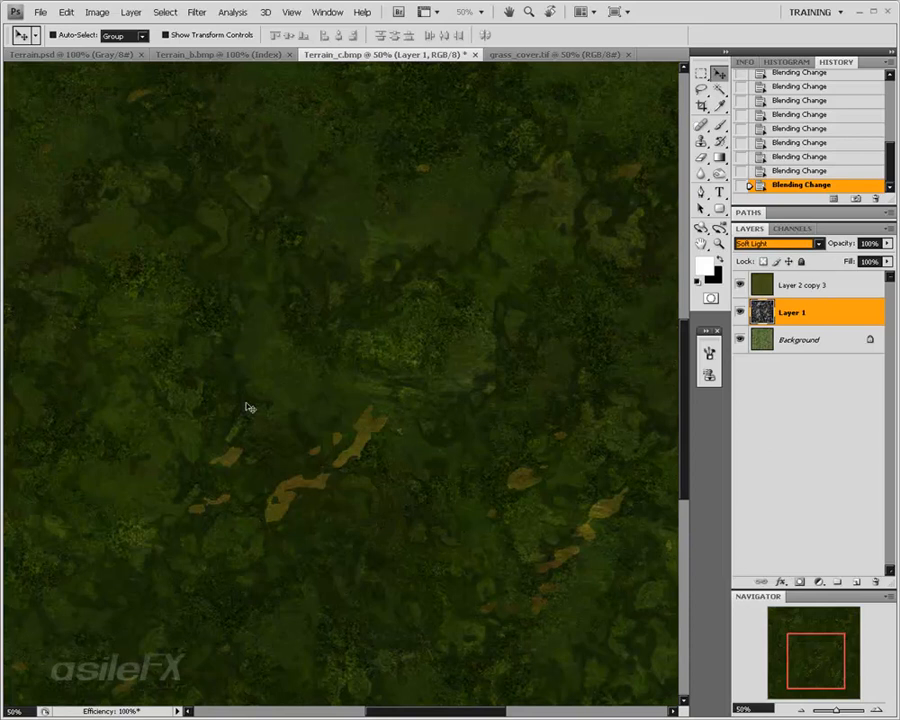
left_click(778, 243)
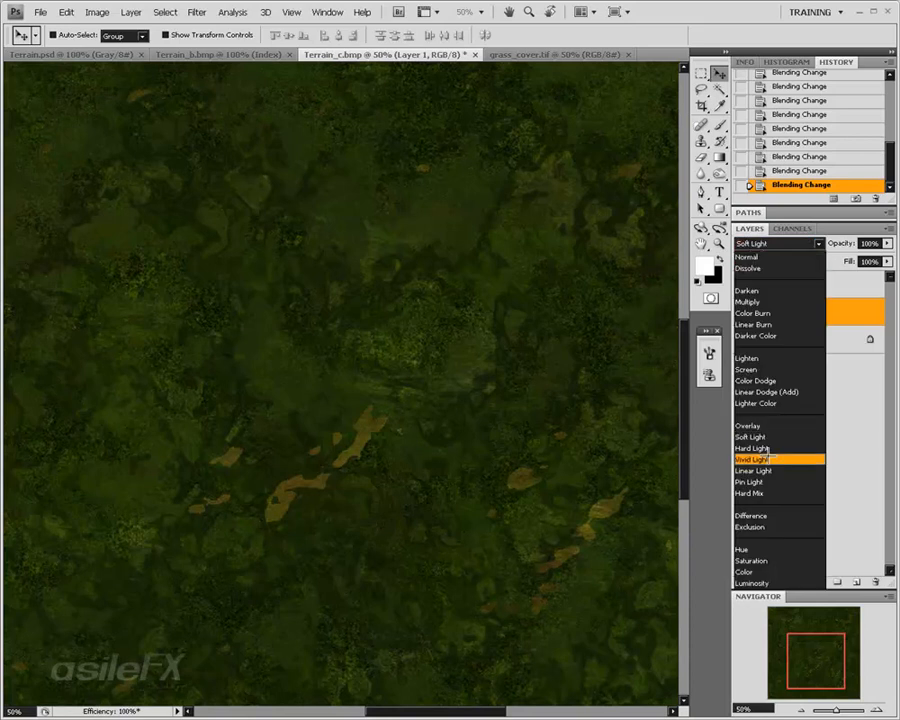
left_click(762, 527)
left_click(776, 243)
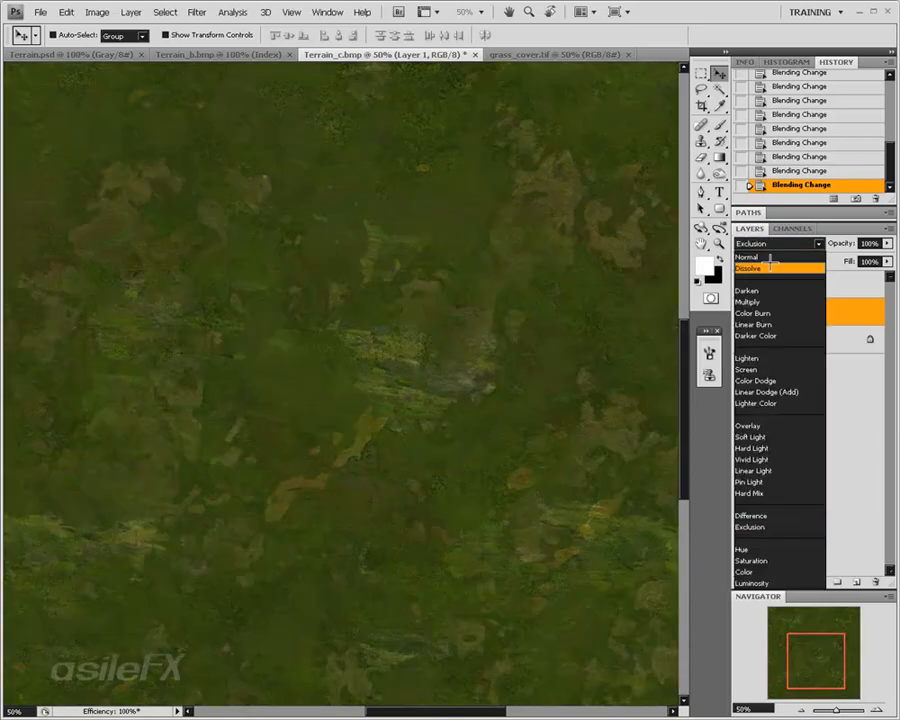
left_click(779, 306)
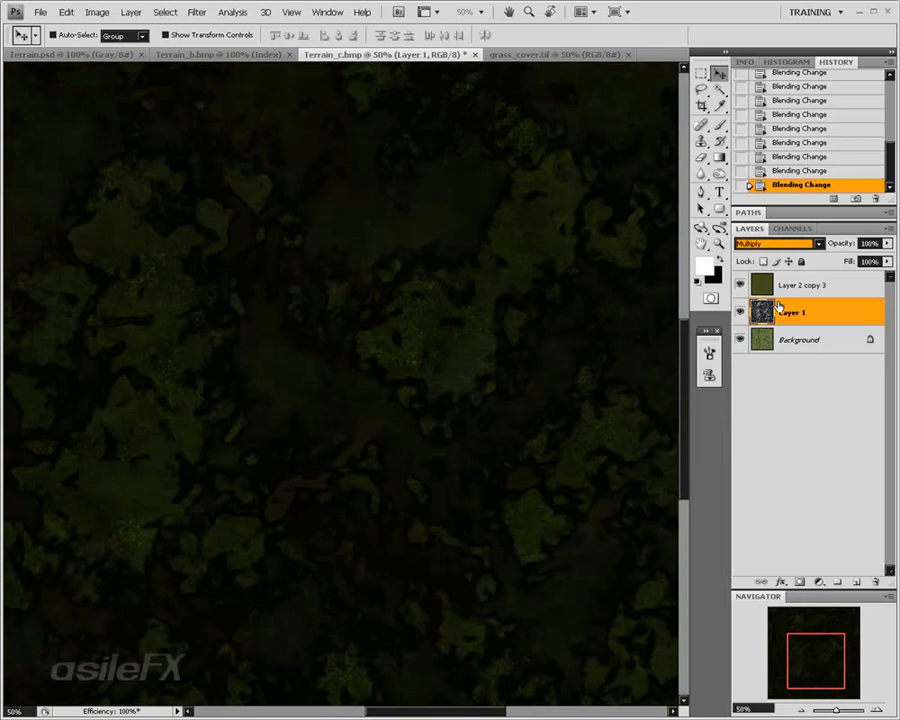
left_click(776, 243)
left_click(784, 366)
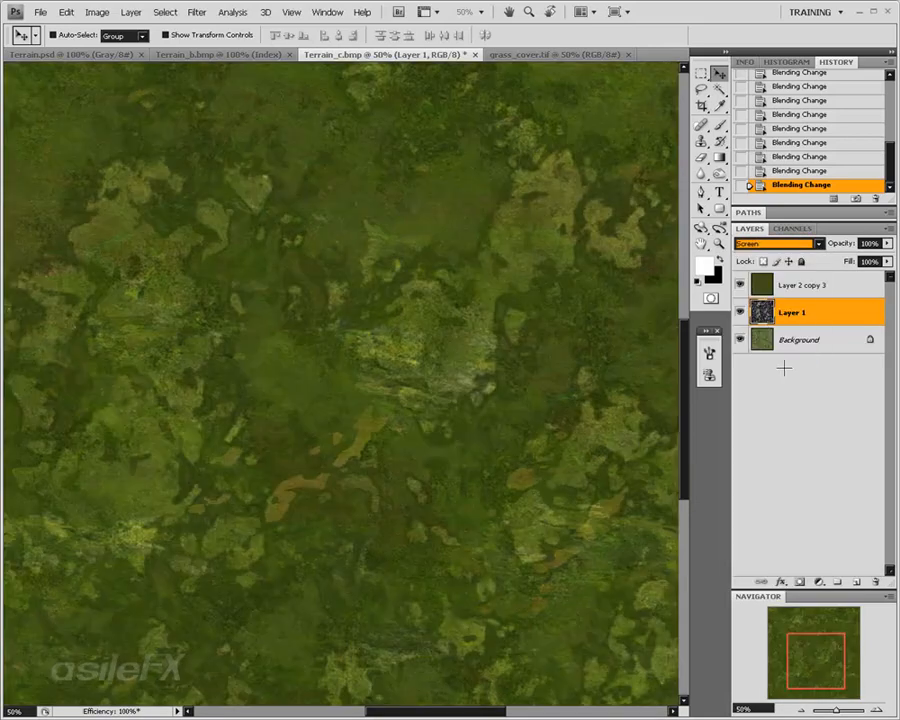
Step Layer 1 through further blend modes, including Lighter Color, Vivid Light and Pin Light, as far as Saturation
key("Up")
key("Down")
key("Down")
key("Down")
key("Down")
key("Down")
key("Down")
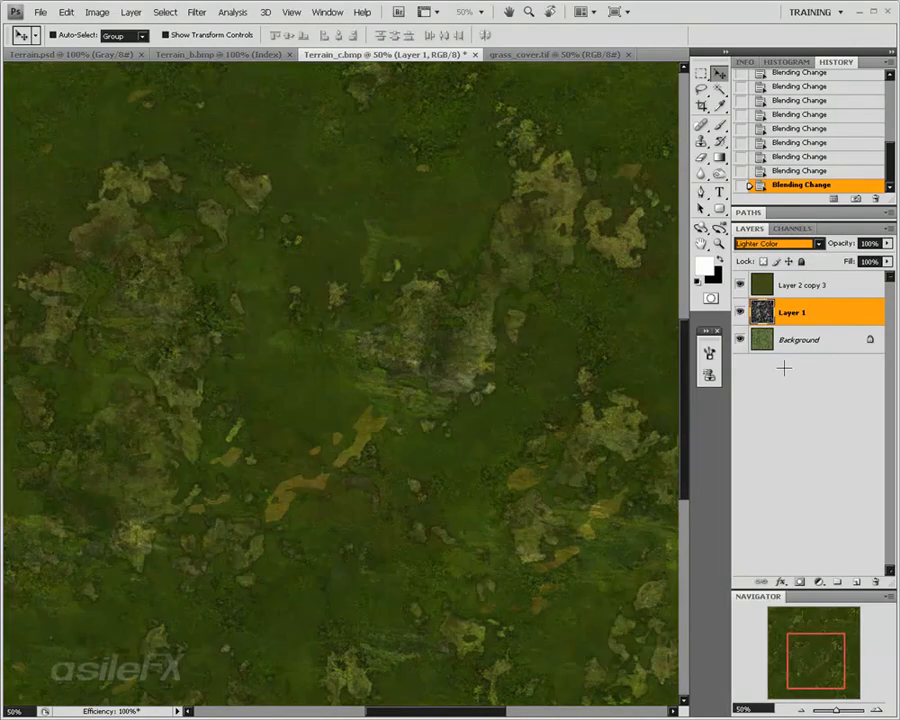
key("Down")
key("Down")
key("Down")
key("Down")
key("Down")
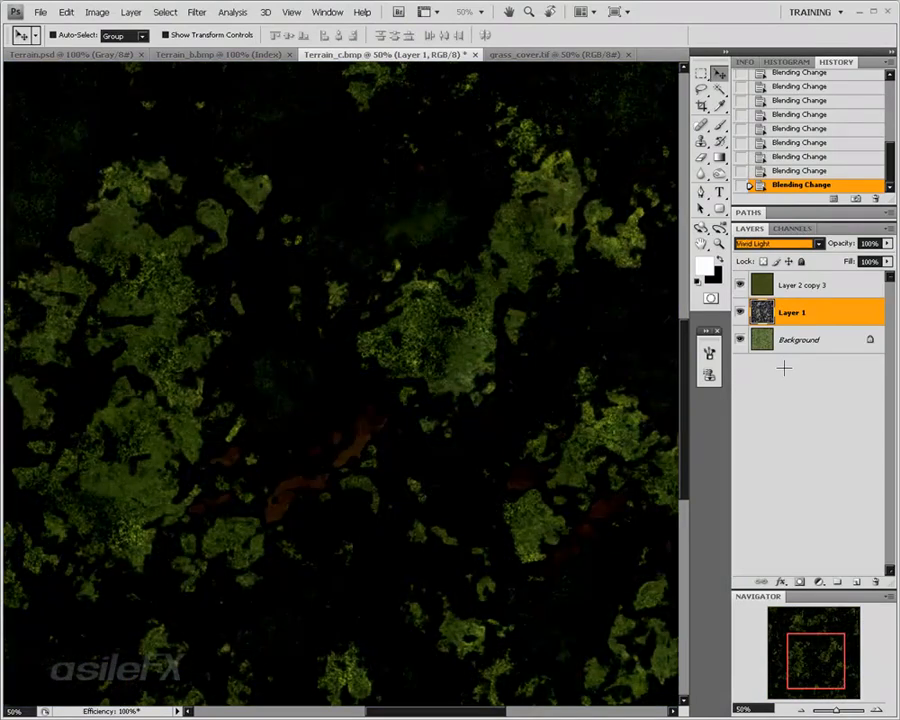
key("Up")
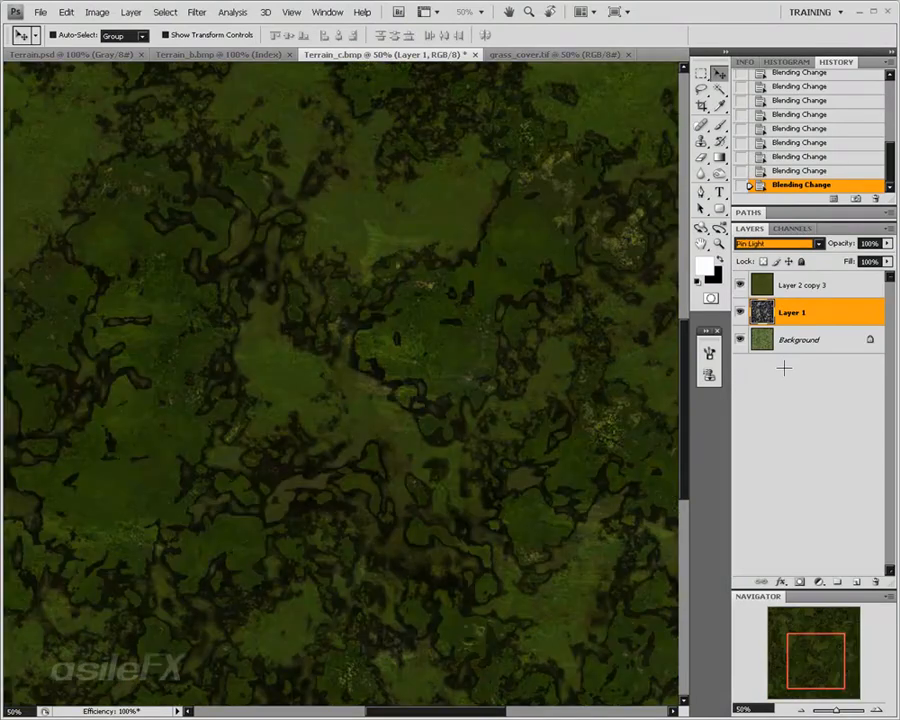
key("Down")
key("Down")
key("Down")
key("Down")
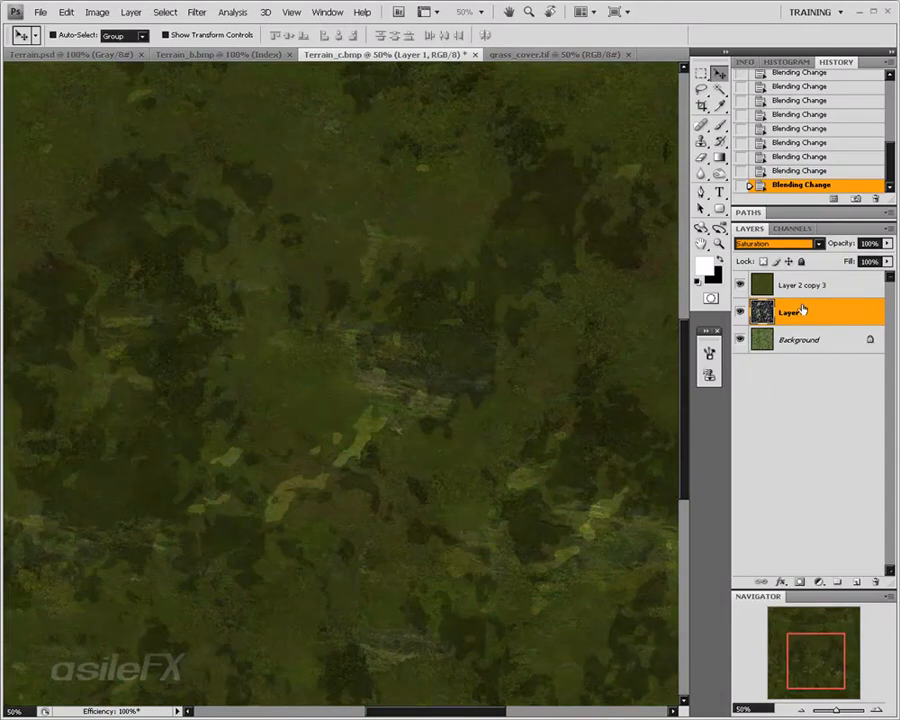
Set Layer 1's blend mode to Lighten and view the blended texture at 66.67%
left_click(776, 244)
left_click(779, 358)
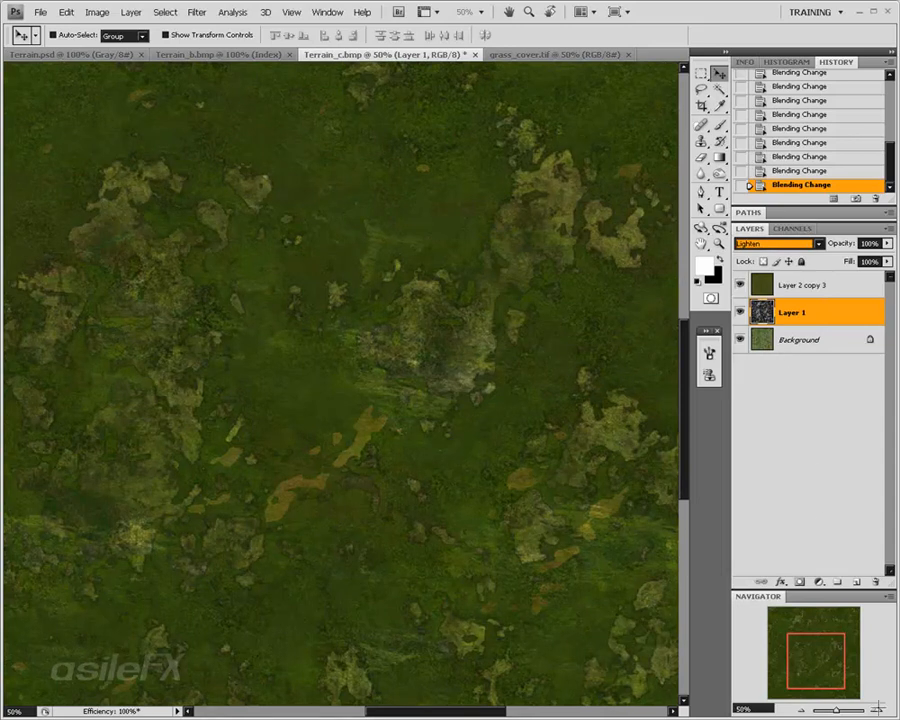
key("ctrl+plus")
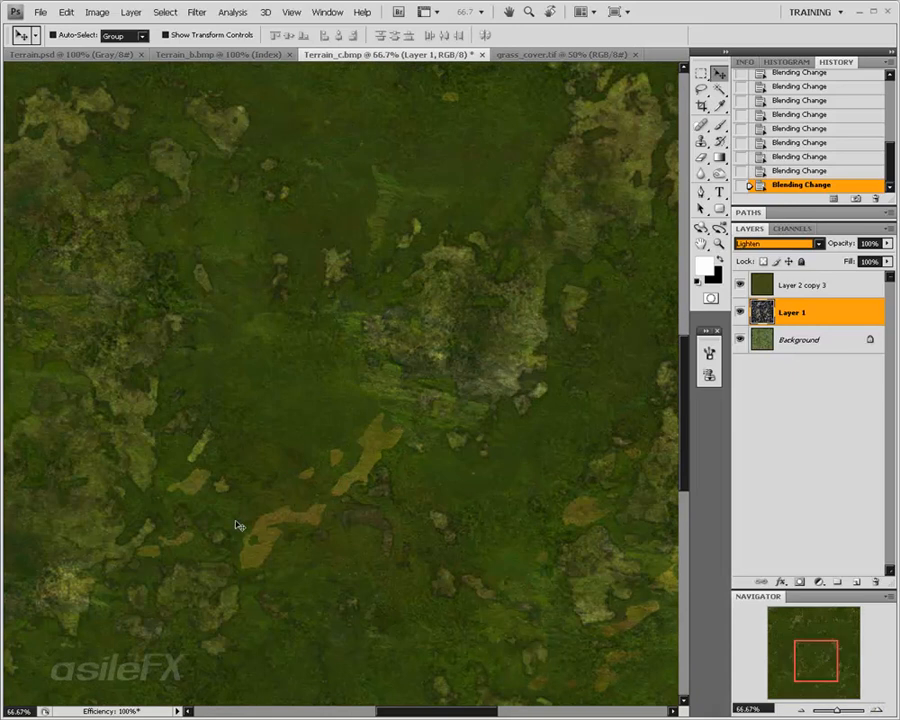
Examine the blended terrain texture's different areas at several zoom levels, comparing it with Layer 2 copy 3 hidden and shown
left_click_drag(788, 648, 857, 648)
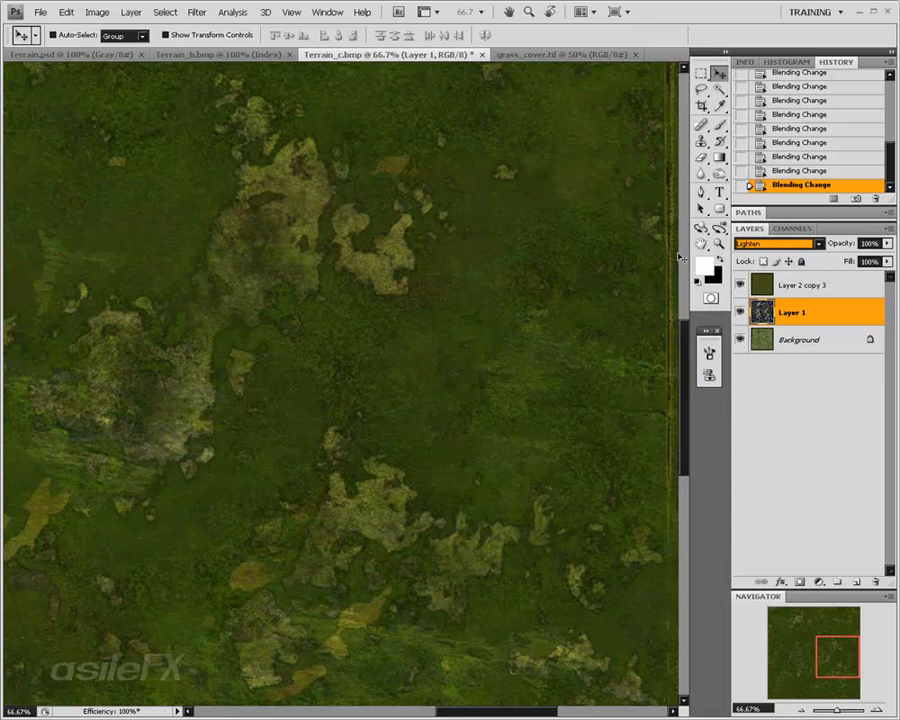
left_click(834, 657)
left_click_drag(834, 657, 749, 709)
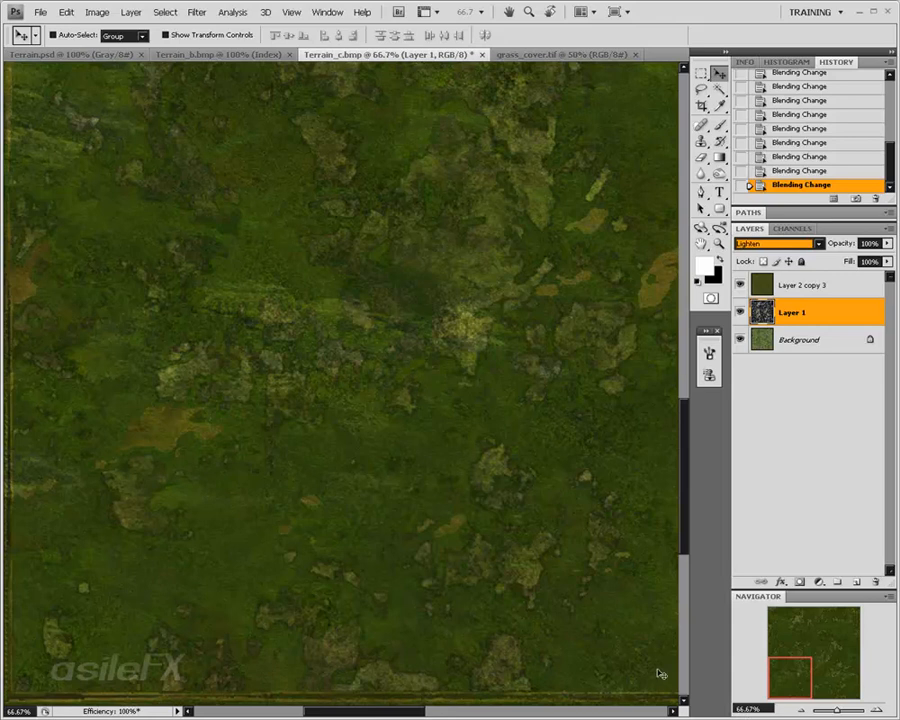
left_click_drag(800, 681, 796, 648)
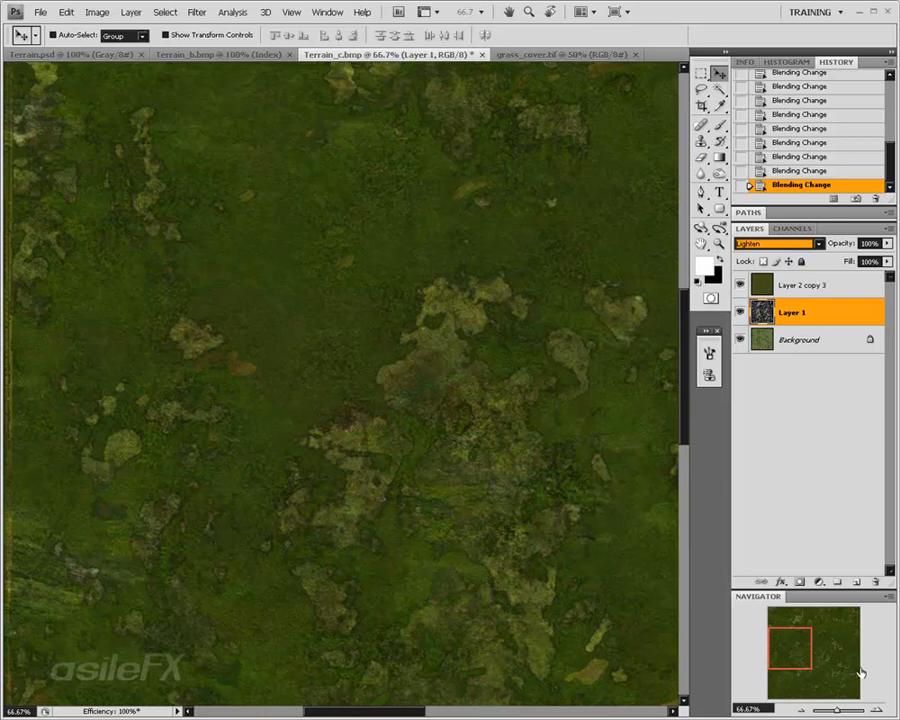
left_click(805, 711)
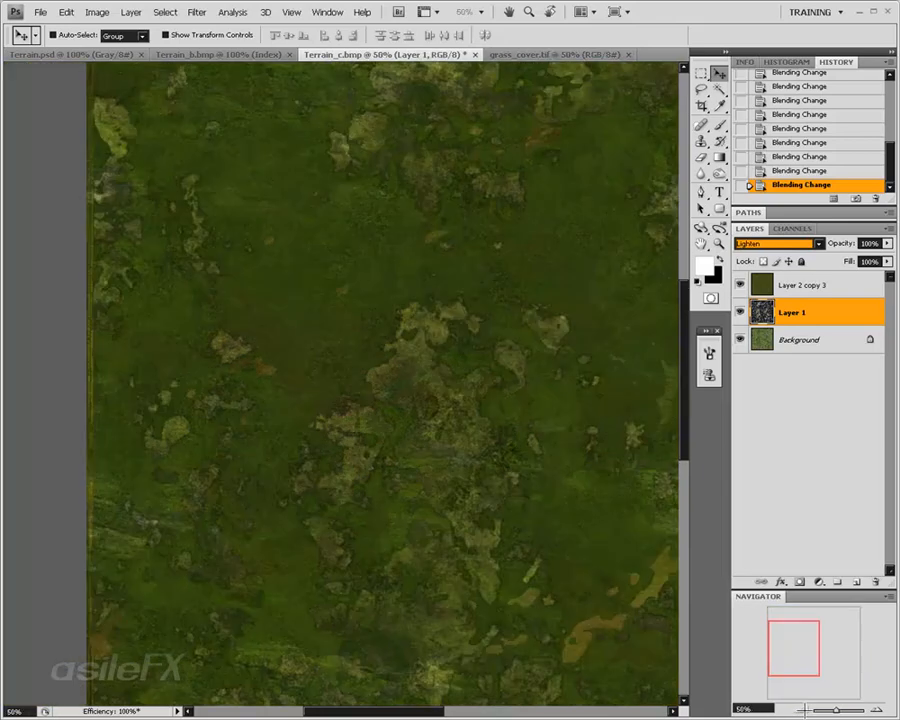
left_click(805, 711)
left_click_drag(820, 620, 846, 630)
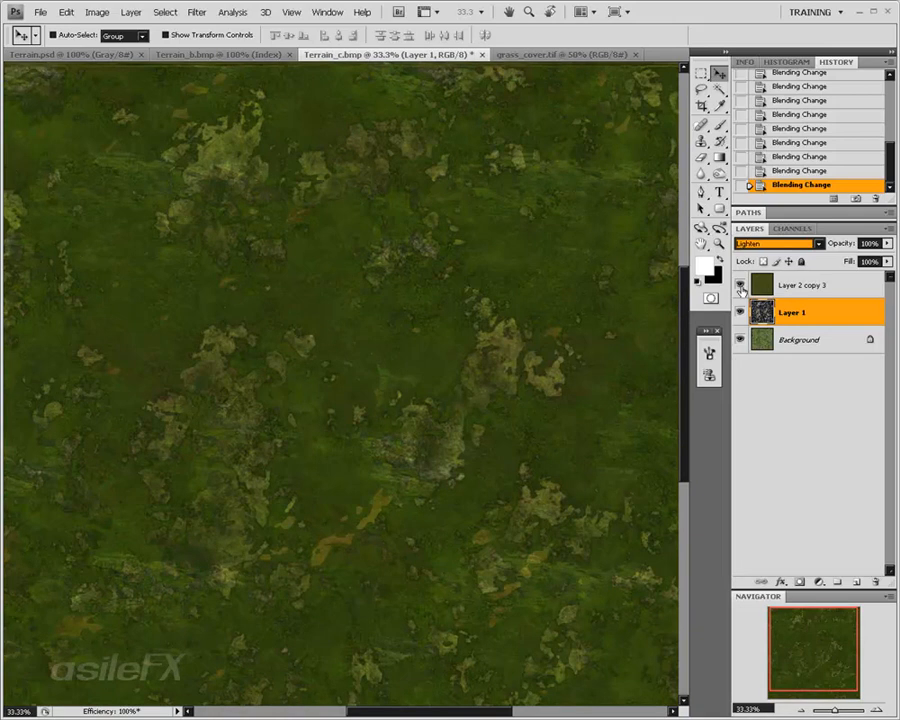
left_click(740, 286)
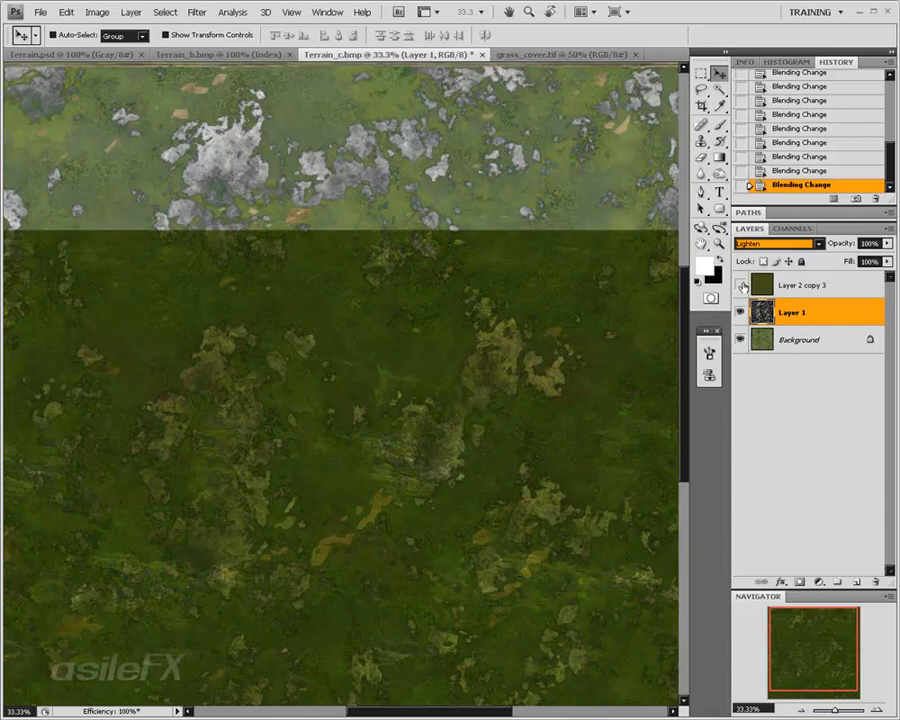
left_click(740, 286)
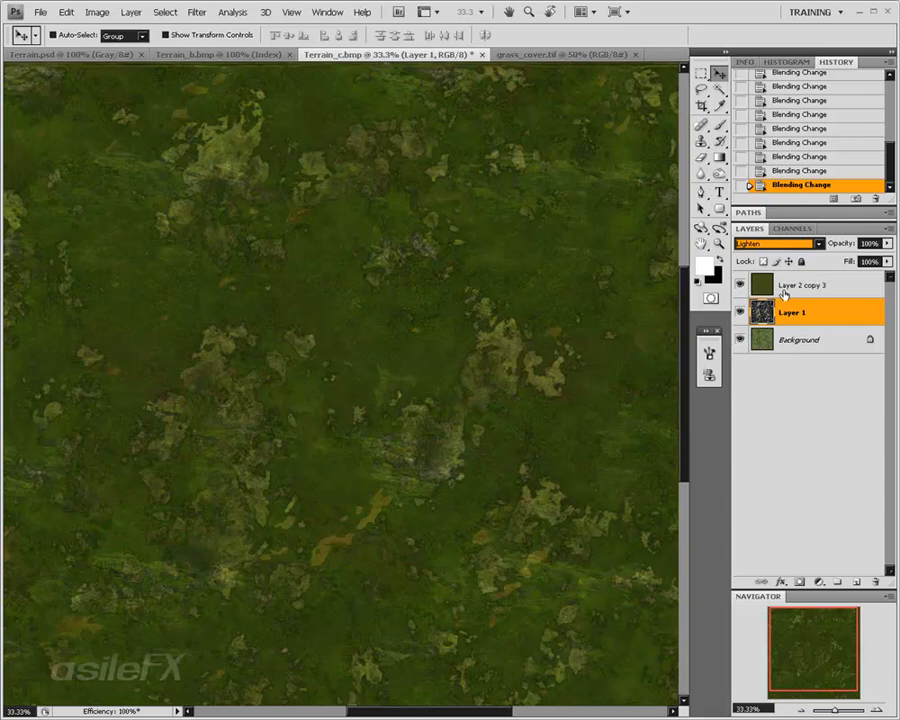
key("ctrl+plus")
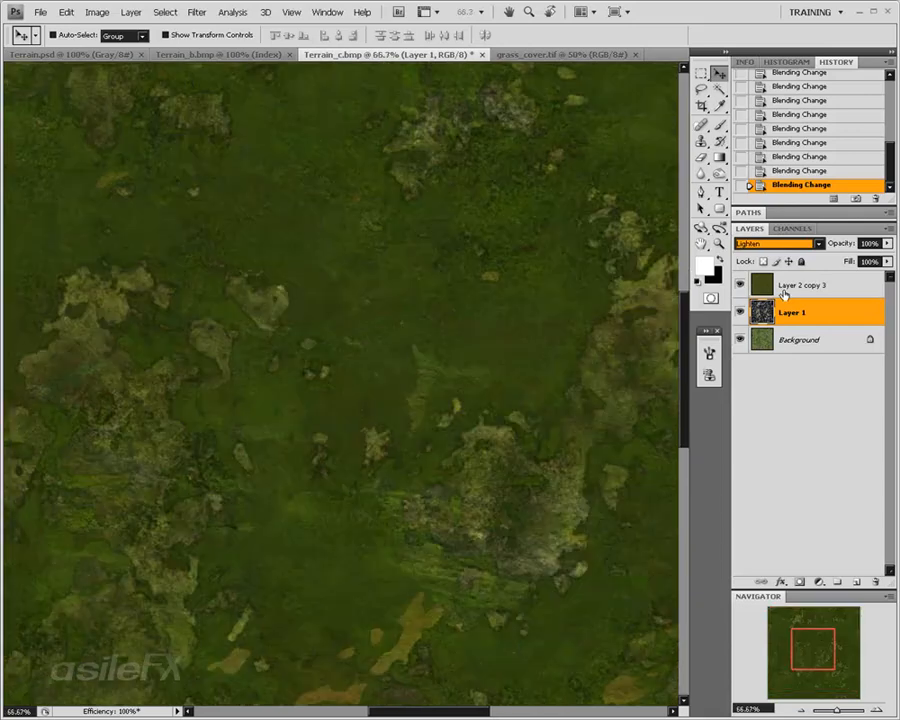
Set the blend modes of Layer 1 and Layer 2 copy 3 to Normal, leaving both layers visible
left_click(740, 285)
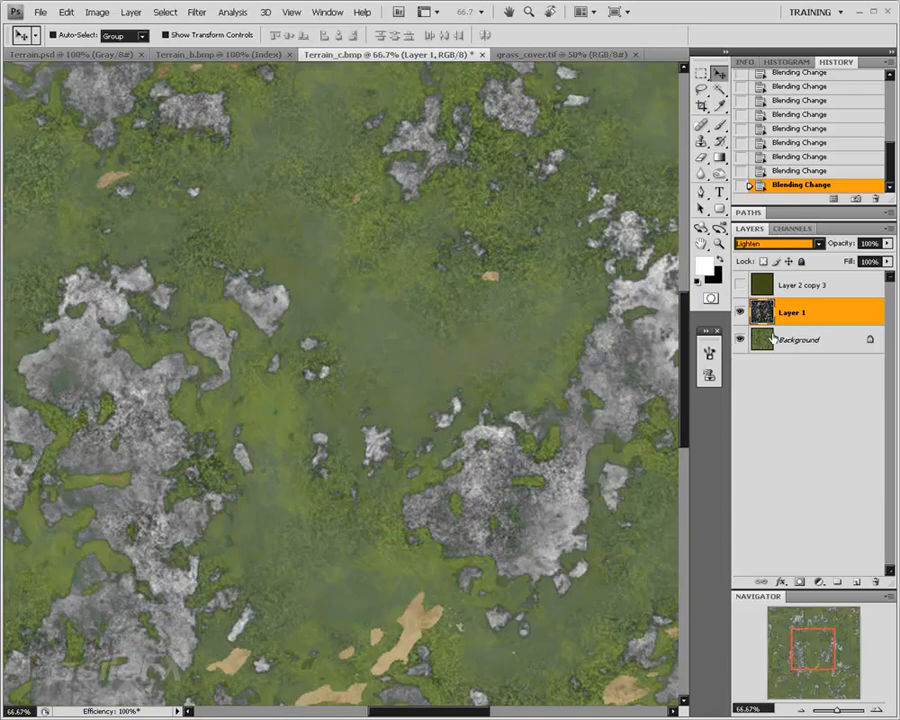
left_click(780, 244)
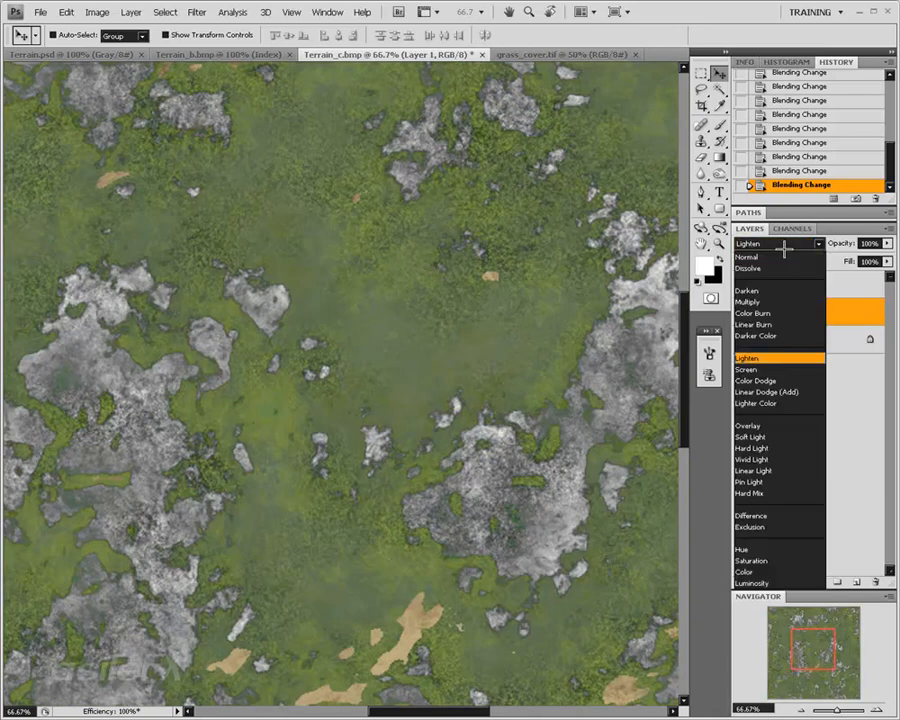
left_click(786, 258)
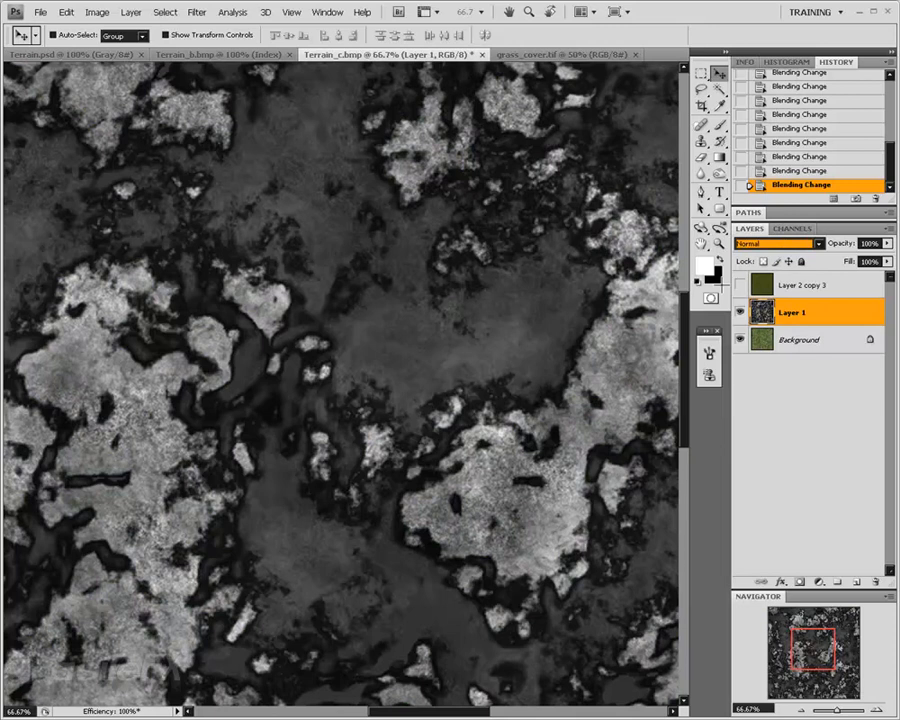
left_click(740, 287)
left_click(795, 289)
left_click(783, 245)
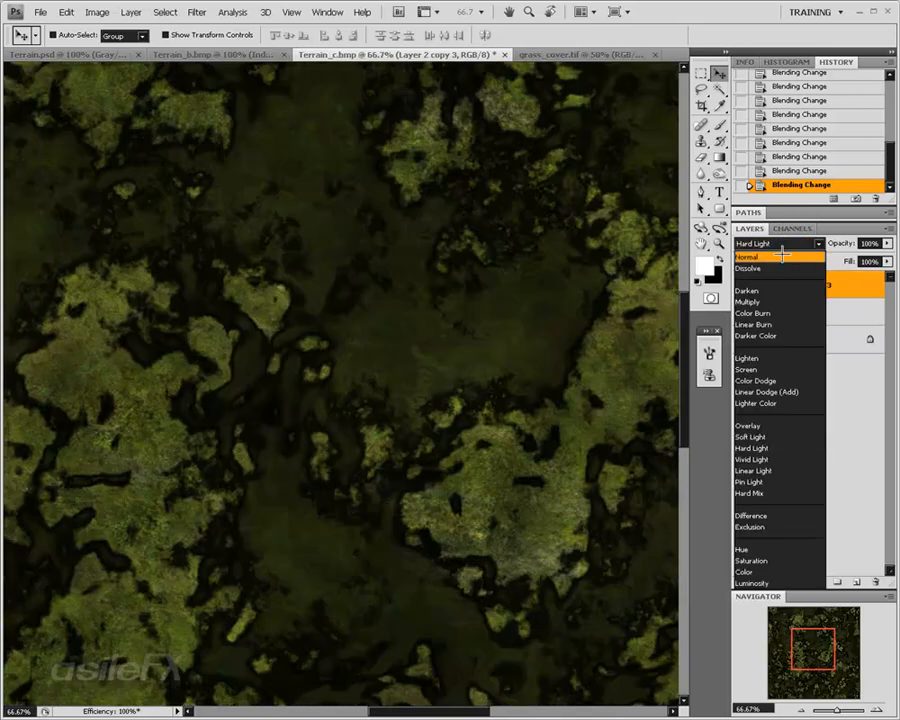
left_click(779, 256)
Convert Layer 2 copy 3 to grayscale with a Black & White adjustment, setting Yellows to 129%
left_click(97, 12)
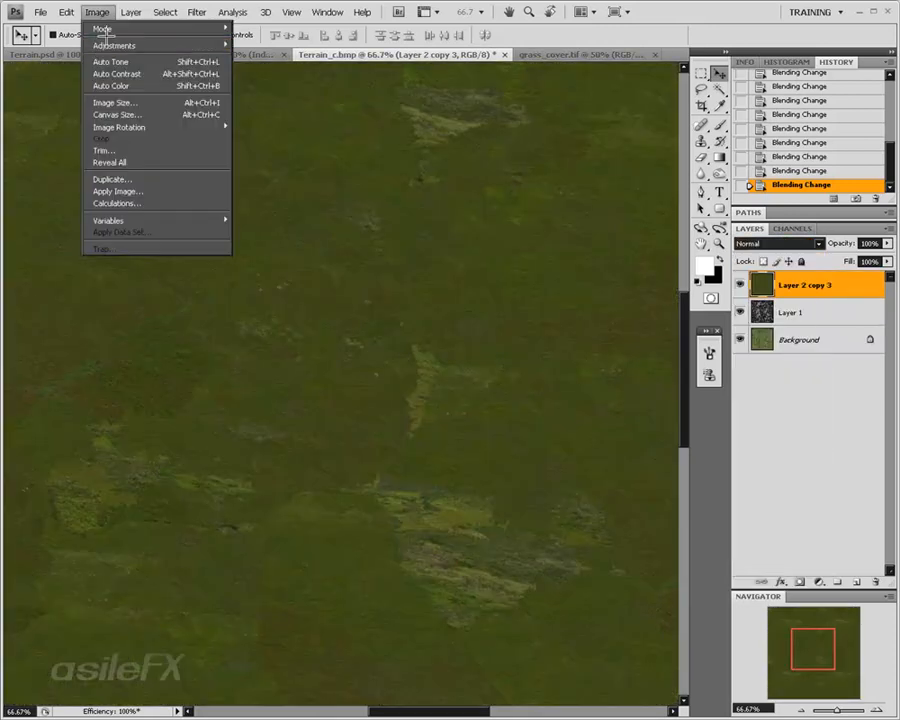
mouse_move(113, 45)
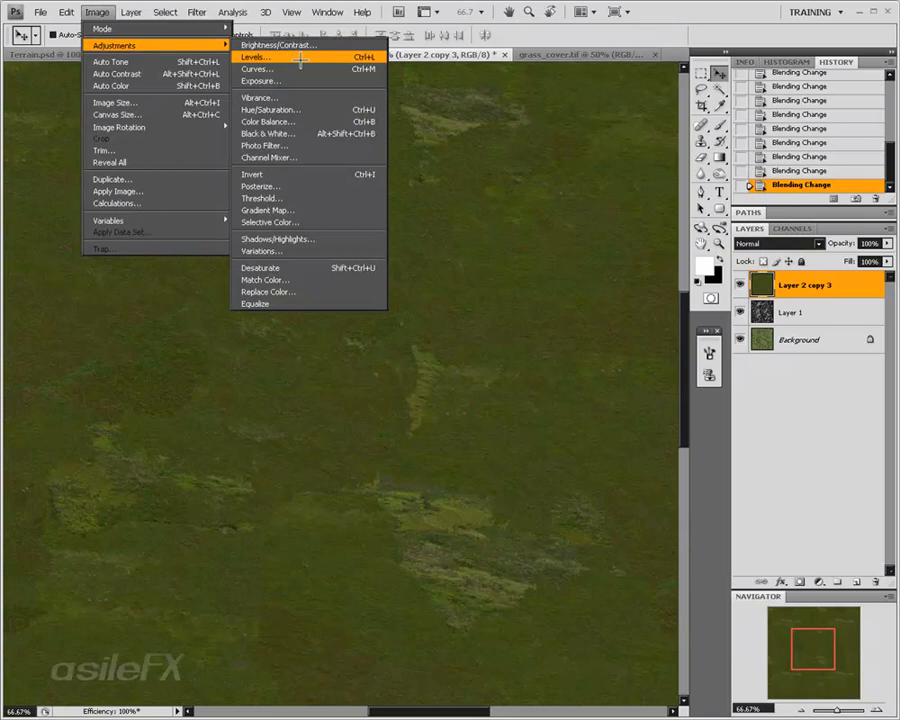
left_click(326, 130)
left_click_drag(363, 276, 396, 303)
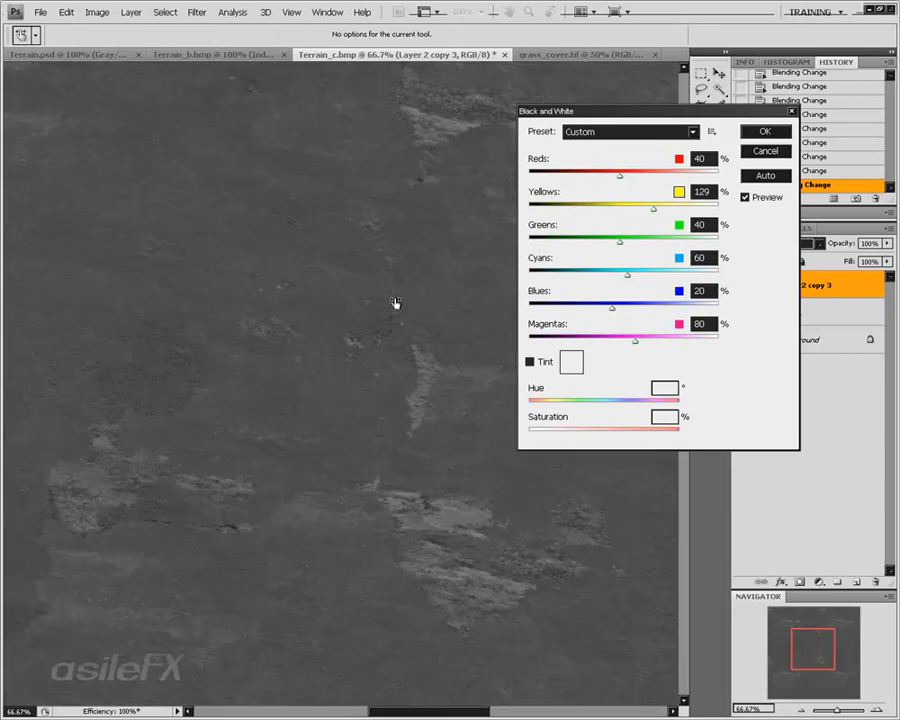
left_click(765, 151)
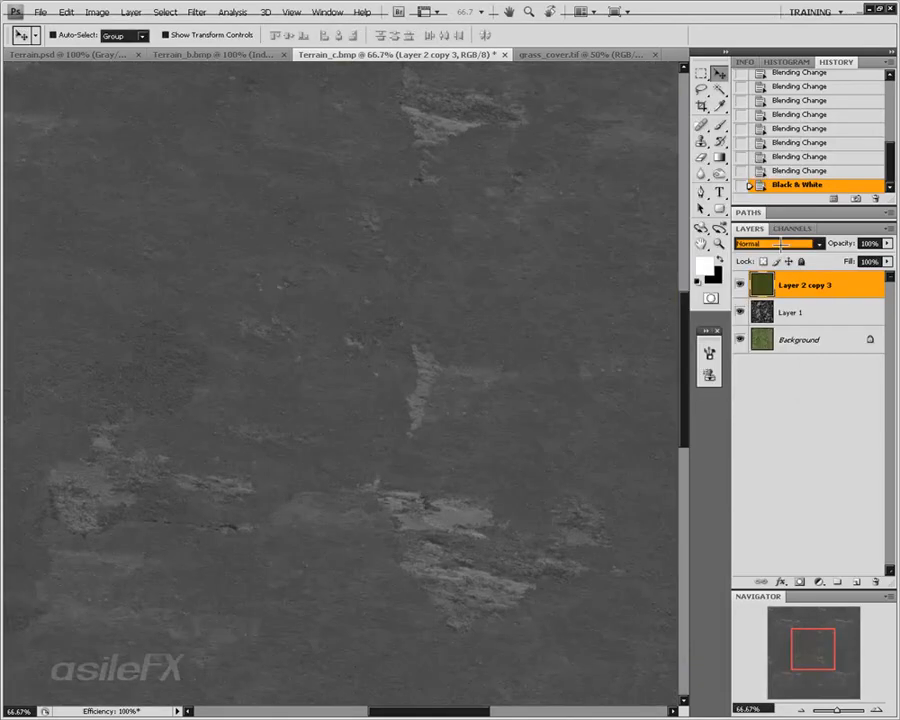
Try Lighten, Screen and Color Dodge on Layer 2 copy 3, settling on the Multiply blend mode
left_click(785, 248)
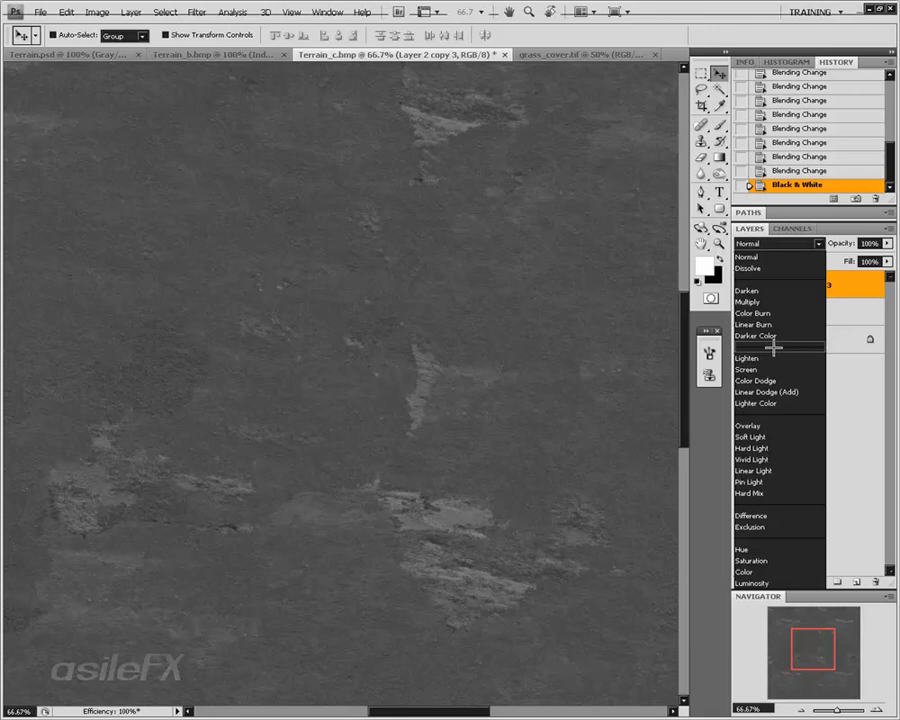
left_click(773, 358)
key("Down")
key("Down")
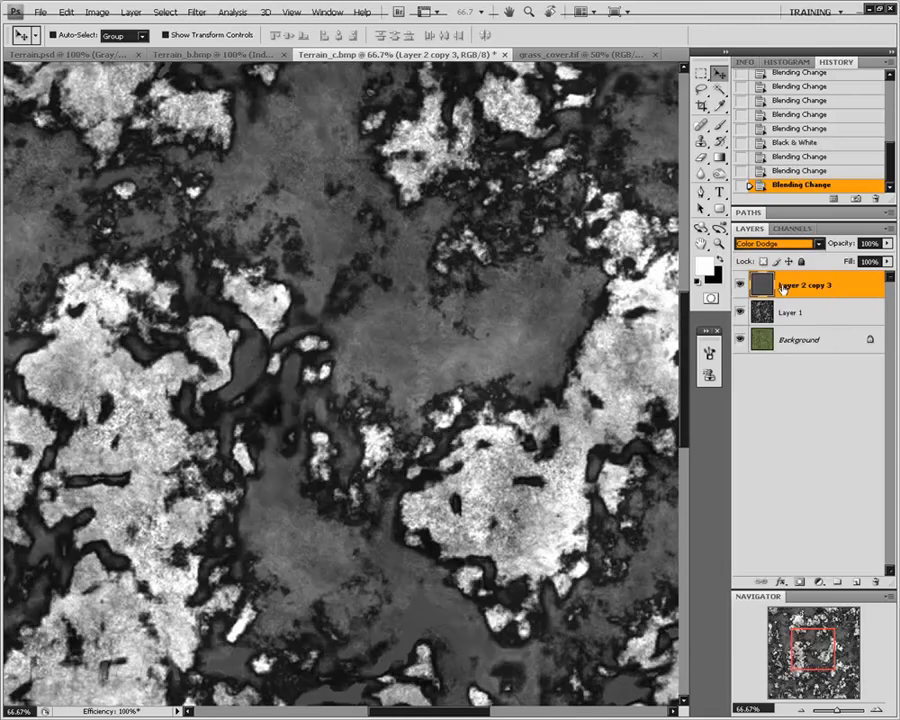
left_click(772, 247)
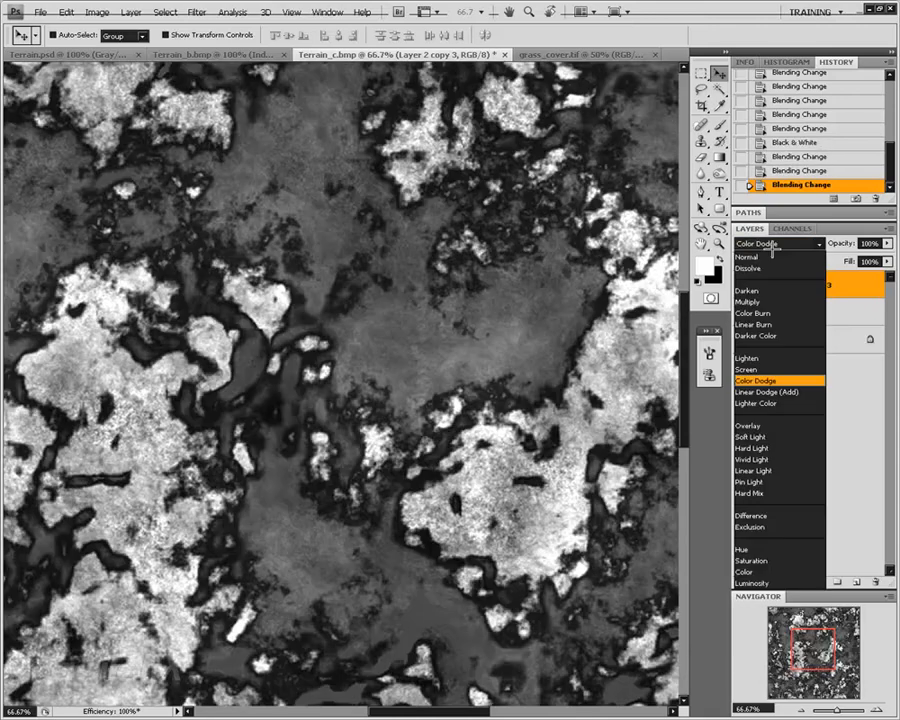
left_click(760, 302)
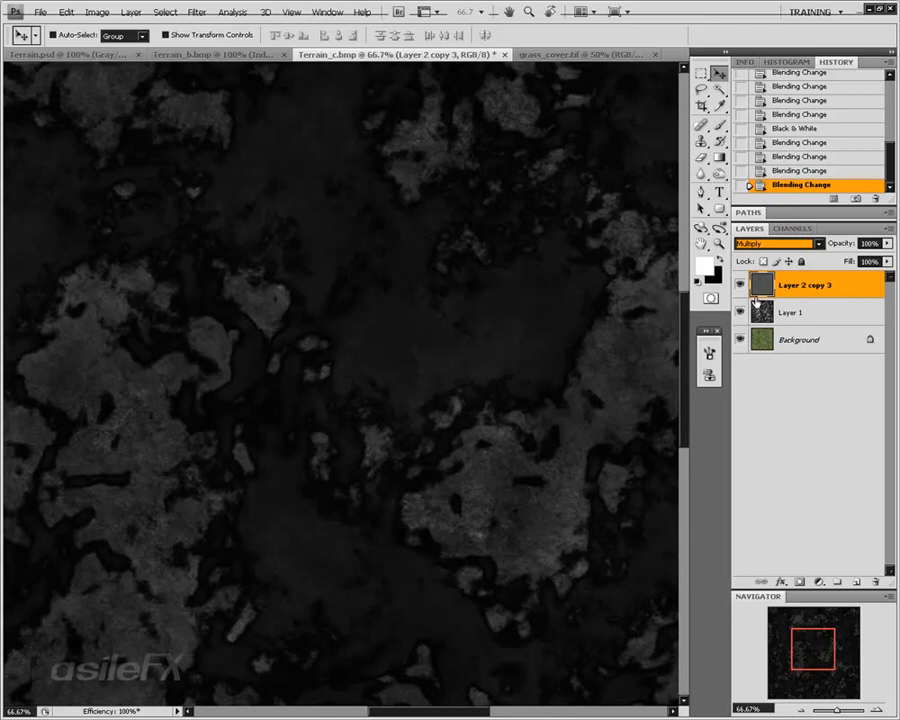
left_click_drag(819, 289, 860, 305)
Try a Levels adjustment on Layer 2 copy 3 with midtones at 0.66 and the white input at 162
key("ctrl+l")
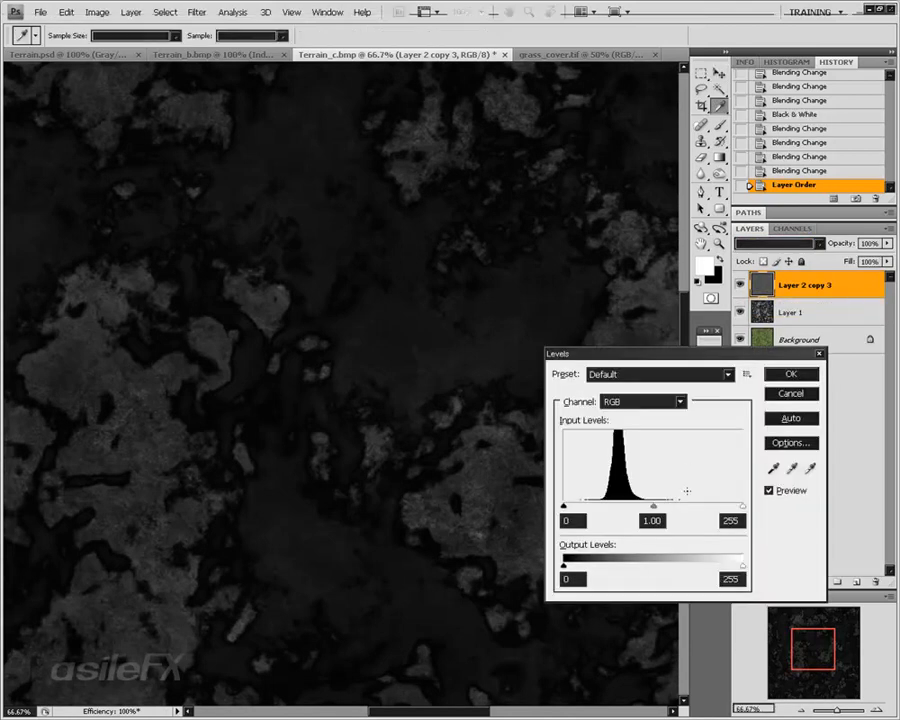
left_click_drag(653, 504, 597, 505)
left_click_drag(742, 505, 677, 505)
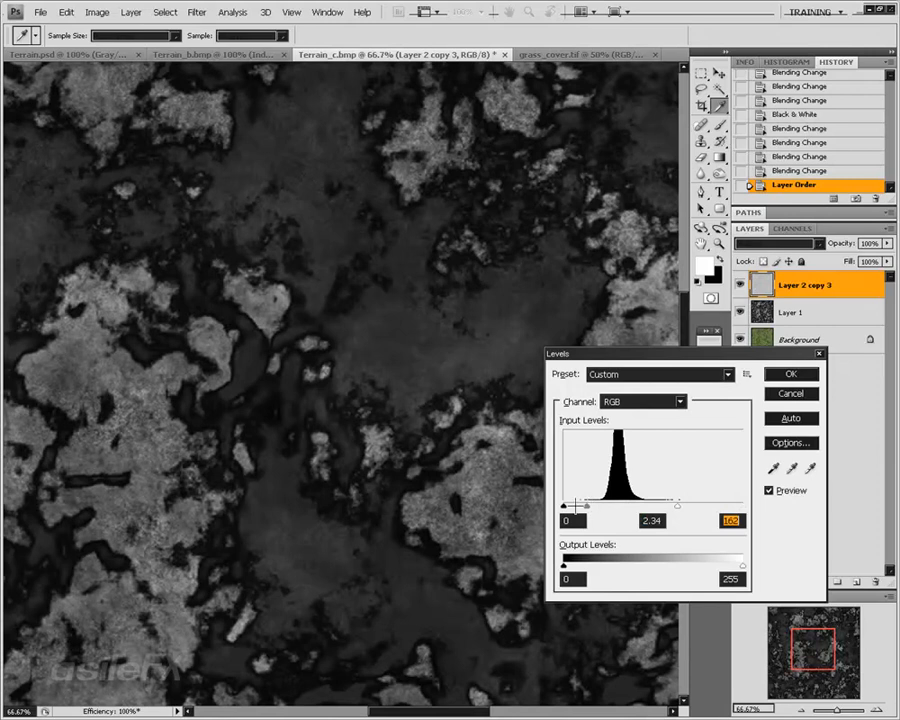
left_click_drag(587, 505, 636, 505)
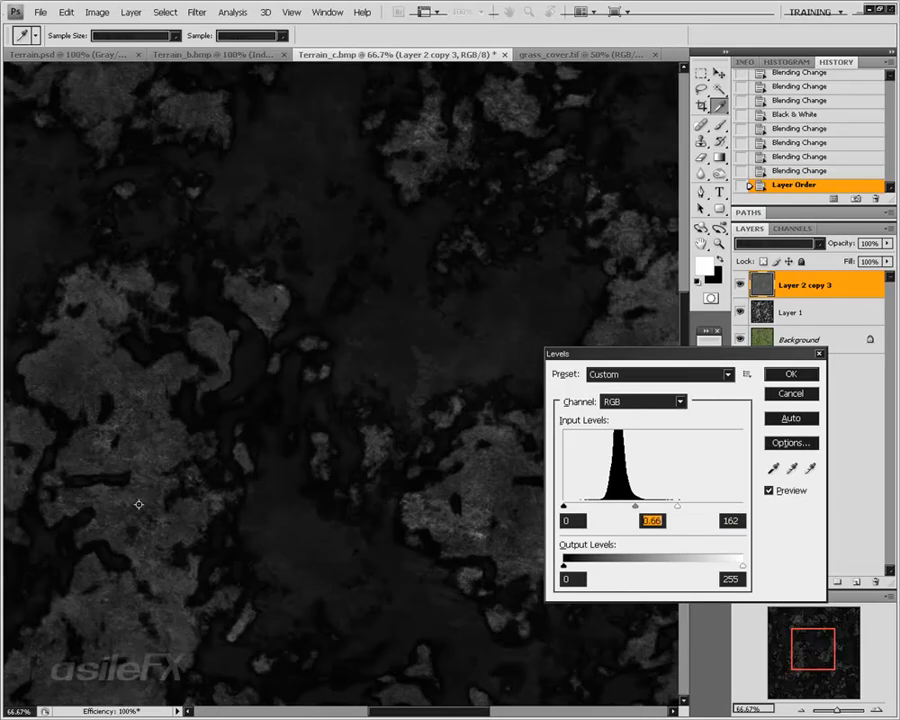
left_click(791, 393)
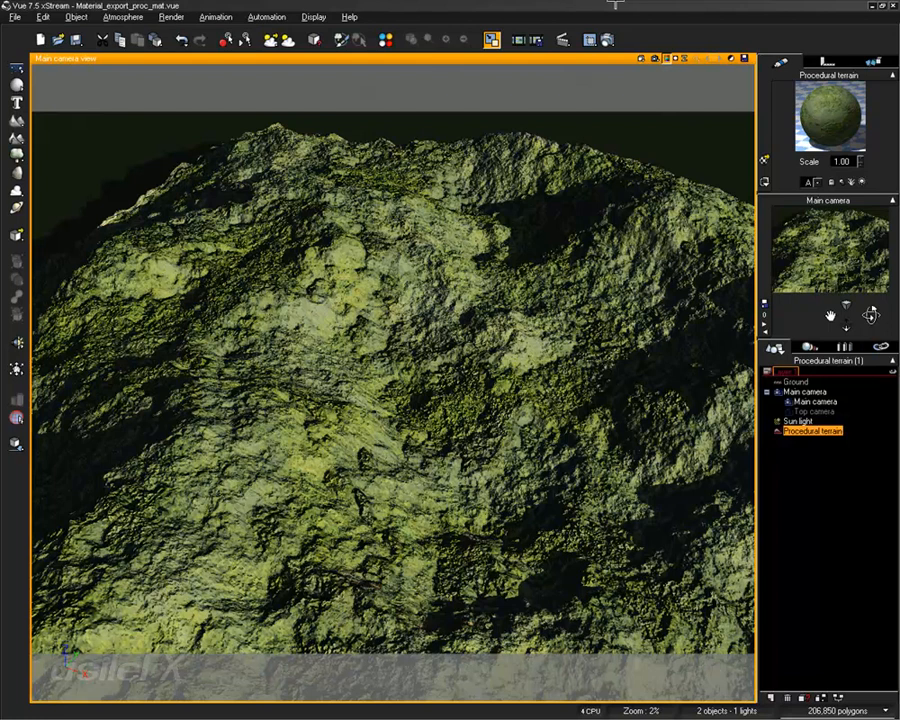
Switch to Vue and load Terrain_color_matte as the mapped colour picture of the Procedural terrain's material
double_click(829, 108)
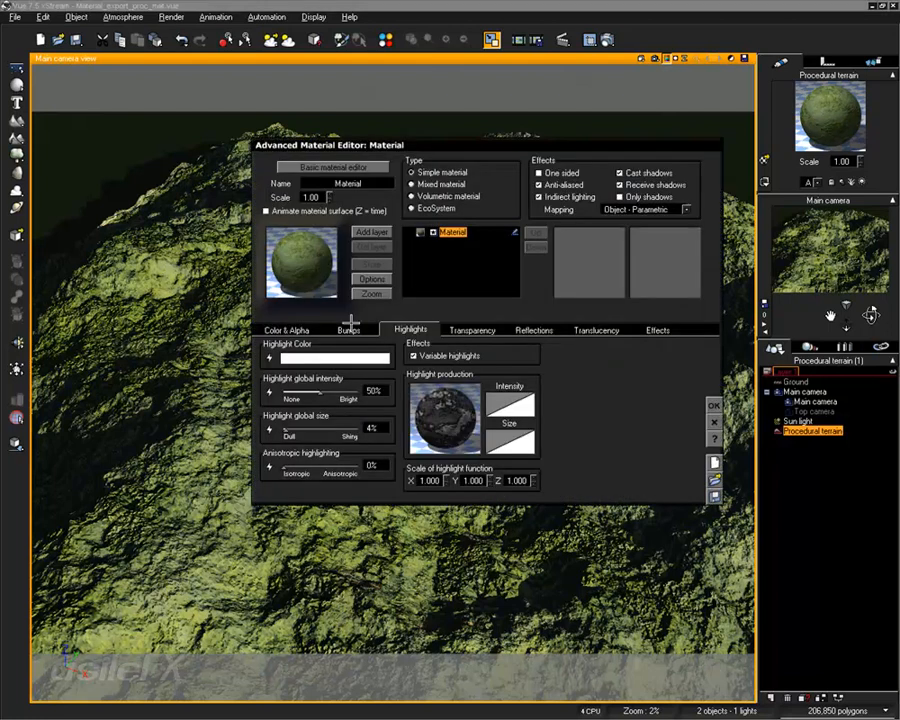
left_click(297, 329)
double_click(398, 450)
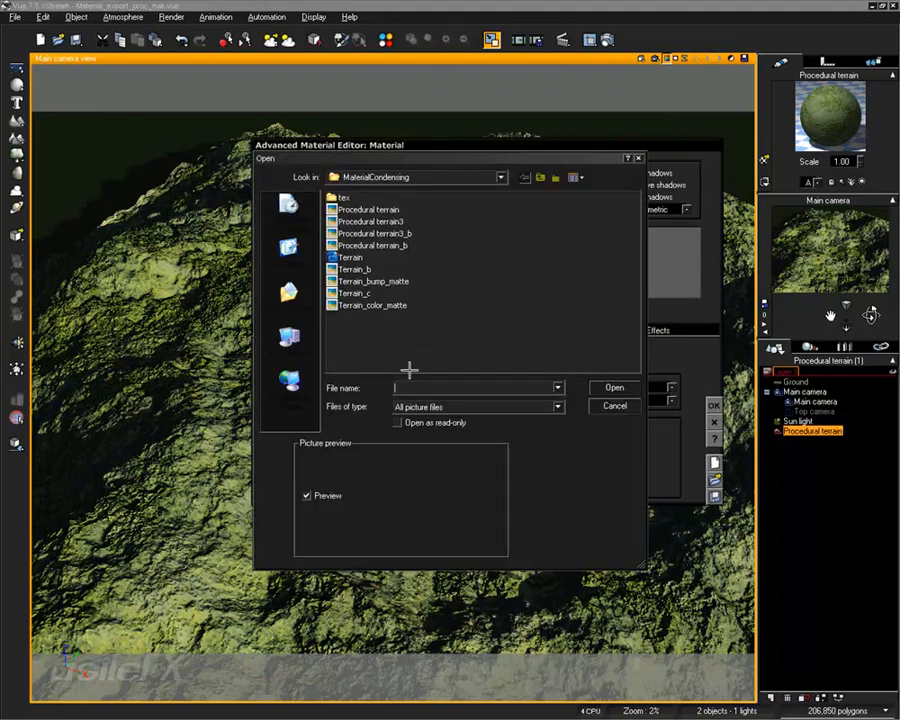
left_click(396, 306)
left_click(612, 387)
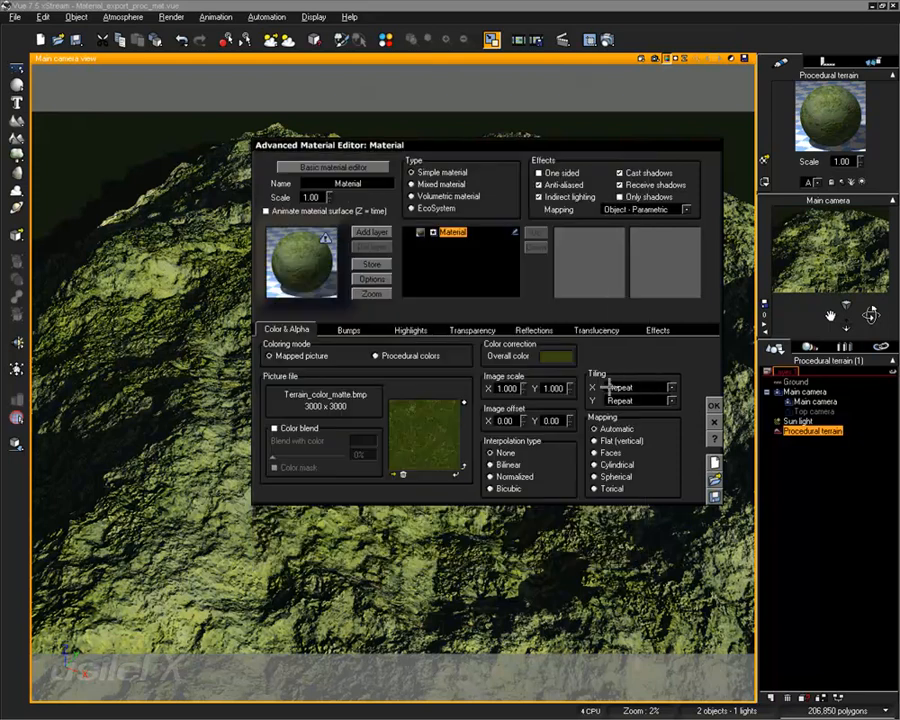
Open the material's bump function in the Function Editor and browse the image files for its texture map node
left_click(356, 328)
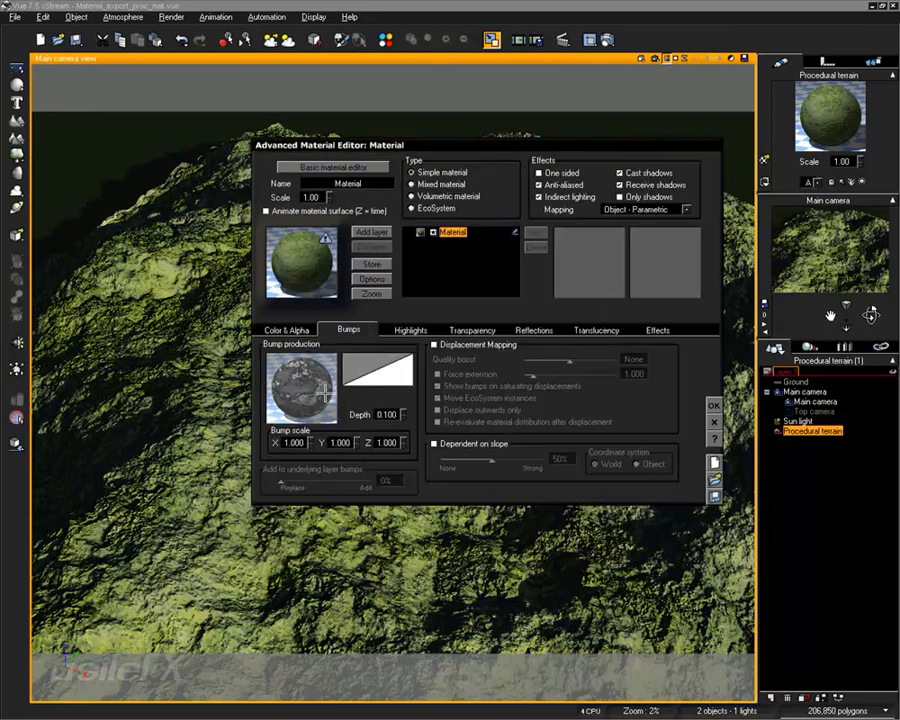
right_click(309, 386)
left_click(343, 396)
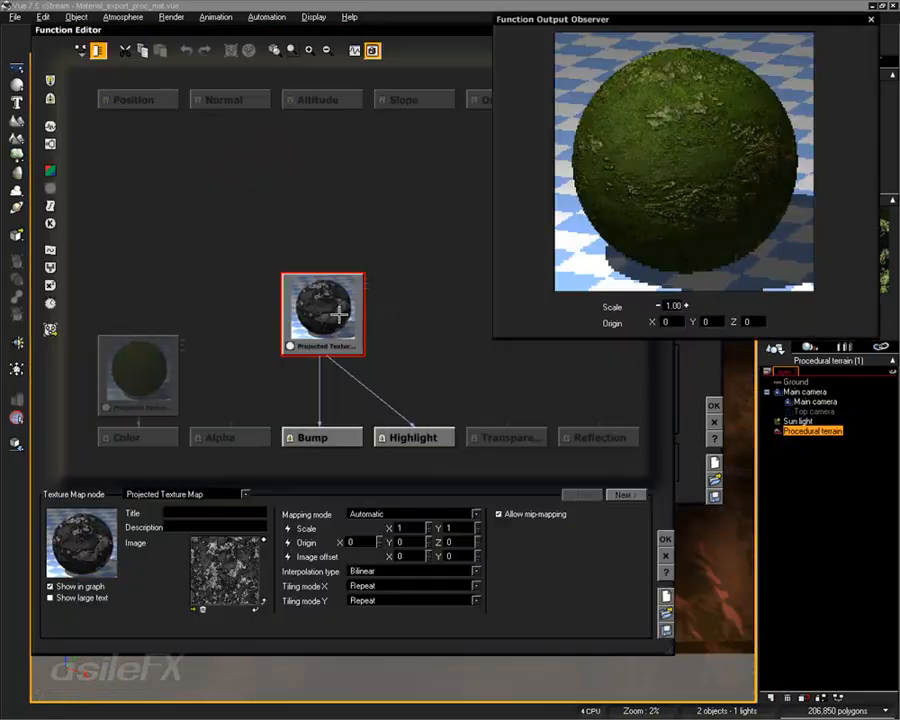
left_click(195, 608)
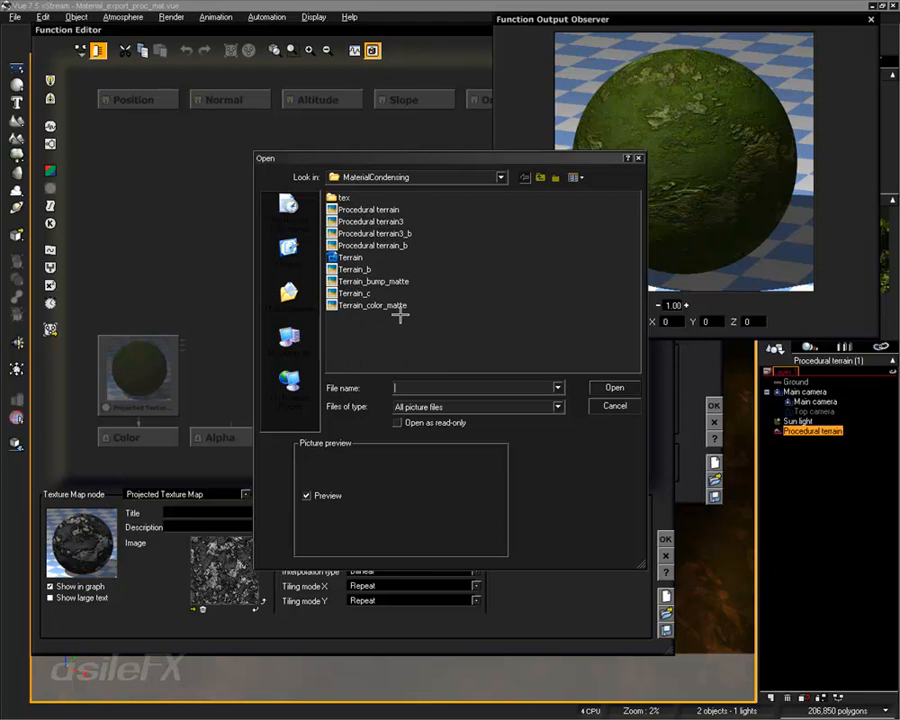
left_click(615, 407)
Duplicate the Projected Texture Map node feeding Bump and Highlight, and move the original away from the copy
left_click_drag(328, 292, 325, 230)
left_click(418, 233)
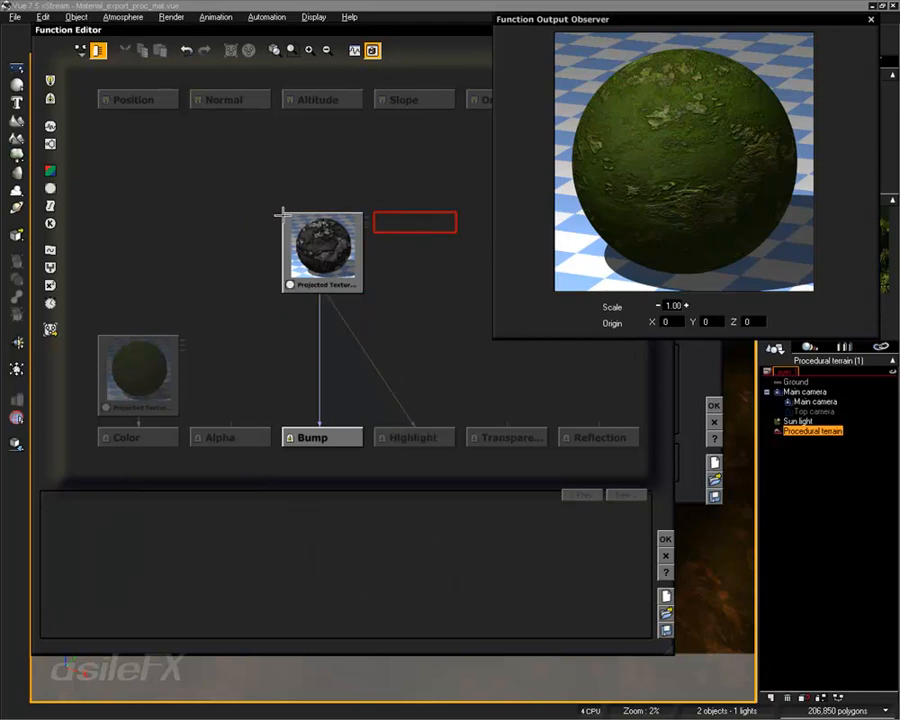
left_click(329, 239)
left_click(230, 222)
key("ctrl+v")
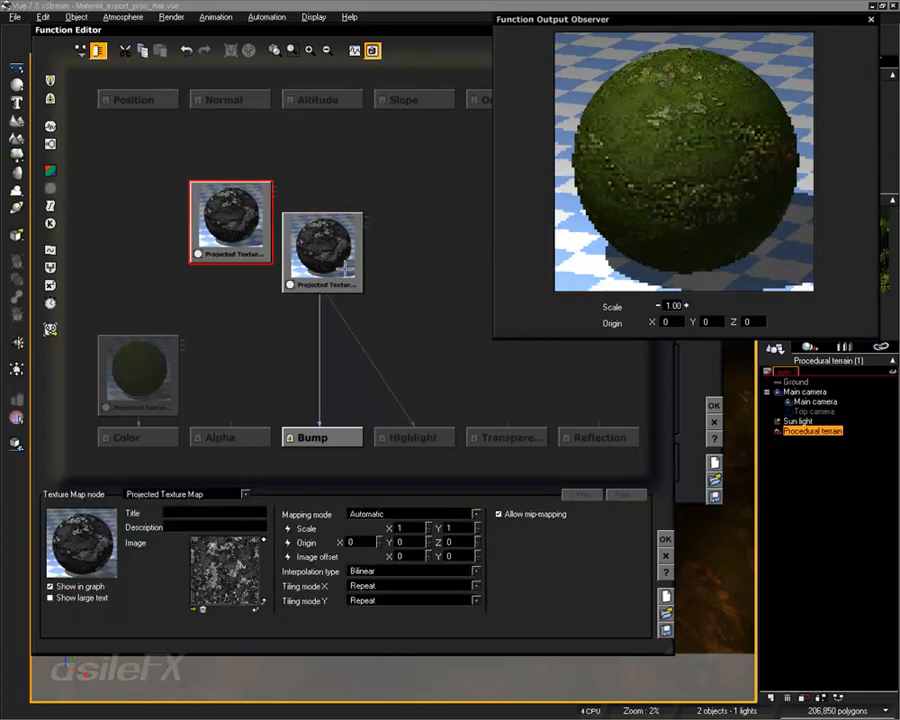
left_click_drag(322, 245, 385, 215)
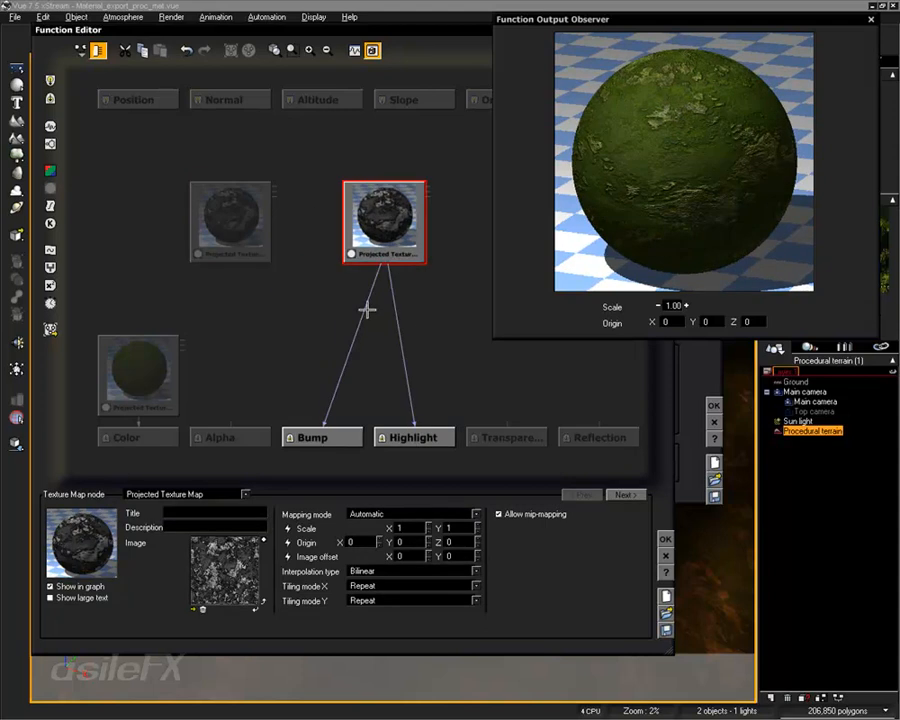
Delete the original texture node's link to Bump and place the node above the Highlight output
left_click(364, 306)
key("Delete")
left_click(395, 234)
left_click_drag(394, 236, 423, 265)
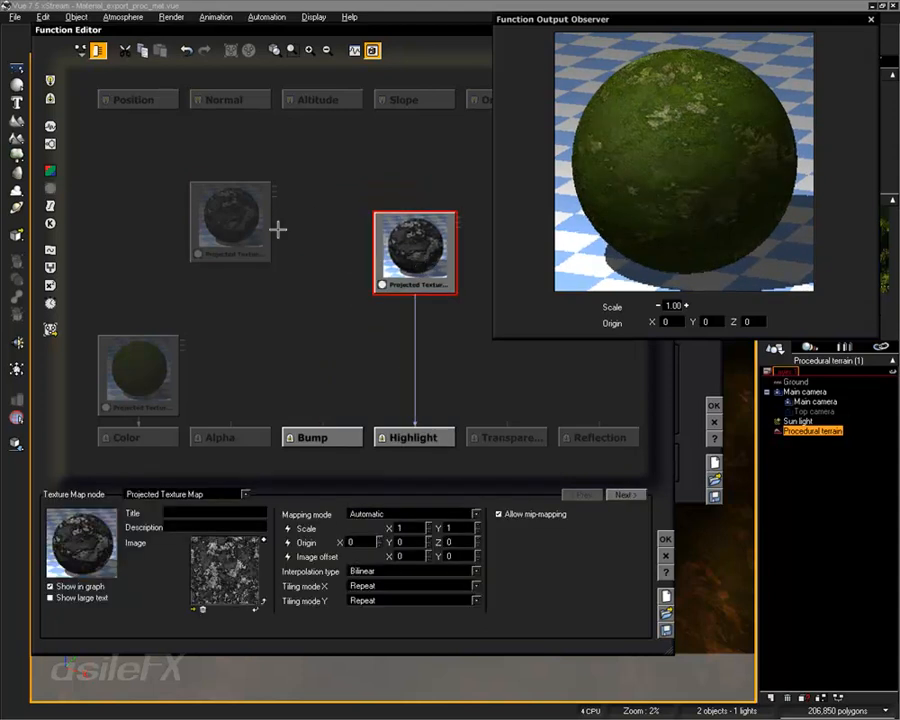
Move the unlinked texture map node above the Bump output and load a separate grey bump picture into it
left_click_drag(232, 227, 321, 288)
left_click(194, 607)
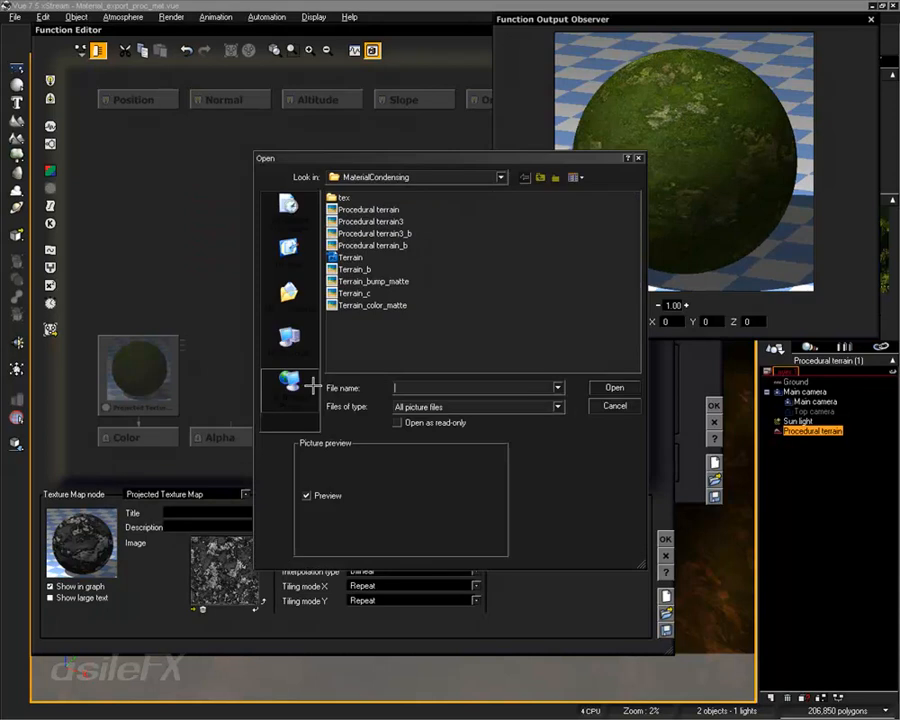
double_click(394, 339)
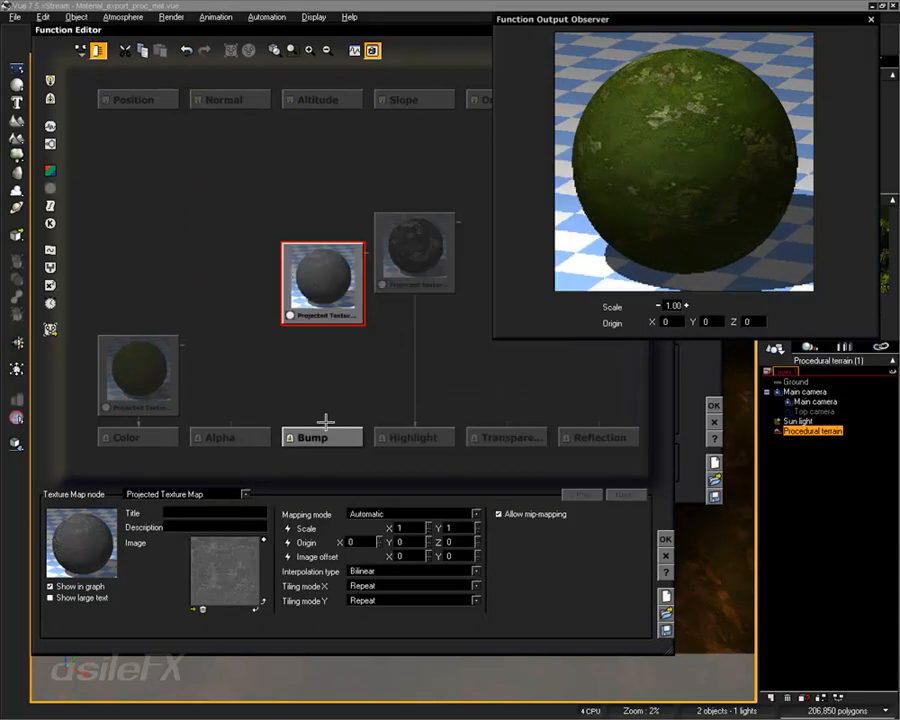
Link the grayscale output of the new bump texture node to Bump and accept the function and material changes
left_click_drag(323, 424, 322, 323)
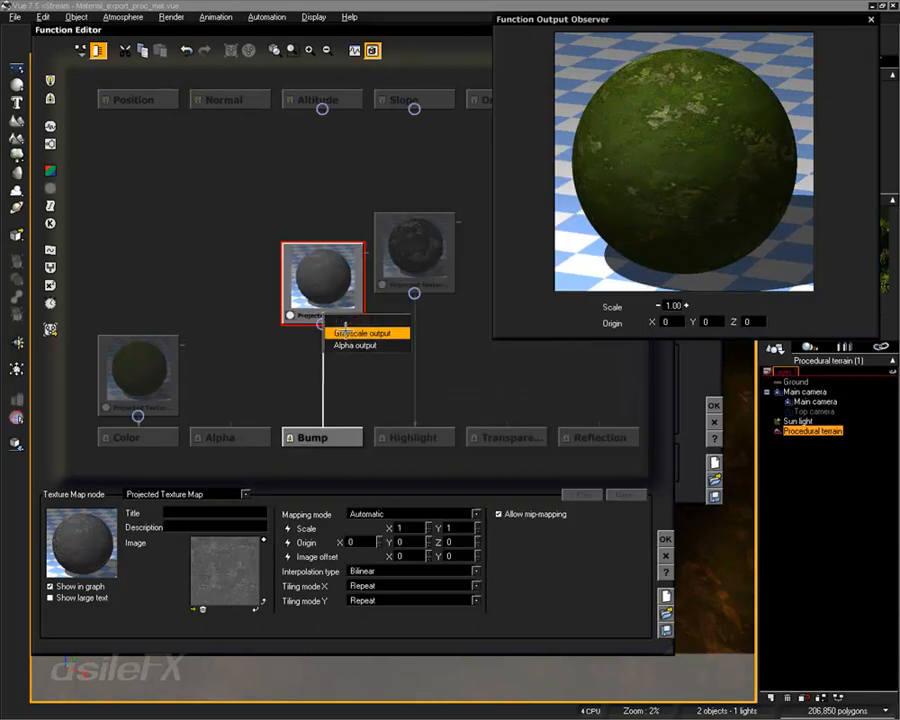
left_click(362, 331)
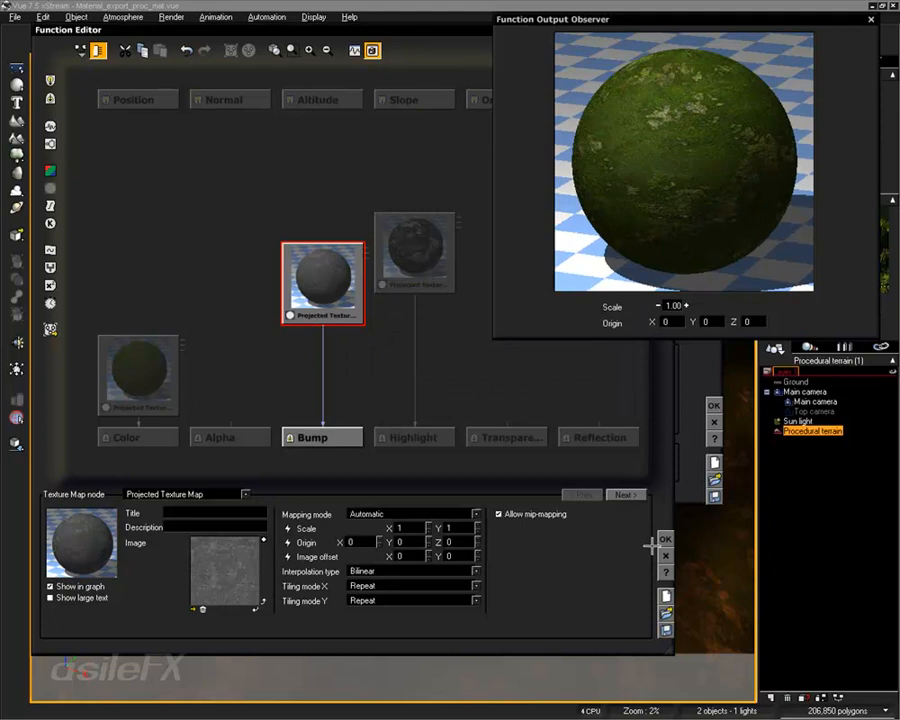
left_click(664, 539)
left_click(710, 462)
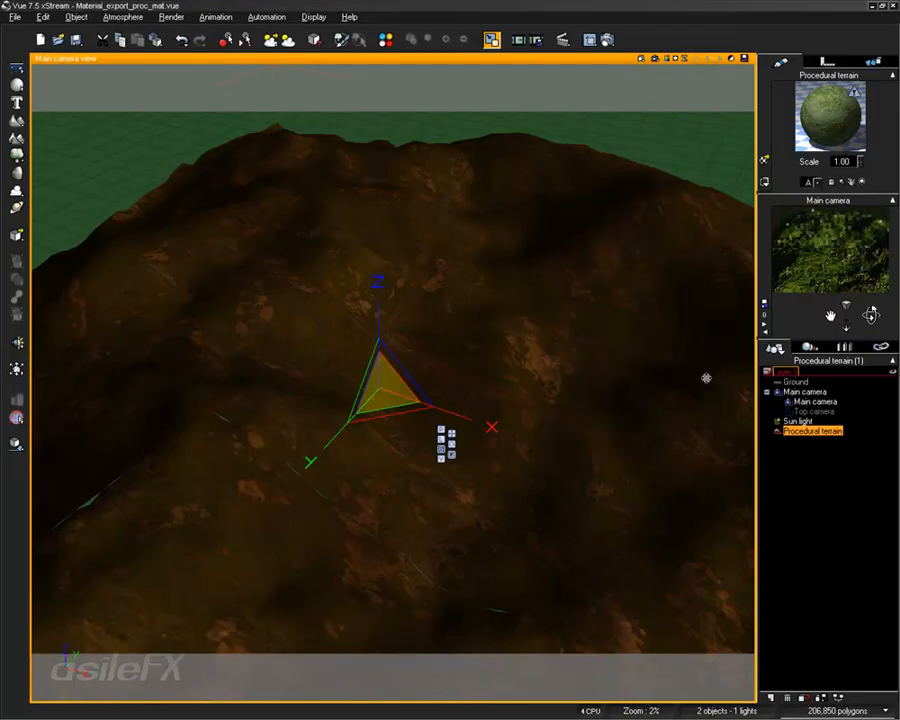
Render the scene to screen at Final quality and 800x600, and close the finished render
left_click(607, 40)
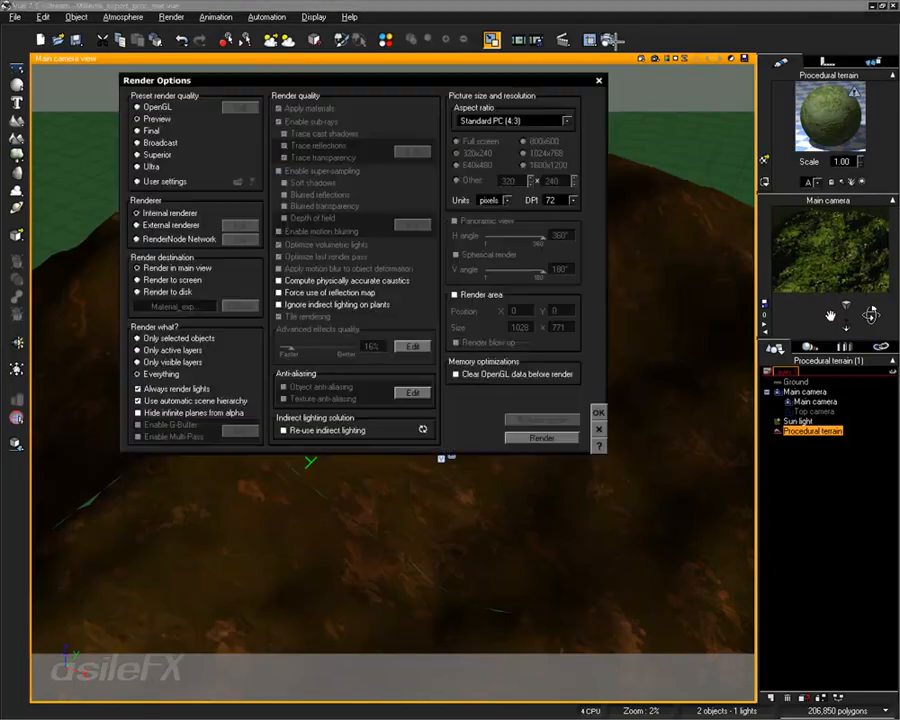
left_click(140, 280)
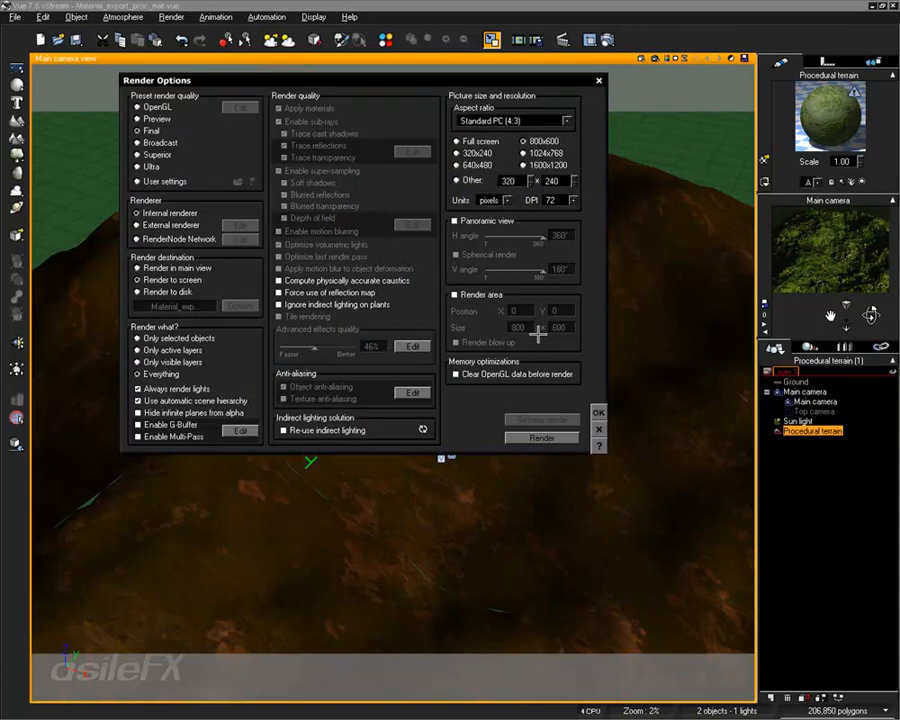
left_click(542, 437)
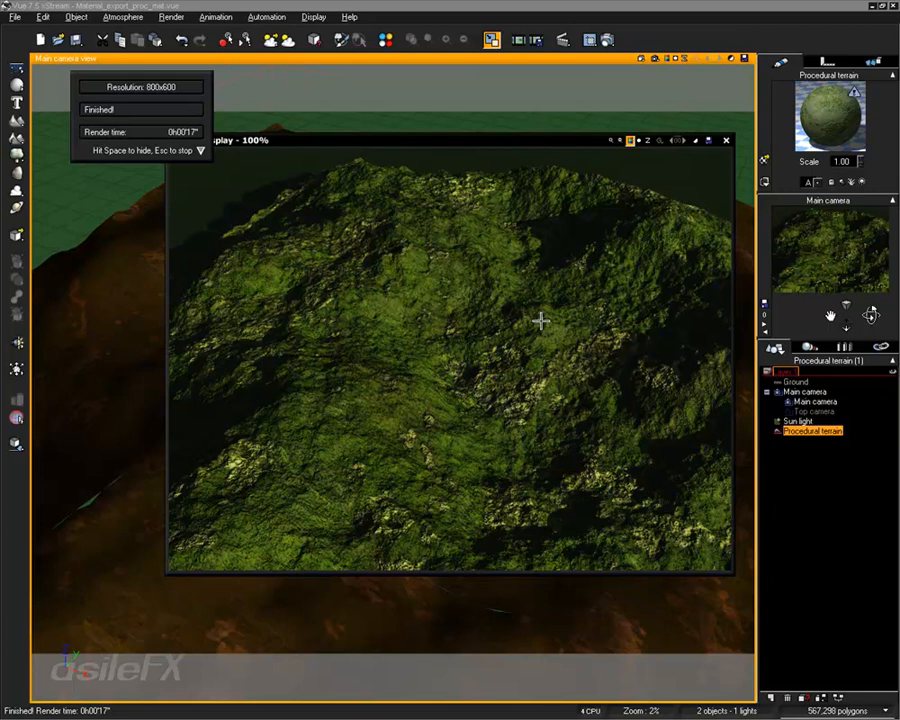
left_click(726, 140)
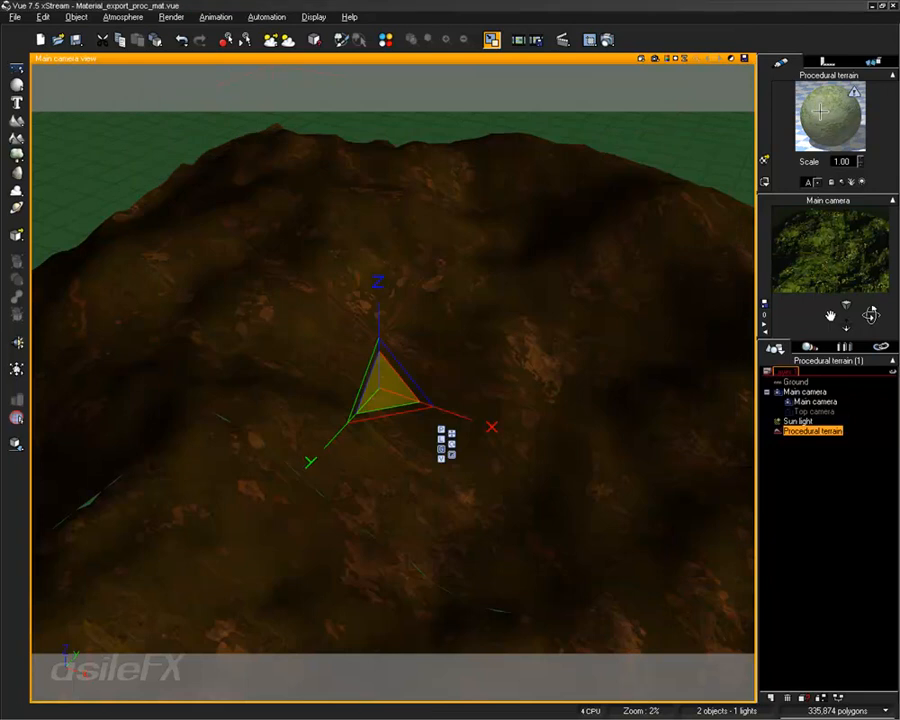
Reopen the terrain material's function graph, delete the texture map node feeding Highlight, and accept the graph
double_click(821, 112)
double_click(307, 393)
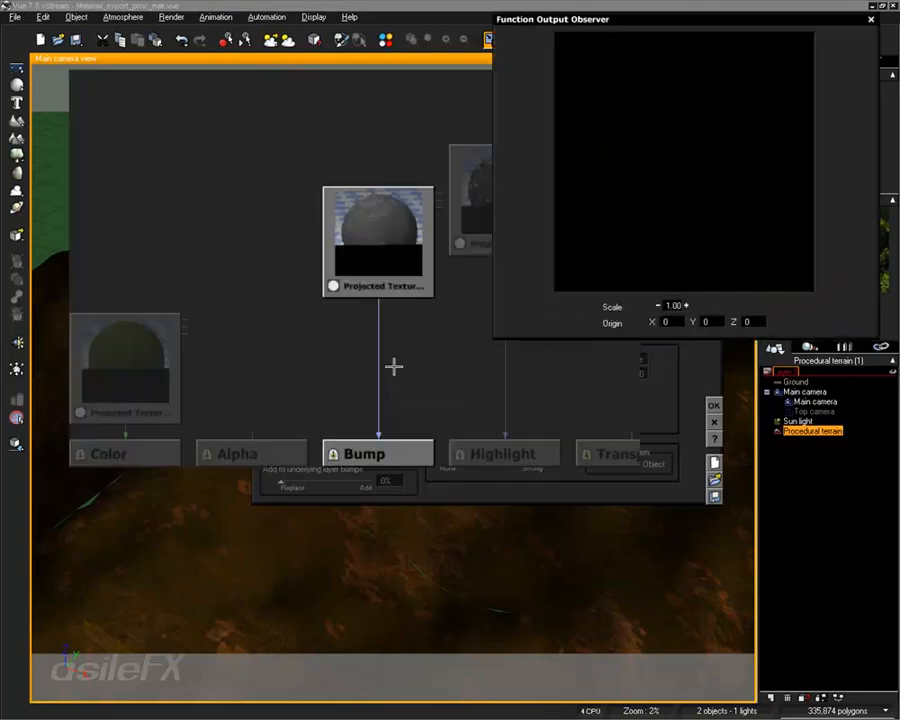
left_click(437, 269)
key("Delete")
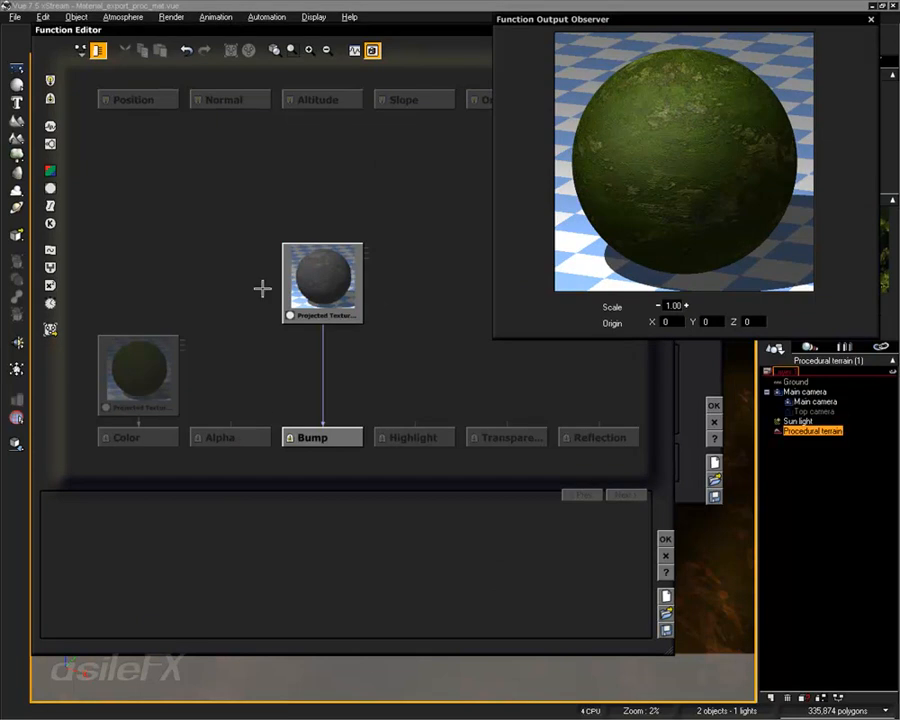
left_click(287, 283)
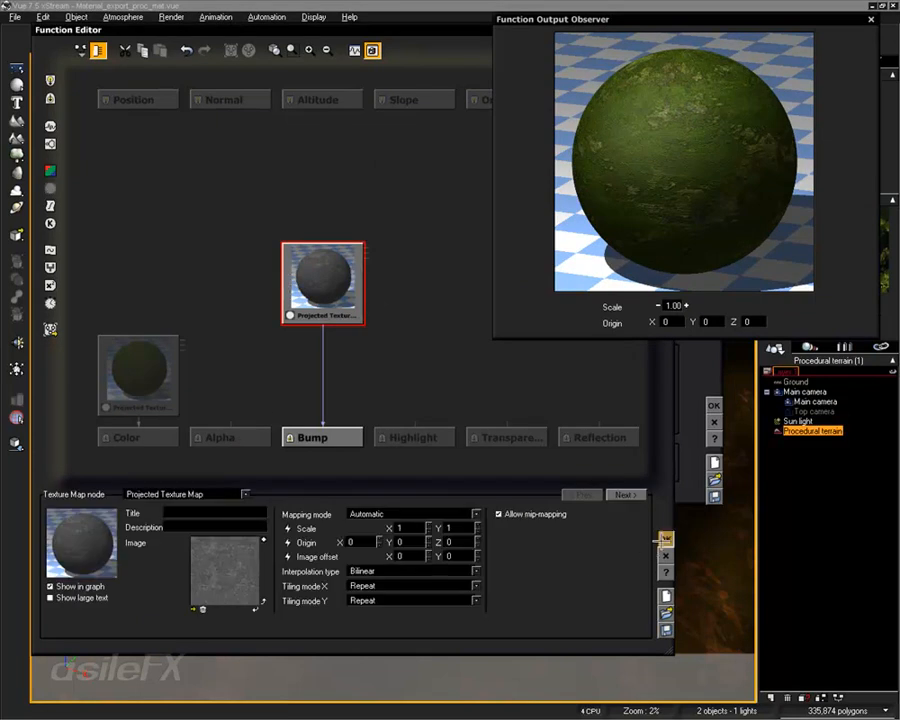
left_click(664, 539)
Set the material's highlight global intensity to 21% and global size to 6%, and quick-render the main view
left_click(410, 329)
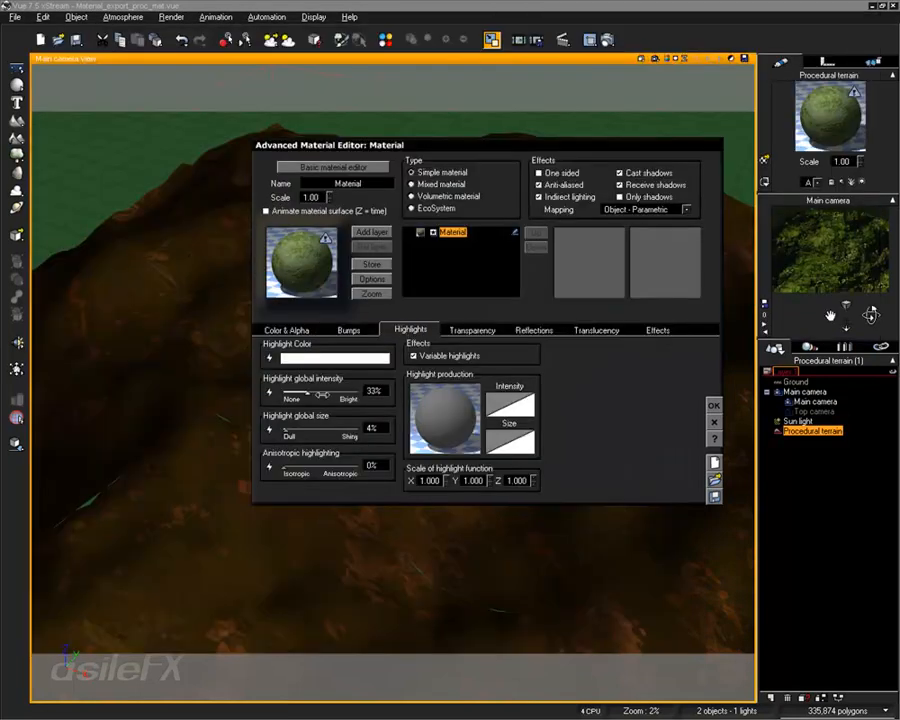
left_click_drag(319, 394, 299, 393)
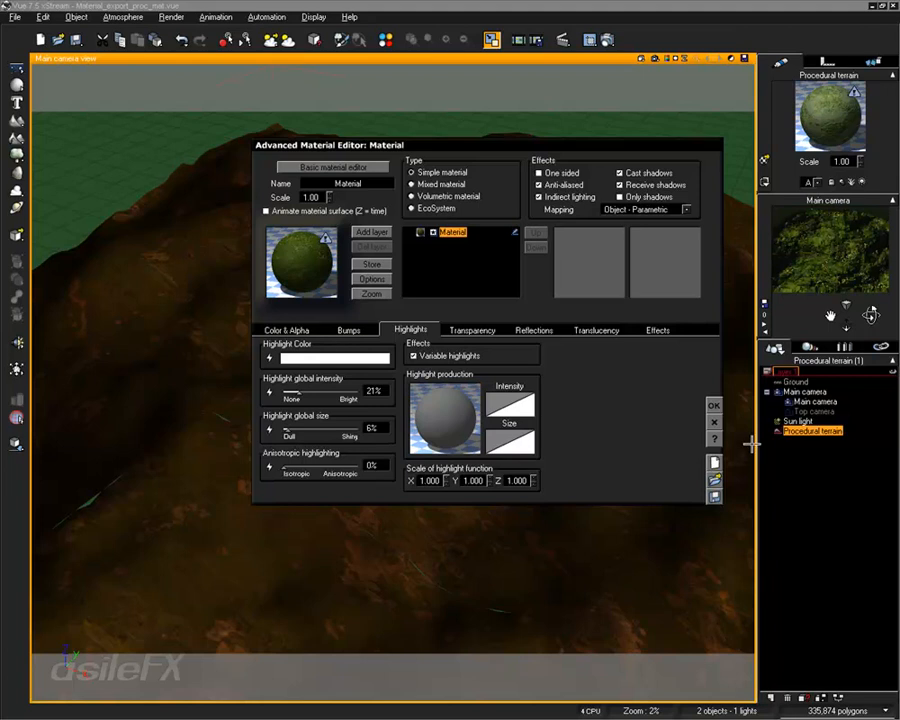
left_click(709, 405)
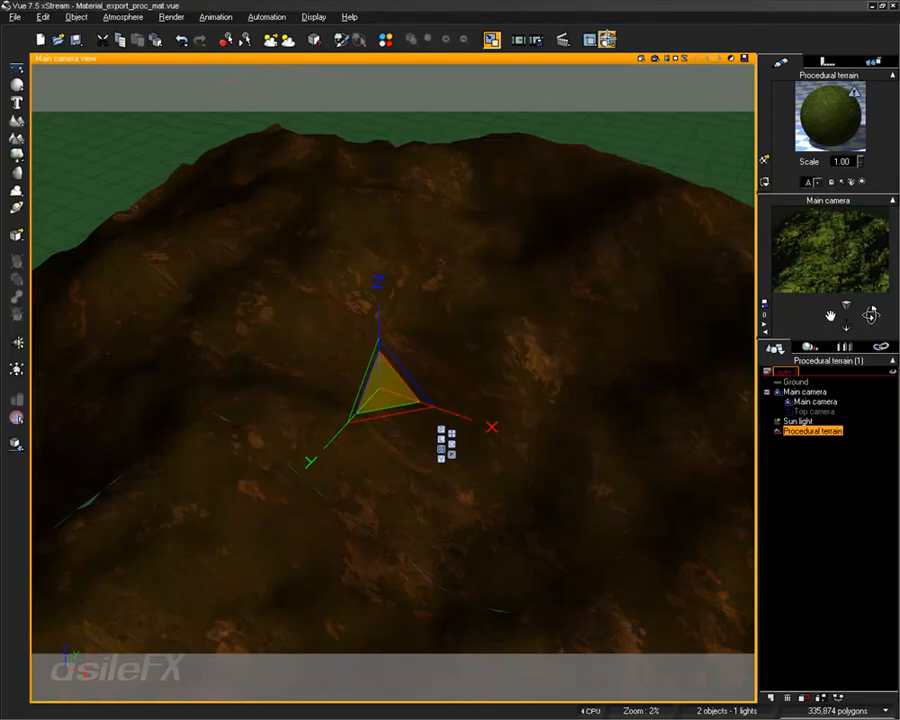
left_click(655, 59)
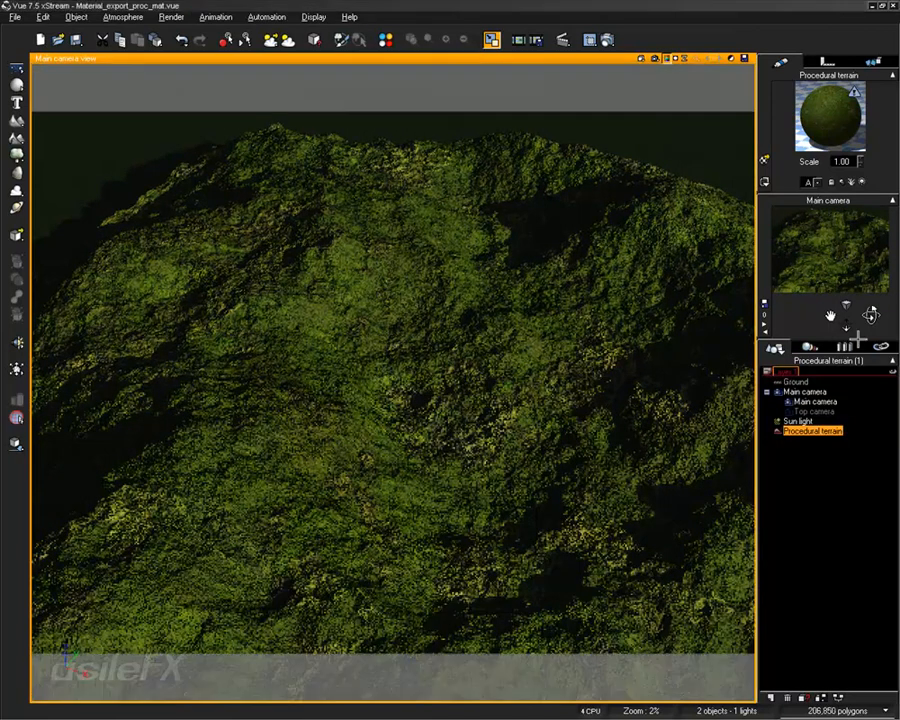
Lower and reframe the main camera so it looks across the terrain's hills towards the horizon
left_click_drag(871, 315, 871, 314)
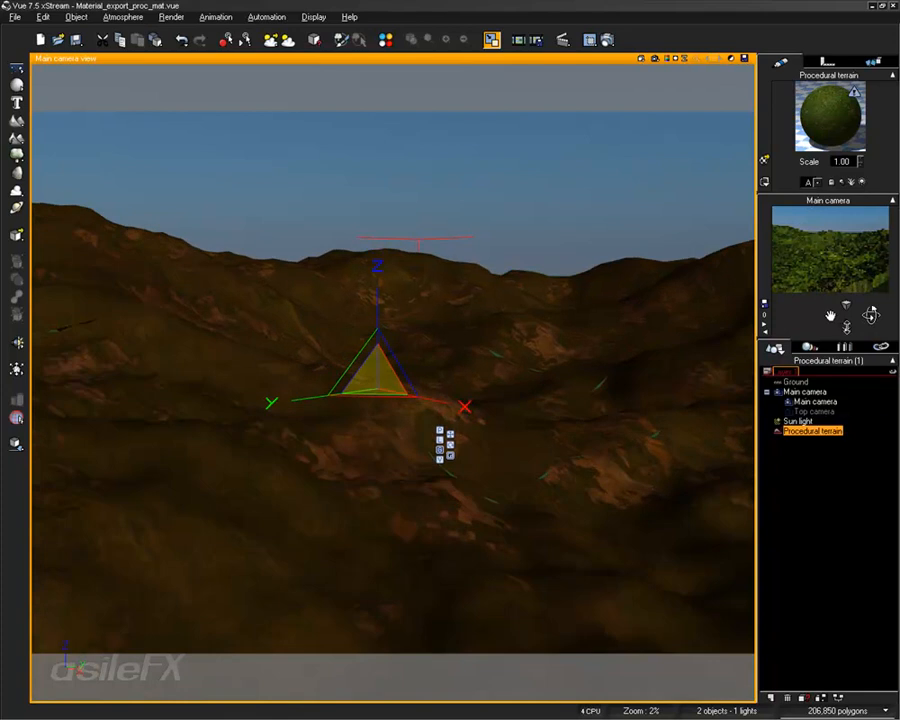
right_click_drag(638, 340, 604, 352)
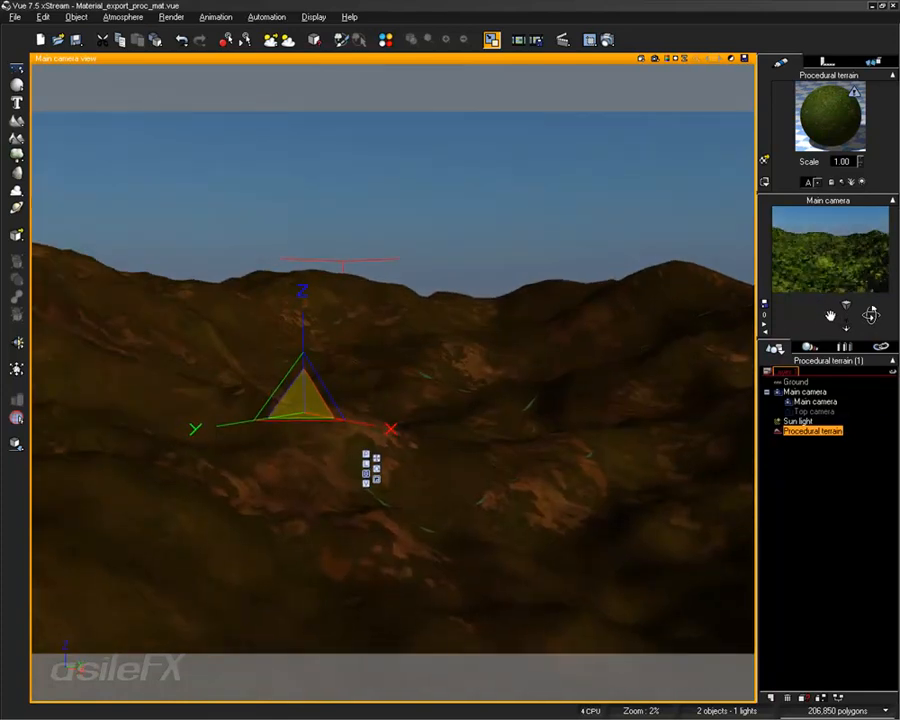
left_click_drag(846, 317, 846, 316)
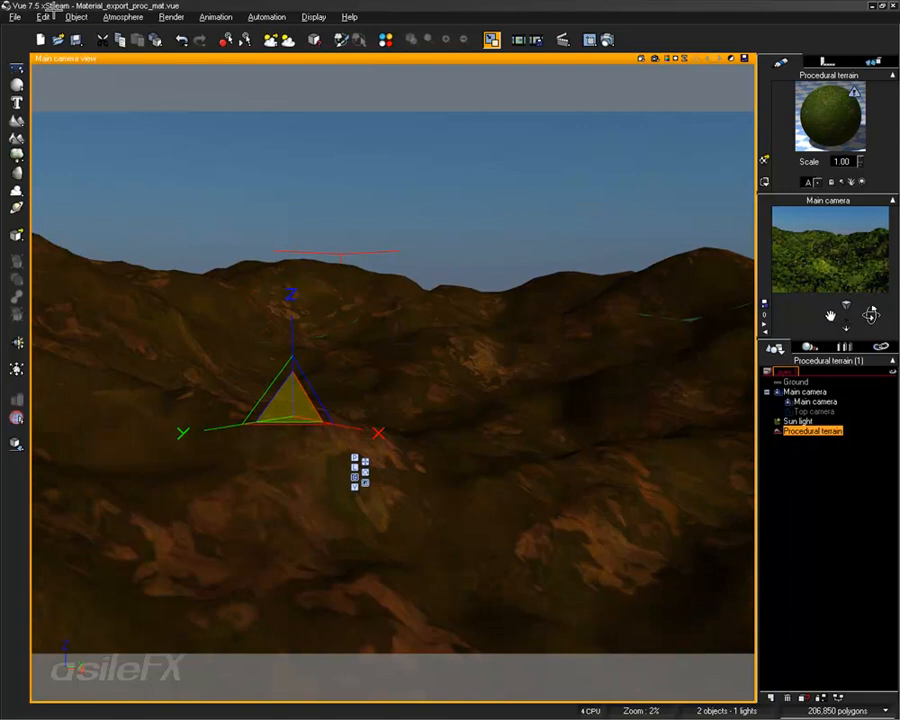
Set the atmosphere's light balance to 24% and render the new camera view to screen
left_click(123, 17)
left_click(130, 74)
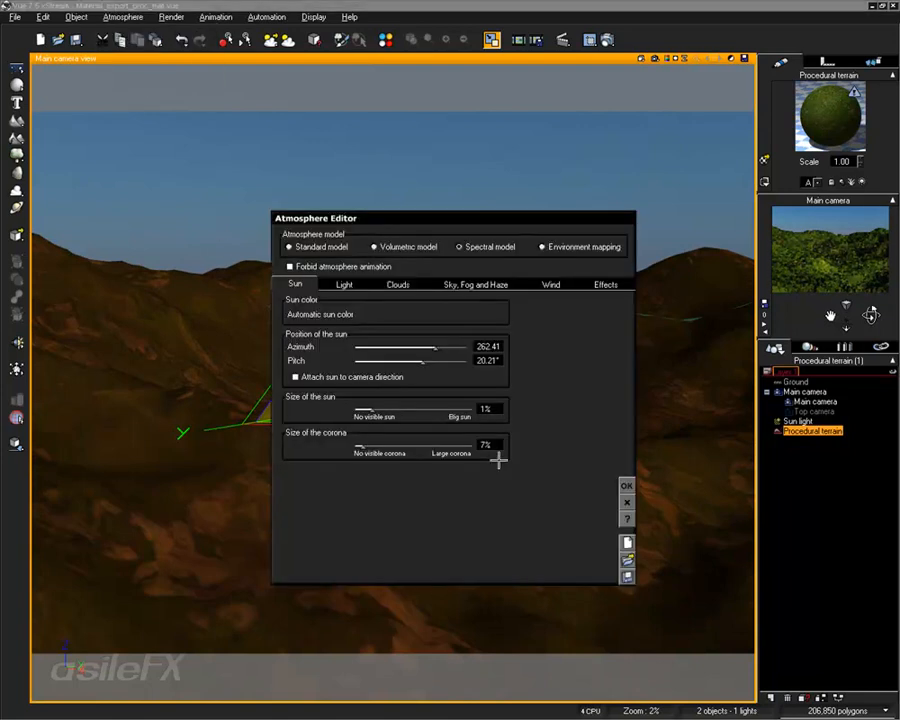
left_click(344, 284)
left_click_drag(412, 440, 391, 440)
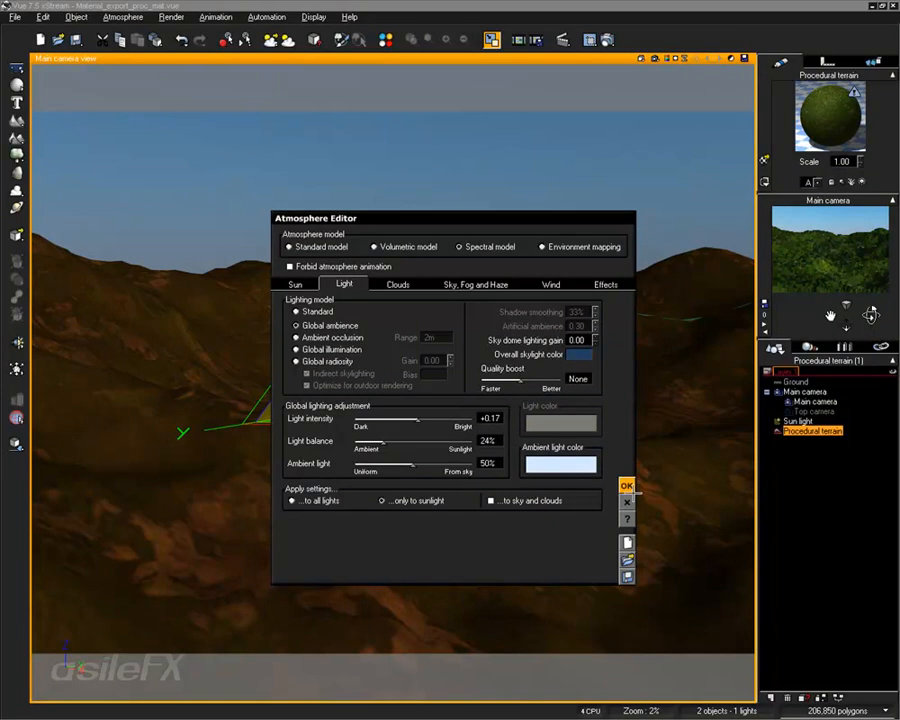
left_click(627, 486)
key("ctrl+F9")
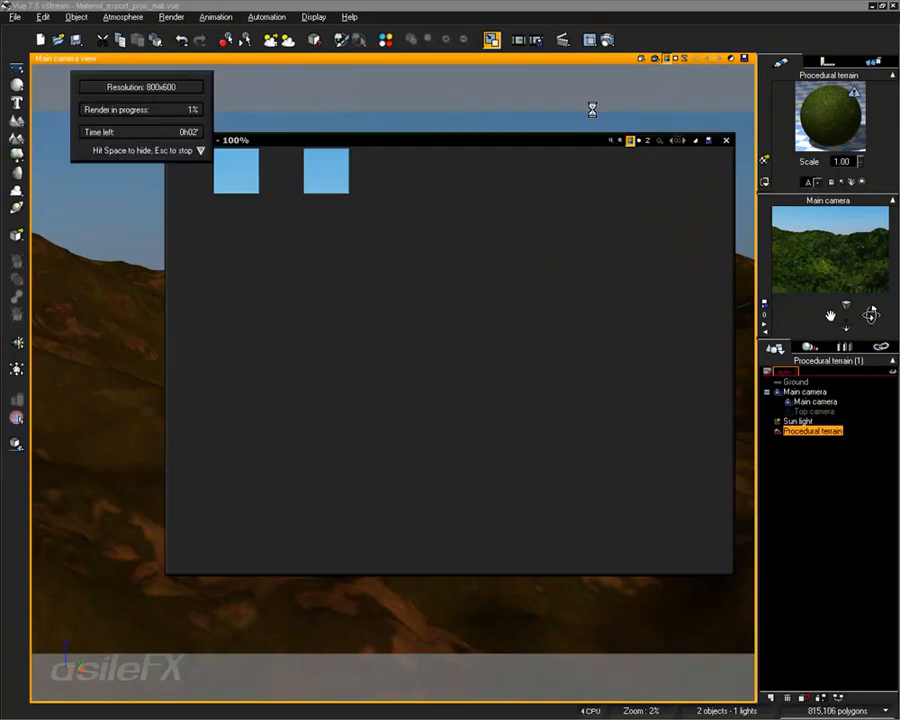
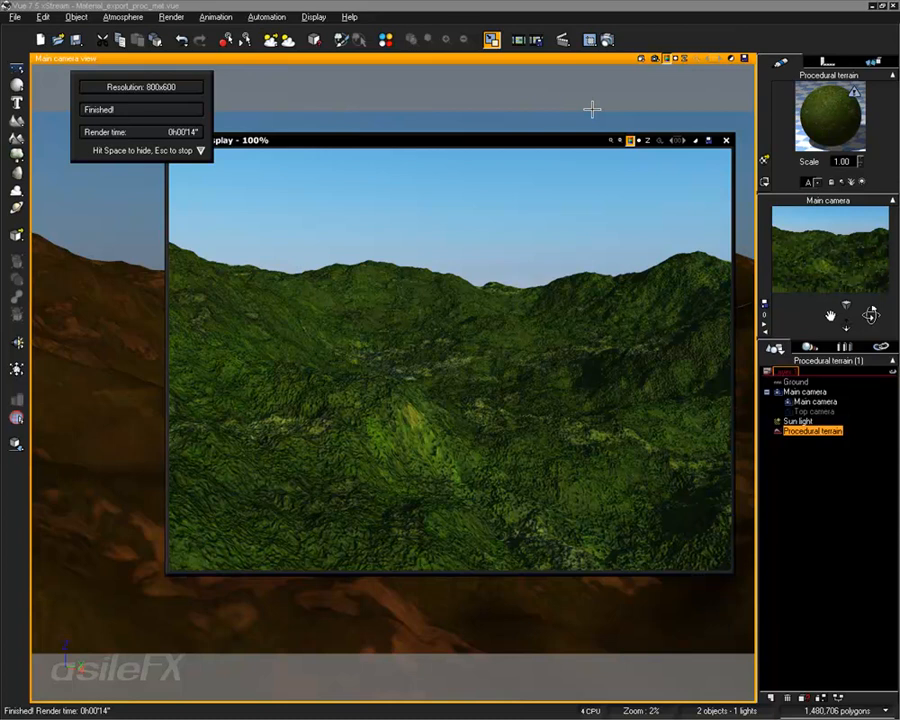
key("space")
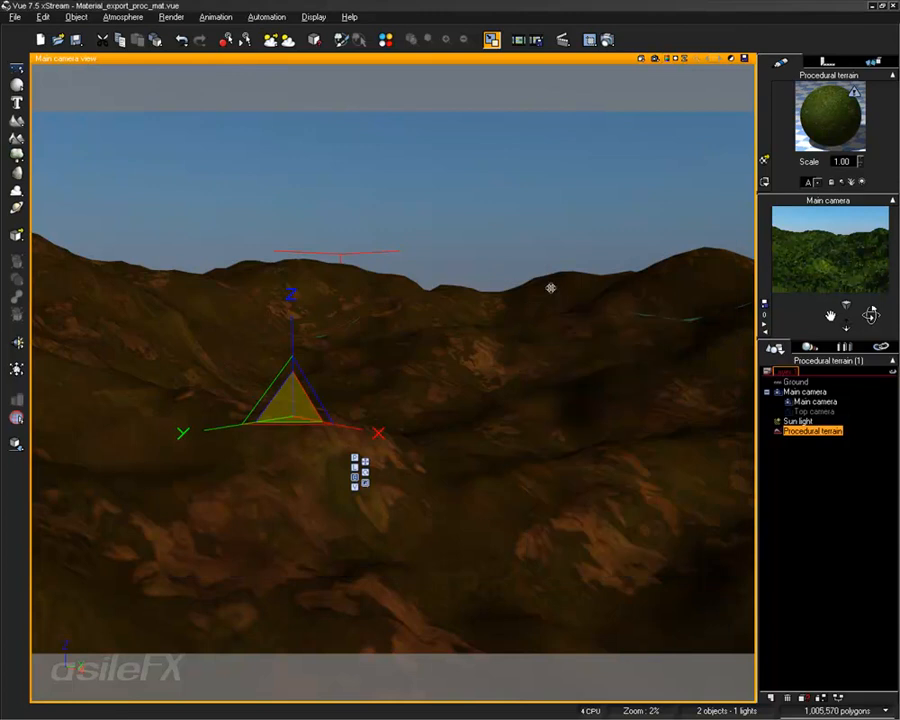
Set the Simple Fractal node's roughness to 0.447368 in the procedural terrain's altitude function and render the smoother terrain to screen
right_click(528, 300)
left_click(600, 556)
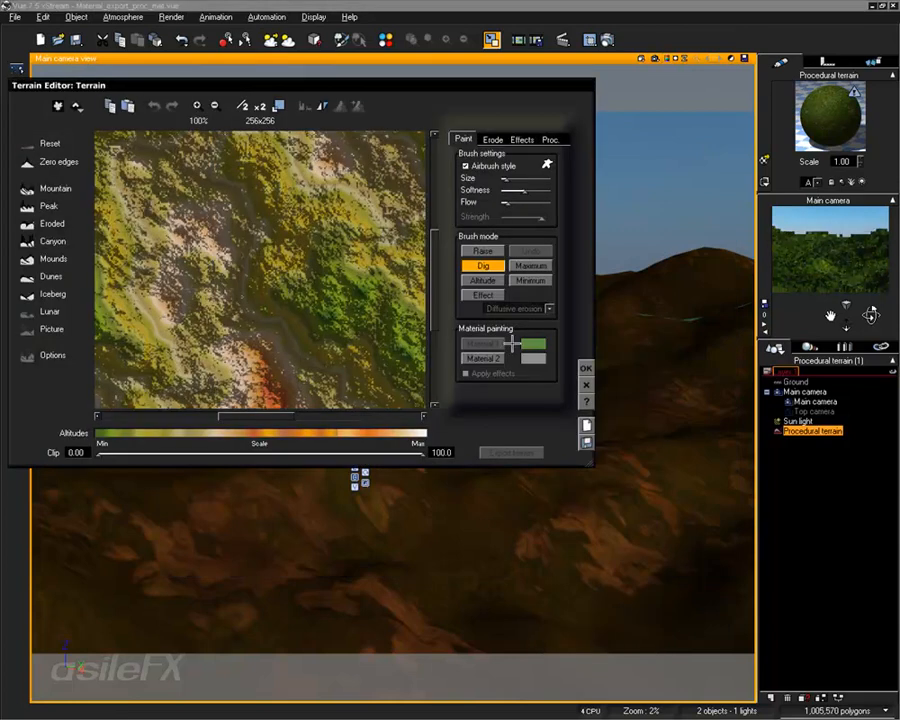
left_click(548, 138)
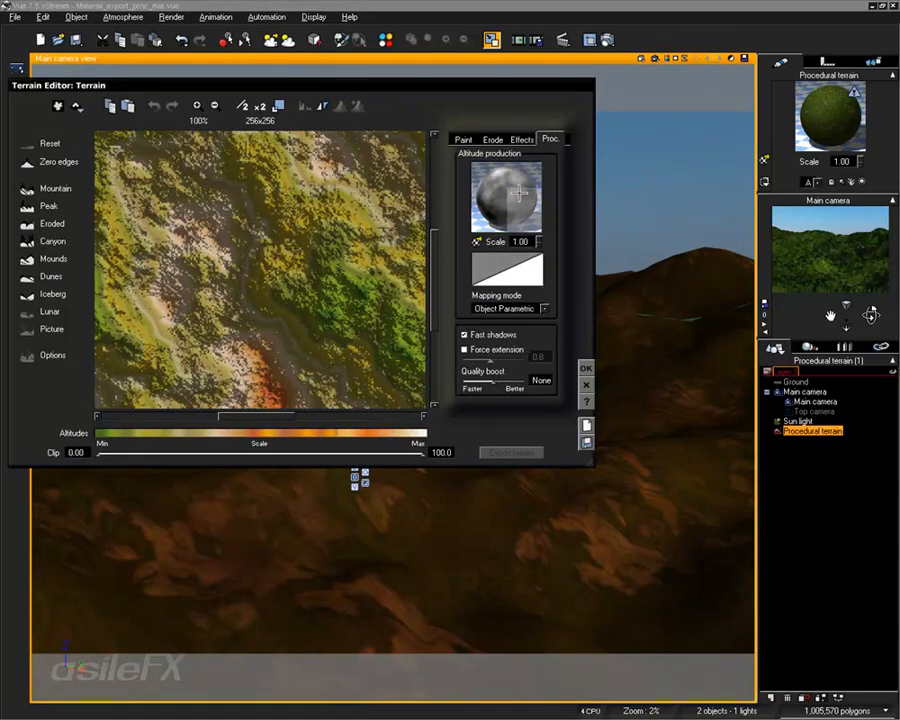
double_click(518, 195)
left_click(371, 355)
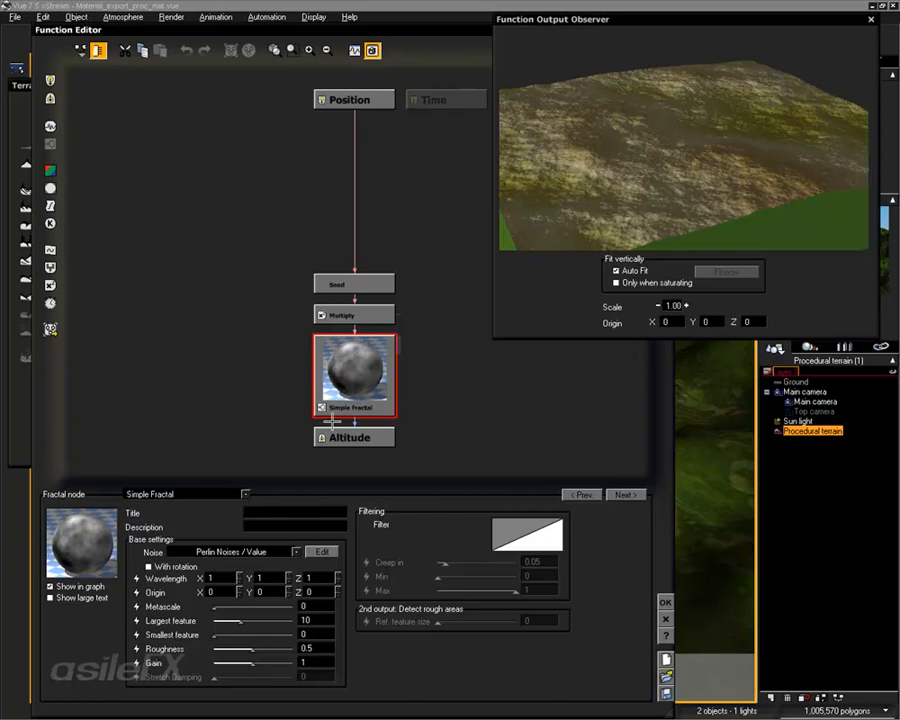
left_click_drag(261, 645, 257, 646)
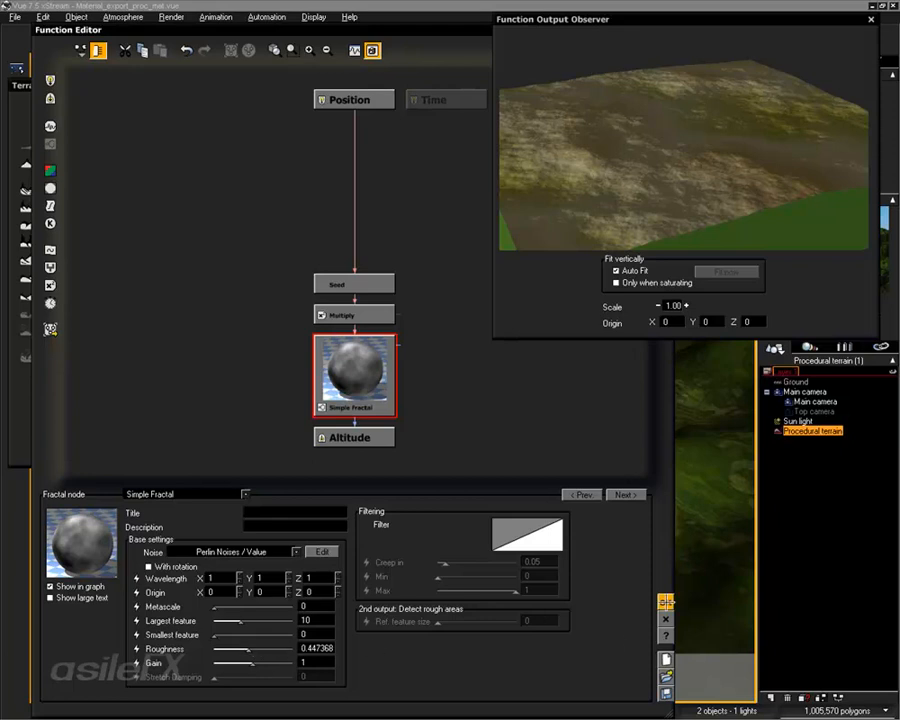
left_click(665, 602)
left_click(586, 369)
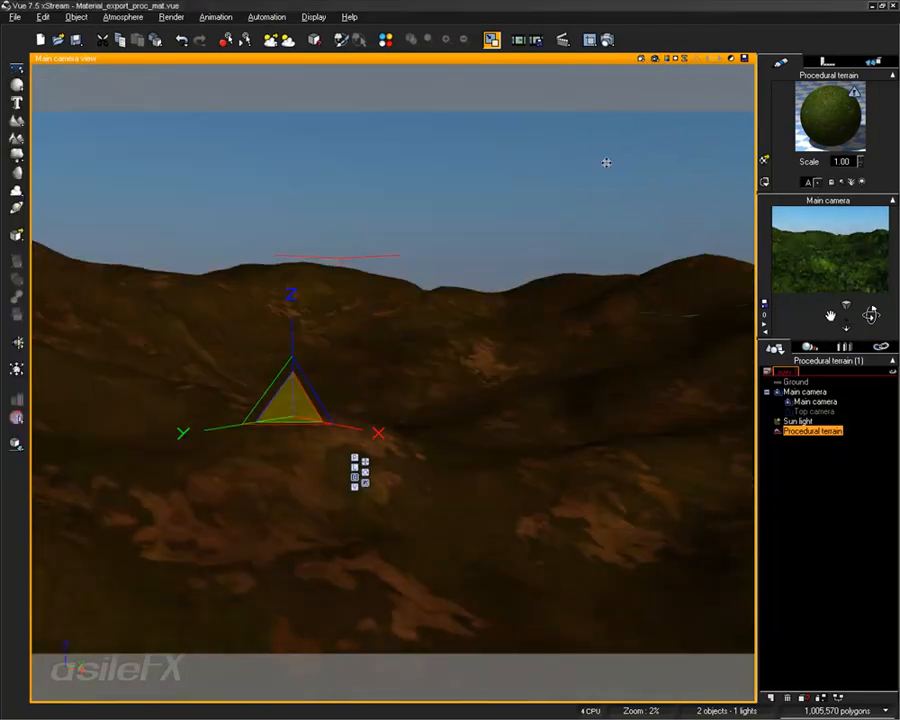
left_click(607, 40)
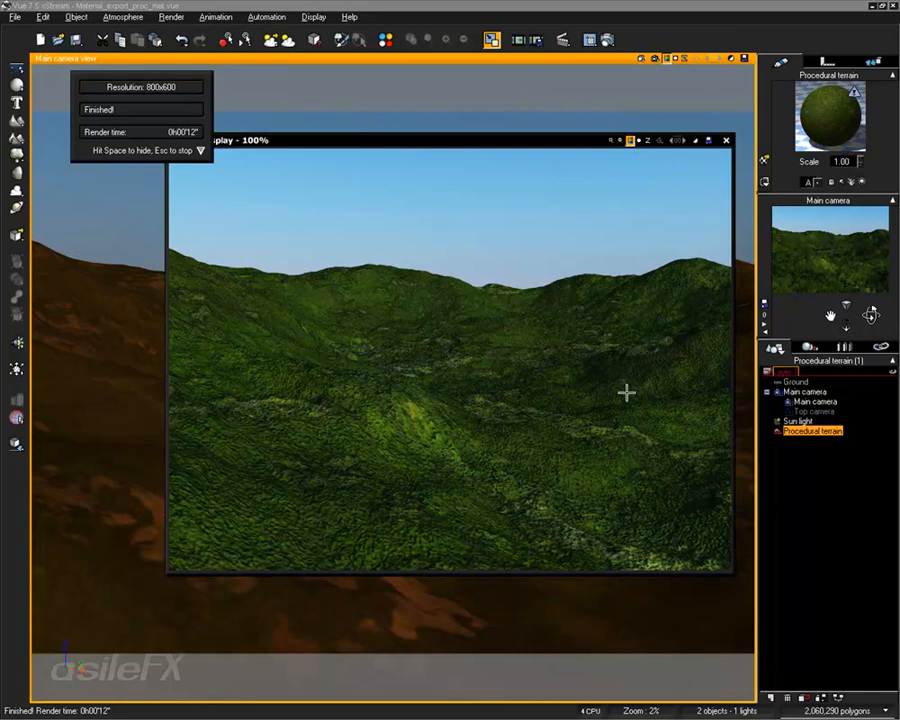
left_click(726, 140)
Reposition the main camera for a wider view across the terrain, with its near edge and the horizon in frame
left_click_drag(831, 309, 831, 420)
right_click_drag(284, 463, 319, 360)
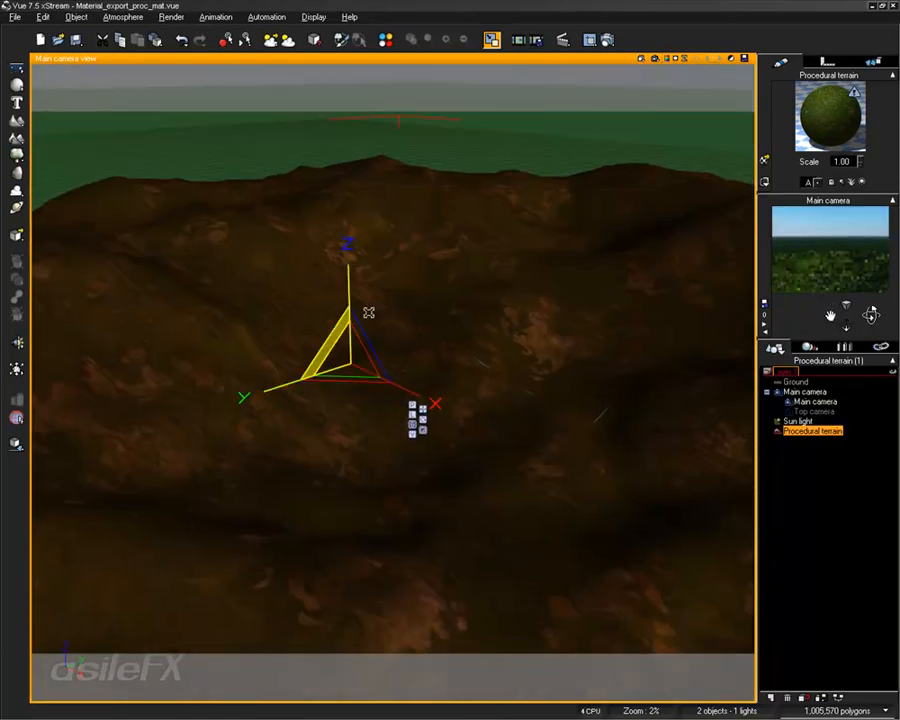
right_click_drag(565, 322, 549, 341, "ctrl")
scroll(549, 341, "down", 3)
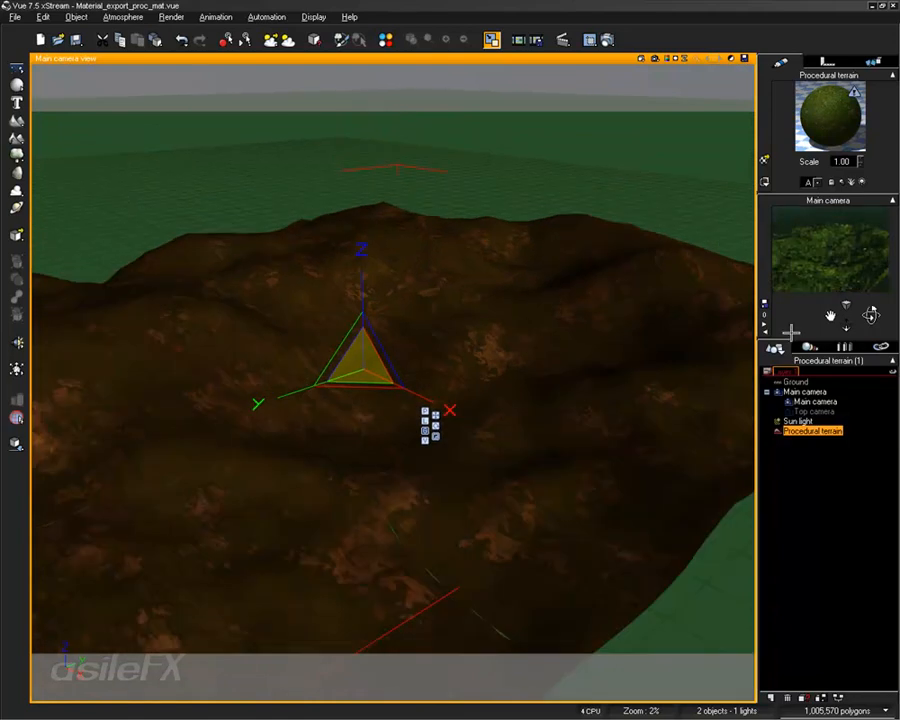
mouse_move(869, 314)
left_mouse_down()
mouse_move(884, 300)
mouse_move(872, 313)
mouse_move(866, 297)
left_mouse_up()
scroll(584, 349, "up", 4)
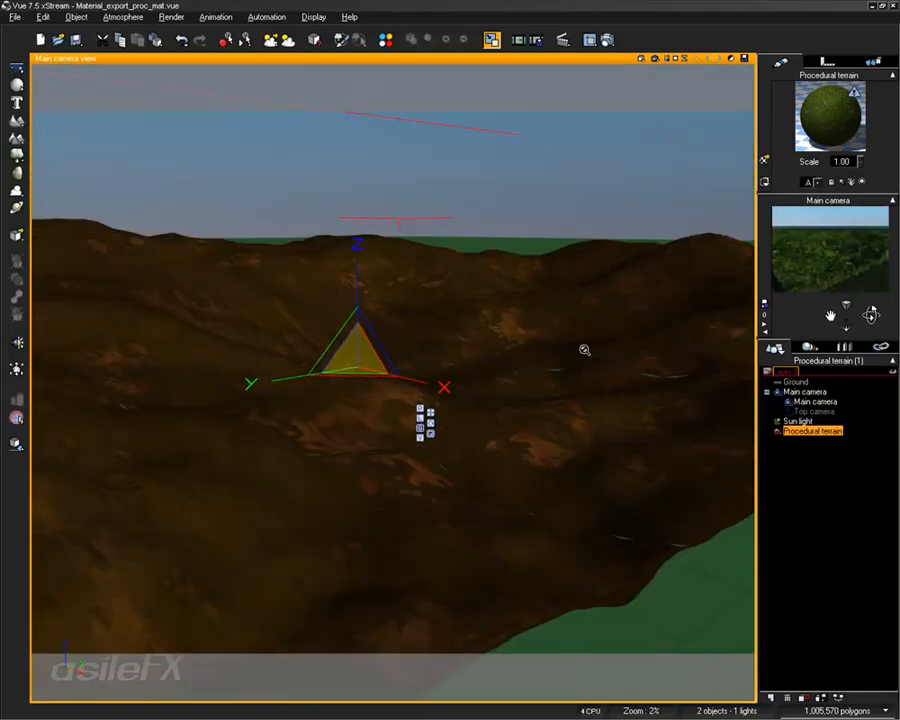
right_click_drag(535, 307, 549, 325)
scroll(550, 320, "down", 3)
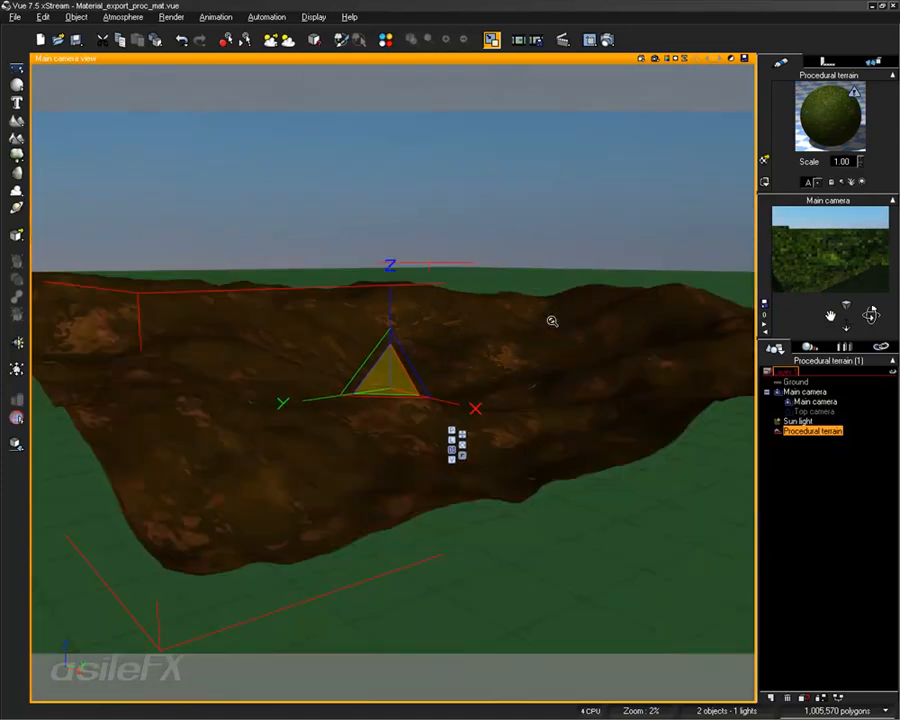
scroll(551, 321, "up", 2)
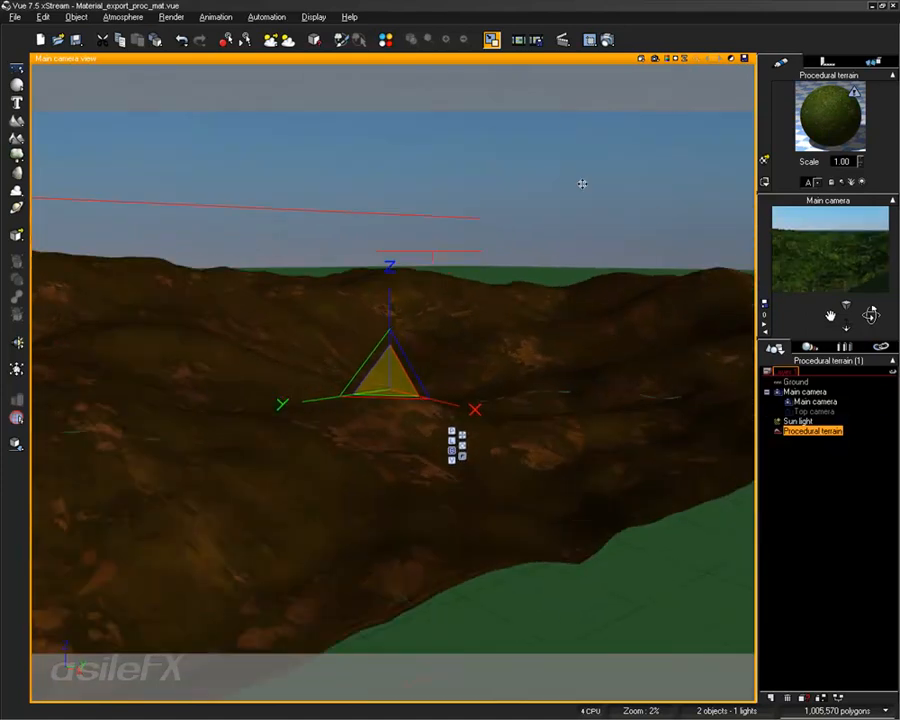
Reframe the main camera across the terrain's valley and render the view to screen
left_click_drag(390, 300, 391, 273)
right_click_drag(540, 256, 544, 284)
key("ctrl+F9")
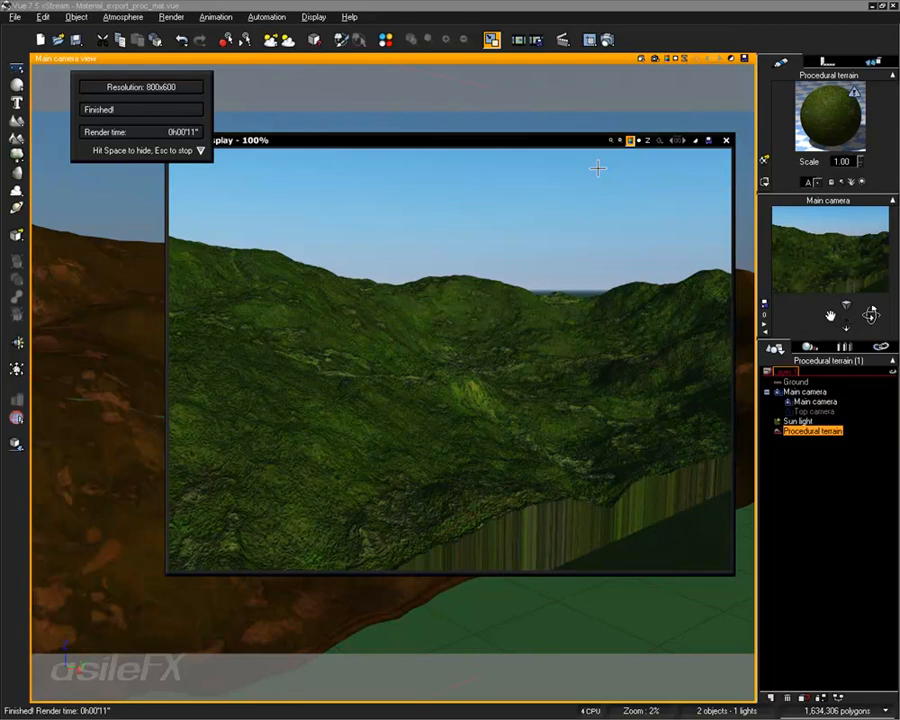
left_click(726, 139)
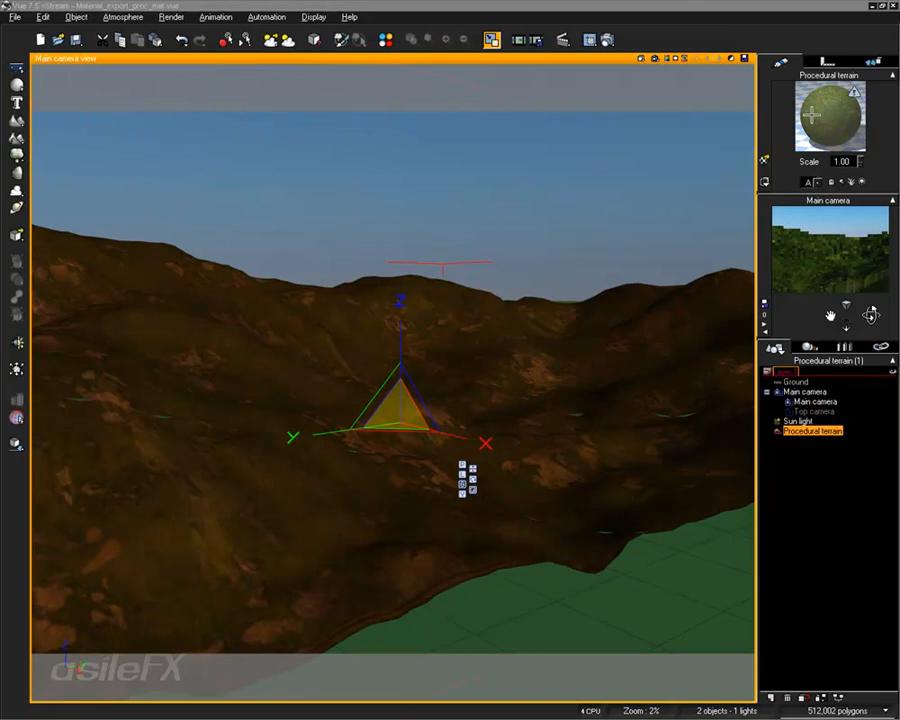
Convert the procedural terrain's material to an EcoSystem and add the Rural Maple Tree to its population
double_click(829, 115)
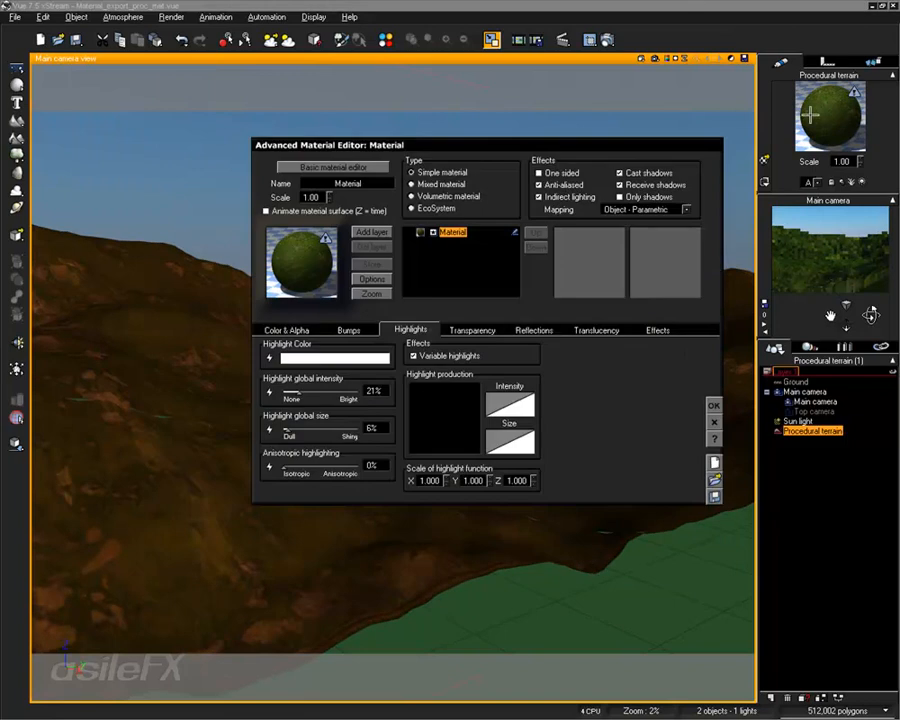
left_click(434, 207)
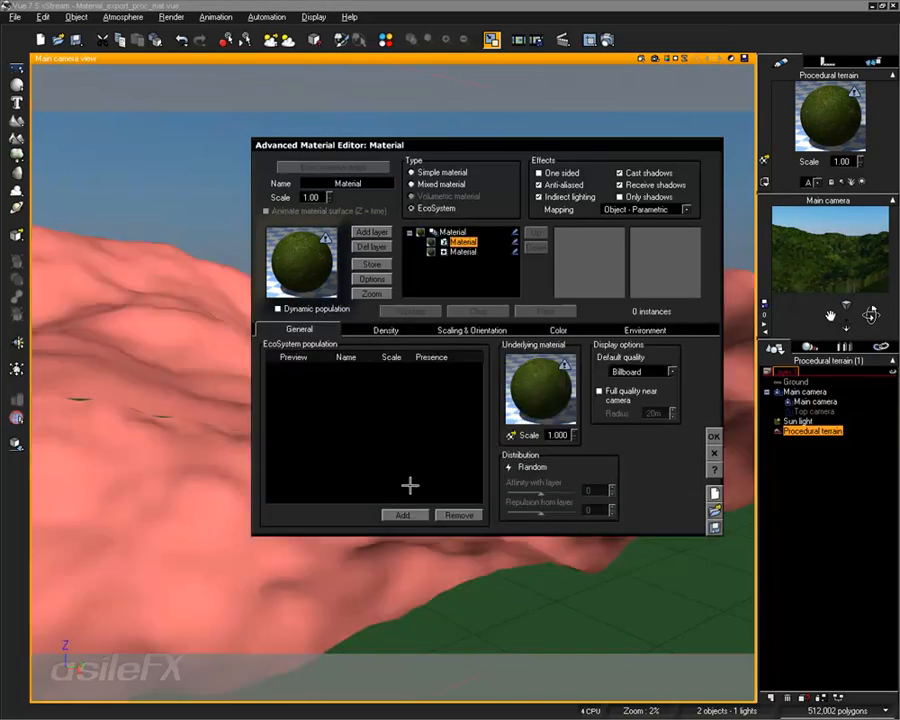
left_click(400, 514)
left_click(436, 535)
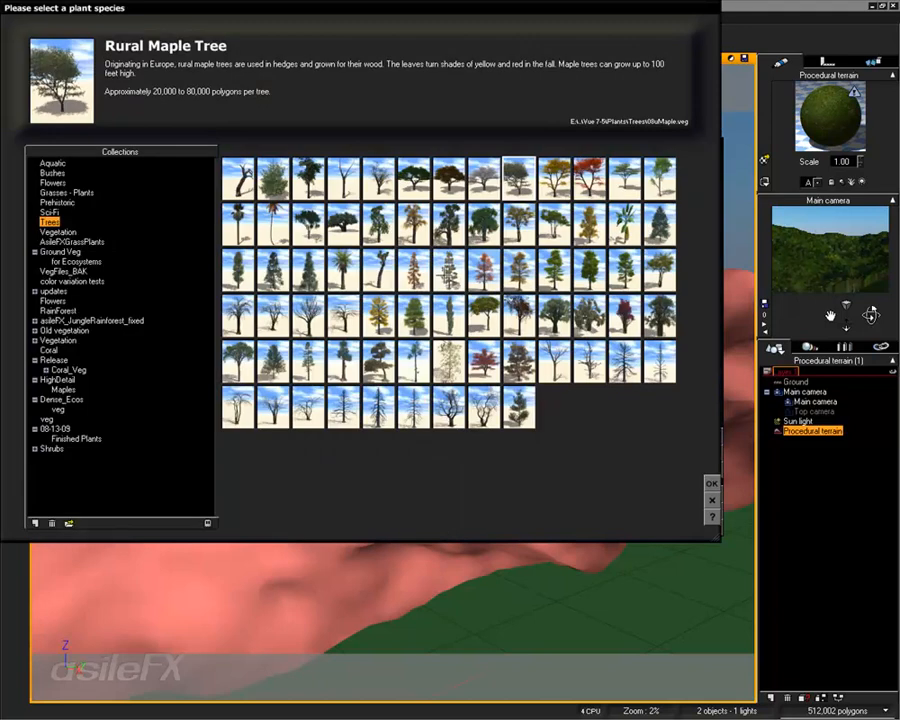
left_click(711, 483)
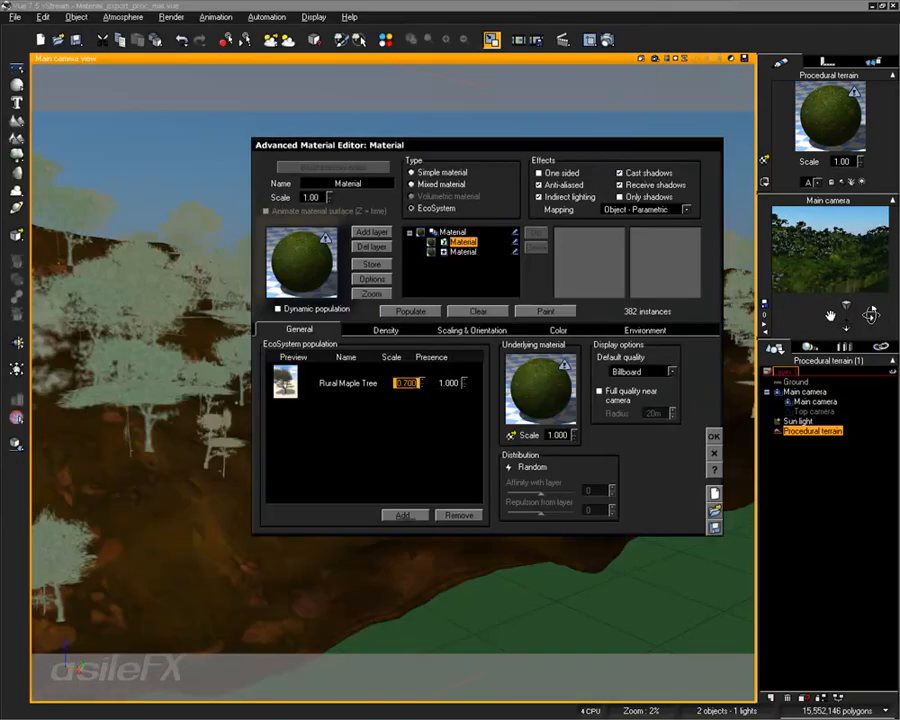
Set the EcoSystem's overall density to 83% and populate the terrain
left_click(386, 331)
left_click_drag(336, 362, 372, 362)
left_click(408, 311)
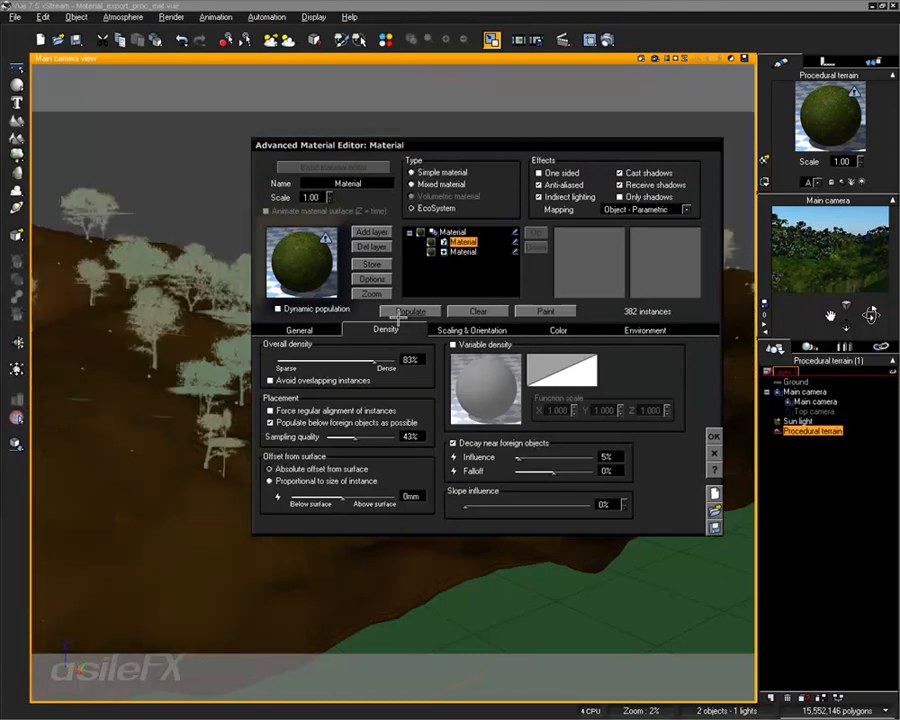
Set the EcoSystem's upper altitude limit to -0.09 and disable decay near foreign objects, repopulating after each change
left_click(645, 331)
left_click_drag(485, 356, 446, 357)
left_click(386, 330)
left_click(420, 311)
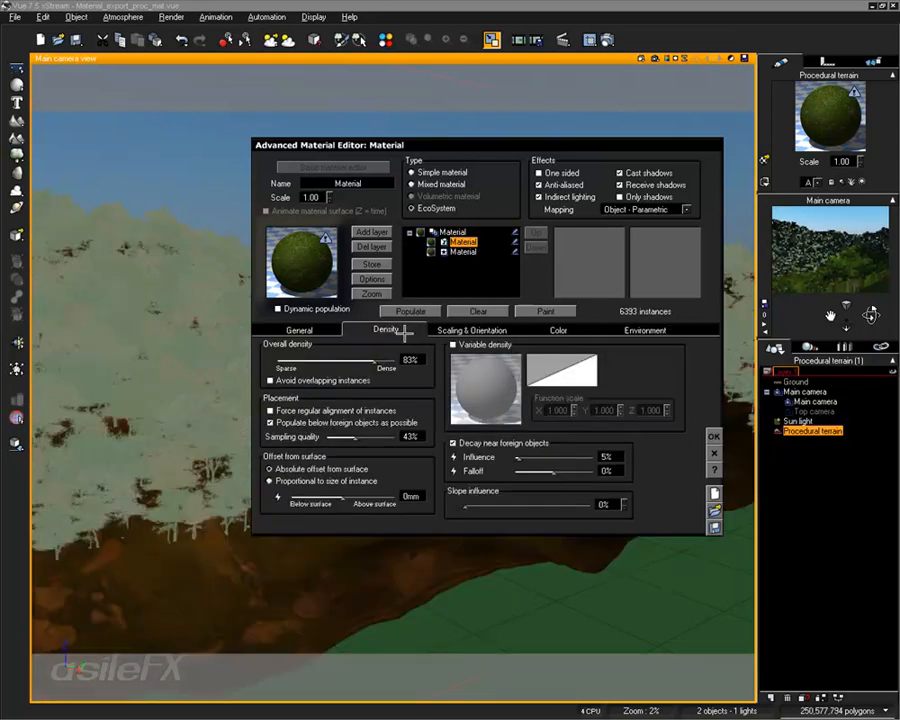
left_click(486, 443)
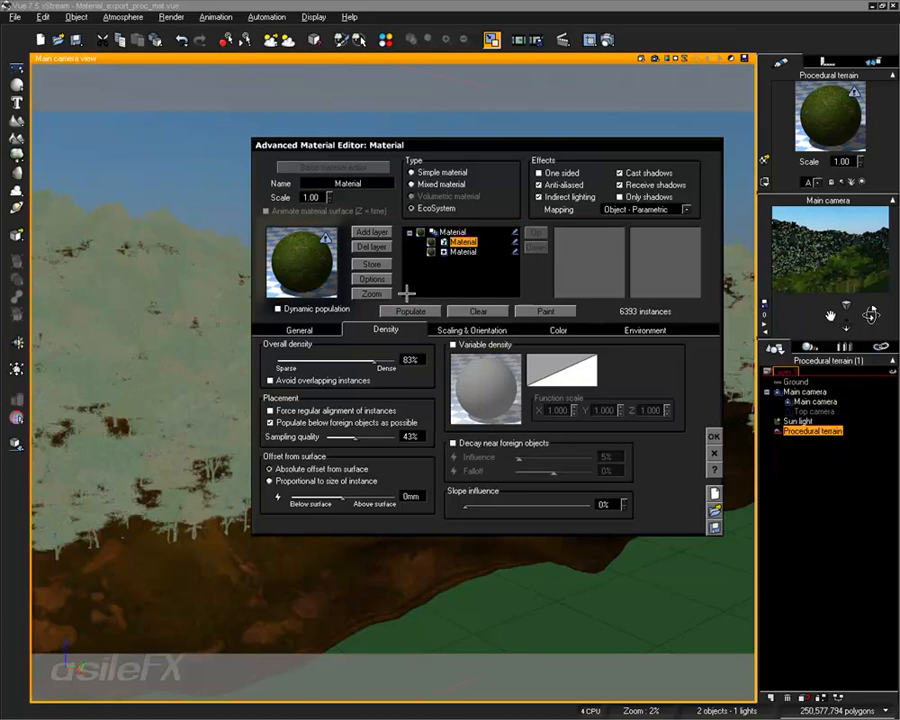
left_click(411, 311)
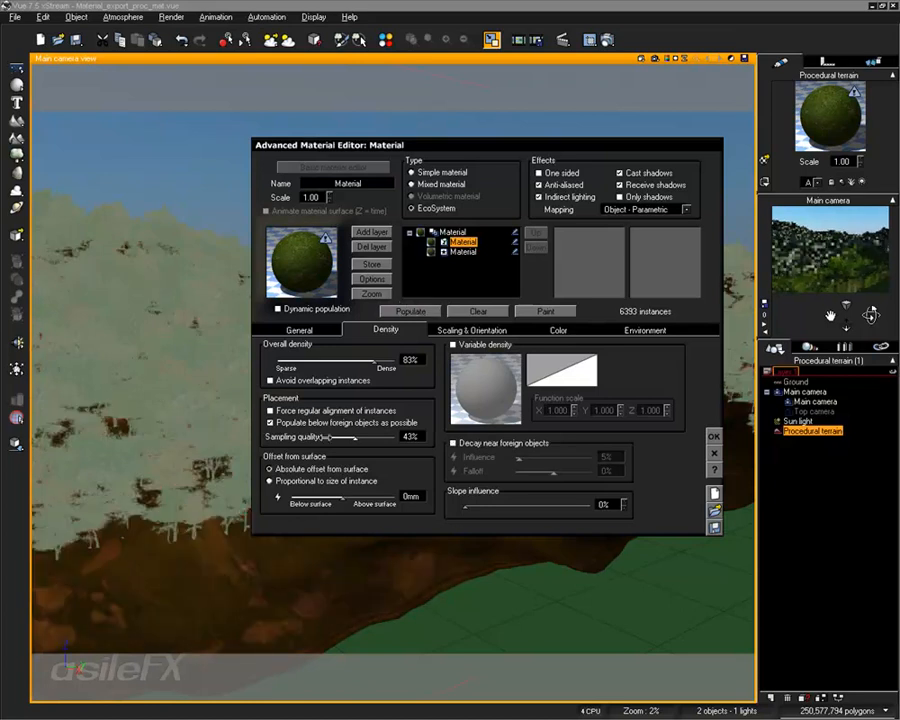
Set the EcoSystem's altitude range from -2.00 to 0.05 and repopulate the terrain
left_click(645, 330)
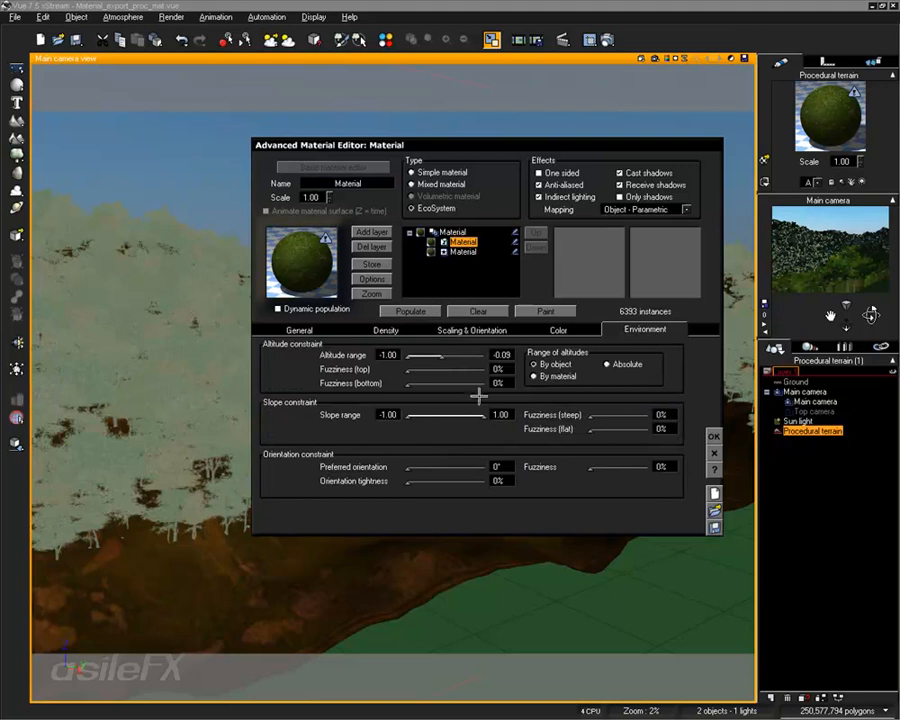
left_click_drag(443, 355, 448, 355)
left_click(416, 313)
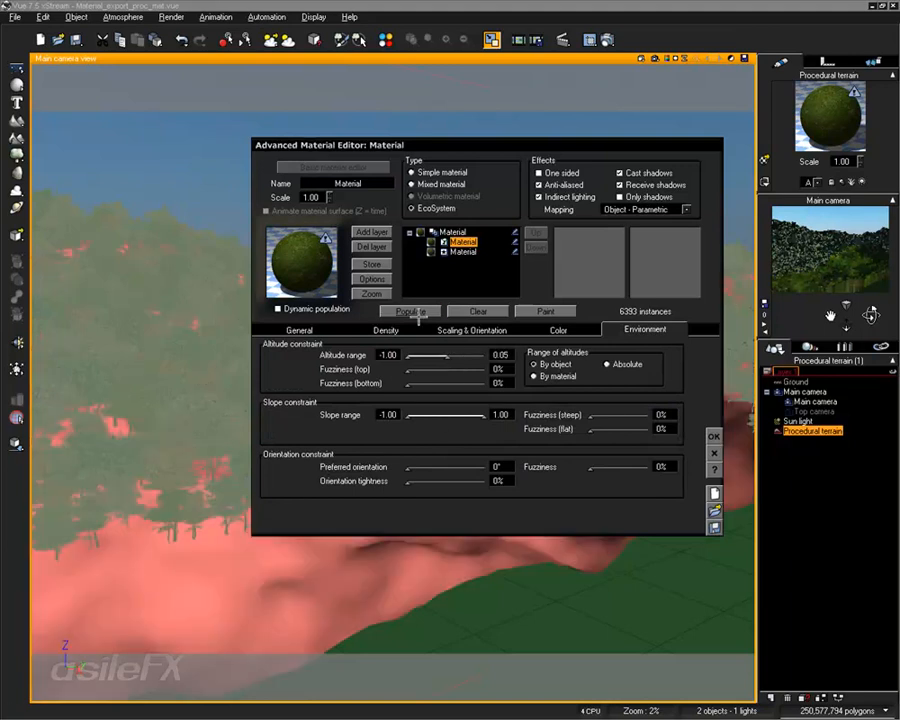
double_click(388, 355)
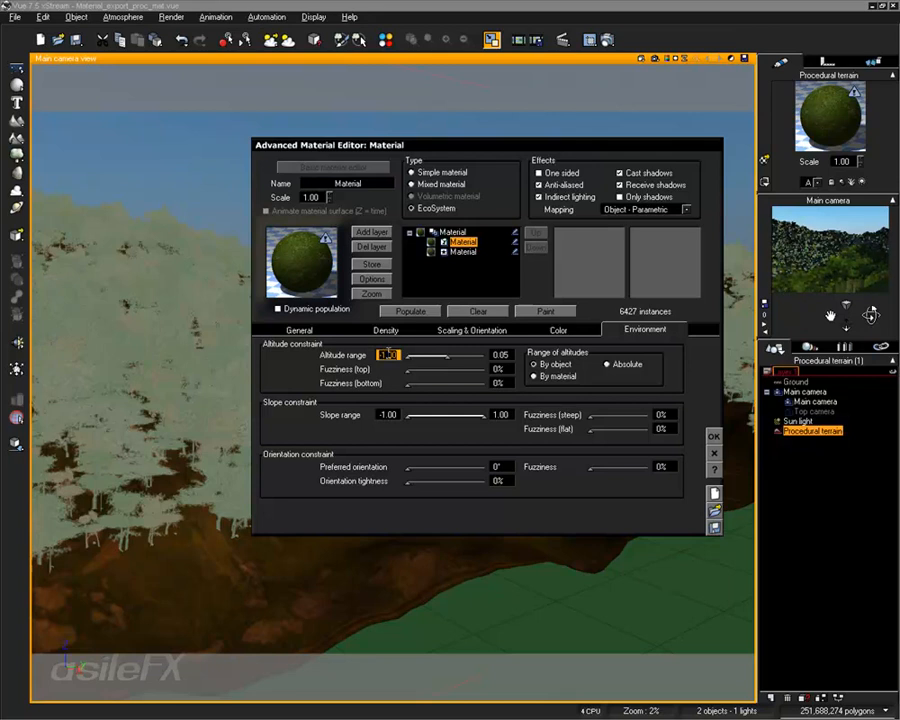
type("-")
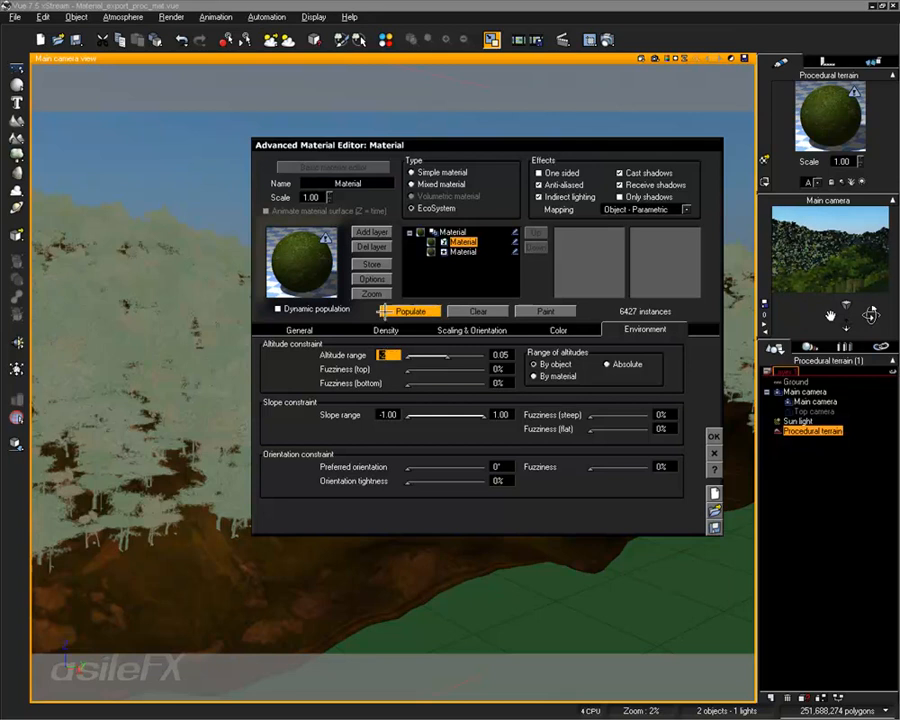
left_click(385, 309)
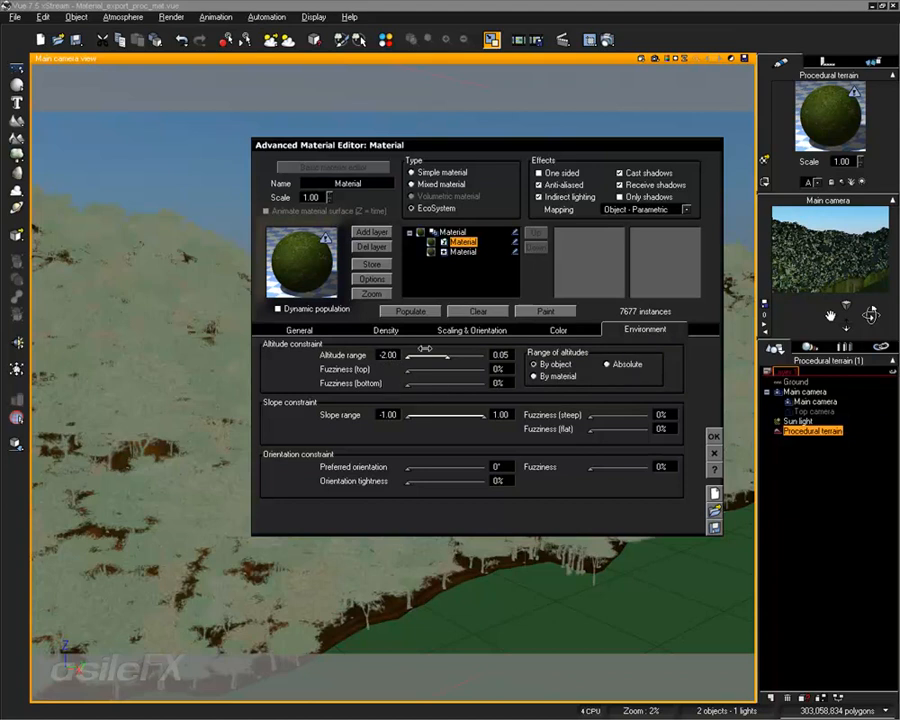
Set the altitude maximum to -0.05 with 18% top fuzziness and the slope minimum to 0.21 with 14% steep and 15% flat fuzziness, then repopulate
left_click_drag(458, 355, 448, 355)
left_click_drag(405, 414, 460, 415)
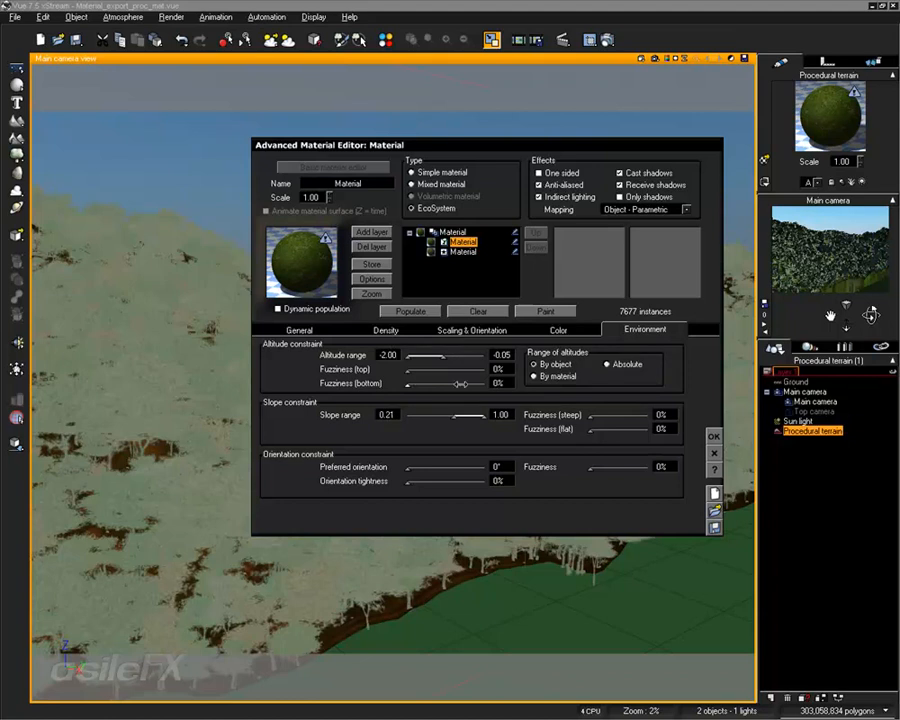
mouse_move(412, 383)
left_mouse_down()
mouse_move(430, 377)
mouse_move(410, 383)
left_mouse_up()
left_click_drag(583, 414, 591, 414)
left_click_drag(597, 416, 611, 433)
left_click(416, 311)
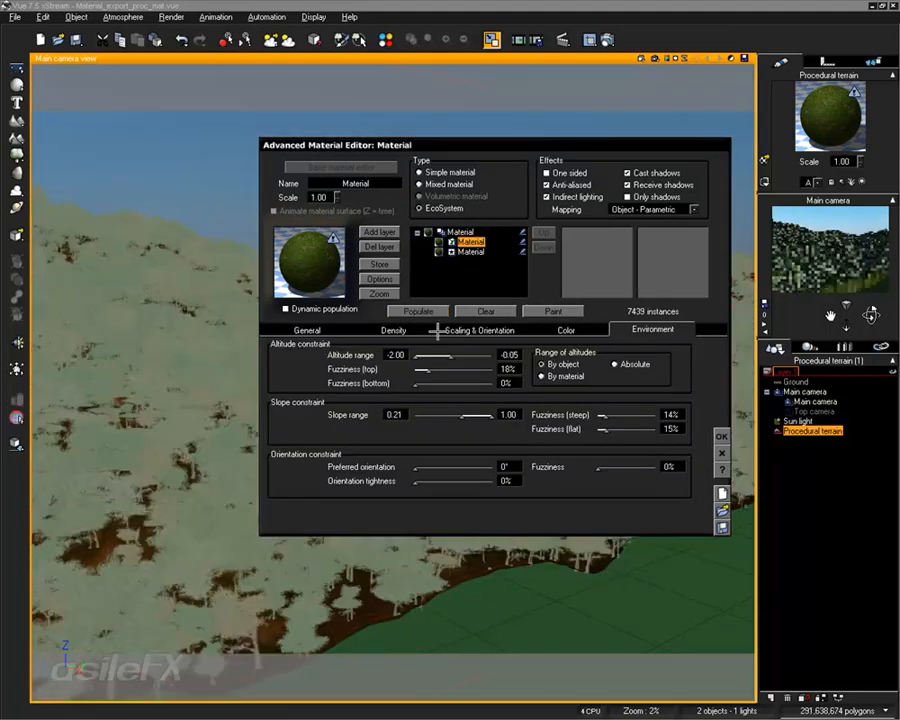
Set the slope minimum to 0.68 with 32% steep and 42% flat fuzziness, reduce overall density to 74%, and repopulate the terrain
left_click_drag(606, 411, 613, 415)
left_click_drag(604, 430, 621, 430)
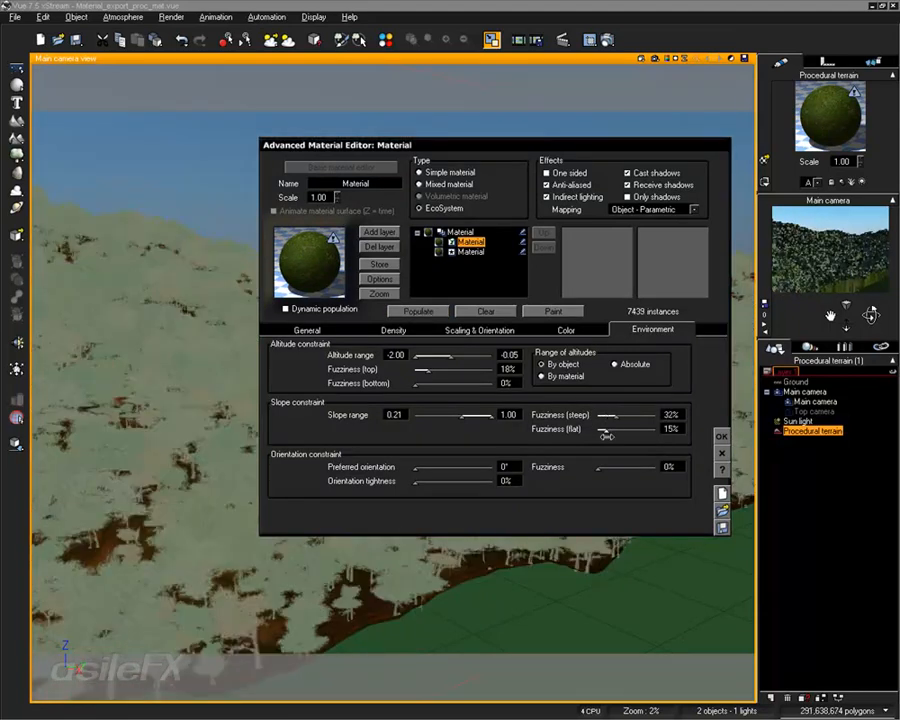
left_click_drag(462, 415, 480, 418)
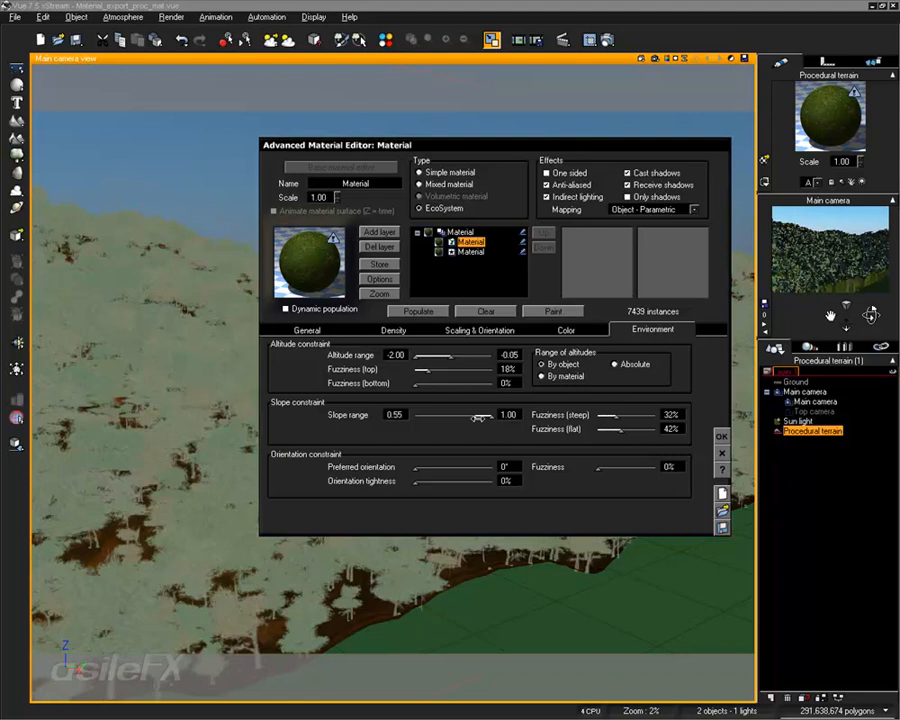
left_click(390, 330)
left_click(418, 311)
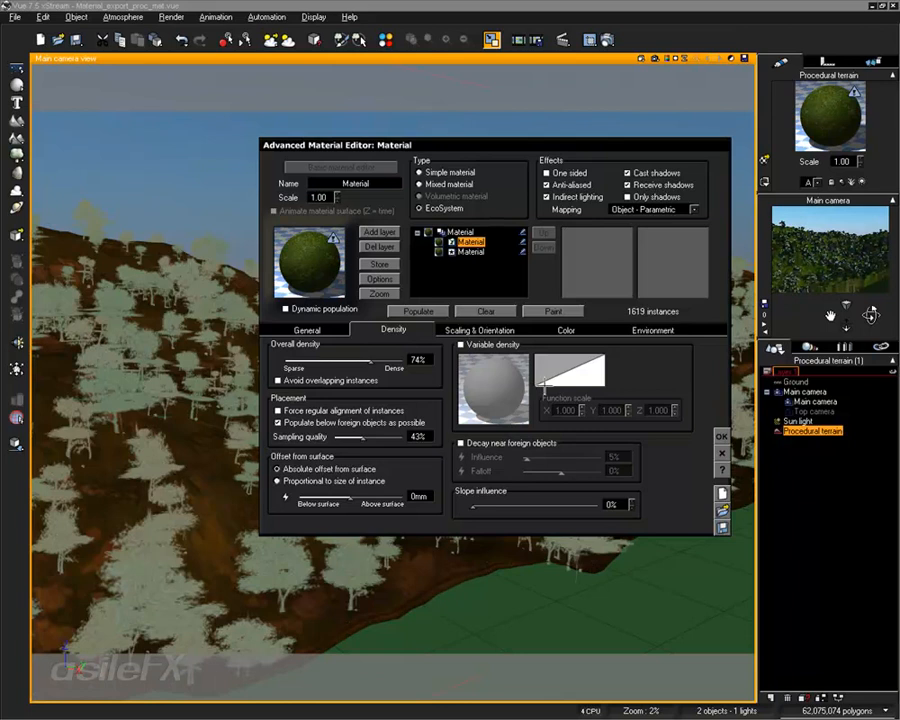
Enable variable color for the EcoSystem and set its material color to dark green, RGB 67, 97, 47
left_click(478, 330)
left_click(566, 330)
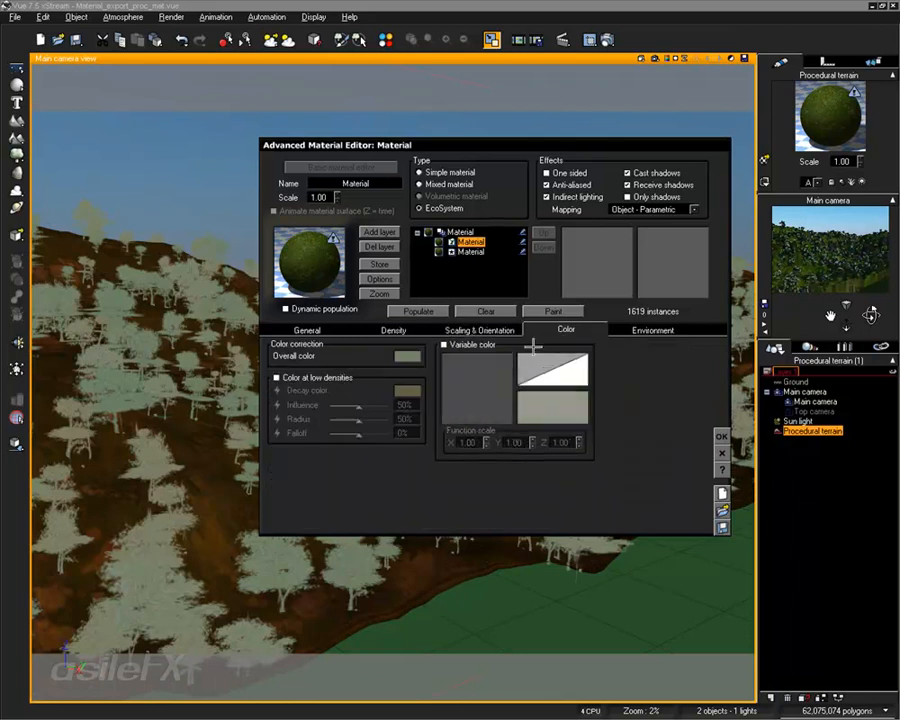
left_click(446, 345)
right_click(549, 403)
left_click(580, 410)
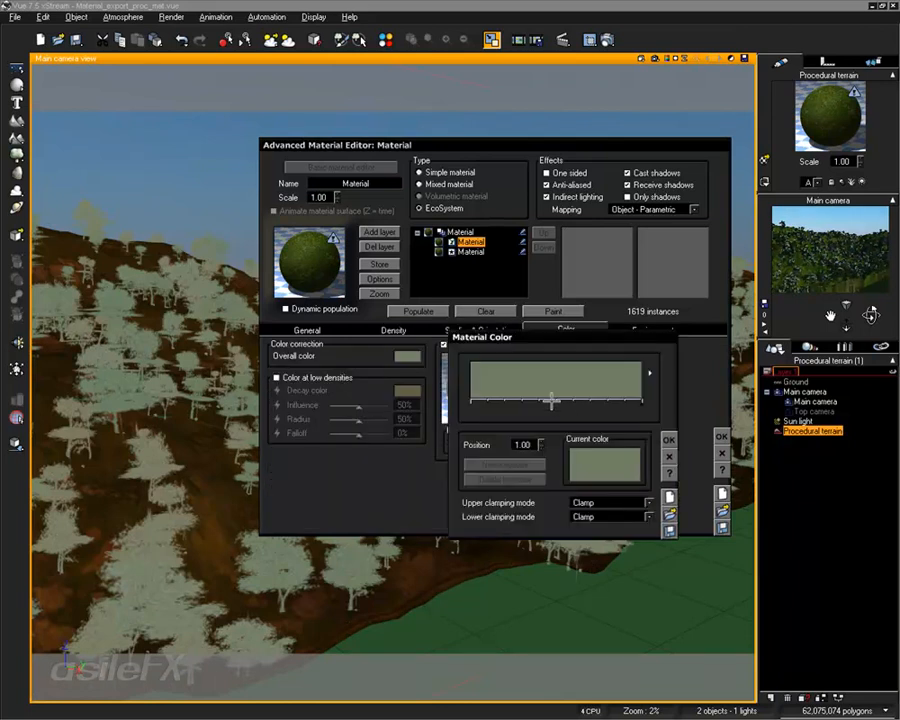
left_click(605, 462)
left_click_drag(613, 500, 616, 471)
left_click(725, 485)
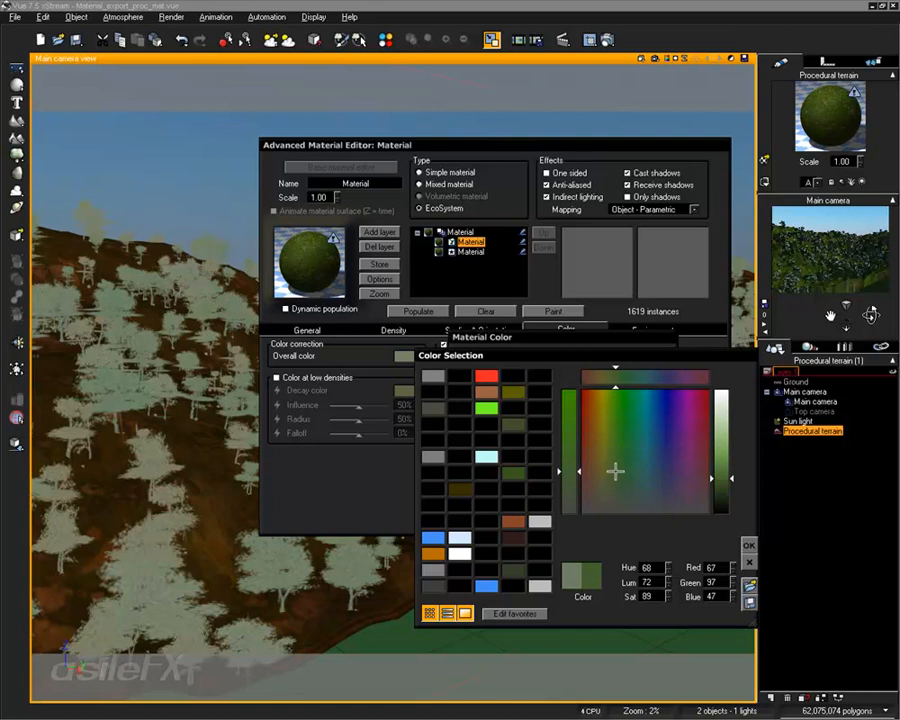
left_click(749, 545)
left_click(669, 440)
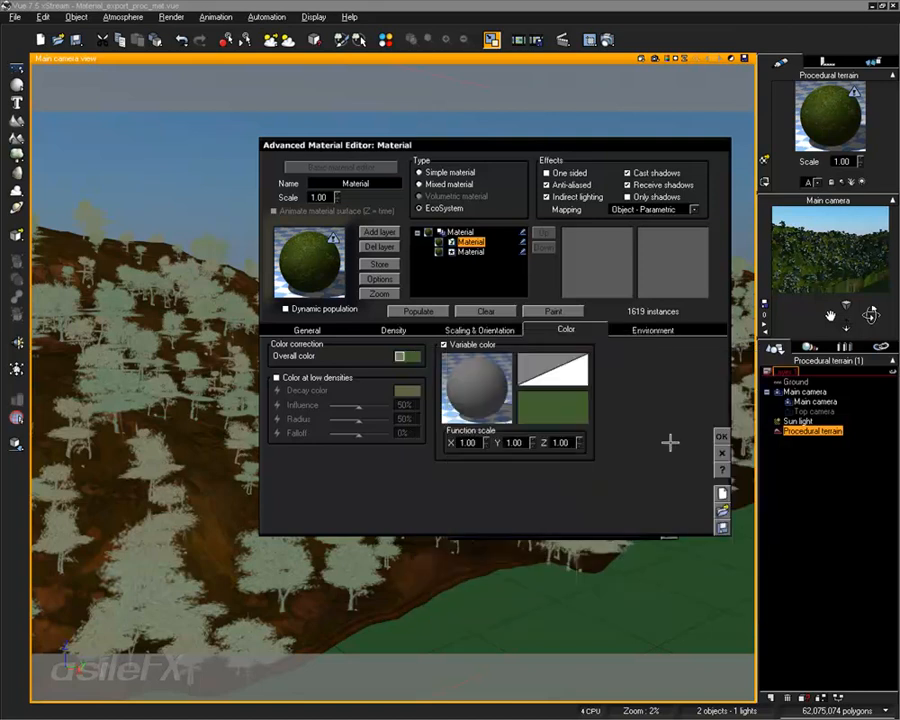
Repopulate the terrain with the recolored trees, accept the material, and render the camera view to screen
left_click(422, 311)
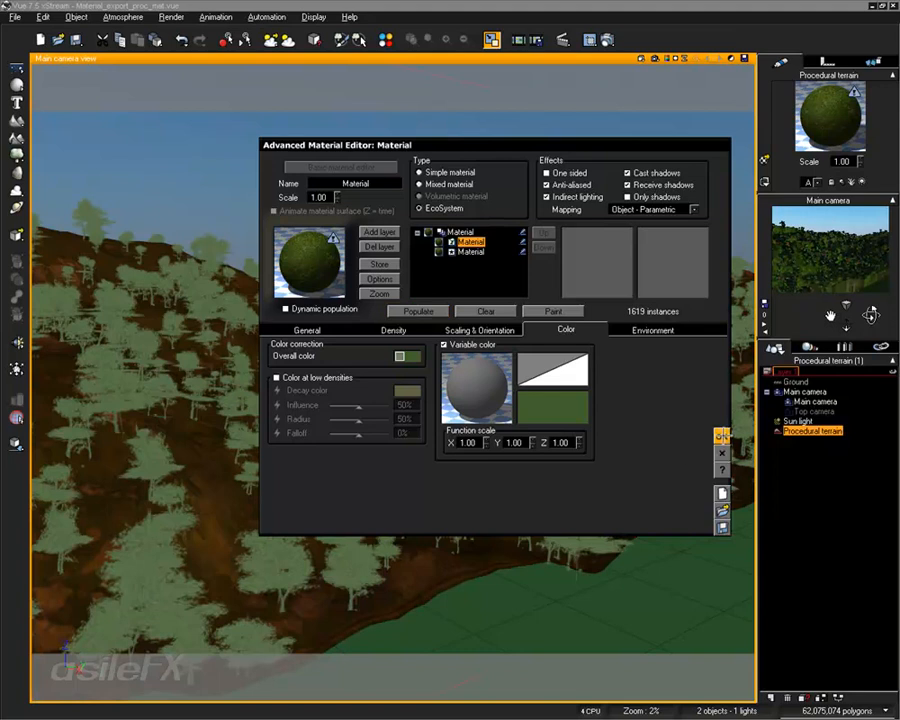
left_click(721, 437)
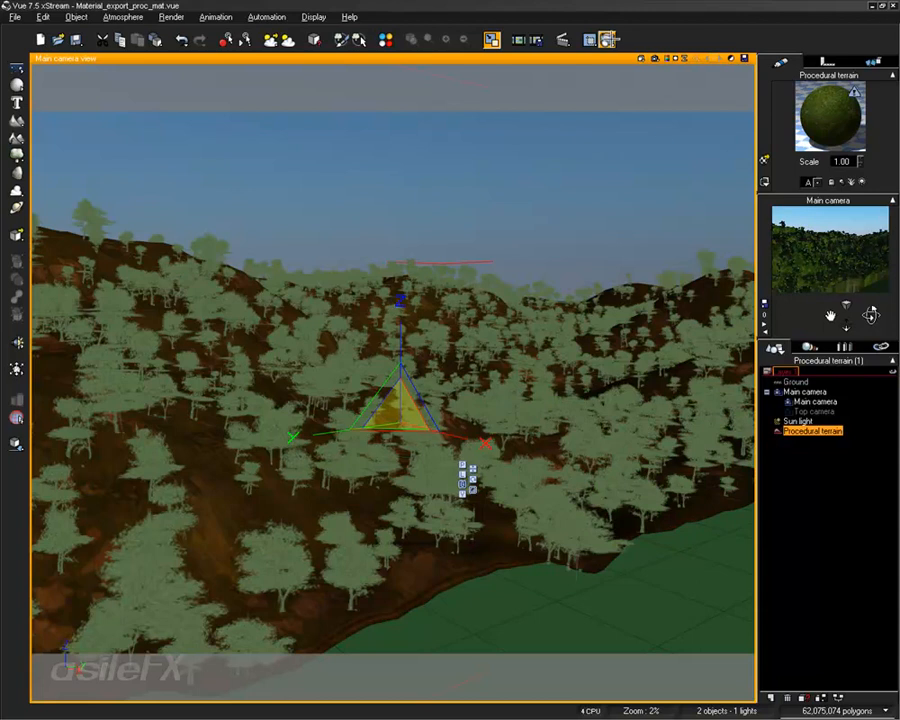
left_click(608, 40)
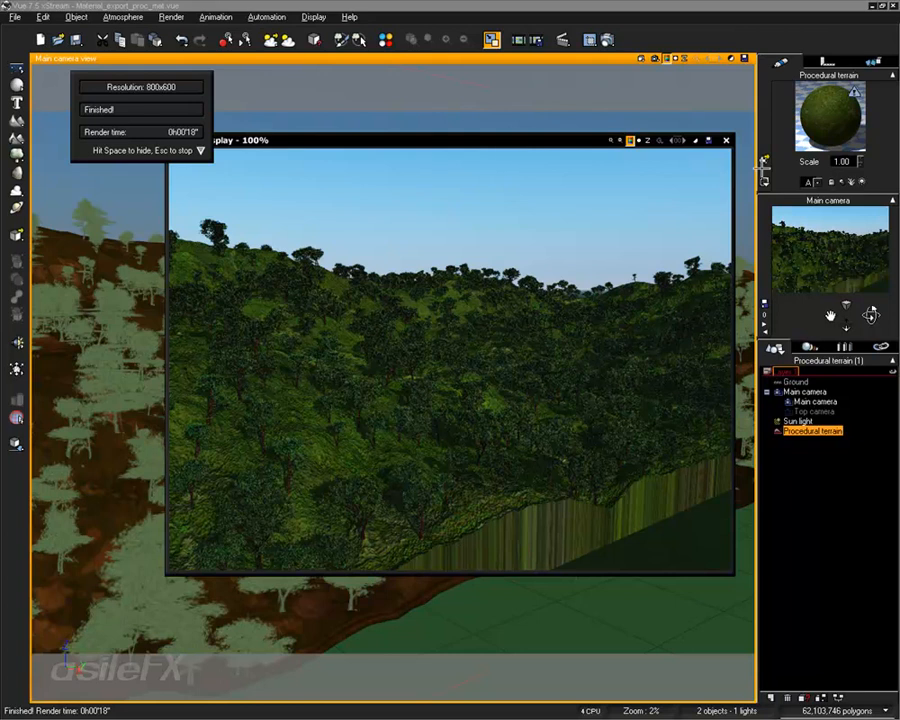
left_click(726, 140)
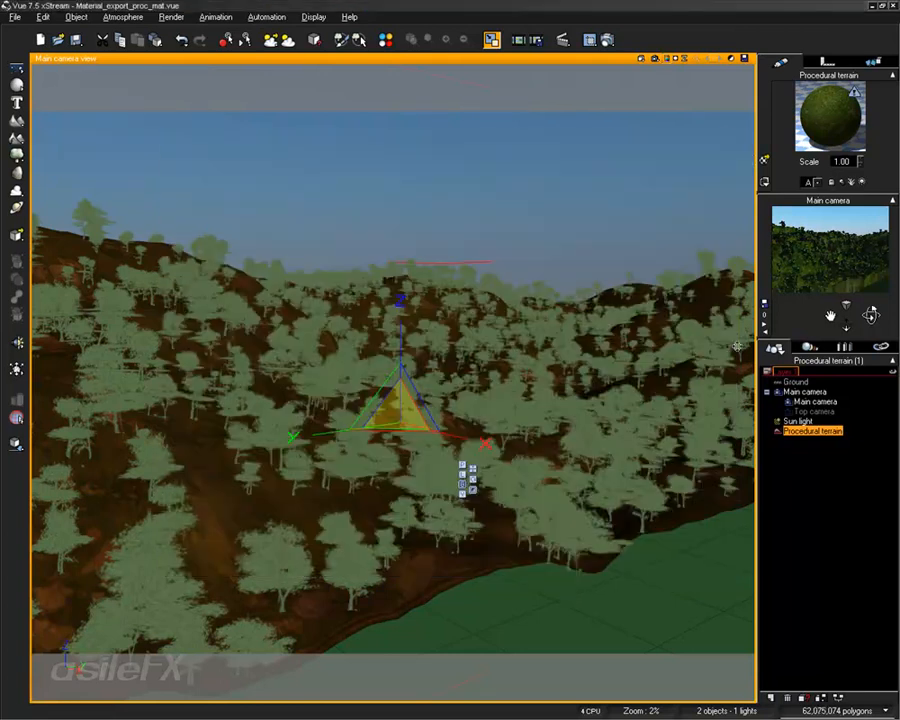
Set the EcoSystem's upper altitude limit to -0.50 with 8% top fuzziness and repopulate the terrain
left_click_drag(870, 314, 871, 316)
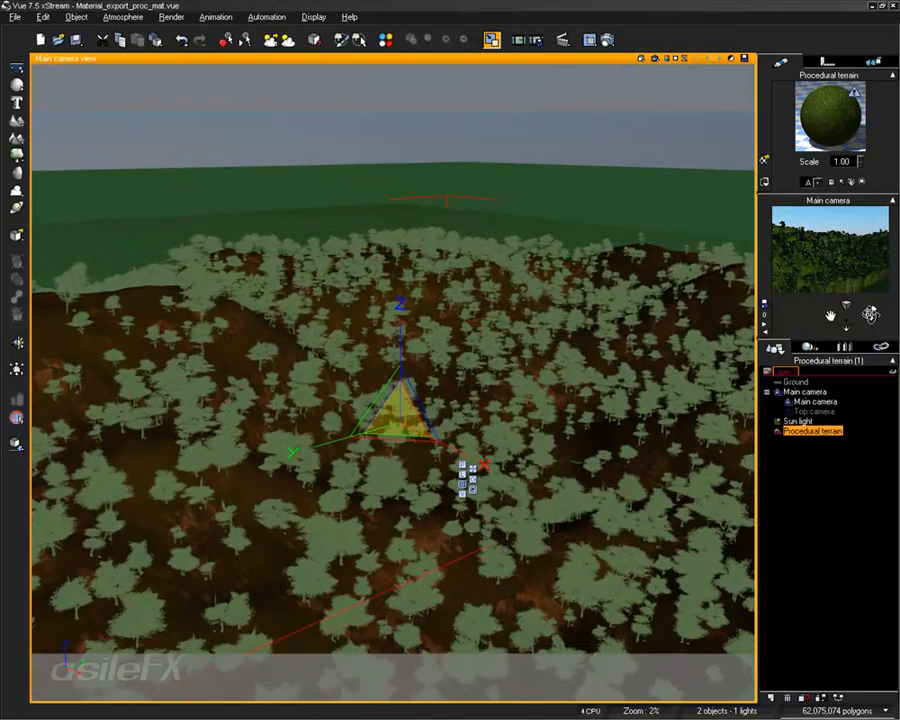
double_click(826, 122)
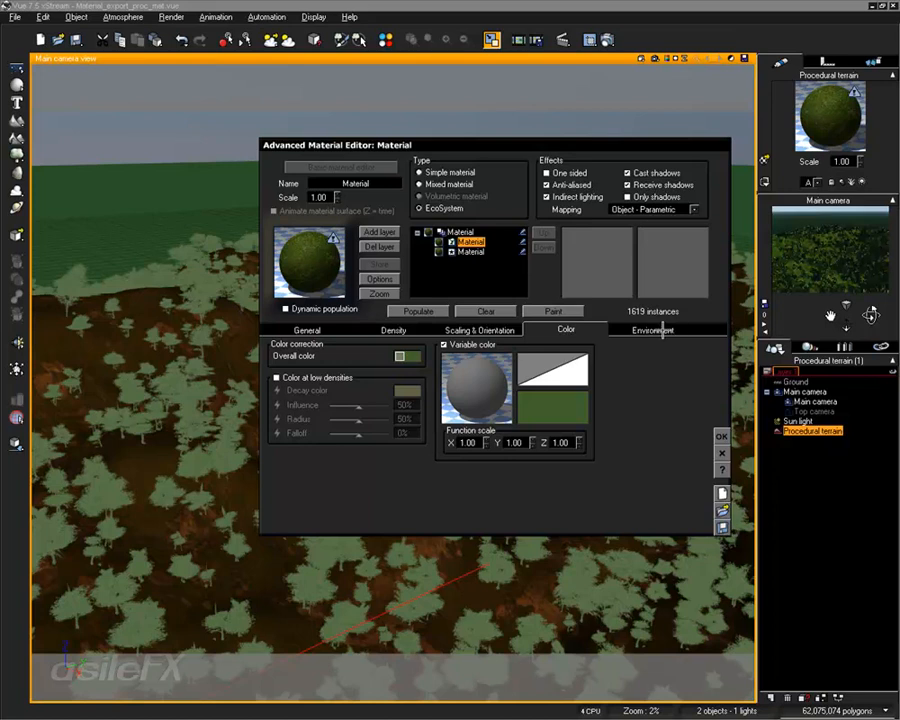
left_click(625, 328)
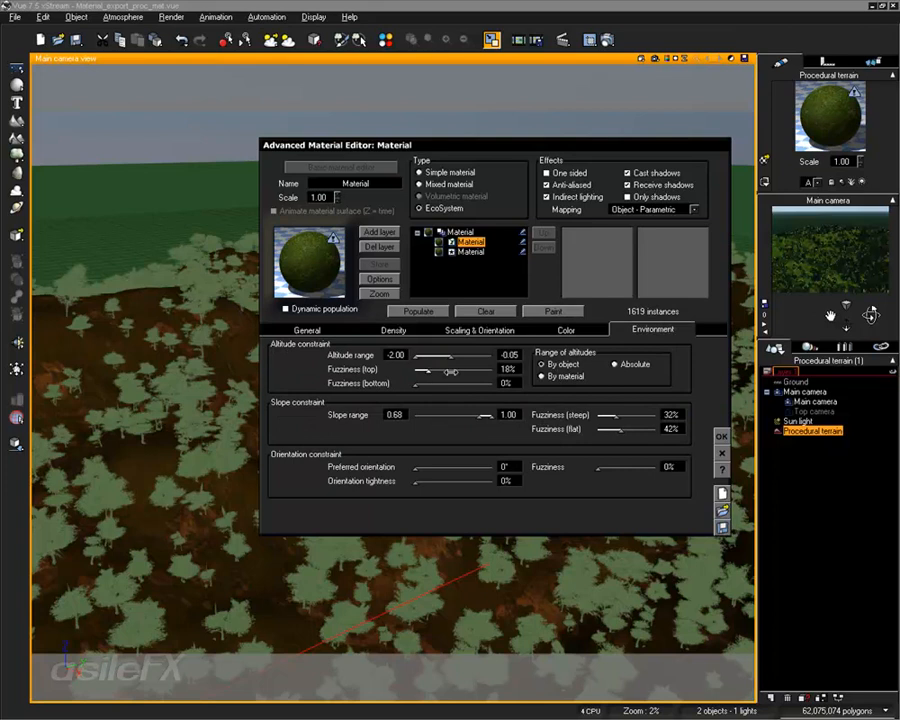
left_click(418, 311)
mouse_move(444, 370)
left_mouse_down()
mouse_move(418, 370)
mouse_move(442, 356)
mouse_move(431, 356)
left_mouse_up()
left_click(426, 313)
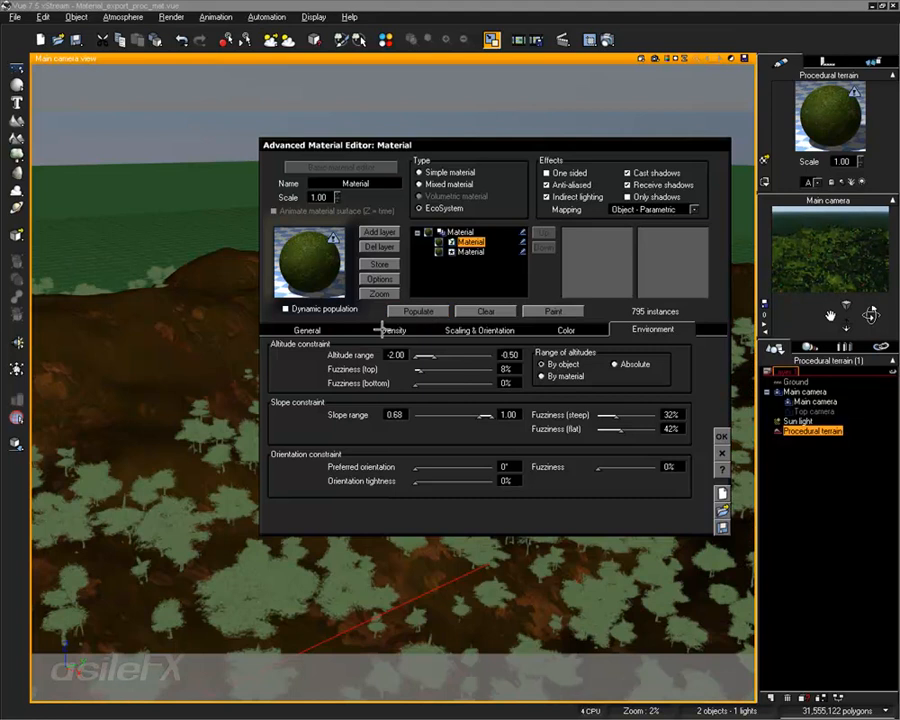
Set the EcoSystem's overall density to 87%, repopulate the terrain, and accept the material changes
left_click(382, 328)
left_click_drag(361, 359, 387, 359)
left_click(417, 311)
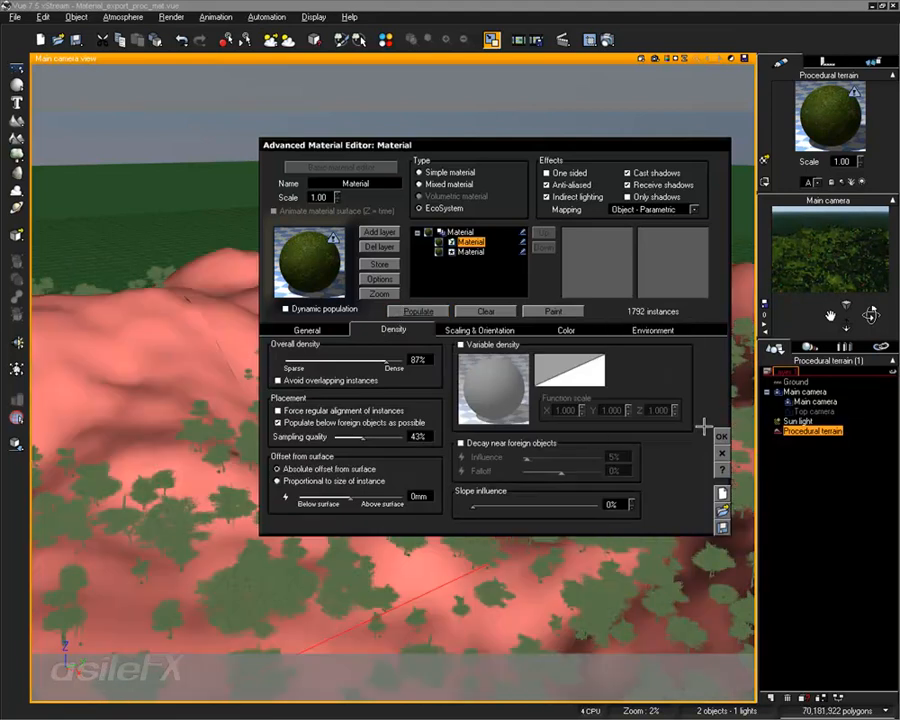
left_click(722, 435)
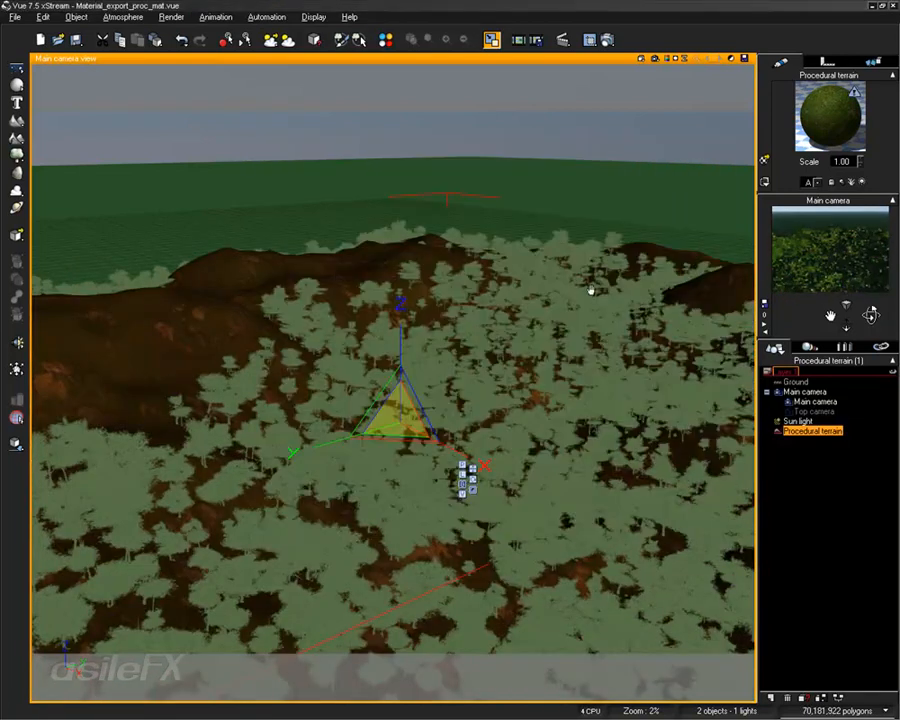
right_click_drag(591, 291, 593, 279)
scroll(593, 281, "down", 4)
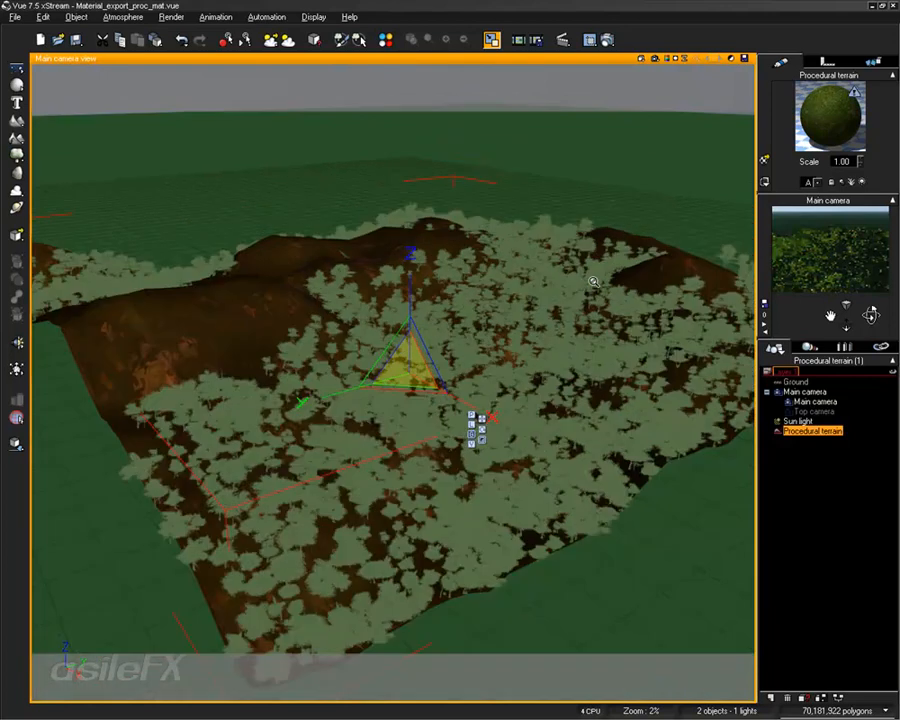
Render the camera view to screen to check the denser trees, and close the finished render
scroll(600, 249, "up", 2)
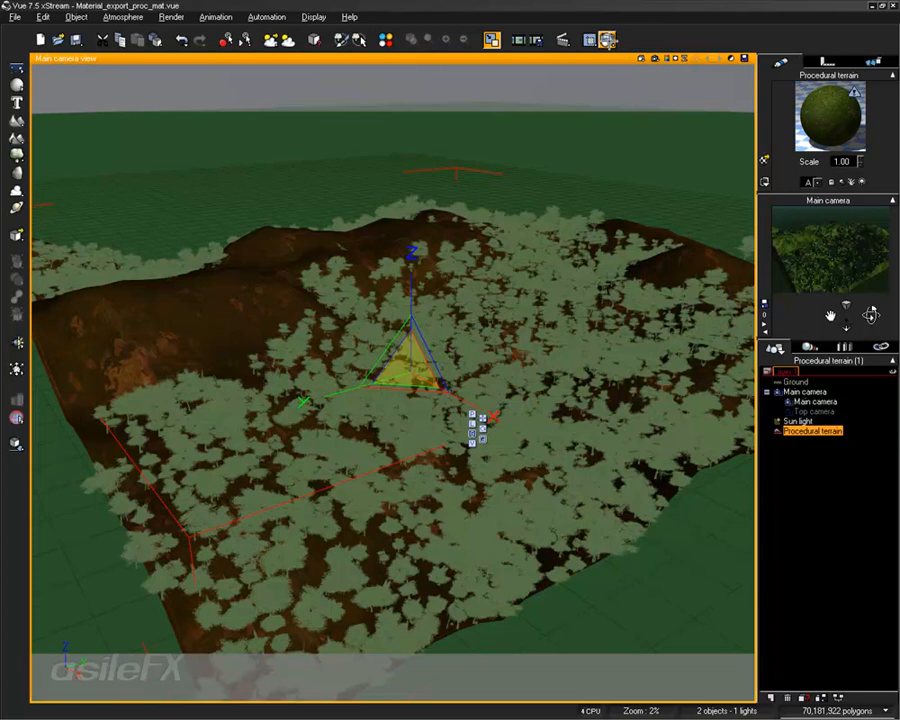
left_click(606, 40)
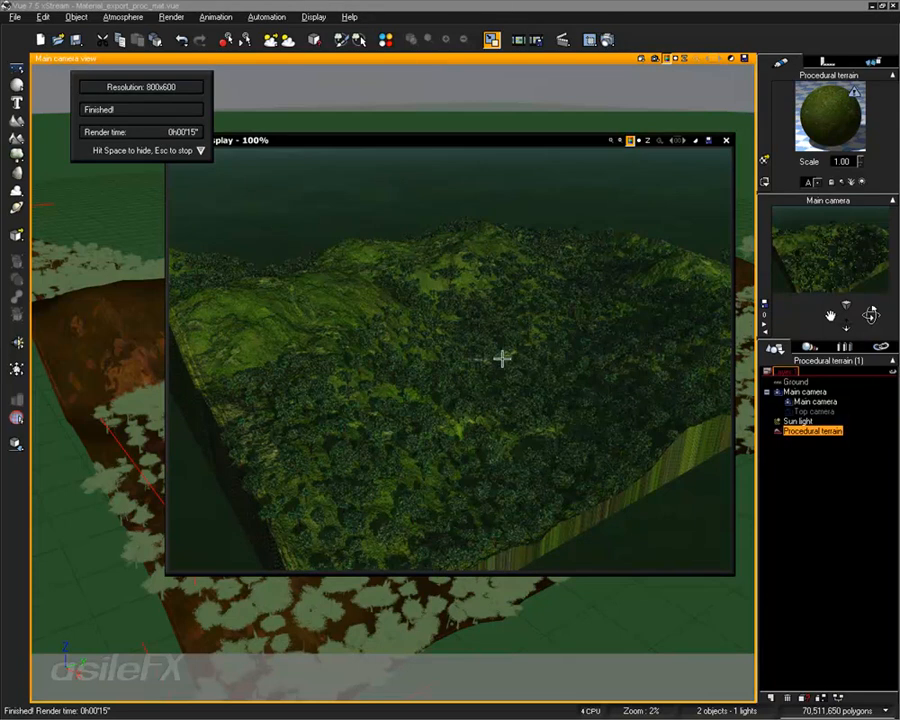
left_click(726, 140)
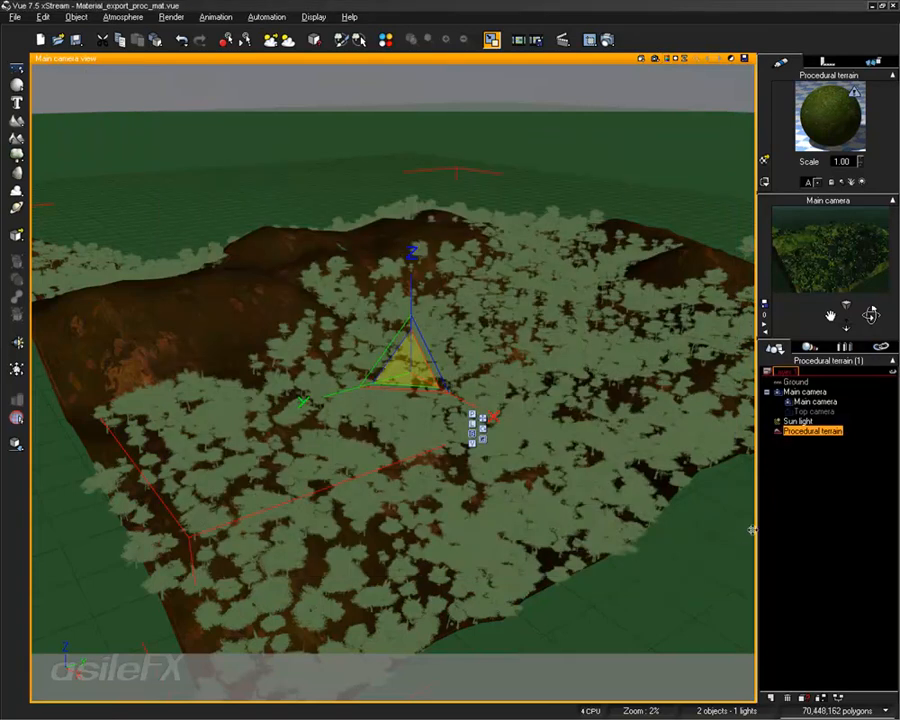
Examine the procedural terrain's altitude settings in the Terrain Editor, and close the editor with the terrain selected
left_click(805, 487)
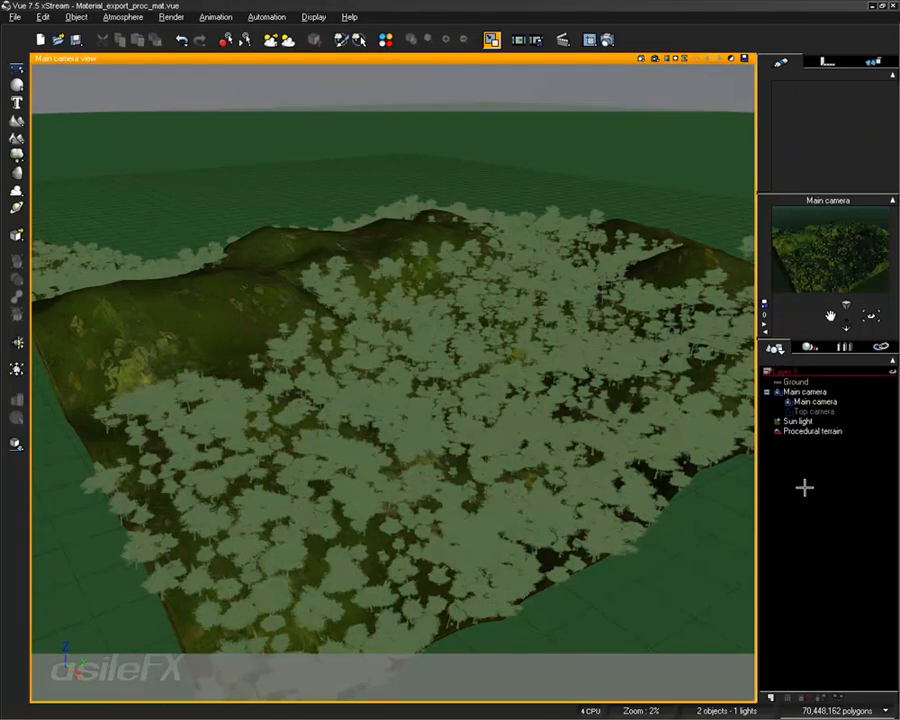
left_click(812, 431)
right_click(434, 298)
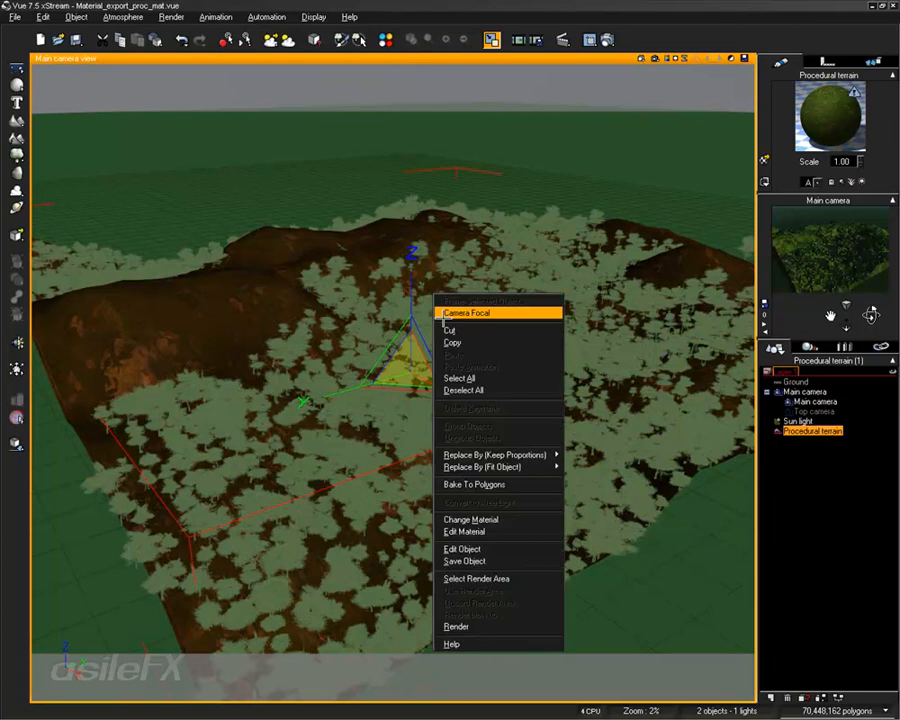
left_click(509, 548)
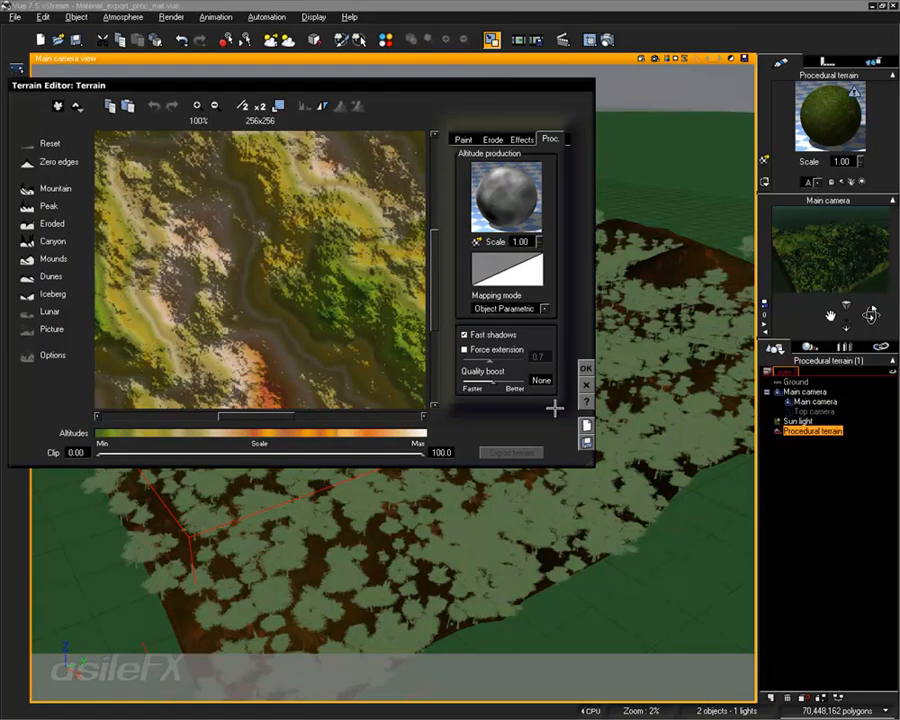
left_click(586, 369)
left_click(803, 533)
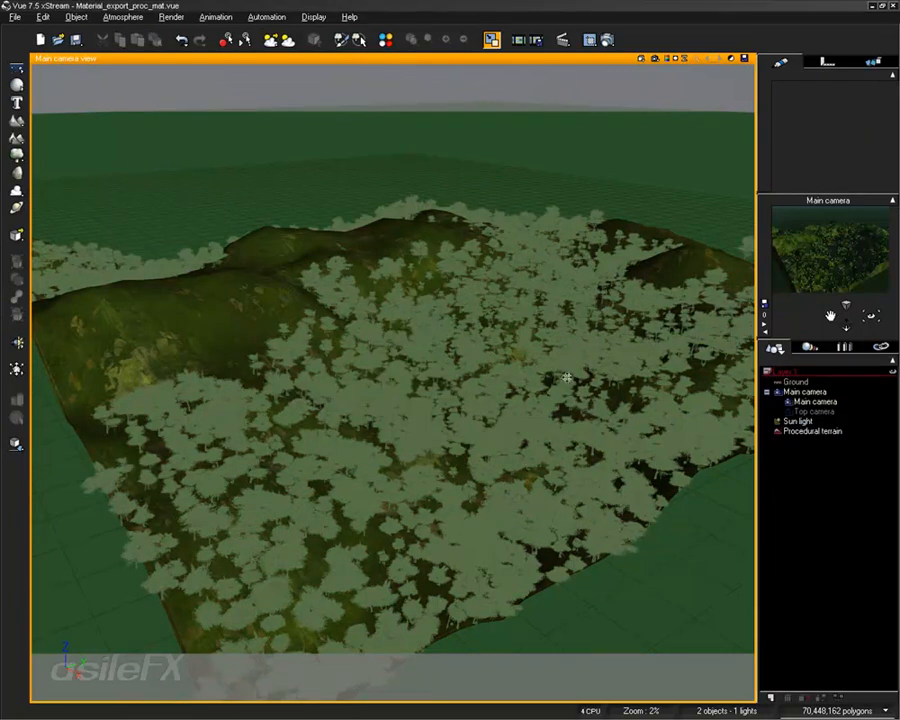
left_click(812, 431)
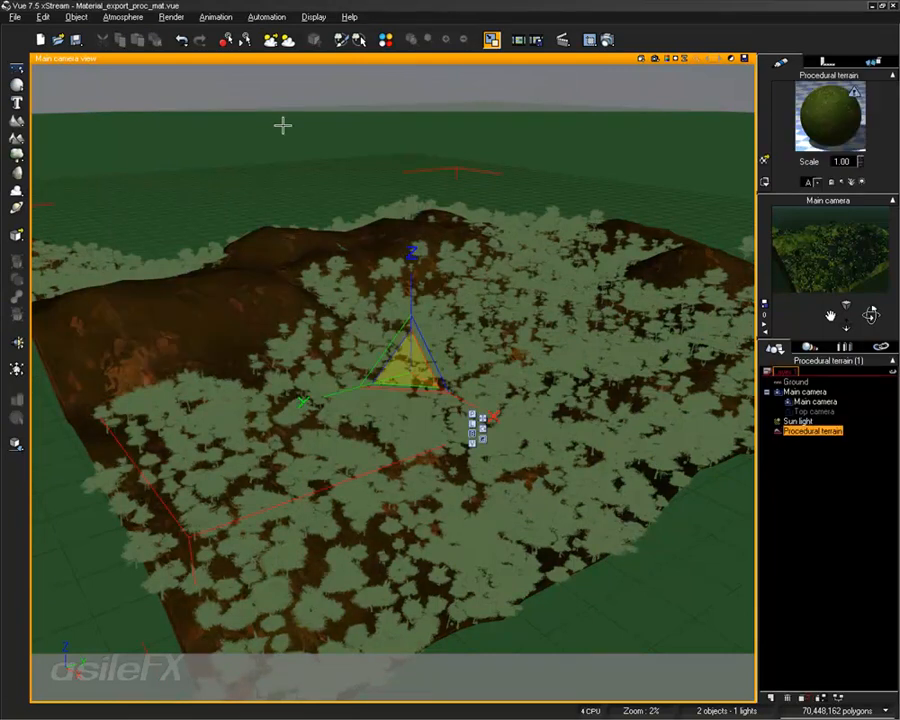
Review the file formats offered for exporting the terrain object, and close the export options
left_click(18, 17)
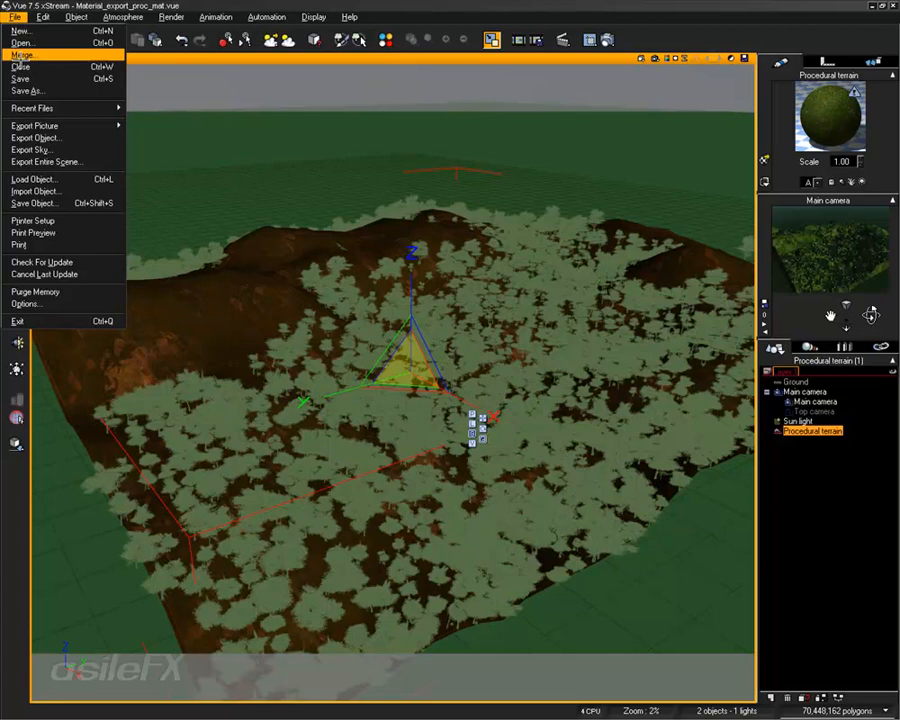
left_click(75, 134)
left_click(328, 179)
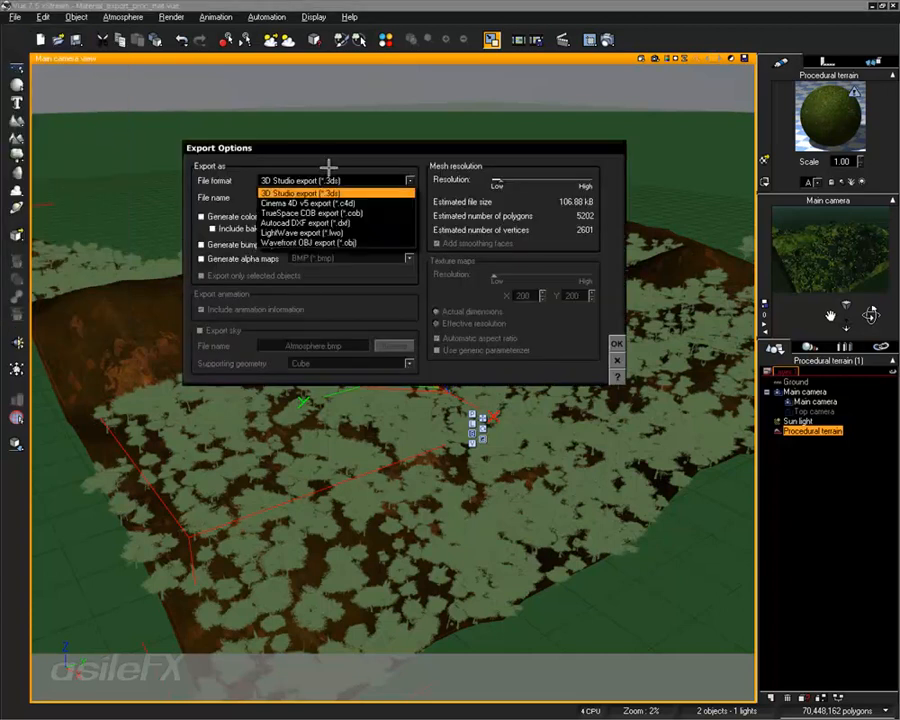
left_click(330, 162)
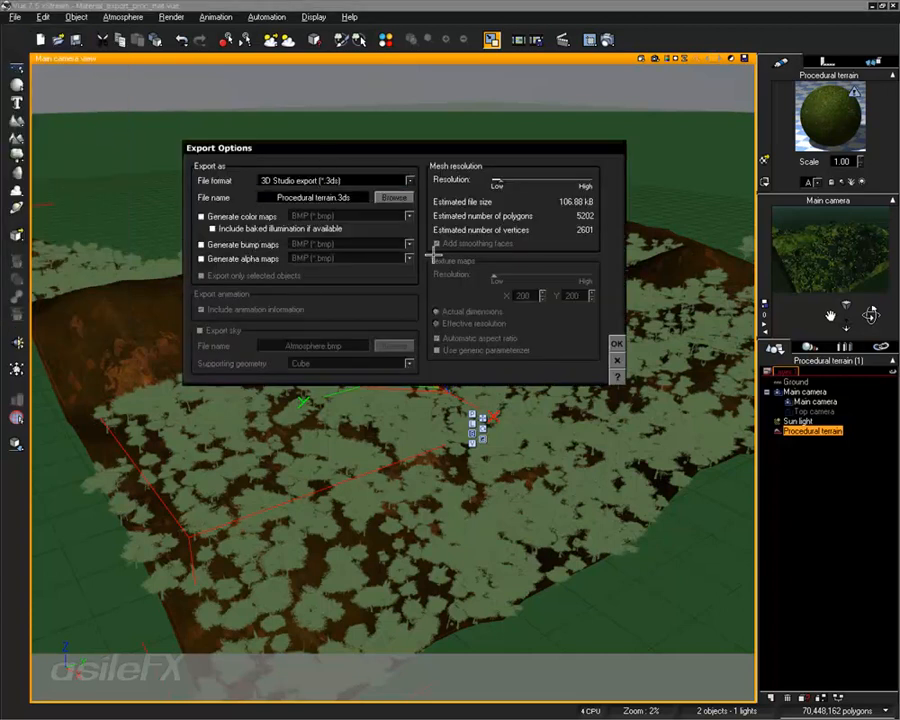
left_click(616, 343)
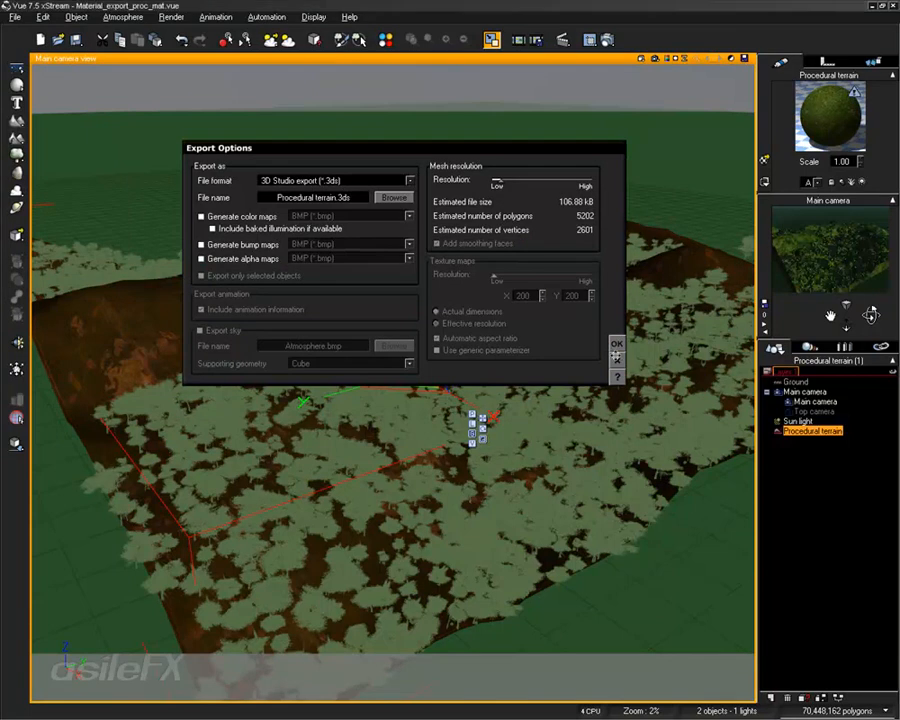
Remove the EcoSystem from the procedural terrain's material, leaving only the simple material, and accept the change
left_click(787, 488)
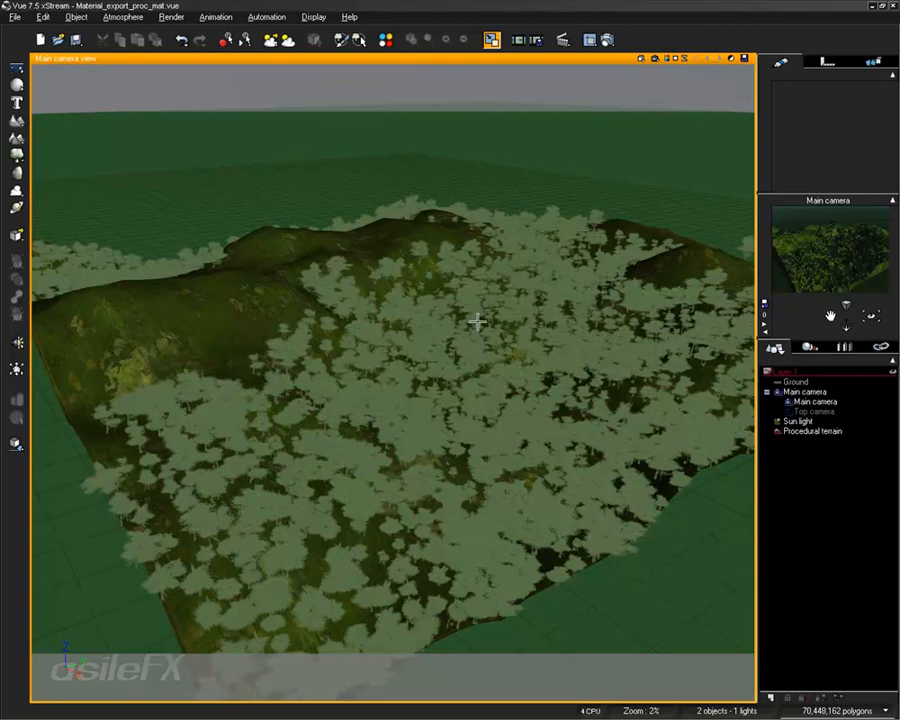
left_click_drag(829, 317, 829, 316)
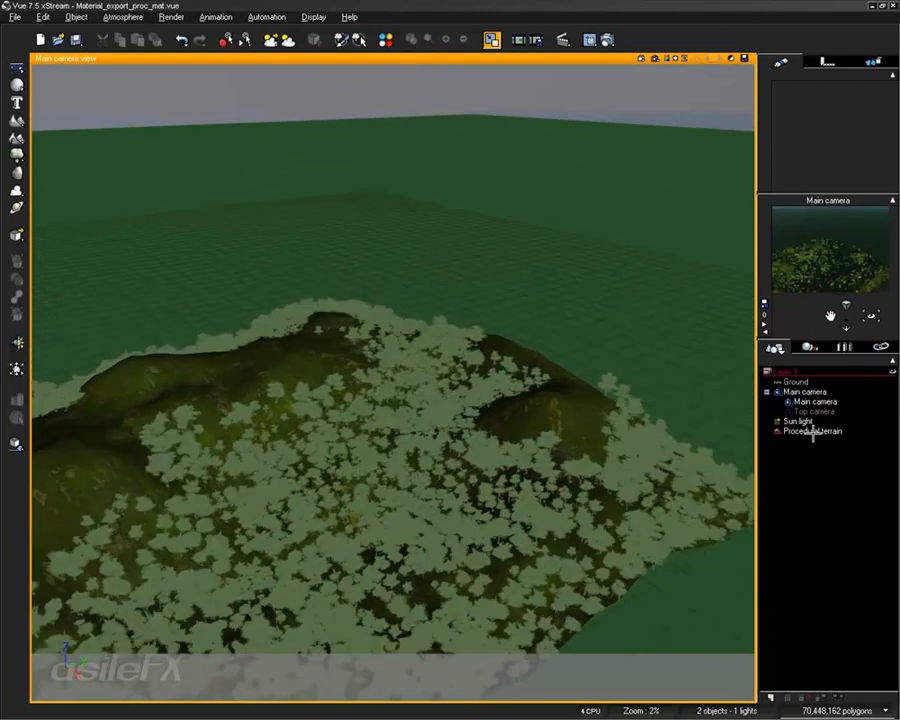
left_click(812, 431)
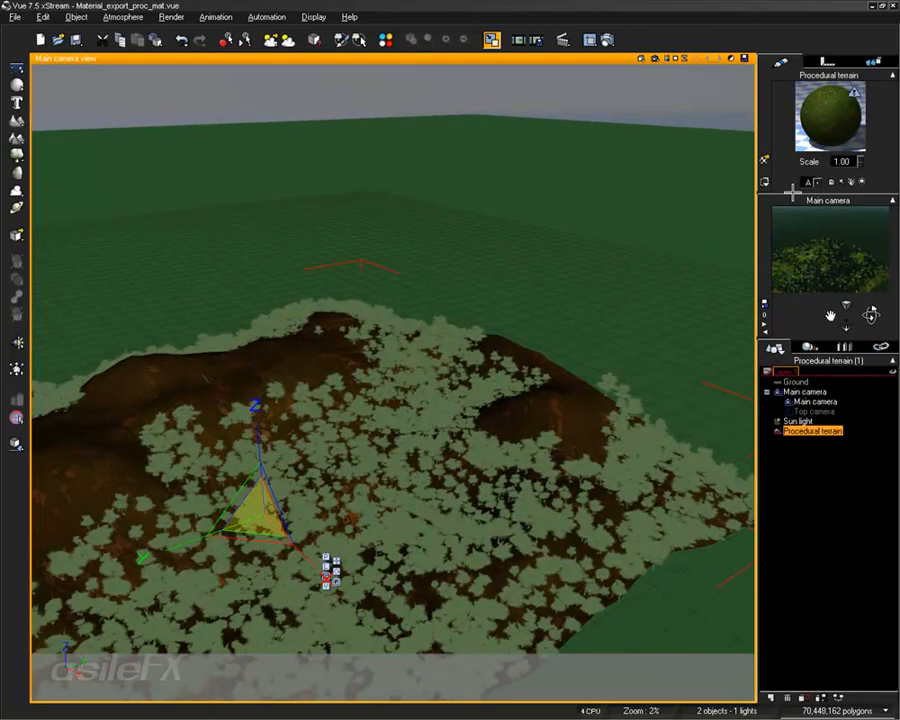
double_click(826, 112)
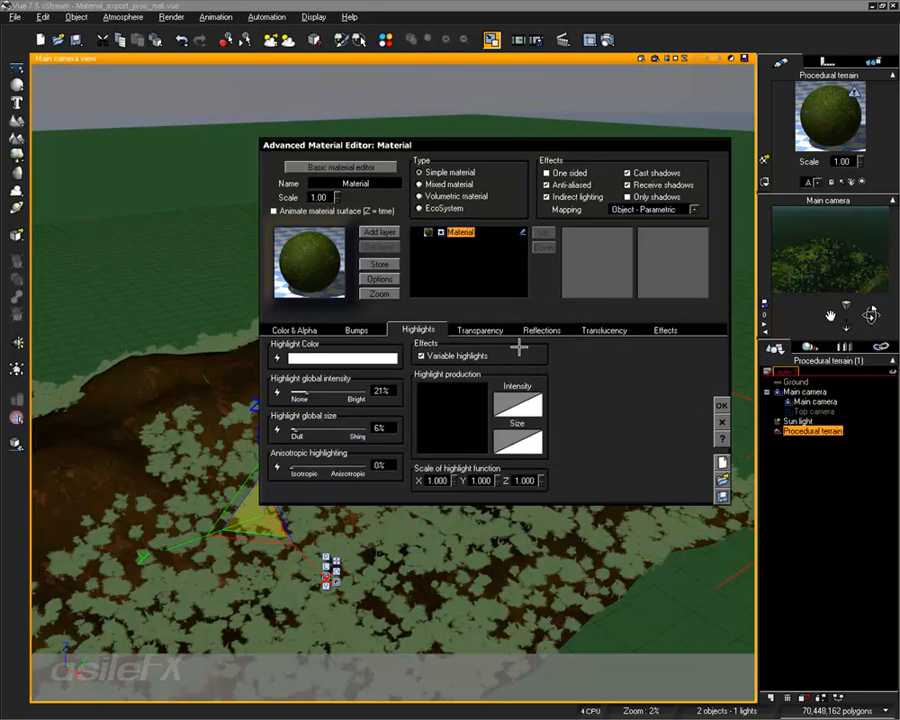
left_click(719, 403)
Add a cube to the scene and move it along the Y axis to the open ground beside the terrain
right_click_drag(107, 418, 423, 327)
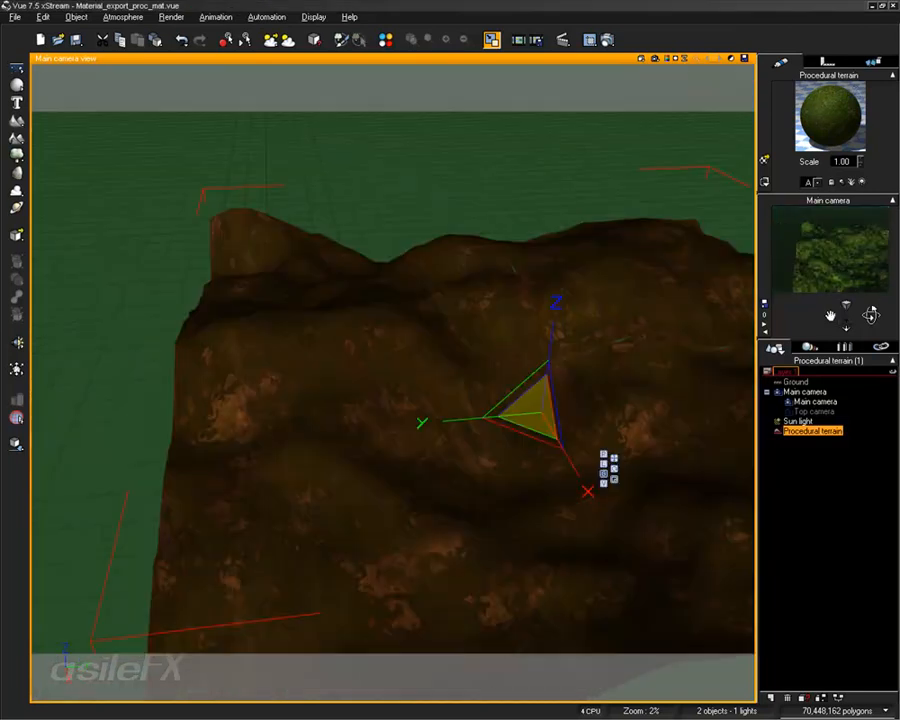
left_click_drag(829, 316, 745, 316)
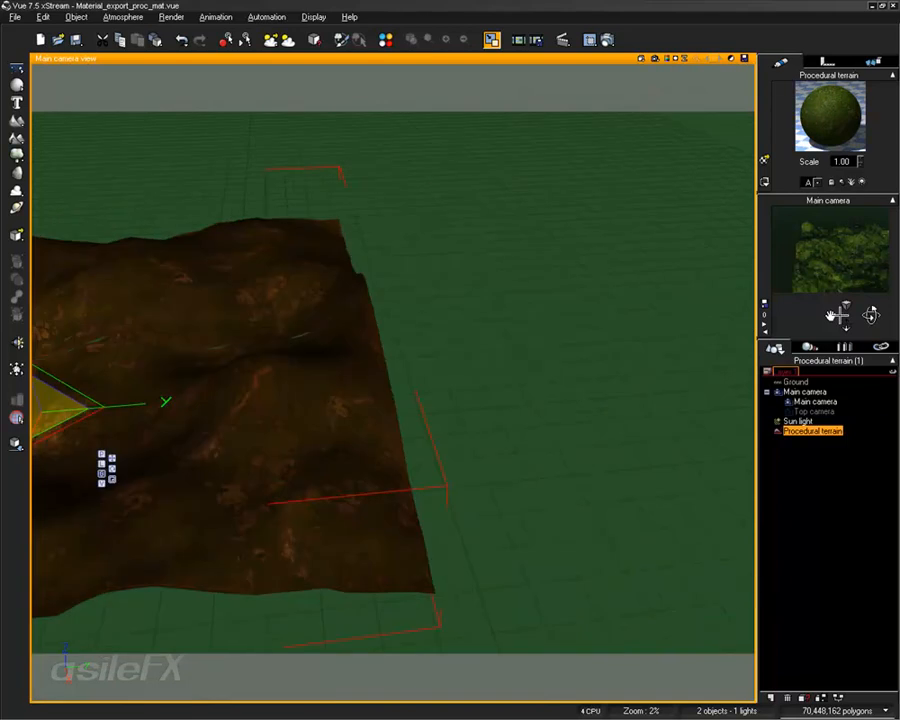
left_click_drag(850, 324, 850, 358)
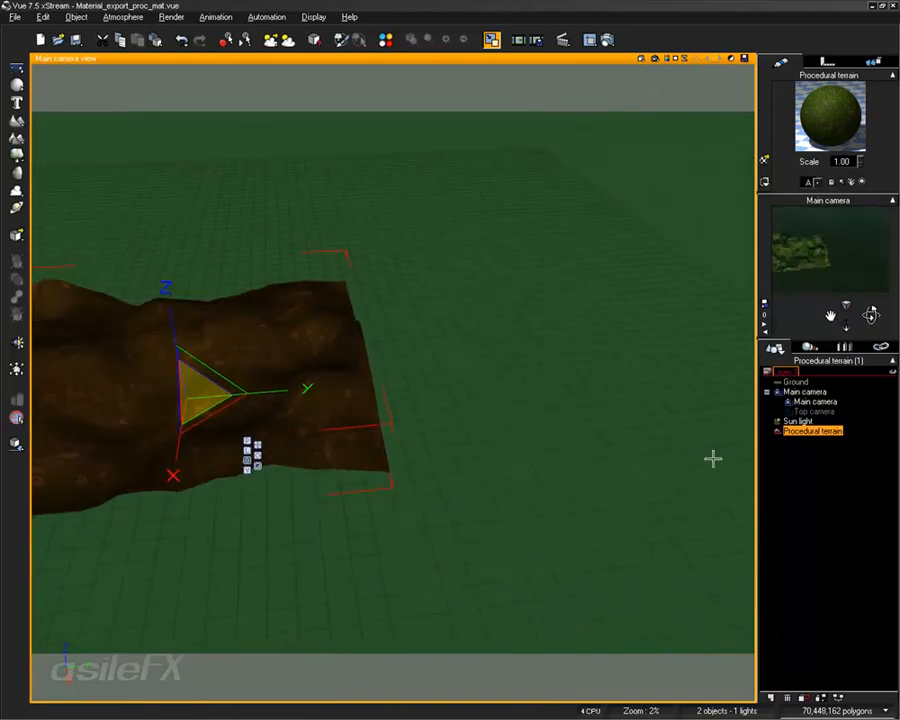
left_click(827, 505)
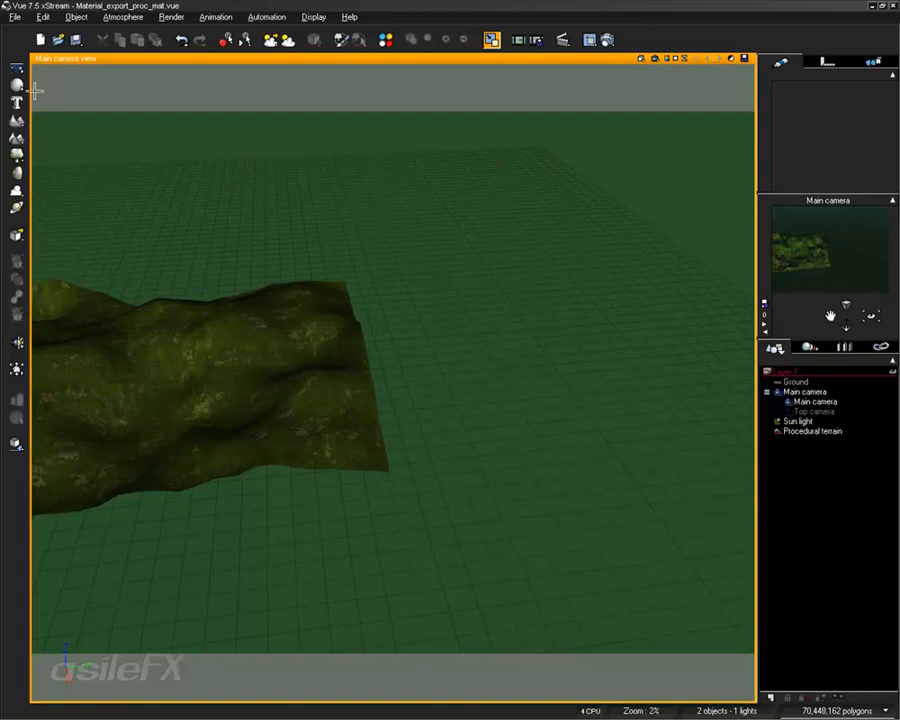
left_click_drag(17, 85, 47, 65)
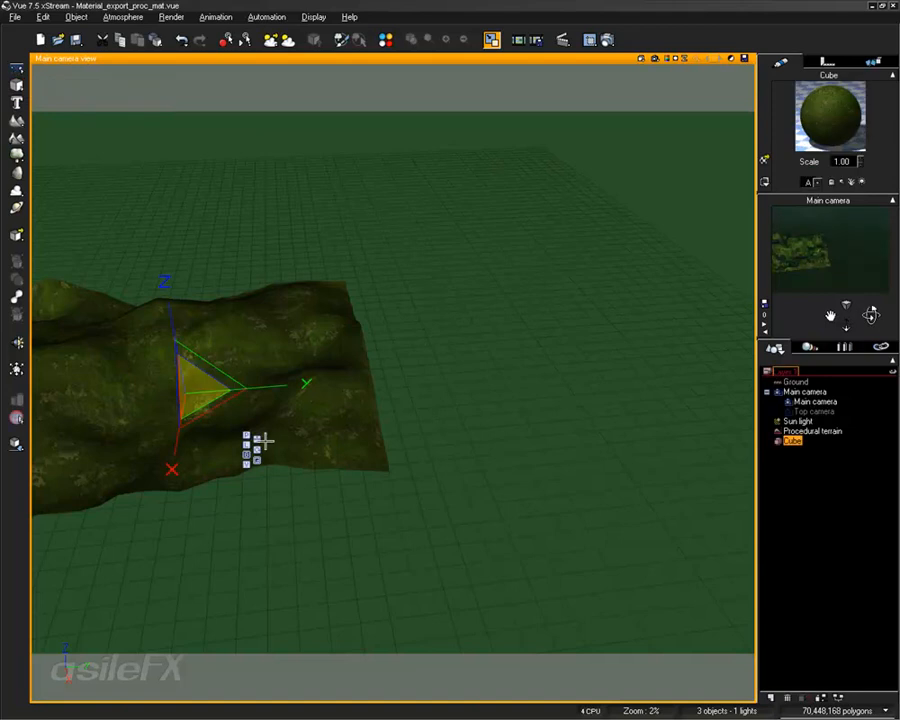
left_click_drag(262, 385, 534, 378)
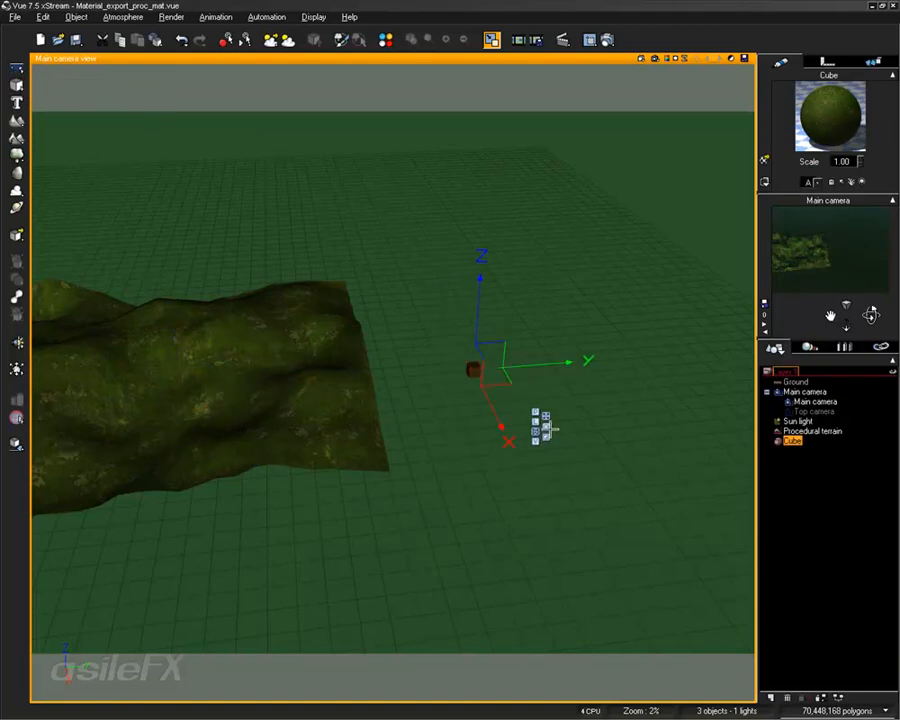
Scale the cube up to roughly the terrain's footprint and reset its material to the plain default
left_click_drag(478, 369, 819, 486)
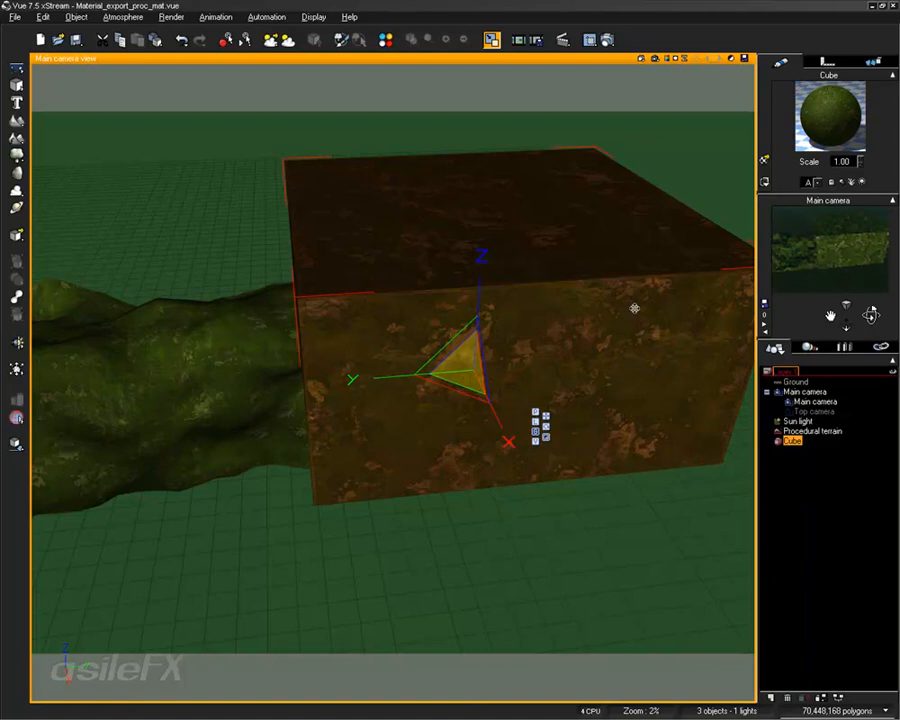
right_click(815, 105)
left_click(784, 156)
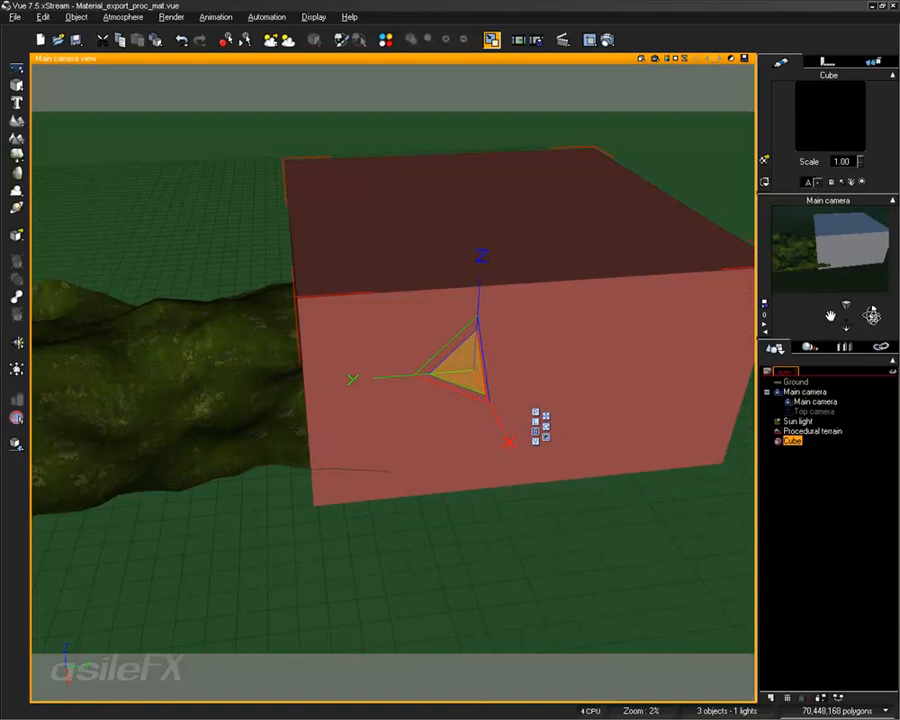
Move the cube farther along the Y axis until its side sits against the terrain's edge
left_click_drag(871, 315, 818, 352)
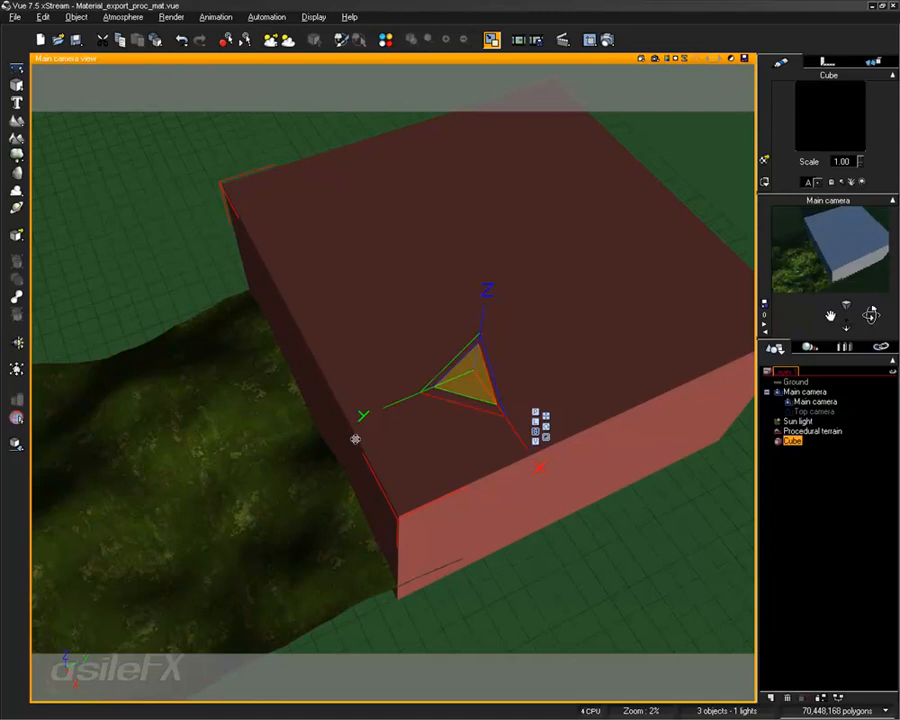
left_click(202, 498)
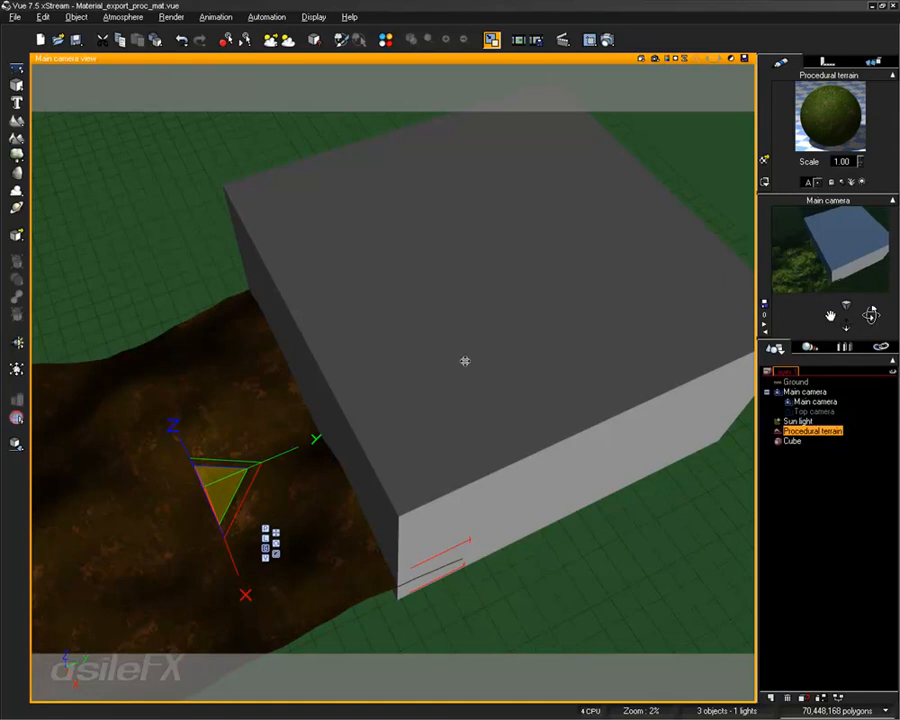
left_click(560, 333)
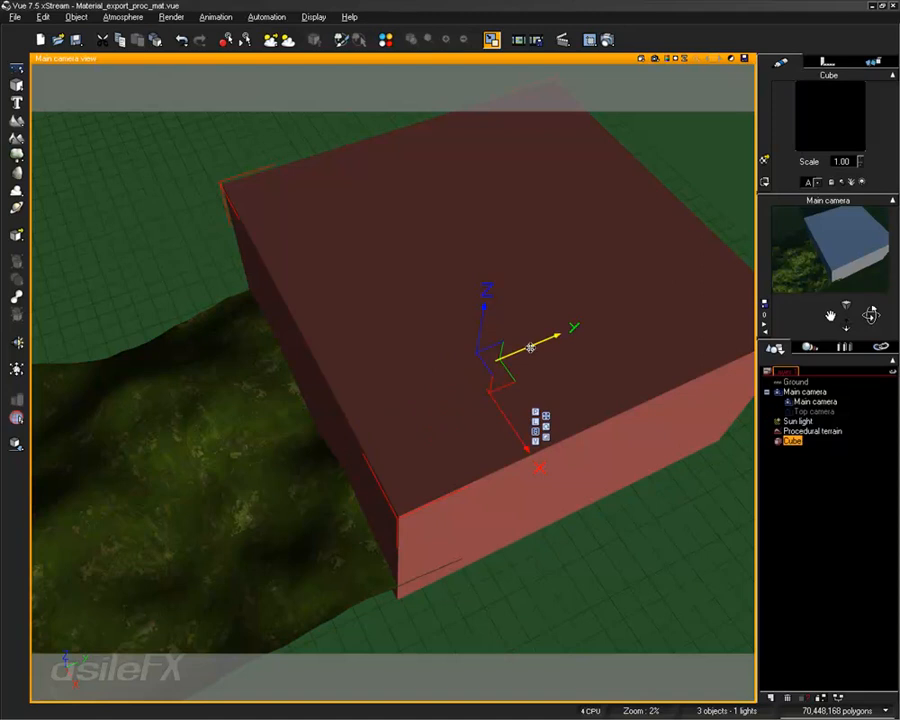
left_click_drag(526, 348, 574, 316)
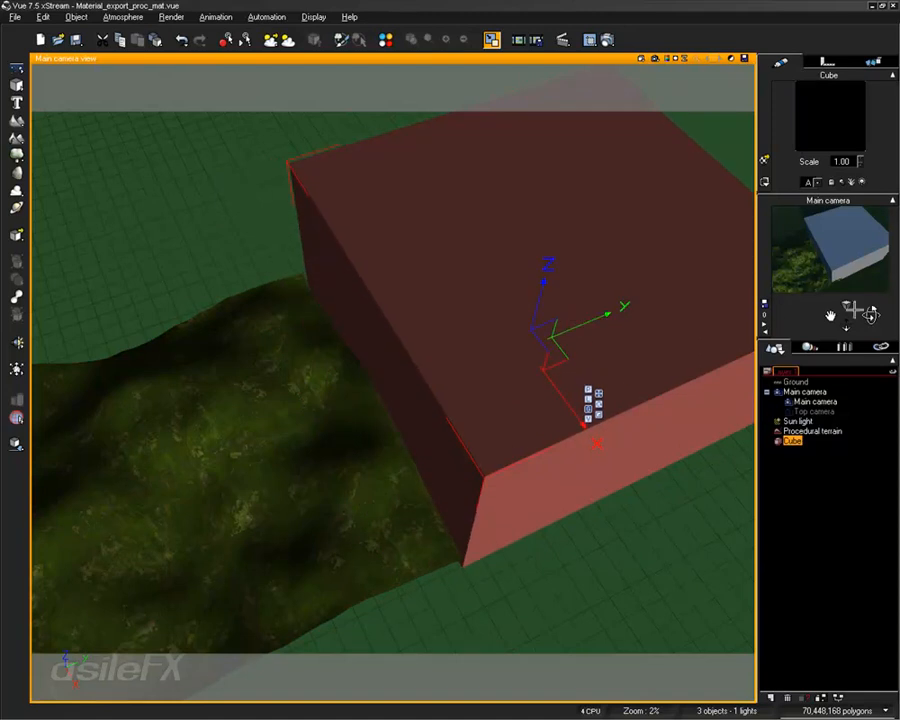
Flatten the cube along its Z axis into a thin slab beside the terrain
left_click_drag(870, 313, 871, 315)
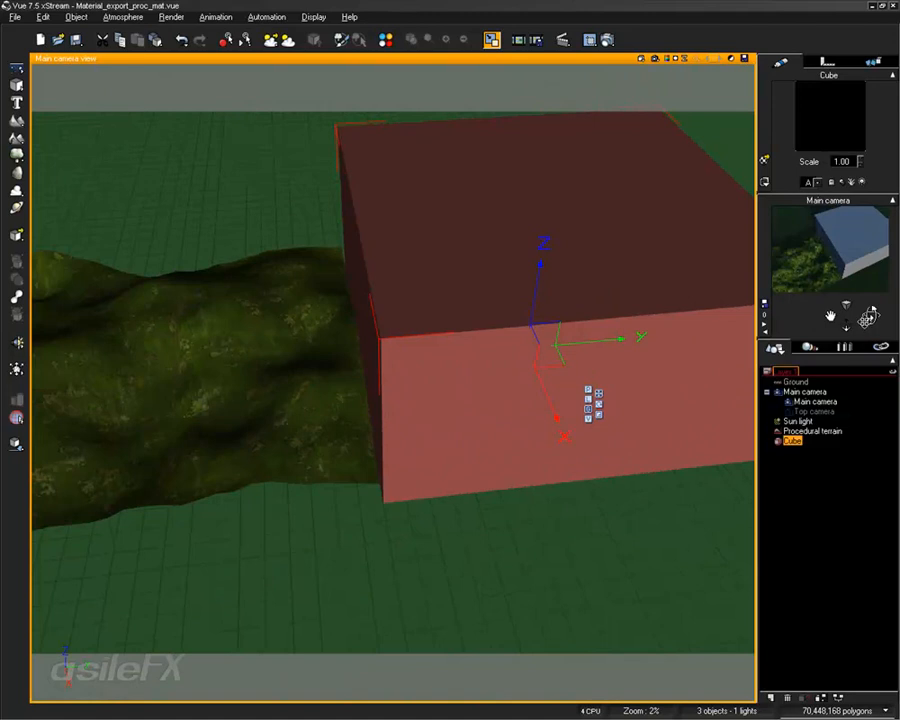
left_click(598, 412)
left_click_drag(542, 263, 540, 289)
left_click(598, 393)
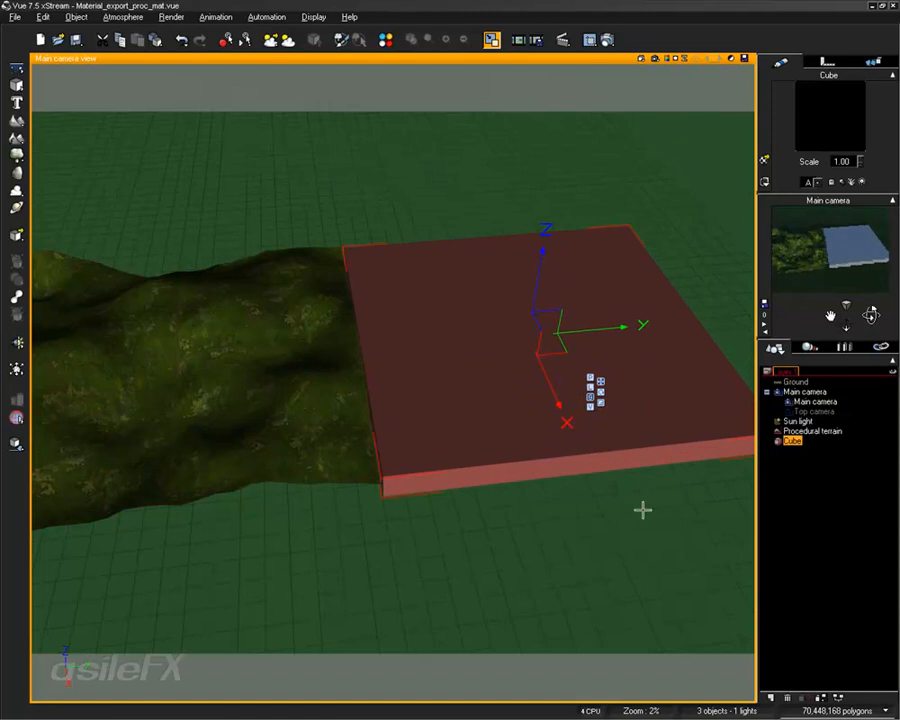
Examine the cube's object graph in the Function Editor from a top-down view of the scene, and close it
left_click_drag(871, 315, 871, 325)
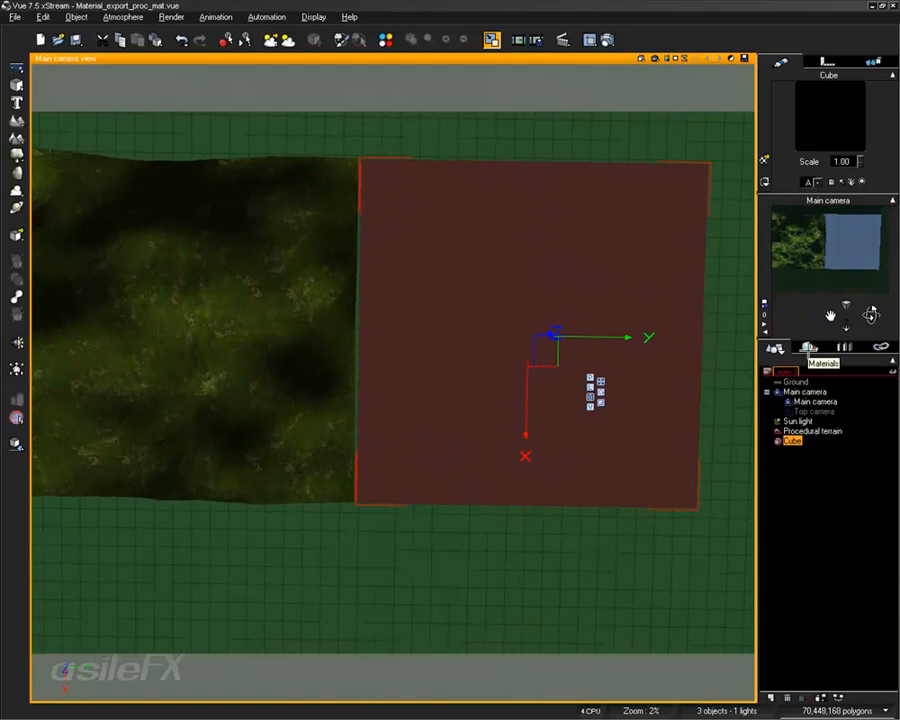
left_click(818, 431)
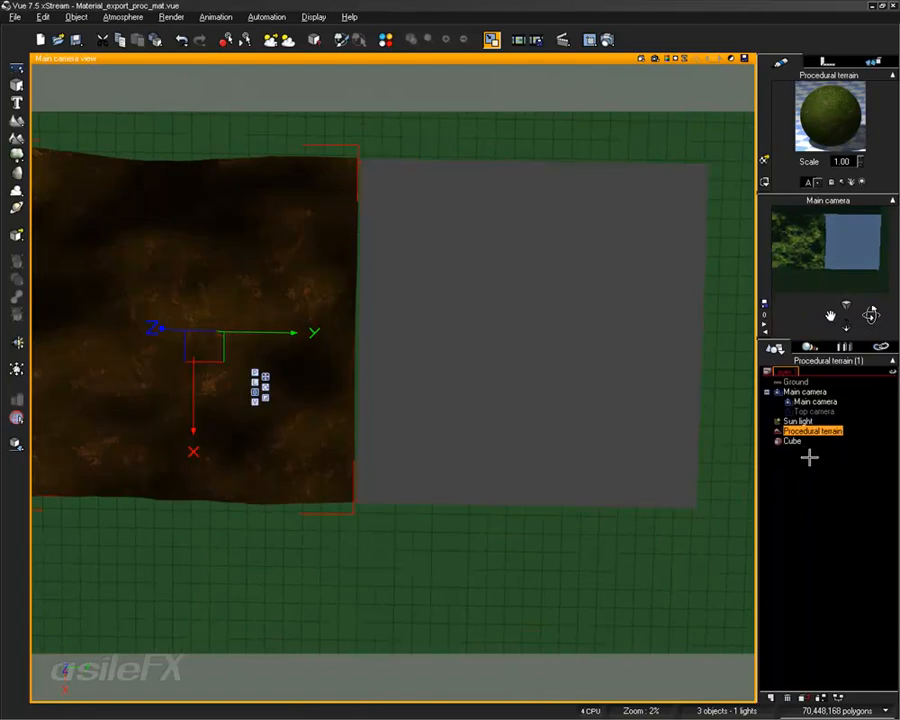
left_click(800, 441)
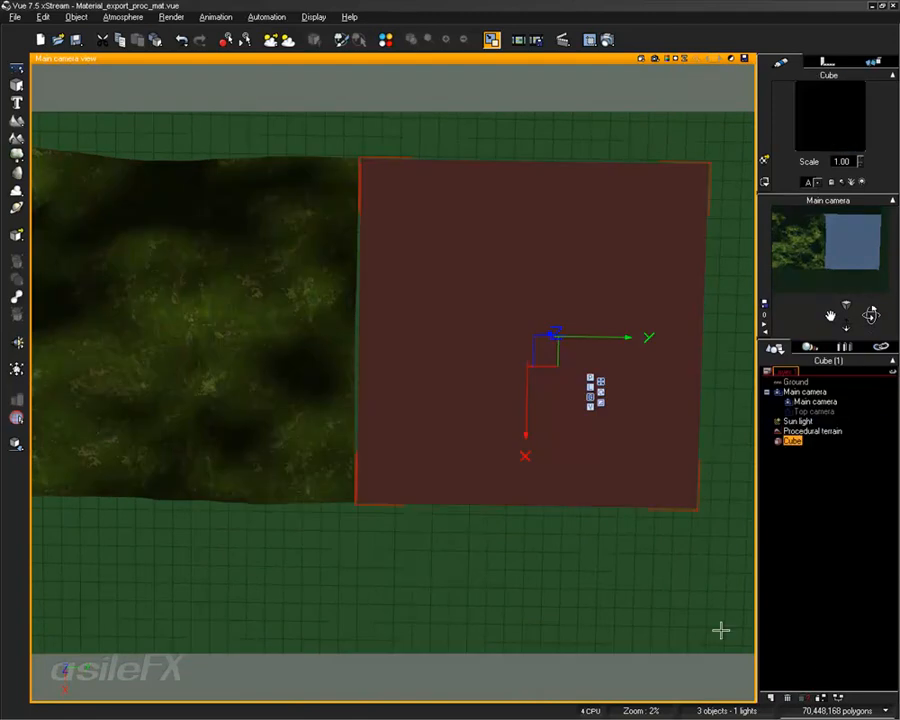
left_click(838, 698)
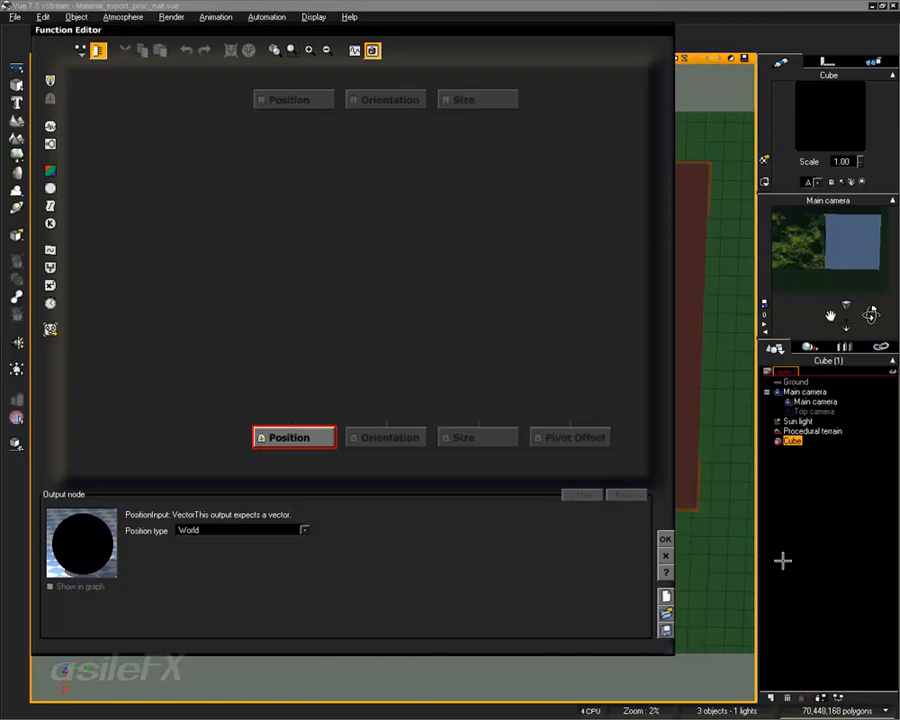
left_click(301, 292)
left_click(666, 539)
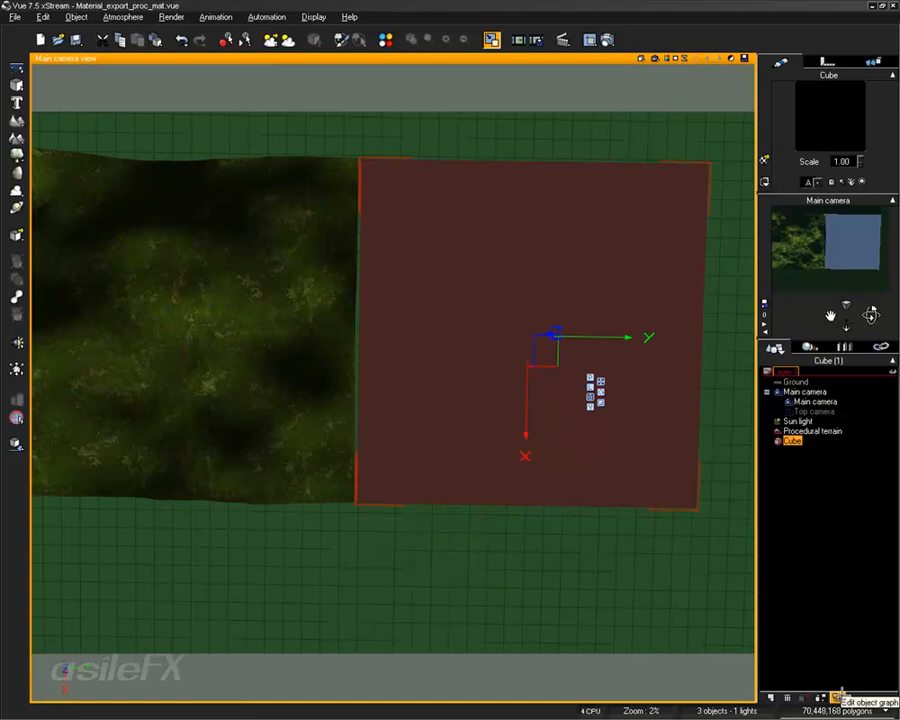
Open the cube's object graph and add an External Dependency input node beneath the existing input nodes
left_click(838, 697)
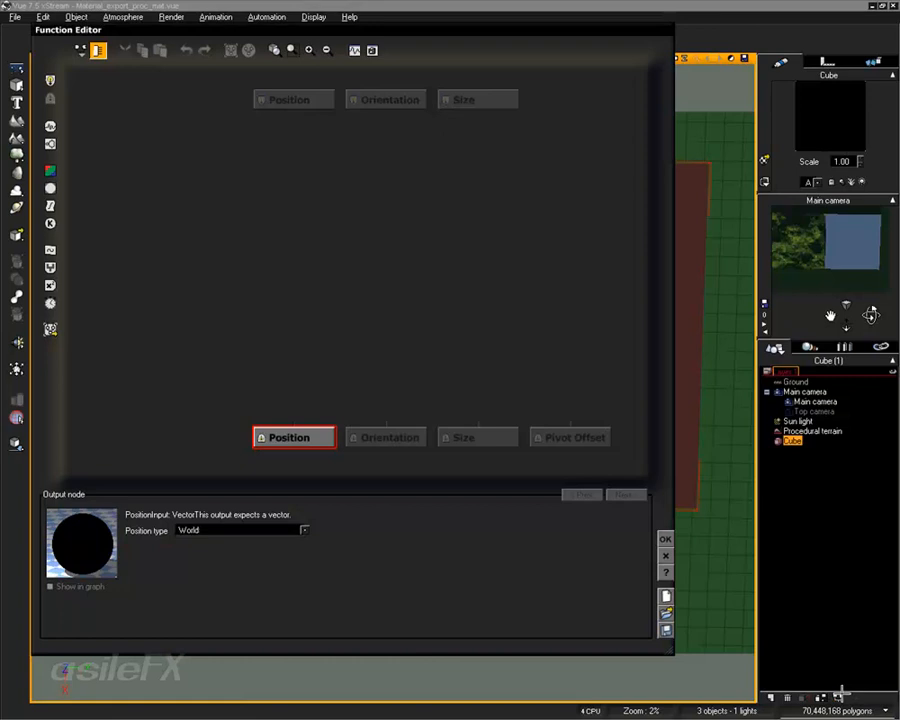
left_click(384, 290)
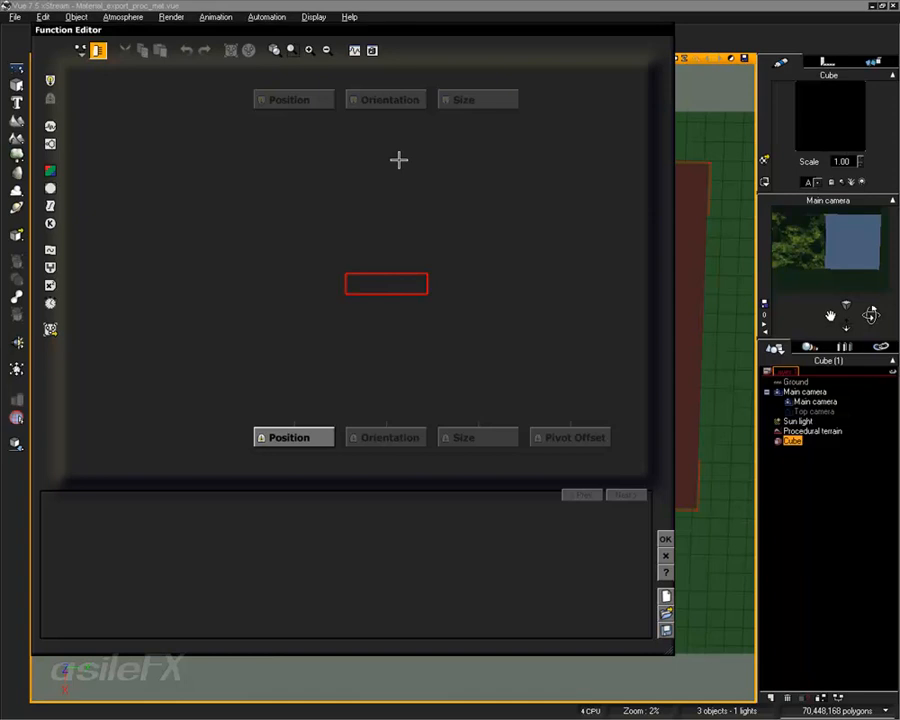
left_click(360, 248)
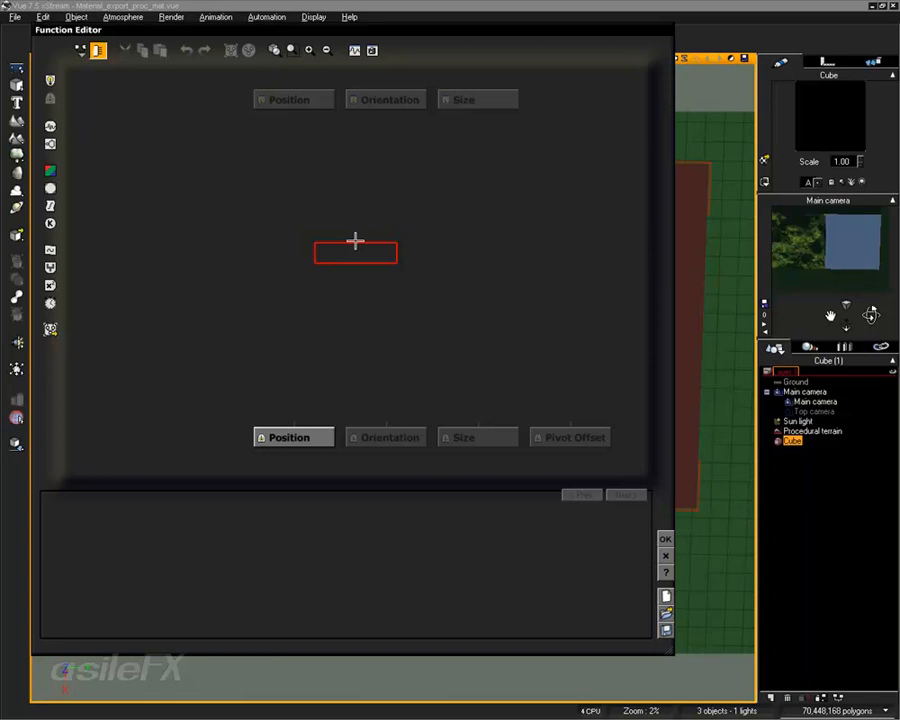
left_click(333, 233)
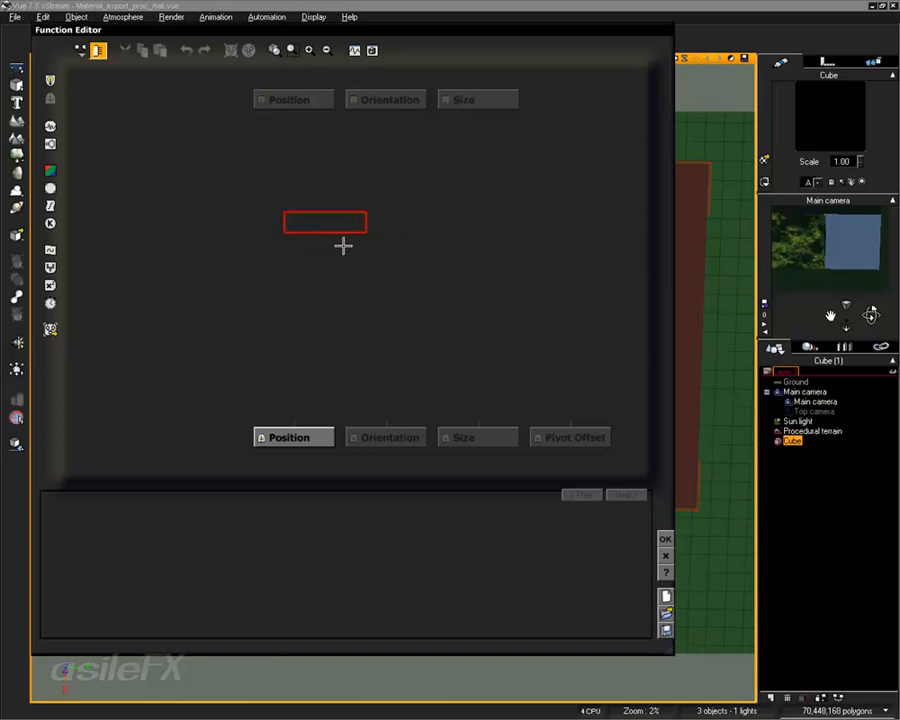
right_click(301, 188)
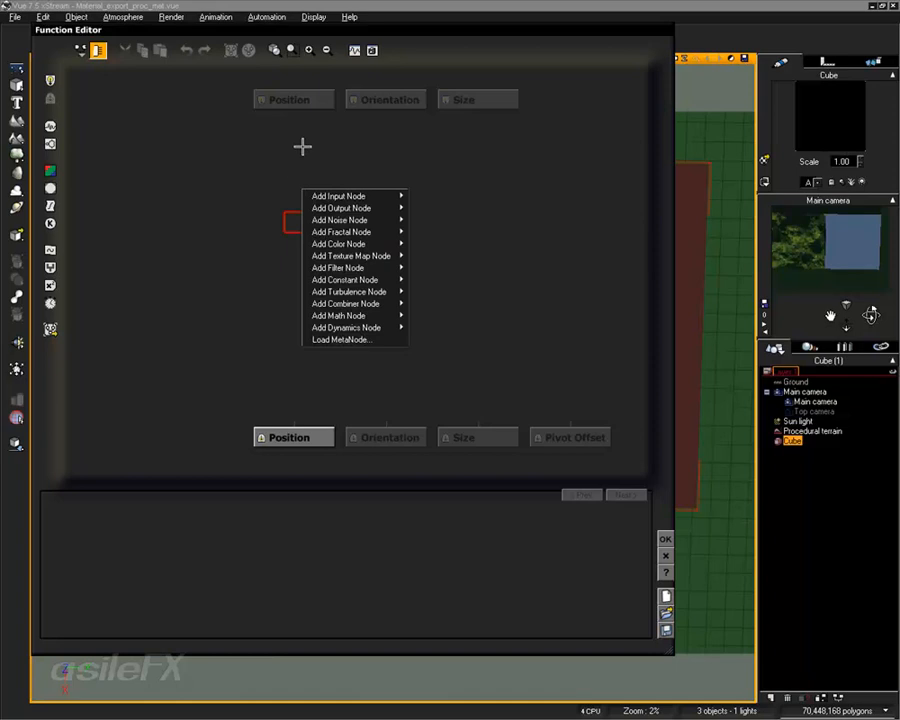
mouse_move(391, 196)
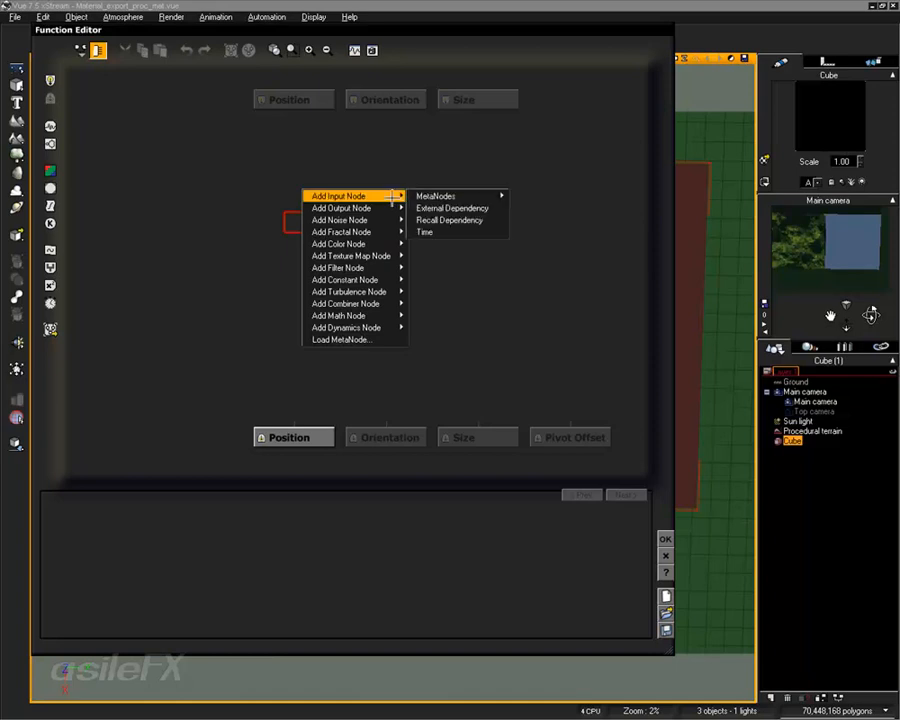
left_click(452, 208)
left_click_drag(331, 220, 331, 161)
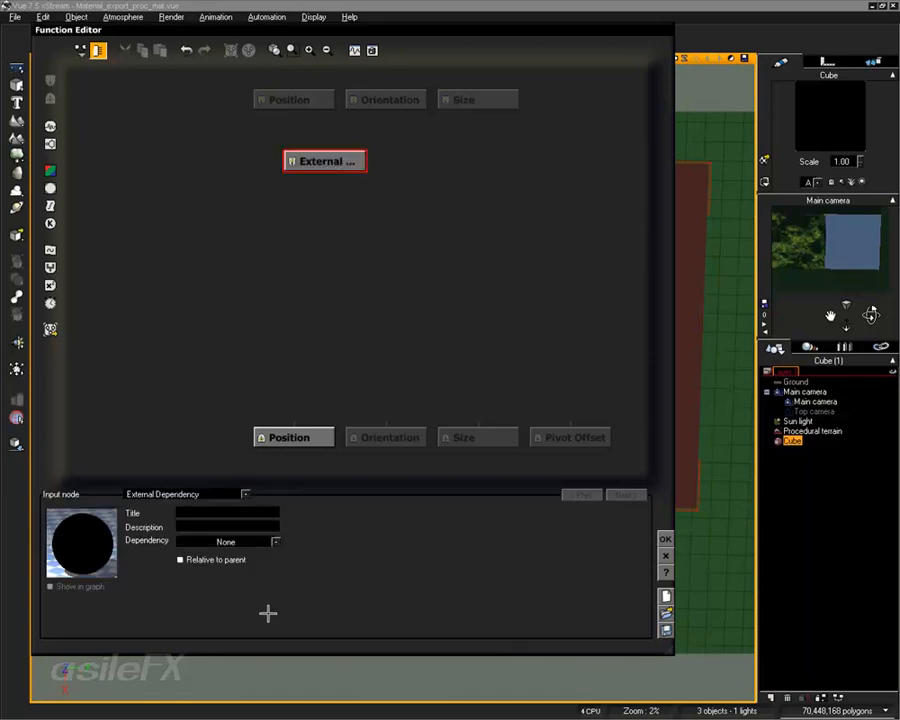
Set the new node's dependency to Procedural terrain / Size and reposition it within the graph
left_click(272, 541)
mouse_move(212, 618)
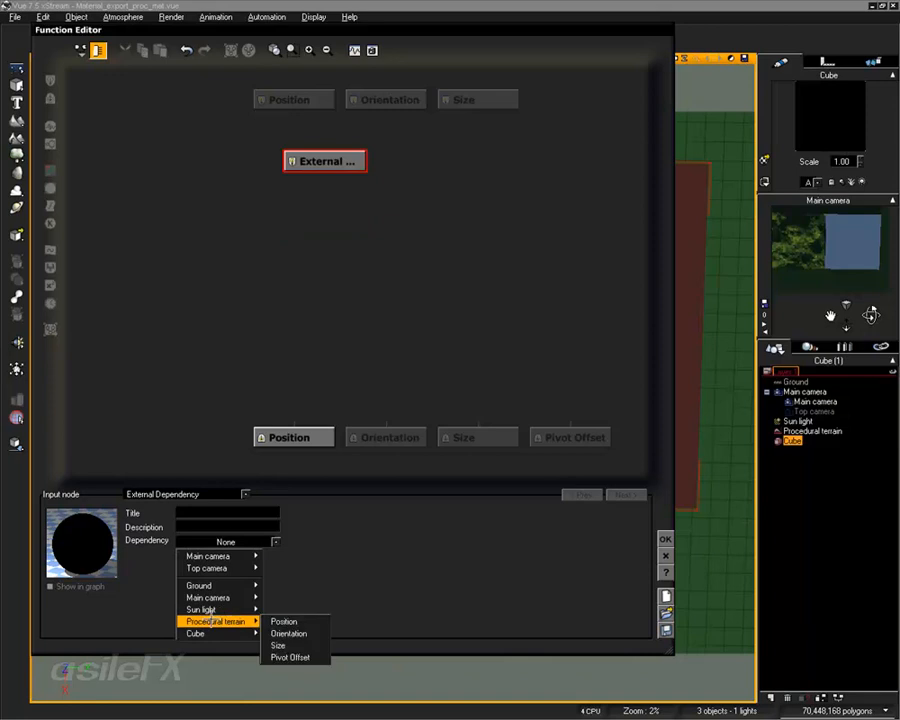
left_click(279, 645)
left_click_drag(342, 172, 345, 233)
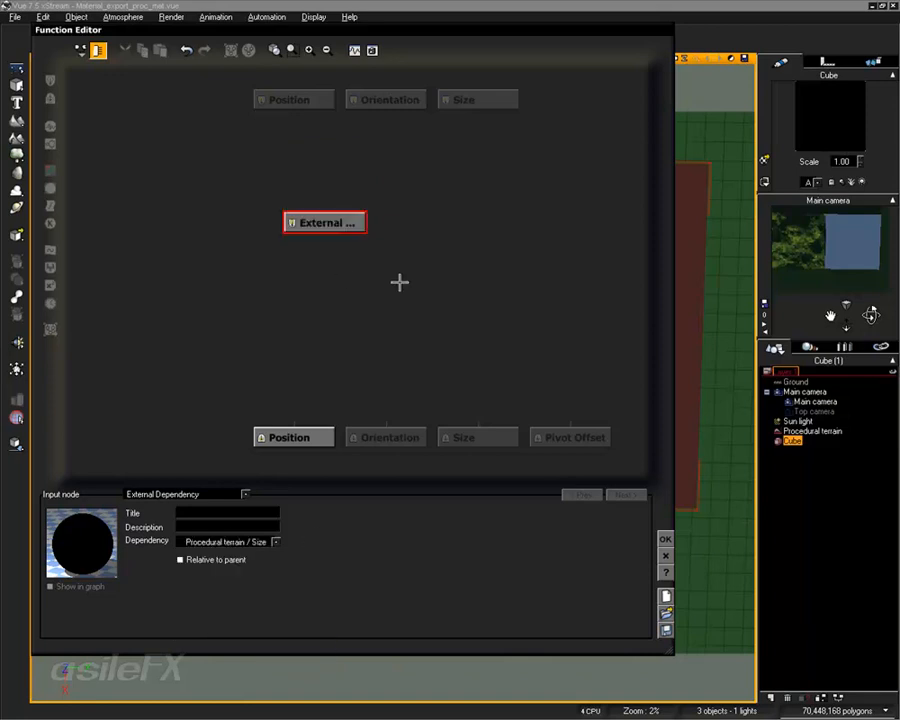
left_click(353, 264)
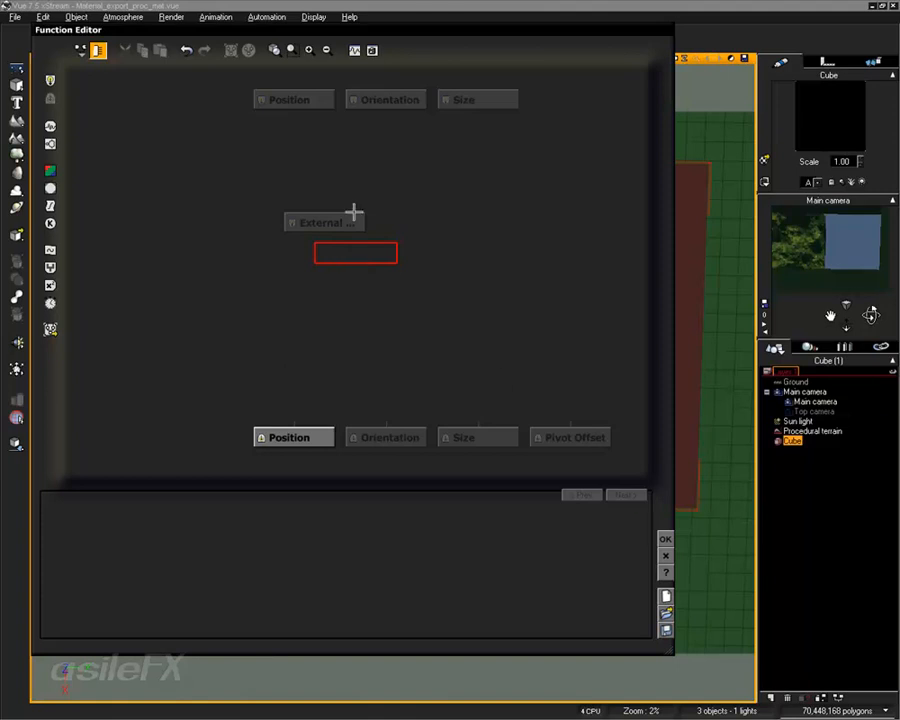
left_click(350, 222)
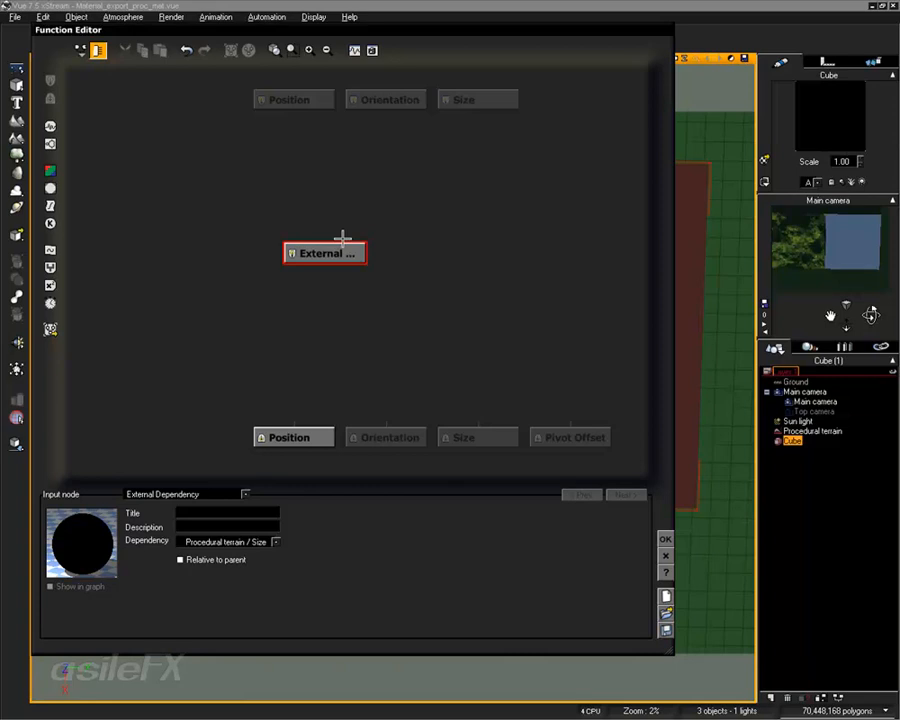
left_click_drag(339, 258, 472, 192)
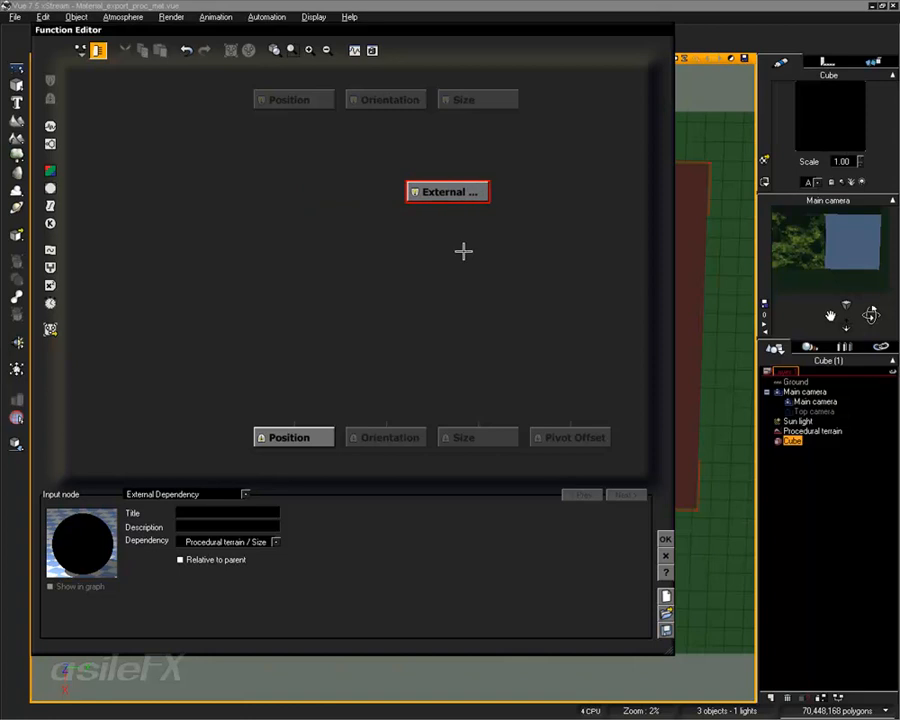
Add a Composer 3 vector operation node and place it just above the Size output node
left_click(464, 252)
right_click(463, 307)
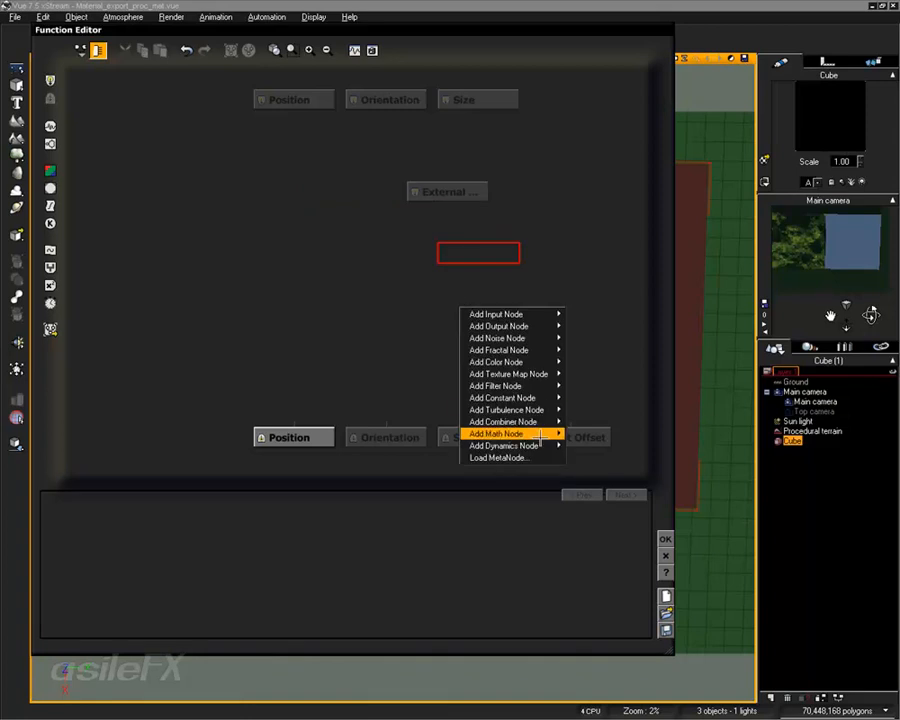
mouse_move(541, 434)
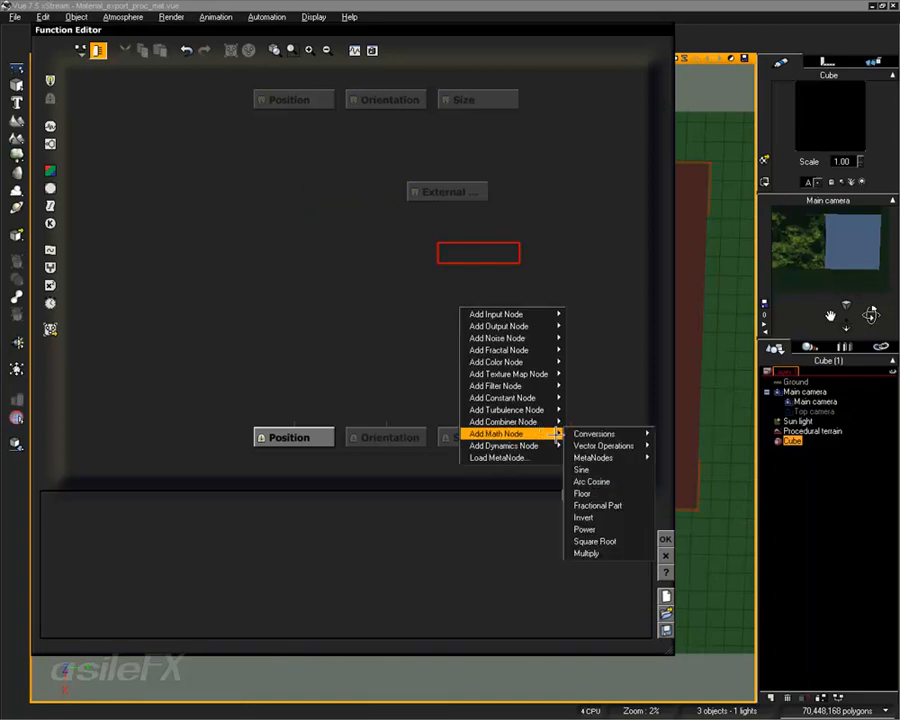
mouse_move(605, 445)
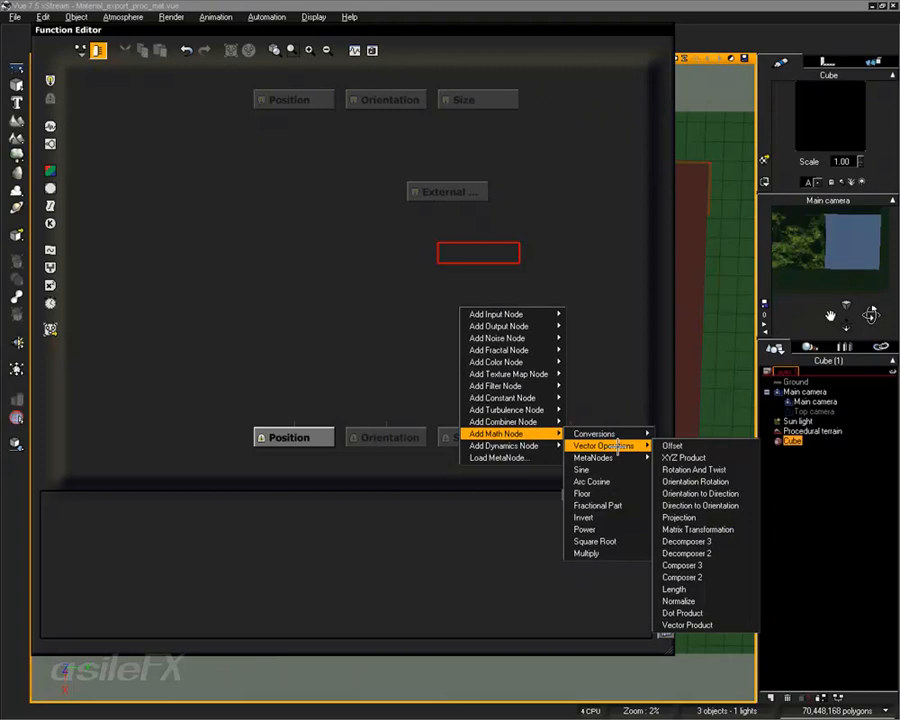
left_click(725, 563)
left_click_drag(484, 269, 476, 345)
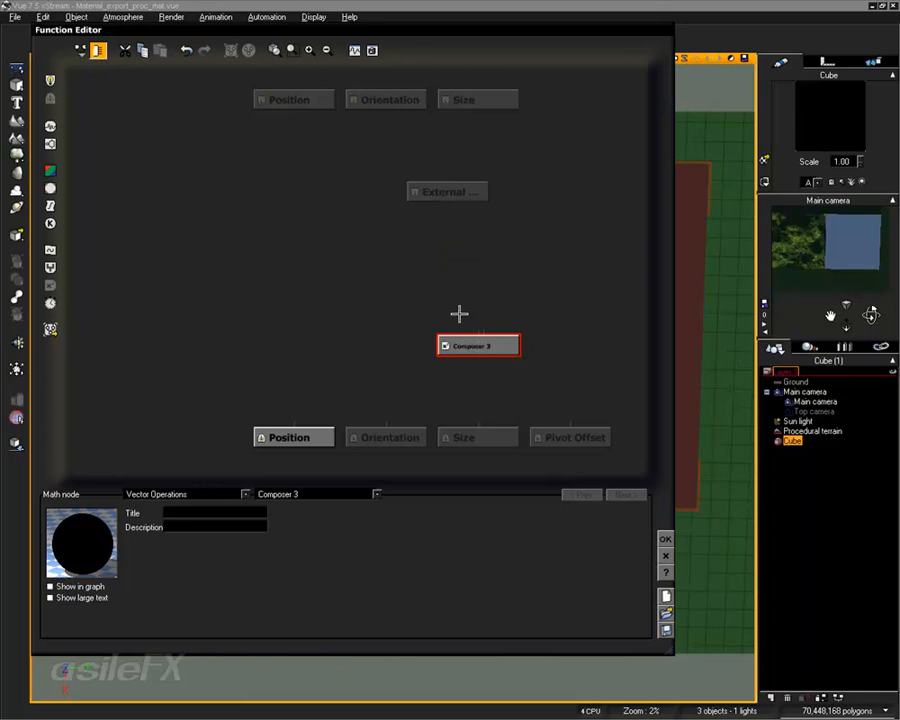
left_click(447, 269)
Add a Decomposer 3 vector operation node and arrange it beneath the terrain size dependency node
left_click_drag(447, 191, 488, 141)
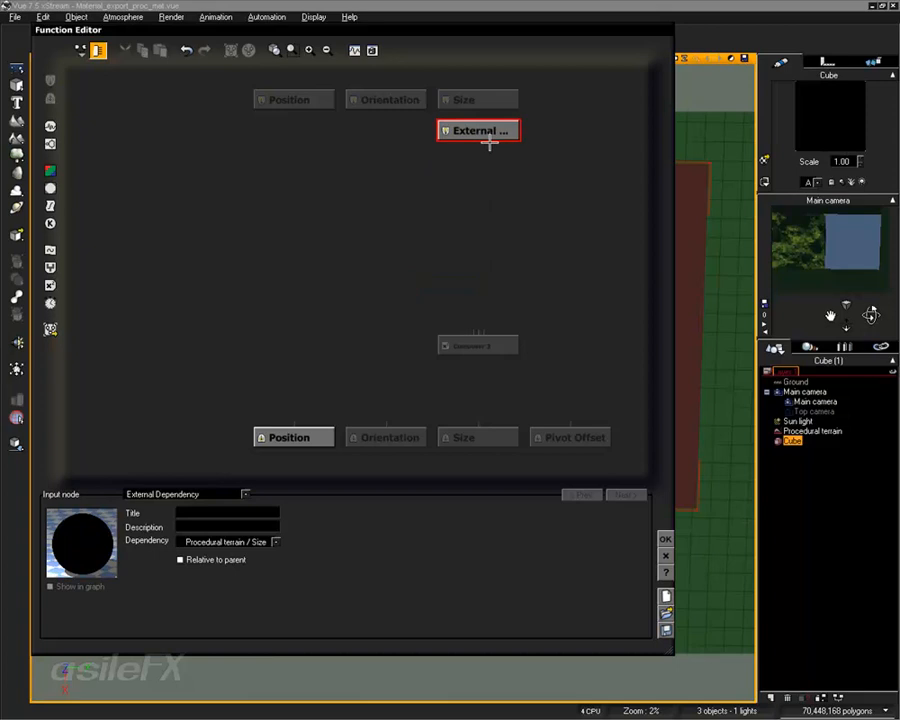
right_click(482, 180)
mouse_move(526, 306)
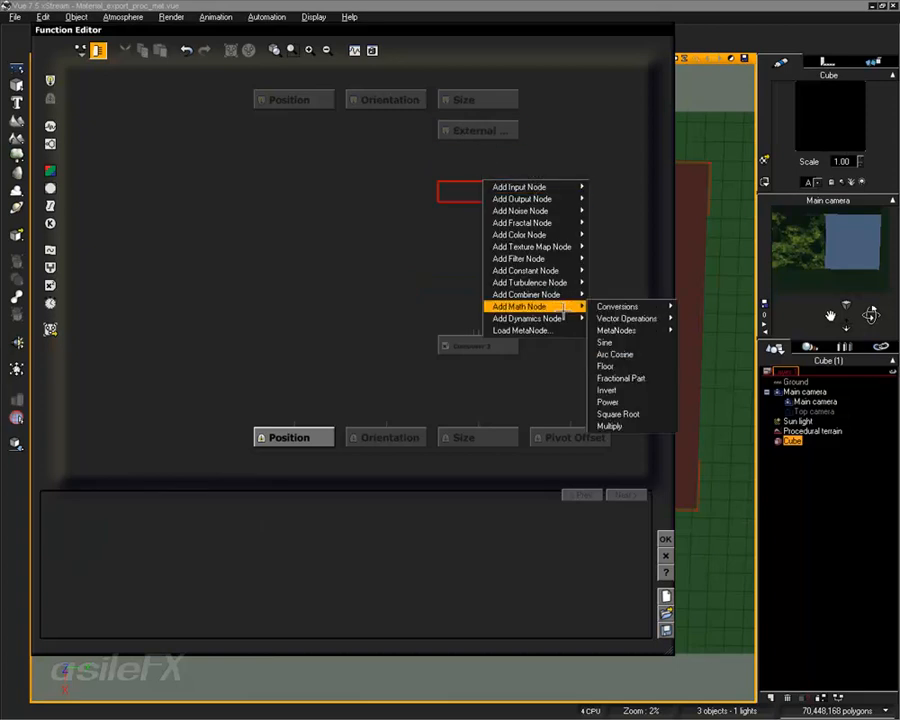
mouse_move(628, 318)
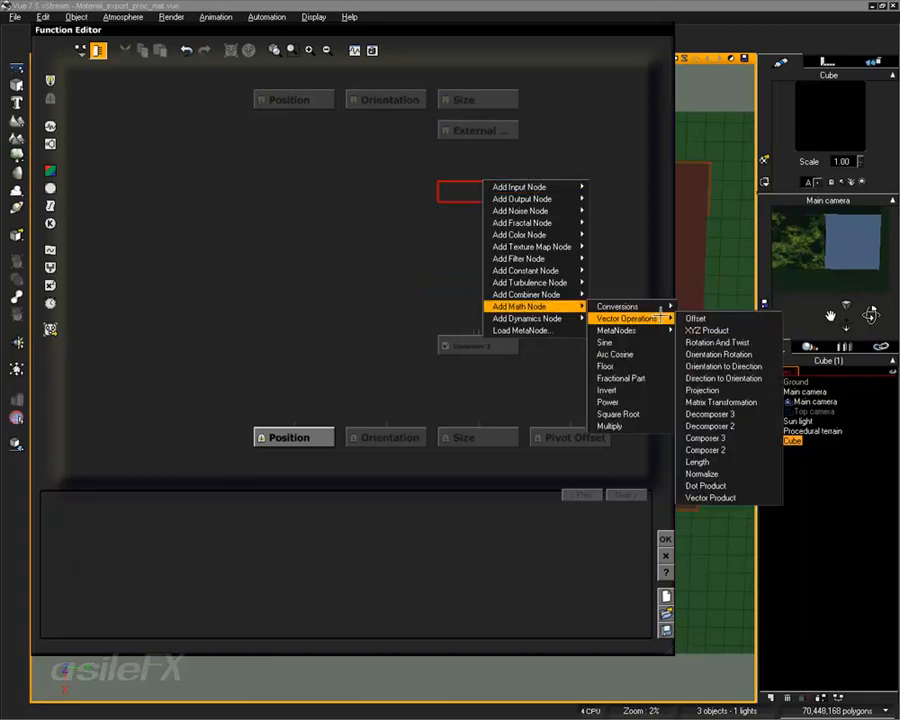
left_click(710, 414)
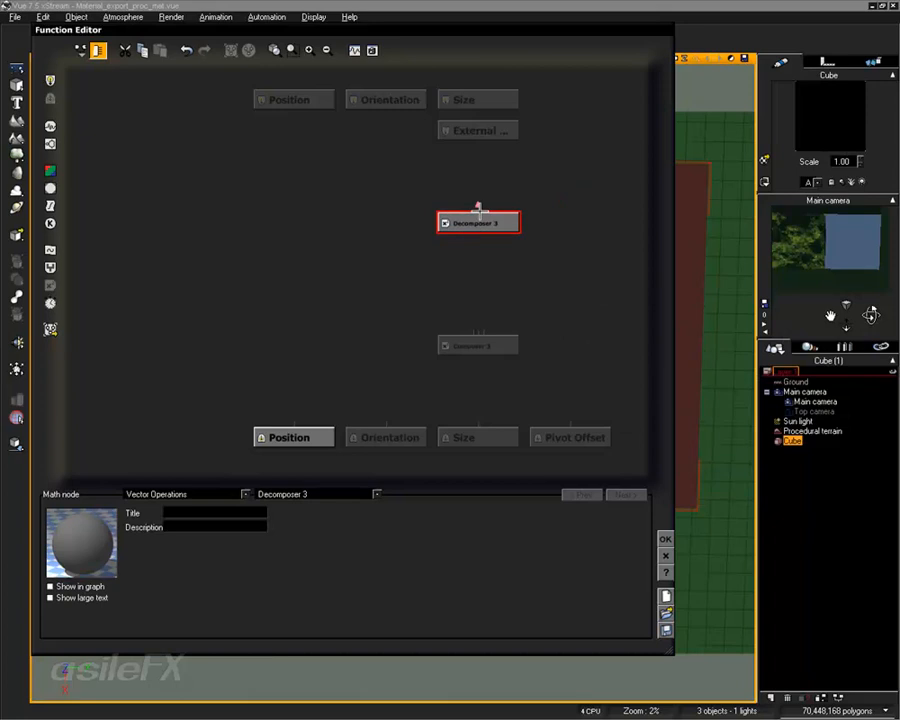
mouse_move(478, 210)
left_mouse_down()
mouse_move(478, 179)
mouse_move(478, 203)
left_mouse_up()
left_click_drag(498, 129, 407, 160)
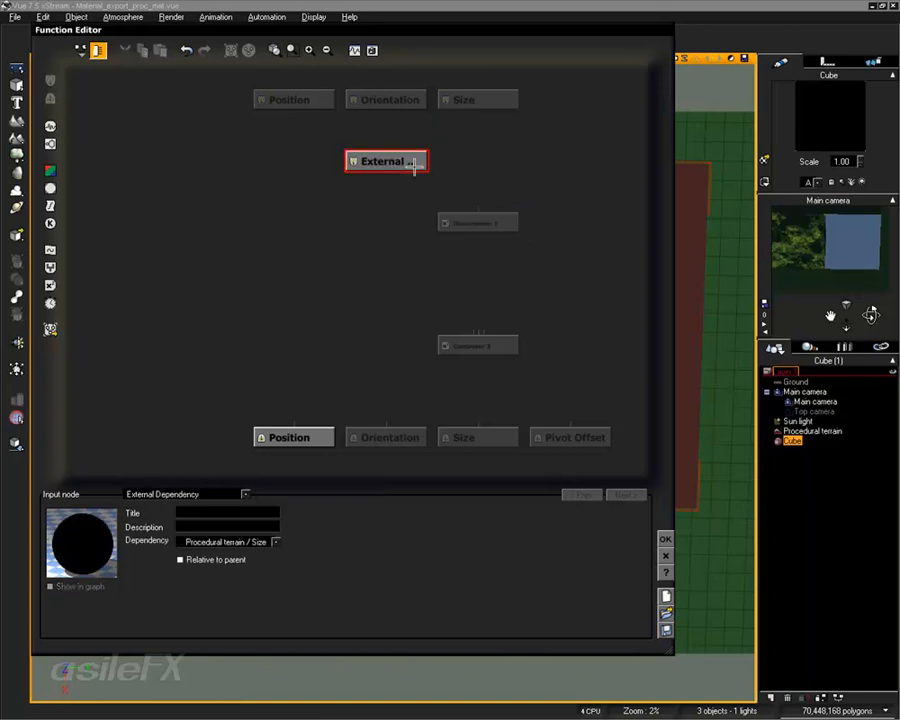
left_click_drag(482, 220, 430, 209)
Add a second Decomposer 3 node, feed it from the cube's Size input node, and align it with the first decomposer
left_click(491, 163)
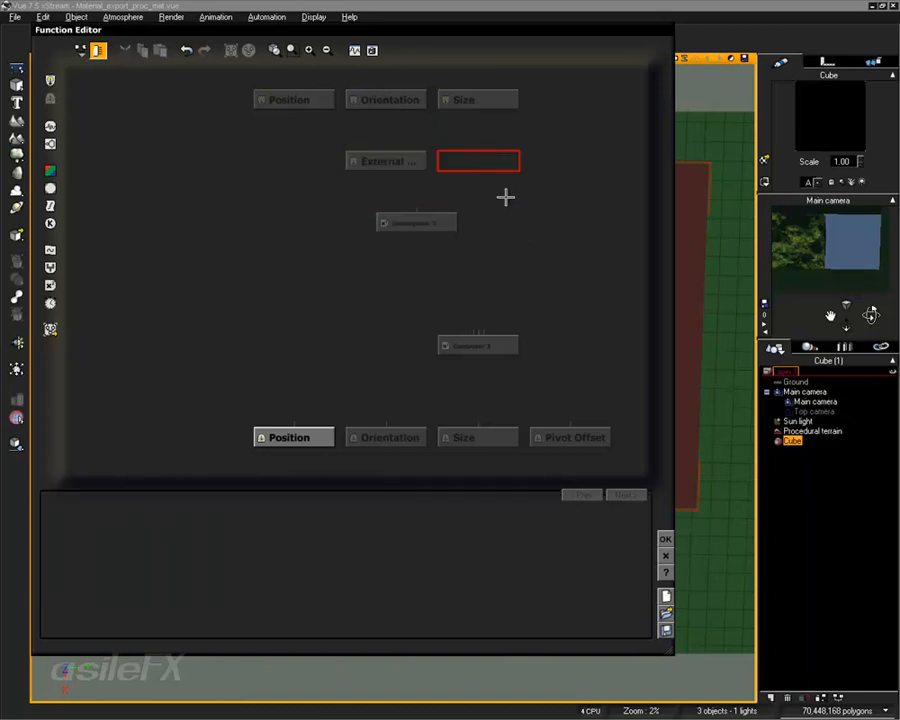
right_click(484, 160)
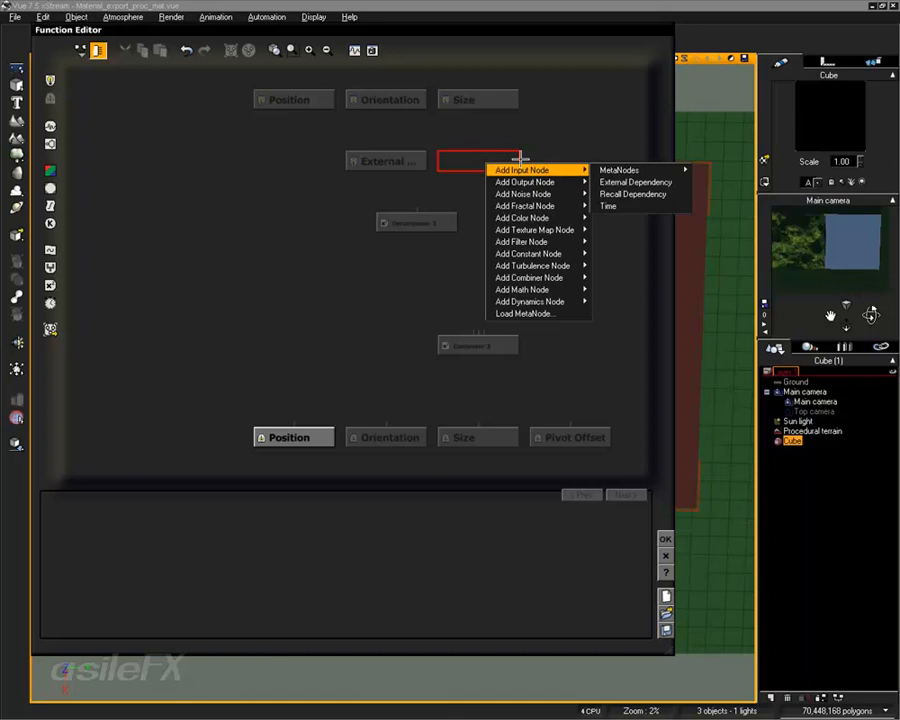
mouse_move(560, 289)
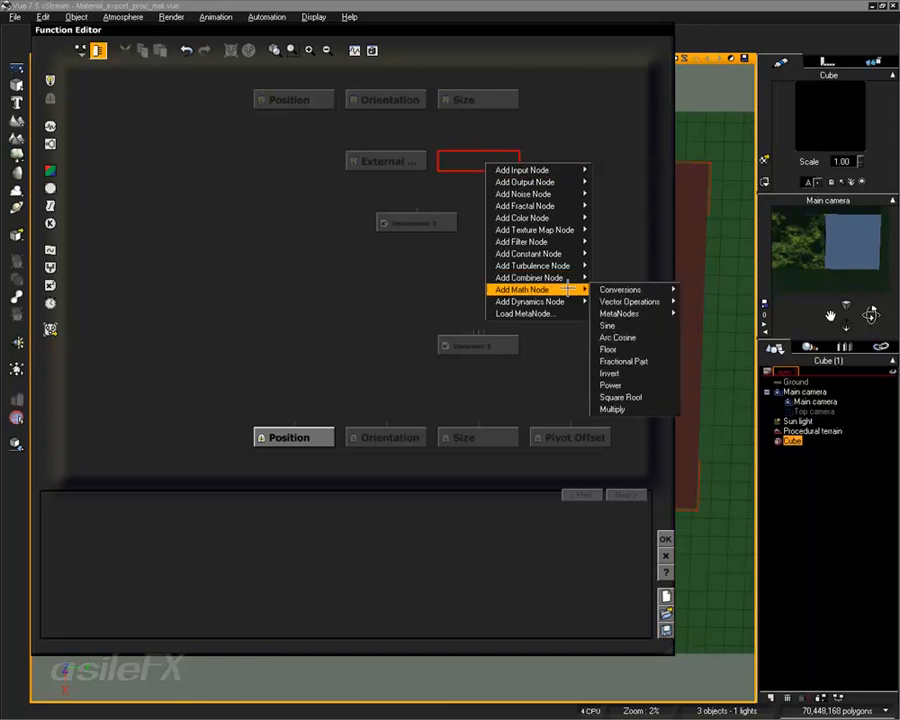
mouse_move(636, 300)
left_click(700, 402)
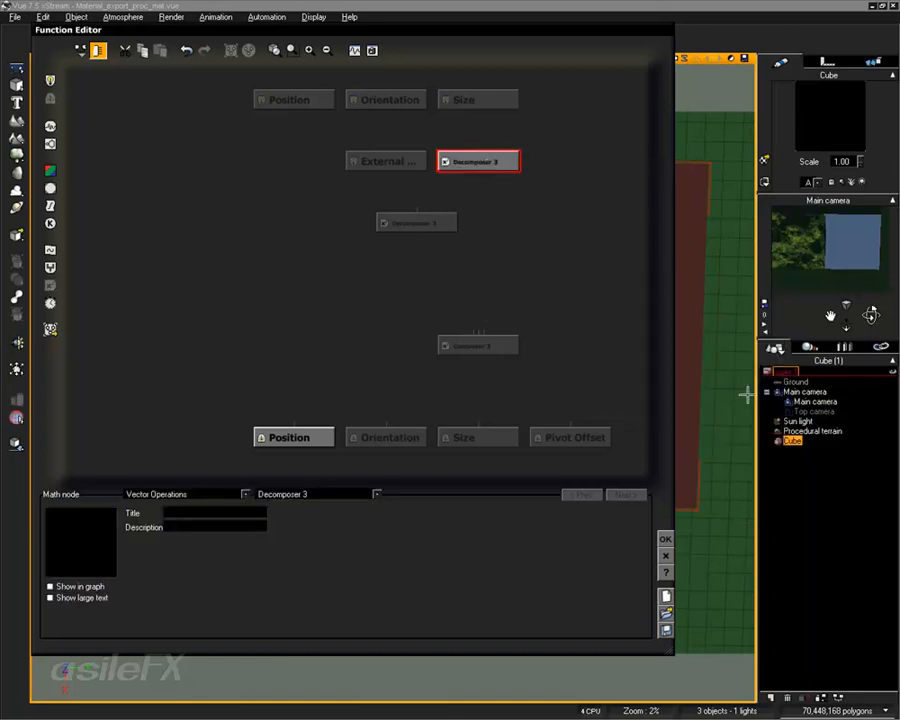
left_click_drag(483, 163, 548, 97)
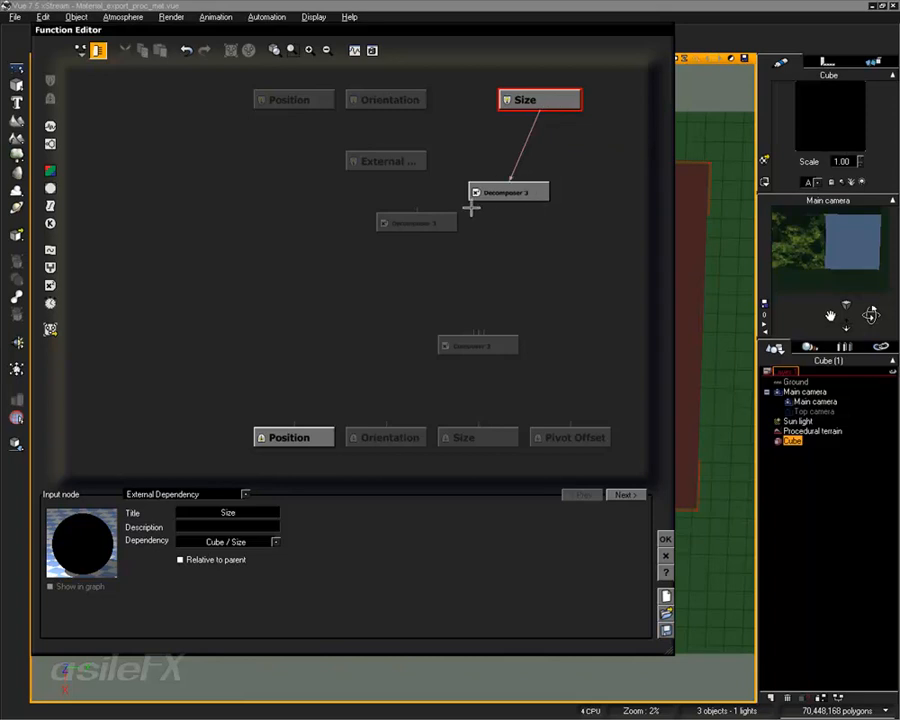
left_click_drag(444, 219, 424, 213)
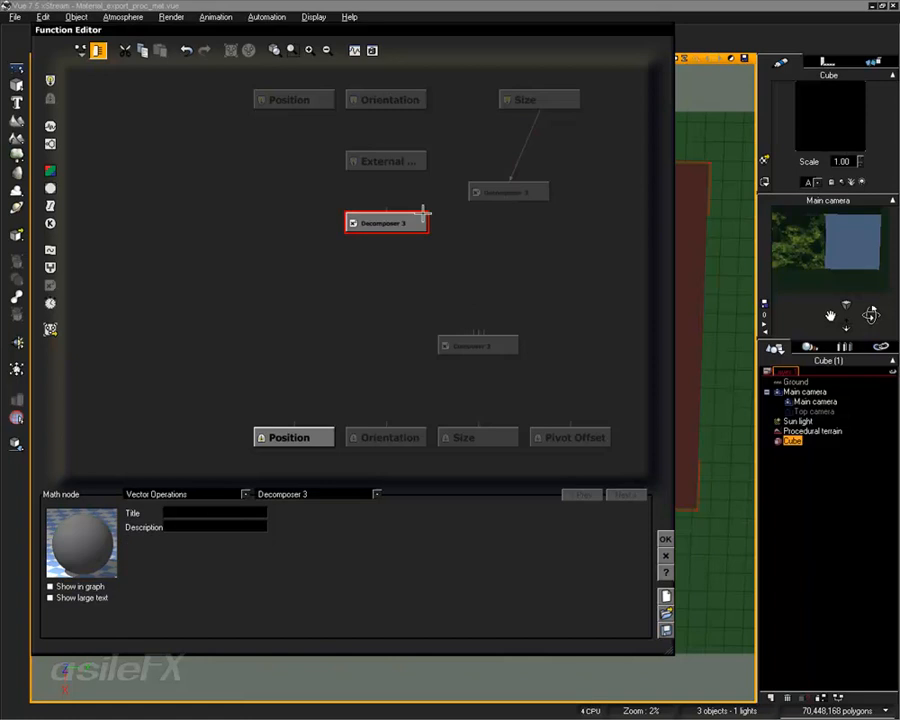
left_click(517, 185)
left_click_drag(517, 185, 518, 212)
Connect the Z value of the cube size decomposer to the third input of the Composer 3 node
left_click(480, 289)
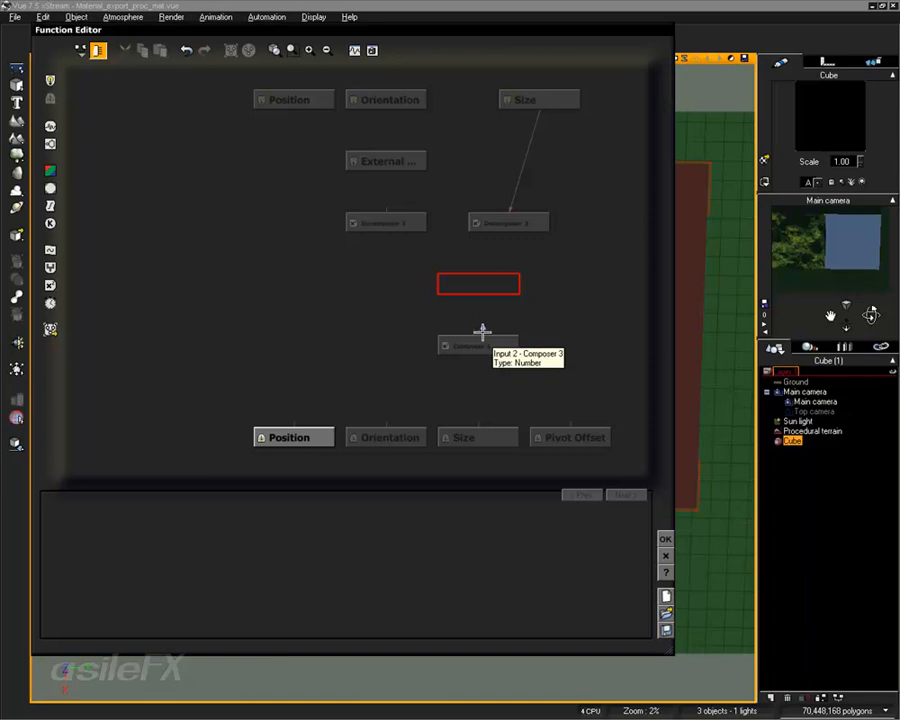
left_click_drag(484, 331, 509, 231)
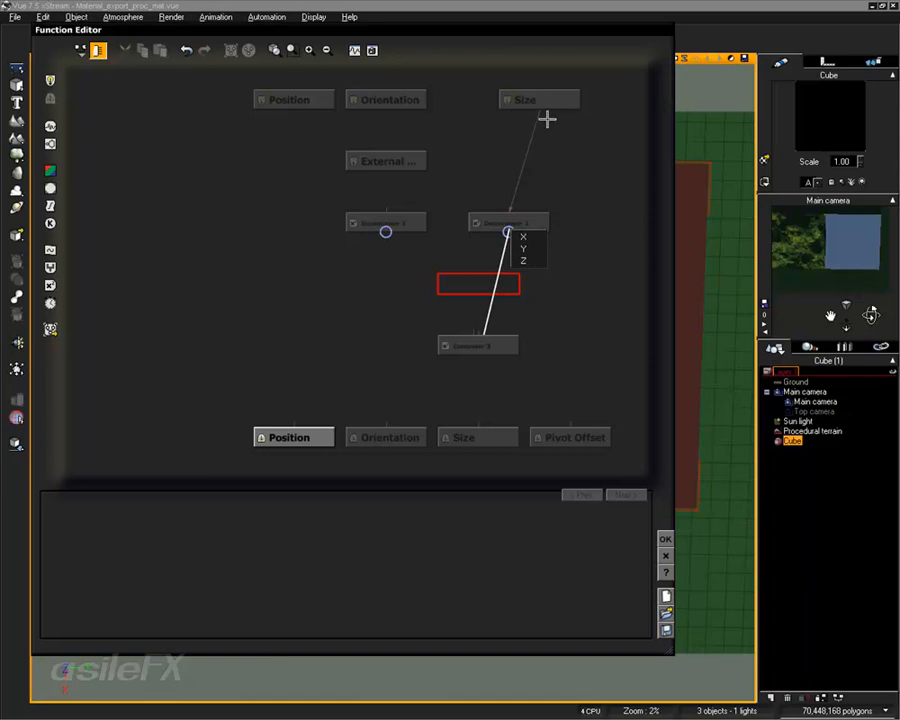
left_click(530, 260)
left_click_drag(517, 219, 550, 218)
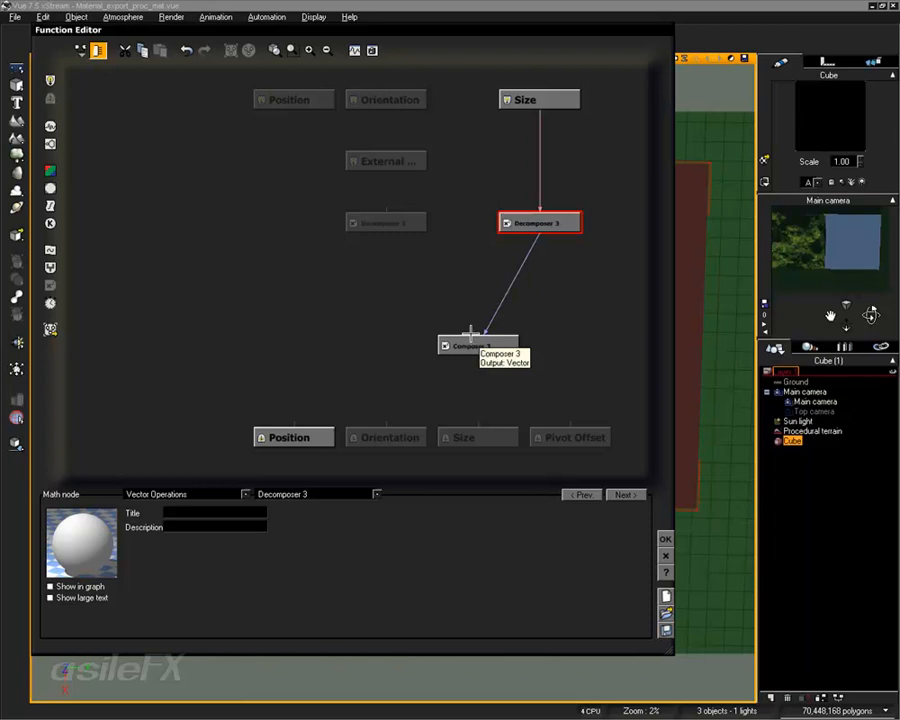
Connect the X and Y values of the other decomposer to the first two inputs of the Composer 3 node
left_click_drag(472, 332, 386, 232)
left_click(401, 233)
left_click(417, 223)
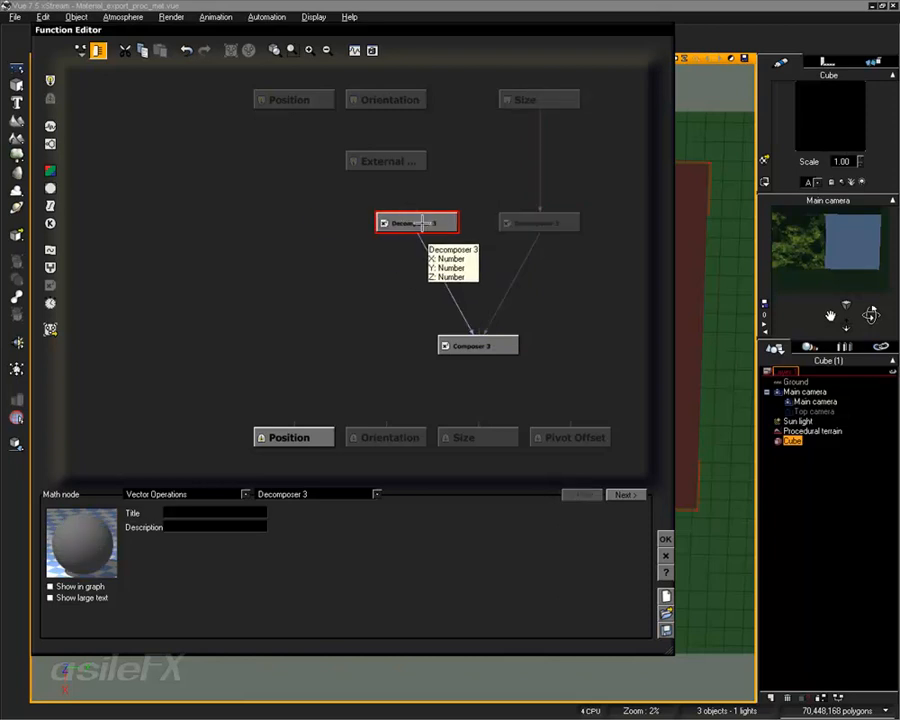
left_click_drag(478, 331, 387, 230)
left_click(402, 240)
left_click(498, 267)
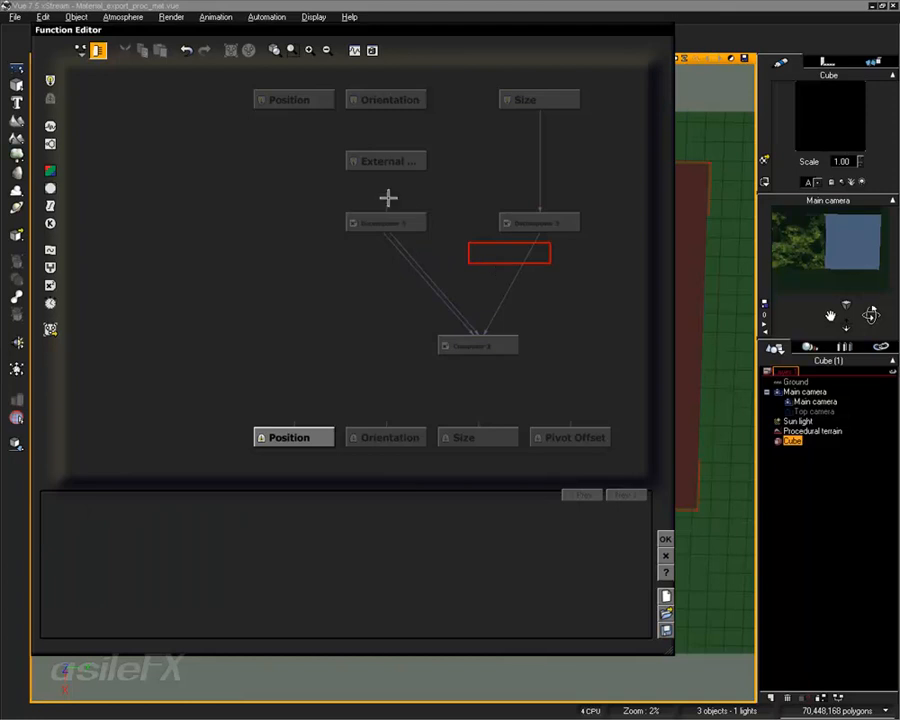
Link the terrain size node to its decomposer and Composer 3 to the Size output, and accept the graph
left_click_drag(387, 208, 387, 168)
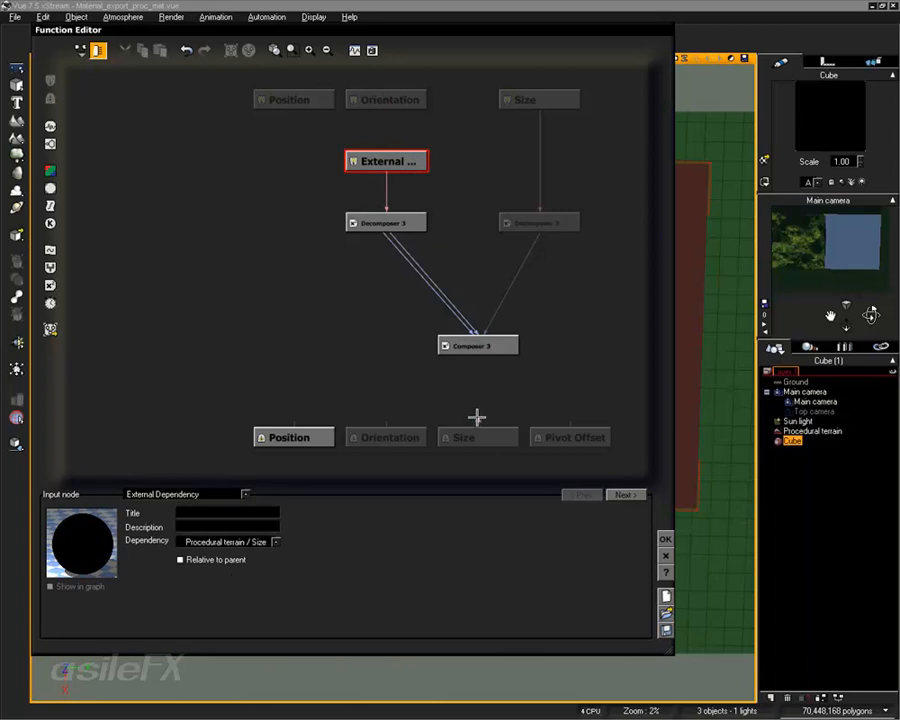
left_click_drag(478, 418, 501, 329)
left_click(482, 343)
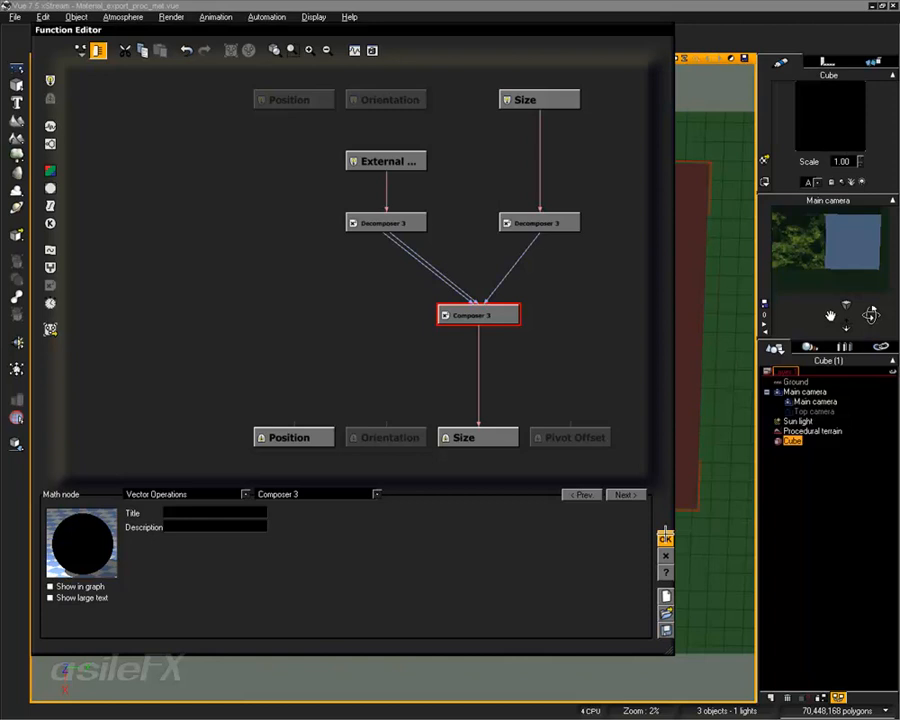
left_click(665, 539)
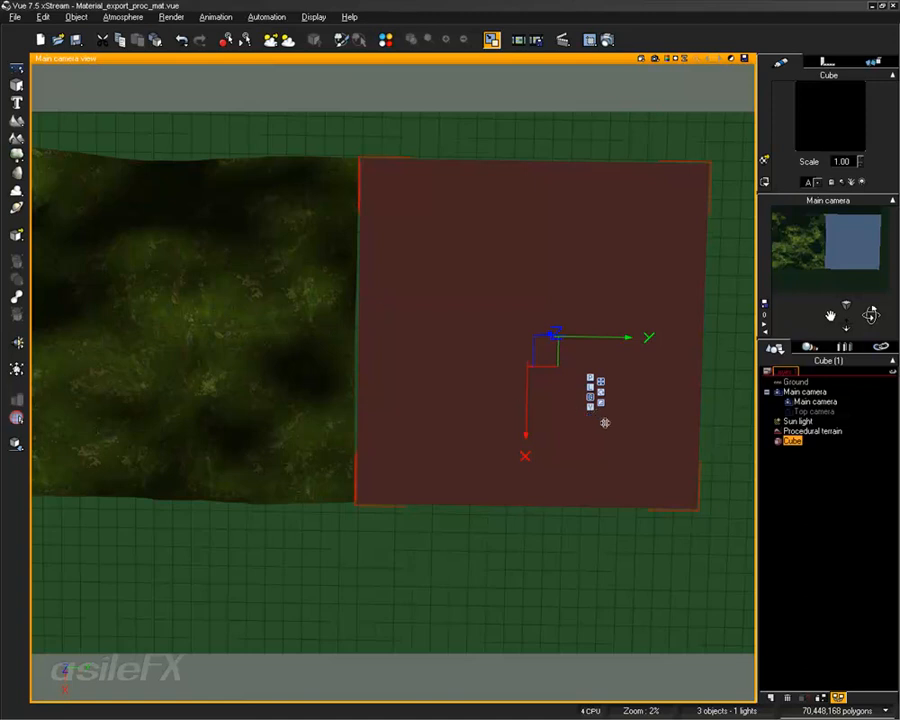
Add a Terrain Size Linker MetaNode to the cube's object graph and place it above the Position output
left_click(838, 697)
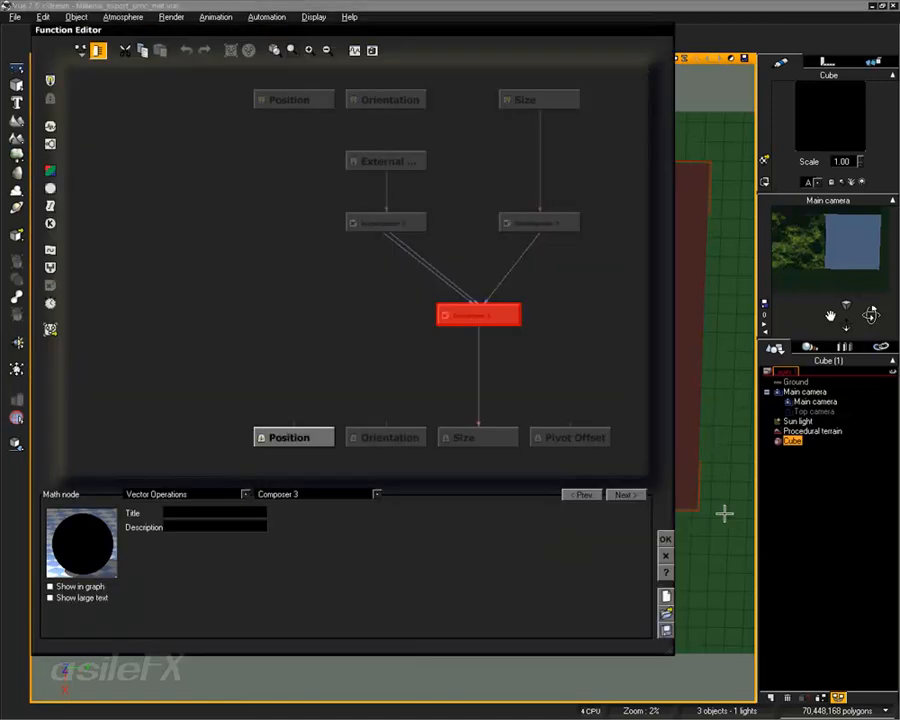
left_click(376, 323)
right_click(298, 322)
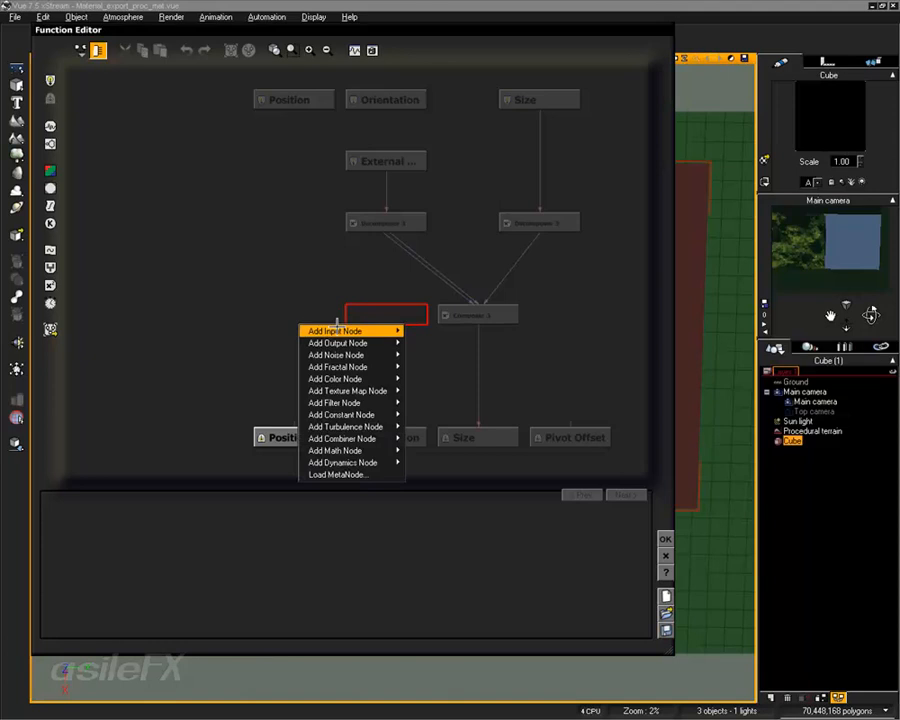
mouse_move(380, 445)
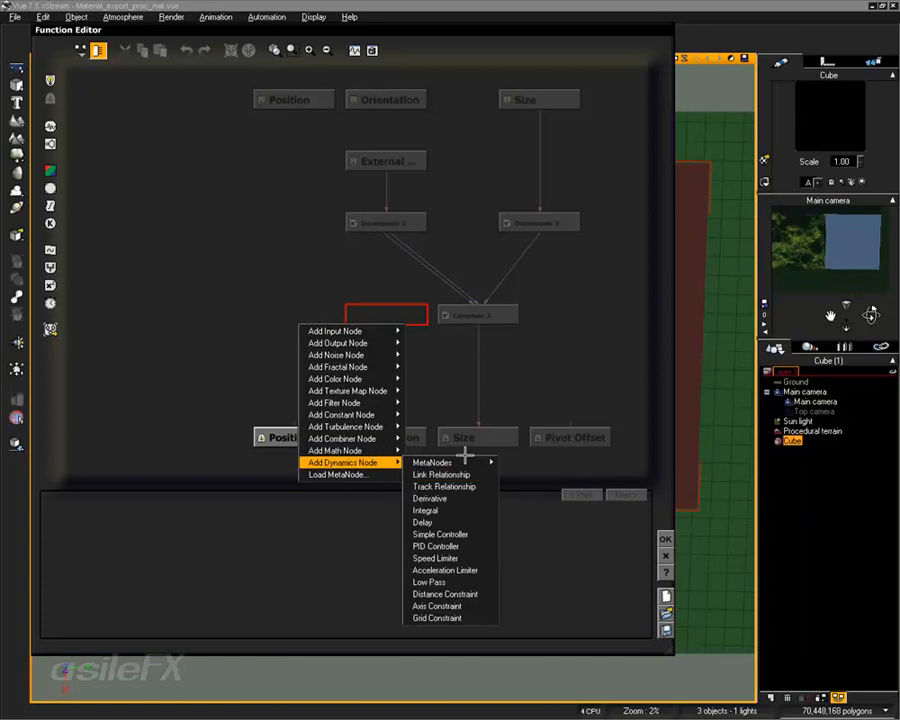
mouse_move(467, 462)
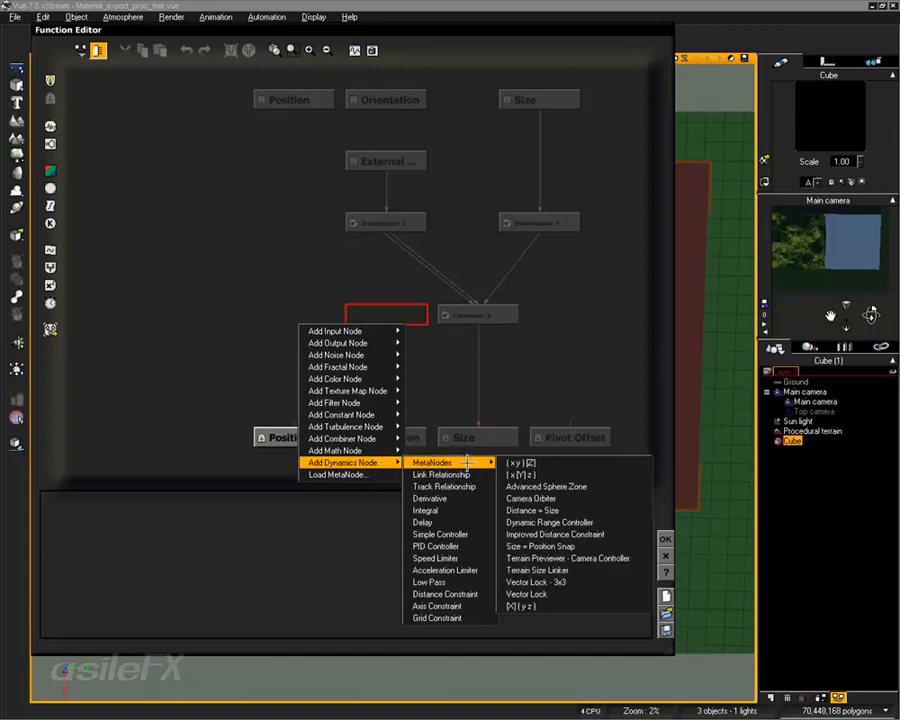
left_click(605, 568)
left_click_drag(414, 319, 322, 350)
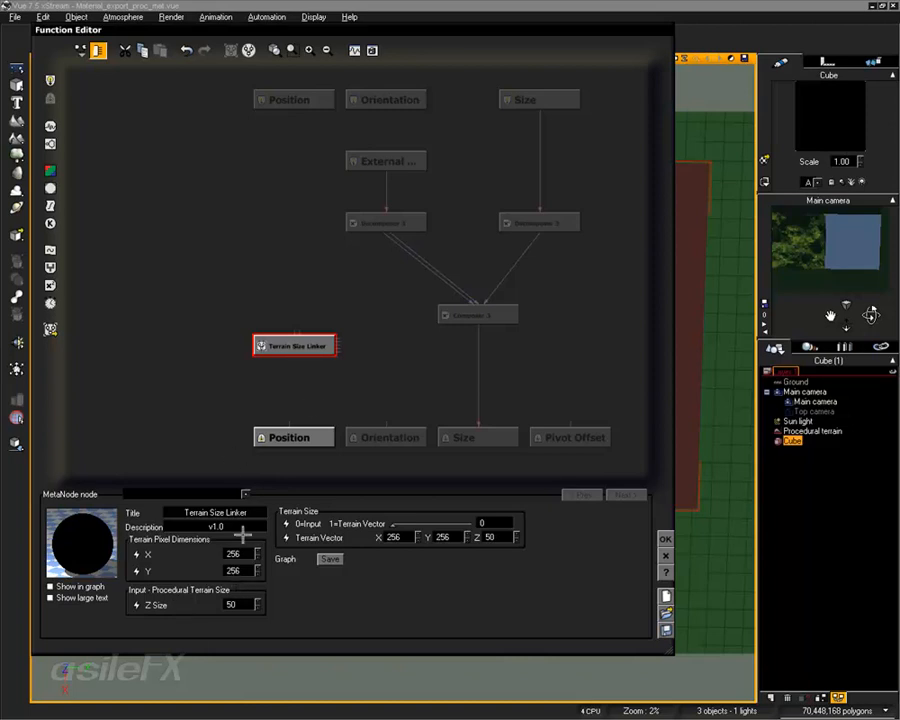
Examine the Terrain Size Linker's size parameters, including the procedural terrain Z size, and its vector outputs
double_click(236, 604)
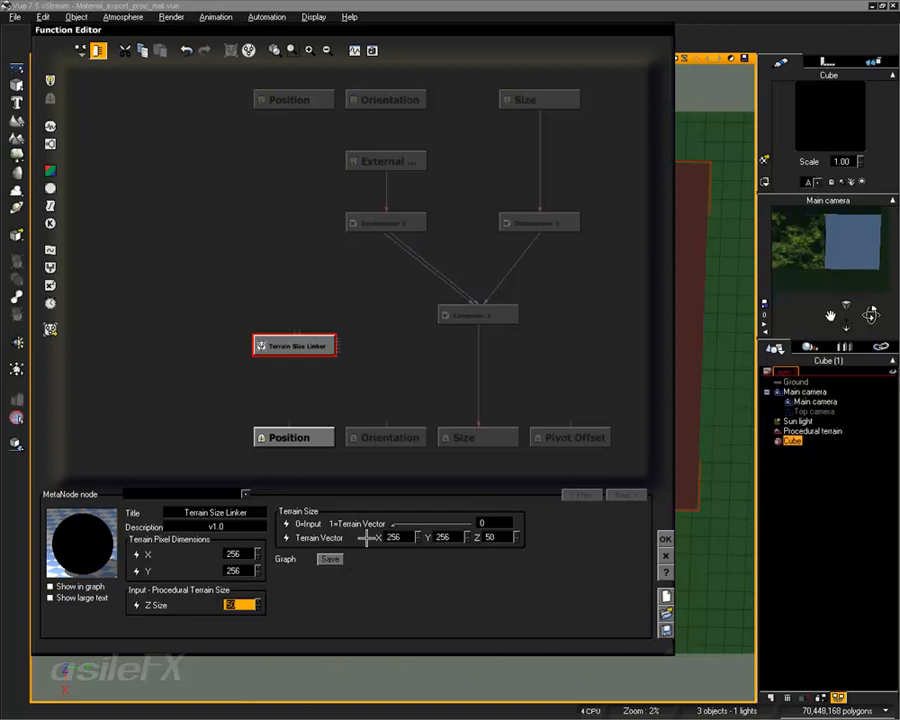
left_click_drag(301, 354, 311, 343)
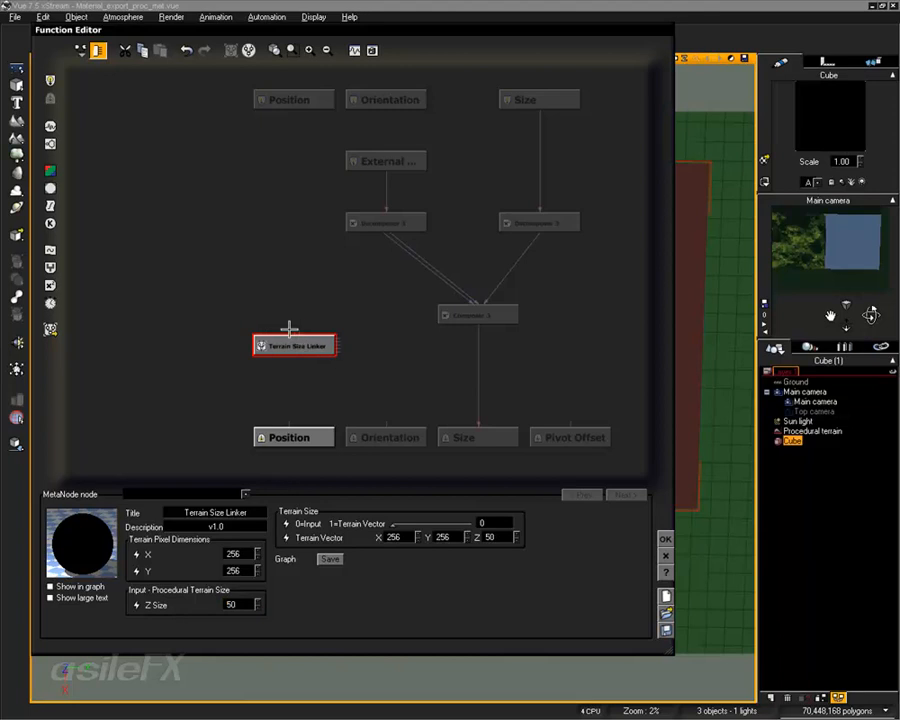
left_click(310, 291)
left_click(300, 346)
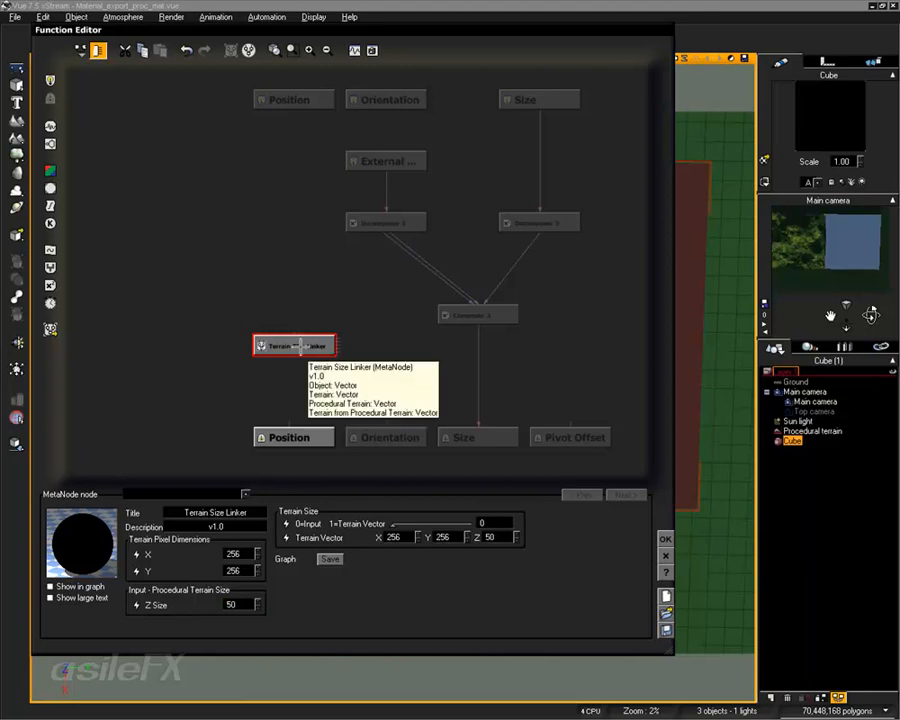
left_click(304, 320)
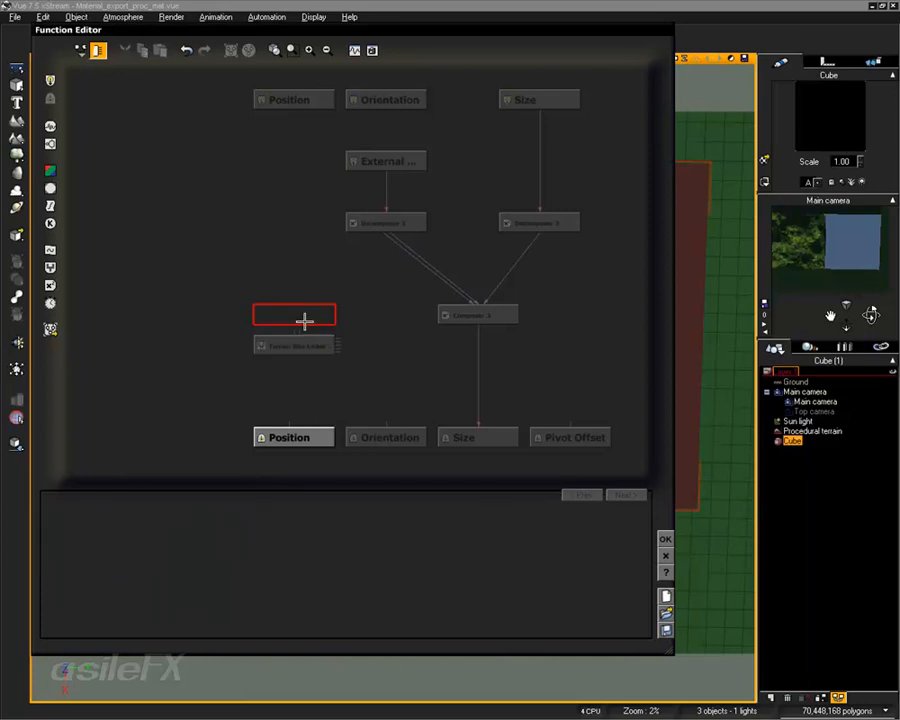
Delete the Terrain Size Linker node from the cube's graph and accept the graph
left_click(306, 343)
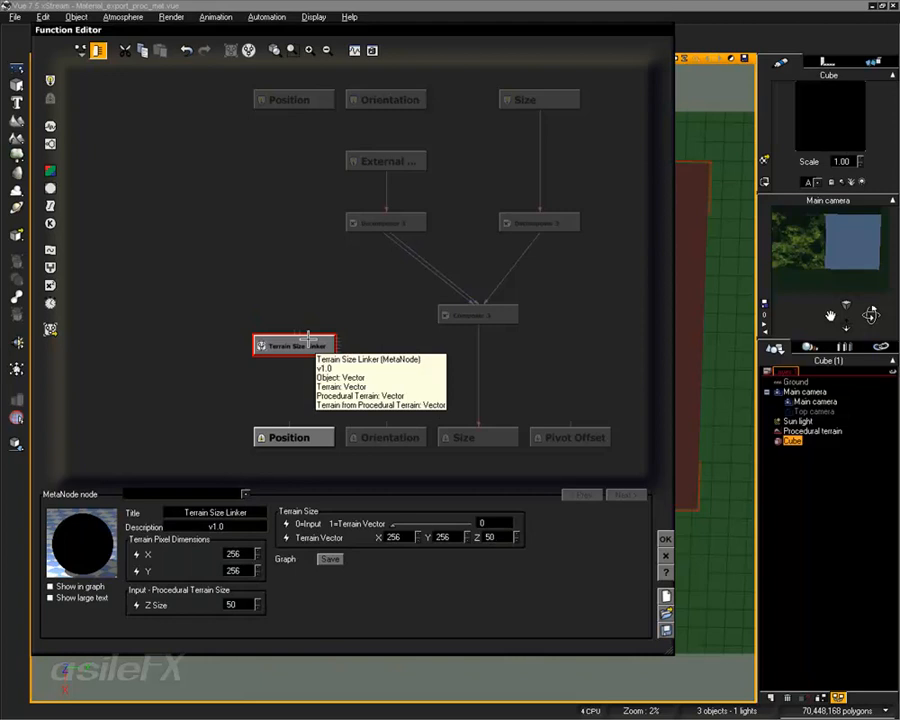
key("Delete")
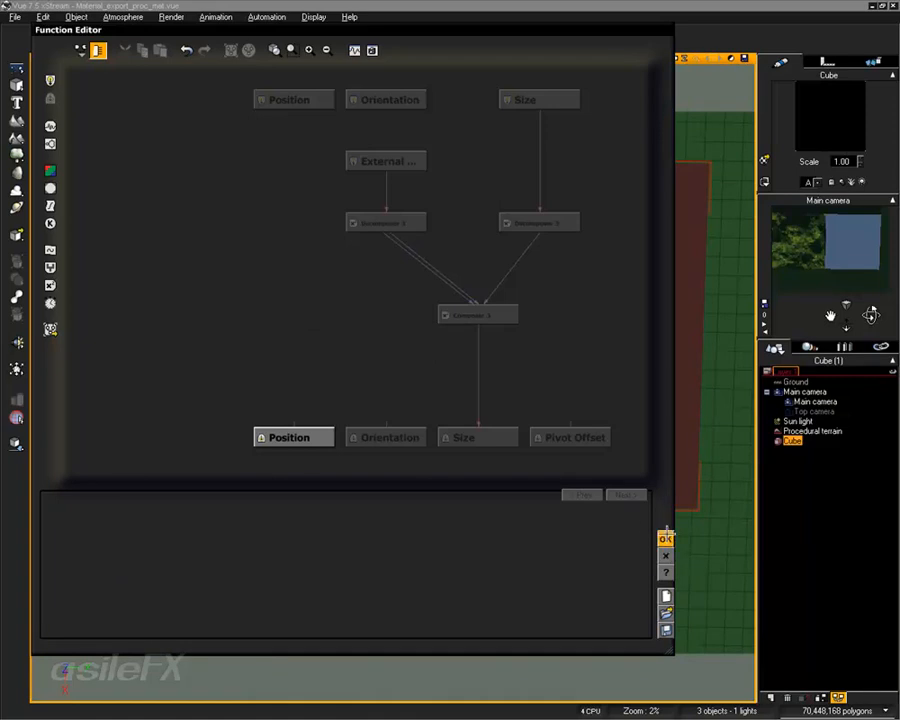
left_click(666, 539)
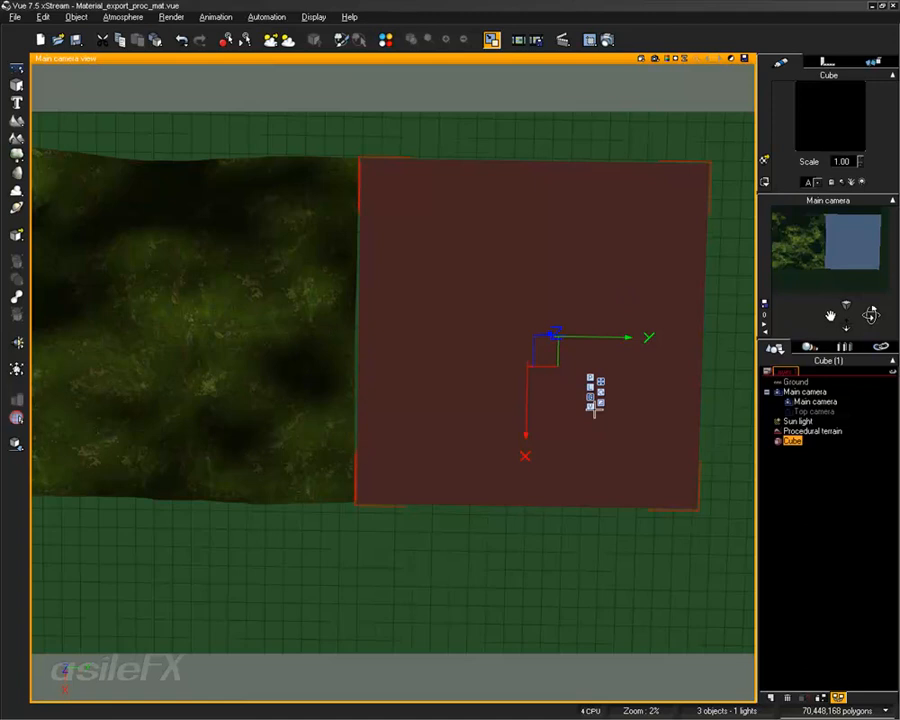
left_click(600, 401)
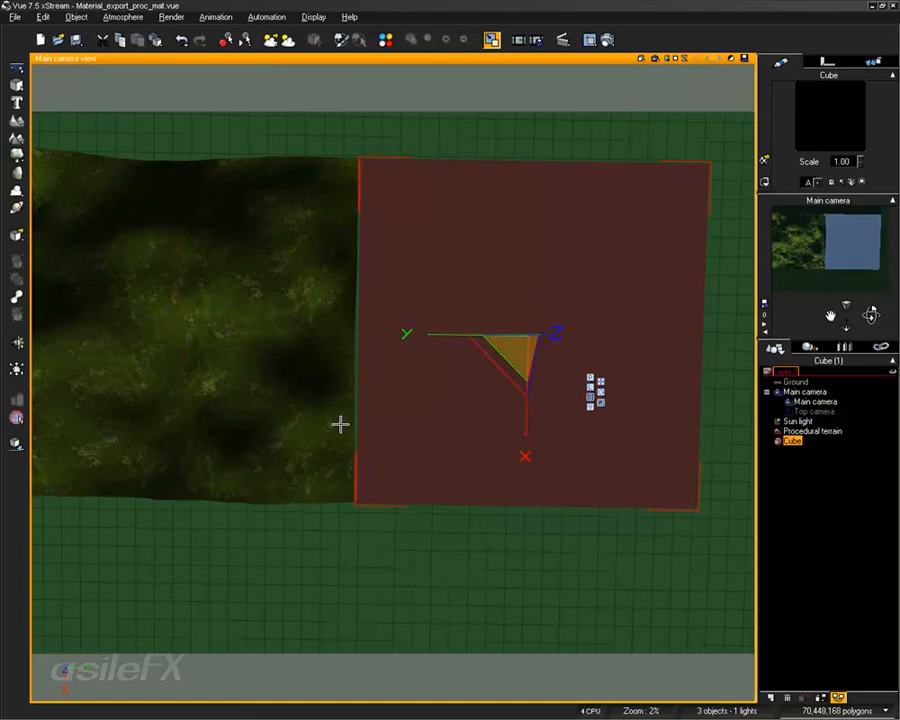
left_click(803, 432)
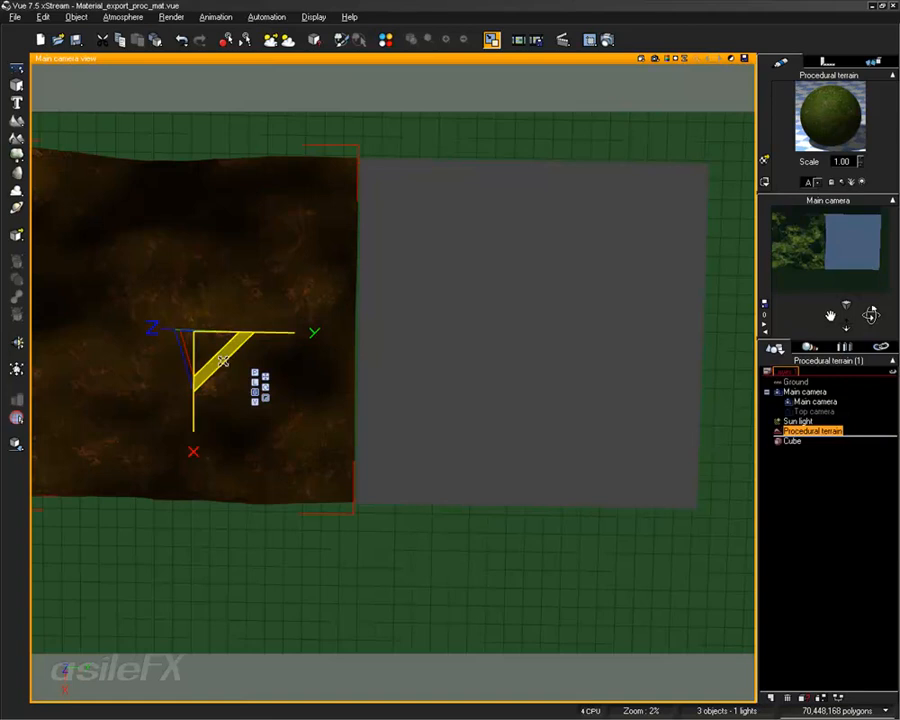
mouse_move(224, 362)
left_mouse_down()
mouse_move(247, 332)
mouse_move(220, 352)
left_mouse_up()
scroll(220, 353, "down", 8)
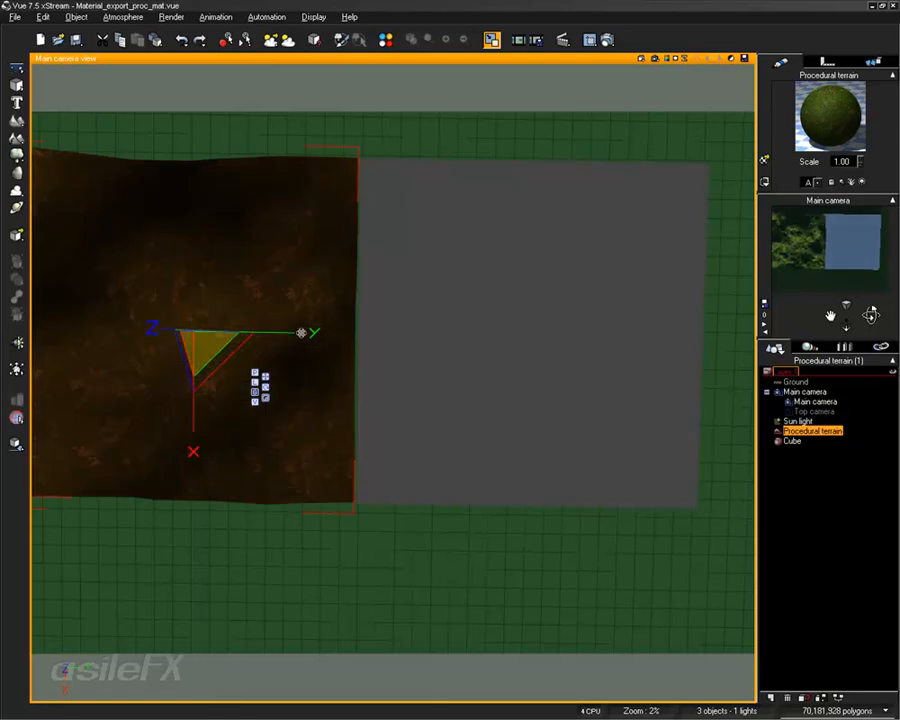
mouse_move(296, 332)
left_mouse_down()
mouse_move(288, 336)
mouse_move(360, 336)
mouse_move(290, 337)
left_mouse_up()
Open the procedural terrain in the Terrain Editor, copy its altitude production function, and accept the editor
right_click(243, 292)
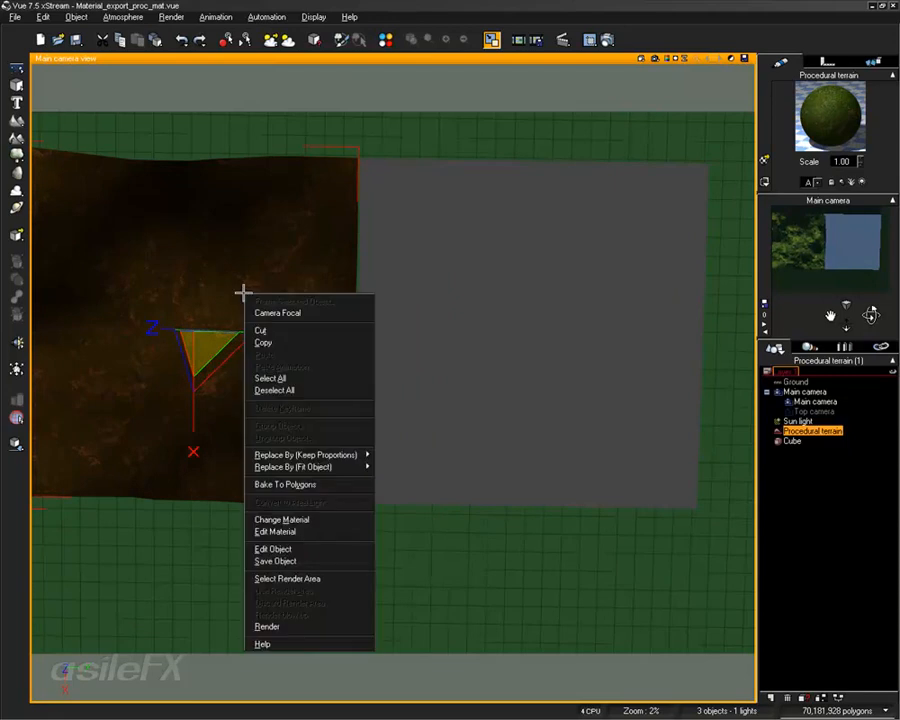
left_click(310, 542)
mouse_move(333, 307)
right_mouse_down()
mouse_move(319, 281)
mouse_move(331, 307)
right_mouse_up()
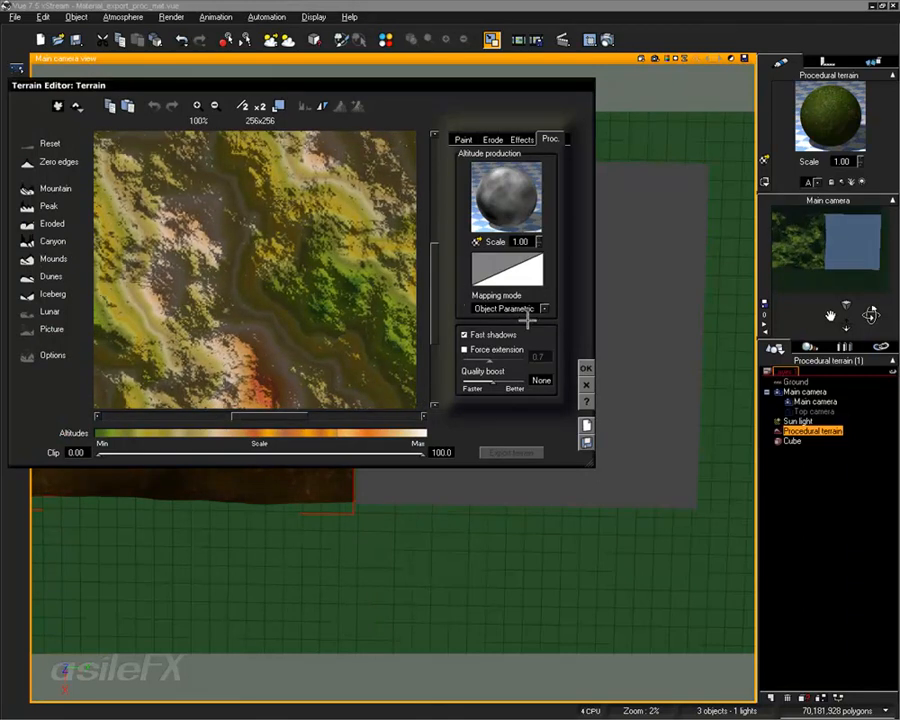
right_click(501, 186)
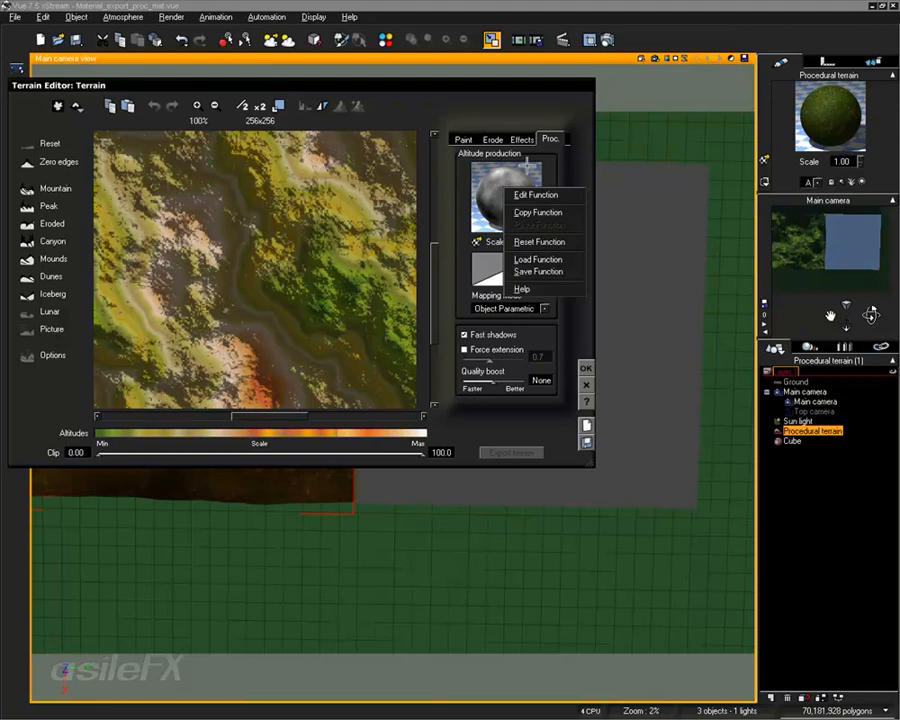
left_click(535, 212)
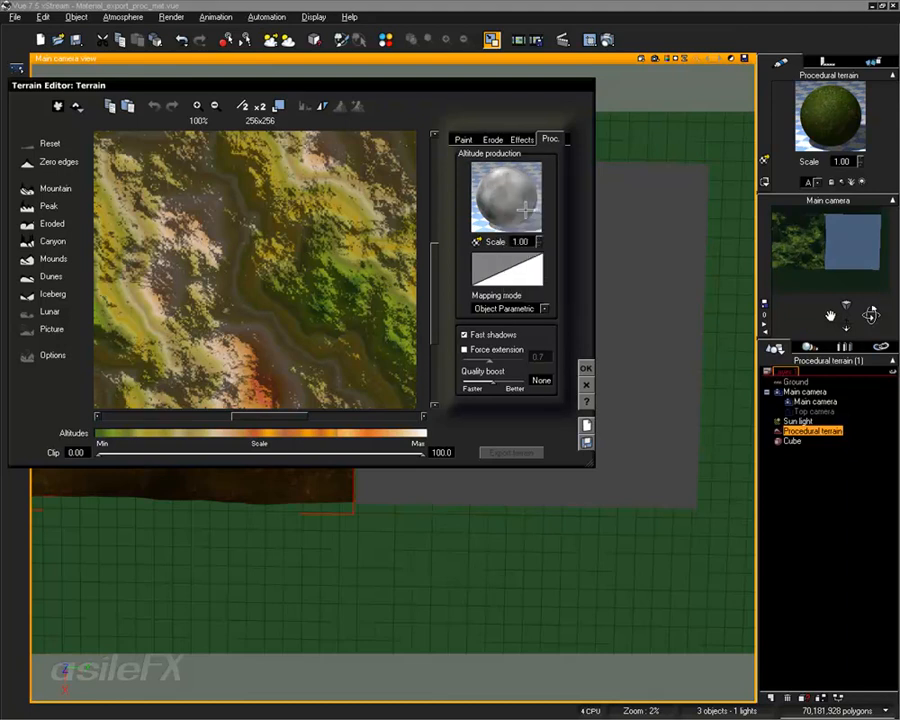
left_click(585, 369)
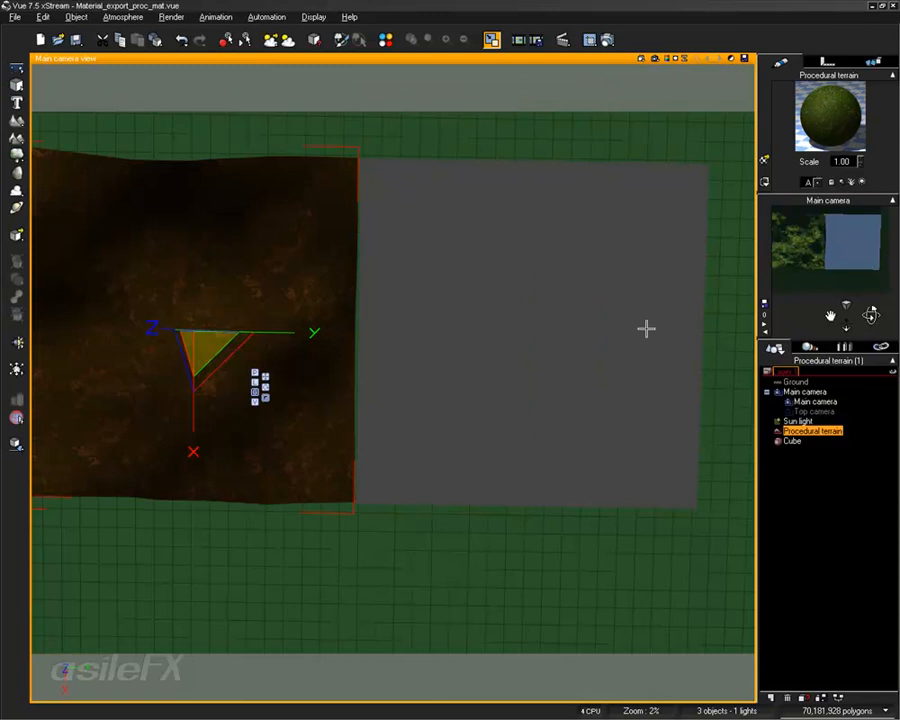
Open the cube's material in the Advanced Material Editor and rename it "cube"
left_click(793, 440)
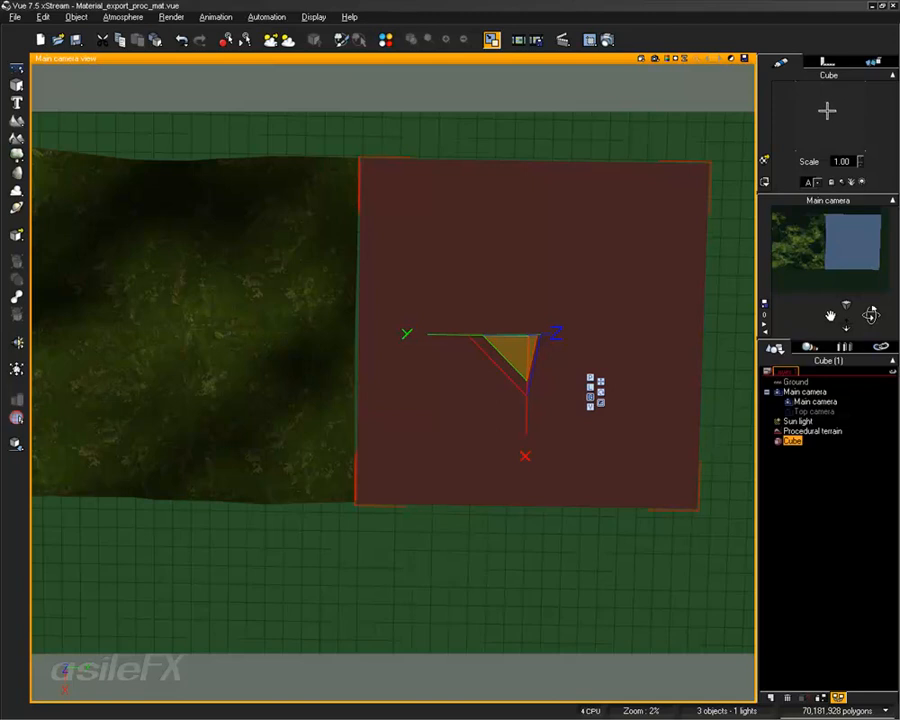
double_click(826, 110)
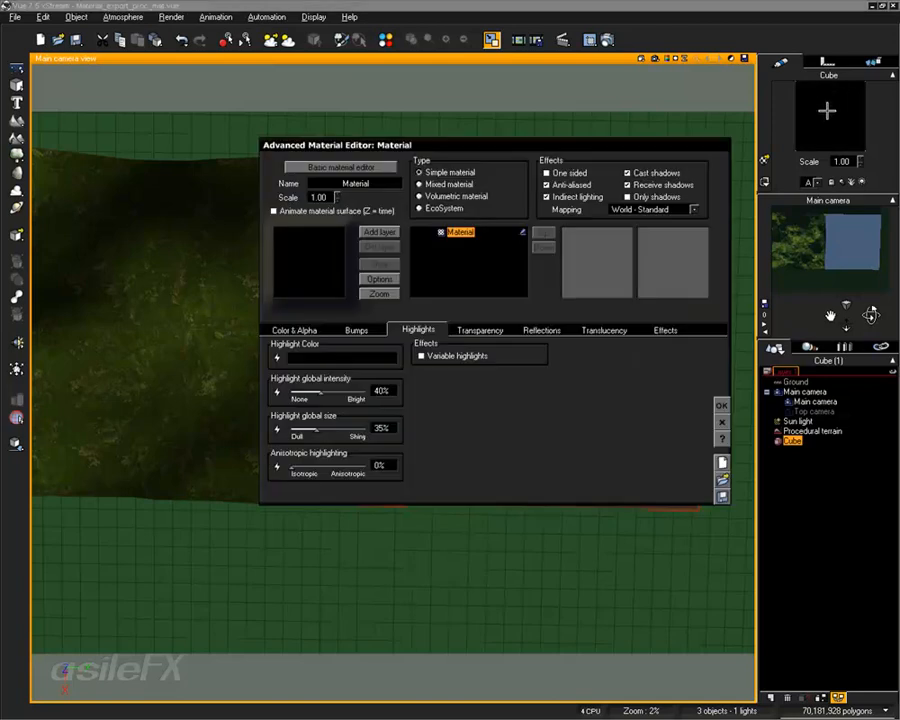
double_click(376, 183)
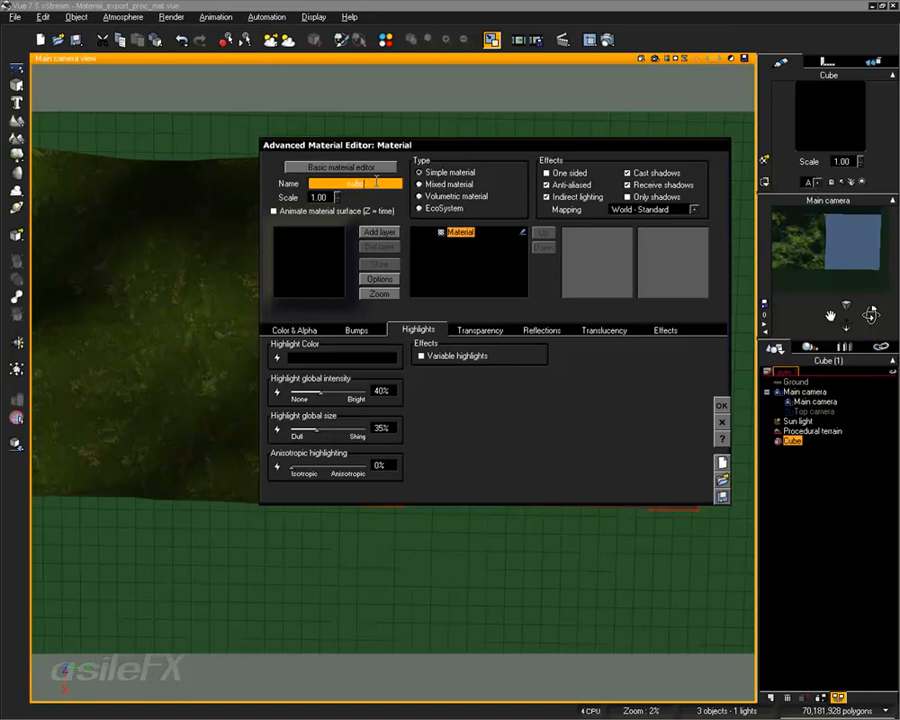
type("cube")
Paste the copied function into the cube material's color production, set its mapping to Object - Parametric, and accept the material
left_click(294, 329)
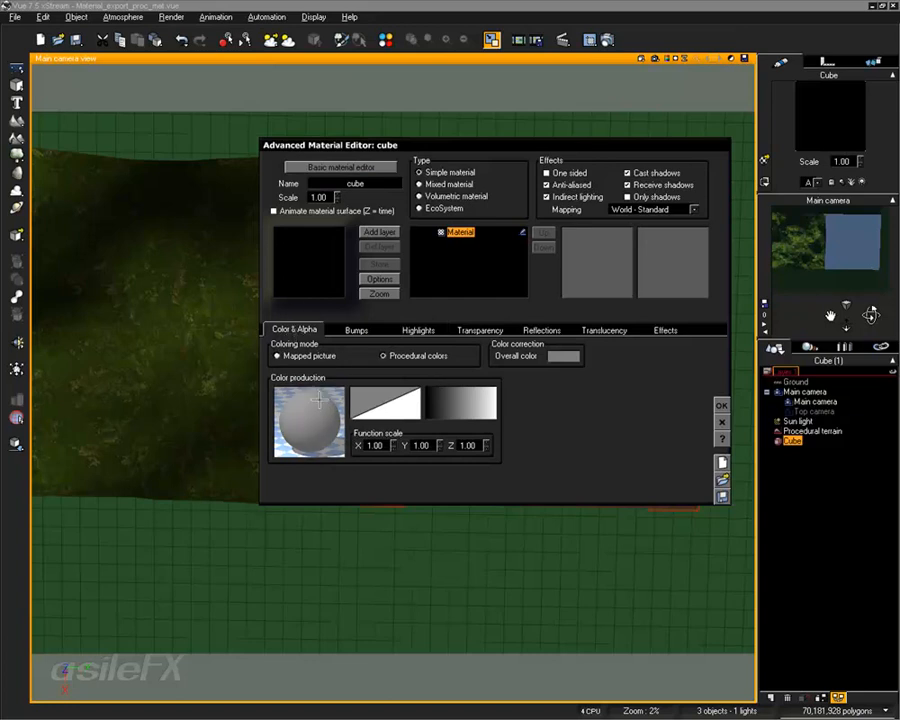
right_click(321, 401)
left_click(345, 429)
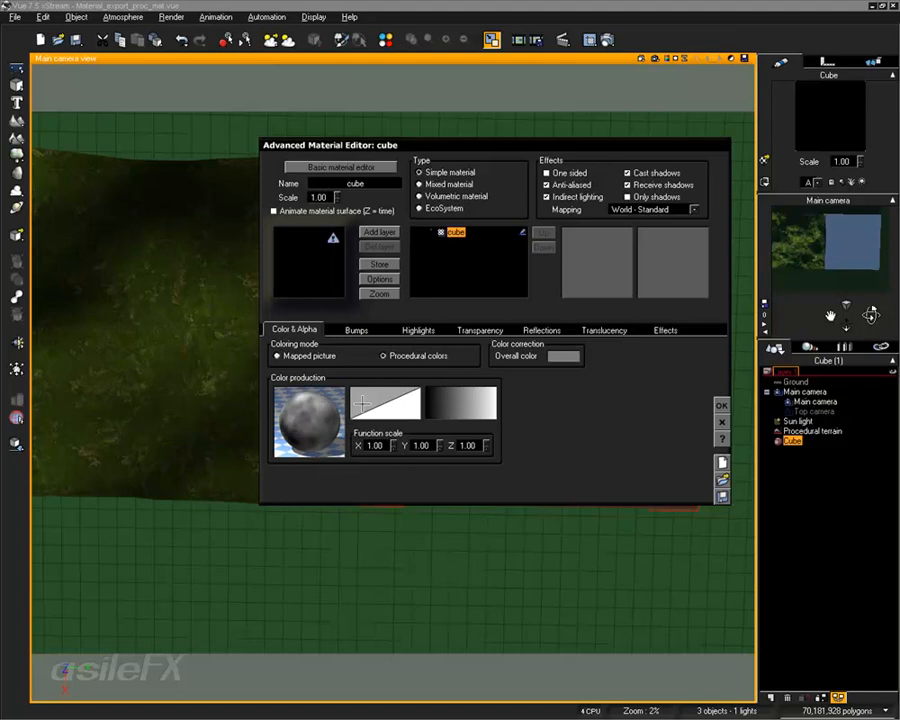
left_click(607, 209)
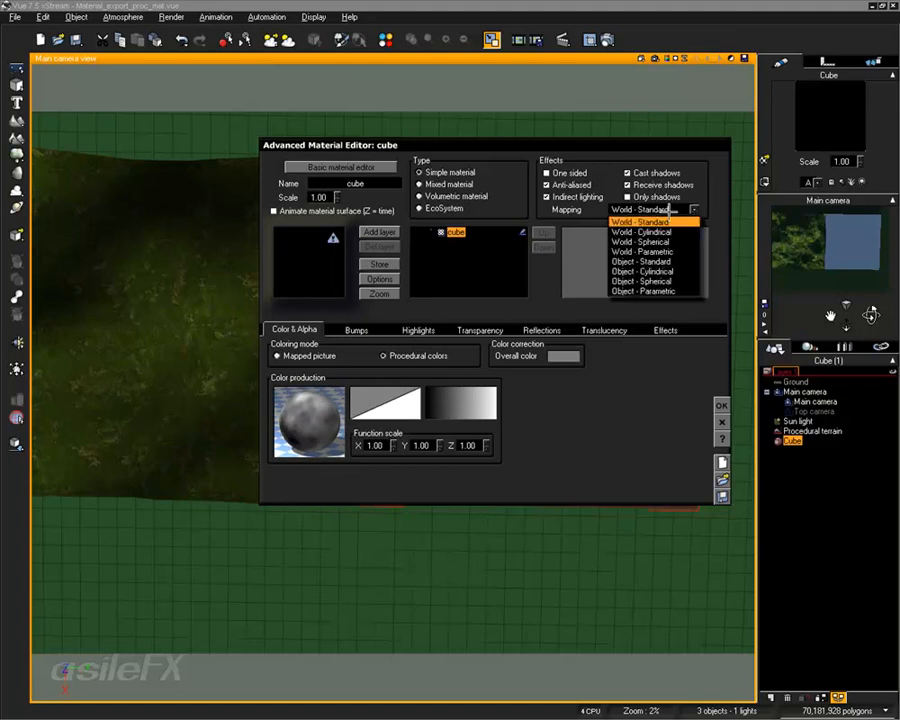
left_click(673, 290)
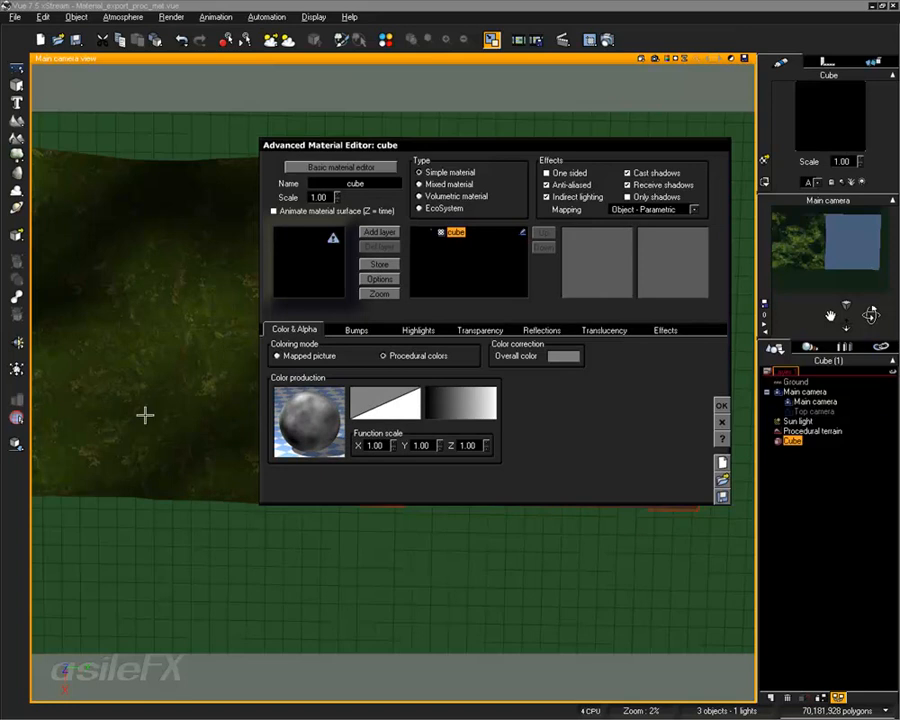
left_click(721, 404)
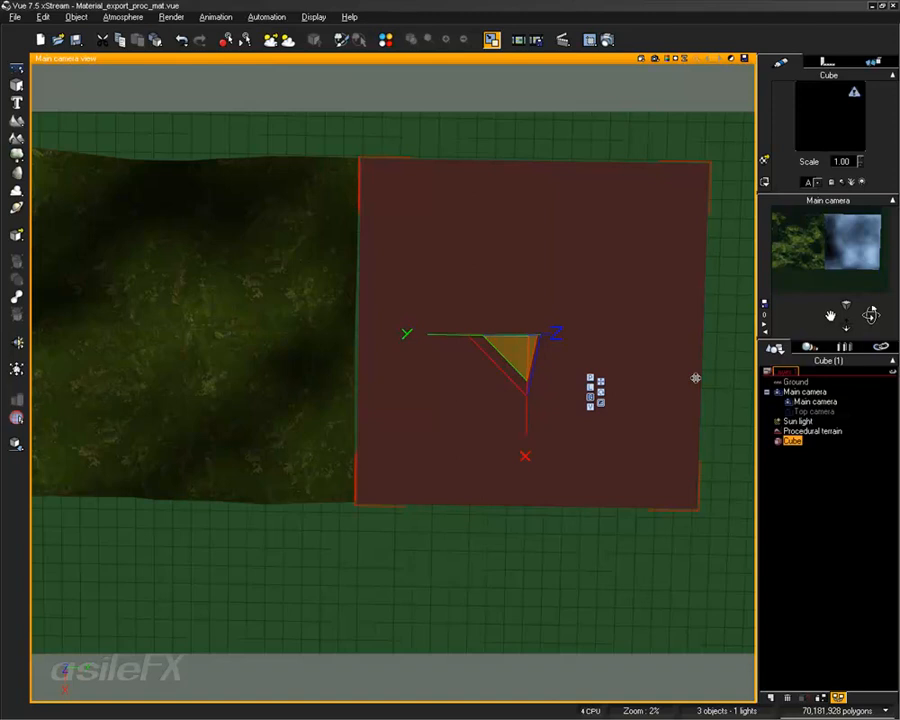
Open the procedural terrain's altitude function for editing and move the Simple Fractal node higher, away from the Altitude output
left_click(98, 273)
right_click(226, 252)
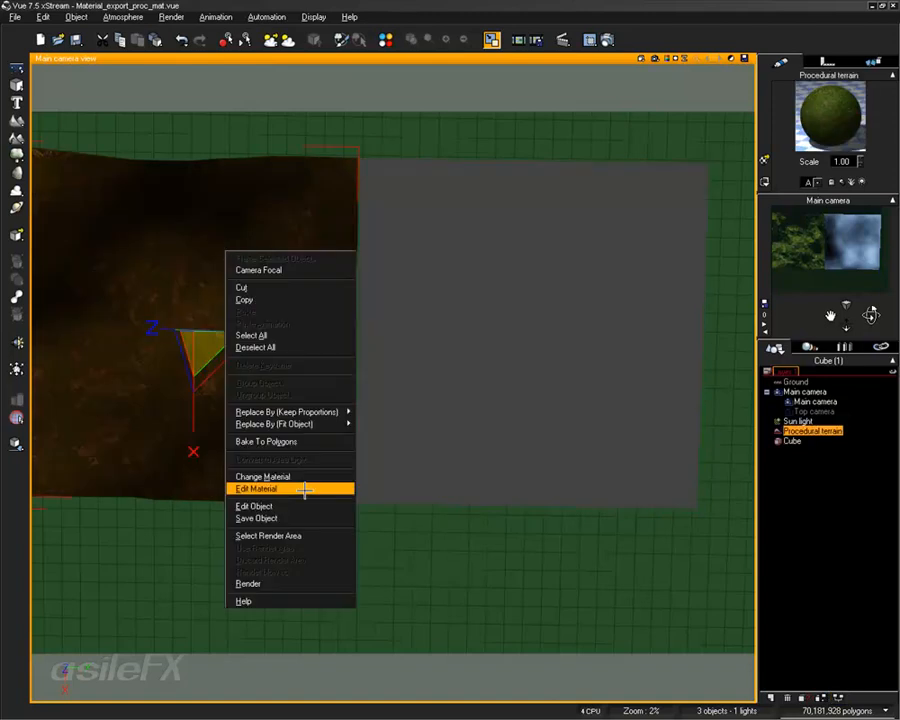
left_click(307, 507)
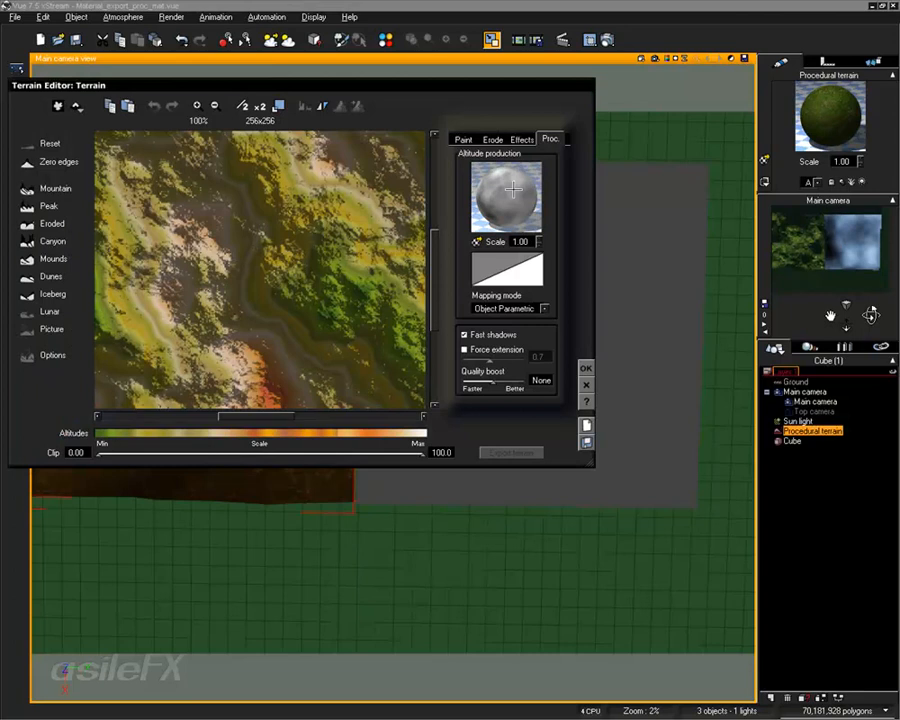
right_click(516, 188)
left_click(531, 193)
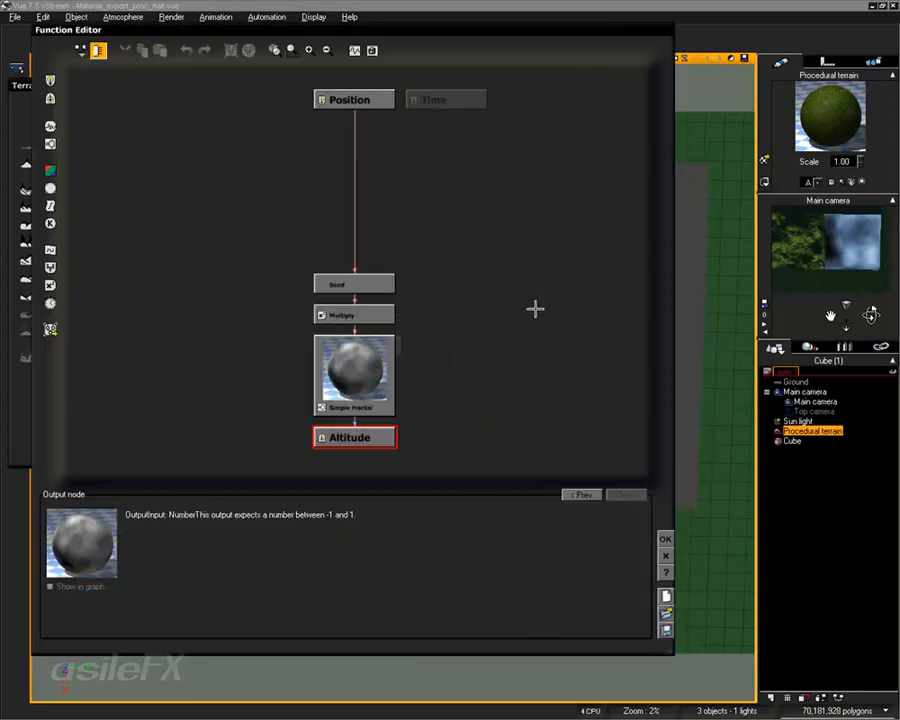
left_click_drag(363, 379, 360, 320)
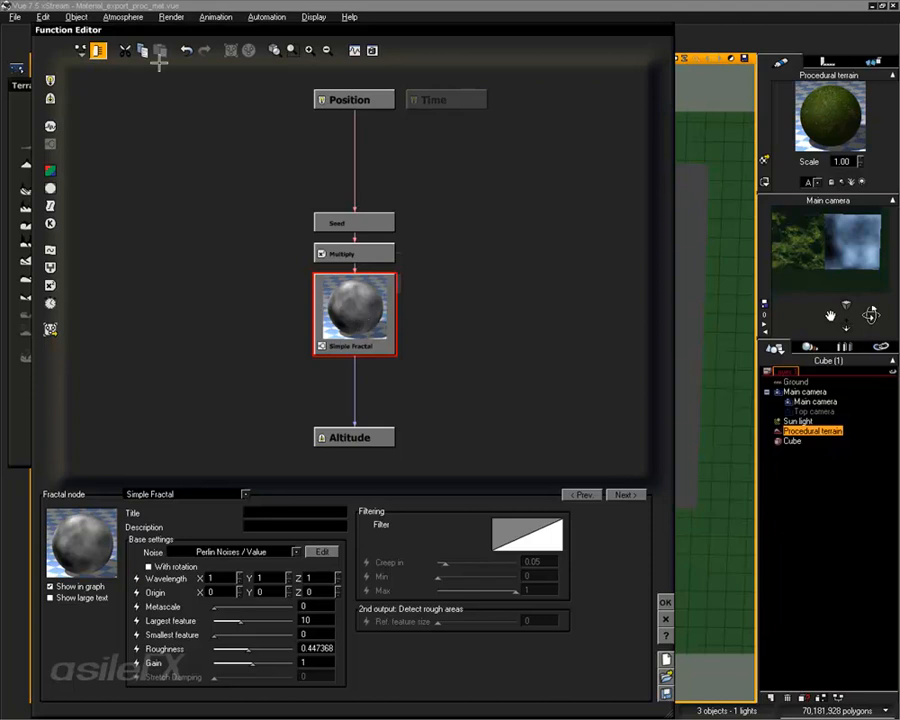
Set the function preview object to 2D Plane, then accept the function and the terrain
left_click(78, 47)
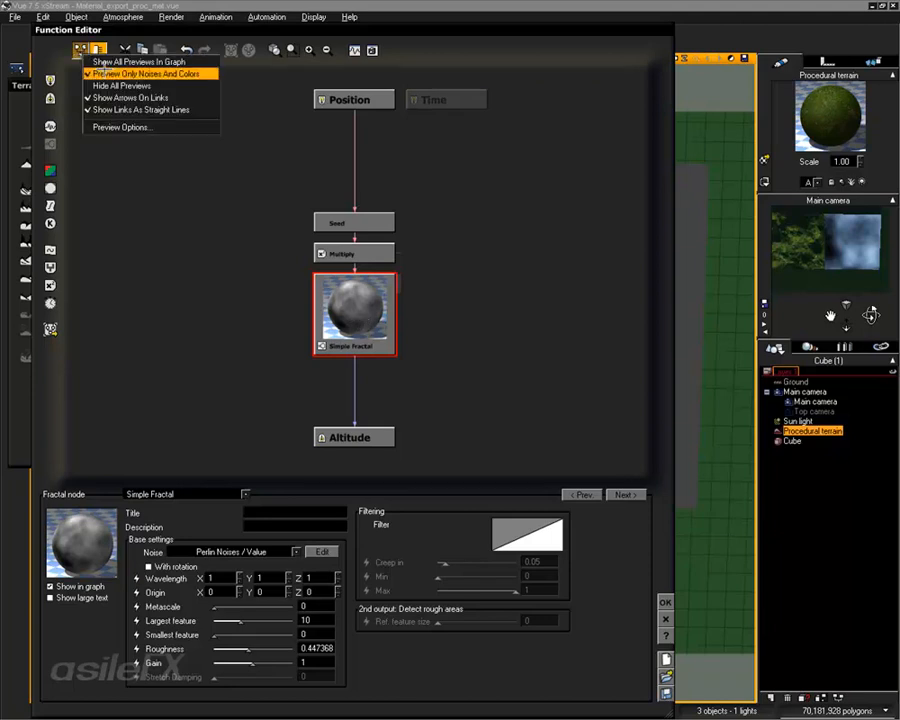
left_click(153, 127)
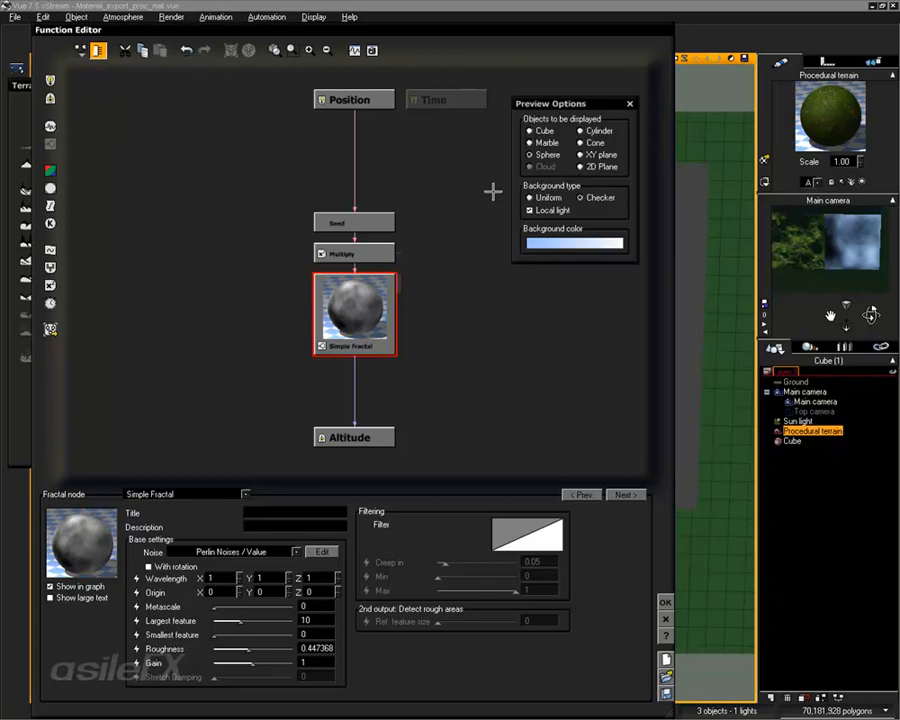
left_click(597, 166)
left_click(630, 103)
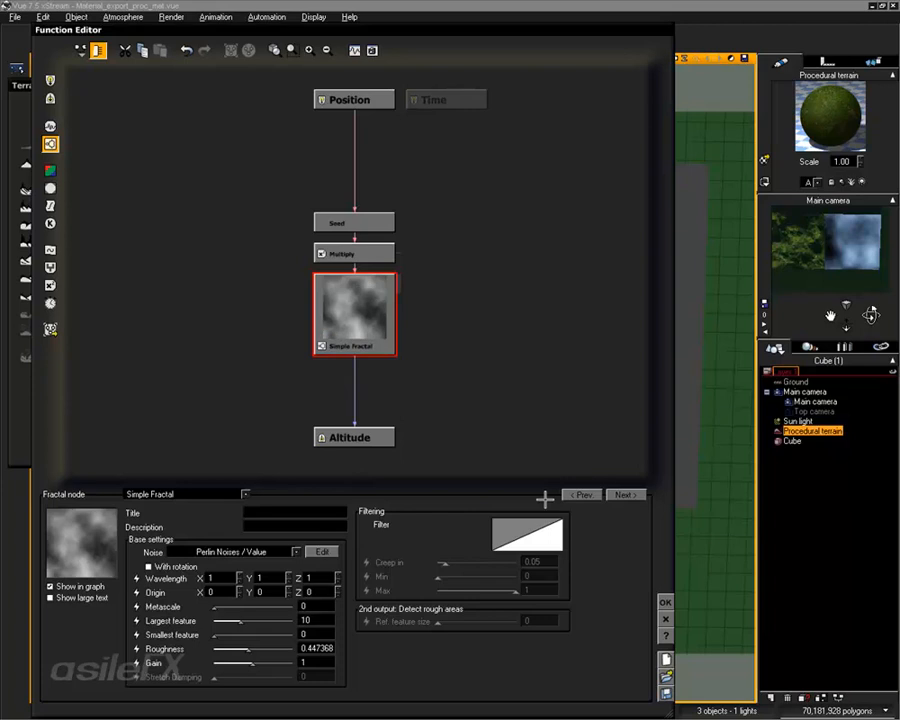
left_click(665, 602)
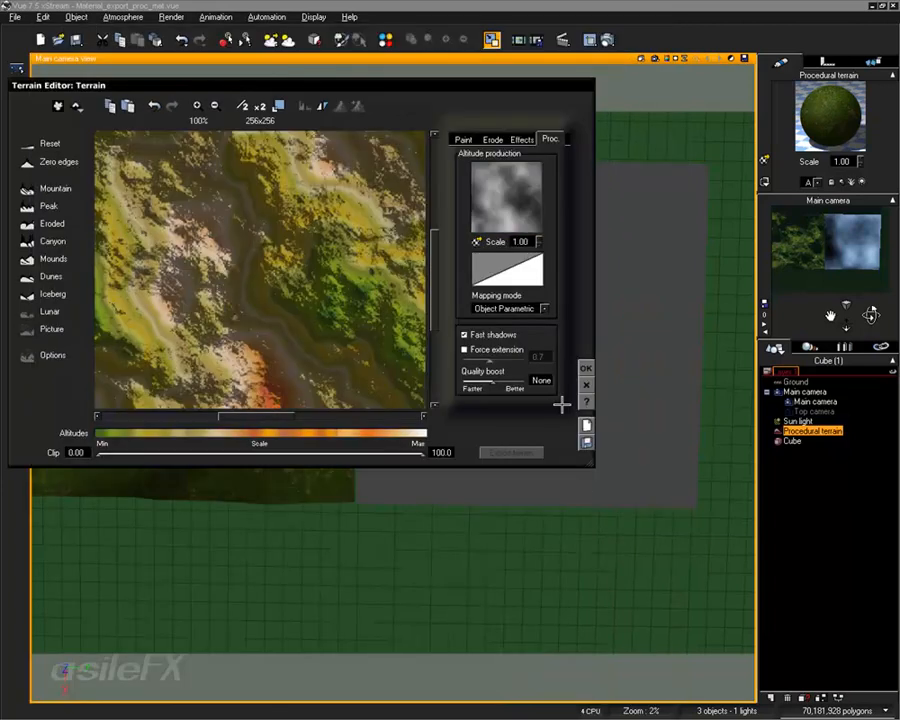
left_click(585, 368)
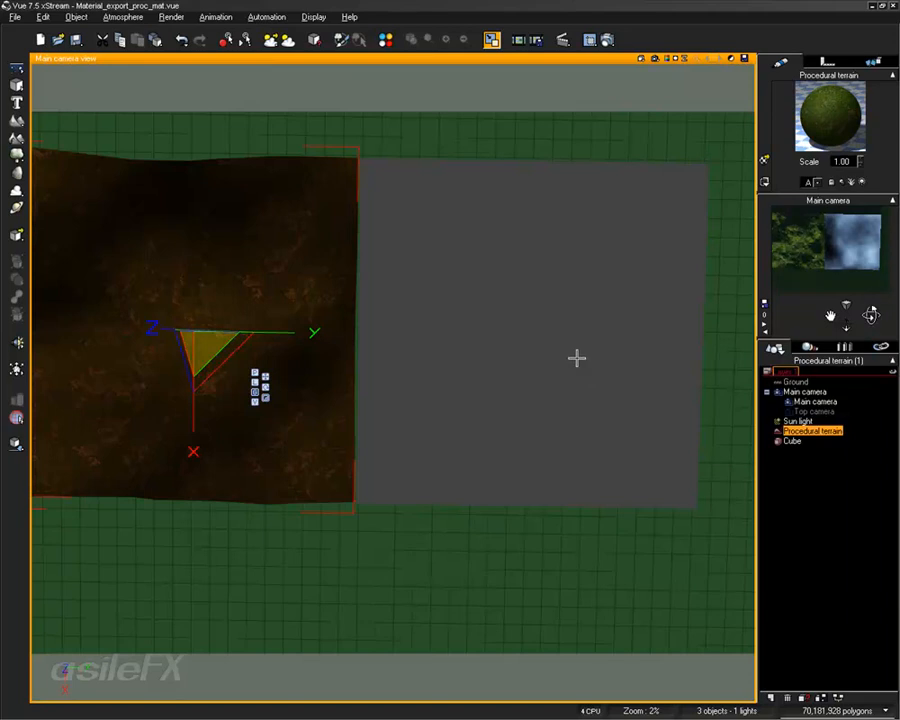
Open the cube material's color production function in the Function Editor
left_click_drag(871, 315, 871, 252)
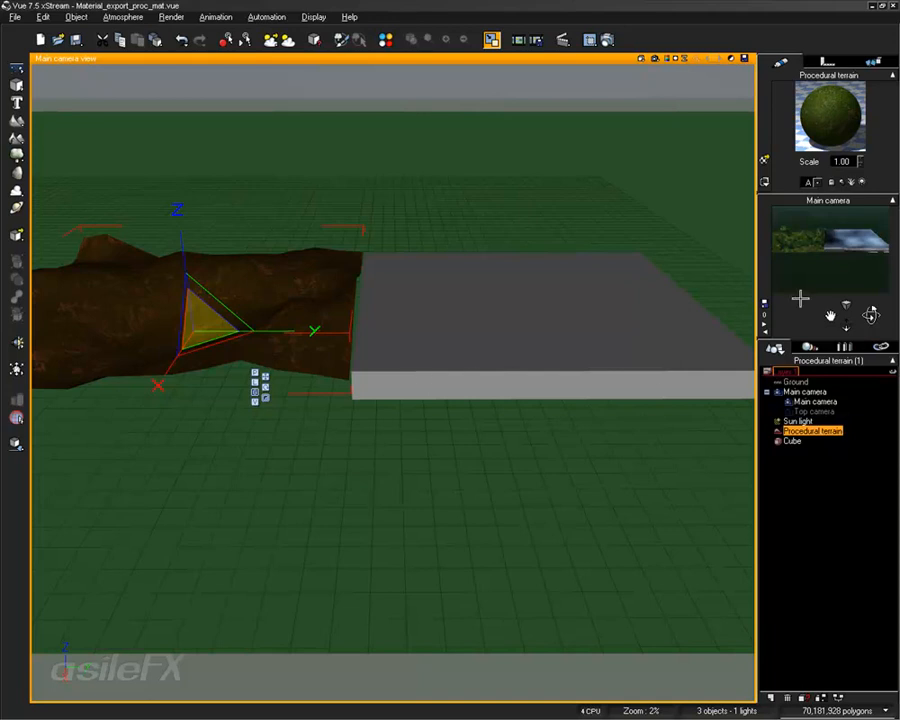
left_click_drag(871, 314, 871, 340)
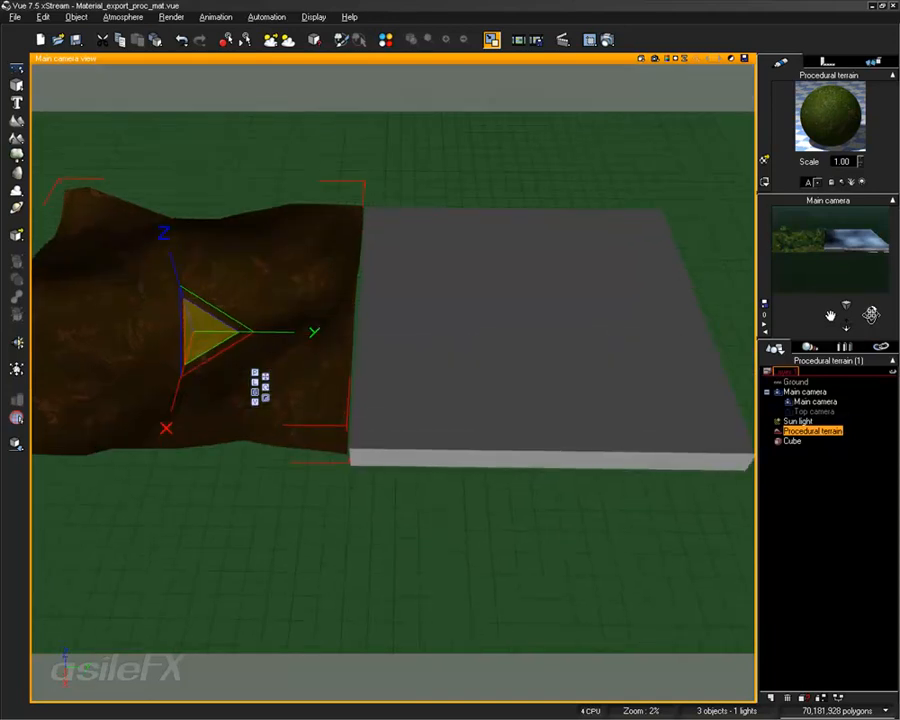
right_click(818, 291)
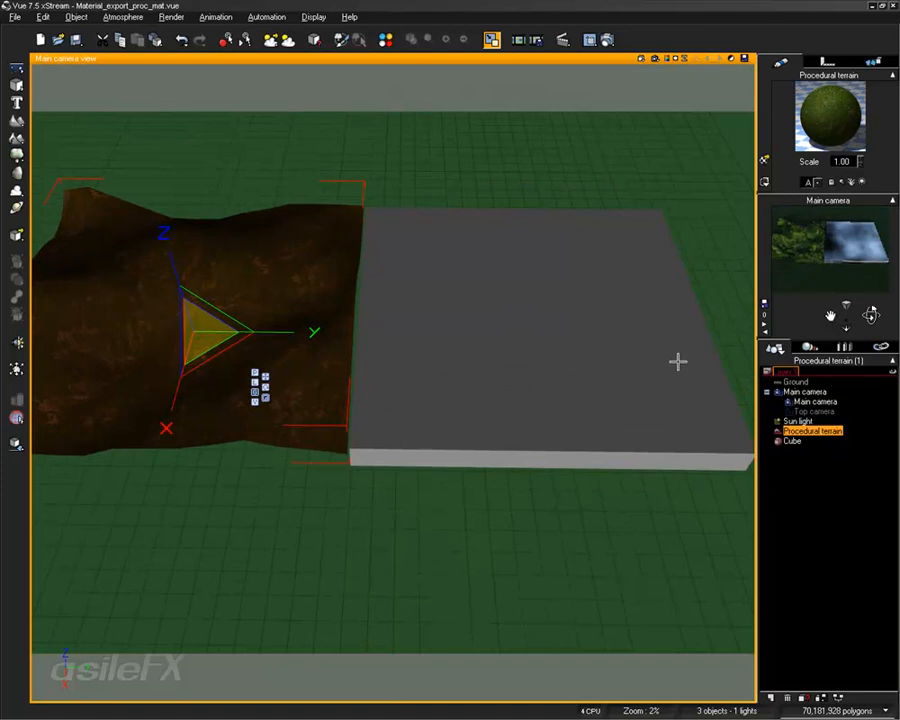
left_click(791, 441)
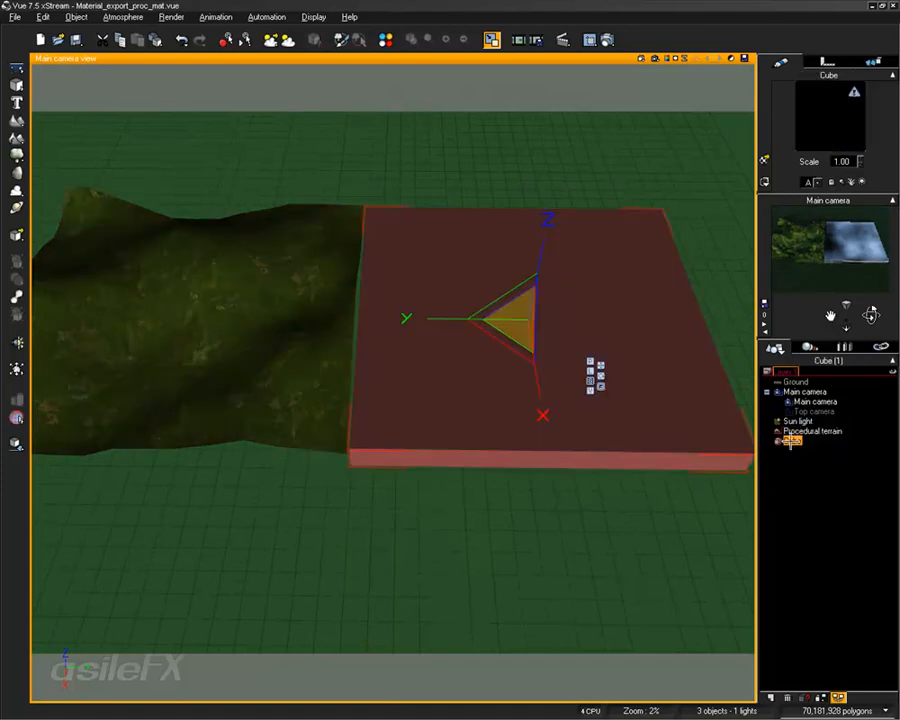
right_click(825, 118)
left_click(758, 125)
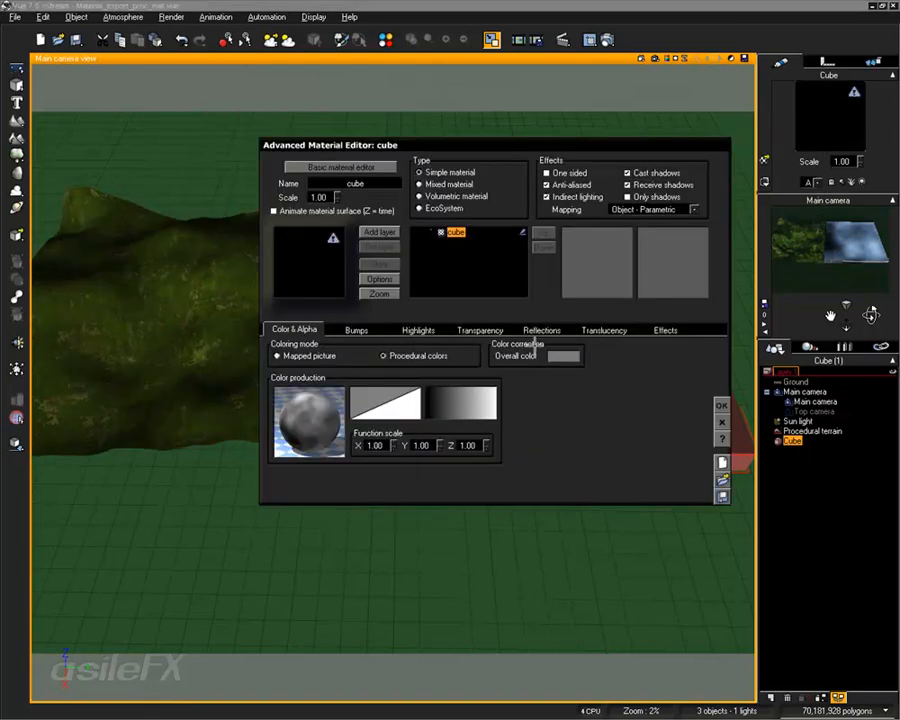
right_click(315, 408)
left_click(555, 404)
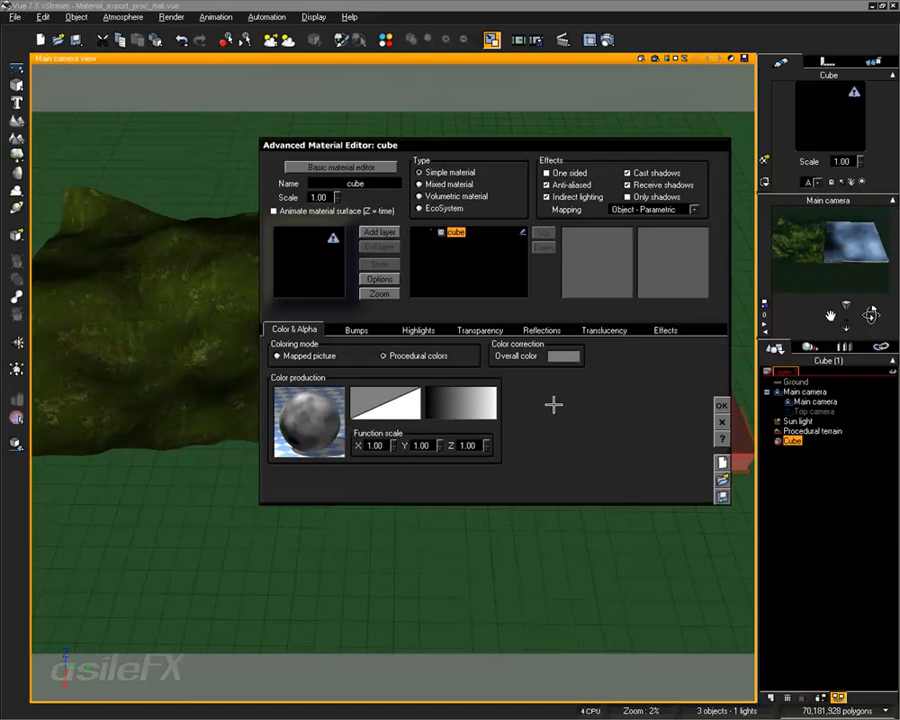
right_click(339, 404)
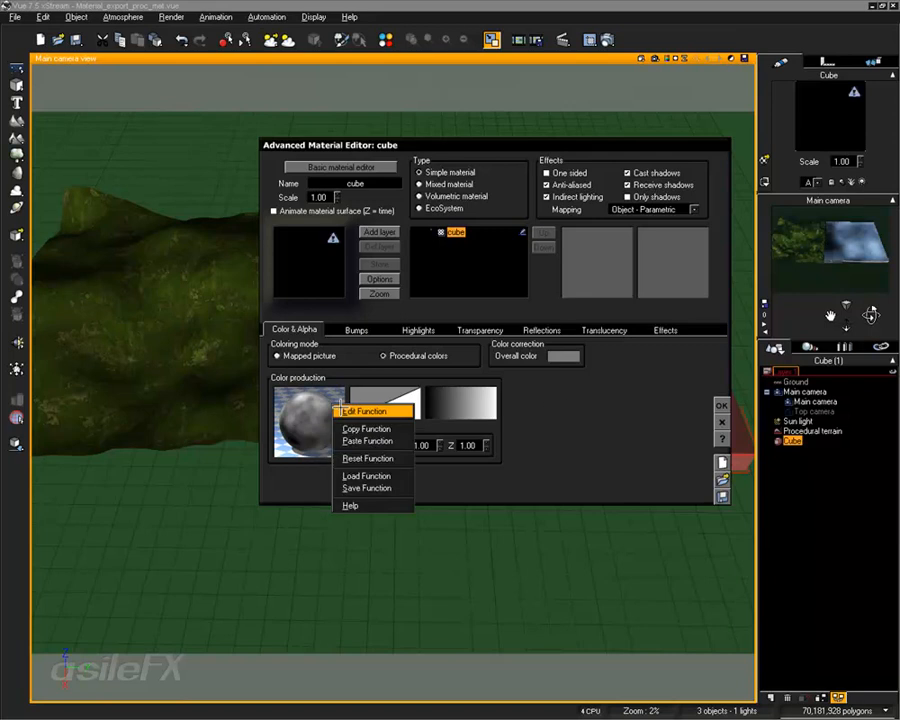
left_click(343, 410)
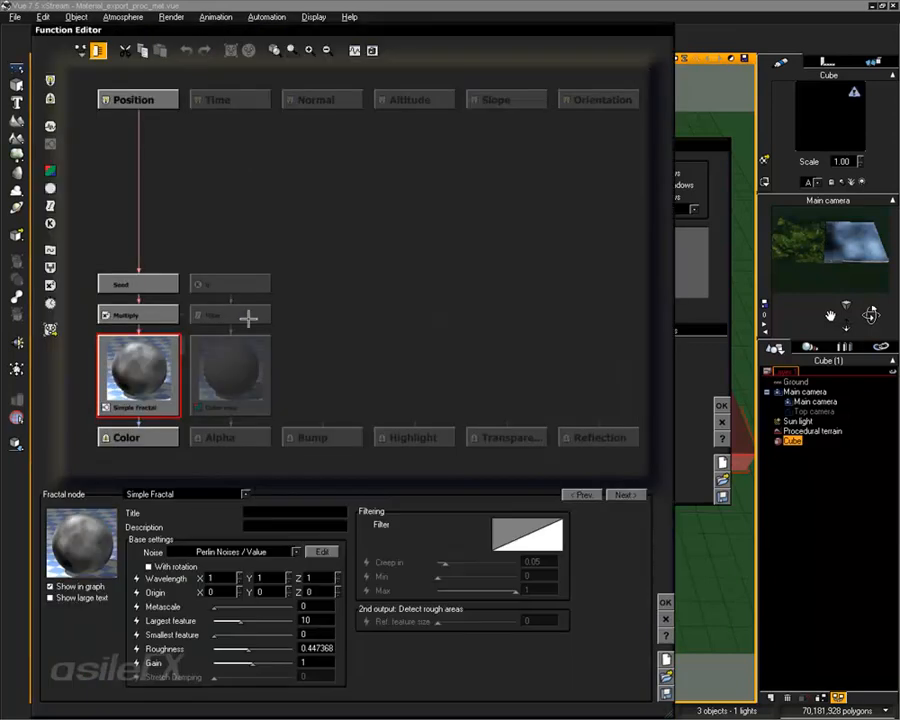
Add a Matrix Transformation vector operation math node next to the link between Position and Seed
right_click_drag(400, 301, 409, 300)
left_click(334, 218)
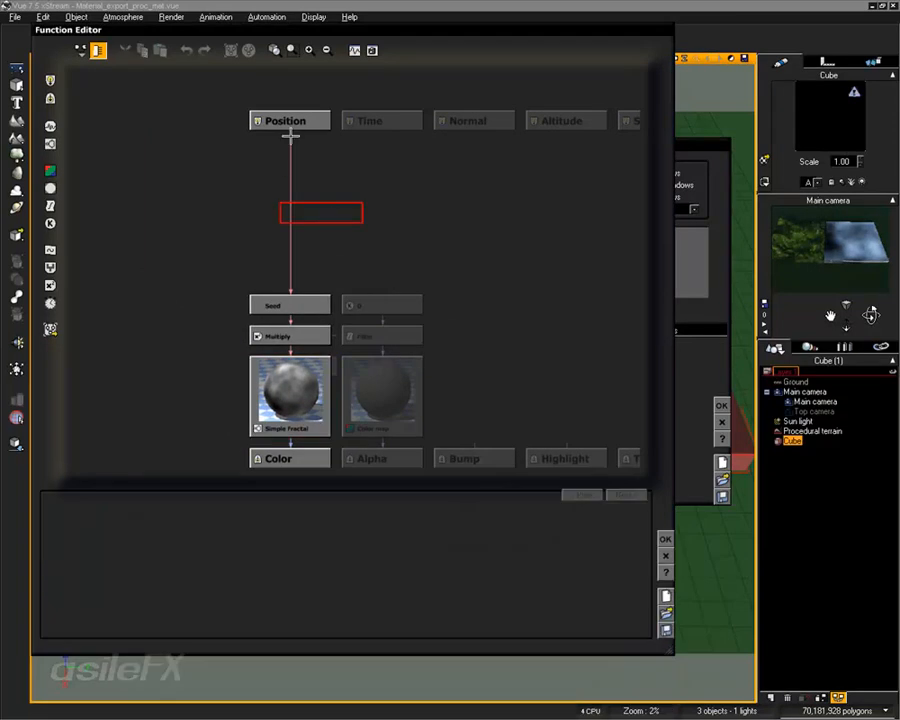
left_click(340, 210)
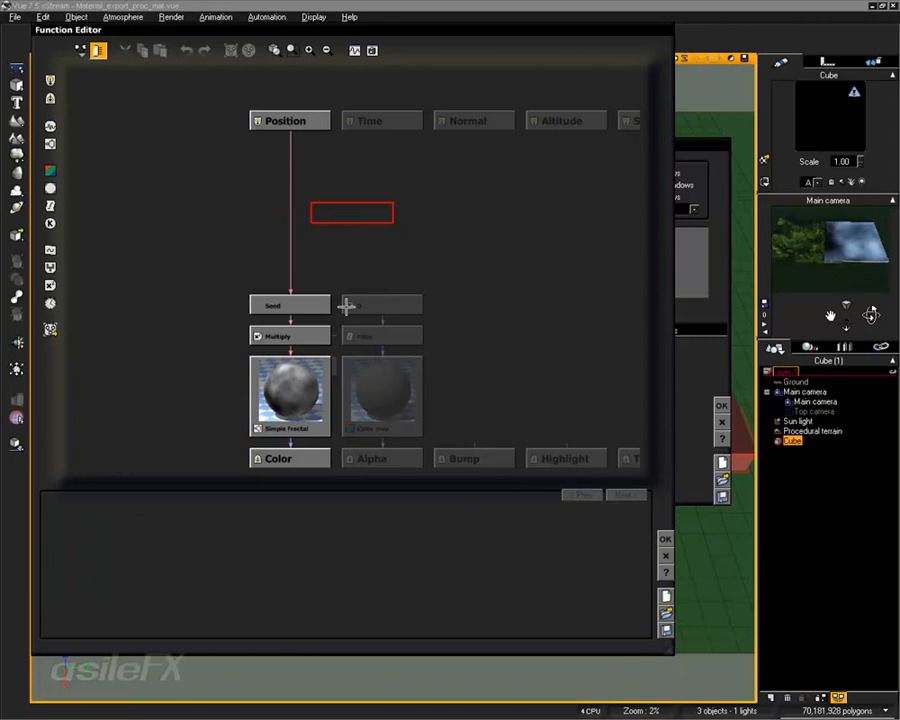
right_click(337, 224)
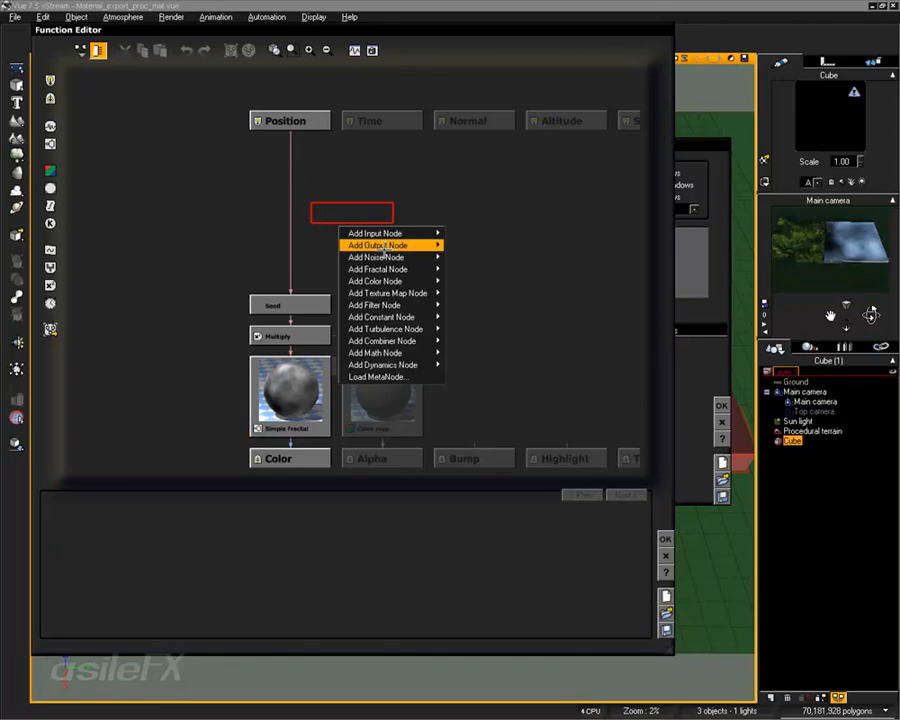
mouse_move(378, 353)
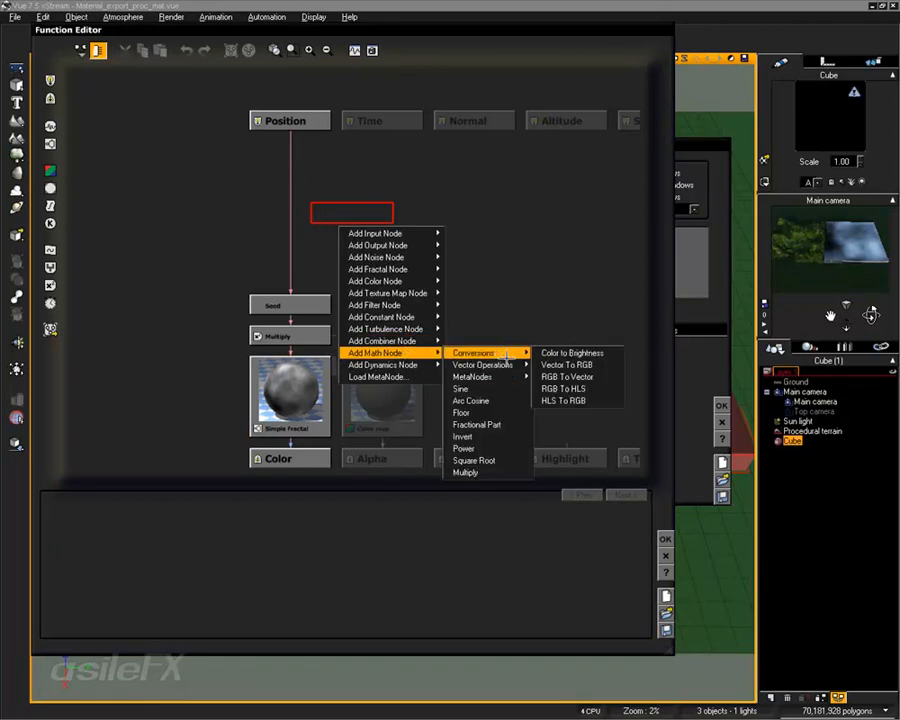
mouse_move(508, 362)
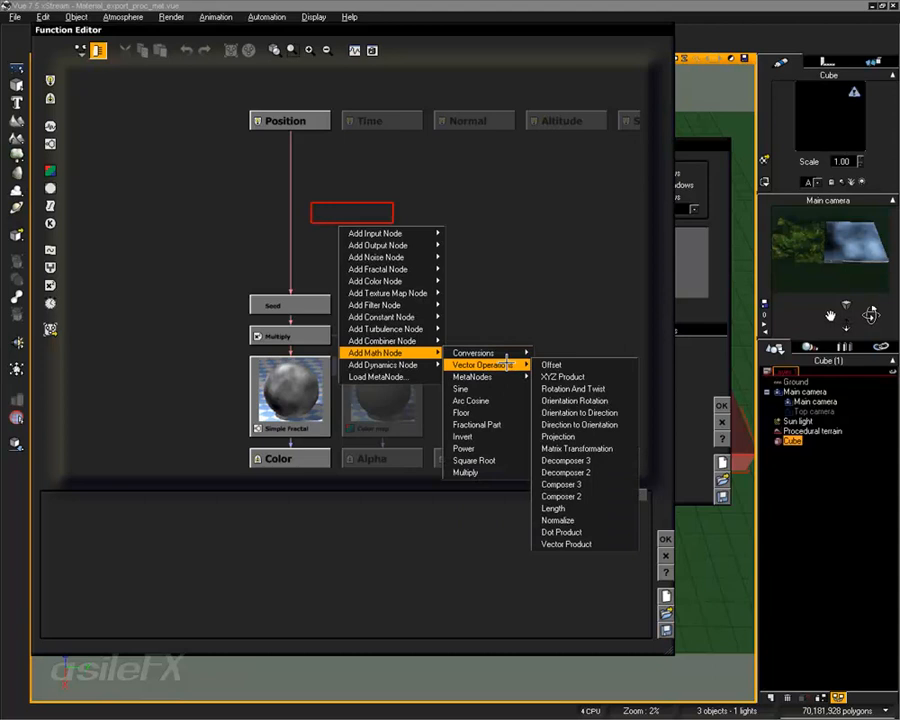
left_click(600, 447)
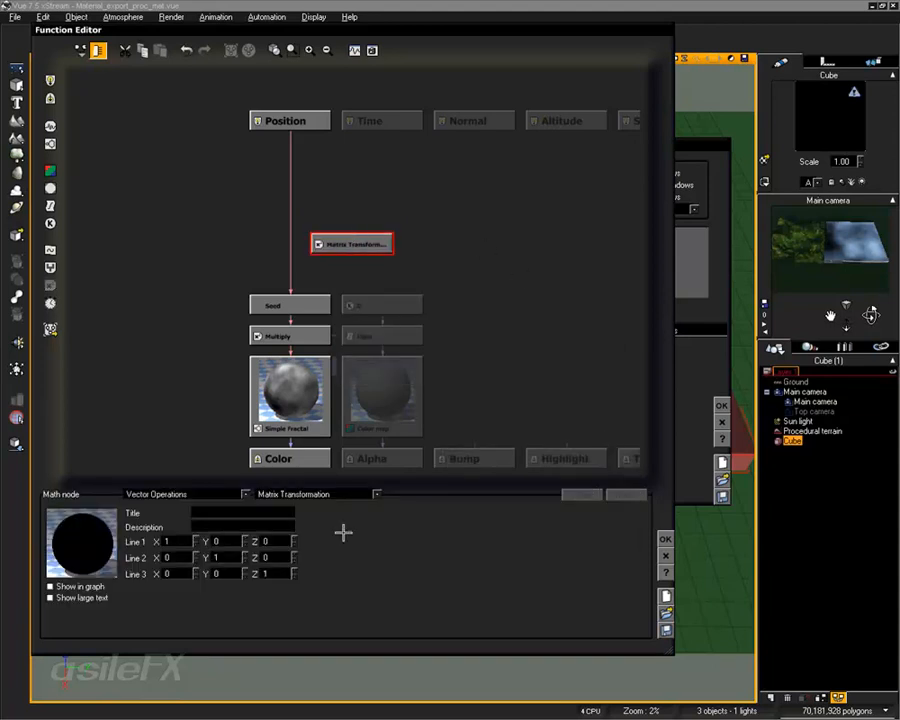
Set the matrix's Line 3 Z to 0 and insert the Matrix Transformation node between Position and Seed
left_click(274, 574)
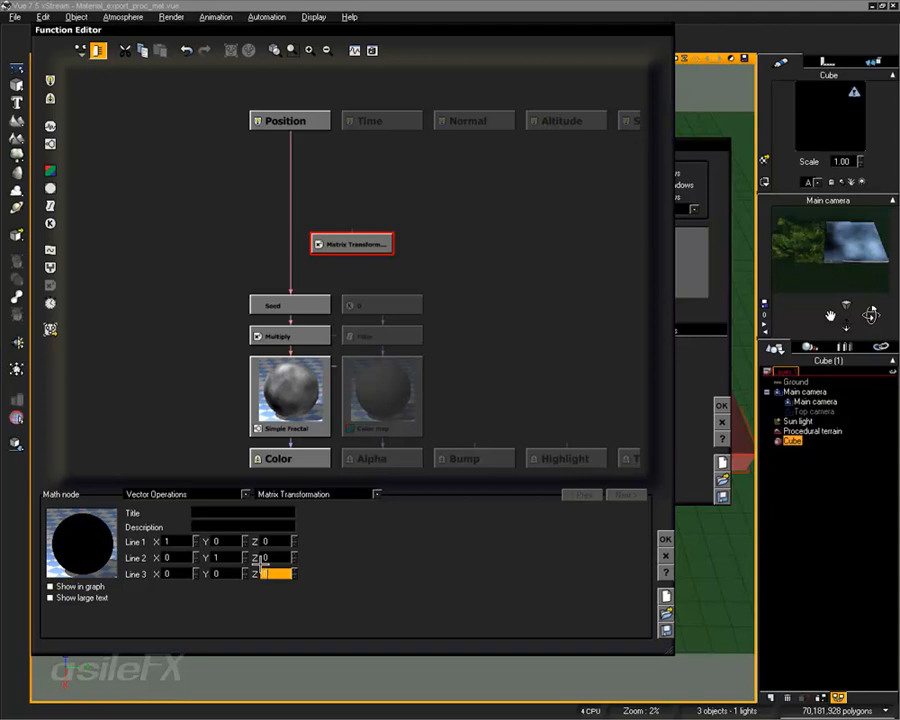
left_click(375, 198)
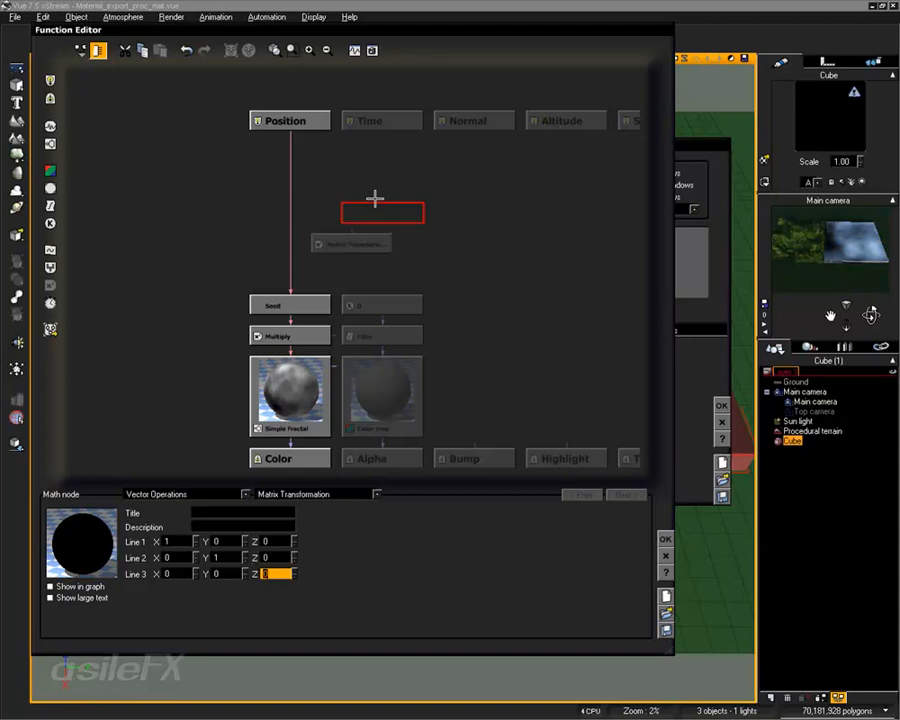
mouse_move(290, 131)
left_mouse_down()
mouse_move(320, 194)
mouse_move(352, 226)
mouse_move(288, 131)
left_mouse_up()
left_click_drag(350, 242, 290, 212)
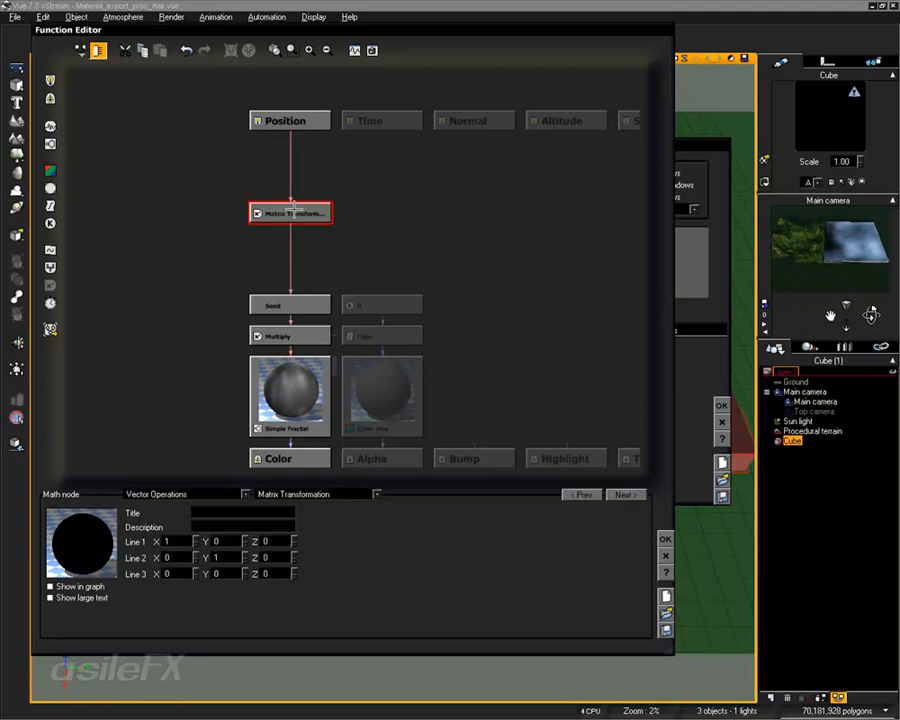
Examine the settings of the Seed, Multiply and Matrix Transformation nodes
left_click(302, 304)
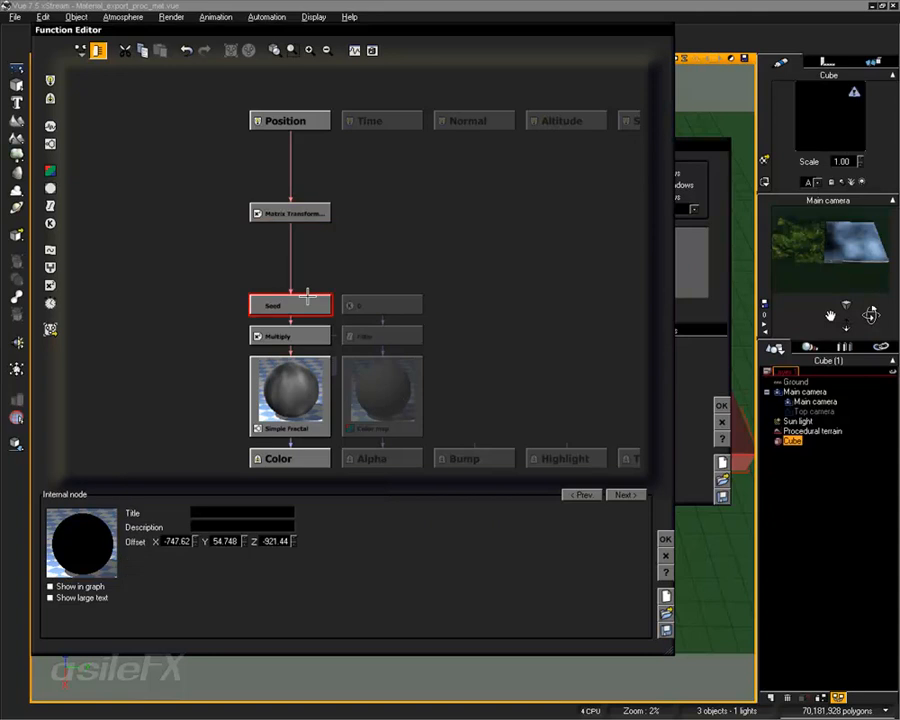
left_click(368, 269)
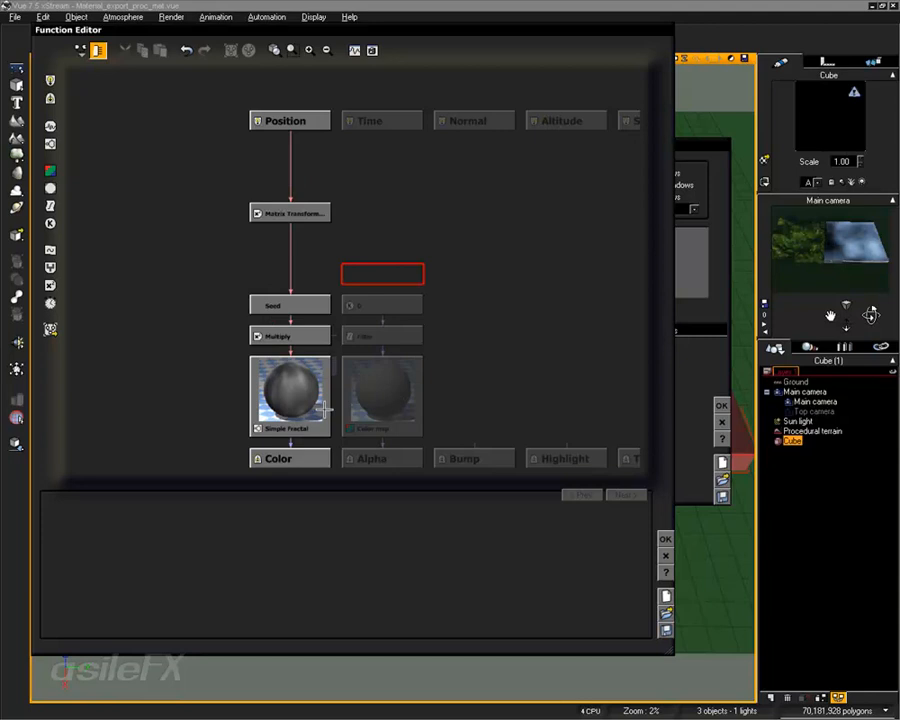
left_click(288, 337)
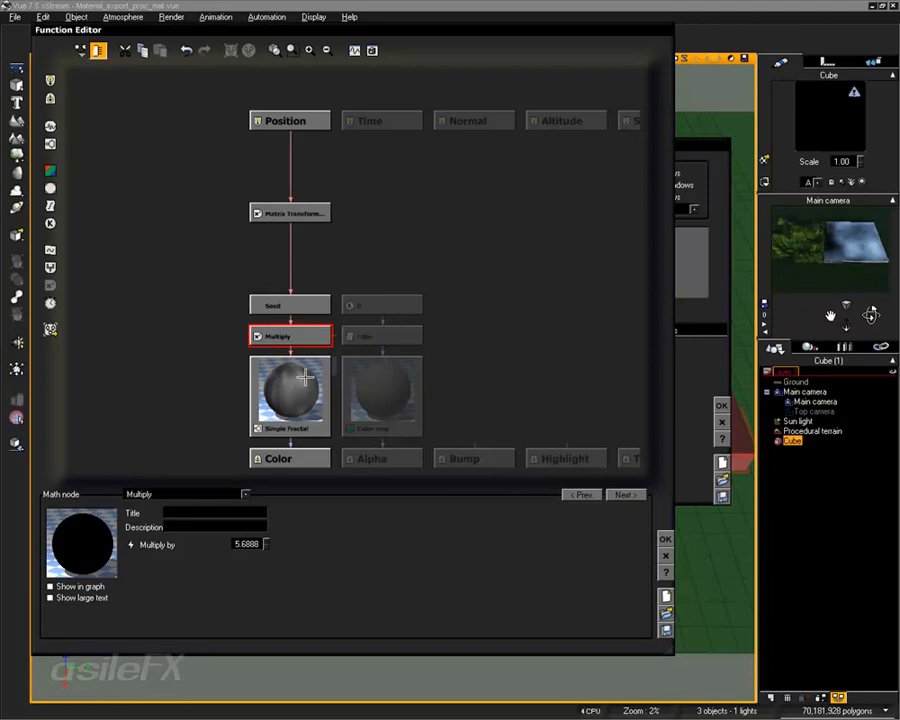
left_click(290, 305)
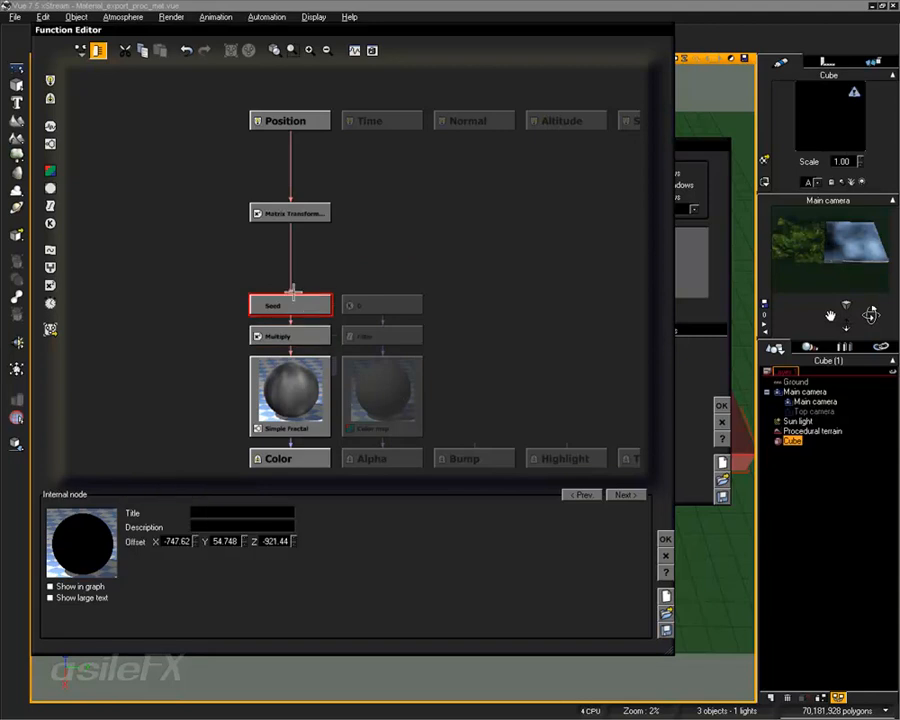
left_click(368, 252)
left_click(322, 214)
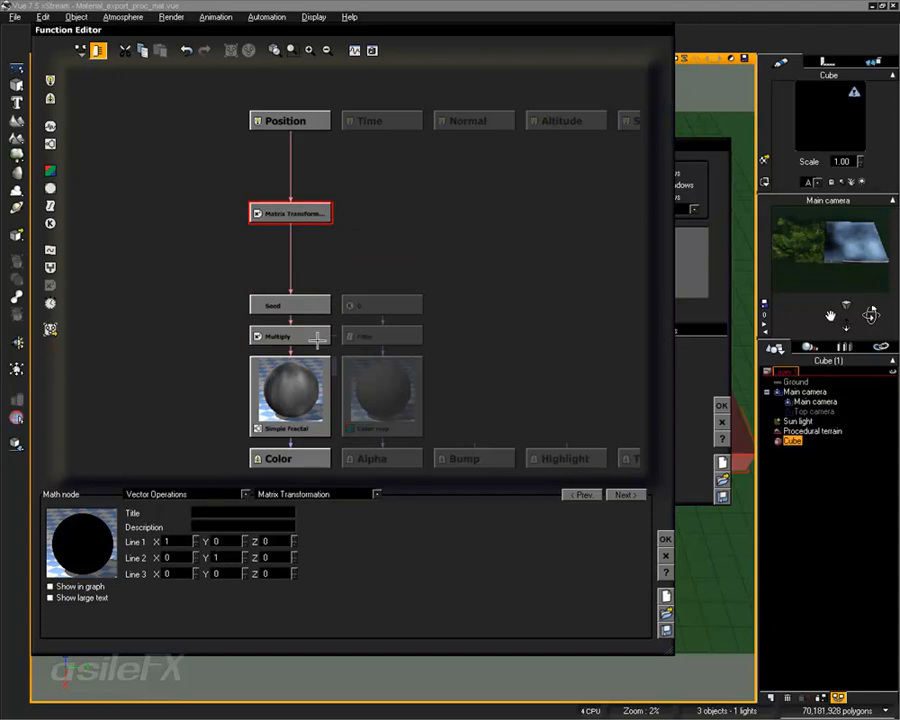
Move the Seed and Multiply nodes up directly beneath the Matrix Transformation node
left_click_drag(320, 341, 319, 270)
left_click(310, 215)
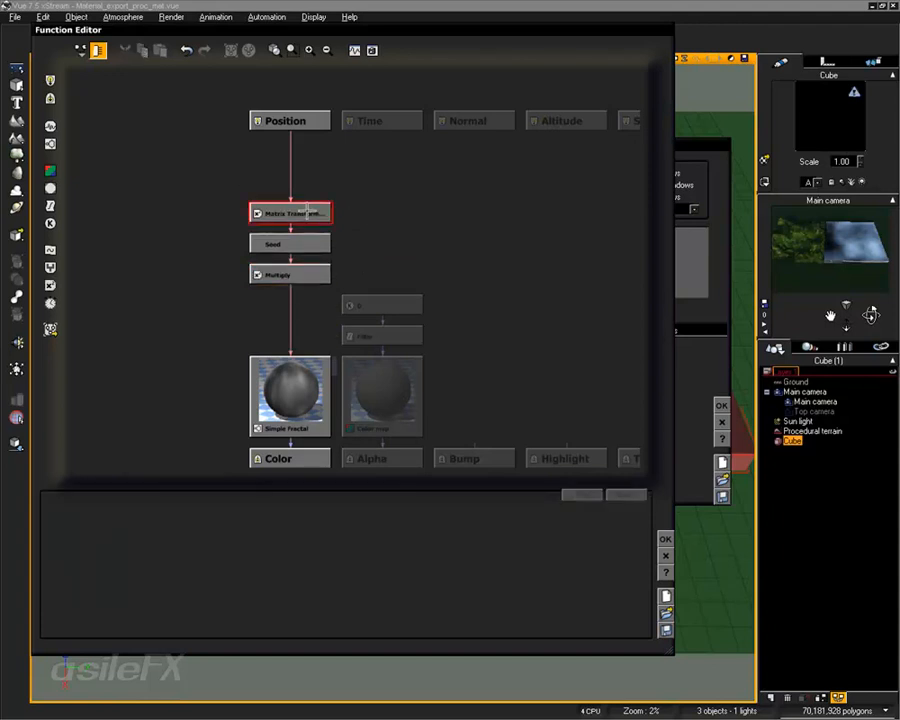
left_click(304, 272)
left_click(298, 244)
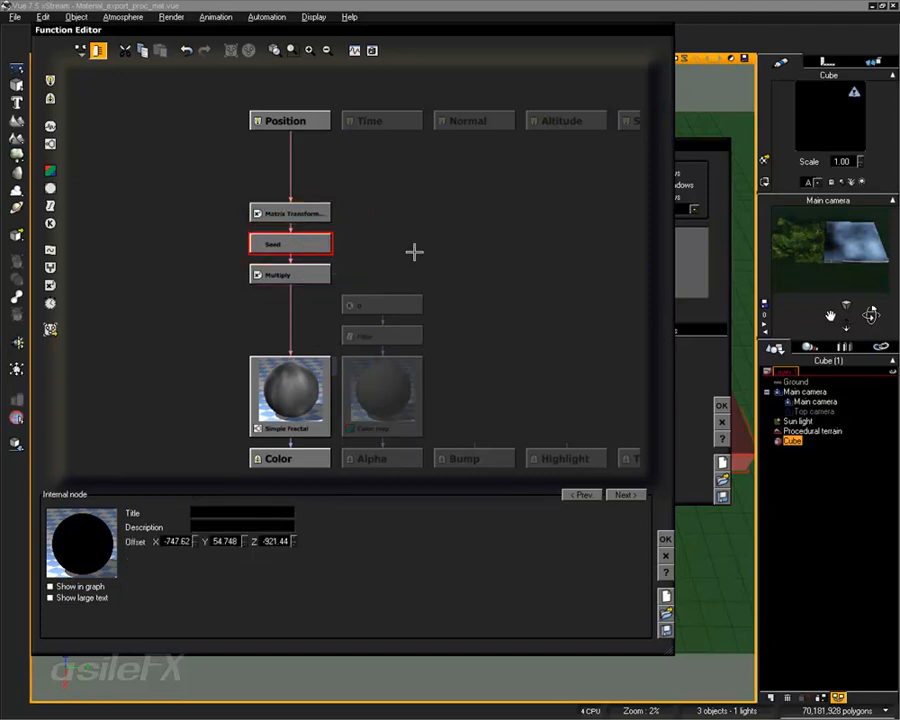
Detach the Matrix Transformation node from the chain and connect Position directly to Seed
left_click(414, 240)
left_click_drag(300, 209, 175, 255)
left_click(225, 257)
key("Delete")
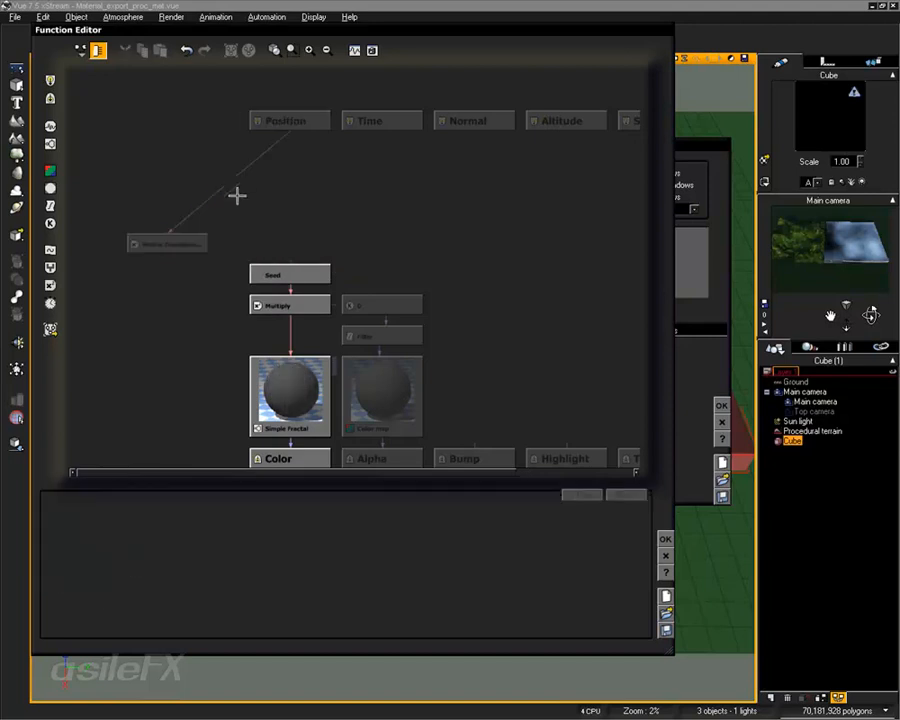
left_click_drag(292, 302, 291, 132)
left_click(292, 199)
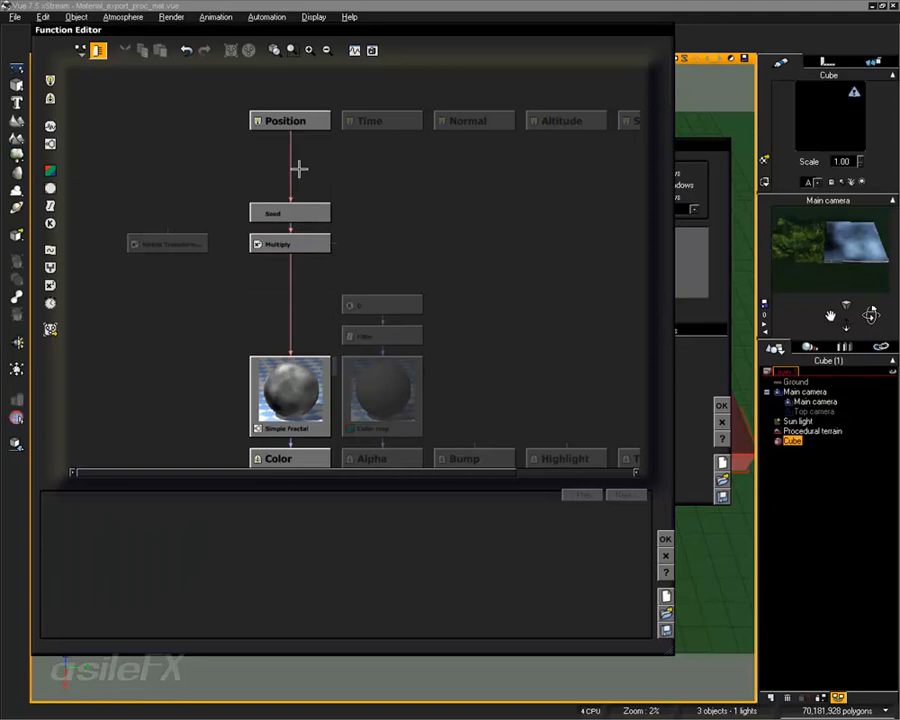
left_click(290, 241)
Insert the Matrix Transformation node between Multiply and Simple Fractal
left_click_drag(196, 242, 262, 298)
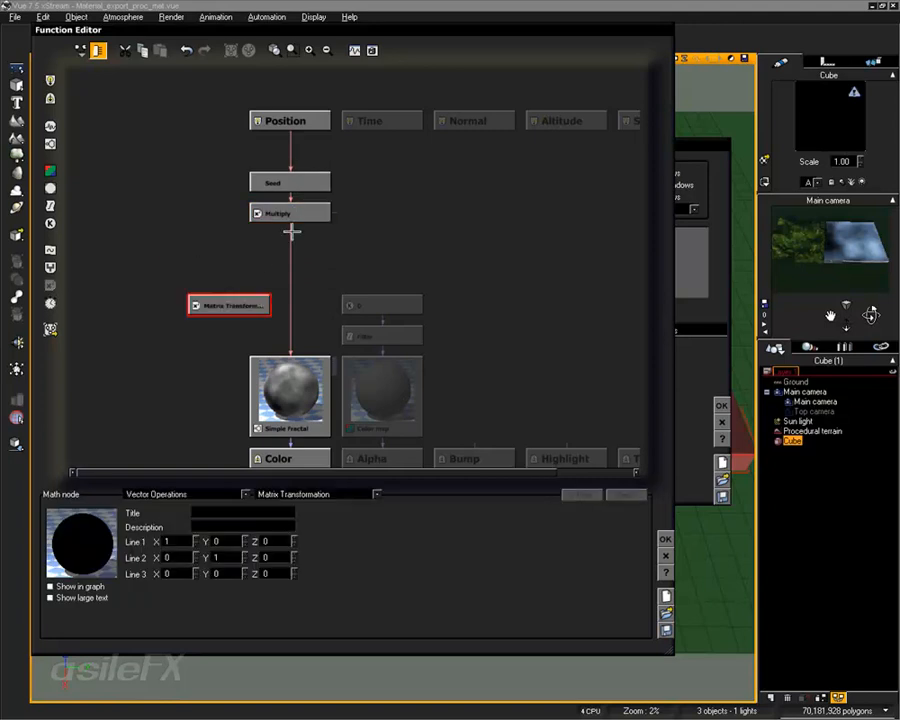
mouse_move(290, 230)
left_mouse_down()
mouse_move(229, 296)
mouse_move(290, 212)
left_mouse_up()
left_click_drag(239, 302, 298, 302)
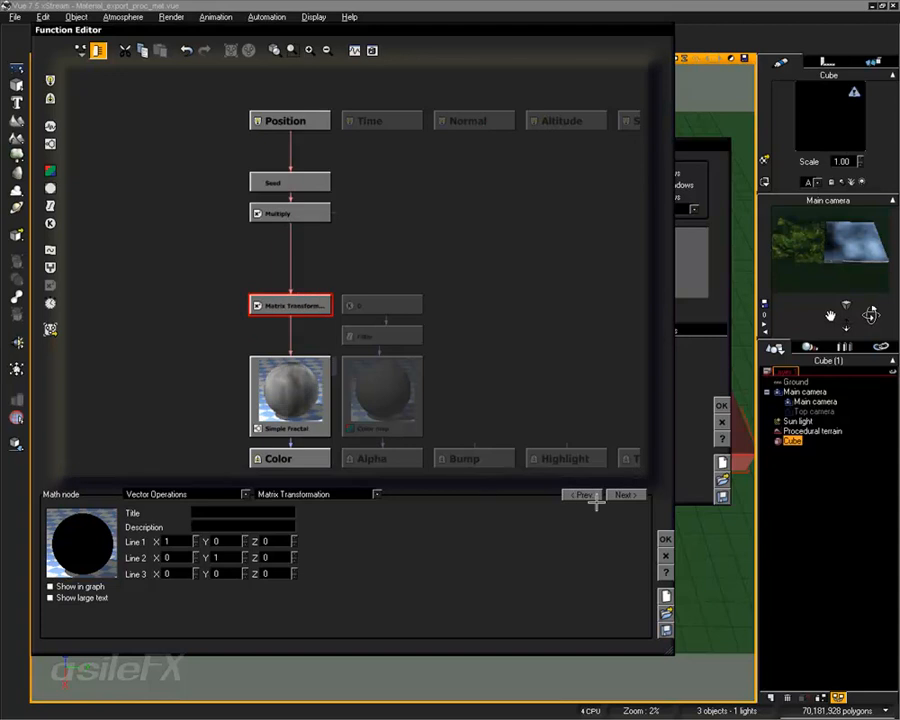
Accept the function and the cube material, and render the main camera view
left_click(665, 539)
left_click(720, 404)
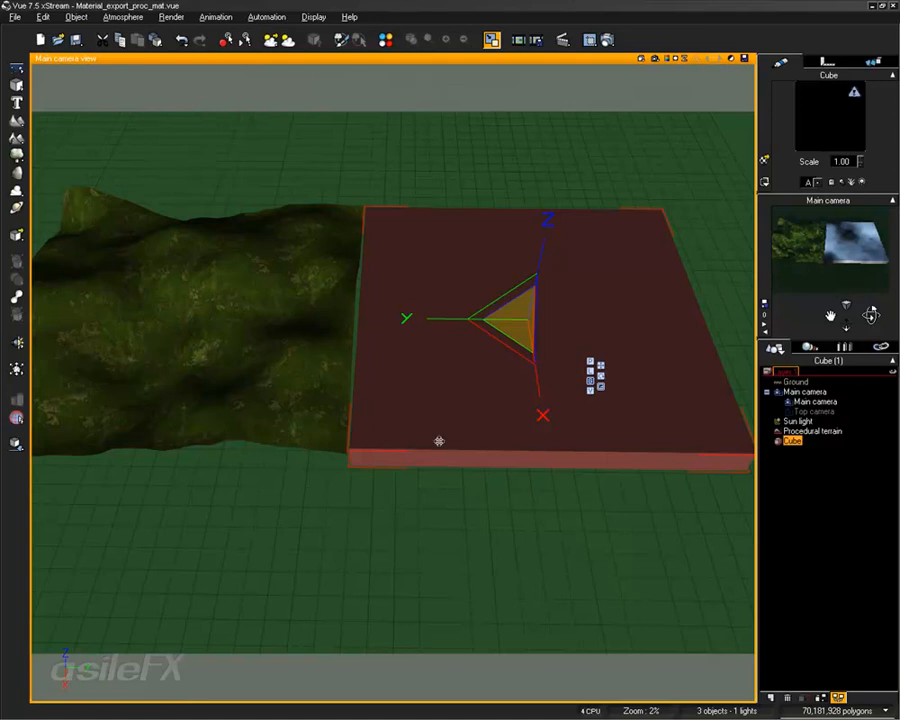
left_click(643, 58)
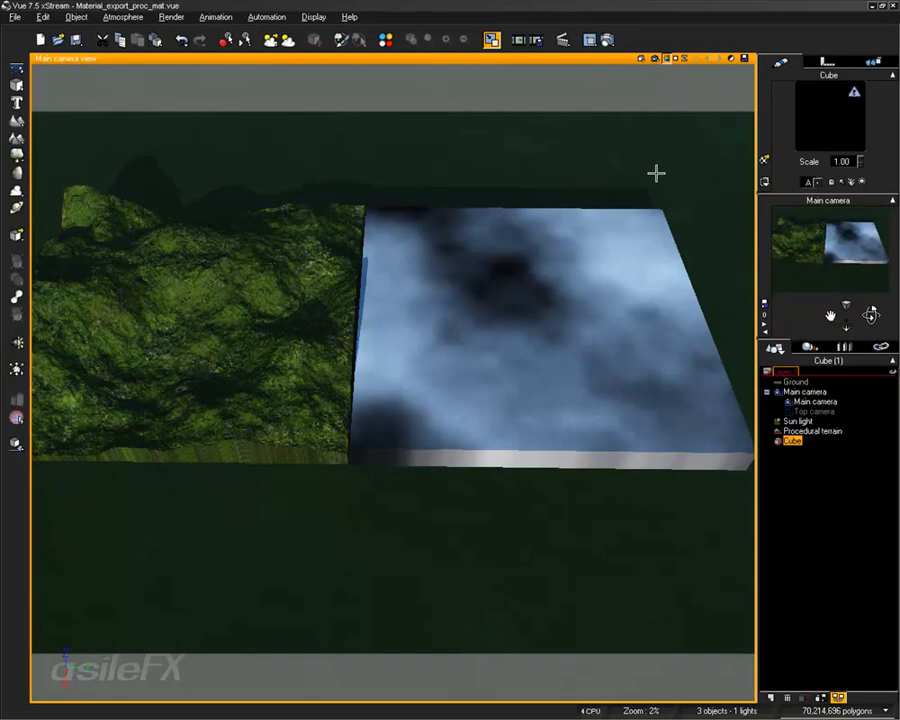
Reopen the cube material's color production function for editing
double_click(850, 130)
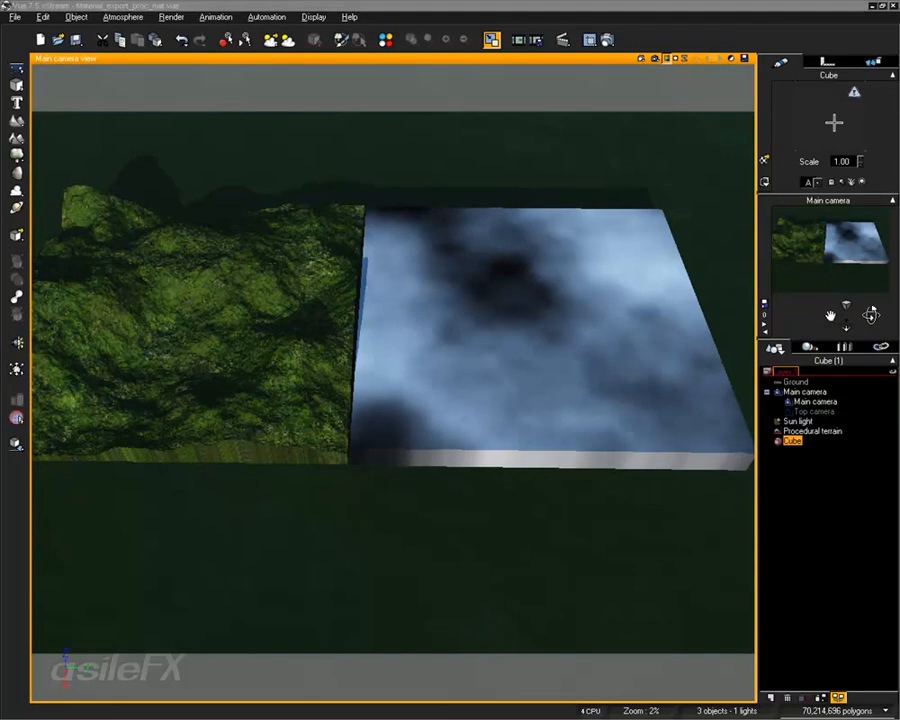
right_click(314, 397)
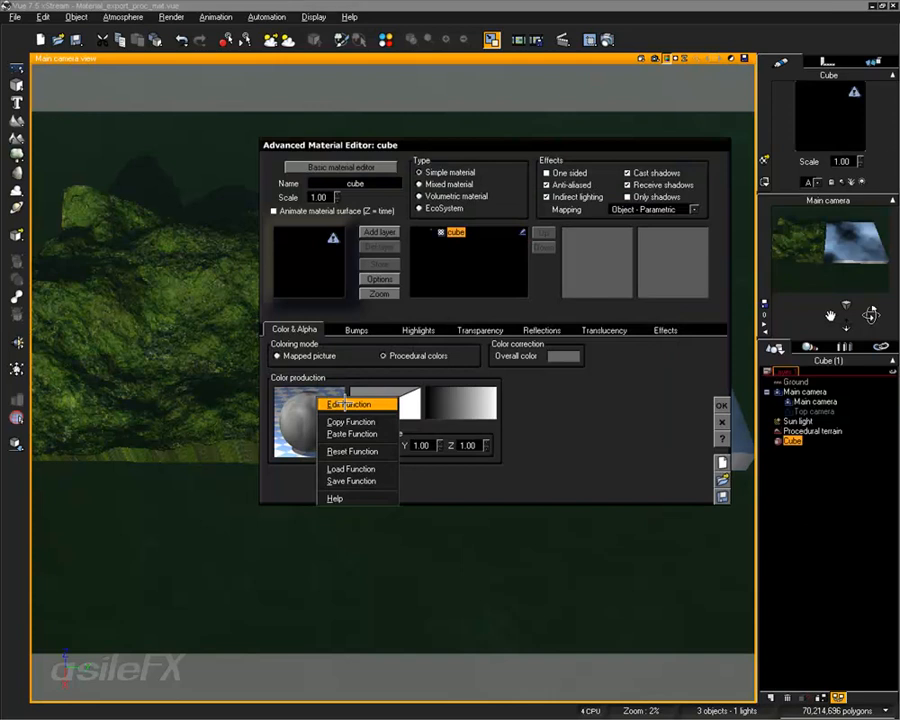
left_click(345, 405)
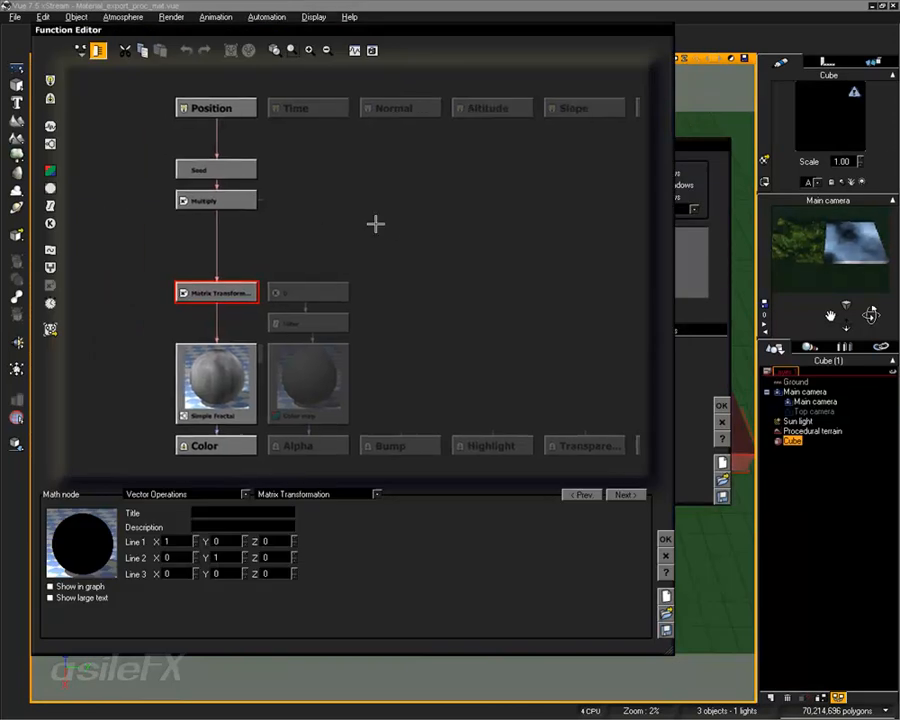
Disconnect Matrix Transformation from Multiply and Simple Fractal, link Multiply straight to Simple Fractal, and align Seed and Multiply above it
left_click_drag(228, 292, 167, 231)
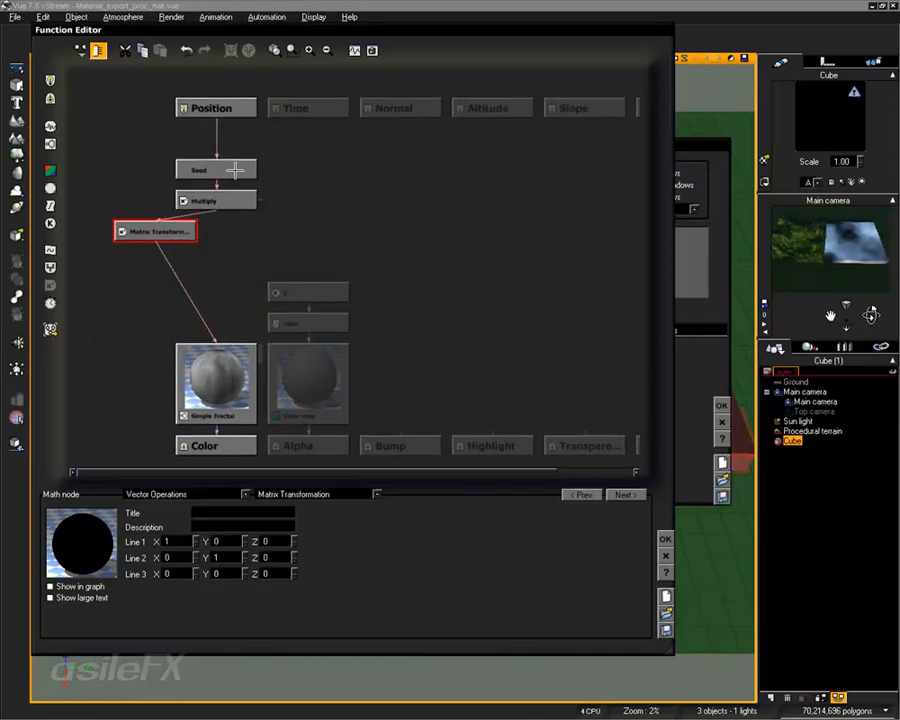
left_click_drag(235, 170, 320, 195)
left_click_drag(240, 228, 328, 231)
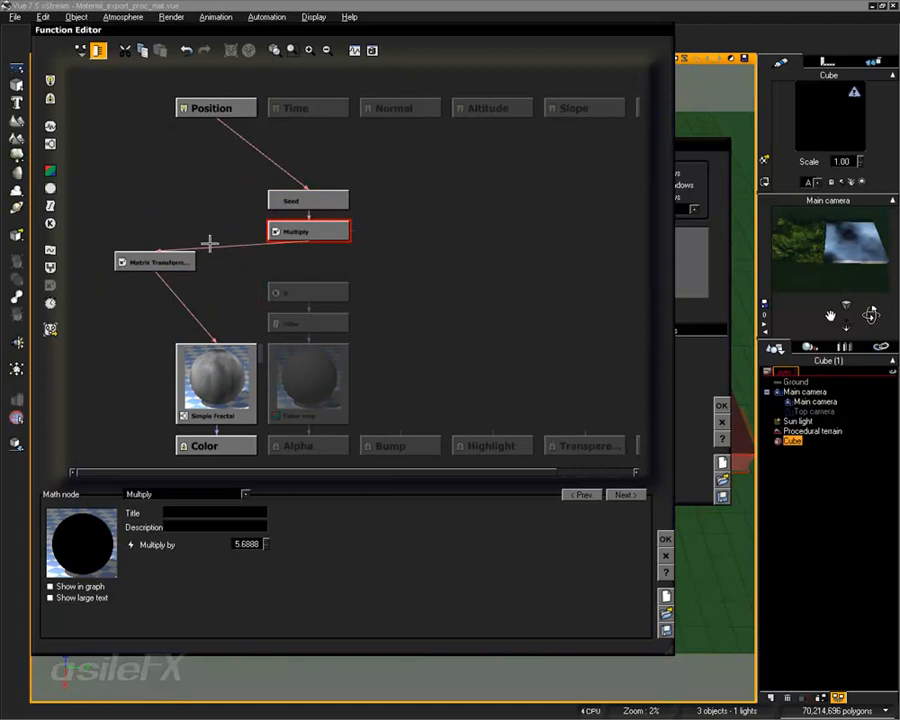
left_click(221, 246)
key("Delete")
left_click(182, 298)
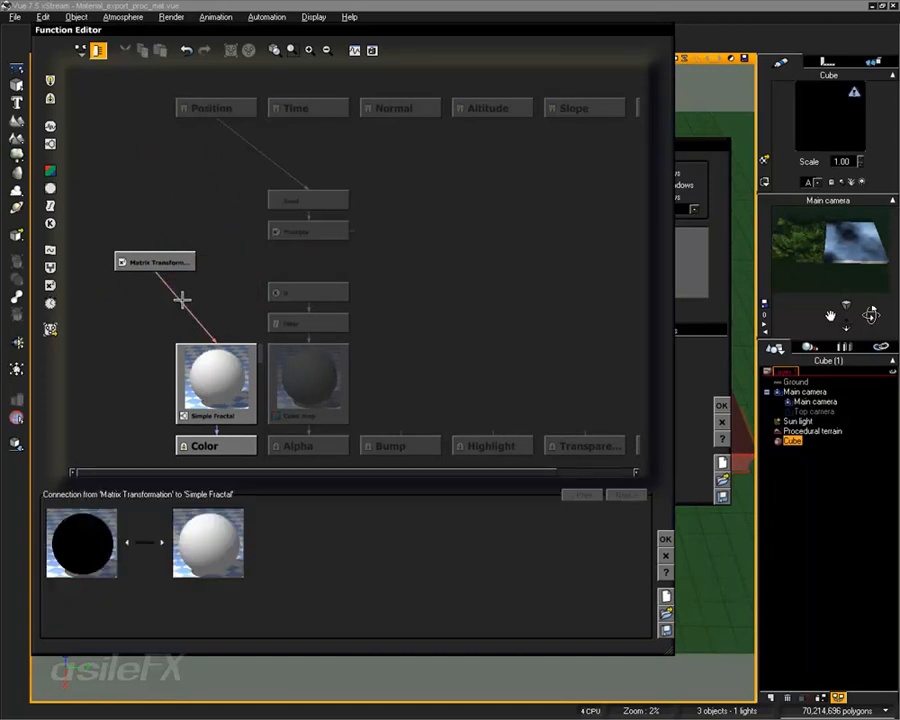
key("Delete")
left_click_drag(214, 338, 326, 229)
left_click_drag(400, 256, 226, 294)
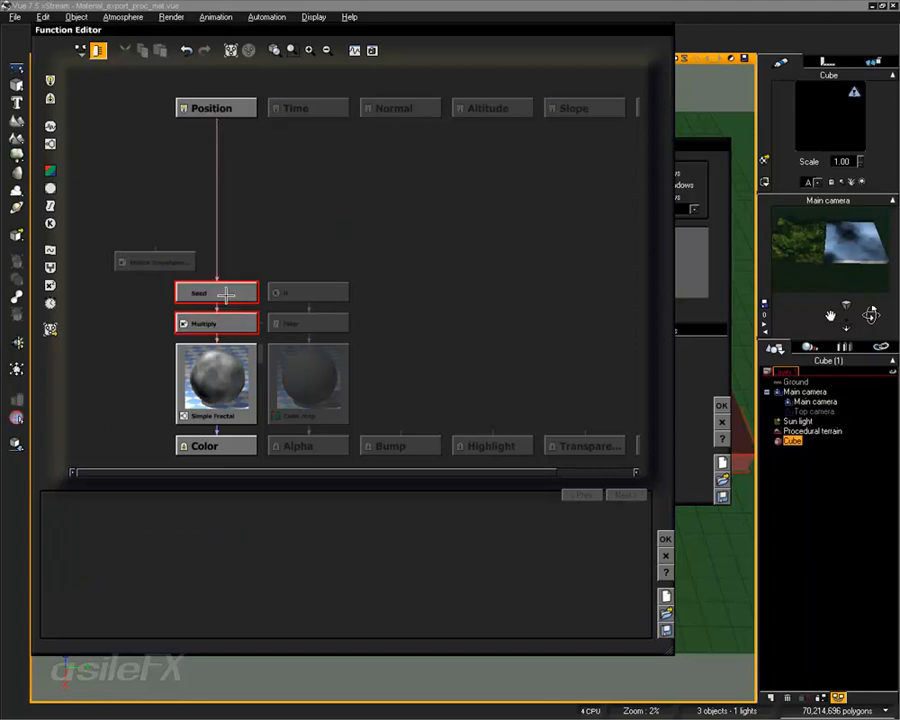
Connect the Matrix Transformation node between Position and Seed and align it beneath Position
left_click(284, 229)
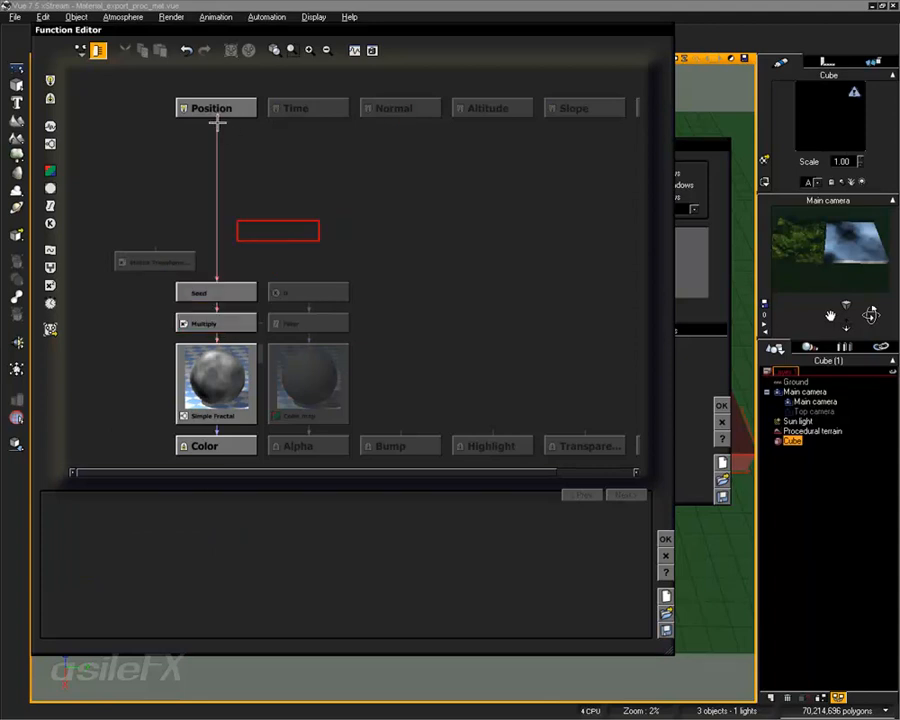
left_click_drag(216, 121, 150, 261)
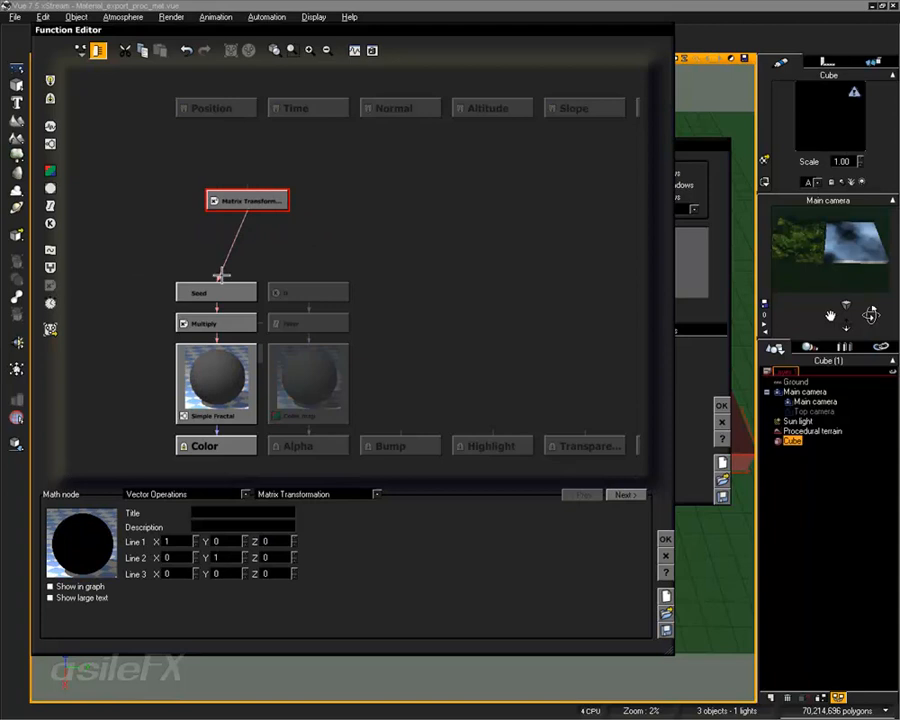
left_click_drag(249, 198, 216, 112)
Accept the edited function and cube material, and render the main camera view to check the new pattern
left_click(662, 538)
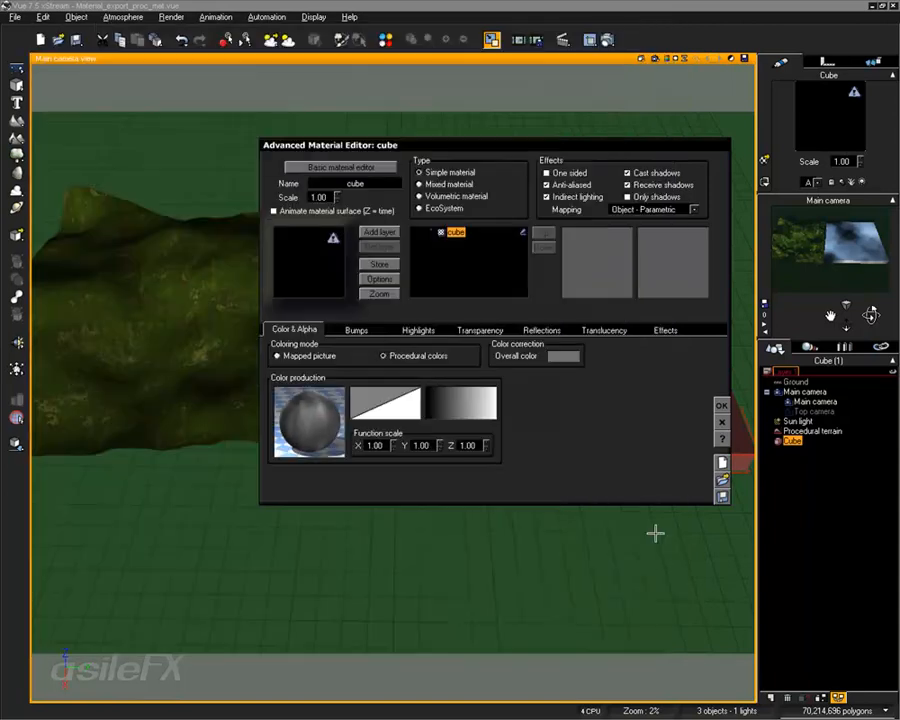
left_click(720, 404)
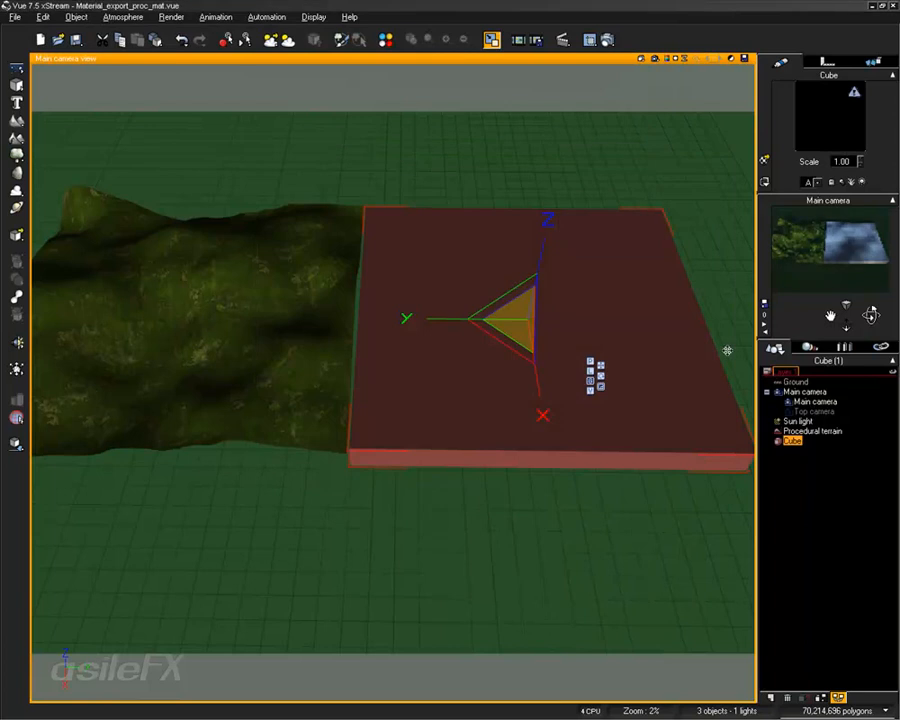
left_click(652, 58)
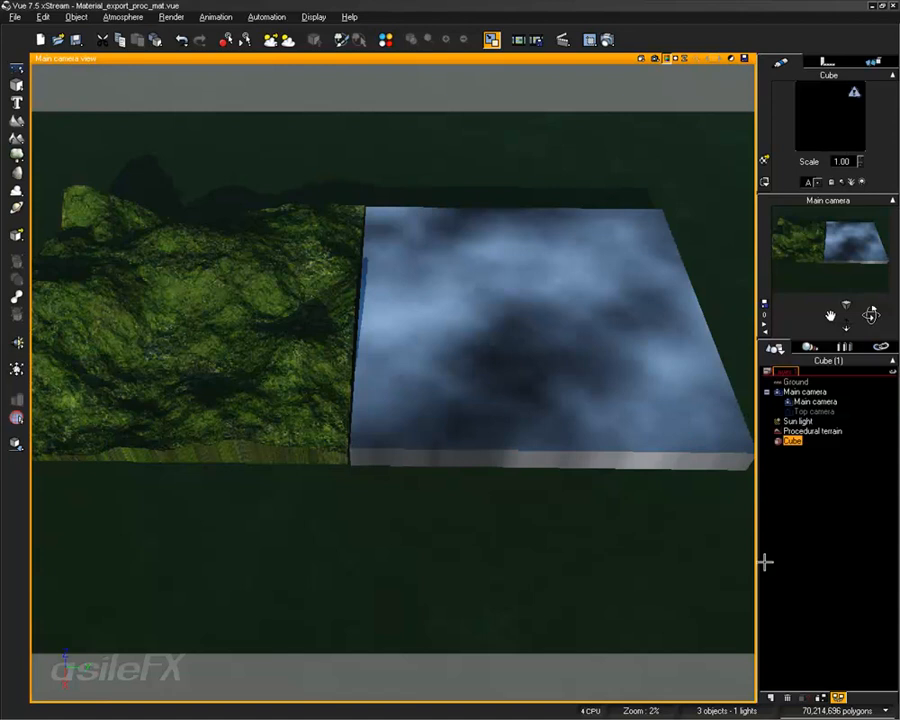
Set the render aspect ratio to Square (1:1) at 600x600 and accept the render options
left_click(822, 566)
right_click(606, 38)
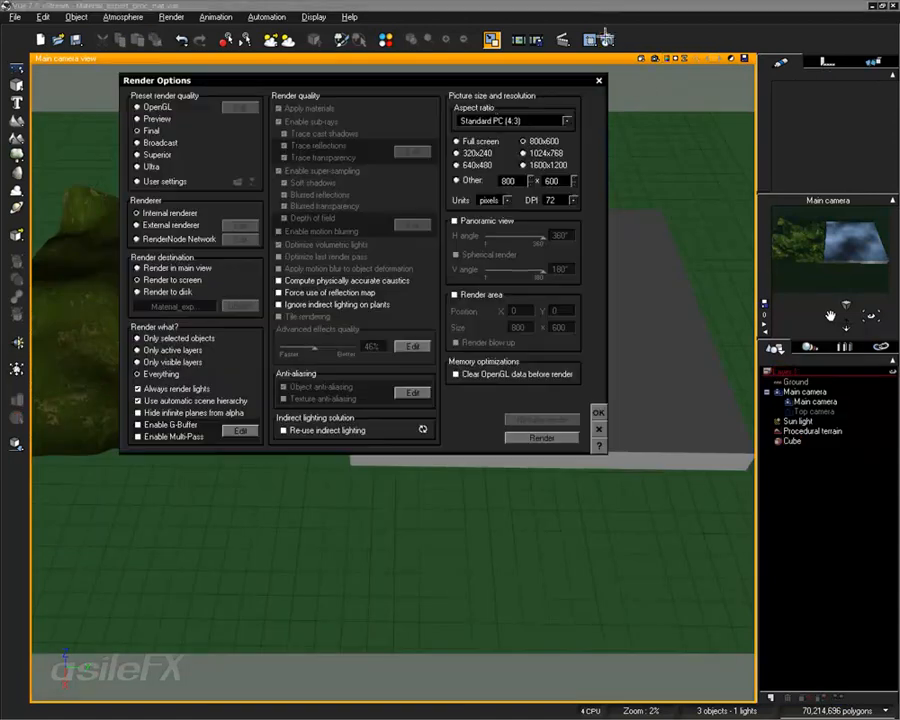
left_click(492, 120)
left_click(537, 172)
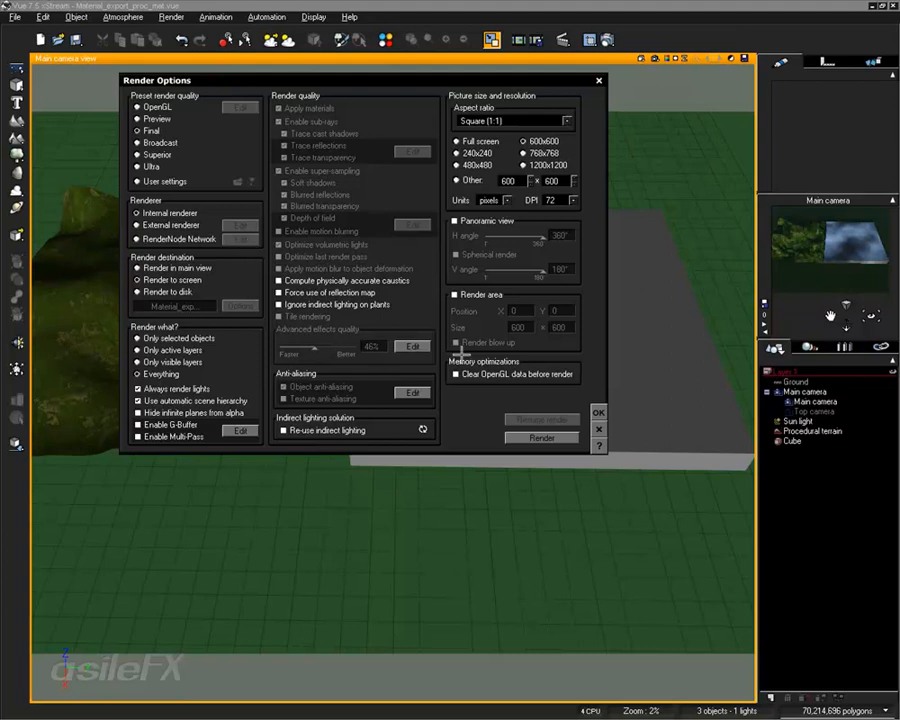
left_click(598, 411)
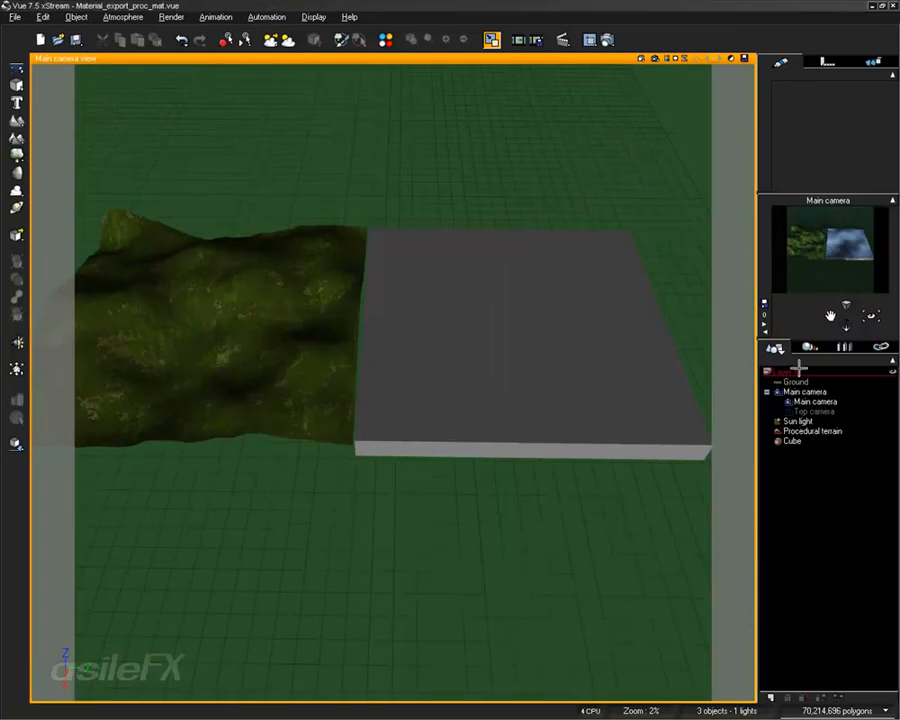
Switch to the top camera and reposition it so the cube's top face is centered and nearly fills the square frame
left_click(763, 325)
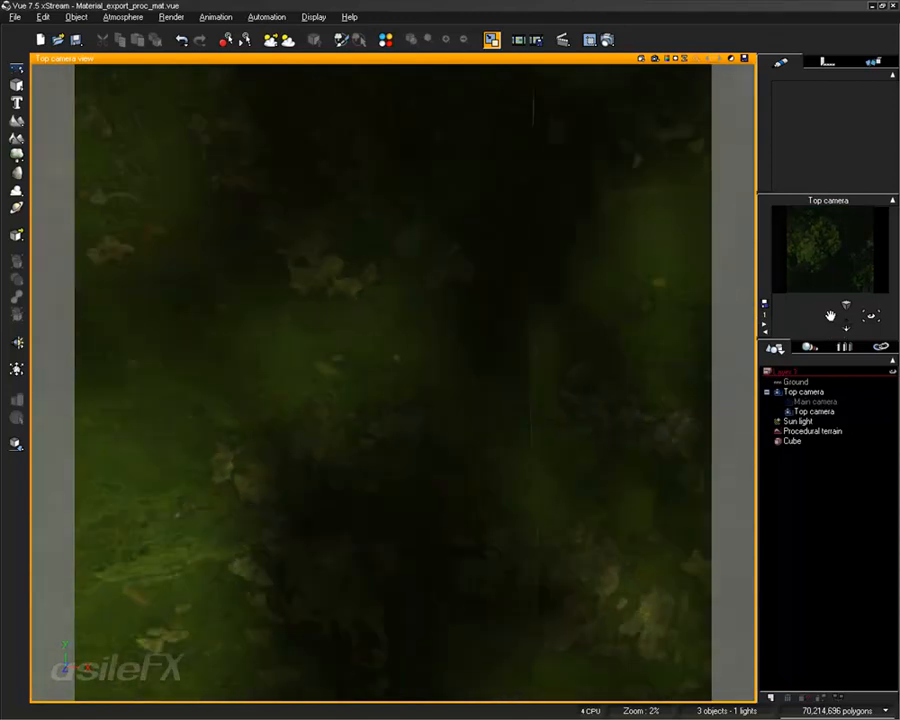
mouse_move(846, 305)
left_mouse_down()
mouse_move(846, 322)
mouse_move(830, 316)
left_mouse_up()
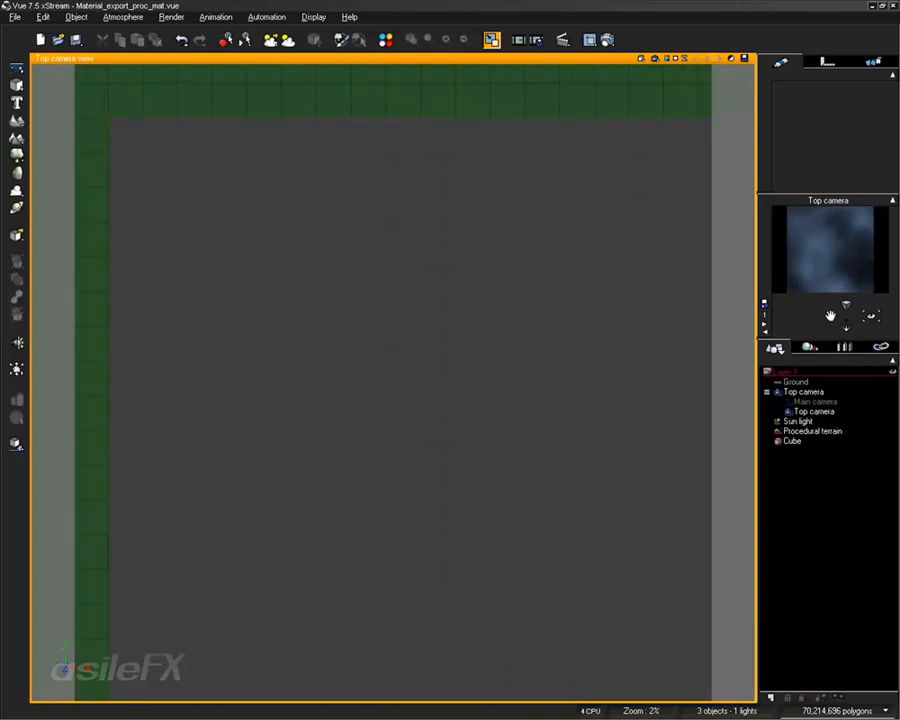
left_click_drag(424, 516, 424, 516)
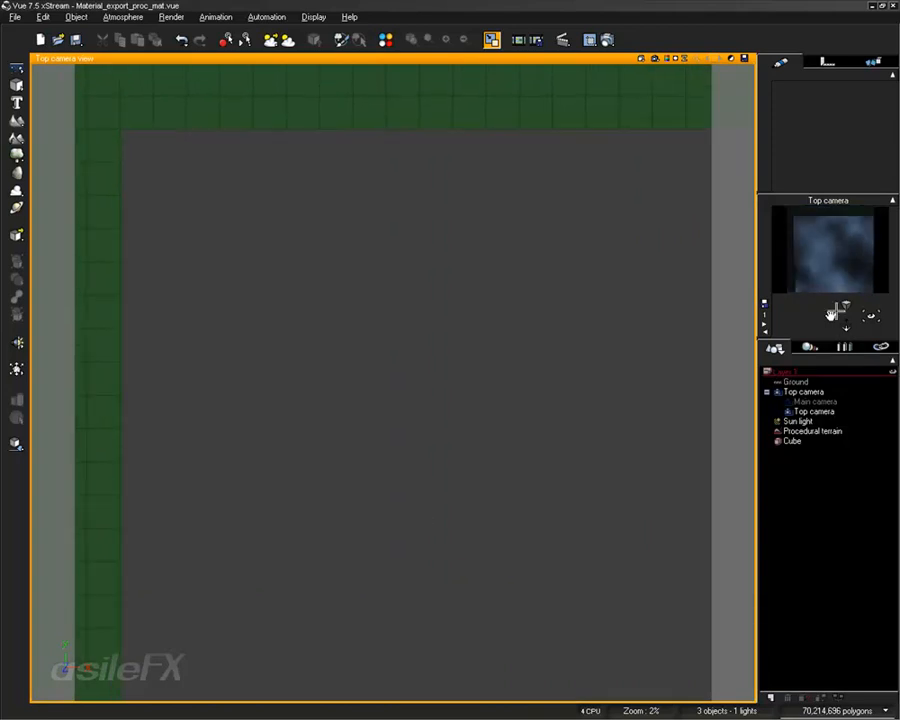
mouse_move(830, 316)
left_mouse_down()
mouse_move(846, 330)
mouse_move(830, 316)
left_mouse_up()
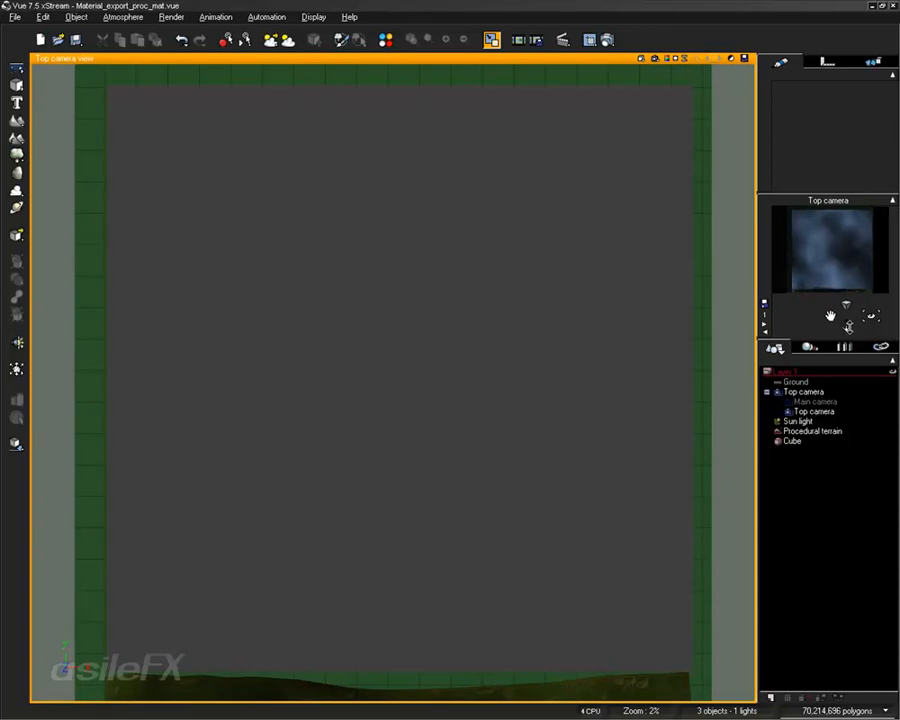
left_click_drag(846, 326, 822, 316)
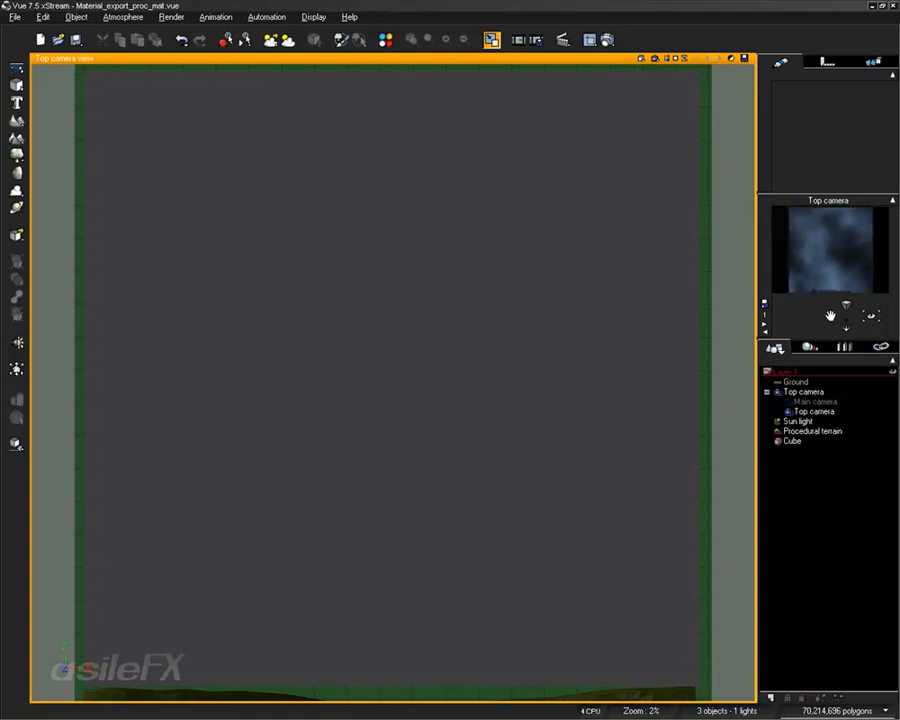
left_click_drag(846, 316, 830, 318)
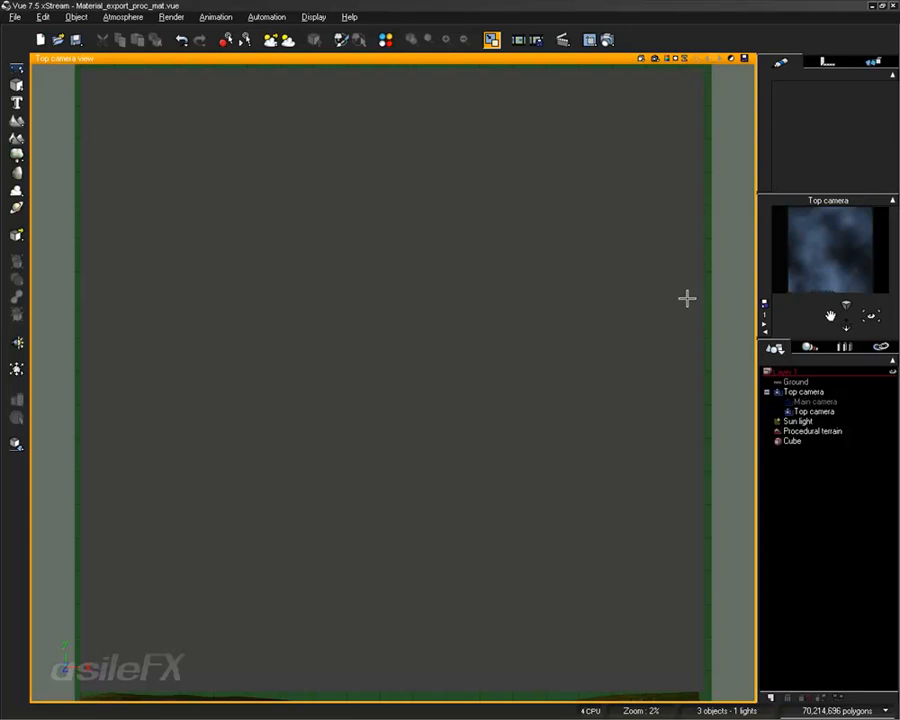
Add the Terrain Previewer - Camera Controller MetaNode to the top camera's function graph and place it near the center
left_click(820, 410)
left_click(838, 699)
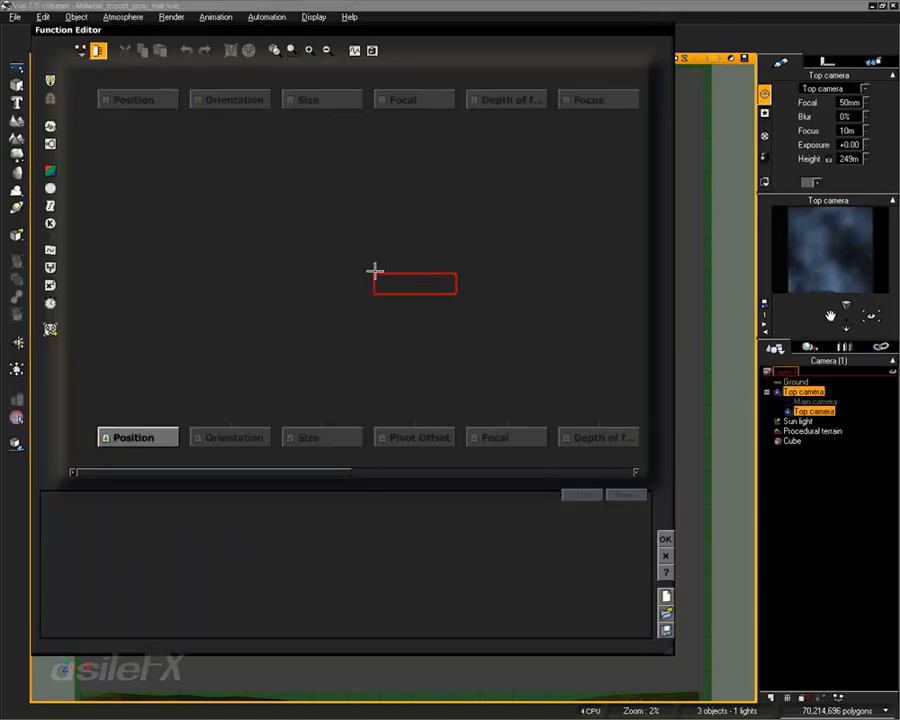
right_click(374, 270)
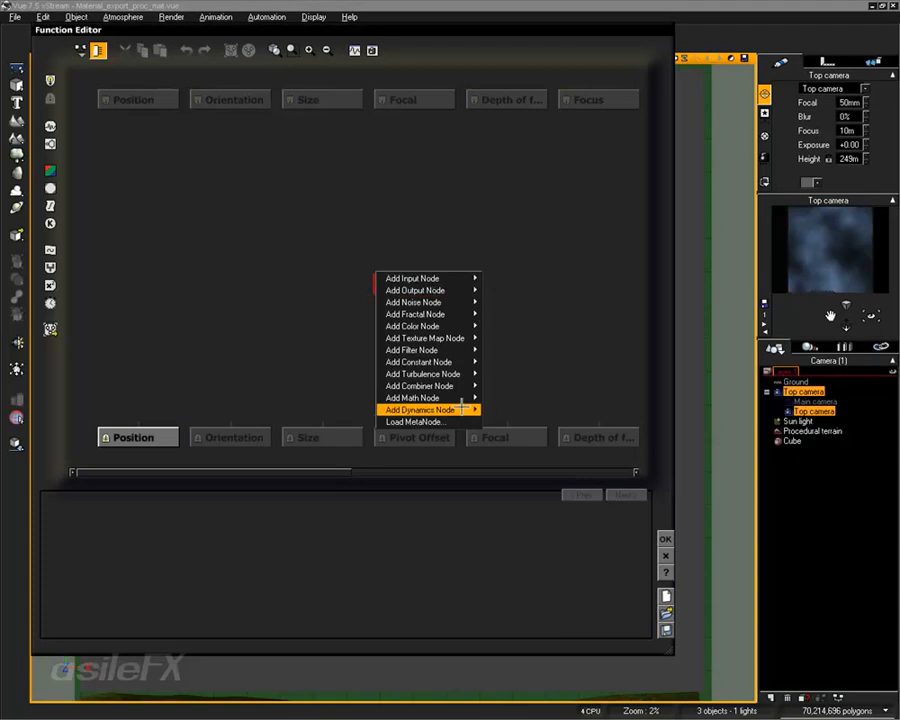
mouse_move(460, 410)
mouse_move(520, 409)
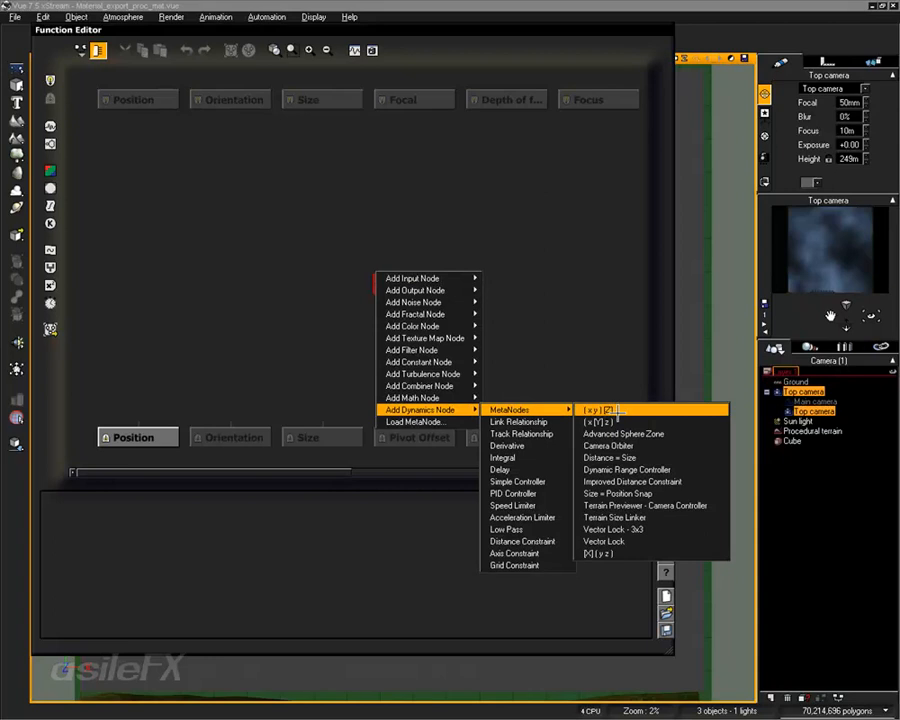
left_click(716, 505)
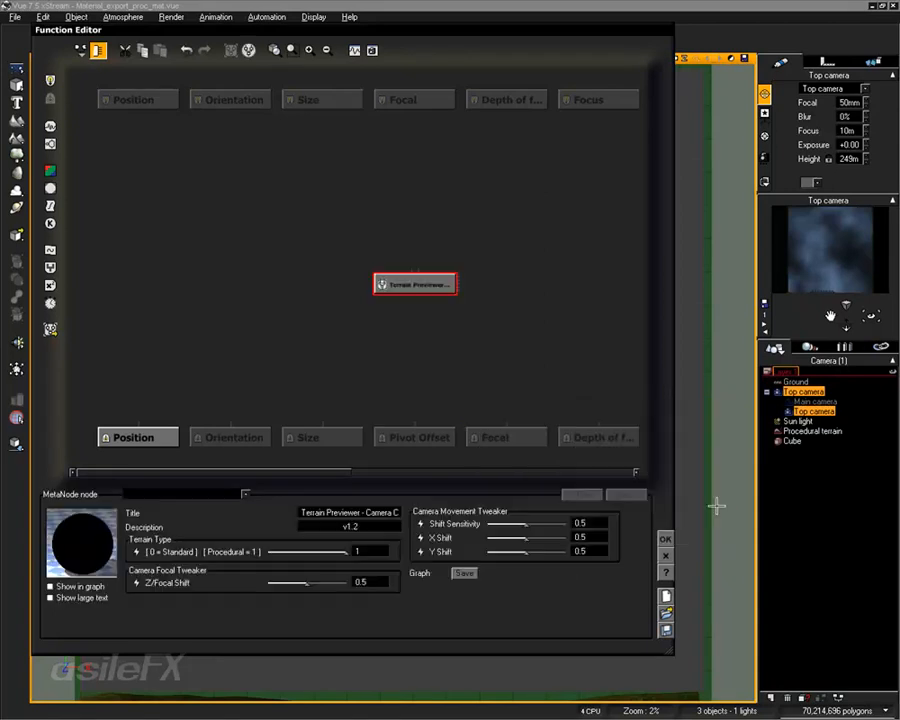
left_click_drag(435, 272, 312, 303)
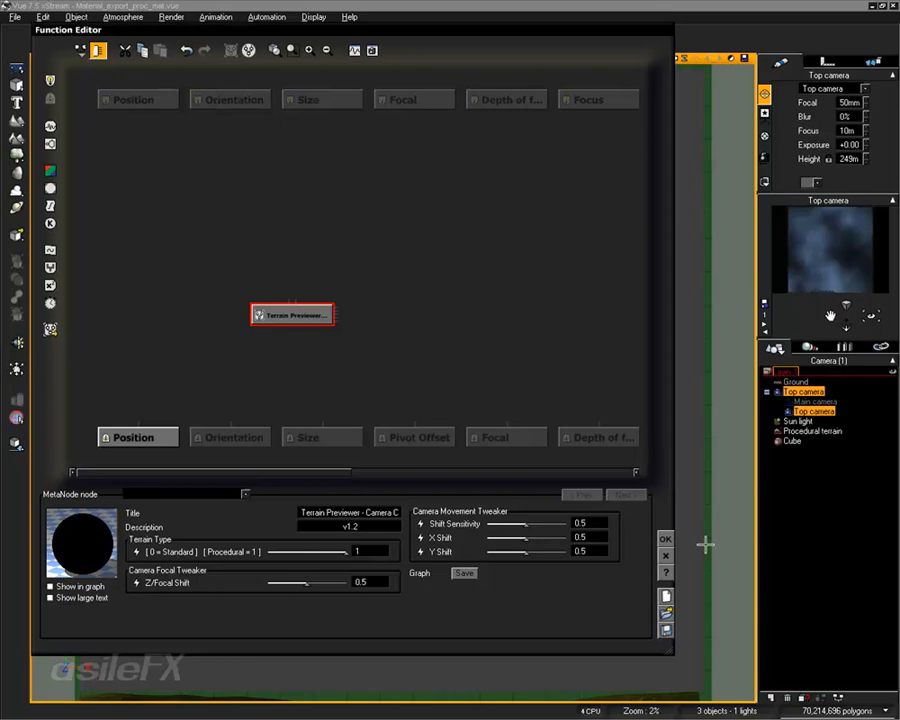
Delete the Terrain Previewer node, accept the function graph and deselect the top camera
left_click(307, 315)
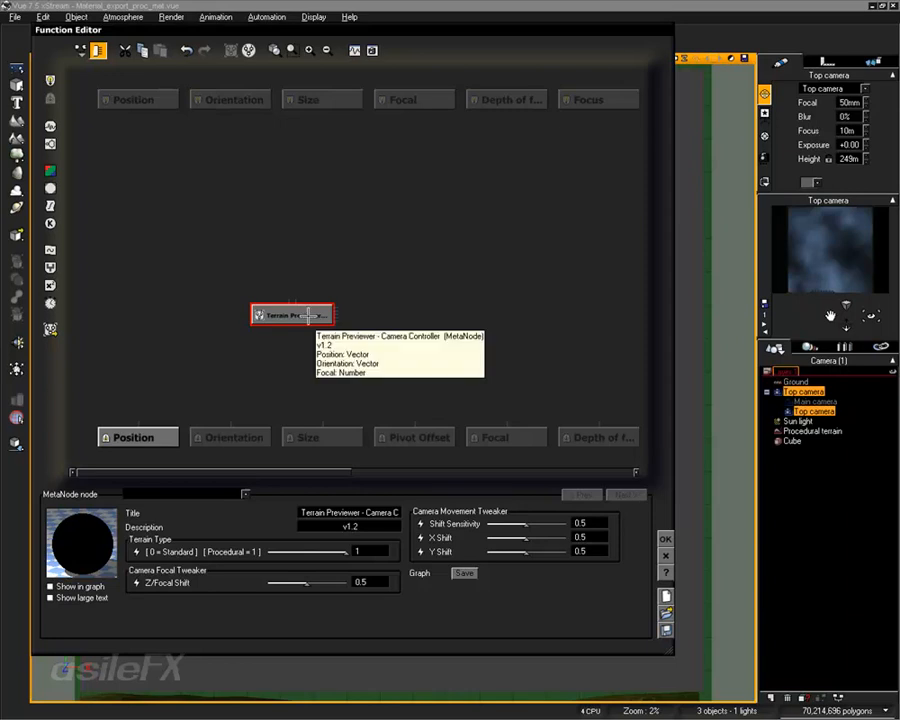
key("Delete")
left_click(665, 539)
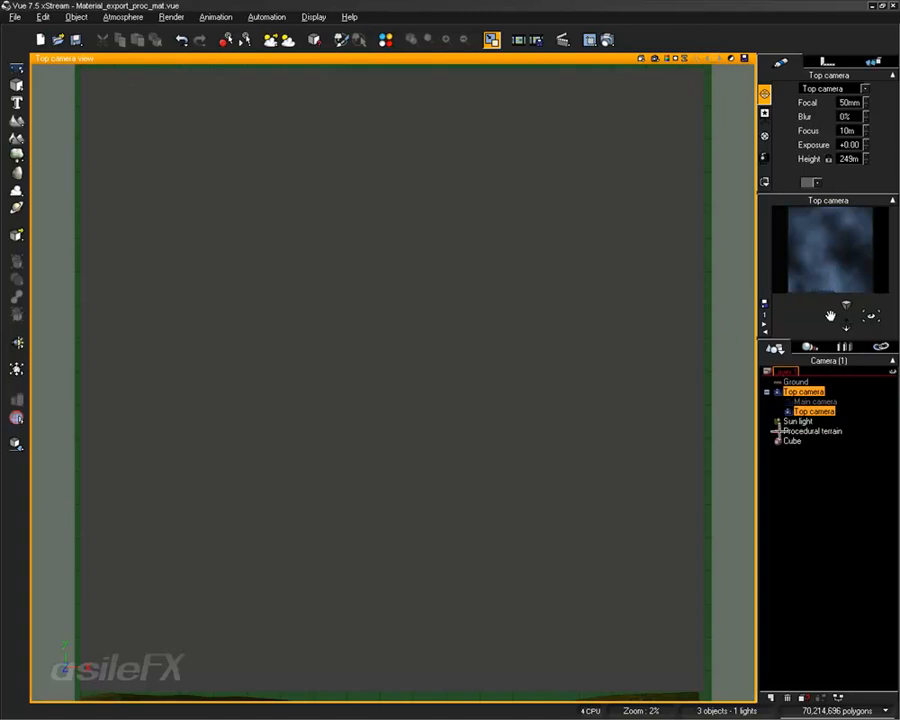
left_click(810, 495)
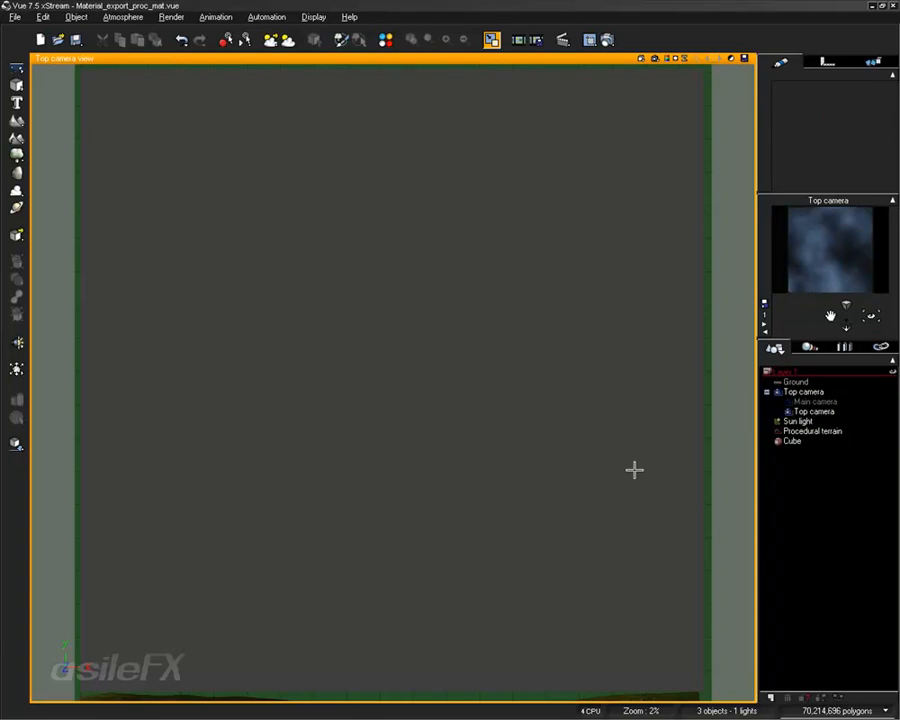
left_click(834, 430)
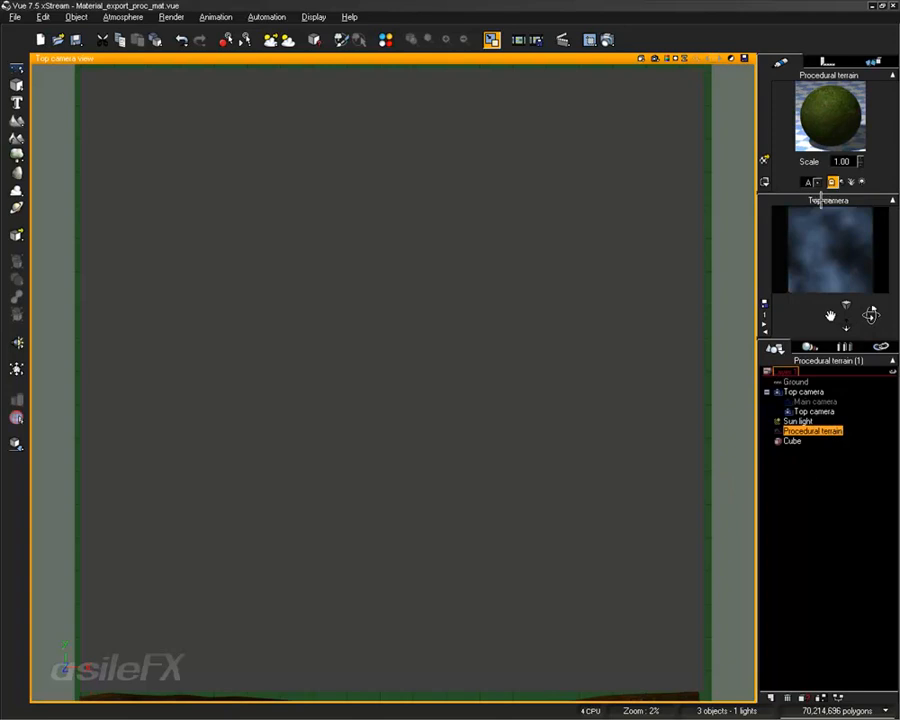
double_click(824, 124)
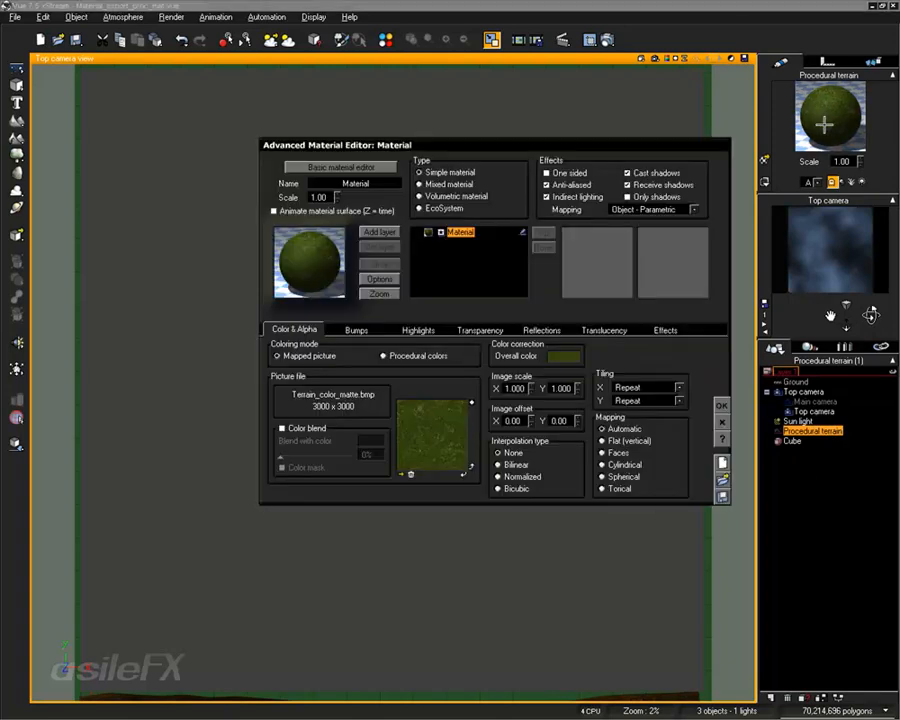
left_click(722, 405)
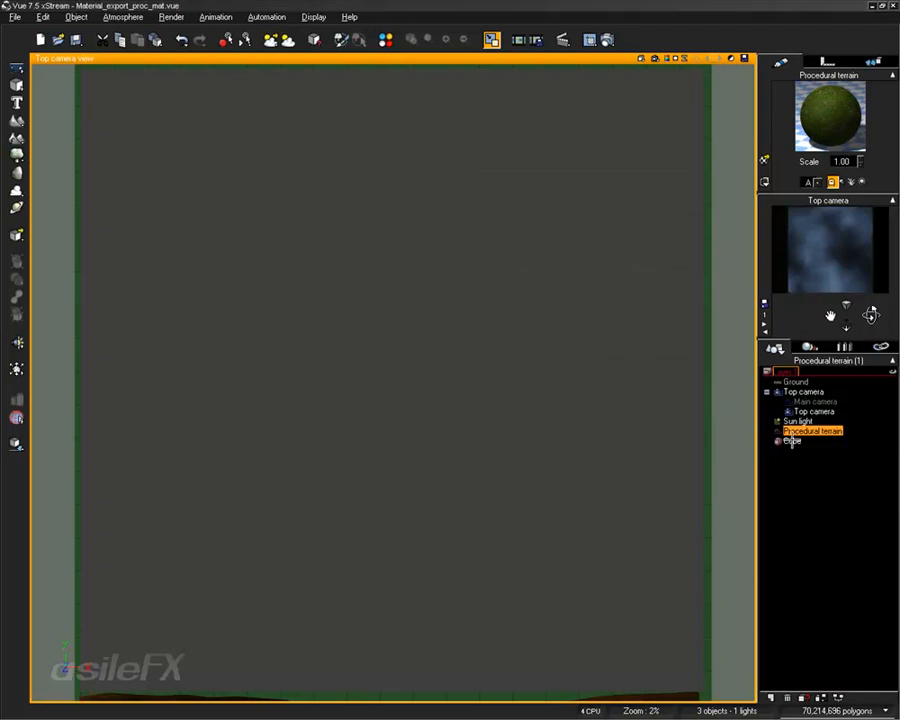
Open the cube's material and enable the Ignore lighting and Ignore atmosphere overrides in its effects settings
left_click(791, 441)
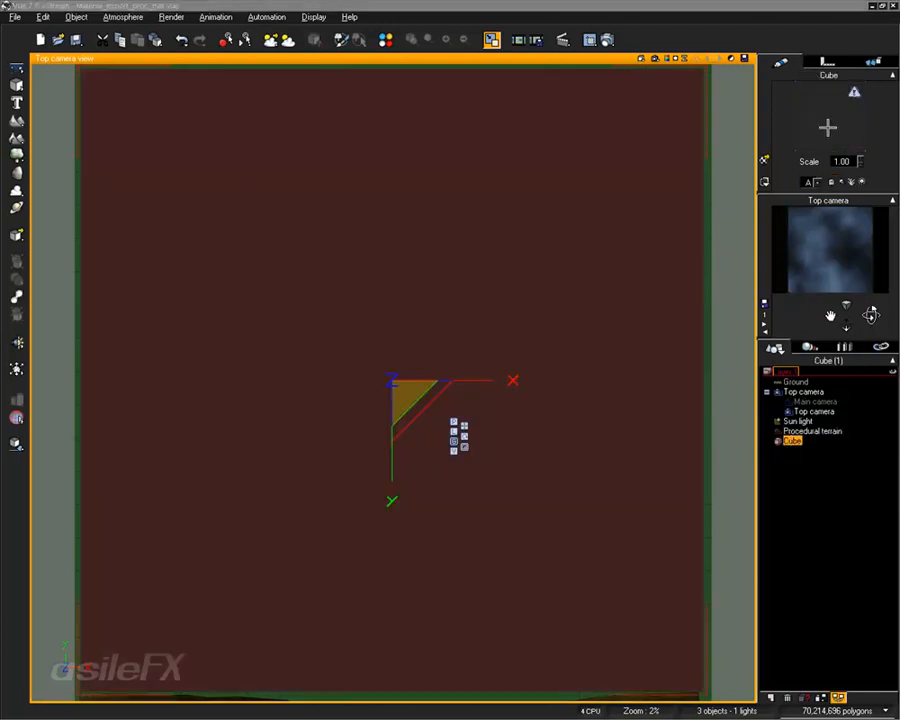
double_click(826, 124)
left_click(668, 329)
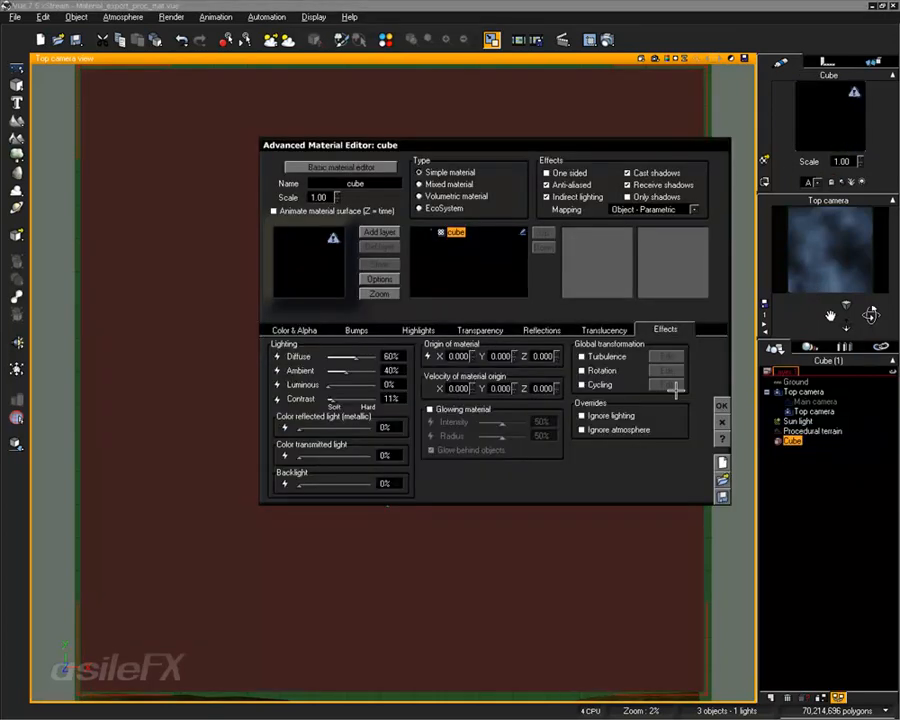
left_click(608, 416)
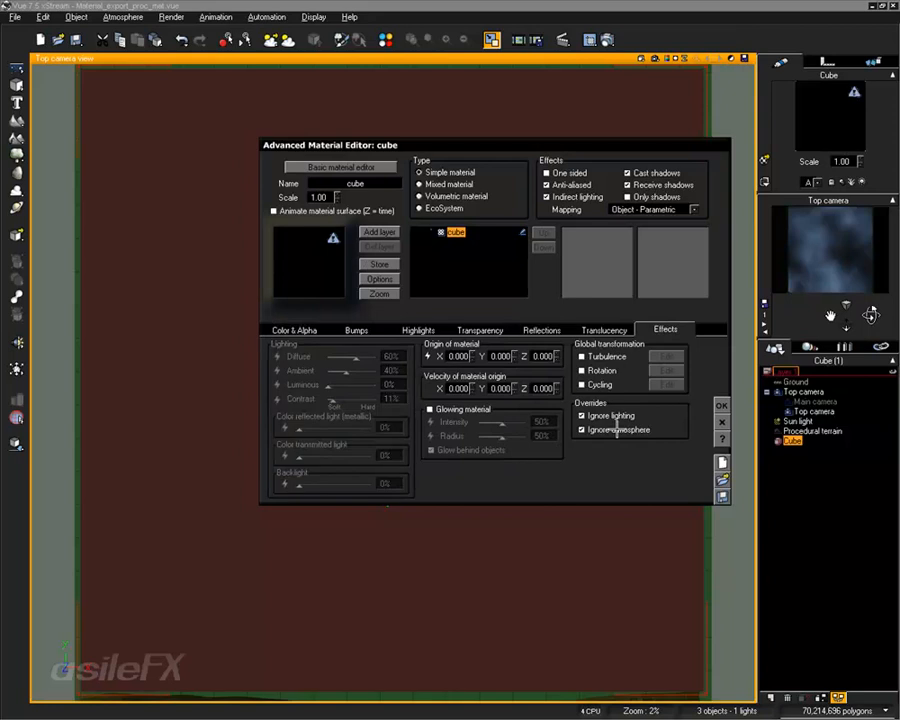
Disable receiving and casting shadows, indirect lighting and anti-aliasing for the cube material
left_click(662, 185)
left_click(663, 173)
left_click(595, 197)
left_click(573, 185)
Disable both overrides of the cube material and set its lighting to 100% Luminous with 0% Diffuse and 0% Ambient
left_click(582, 415)
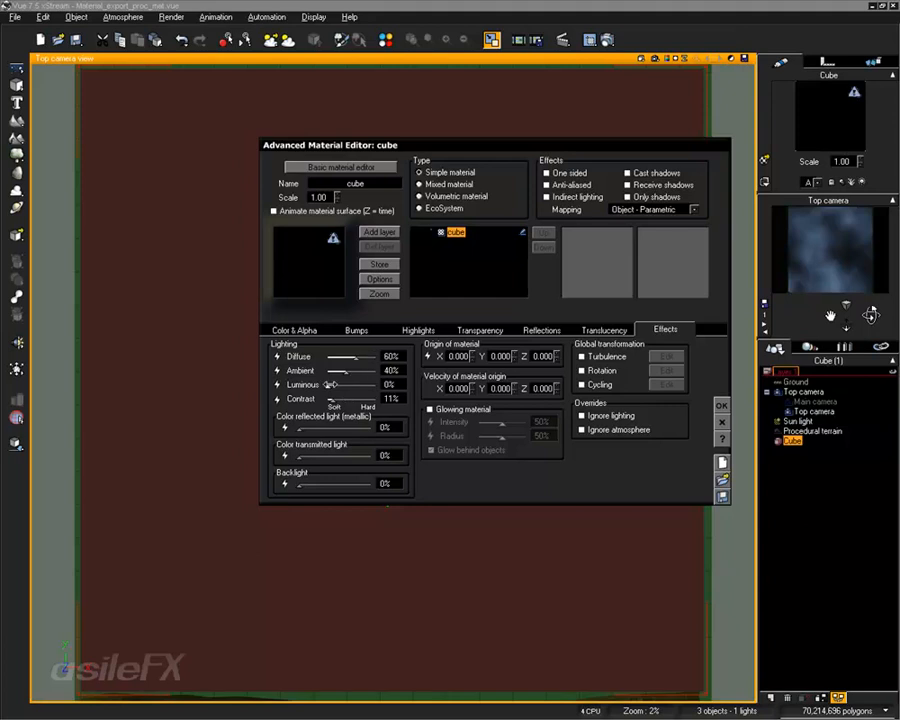
left_click_drag(331, 384, 378, 384)
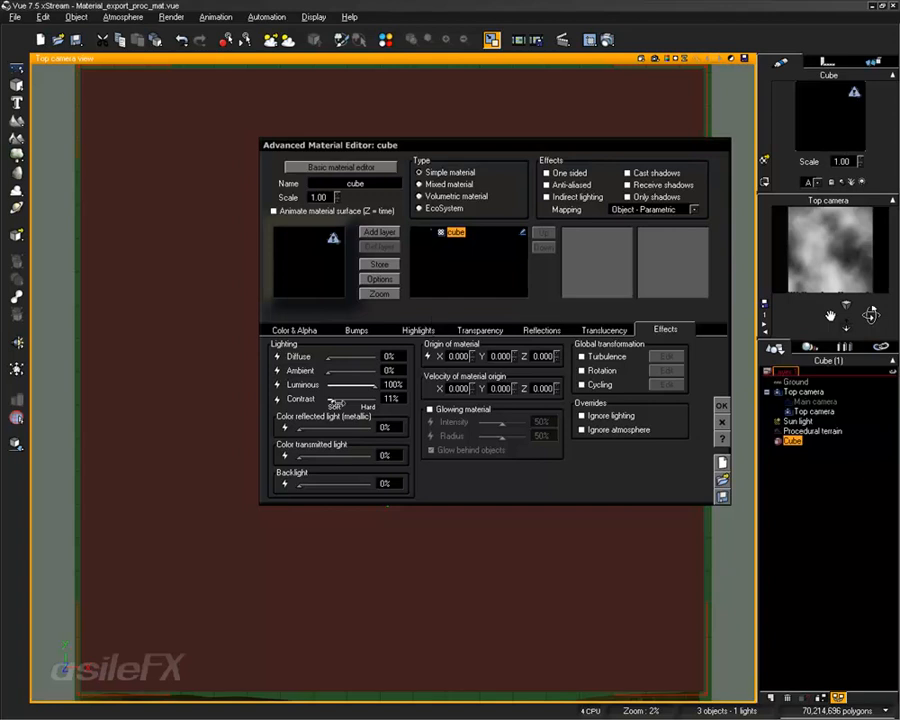
left_click(329, 359)
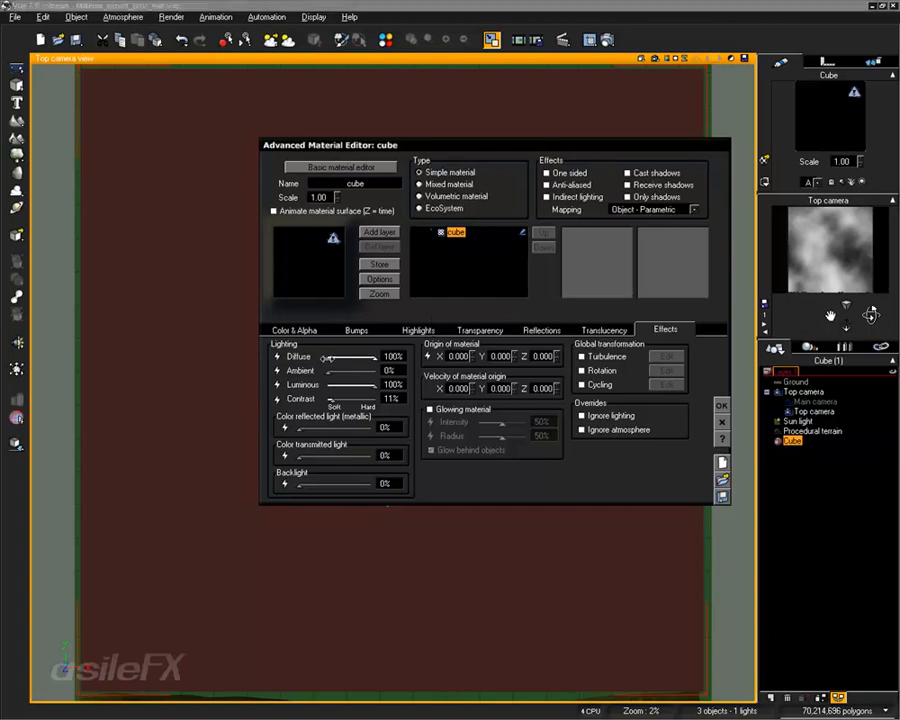
left_click_drag(364, 354, 331, 350)
Re-enable Ignore lighting and Ignore atmosphere, accept the cube material, and check the render options without changing them
left_click(582, 415)
left_click(582, 429)
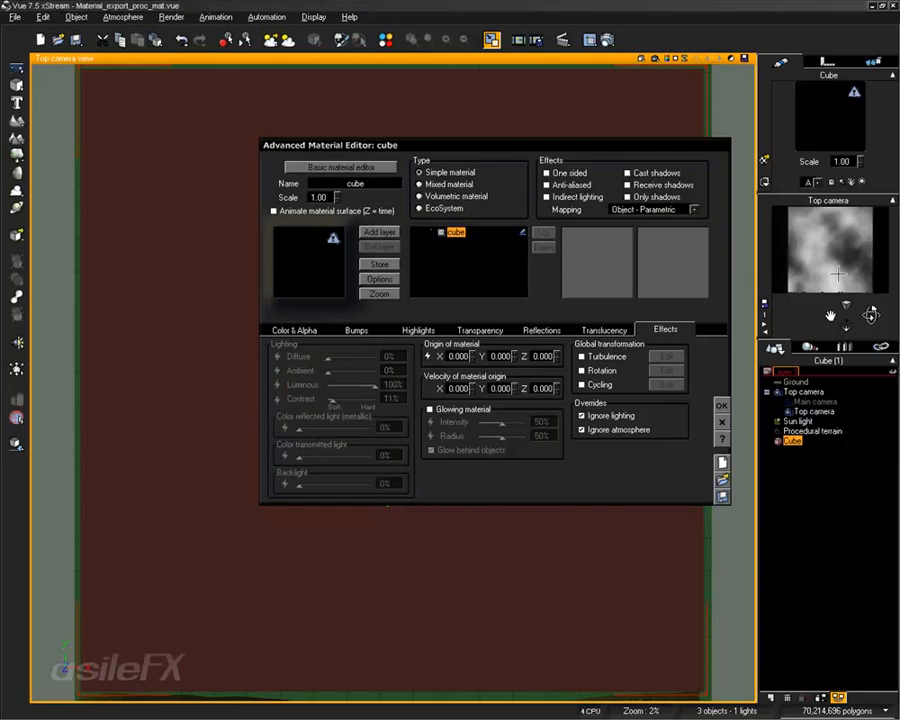
right_click(837, 226)
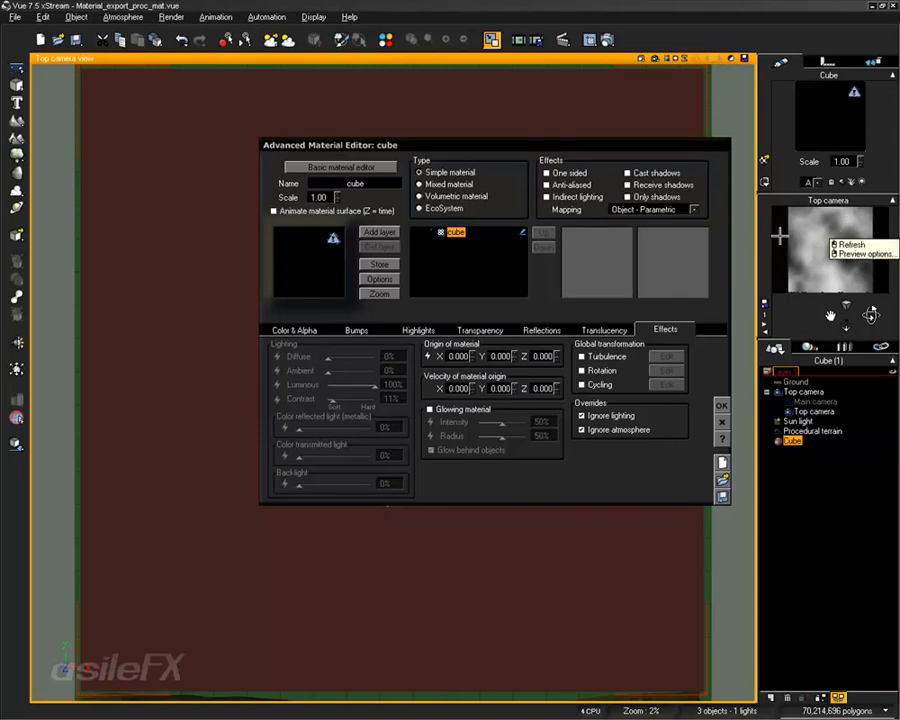
left_click(721, 405)
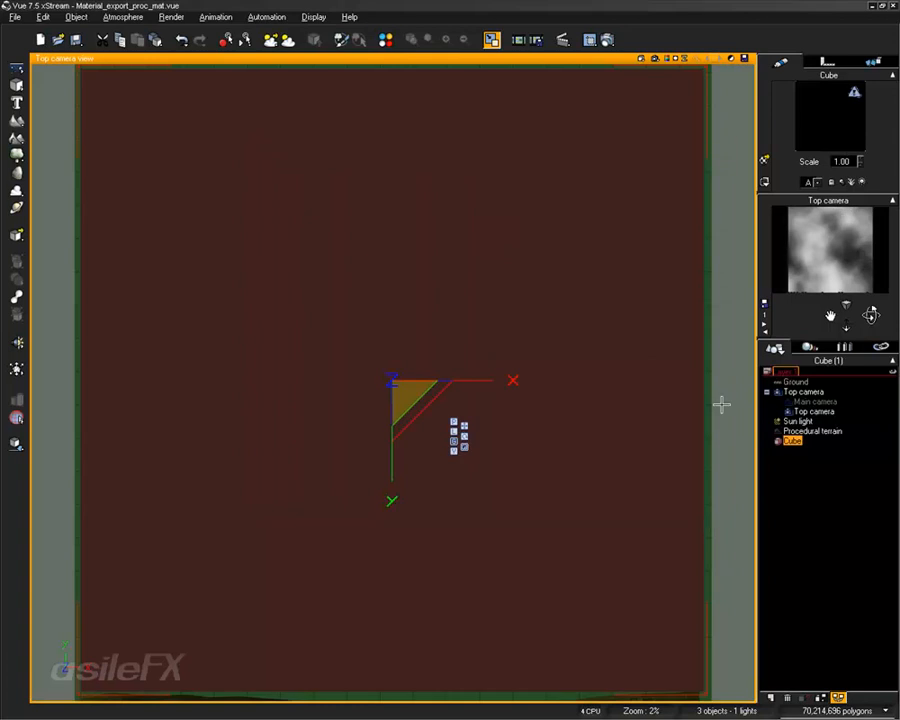
right_click(610, 40)
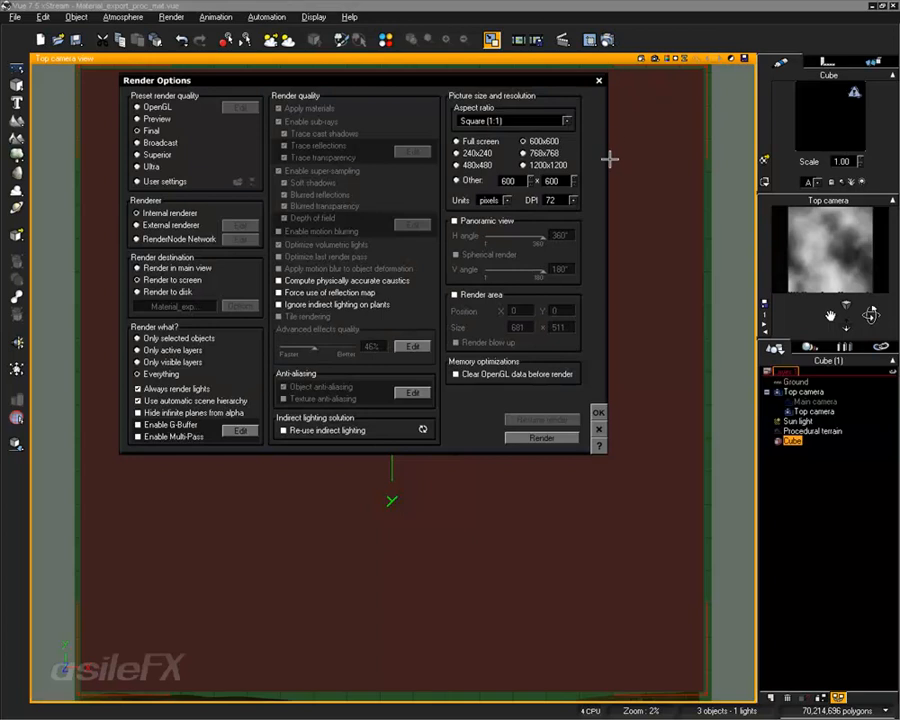
left_click(598, 428)
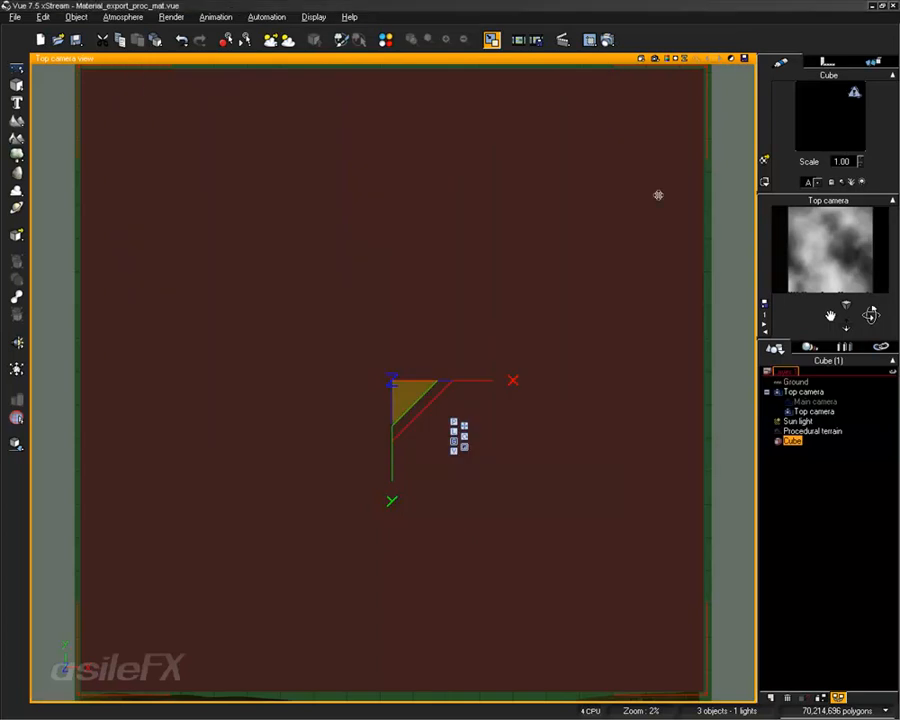
In the side view, lower the cube along Z towards the ground and flatten it vertically into a thin slab
double_click(530, 58)
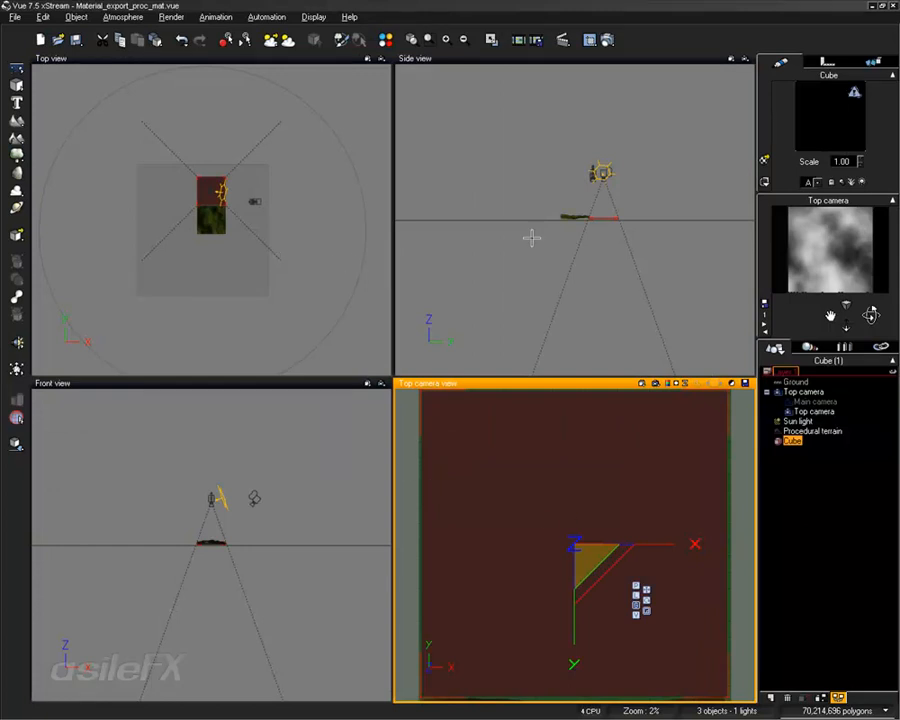
left_click(604, 273)
right_click_drag(605, 273, 601, 281)
scroll(601, 282, "up", 4)
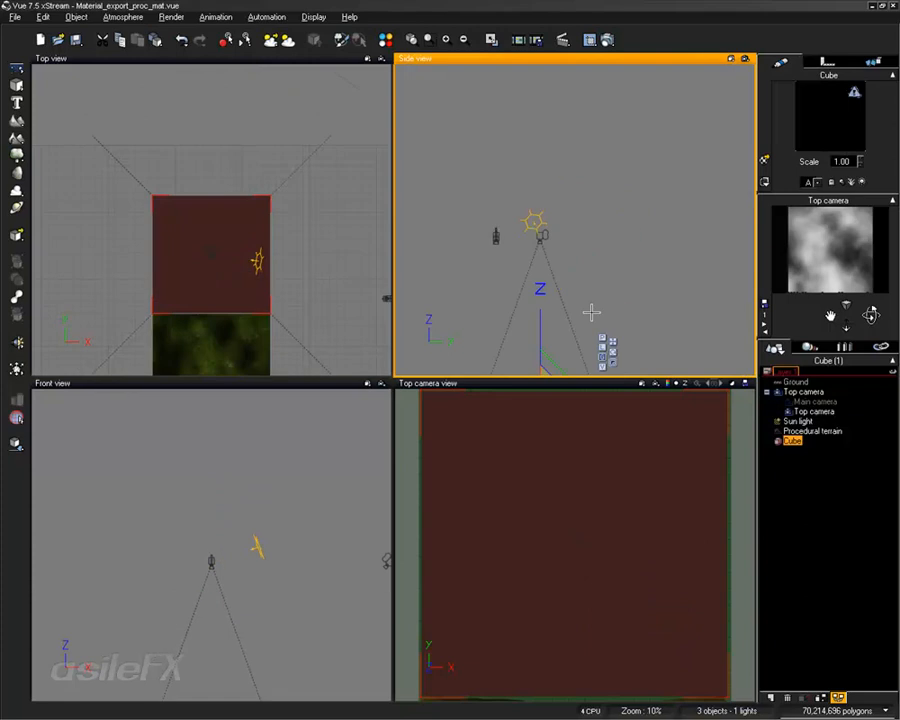
right_click_drag(547, 337, 620, 181)
scroll(620, 181, "up", 2)
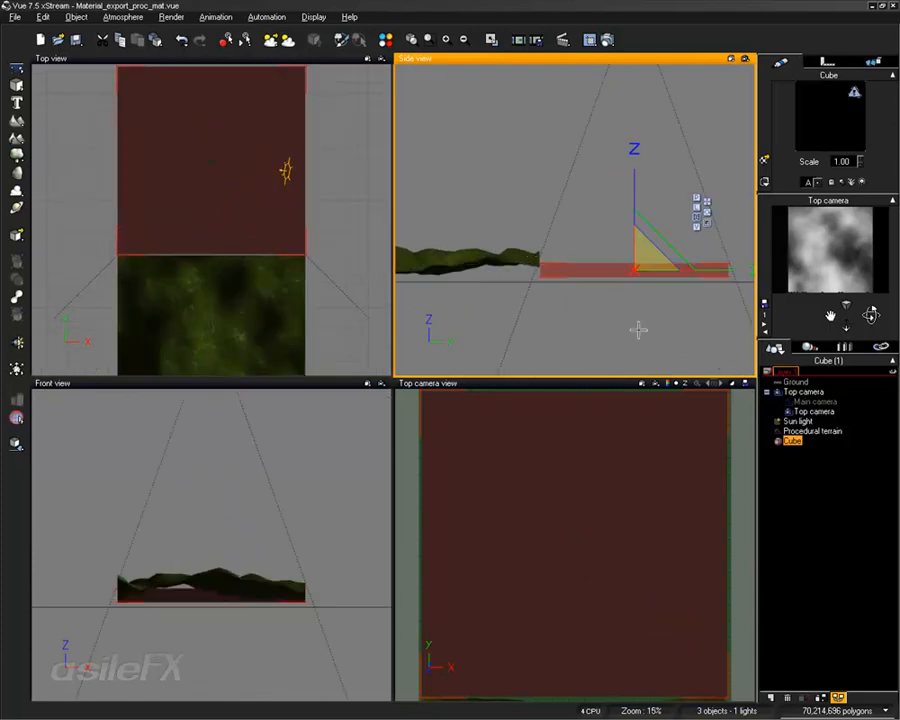
left_click(815, 431)
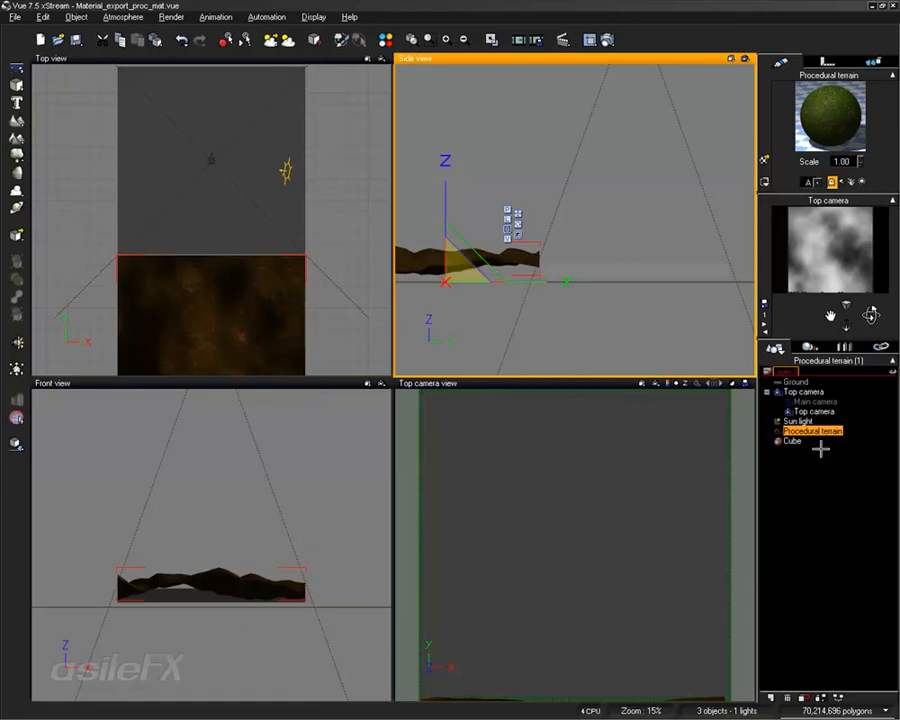
left_click(792, 440)
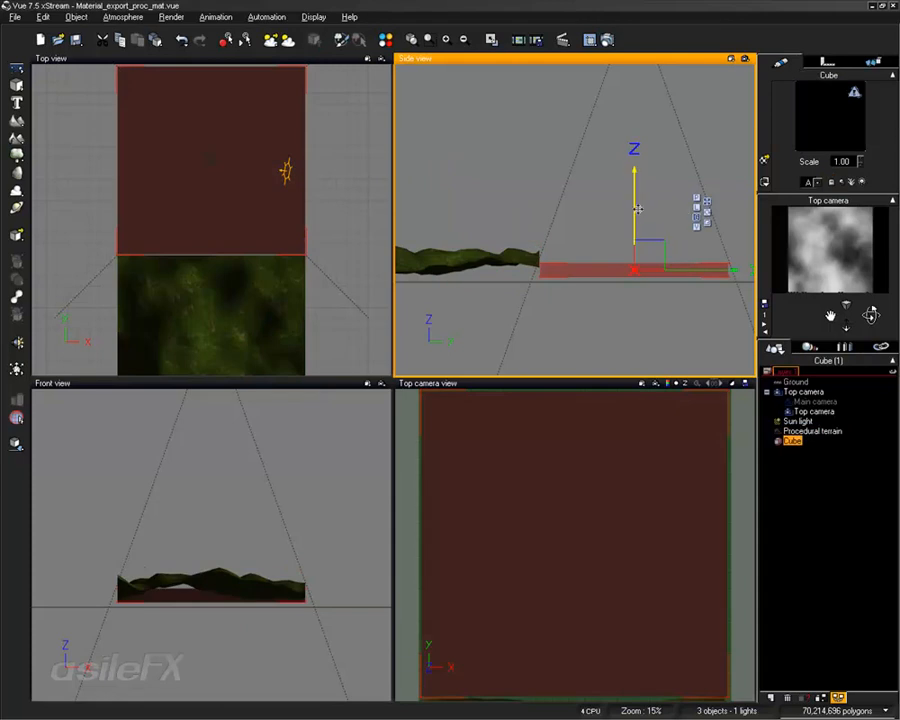
left_click_drag(634, 208, 637, 215)
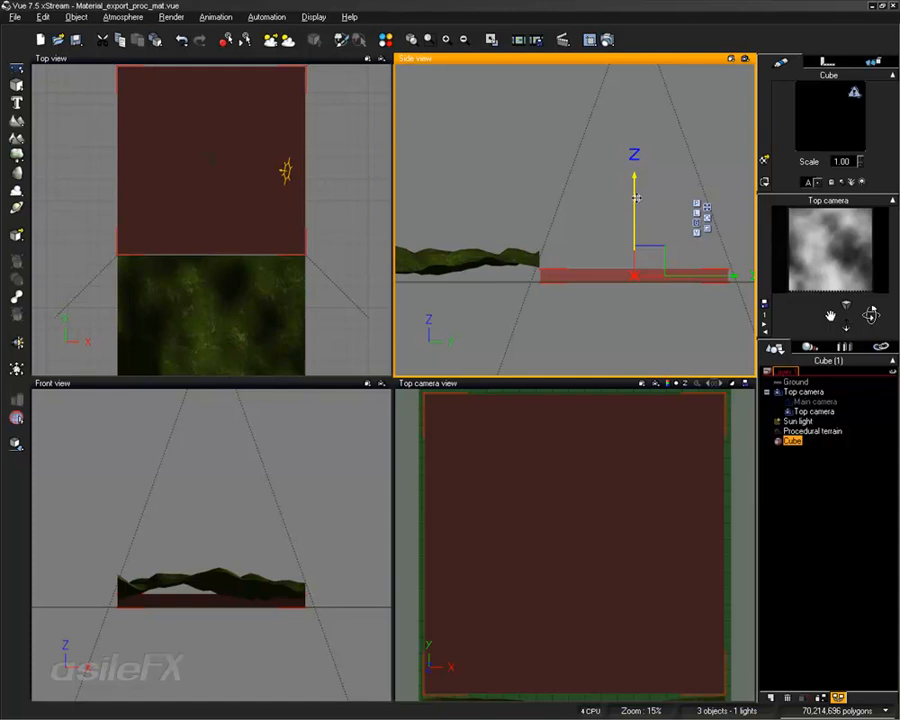
mouse_move(636, 198)
left_mouse_down()
mouse_move(636, 181)
mouse_move(636, 201)
left_mouse_up()
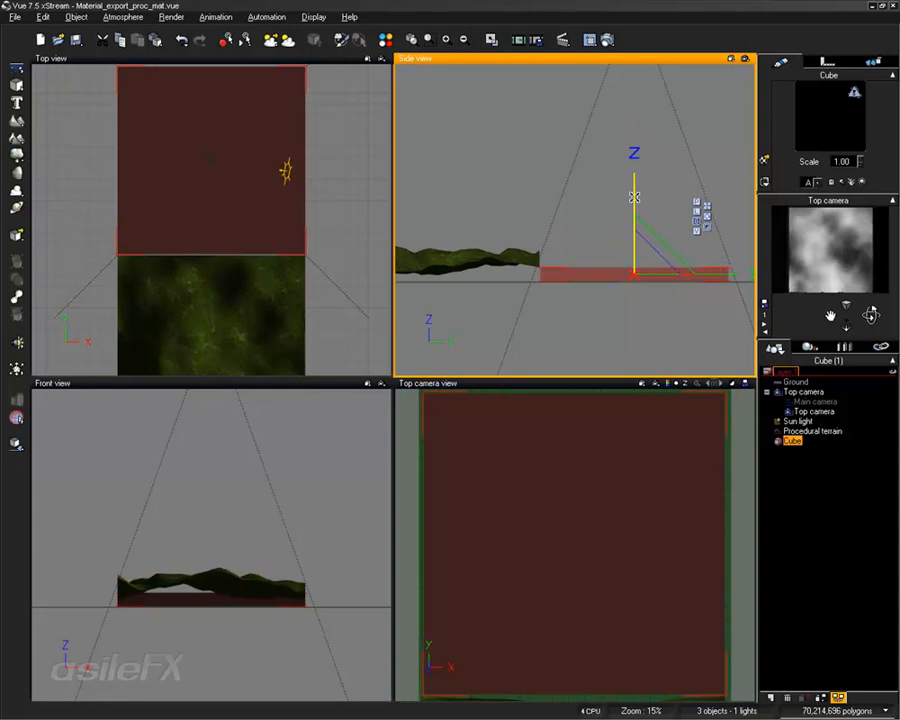
left_click_drag(635, 196, 638, 269)
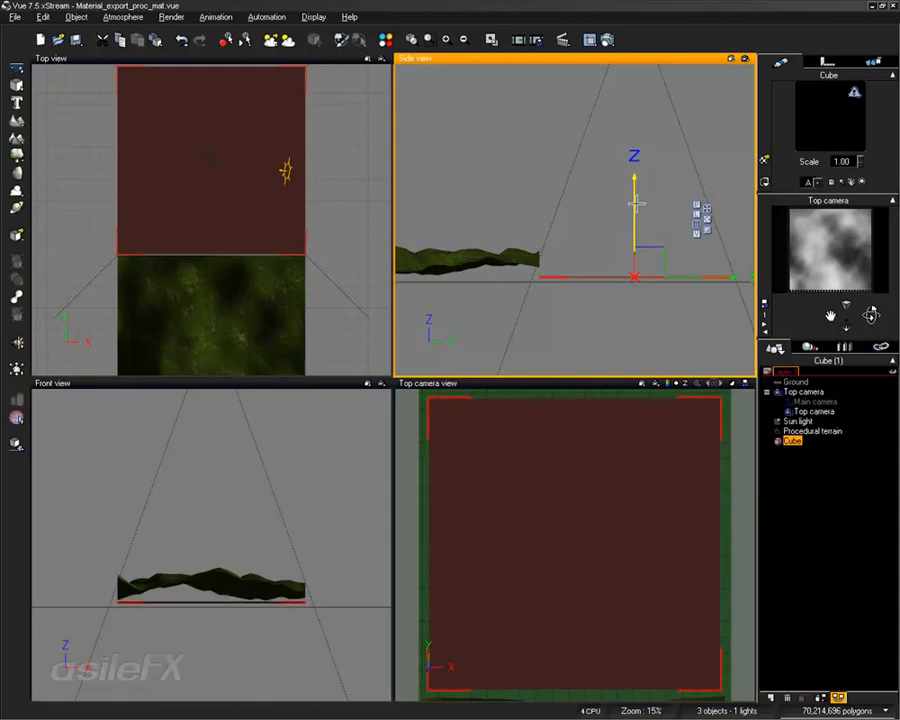
left_click_drag(636, 200, 636, 205)
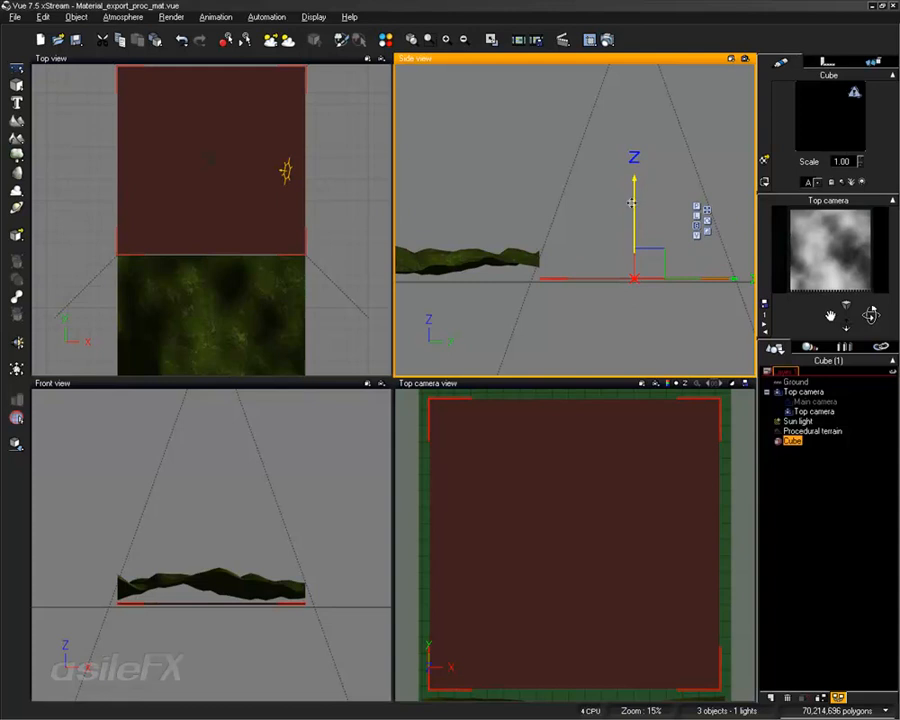
Set the cube's Z size to .001 m
left_click(819, 62)
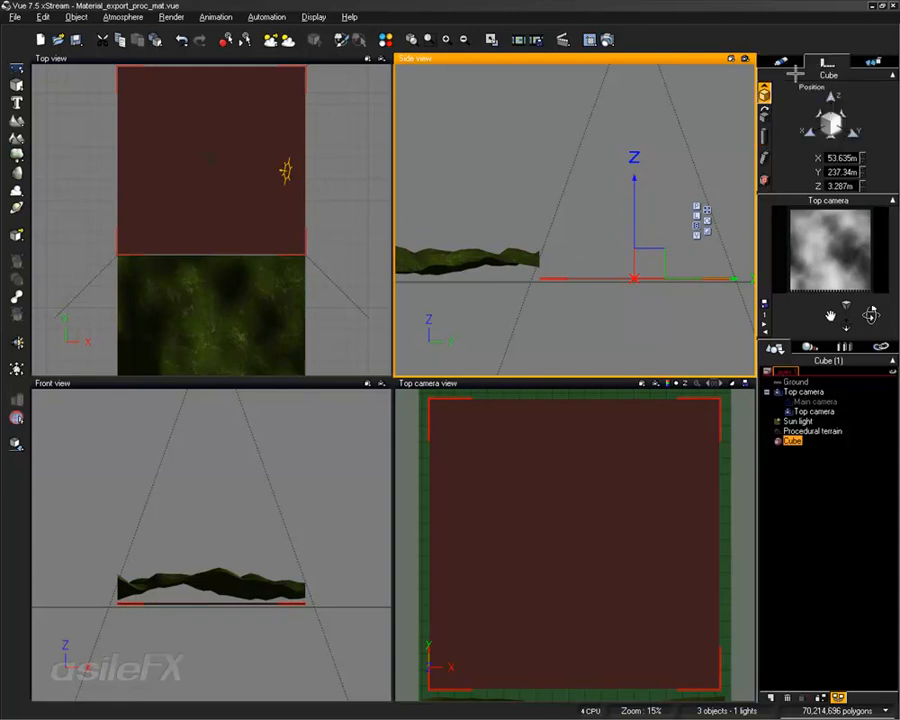
left_click(767, 132)
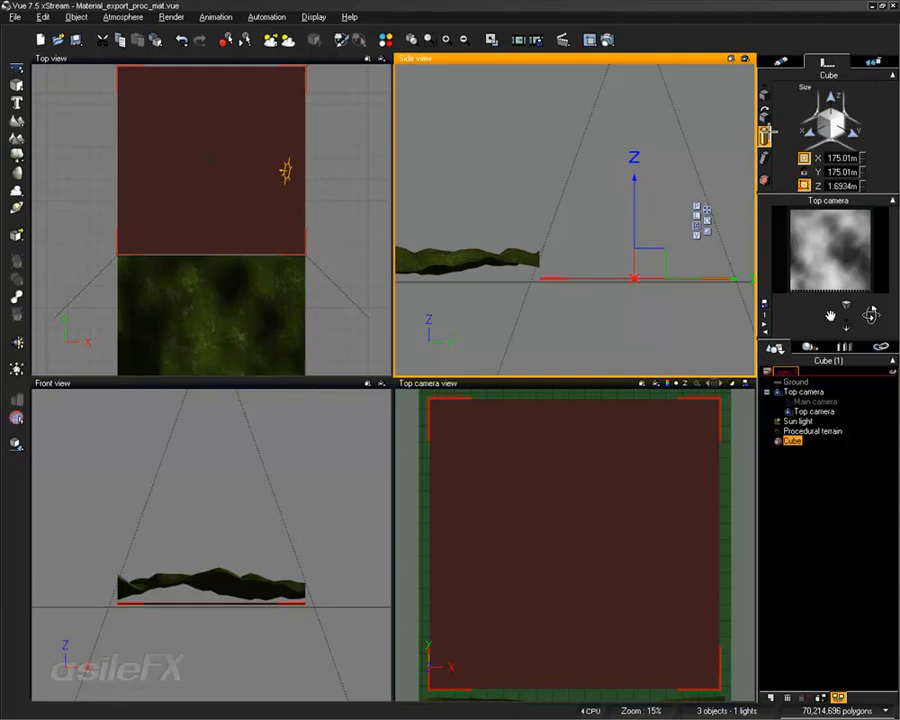
double_click(845, 186)
left_click_drag(849, 186, 786, 187)
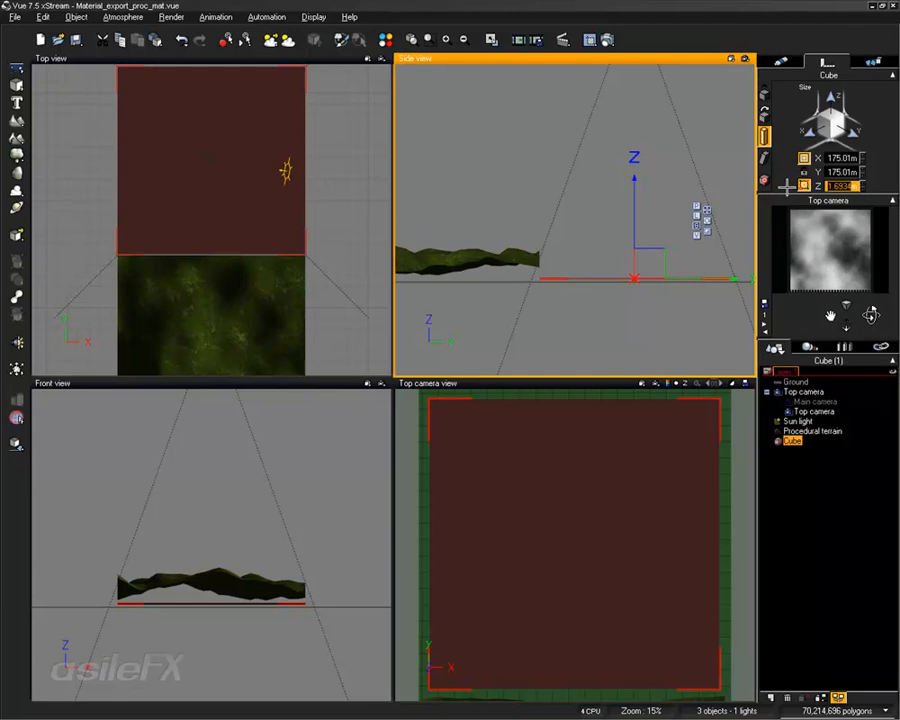
type(".001m")
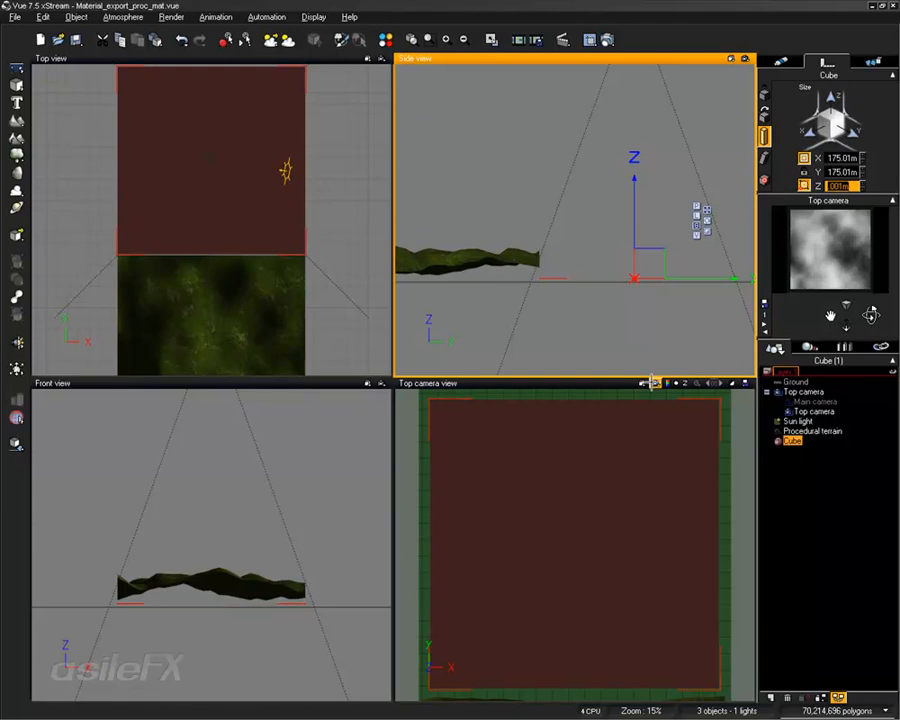
Enlarge the top camera view and adjust the top camera's framing so the flattened cube fills the square frame
double_click(566, 382)
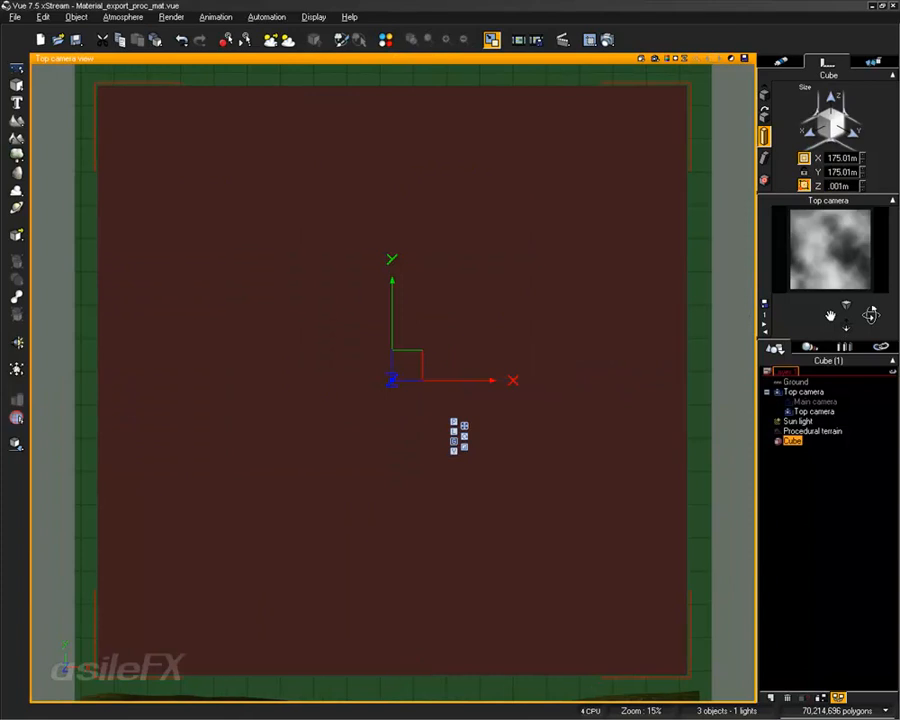
left_click_drag(690, 84, 703, 71)
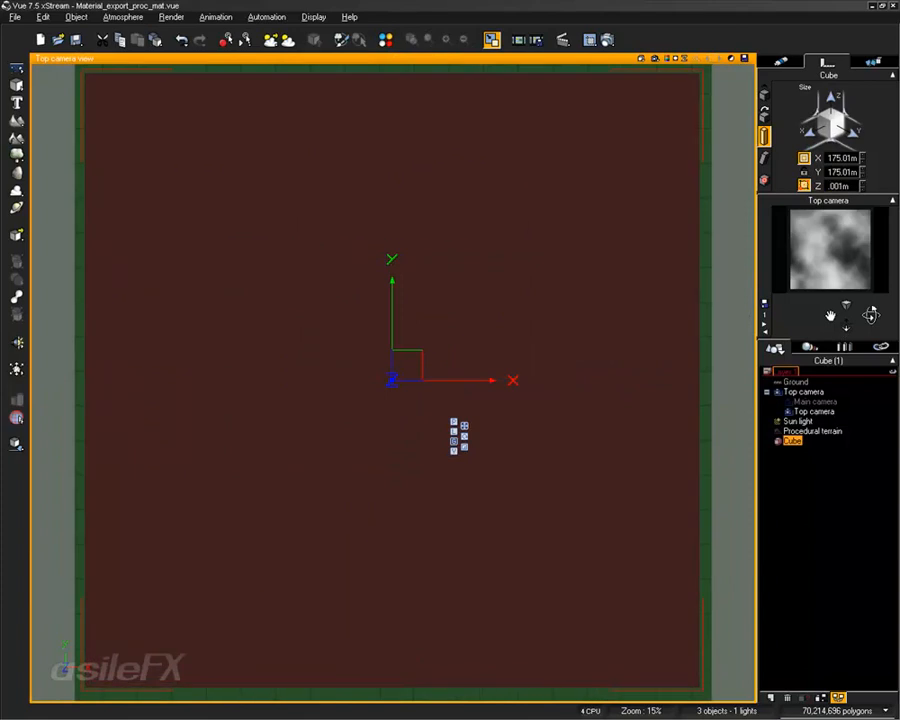
left_click_drag(846, 327, 830, 320)
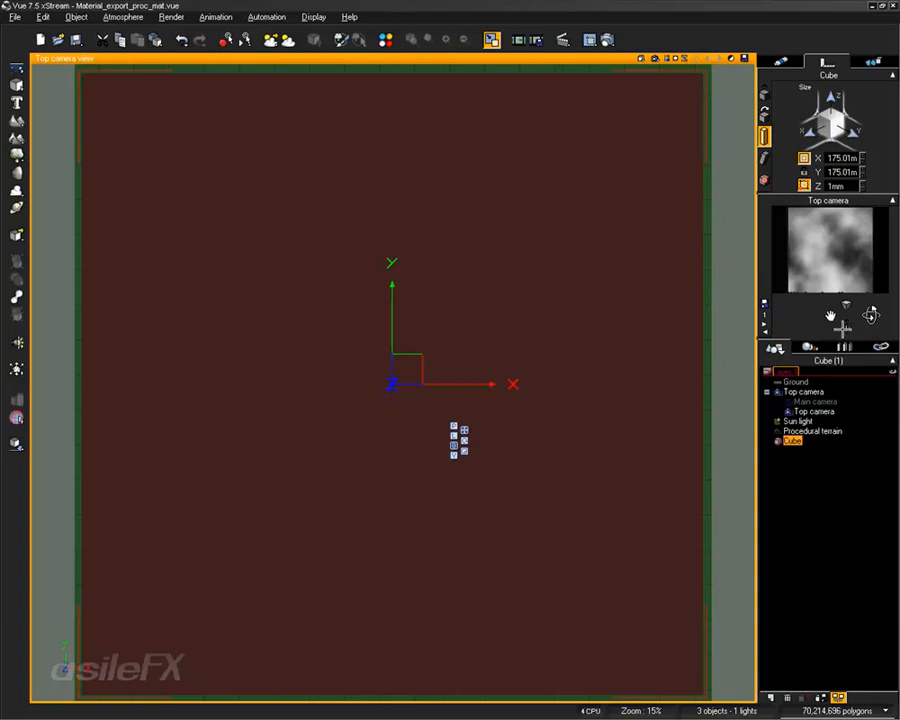
left_click_drag(845, 328, 845, 338)
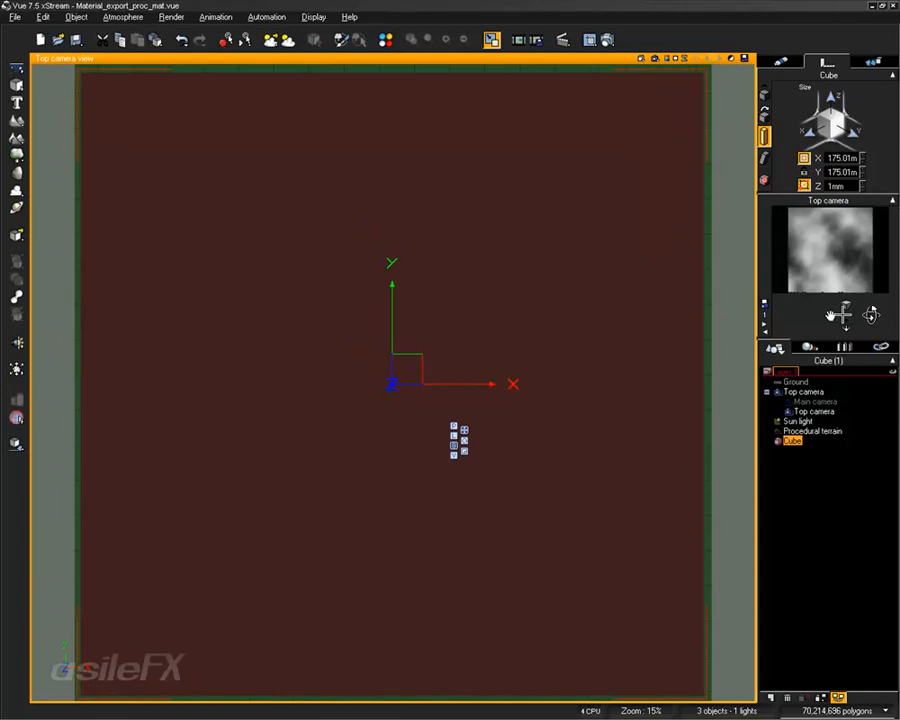
Render the top camera view at a custom picture size of 1000 x 1000 pixels
left_click(606, 40)
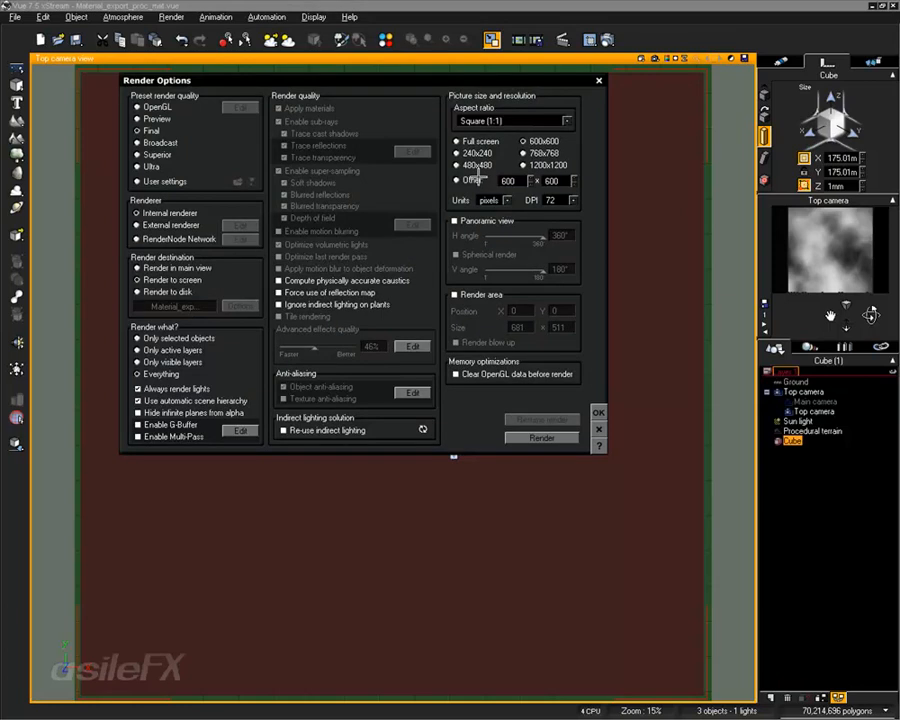
left_click(508, 181)
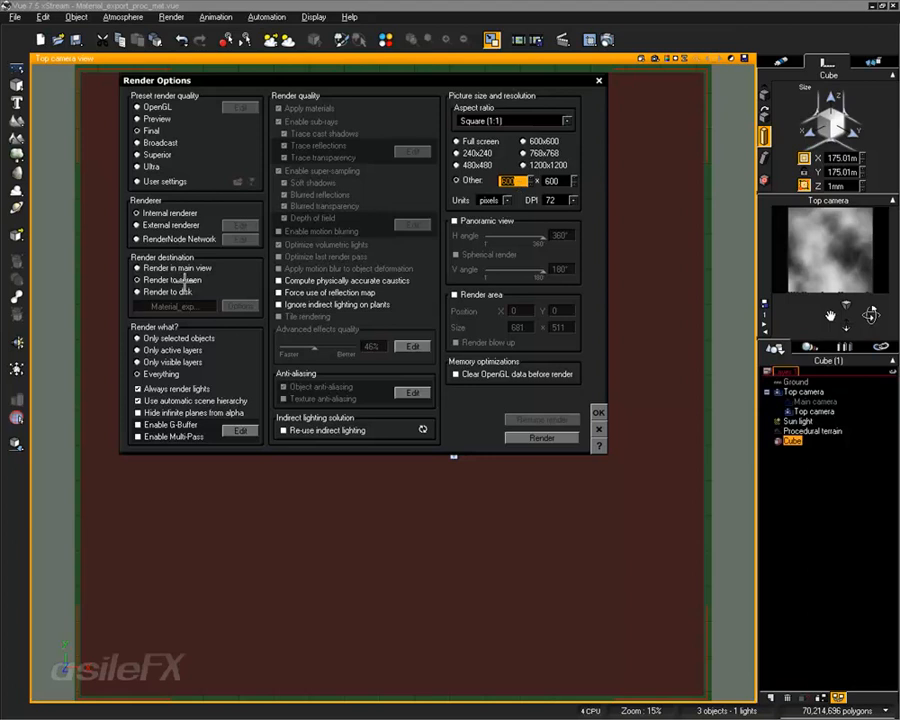
type("1200")
key("Tab")
type("1200")
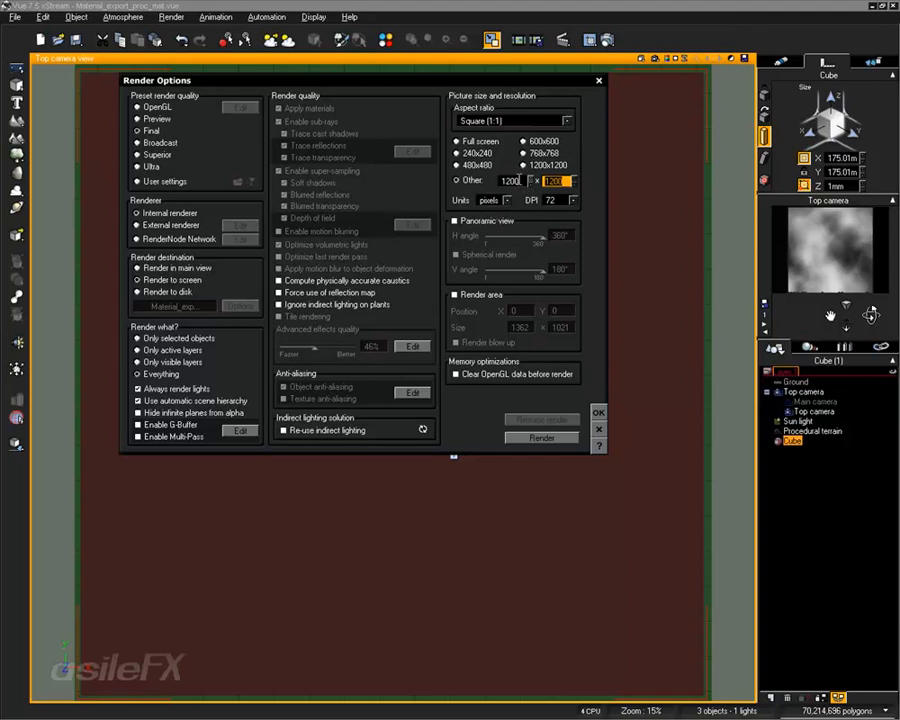
double_click(521, 181)
type("11")
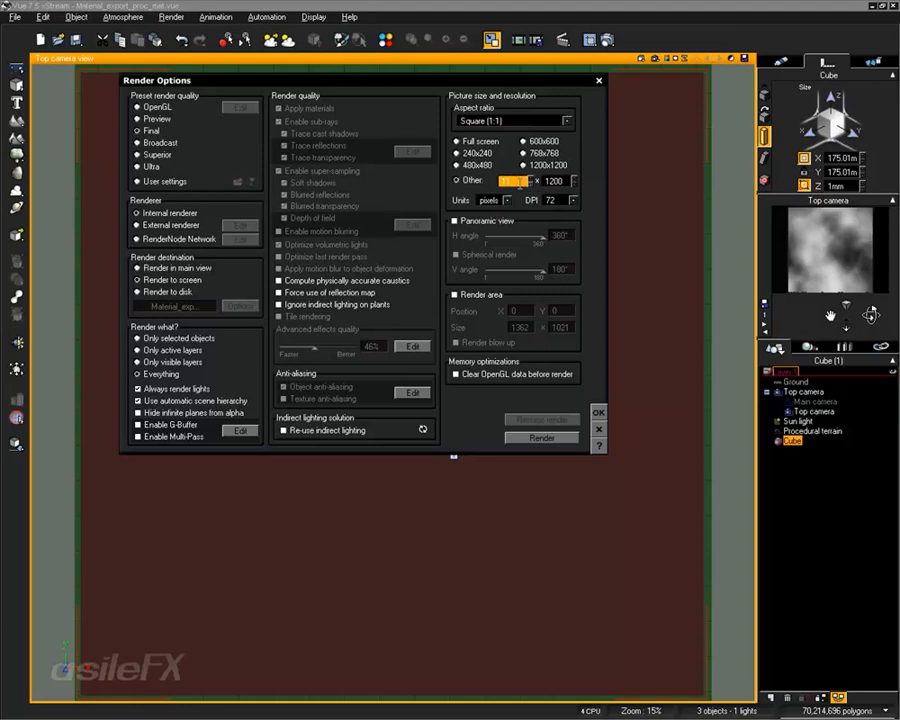
type("000")
double_click(560, 181)
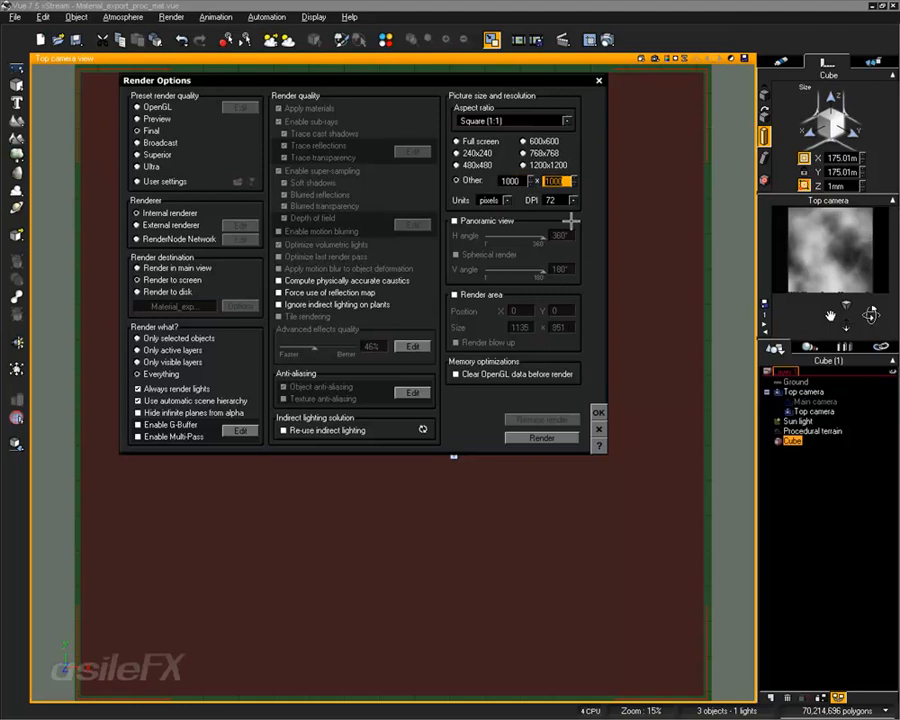
left_click(561, 437)
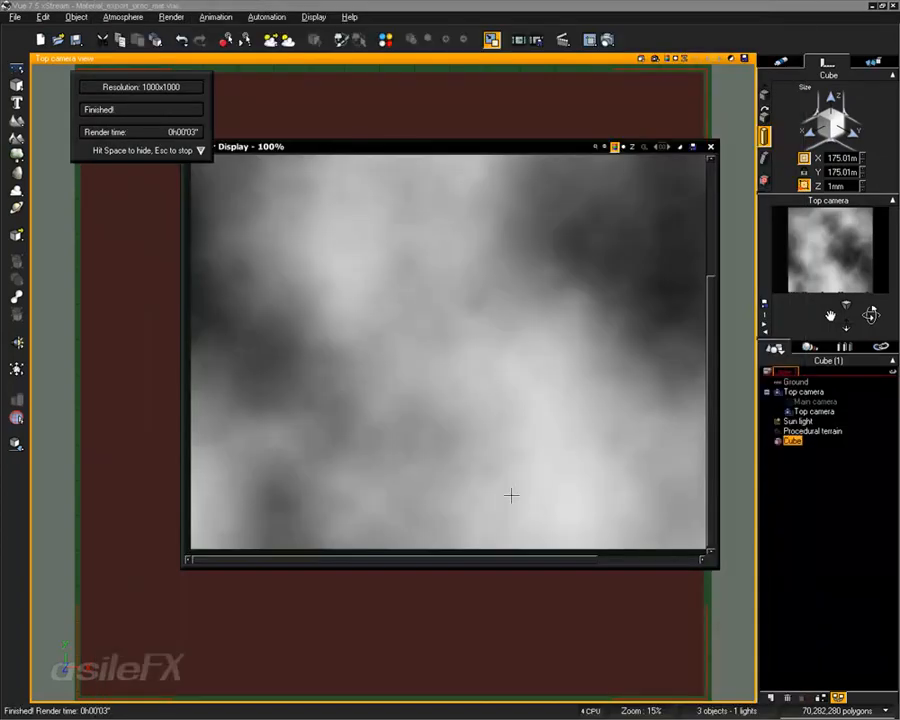
Examine the full rendered height pattern from edge to edge, and close the render display
left_click_drag(522, 560, 590, 560)
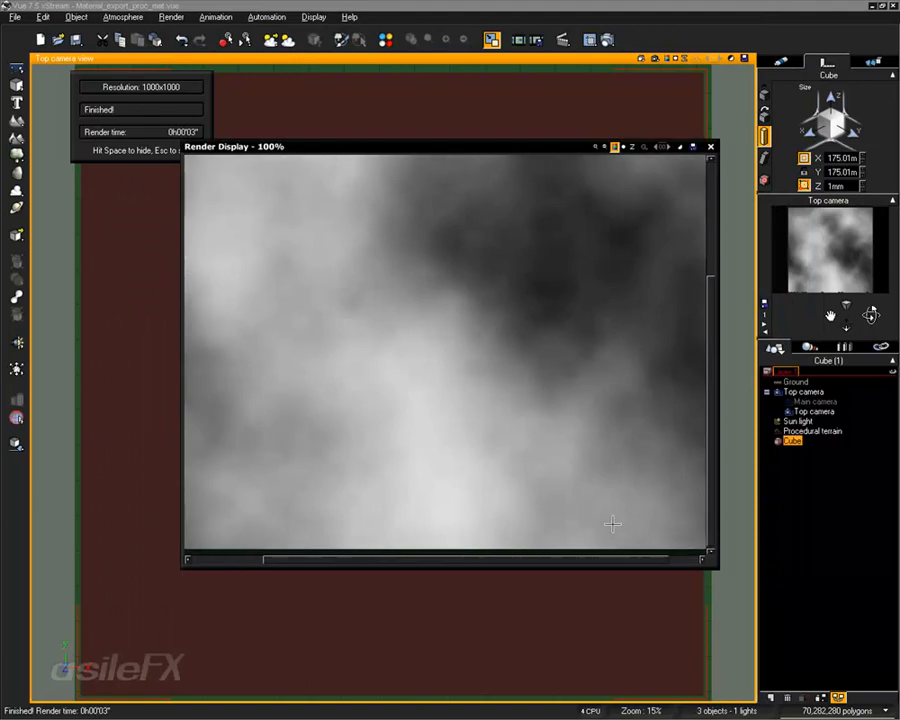
left_click_drag(713, 300, 689, 266)
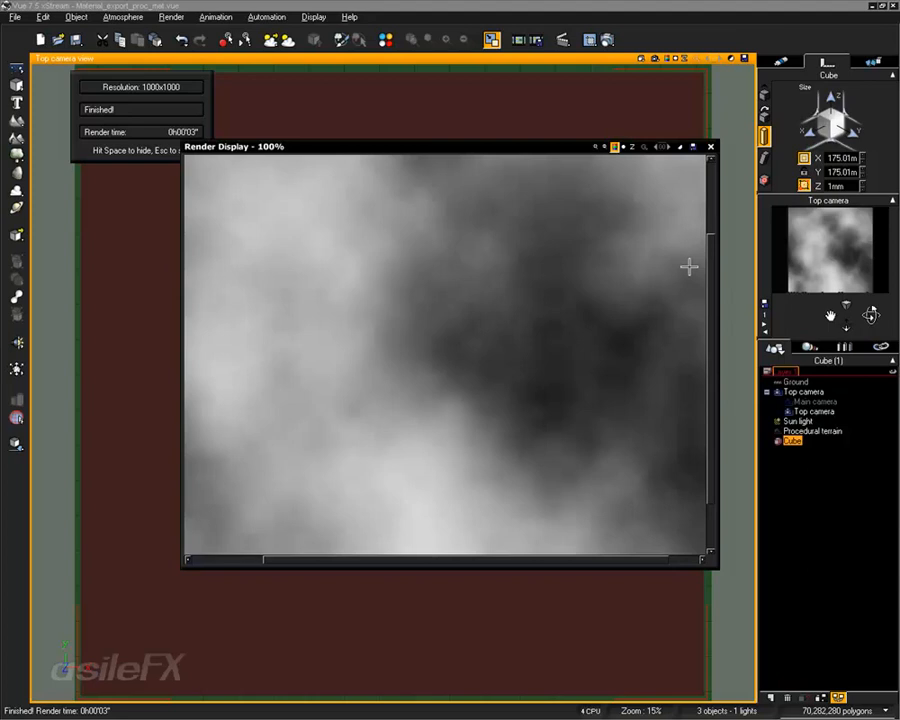
left_click_drag(711, 261, 707, 210)
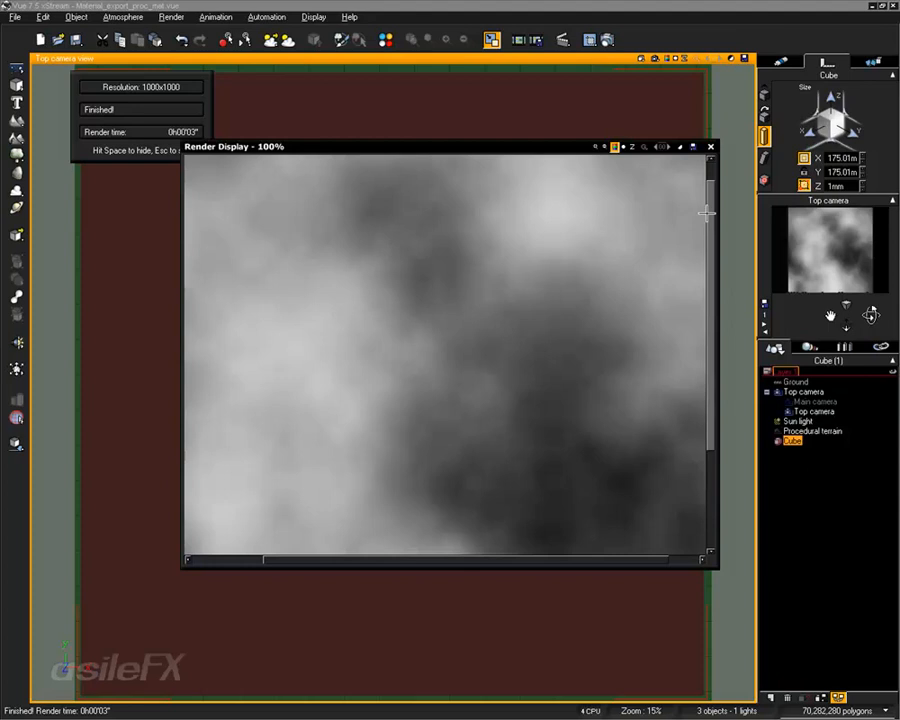
left_click_drag(706, 213, 707, 195)
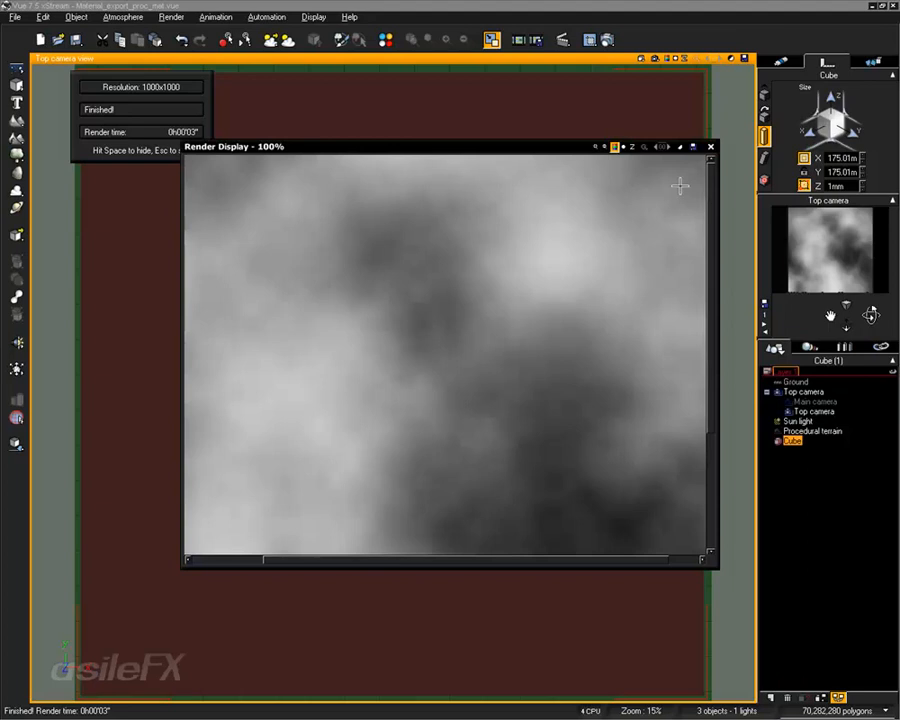
left_click_drag(707, 224, 715, 273)
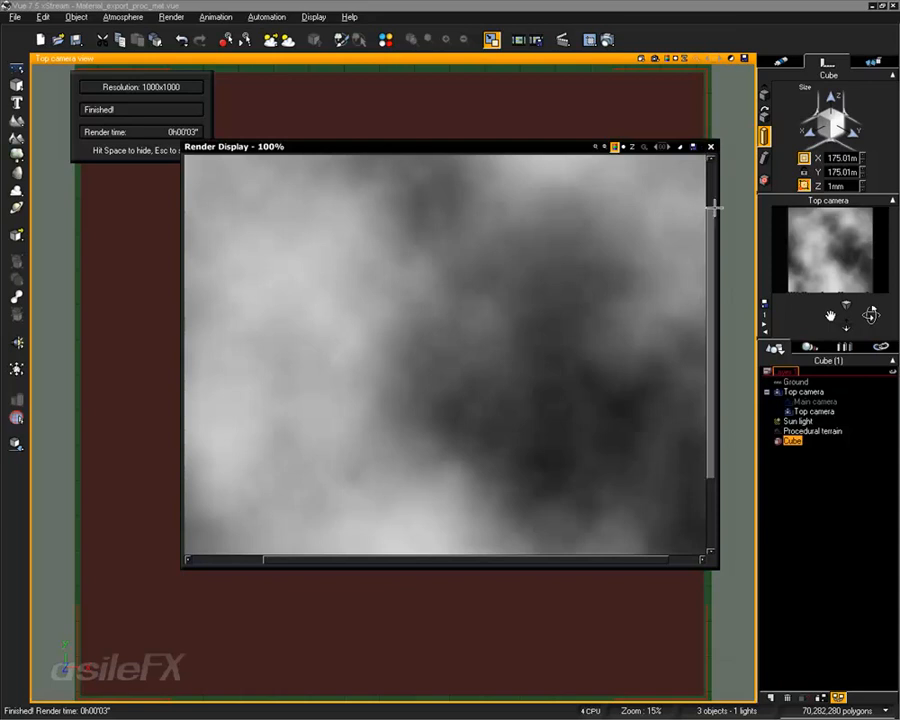
left_click(710, 147)
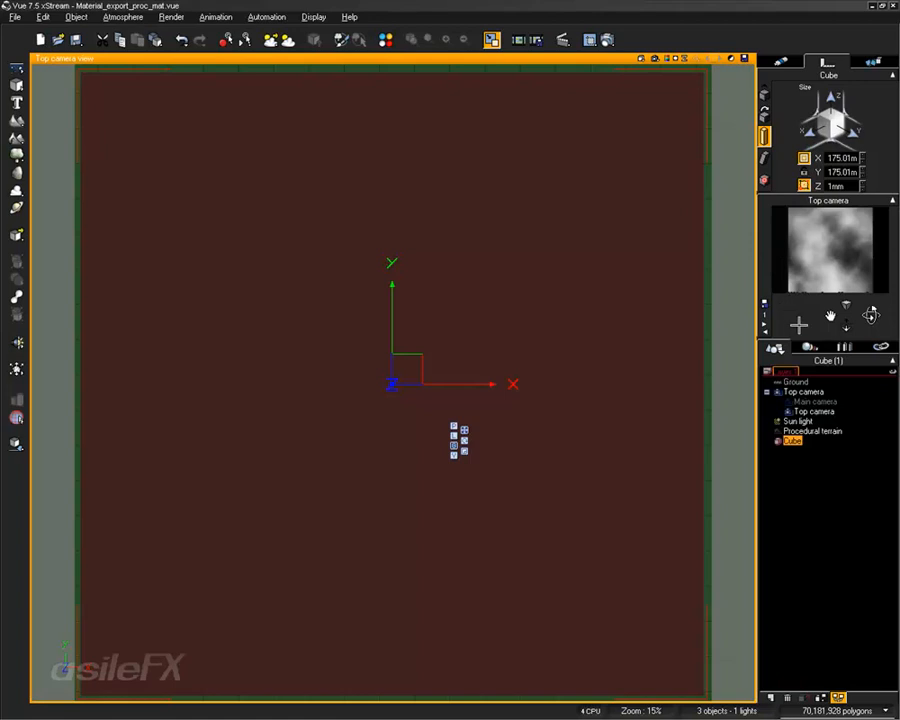
Check the procedural terrain's altitude production and mapping mode in the Terrain Editor, and close it
double_click(532, 59)
right_click_drag(267, 241, 284, 159)
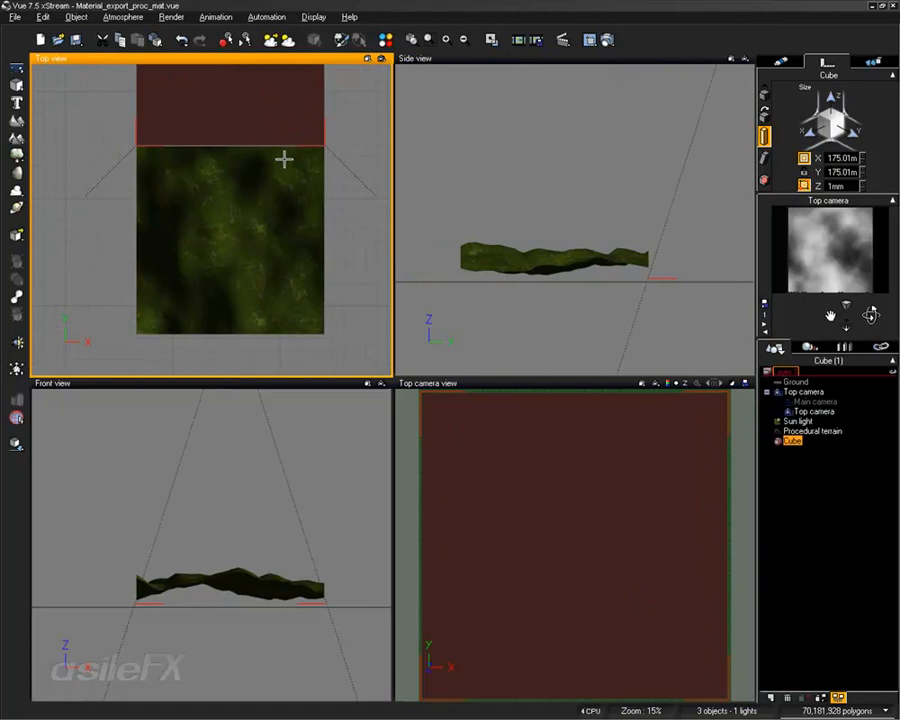
left_click(290, 250)
right_click(290, 247)
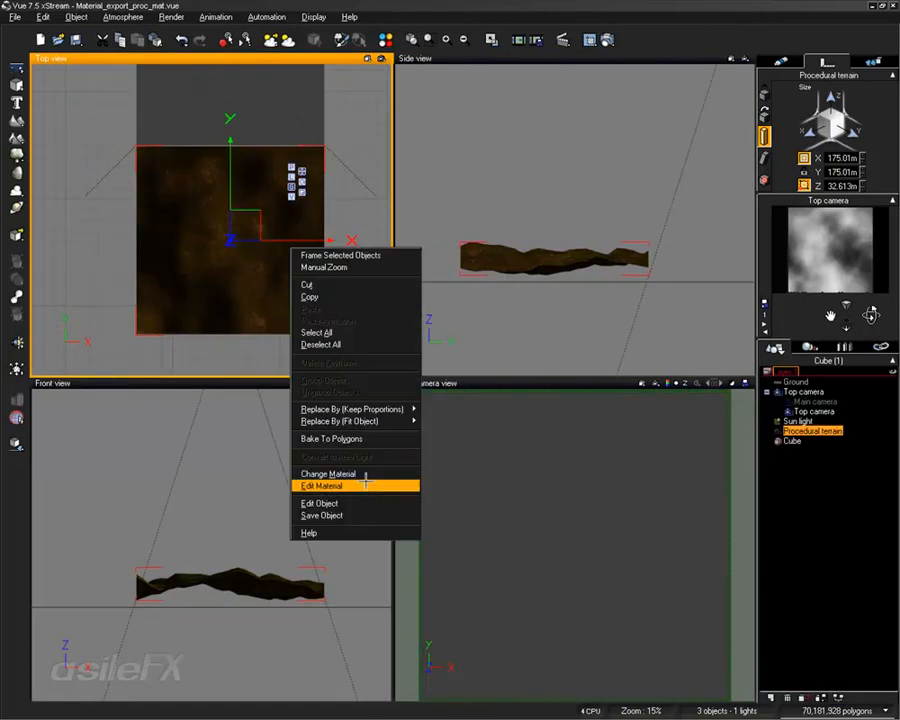
left_click(358, 503)
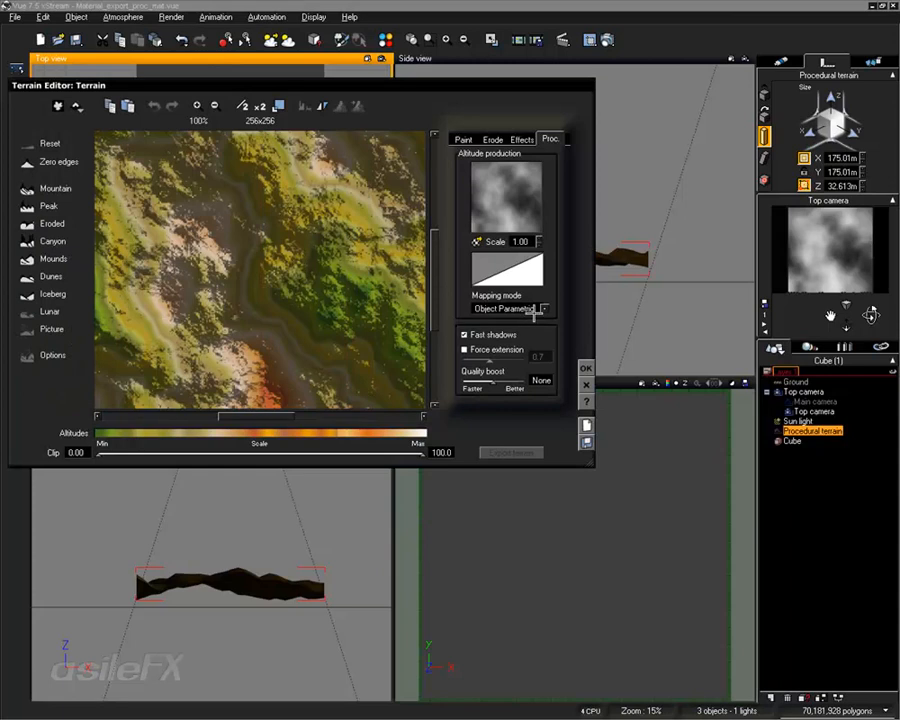
left_click(586, 368)
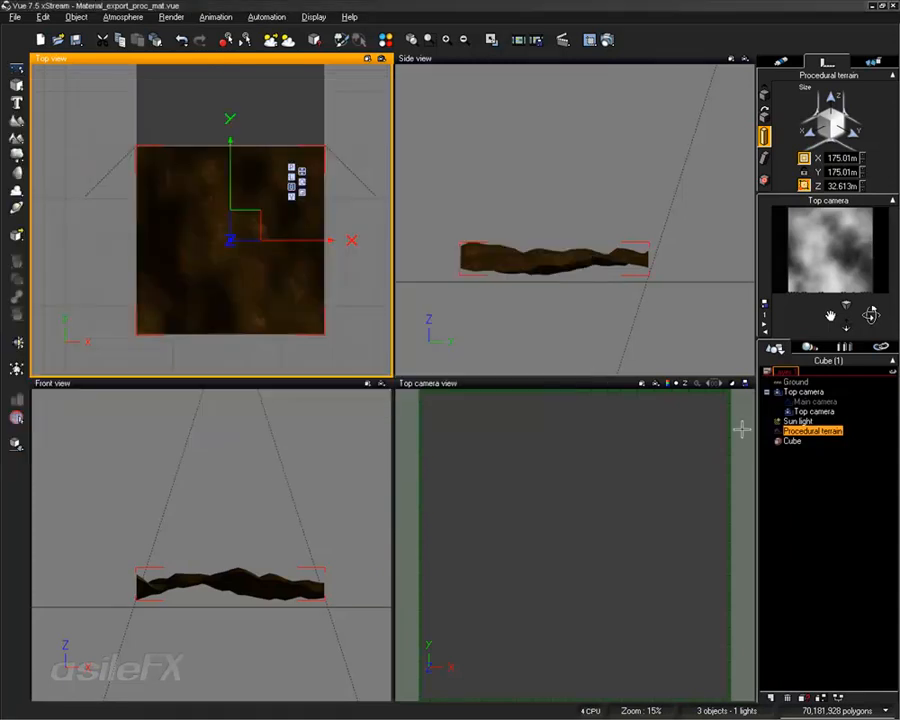
Add an External Dependency input node to the cube's function graph and set its dependency to the procedural terrain's position
left_click(797, 441)
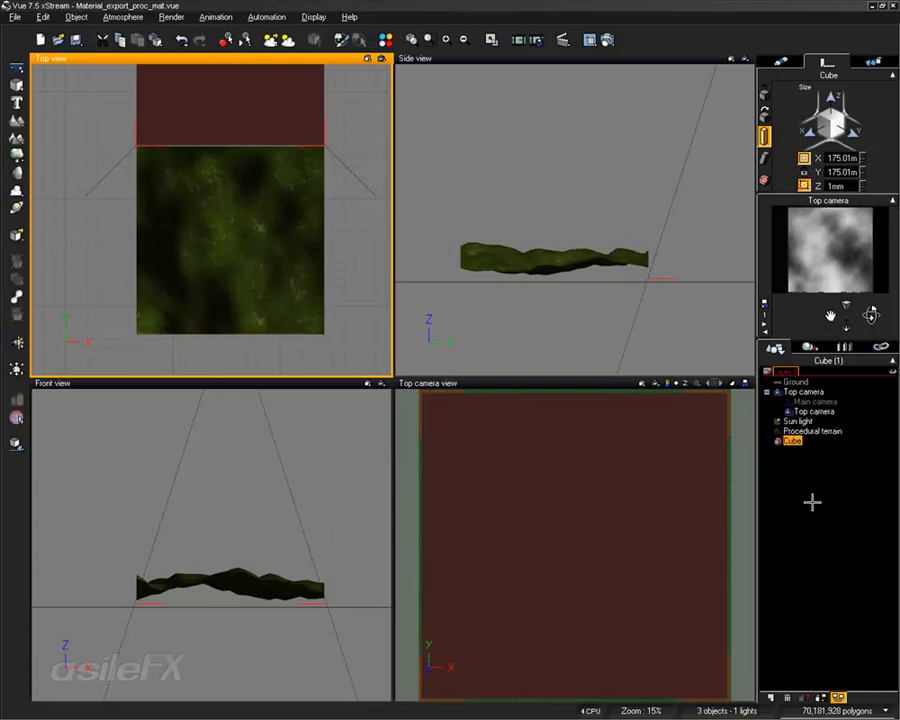
left_click(836, 693)
left_click(301, 317)
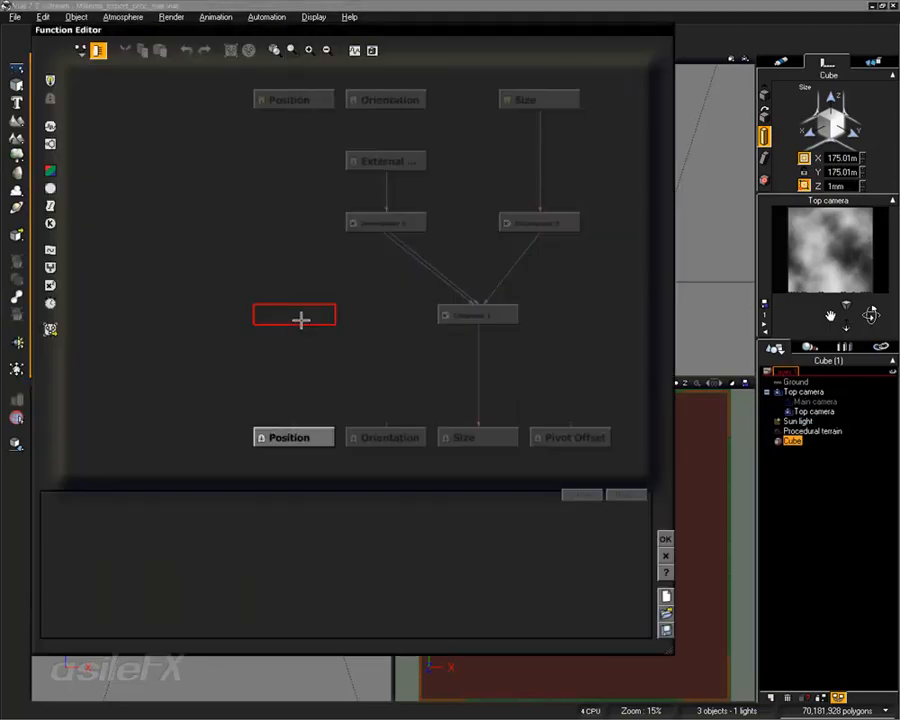
right_click(287, 178)
mouse_move(353, 178)
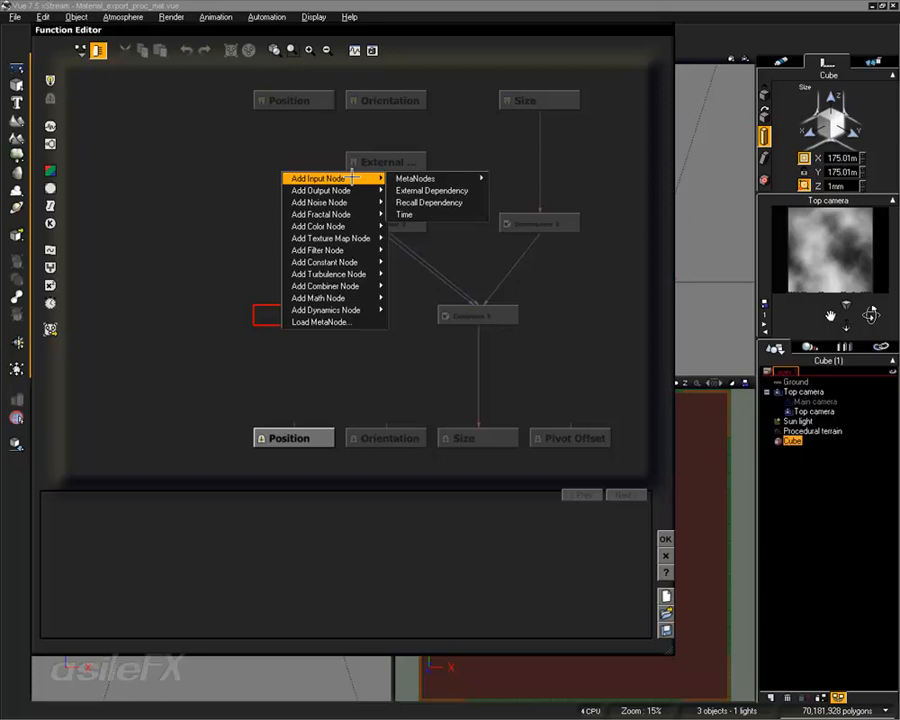
left_click(430, 190)
left_click(240, 541)
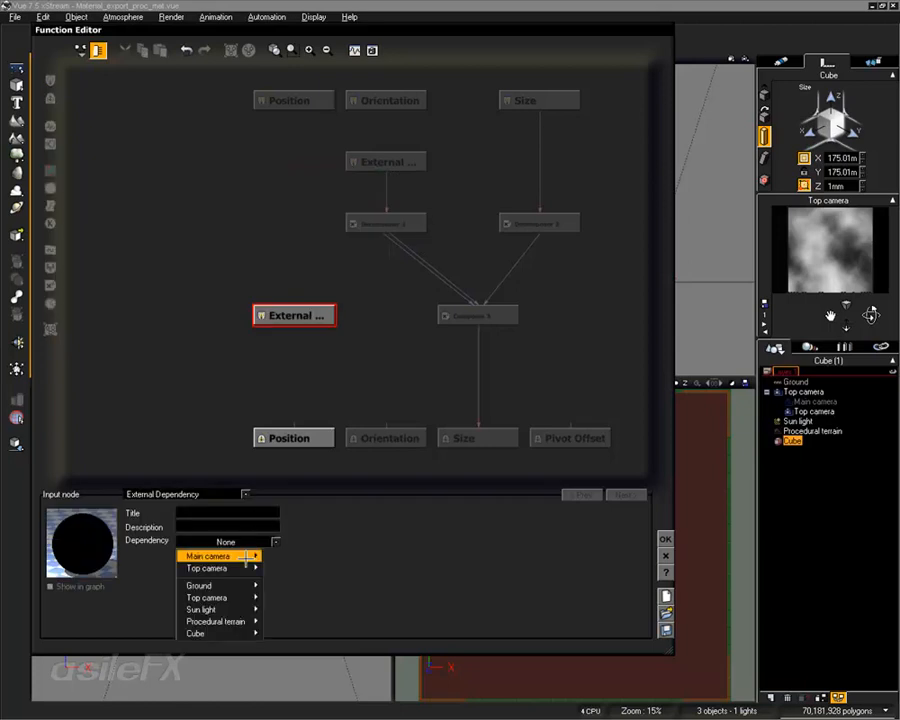
mouse_move(250, 621)
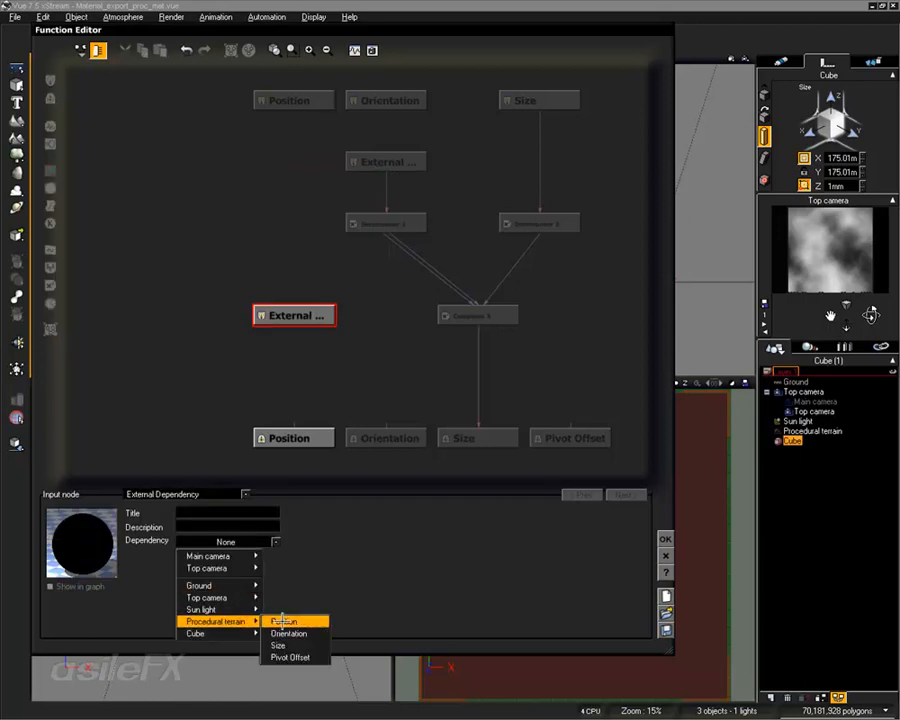
left_click(283, 621)
Connect the new External Dependency node to the cube's Position output and accept the function graph
left_click(300, 410)
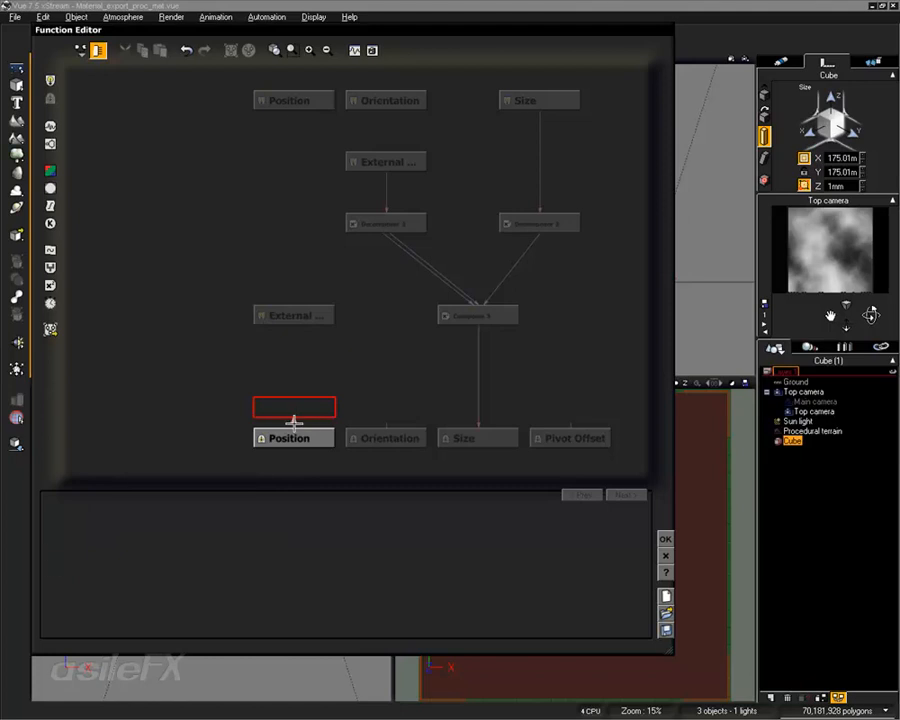
left_click_drag(294, 420, 294, 316)
left_click(663, 538)
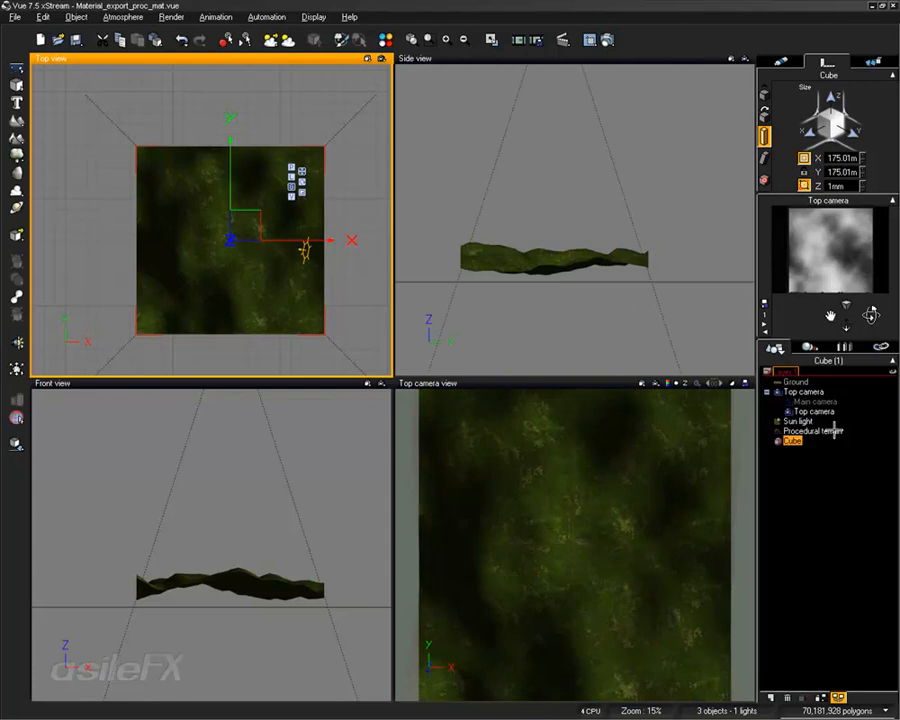
Set the procedural terrain's display option to Hidden
left_click(812, 430)
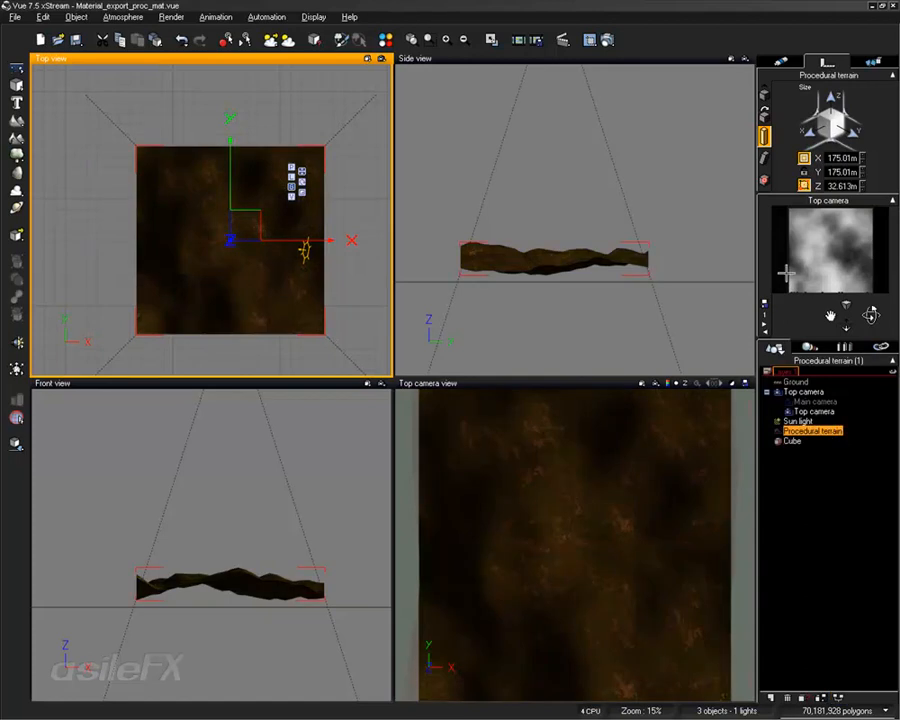
left_click(779, 60)
left_click(815, 182)
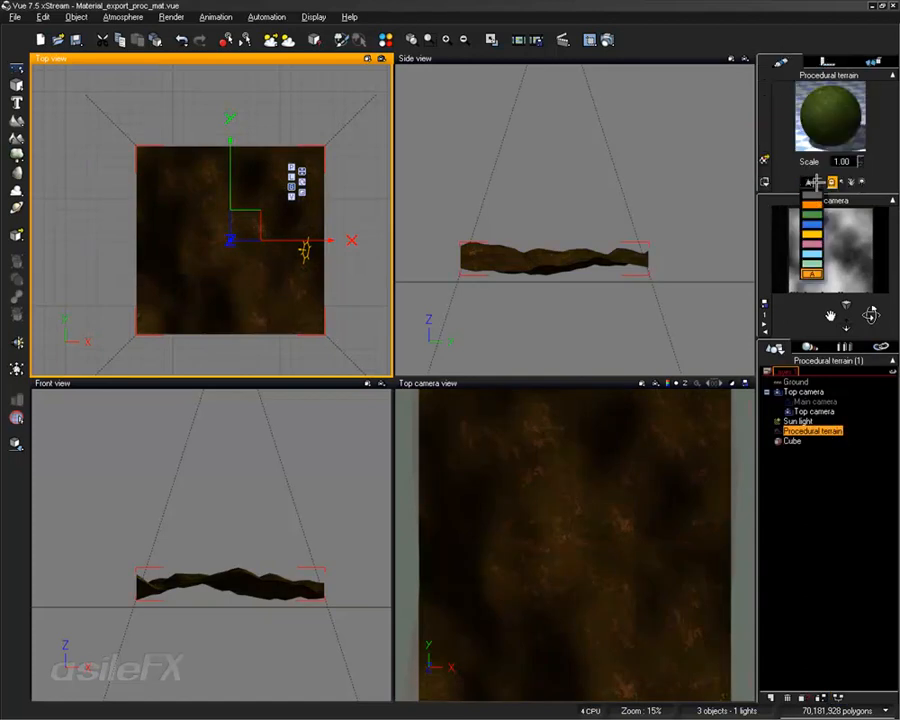
left_click(764, 182)
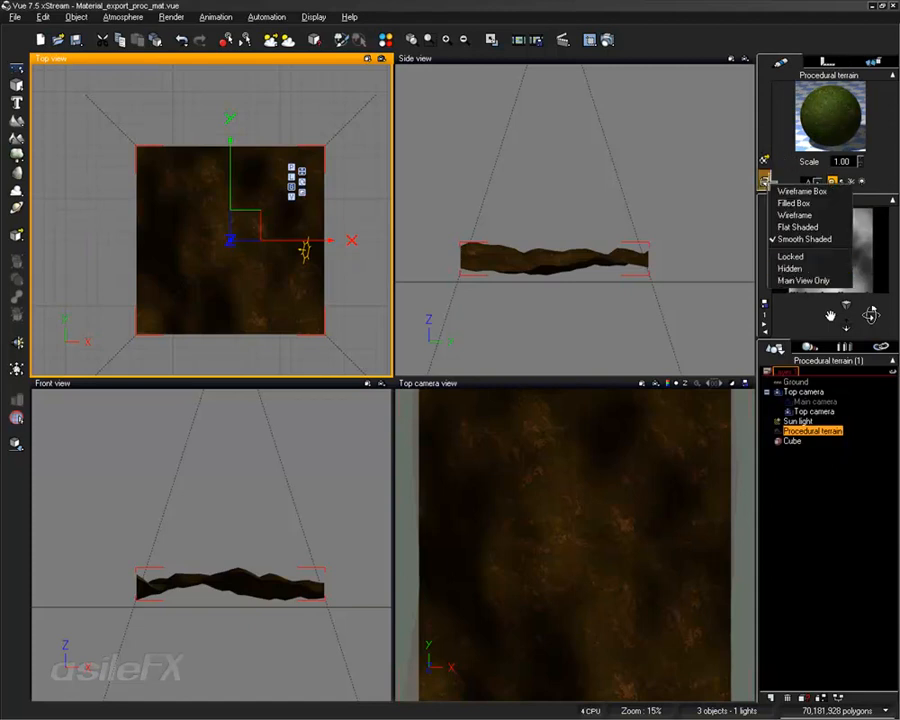
left_click(817, 268)
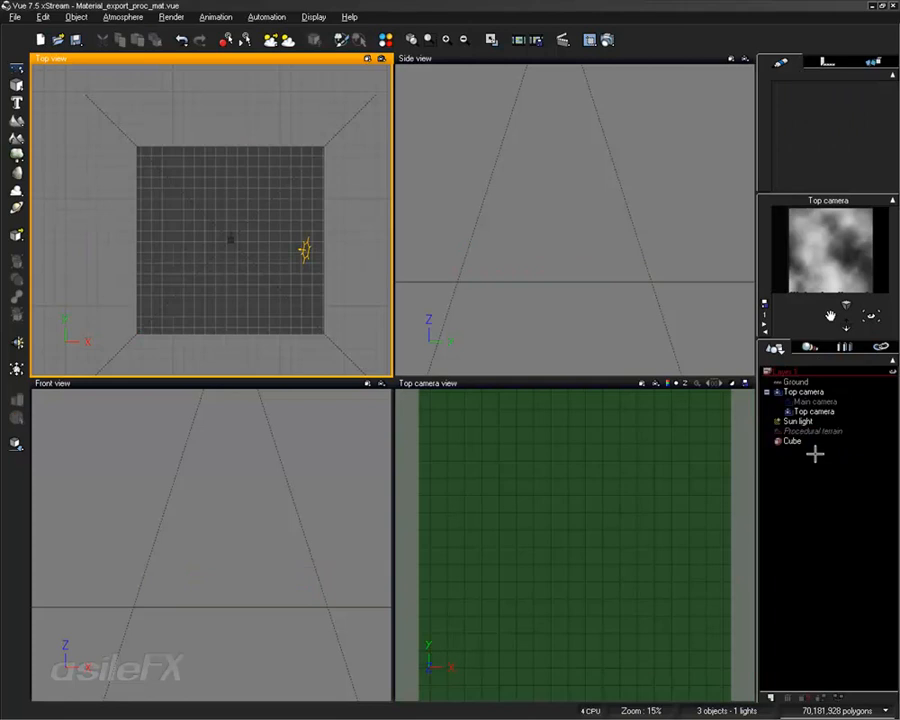
Examine the flattened cube and the top camera's placement in the orthographic views at several zoom levels
left_click(791, 440)
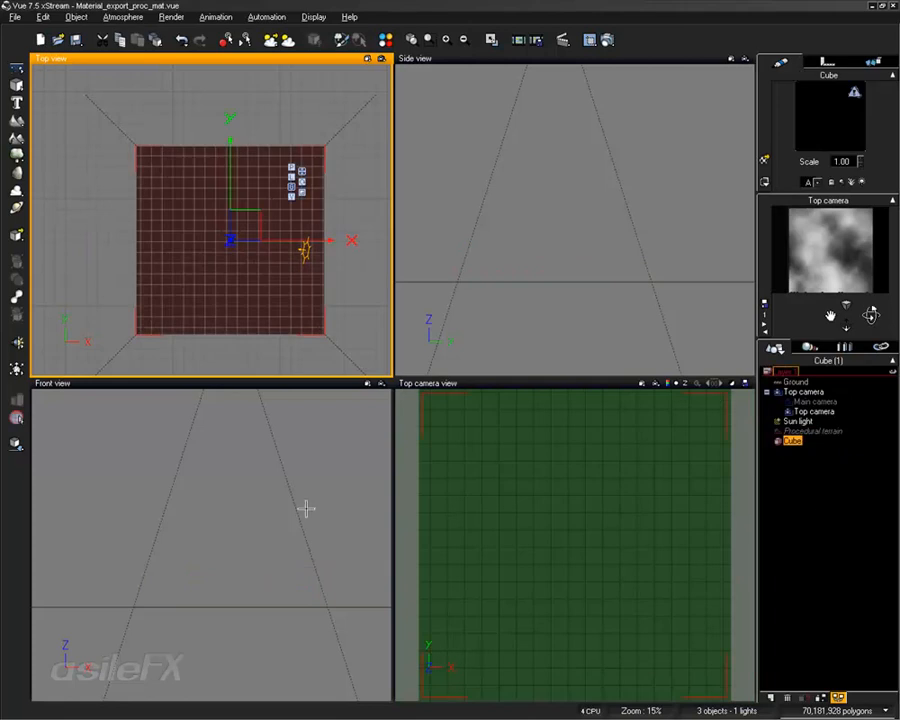
right_click_drag(306, 523, 315, 439)
scroll(316, 440, "down", 5)
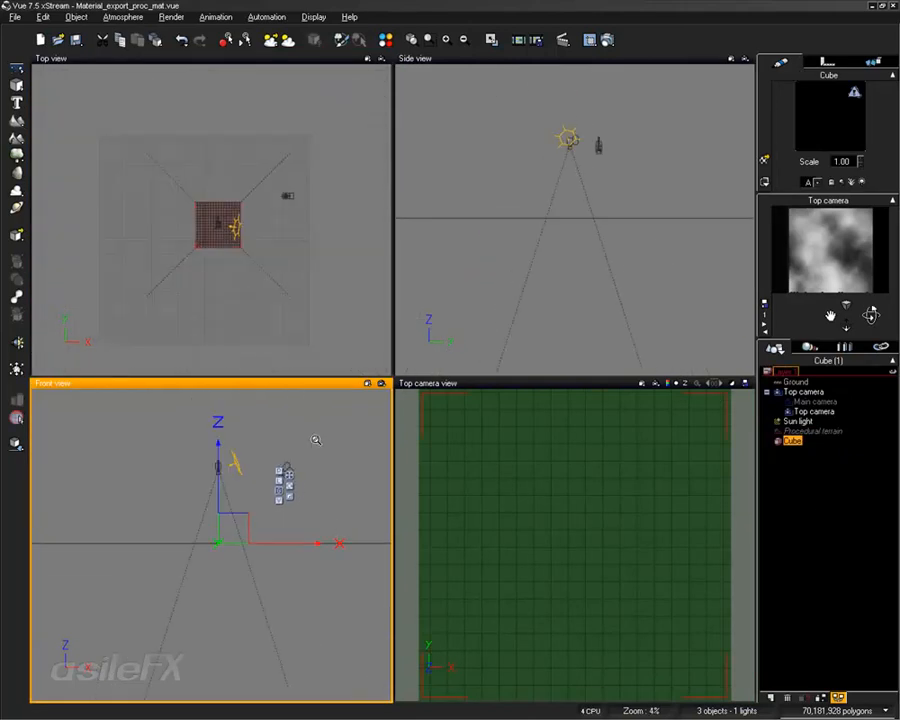
scroll(313, 438, "down", 2)
scroll(311, 440, "up", 6)
scroll(313, 450, "down", 4)
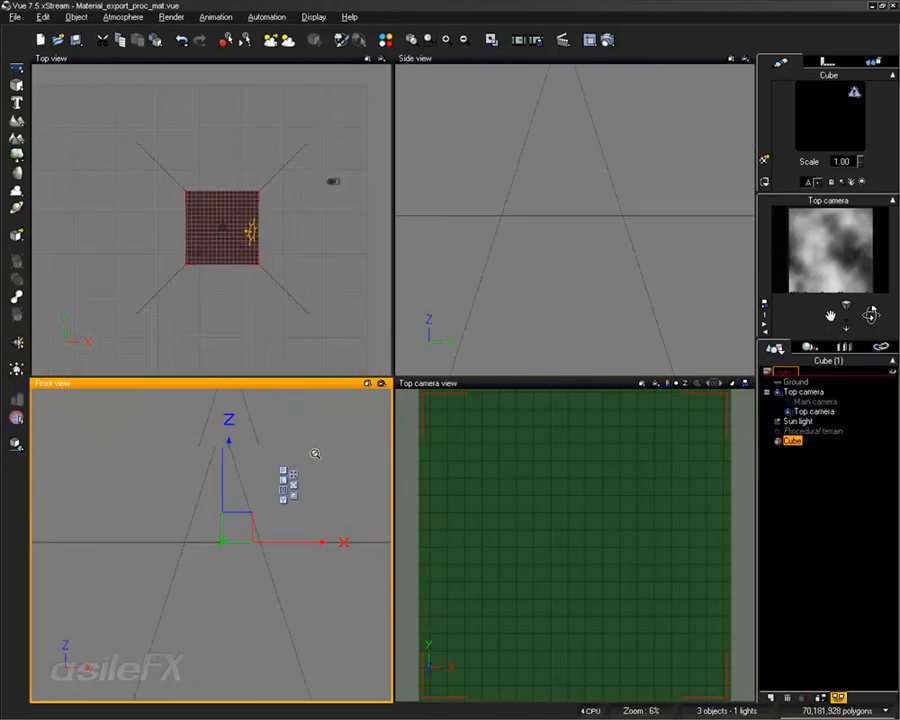
scroll(312, 450, "down", 3)
scroll(312, 451, "up", 12)
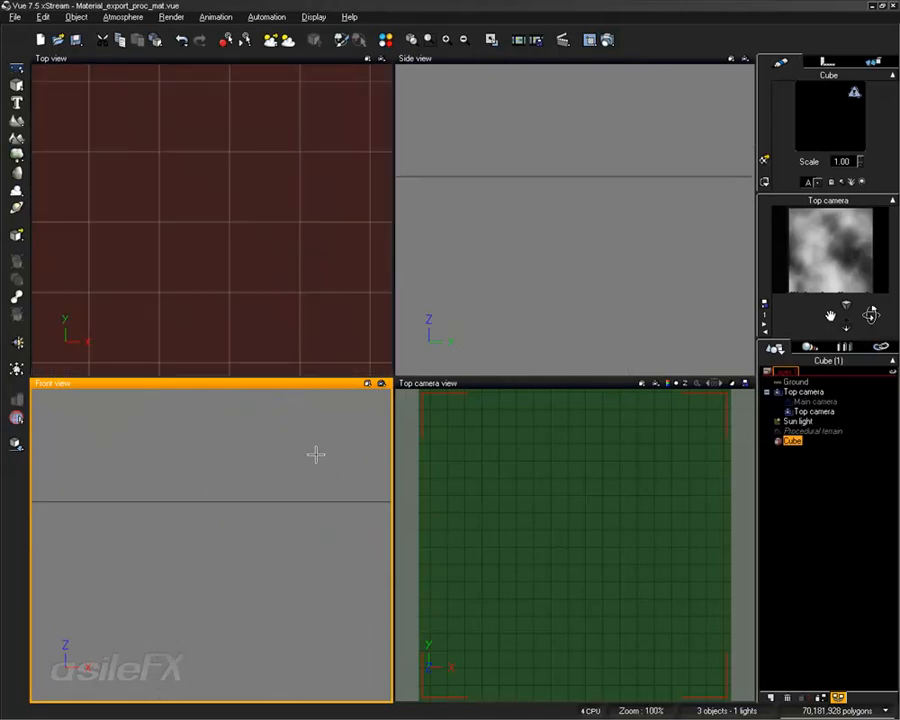
scroll(316, 460, "down", 5)
scroll(300, 580, "down", 2)
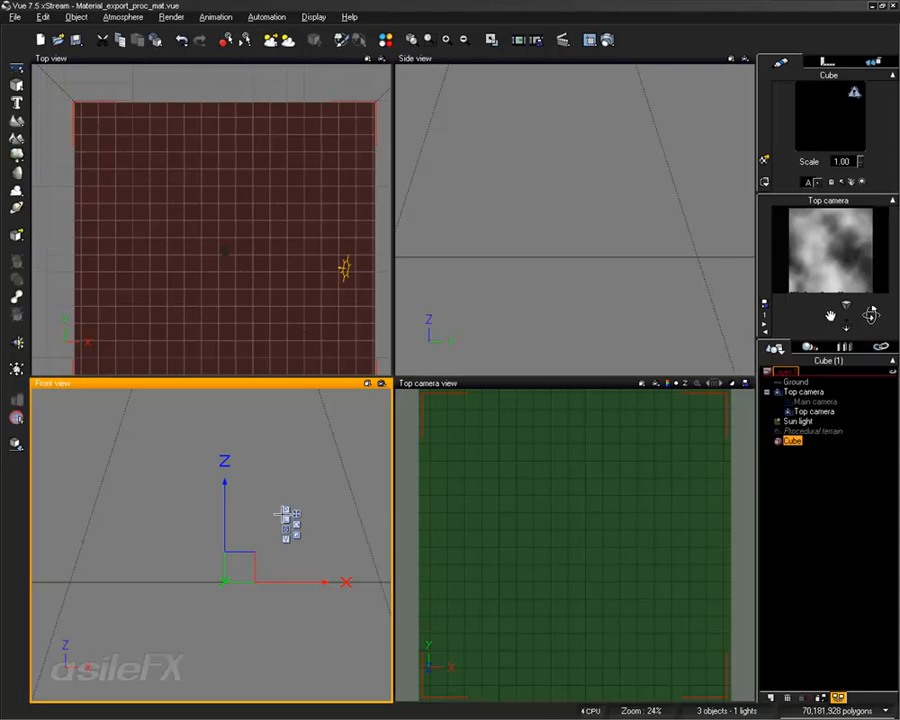
right_click_drag(309, 486, 289, 513)
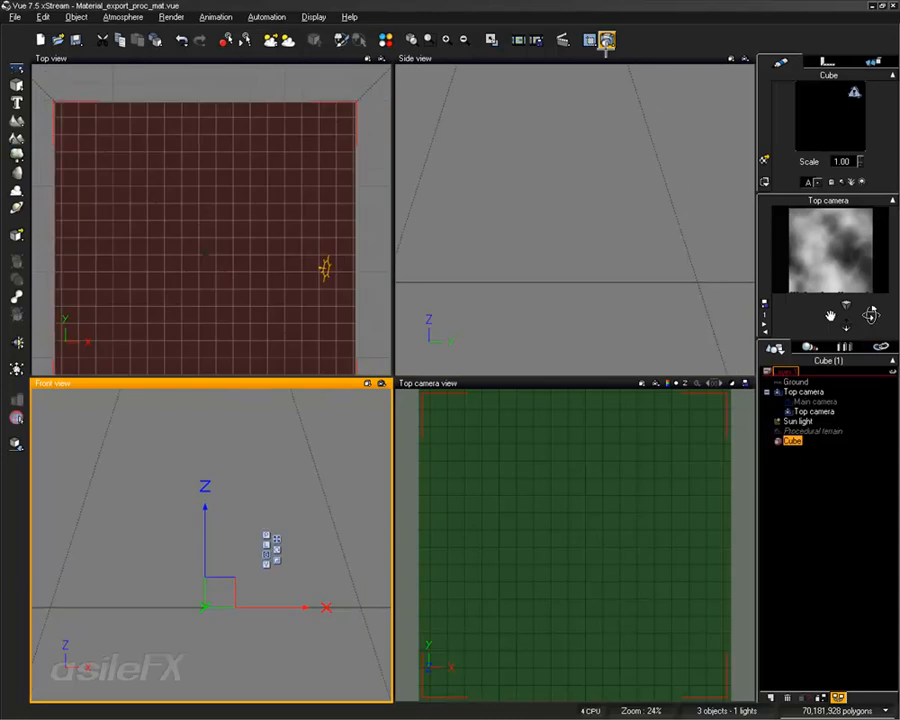
Render the top camera view of the flattened cube, dismiss the render display, and deselect the cube
left_click(608, 40)
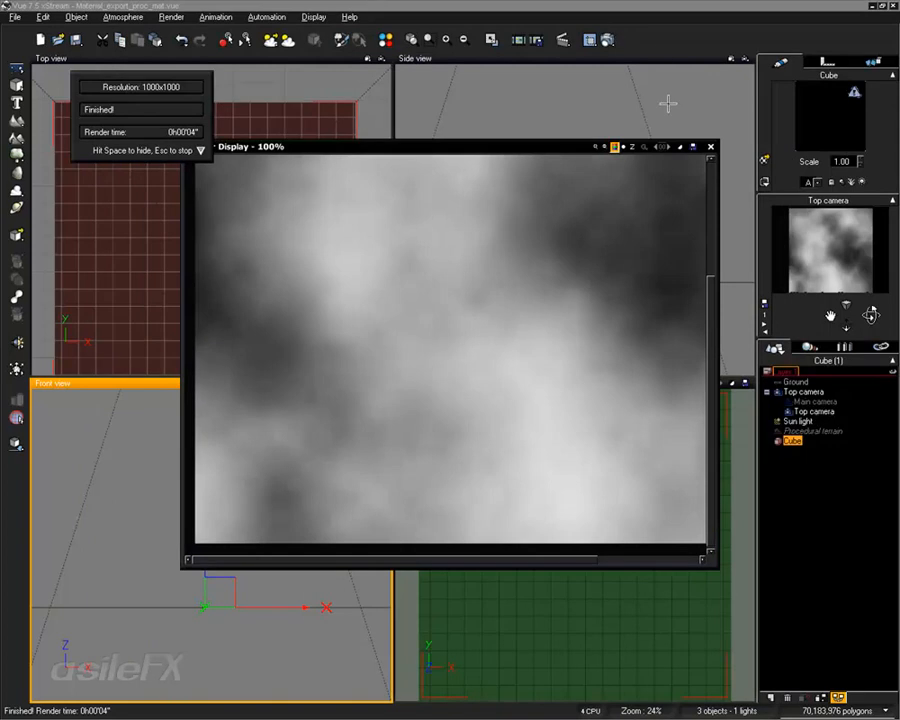
key("space")
left_click(805, 533)
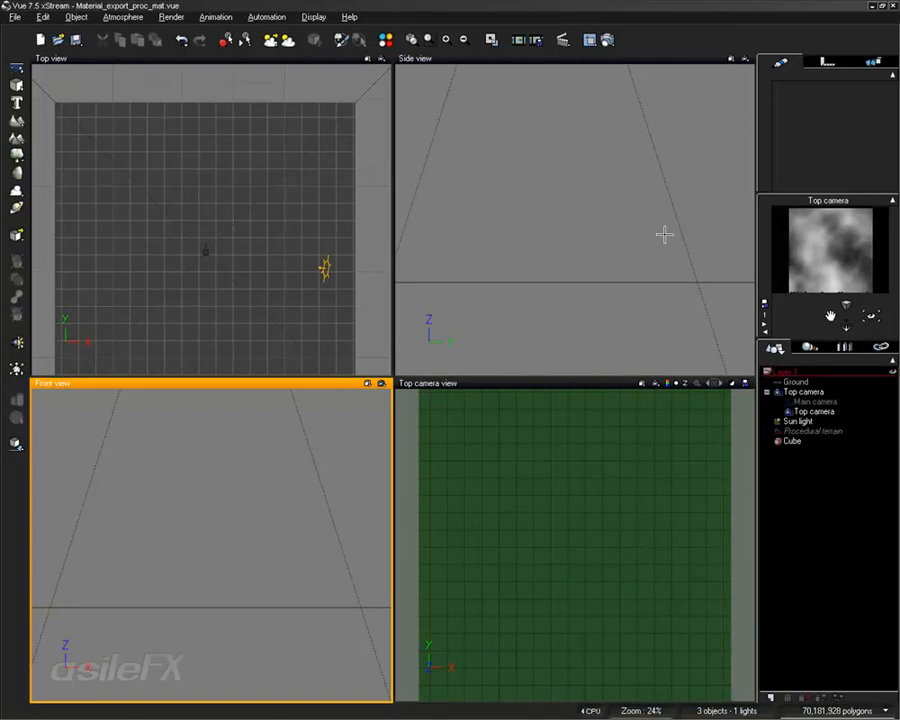
Check the top camera's film and exposure settings in the advanced camera options, and close them without changes
left_click(598, 388)
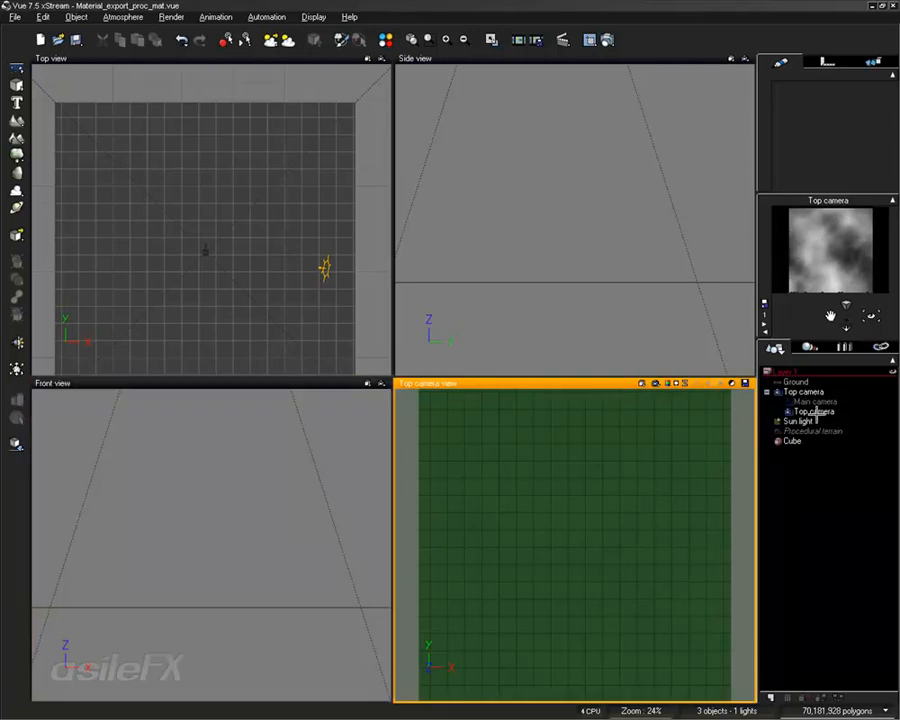
double_click(816, 411)
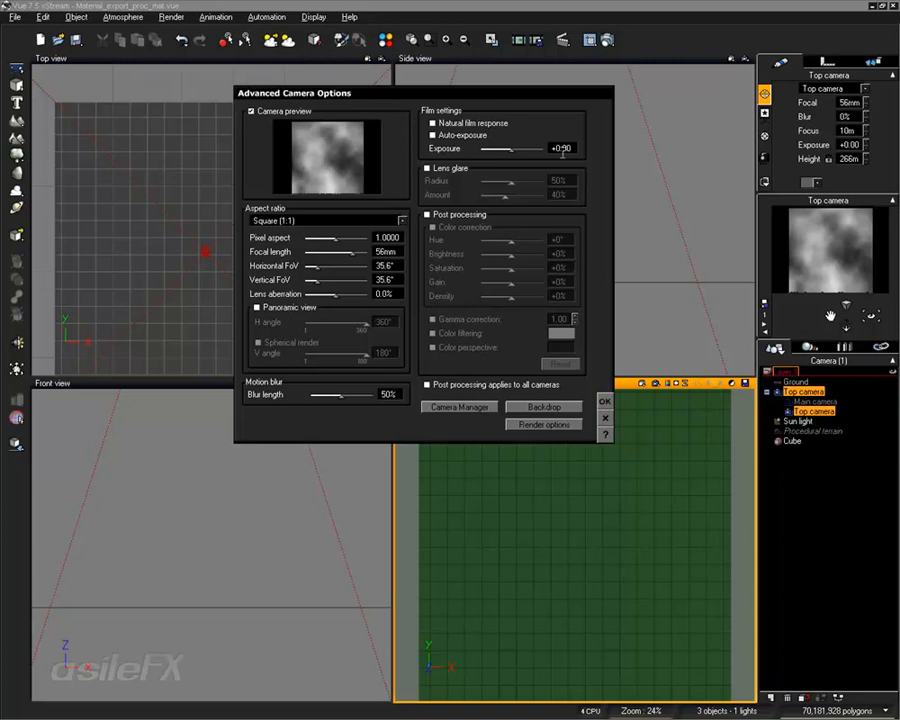
left_click(604, 416)
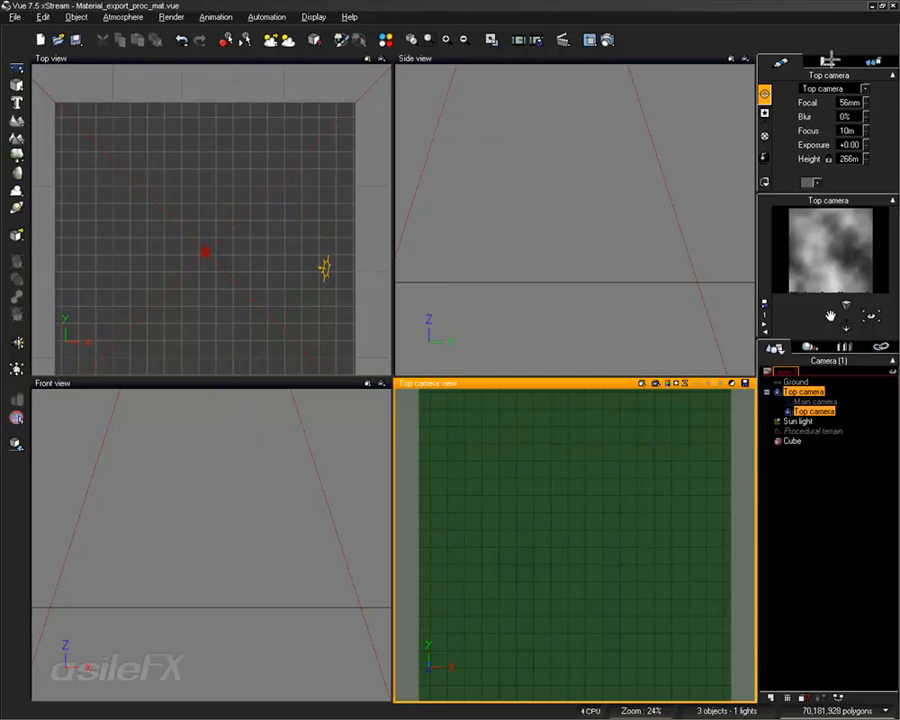
Open the cube material's color production function for editing and show the Simple Fractal node's output curves in the node preview
left_click(792, 440)
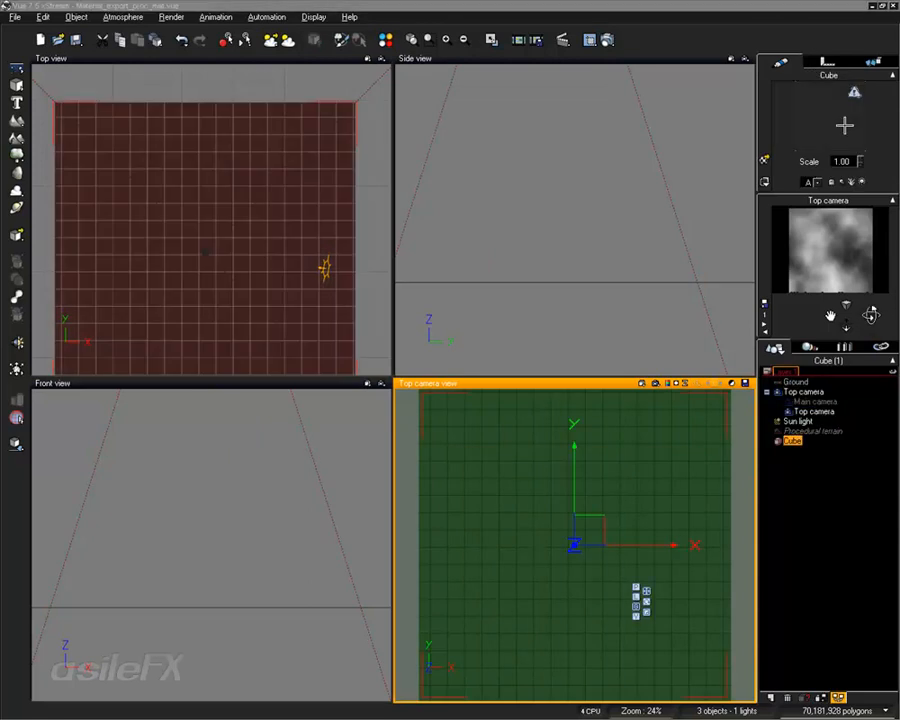
double_click(845, 125)
left_click(362, 330)
left_click(300, 330)
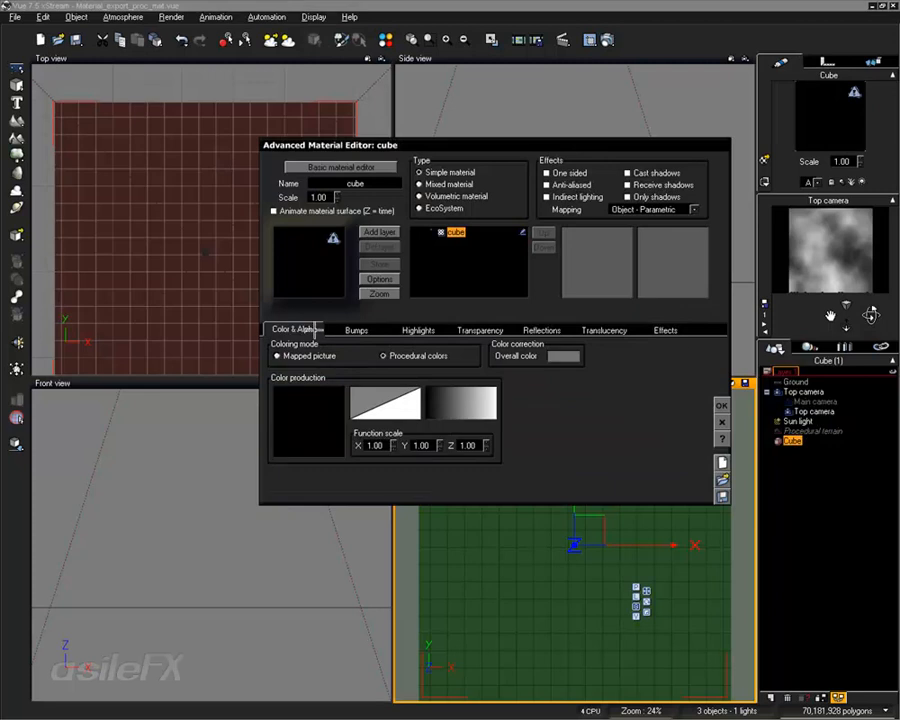
right_click(322, 415)
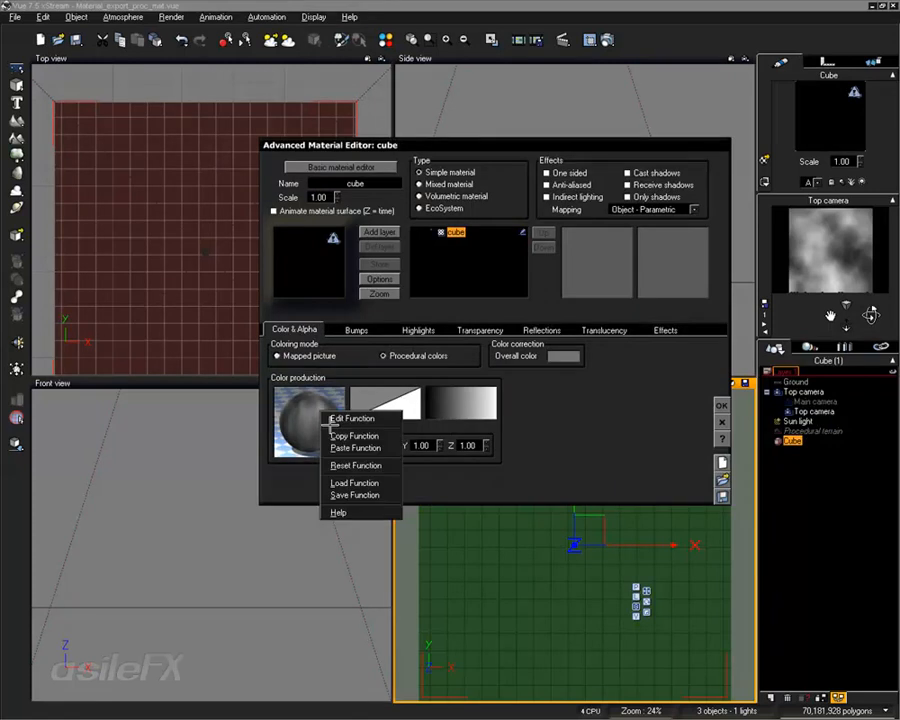
left_click(337, 418)
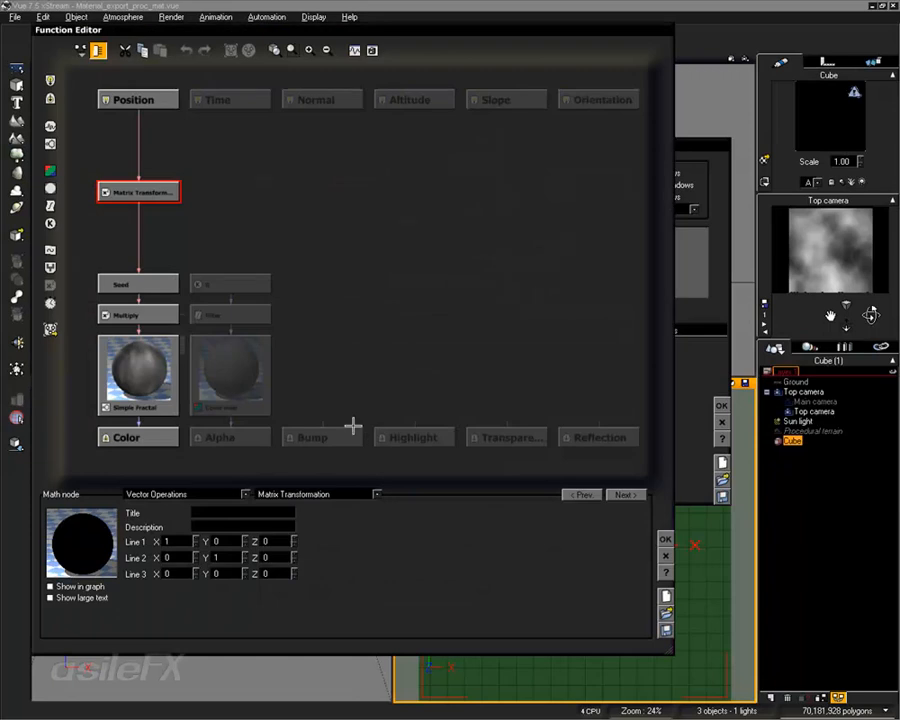
left_click(134, 364)
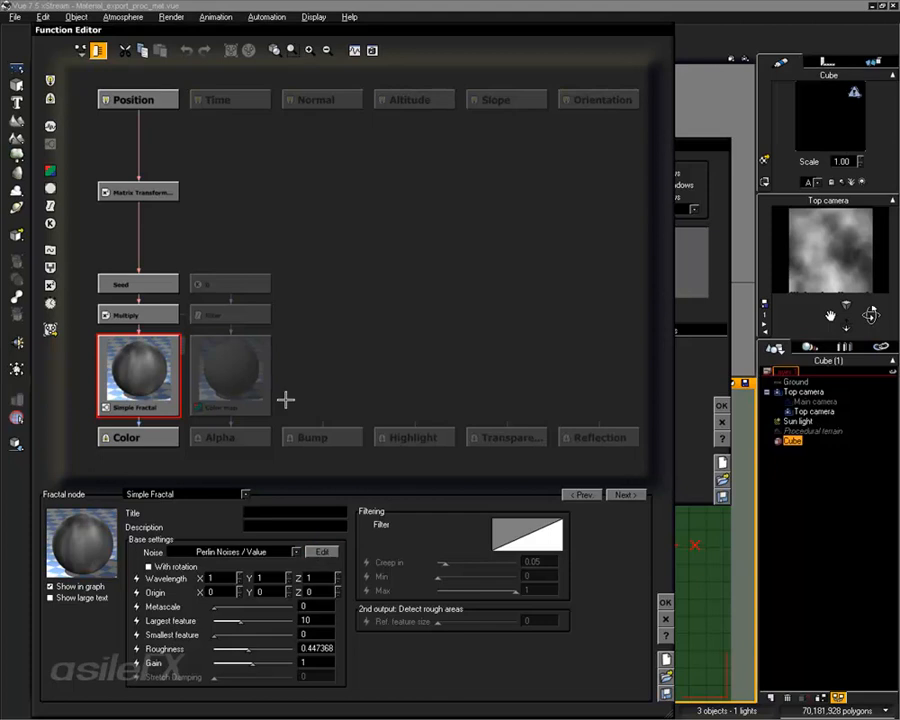
left_click(354, 50)
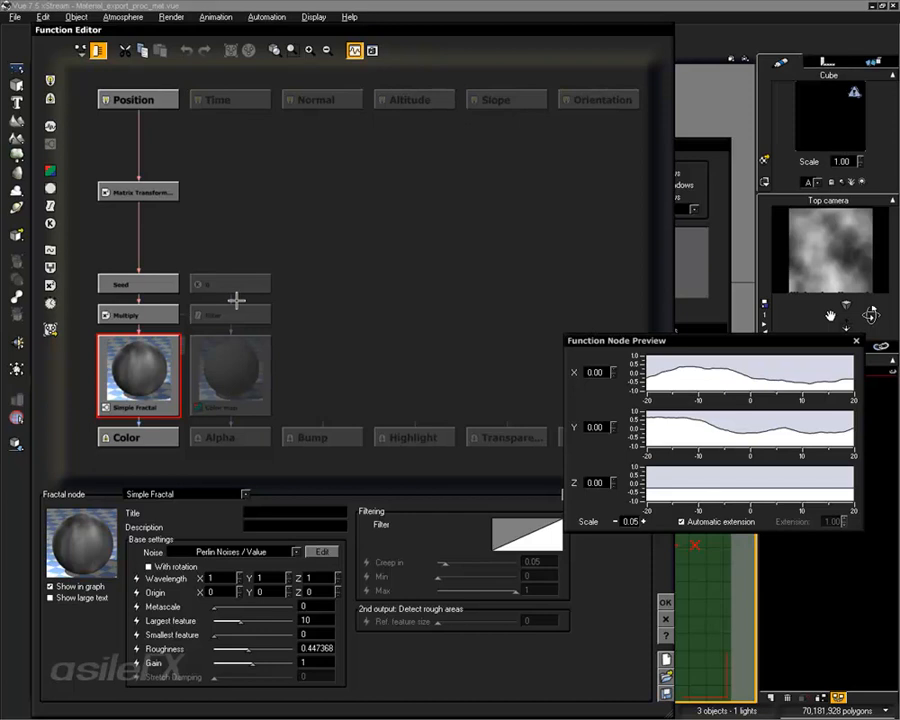
Move the Simple Fractal node up the graph and insert a Gain filter node between it and the Color output
left_click_drag(146, 385, 150, 294)
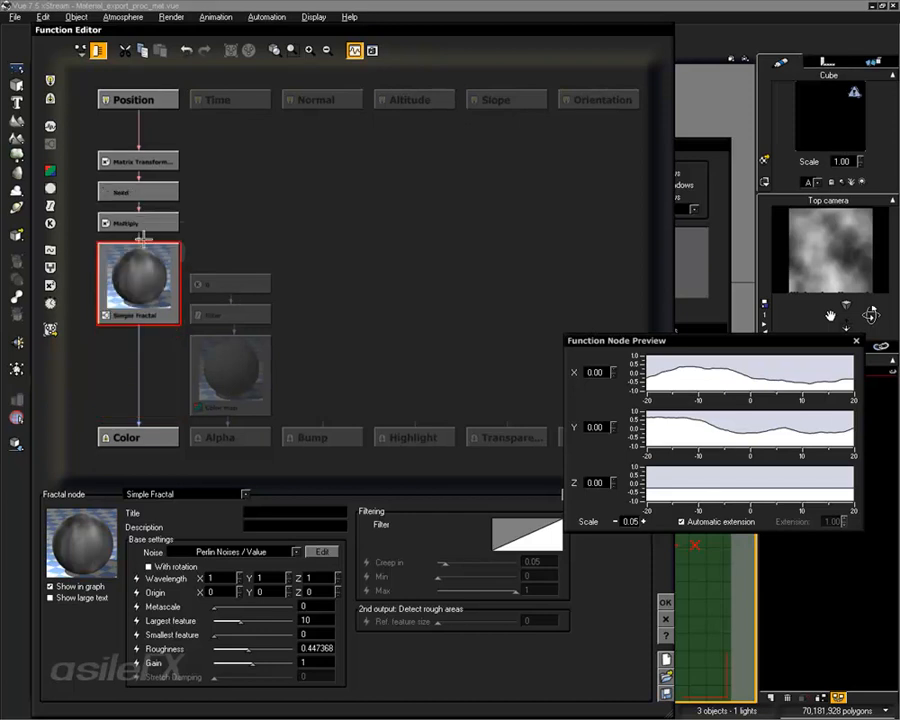
left_click(140, 356)
left_click(50, 205)
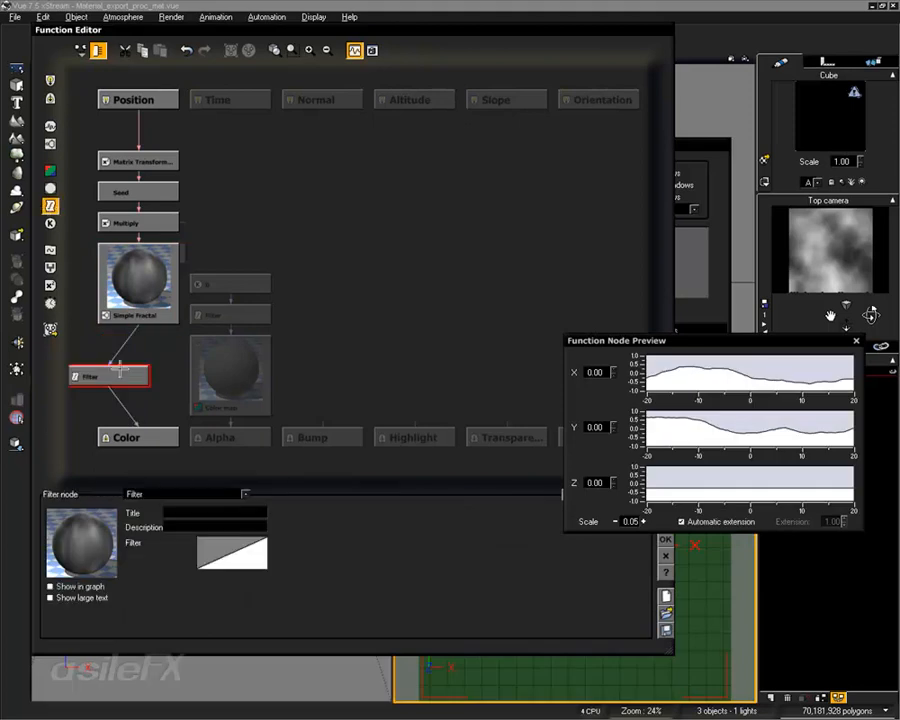
left_click(165, 494)
left_click(185, 312)
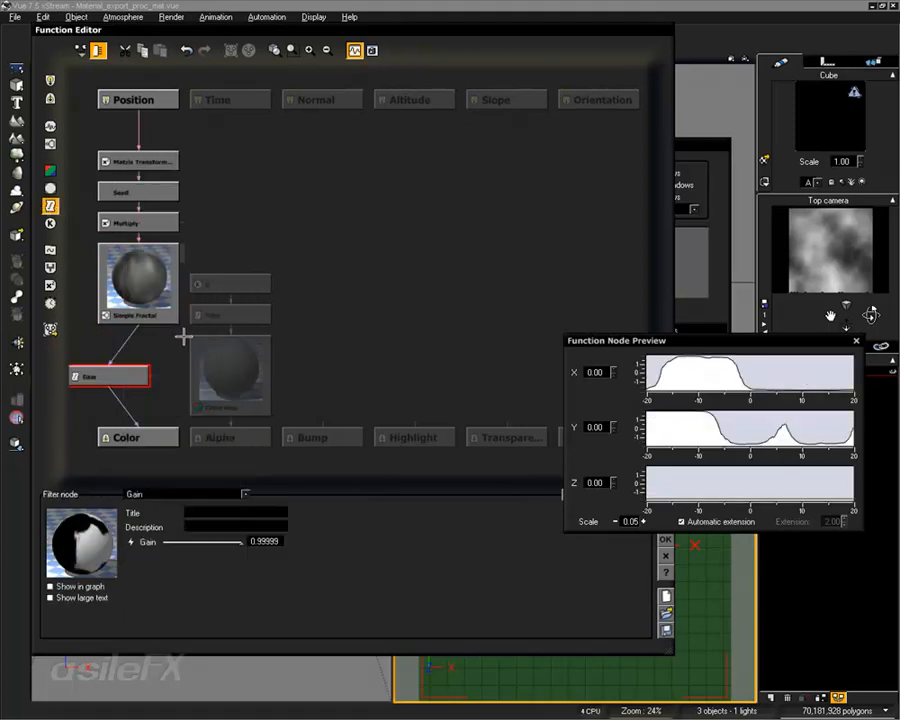
Set the Gain filter's value to 0, raise it to about 0.298, and reselect the node to preview its curves
double_click(273, 541)
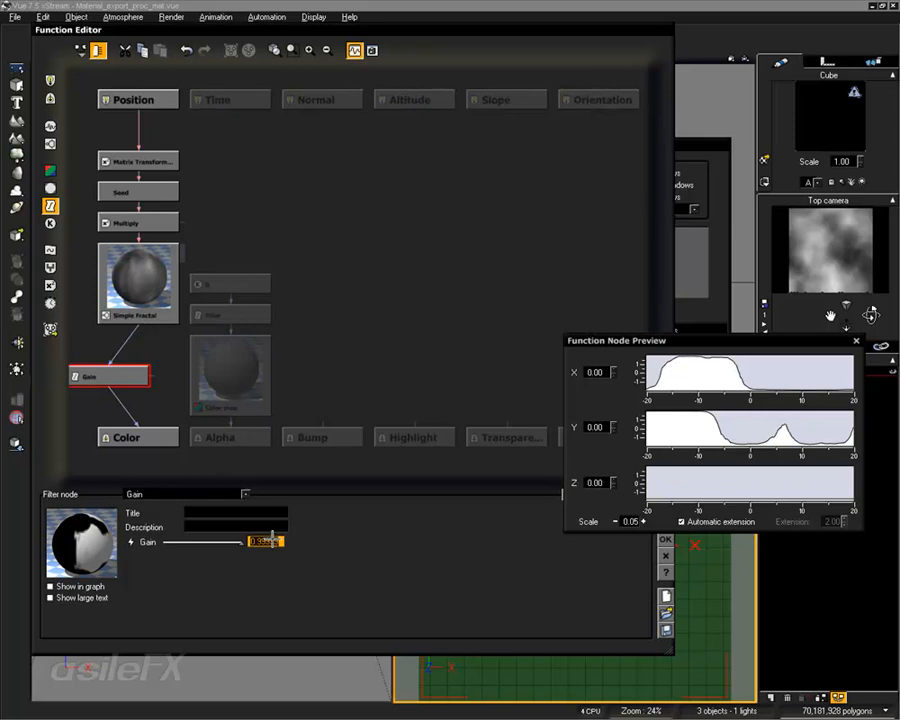
type("0")
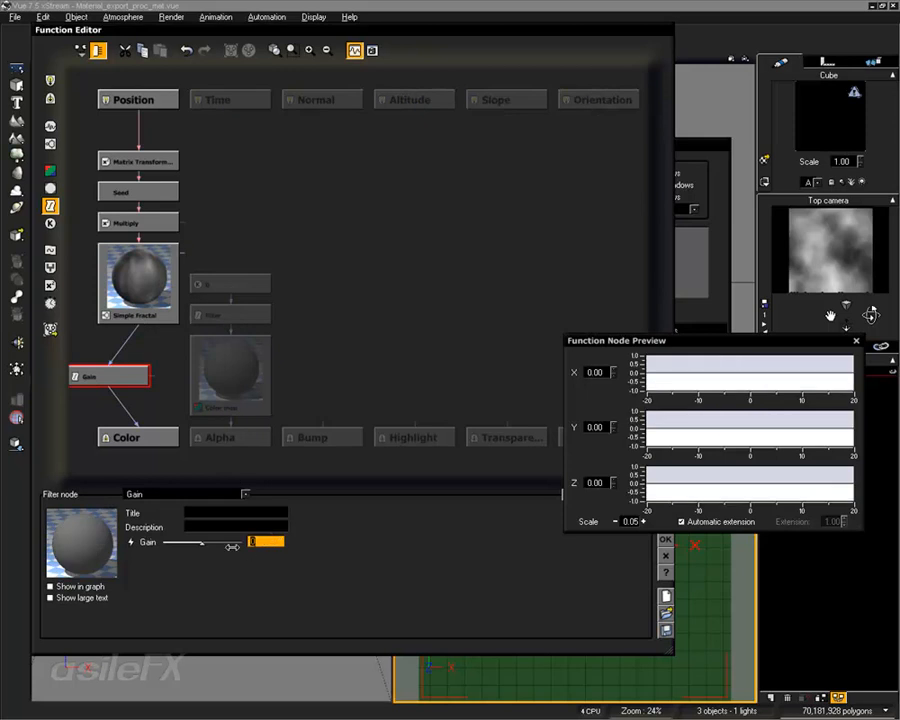
mouse_move(205, 542)
left_mouse_down()
mouse_move(245, 542)
mouse_move(126, 541)
mouse_move(213, 541)
left_mouse_up()
left_click(165, 347)
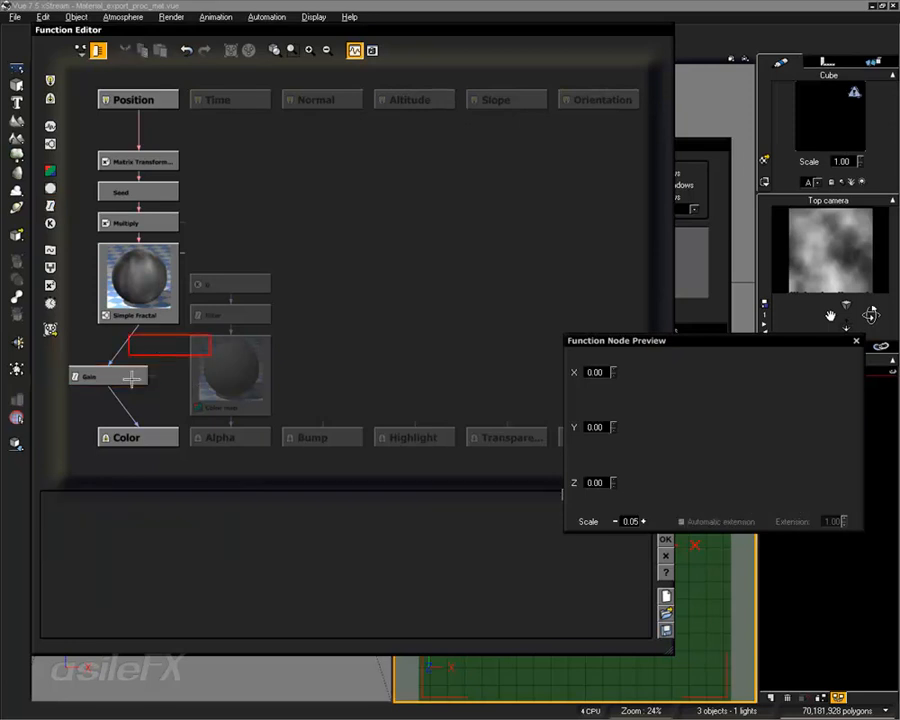
left_click(134, 379)
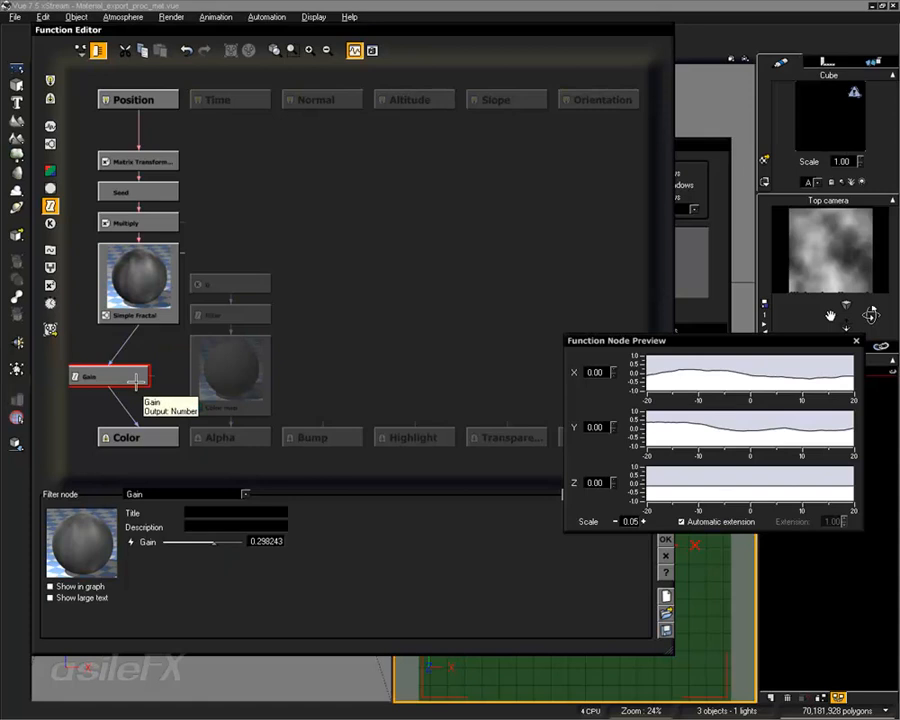
Delete the Gain node and insert a Filter node on the connection between the Simple Fractal node and the Color output
key("Delete")
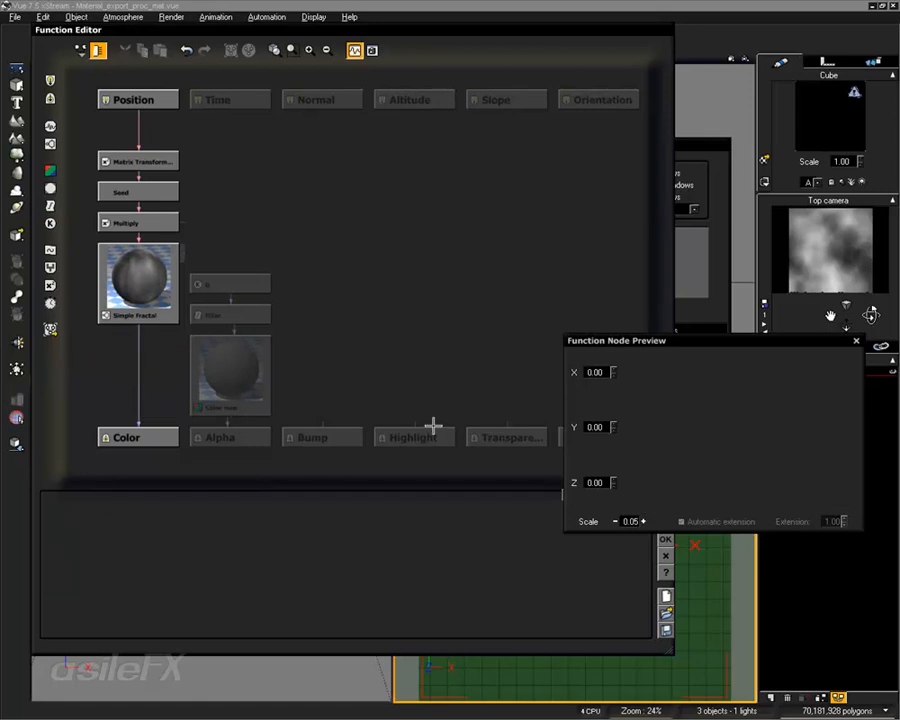
left_click(142, 347)
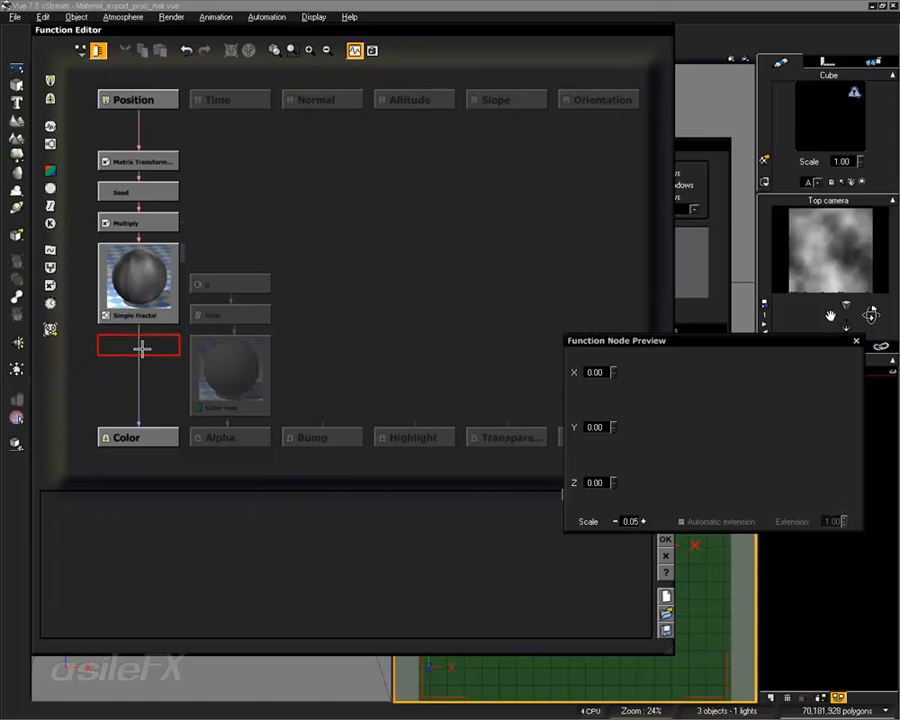
left_click(140, 348)
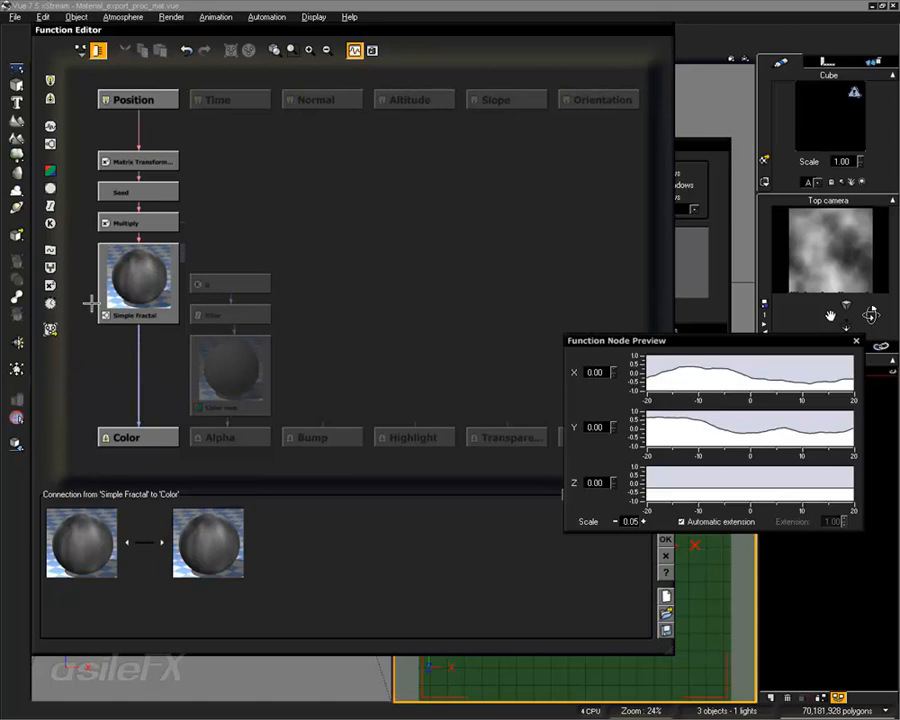
left_click(50, 222)
left_click(243, 491)
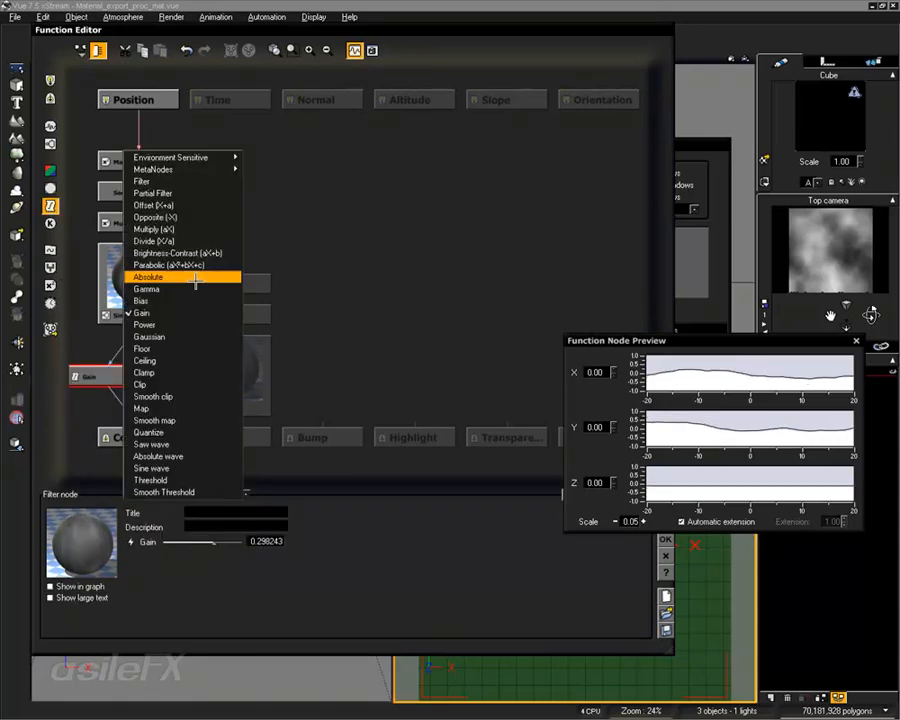
left_click(176, 181)
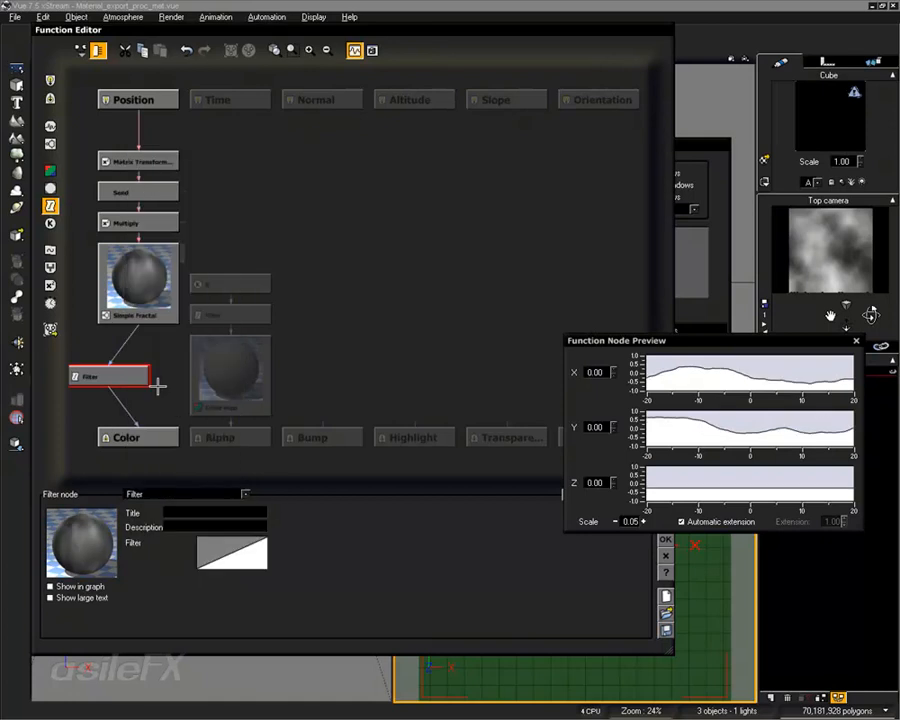
Try flattening the Filter node's profile by lowering its upper end to about 0.42 and raising its lower end to about -0.40
right_click(248, 557)
left_click(258, 565)
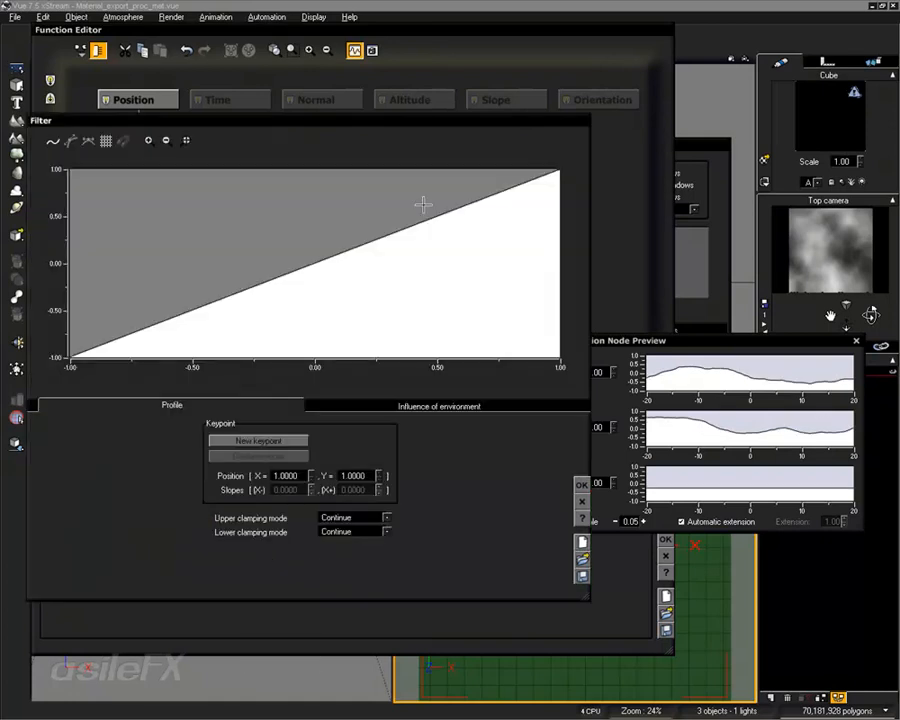
left_click_drag(556, 169, 558, 196)
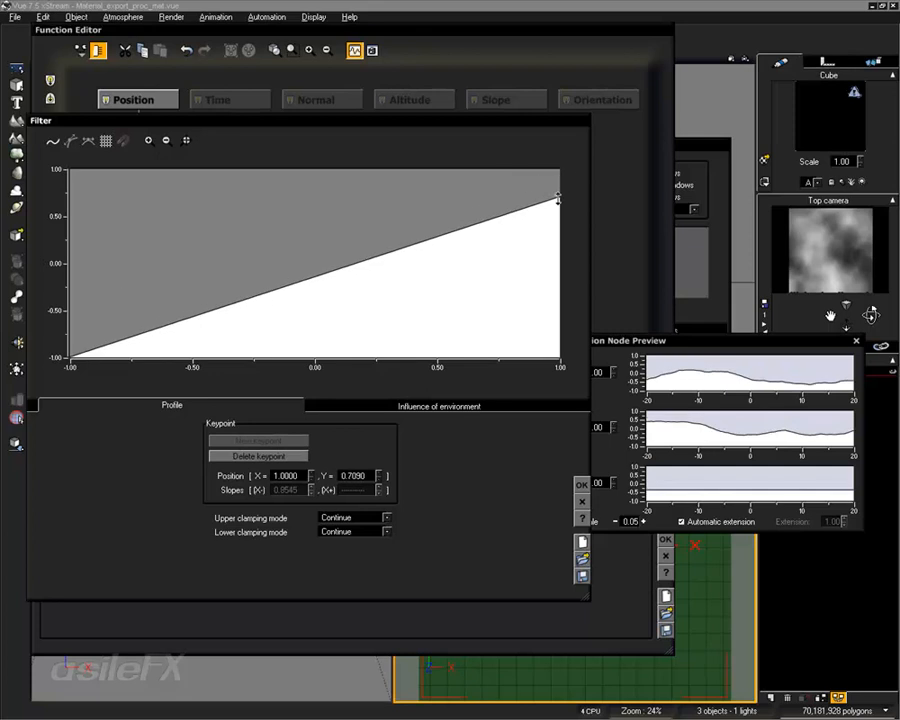
left_click_drag(558, 198, 566, 225)
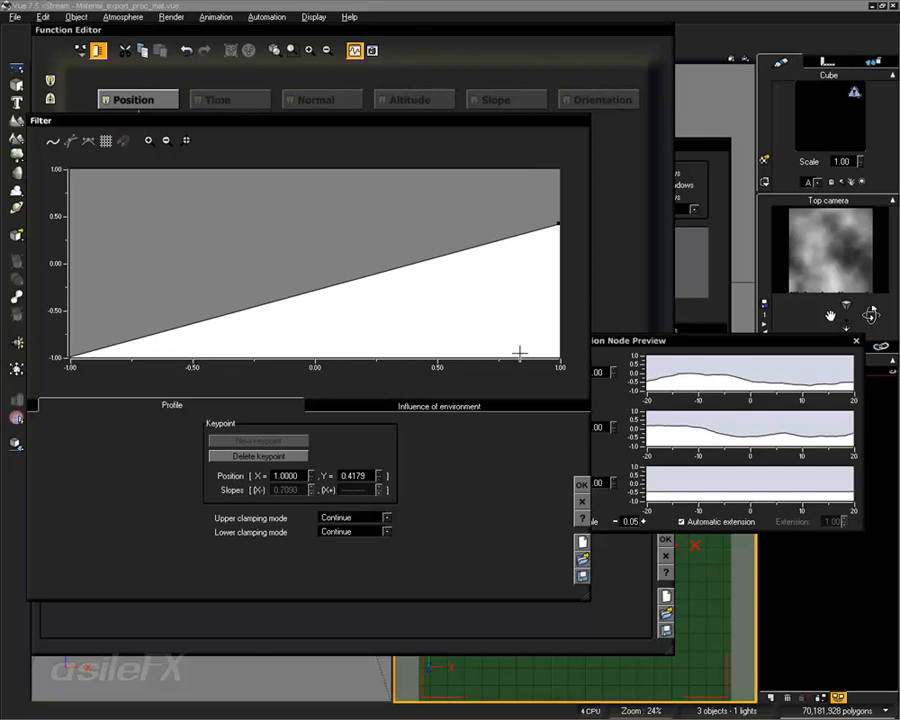
left_click(113, 308)
left_click(257, 438)
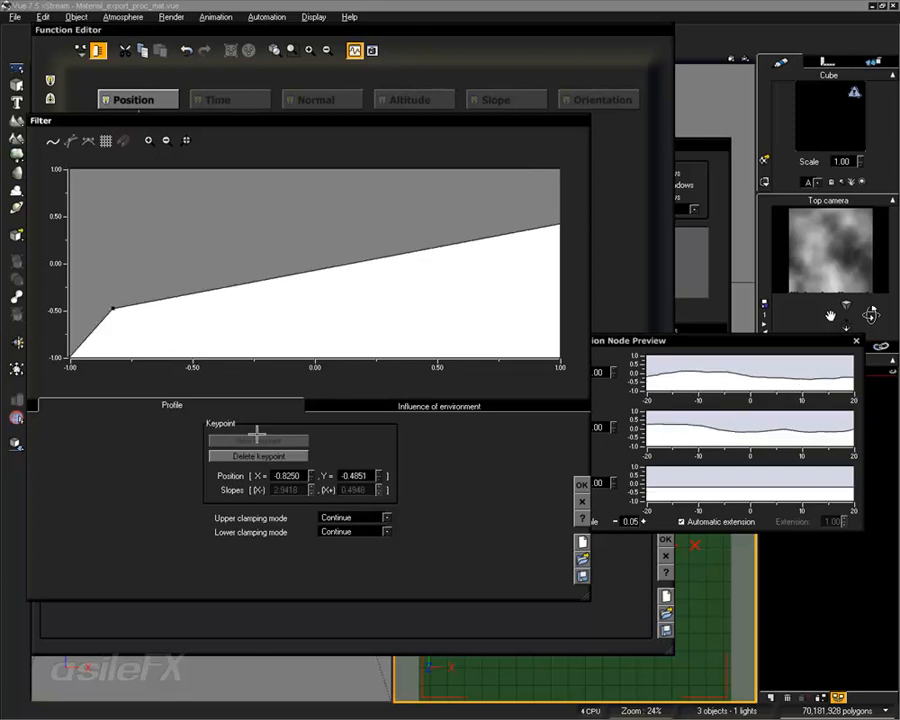
left_click_drag(104, 319, 64, 301)
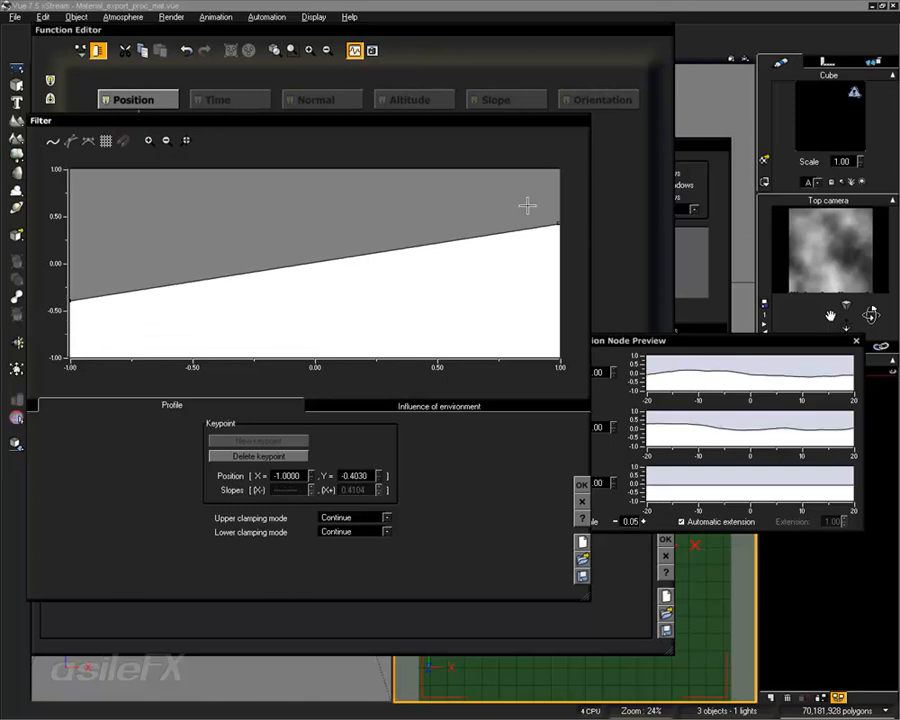
left_click(581, 503)
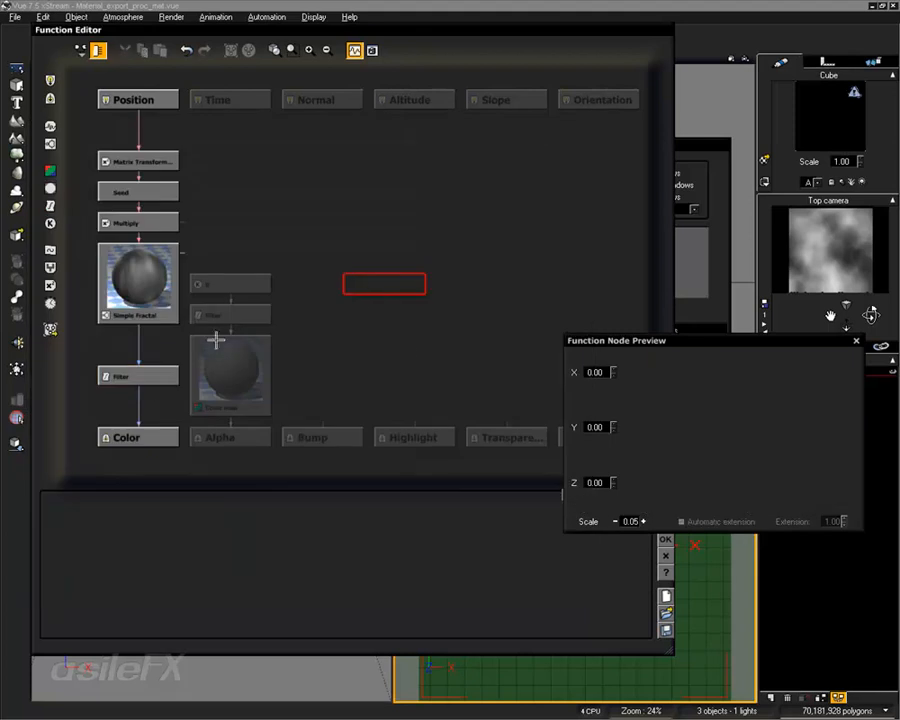
Delete the Filter node and insert a Color map node between the Simple Fractal node and the Color output
left_click(160, 378)
key("Delete")
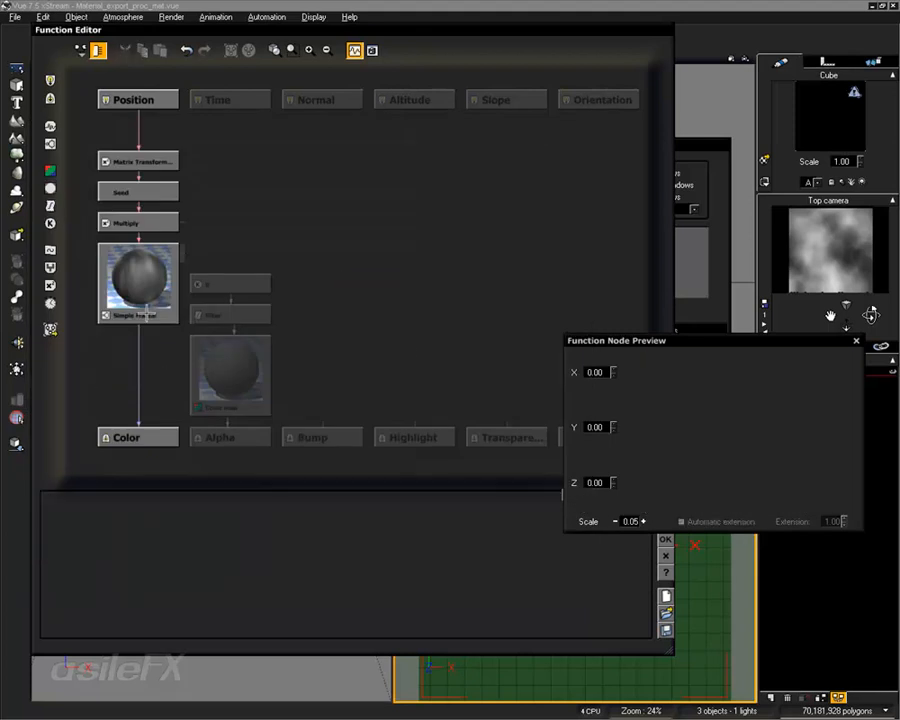
left_click(145, 235)
left_click(50, 171)
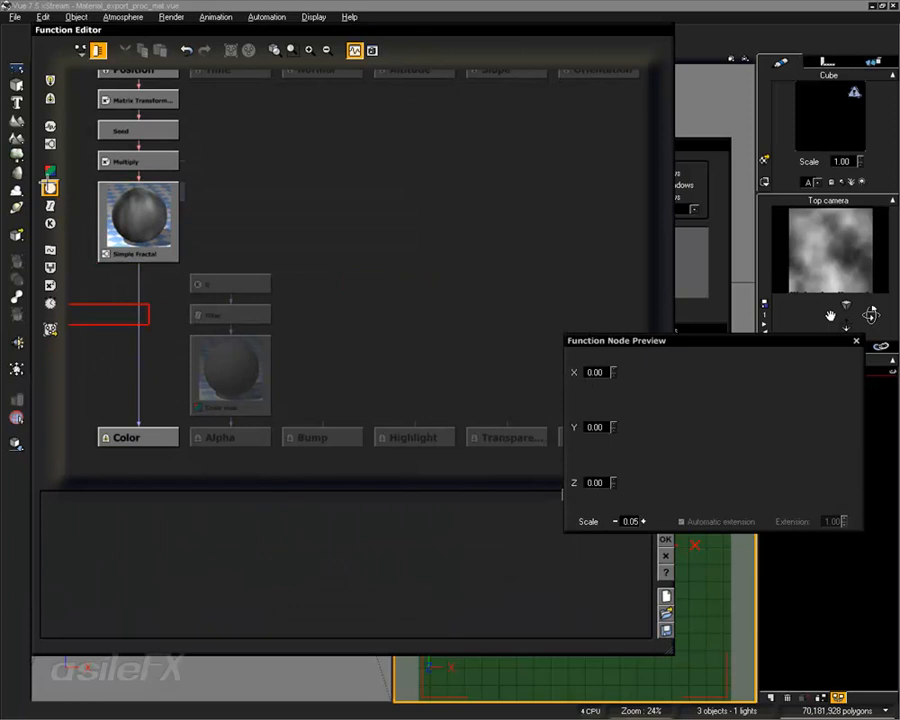
left_click(110, 312)
Set the color map's key color at position -1.00 to black and keep both clamping modes at Clamp
left_click(209, 551)
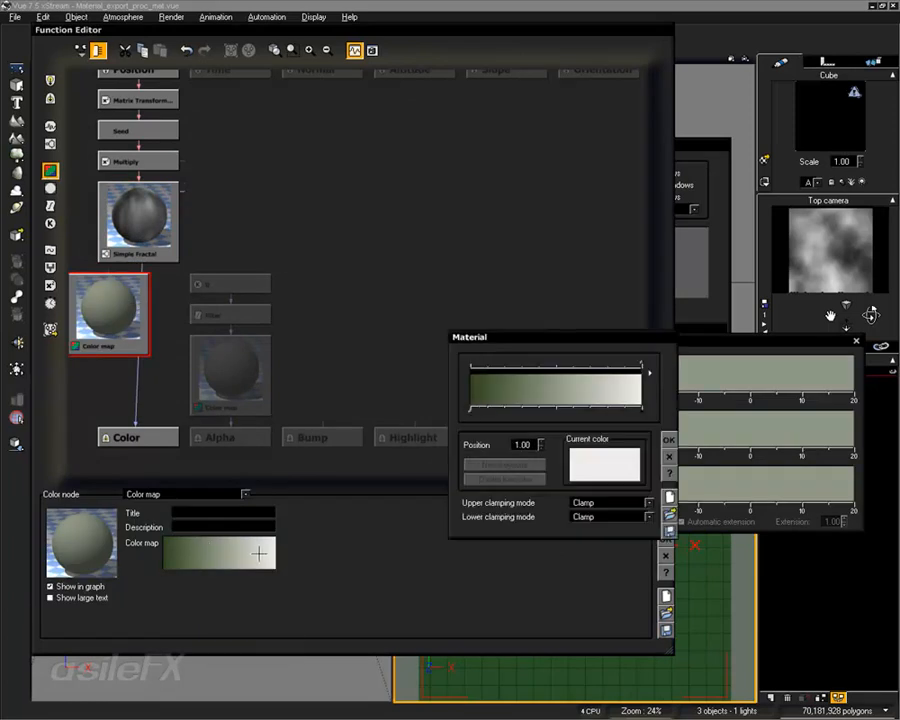
right_click(612, 466)
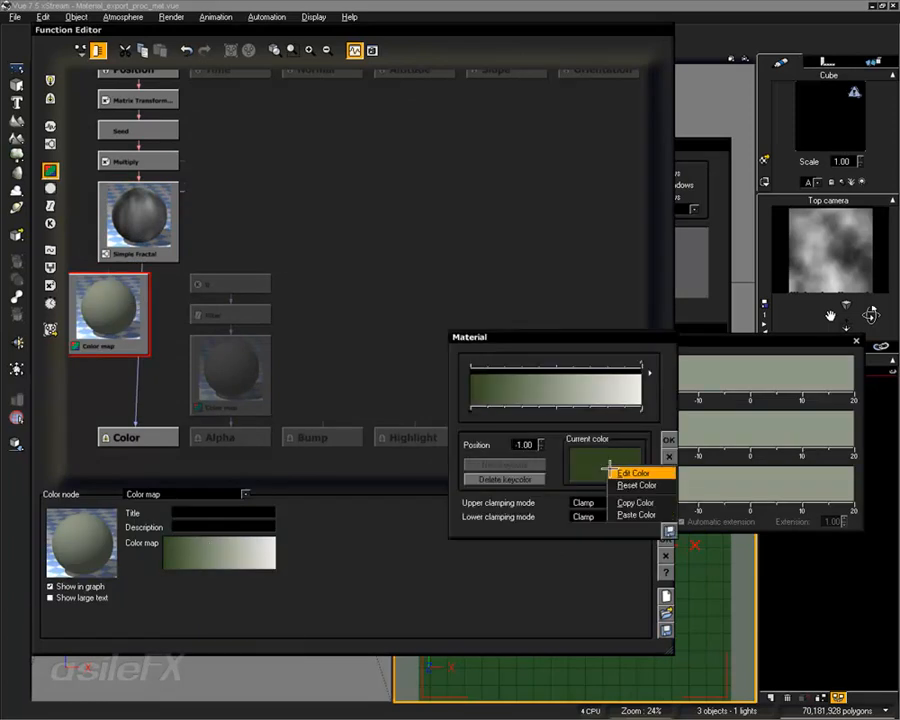
left_click(630, 473)
left_click_drag(731, 496, 731, 535)
left_click(748, 545)
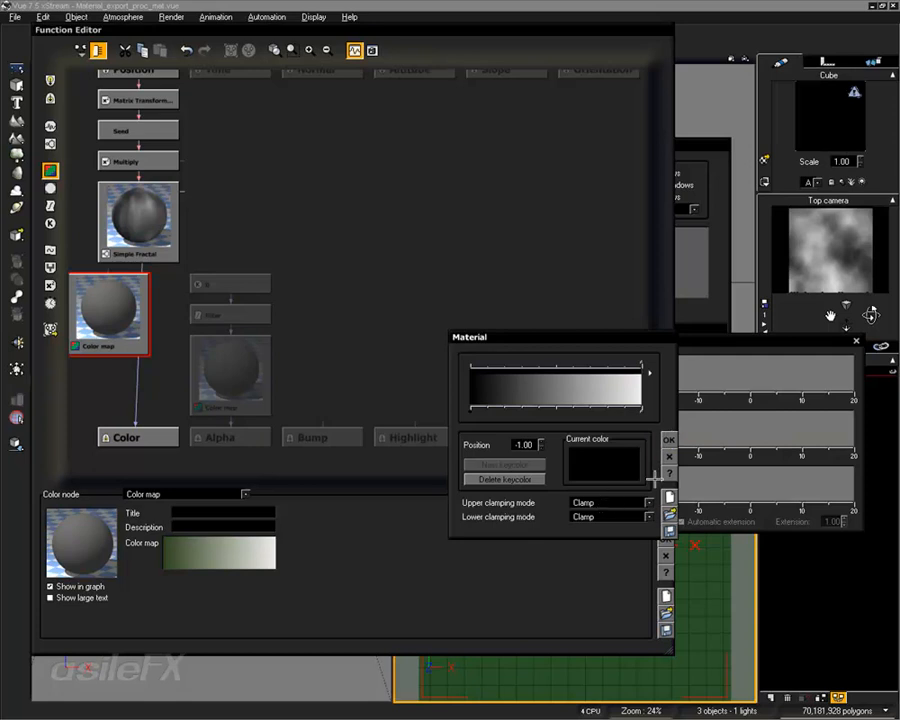
left_click(605, 503)
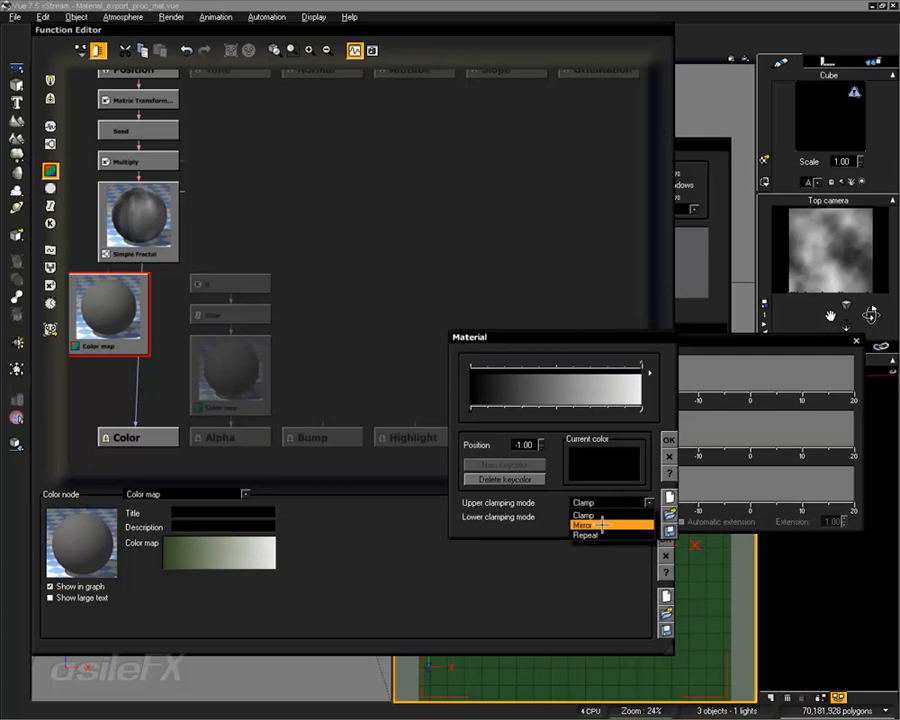
left_click(533, 517)
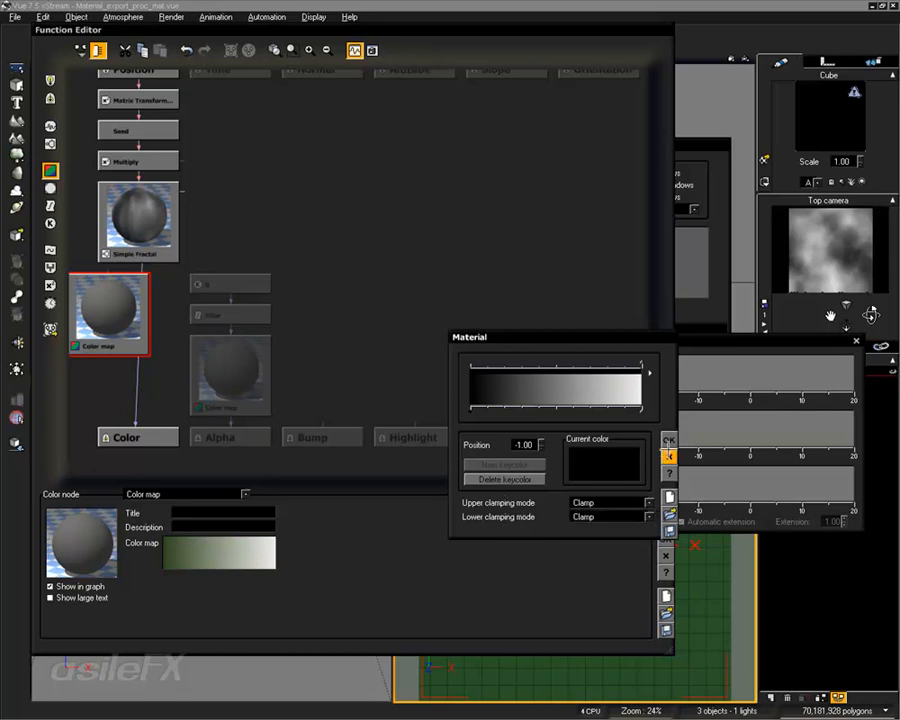
left_click(668, 440)
Place the Color map node above the Color output, connect it to the Simple Fractal's Altitude output, and accept the function and material changes
left_click_drag(124, 318, 123, 338)
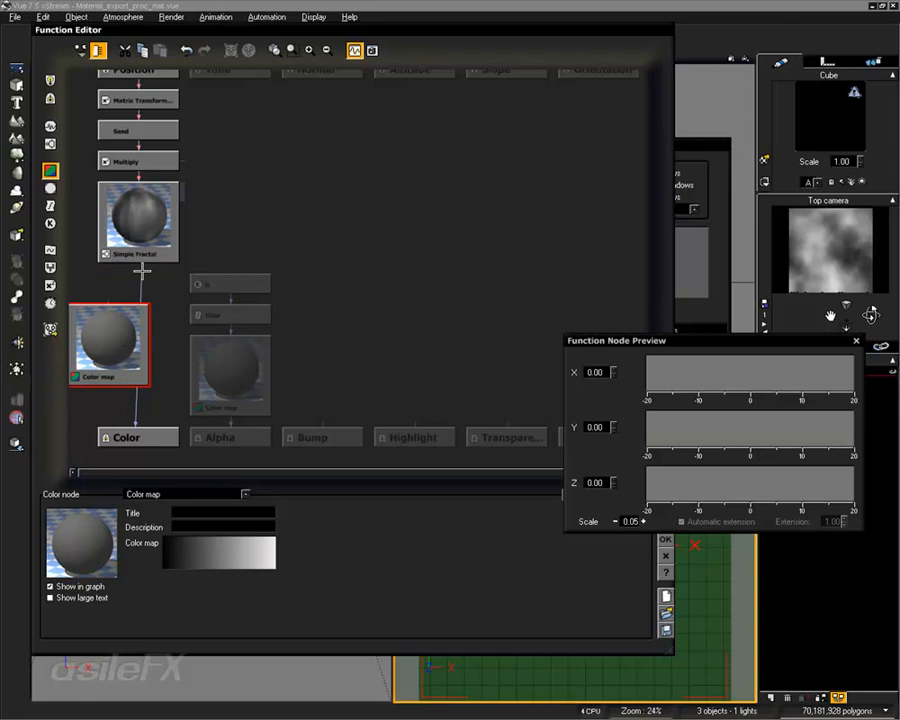
mouse_move(141, 270)
left_mouse_down()
mouse_move(131, 342)
mouse_move(103, 370)
mouse_move(137, 261)
left_mouse_up()
left_click(135, 373)
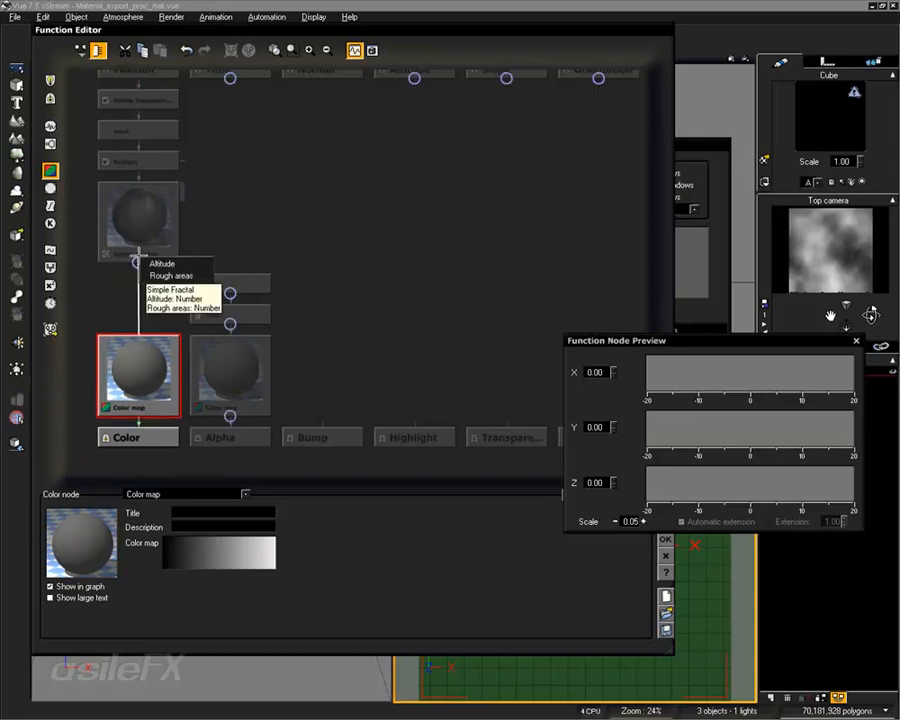
left_click(172, 263)
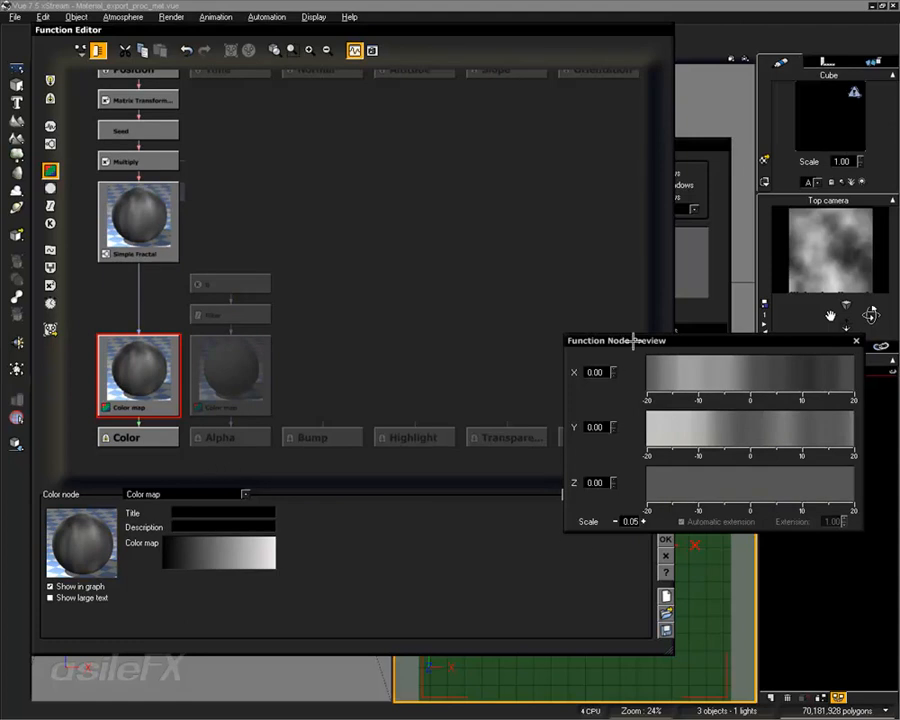
left_click_drag(634, 340, 559, 236)
left_click(664, 538)
left_click(720, 405)
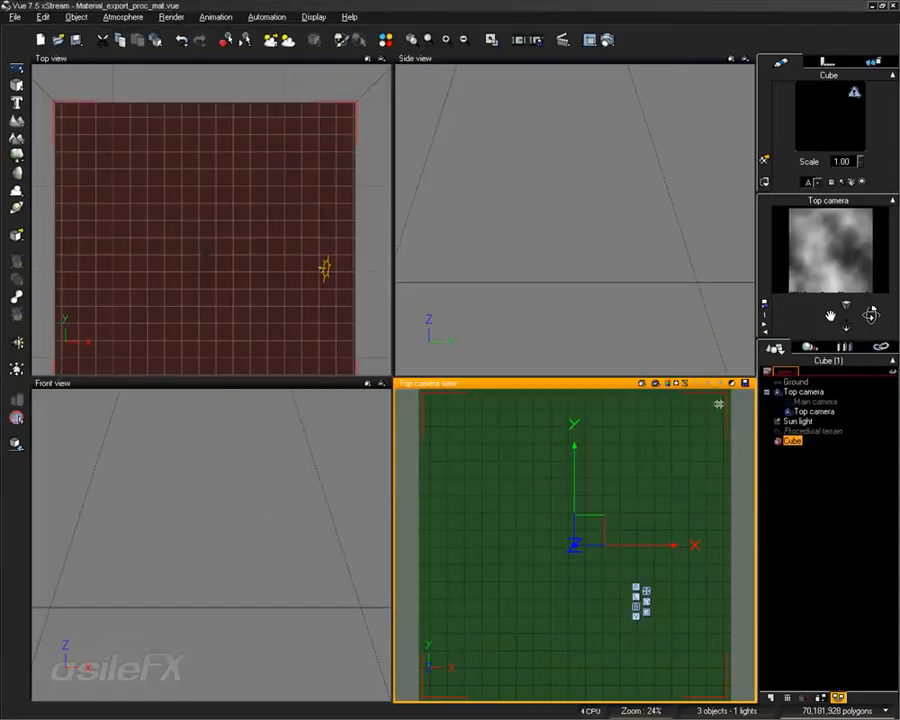
Reopen the cube material's color function, raise the Simple Fractal node's gain to about 6.68, and reduce it again
right_click(790, 285)
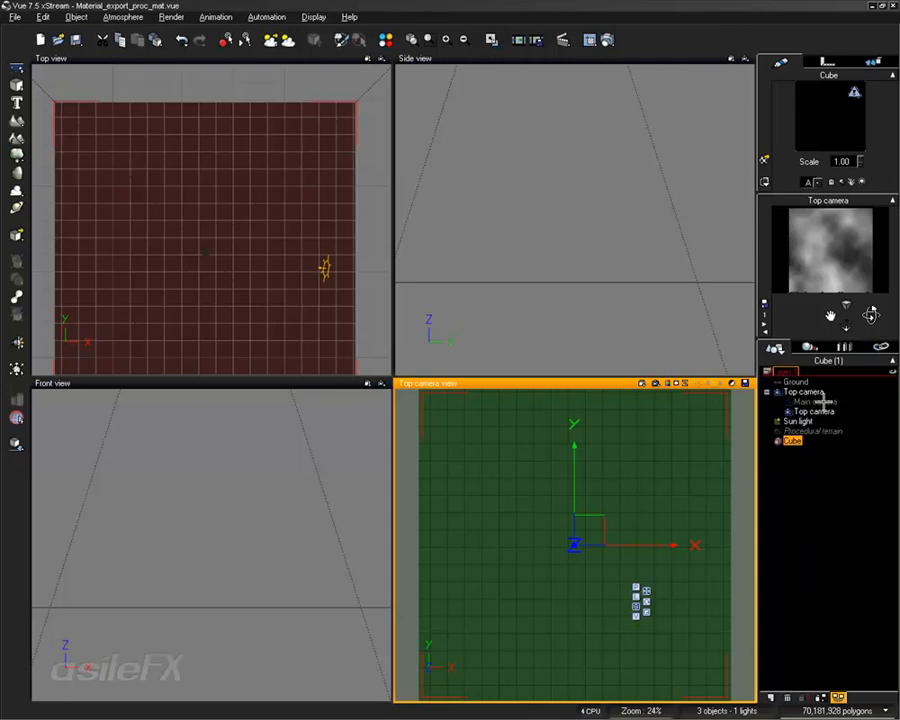
double_click(833, 147)
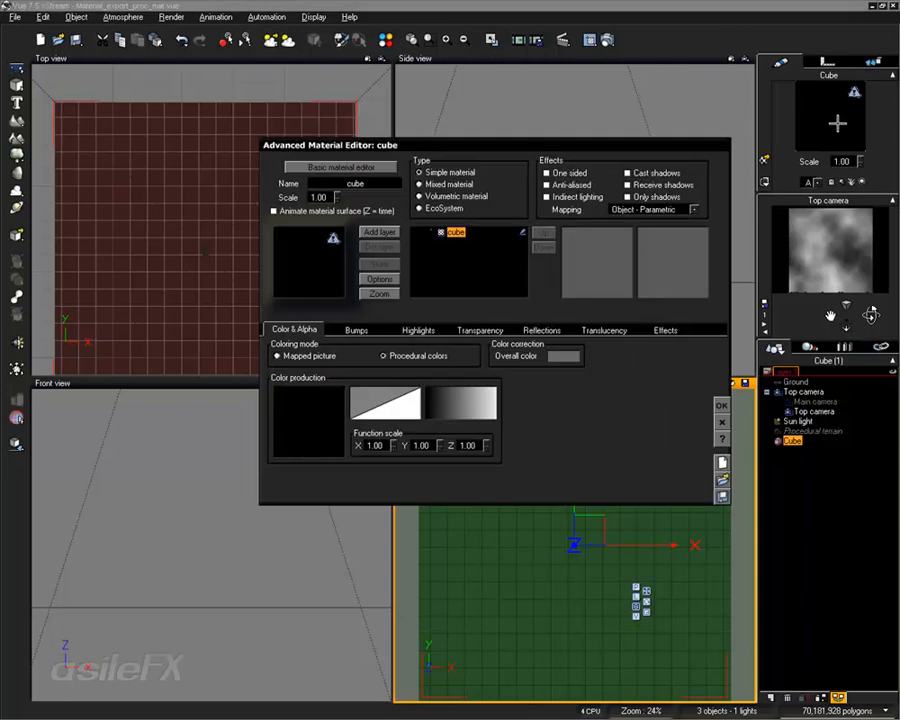
right_click(322, 416)
left_click(336, 423)
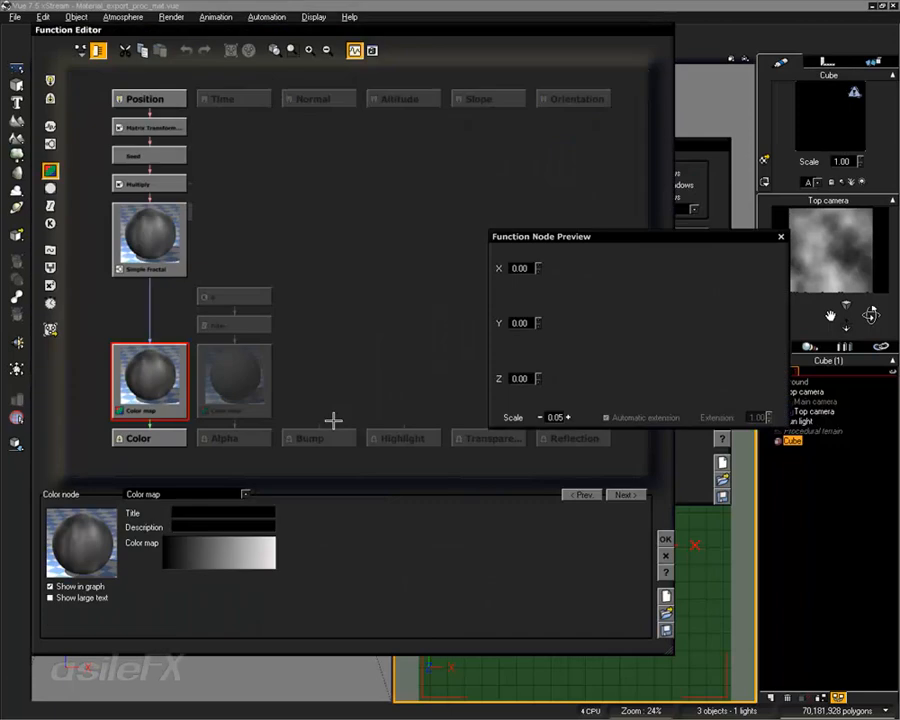
left_click(172, 262)
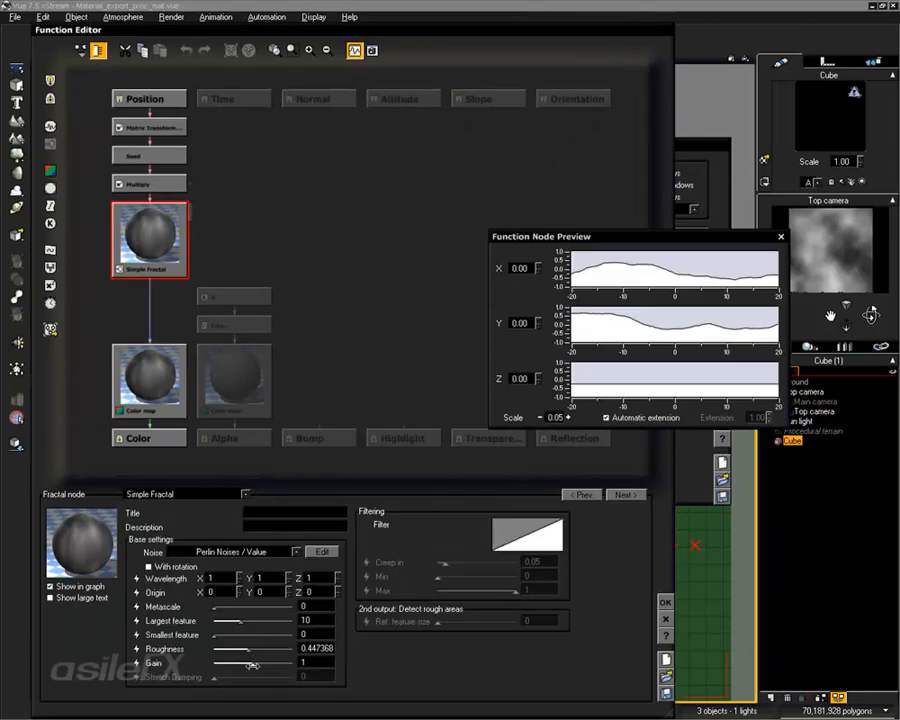
left_click_drag(253, 666, 287, 664)
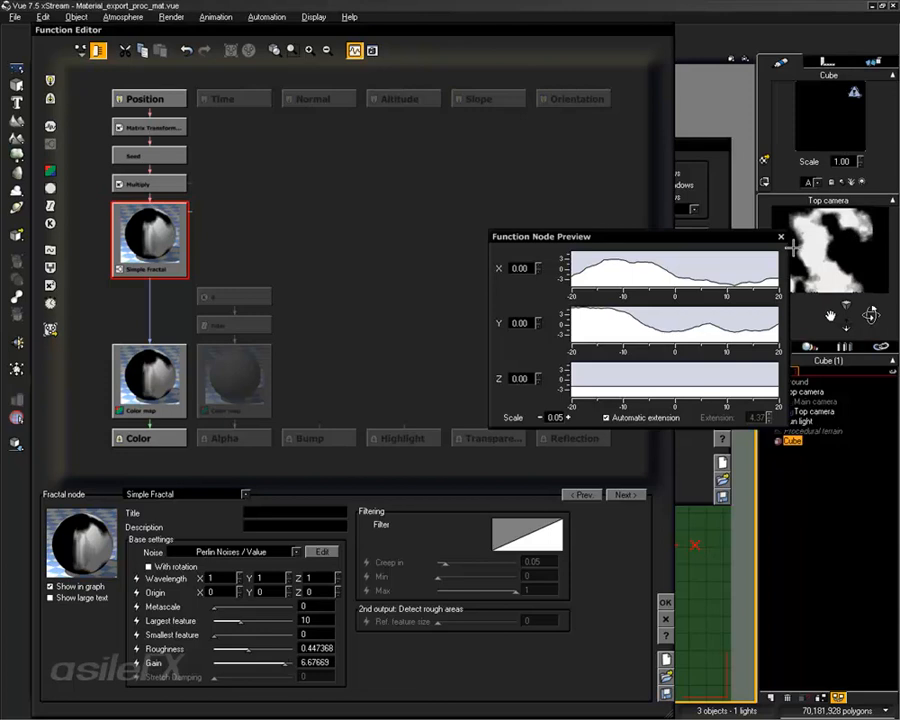
left_click_drag(724, 236, 650, 219)
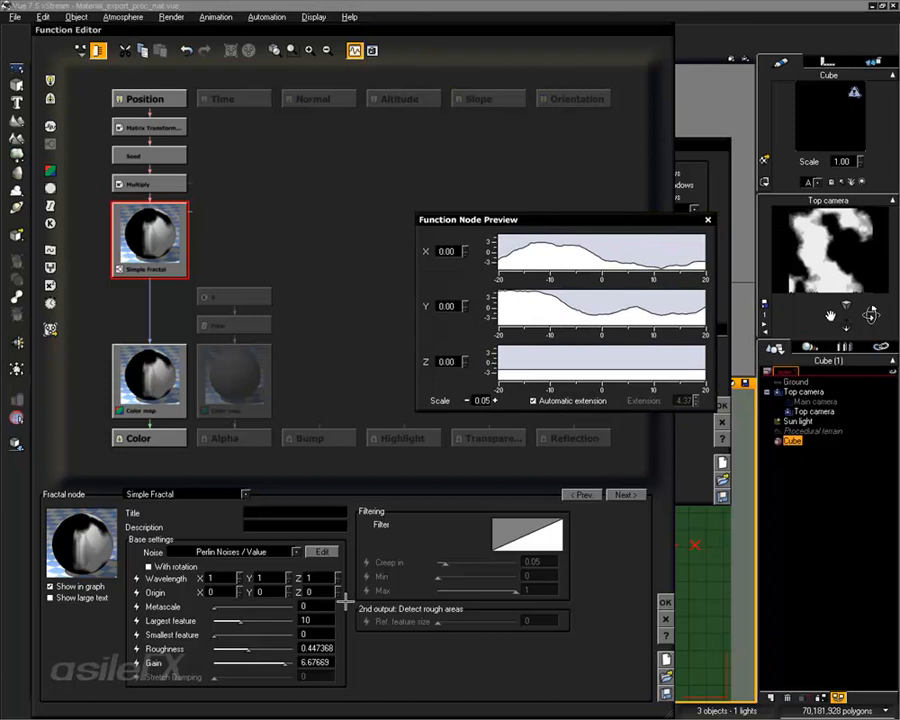
left_click_drag(288, 661, 259, 664)
left_click(316, 662)
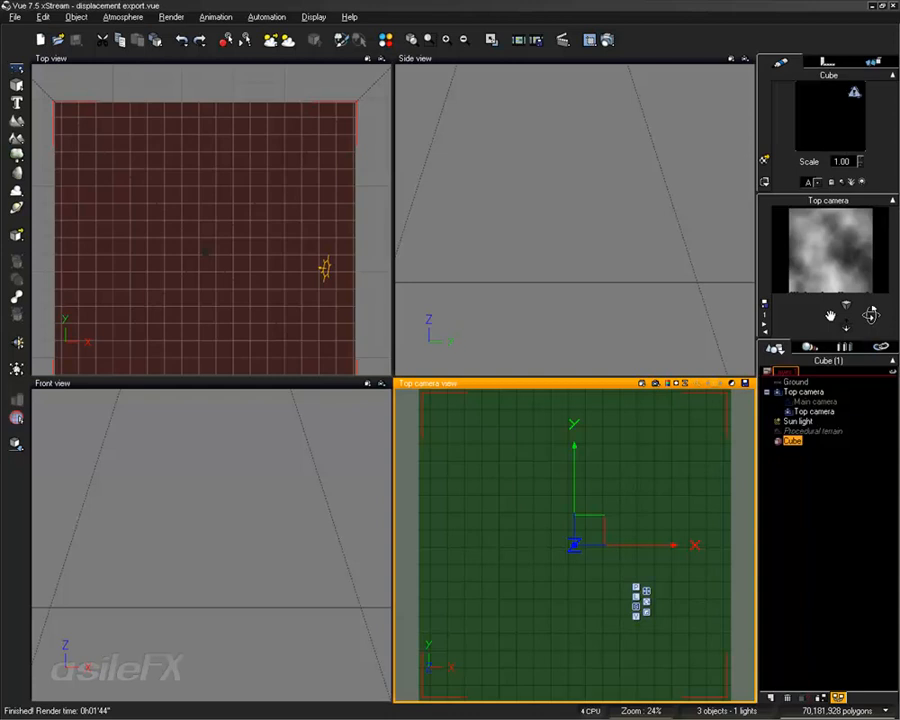
In the displacement export scene, open the cube's color function with node preview and set Simple Fractal roughness to 1 and gain to about 0.118
right_click(814, 97)
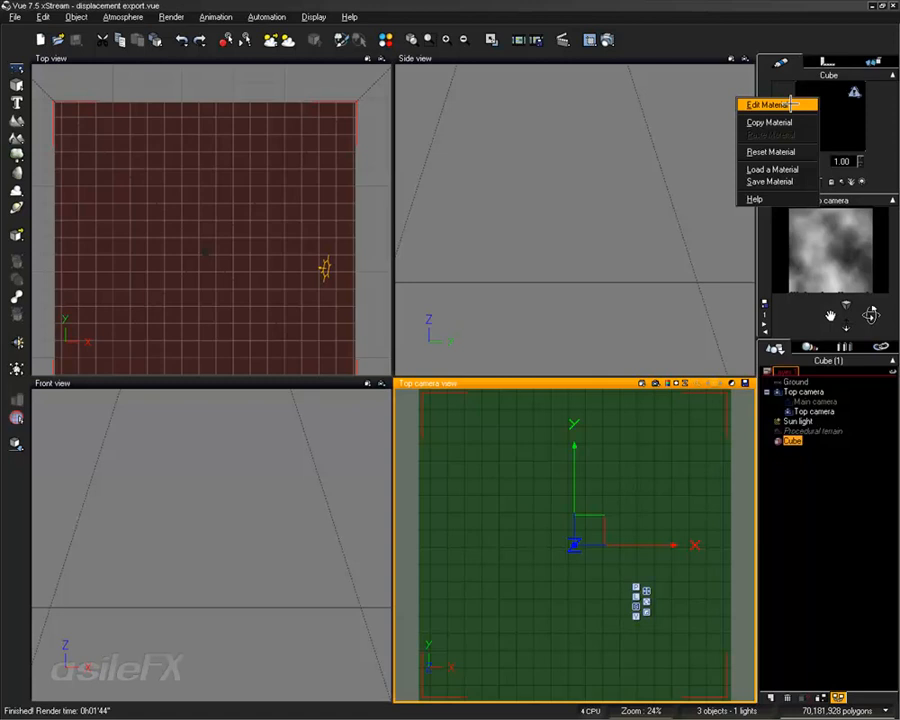
left_click(768, 104)
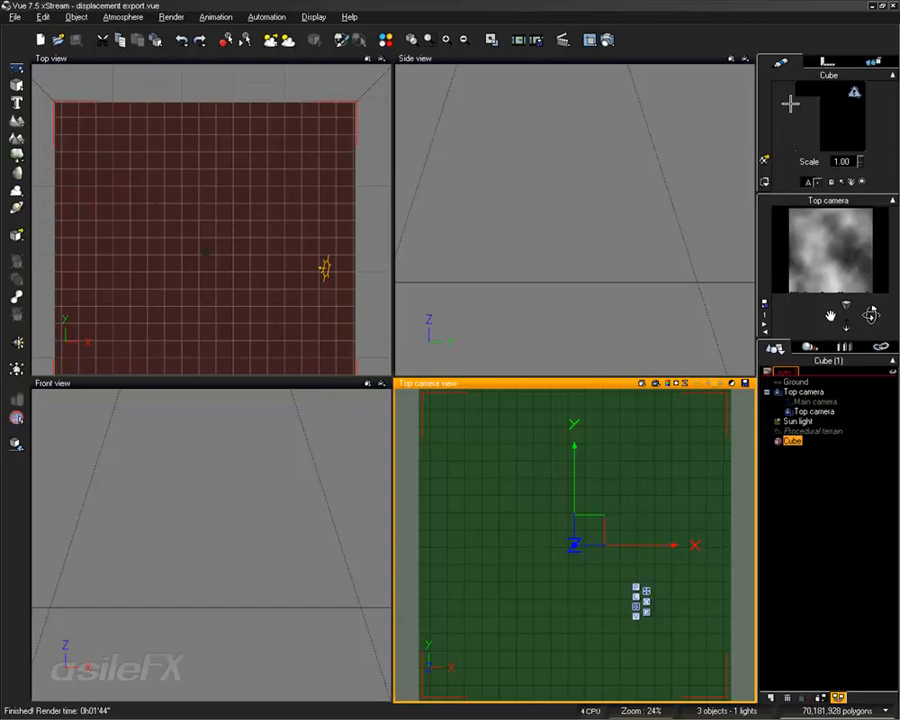
right_click(311, 412)
left_click(337, 419)
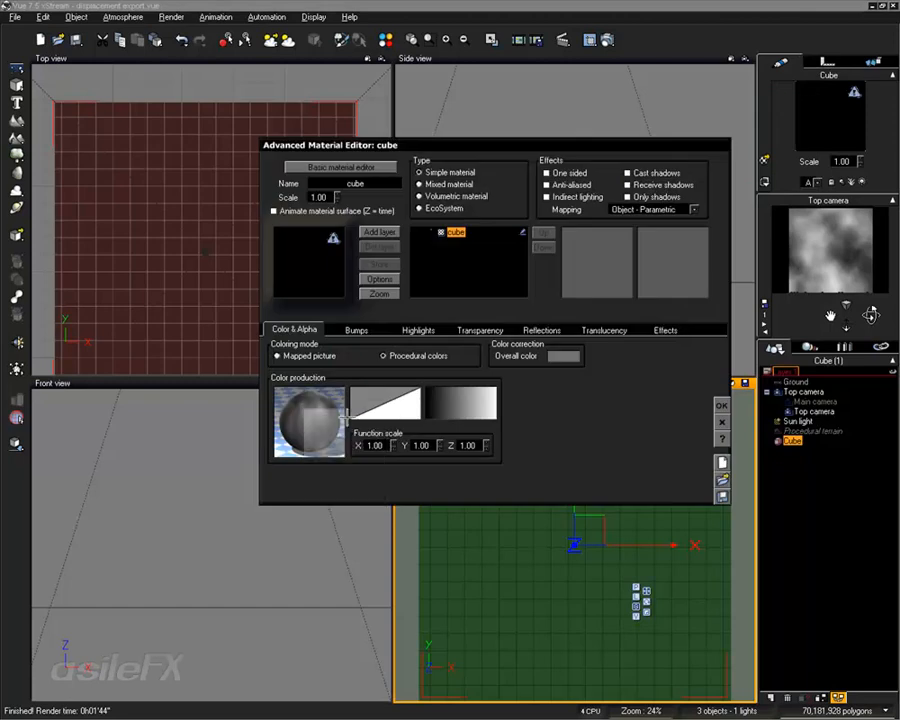
left_click(145, 373)
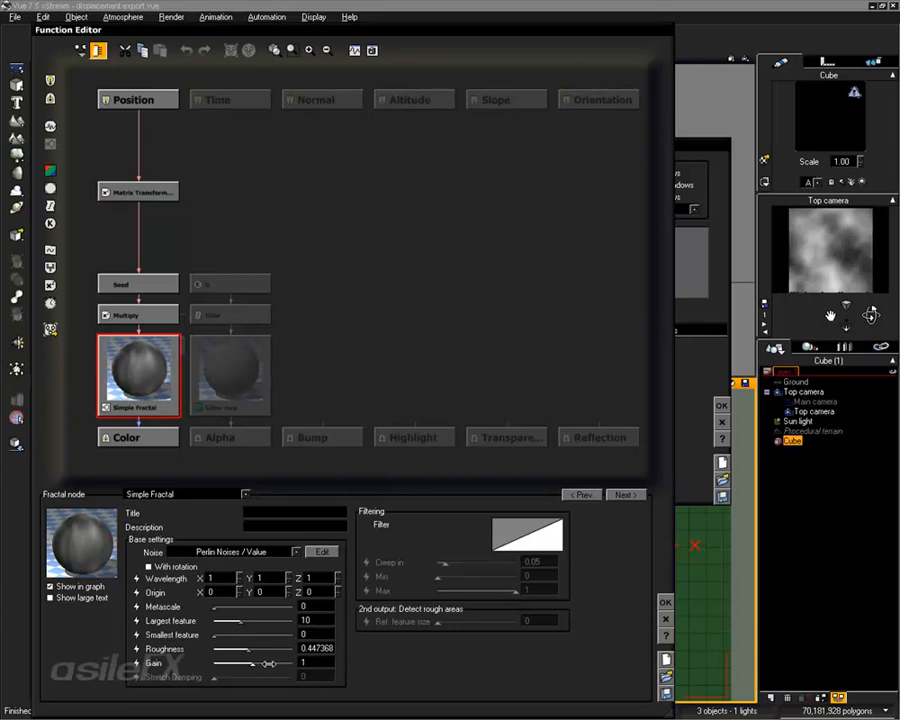
left_click(354, 50)
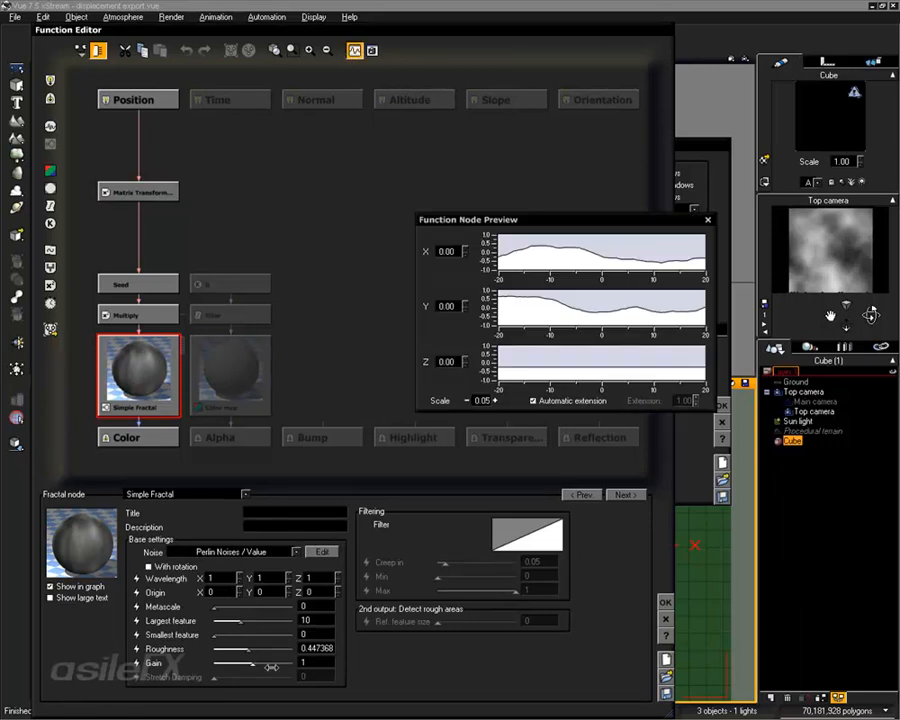
left_click_drag(265, 662, 297, 649)
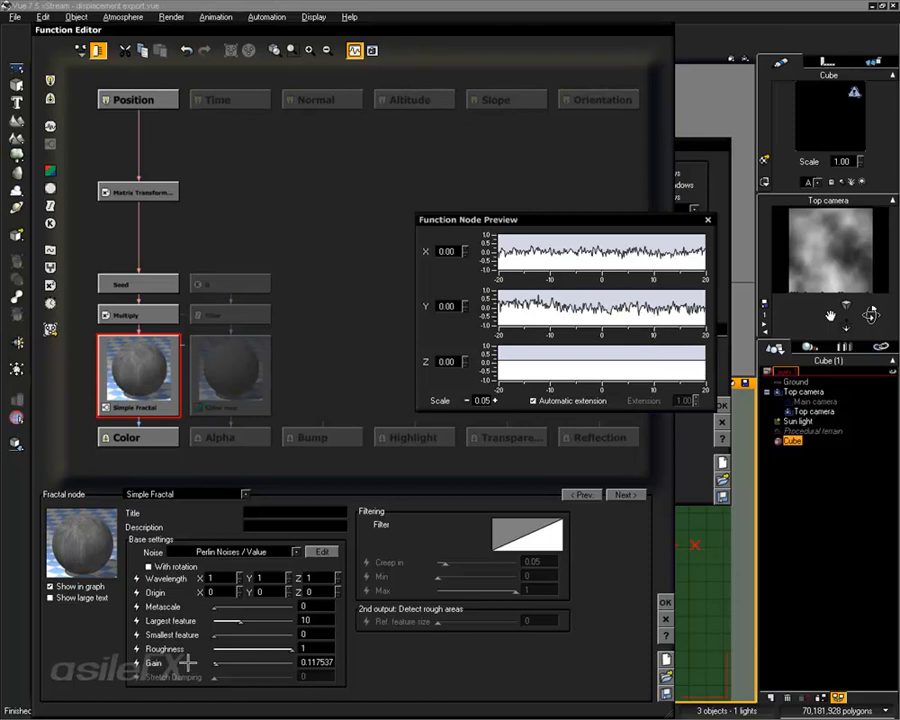
Set the Simple Fractal's gain to about 0.162, enlarge the function node preview and change its scale to 6.40
left_click_drag(214, 663, 236, 661)
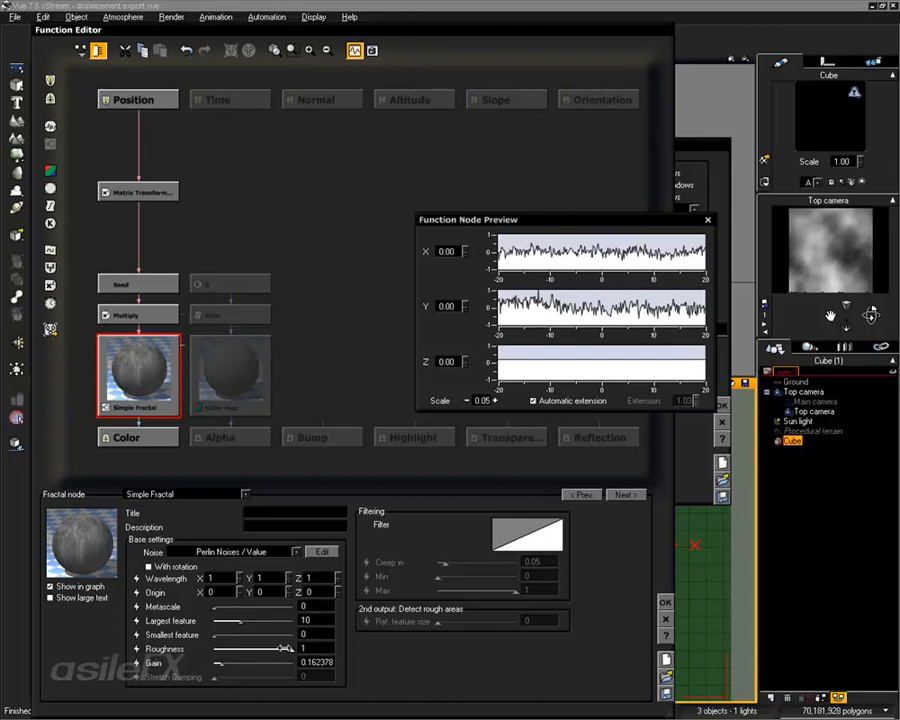
mouse_move(291, 648)
left_mouse_down()
mouse_move(273, 648)
mouse_move(292, 648)
left_mouse_up()
left_click_drag(623, 220, 357, 84)
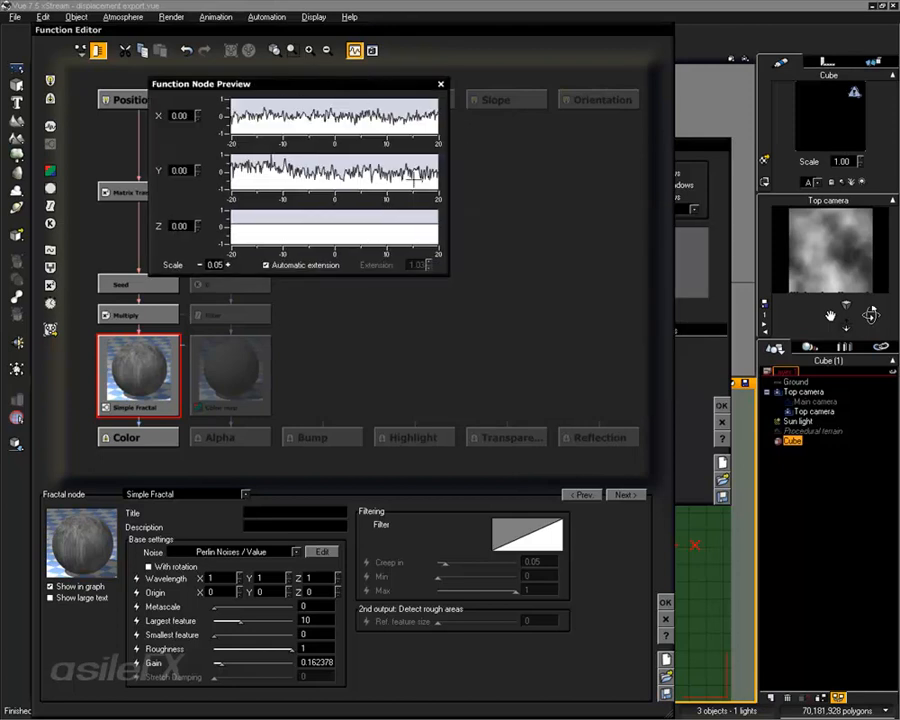
left_click_drag(449, 184, 830, 195)
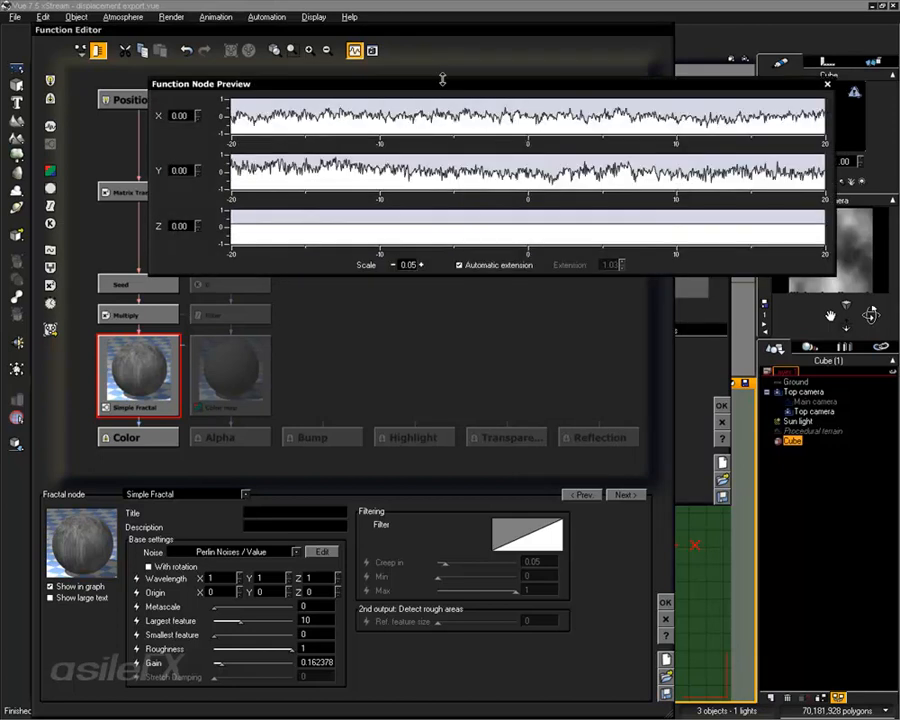
left_click_drag(436, 88, 341, 67)
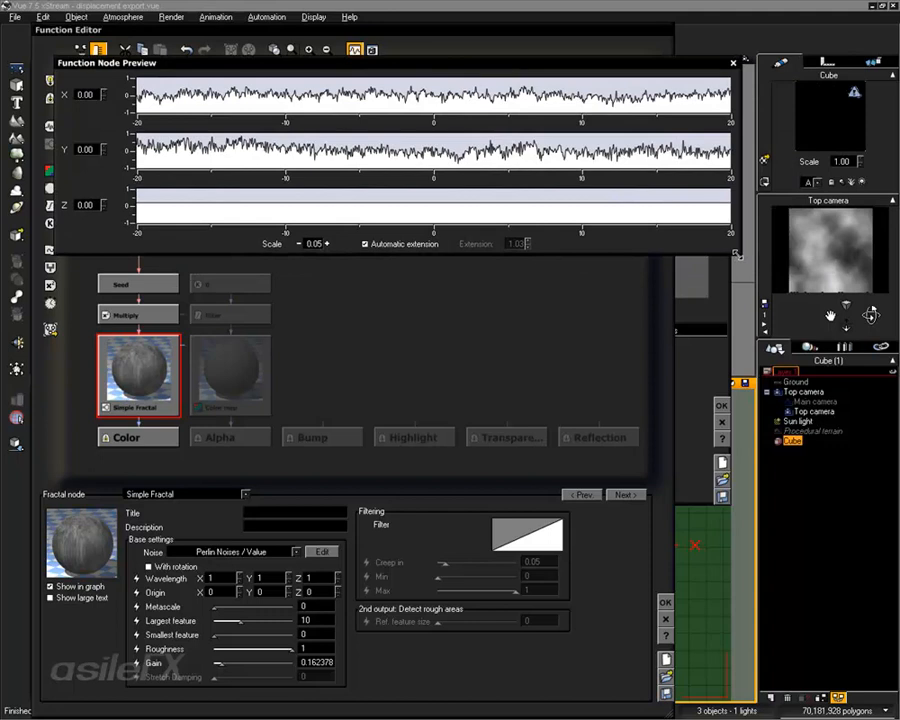
left_click_drag(741, 255, 874, 478)
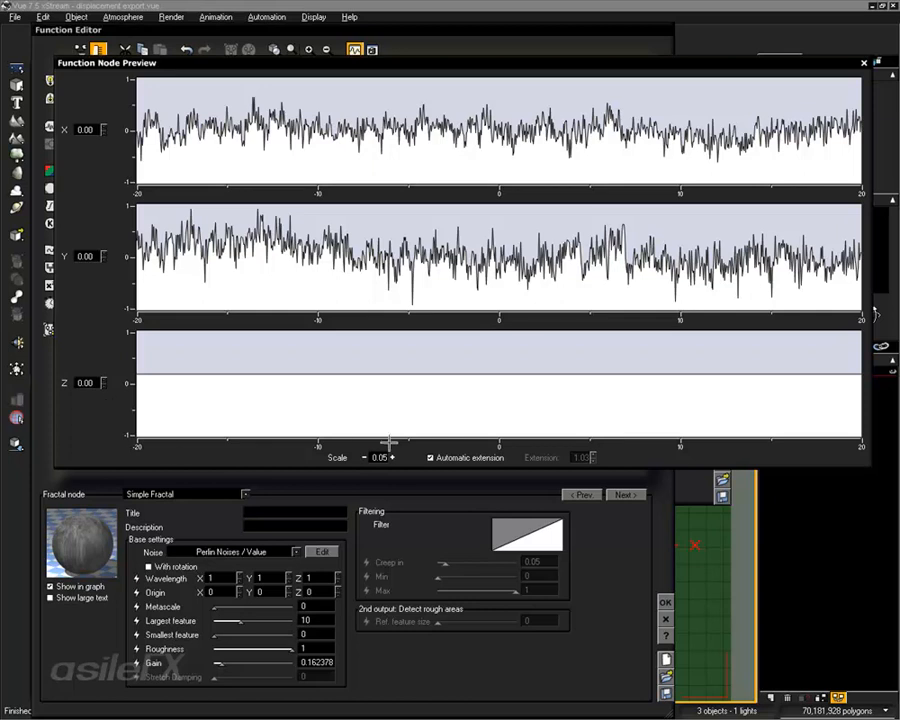
left_click_drag(385, 455, 362, 457)
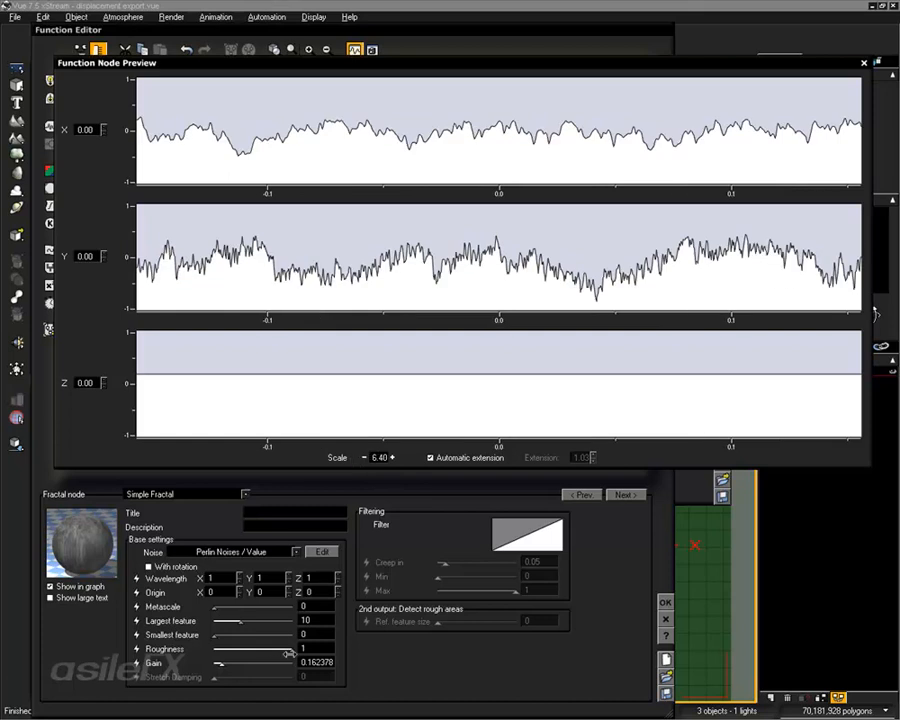
Lower the Simple Fractal's roughness to about 0.947 and its gain slightly, and accept the function and material changes
mouse_move(290, 647)
left_mouse_down()
mouse_move(279, 645)
mouse_move(285, 641)
left_mouse_up()
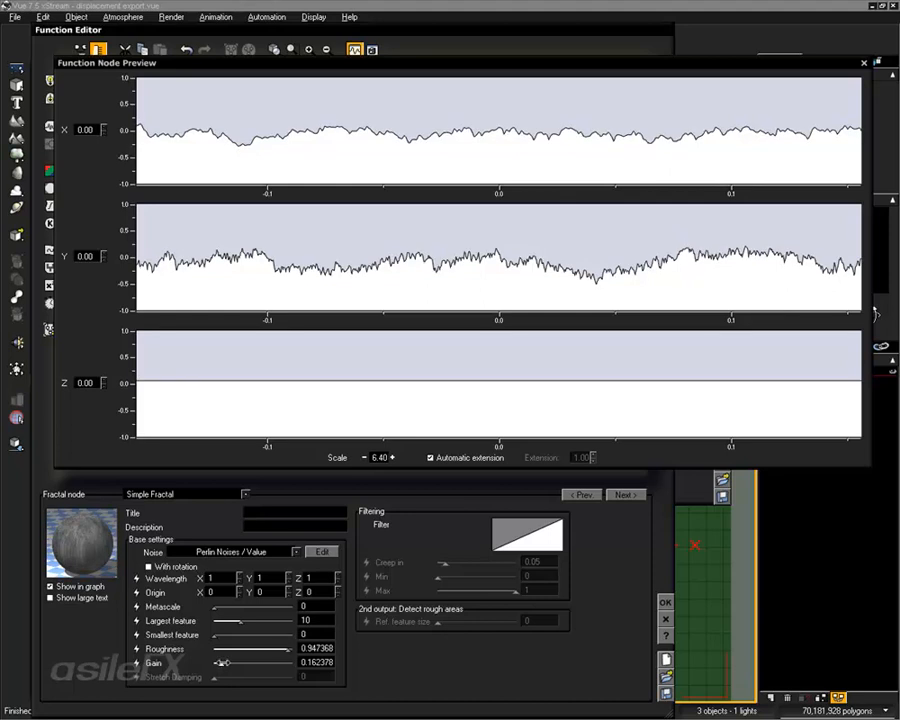
mouse_move(222, 662)
left_mouse_down()
mouse_move(233, 661)
mouse_move(218, 662)
left_mouse_up()
left_click(864, 63)
left_click(665, 602)
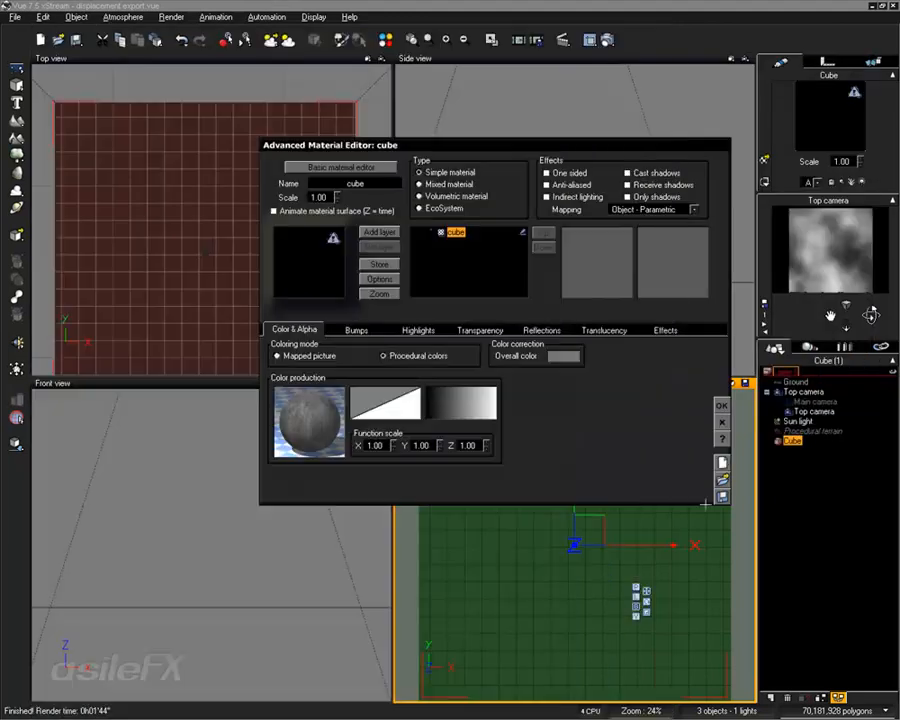
left_click(720, 405)
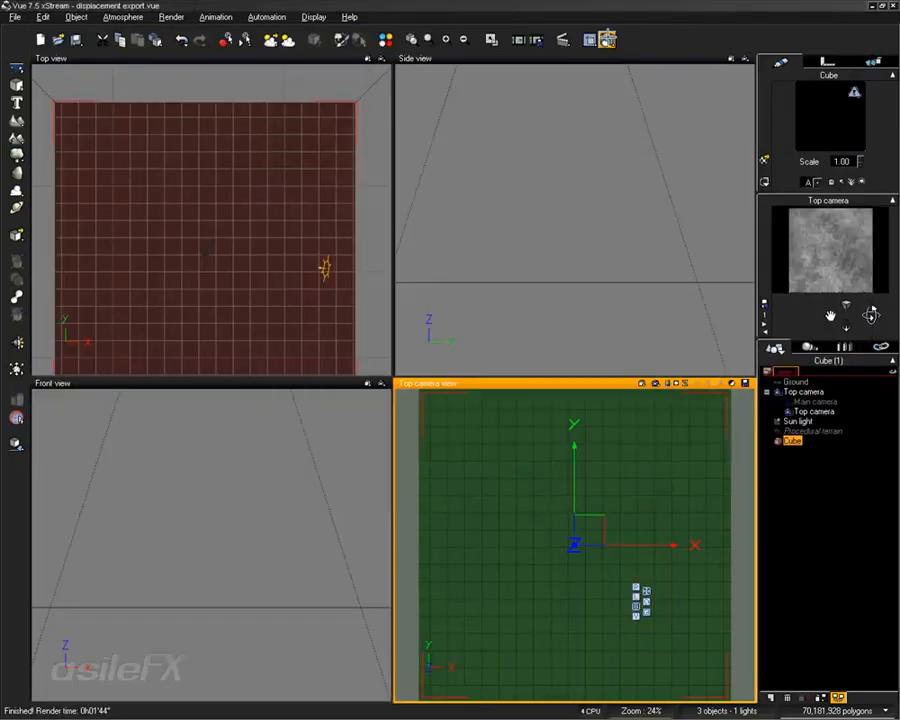
Set the render resolution to 1000 x 1000 pixels and render the top camera view
left_click(606, 40)
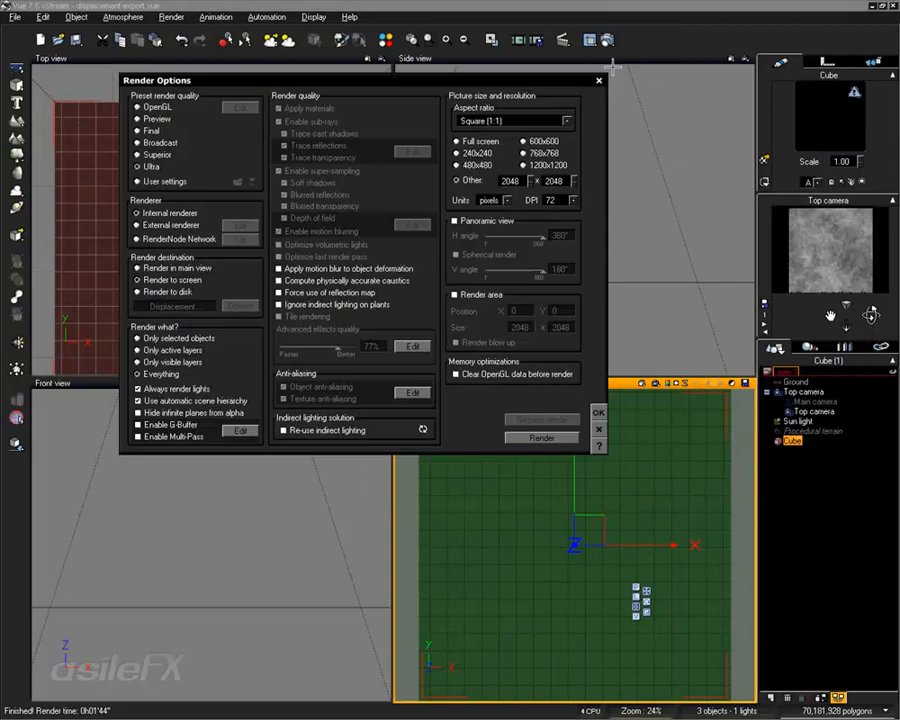
double_click(510, 181)
type("1000")
key("Tab")
type("1000")
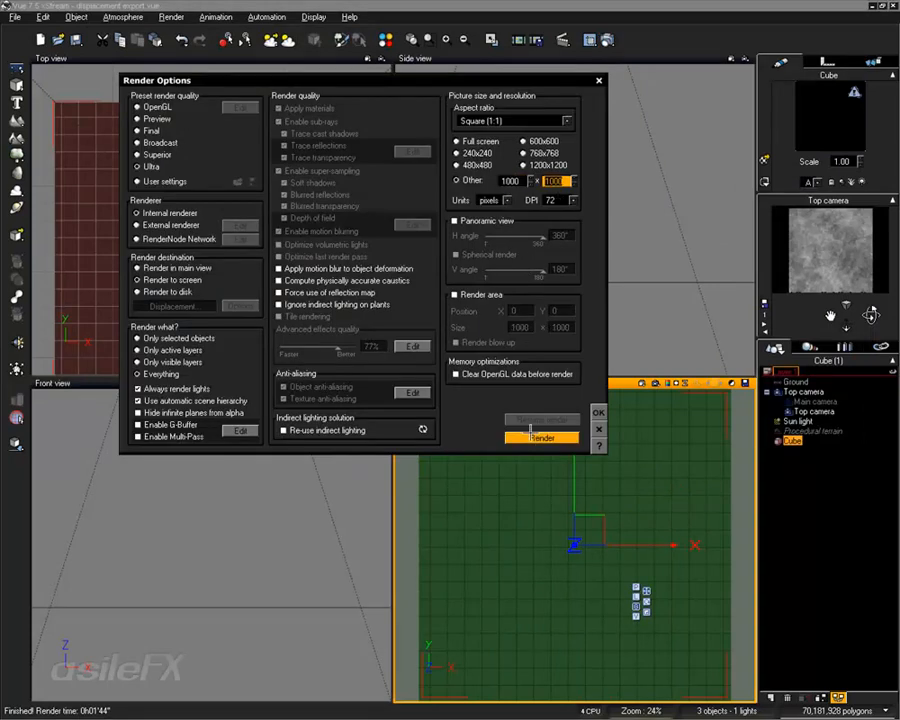
left_click(540, 437)
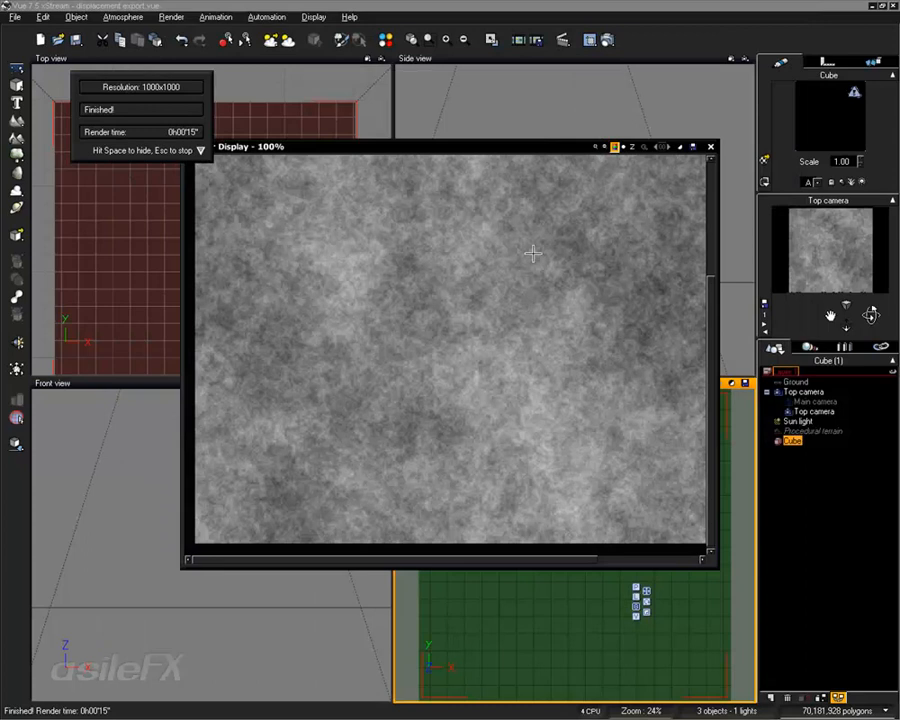
Examine the tonal variation and fine detail across the rendered image at 50%, 100% and 200% zoom, and close it
left_click_drag(554, 559, 668, 556)
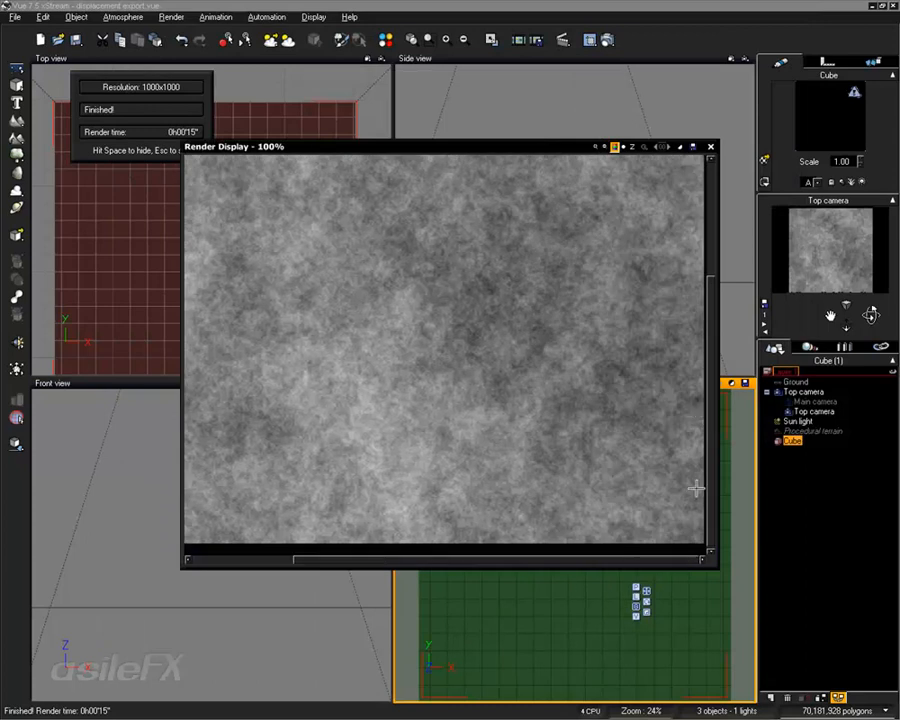
left_click_drag(709, 409, 703, 310)
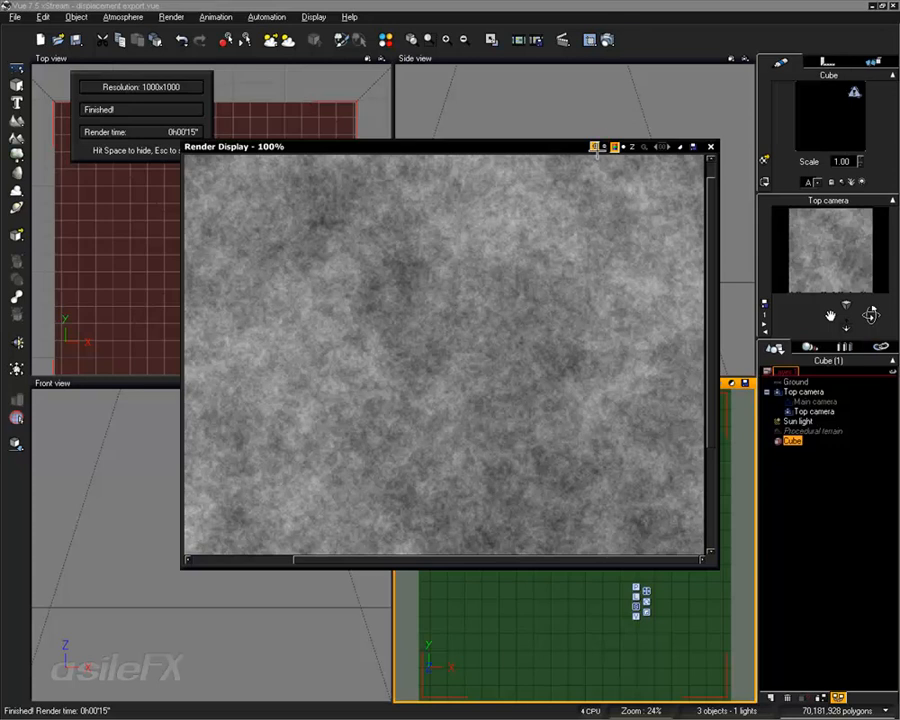
left_click(594, 146)
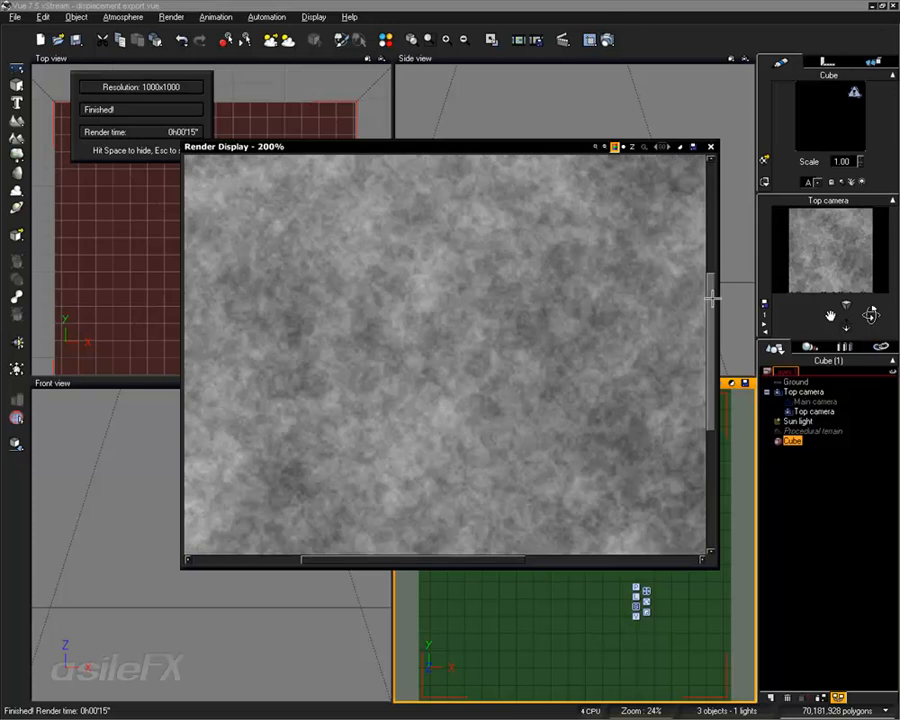
left_click_drag(713, 297, 715, 219)
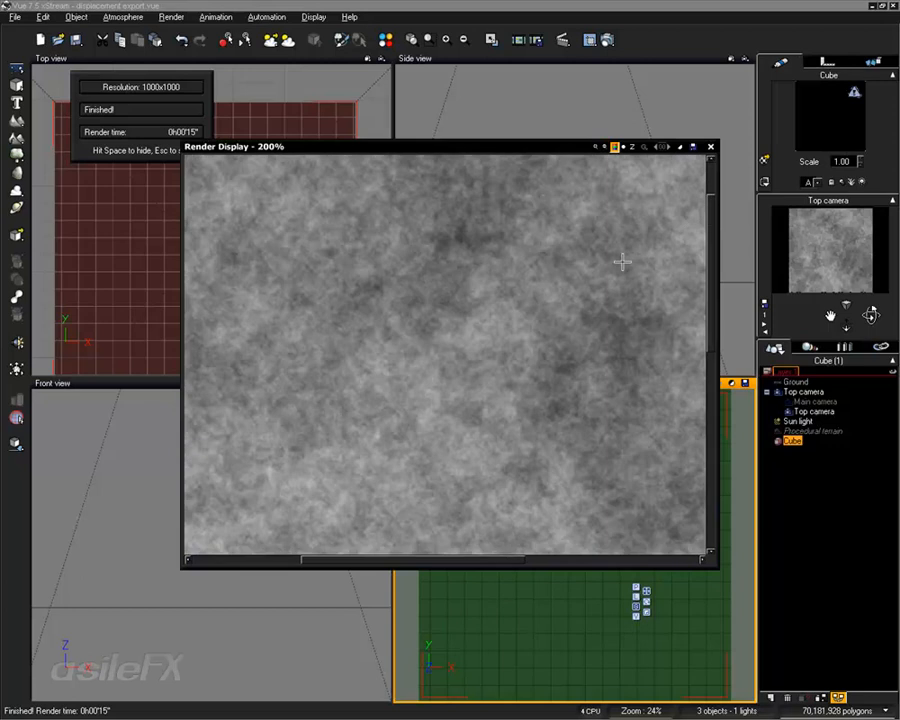
left_click_drag(705, 237, 707, 207)
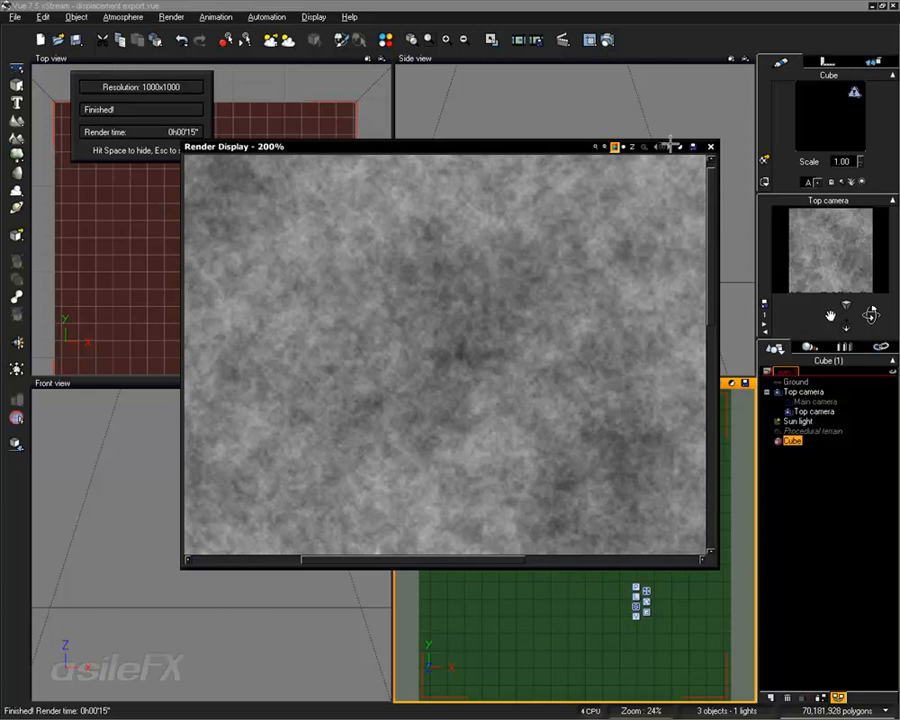
left_click(602, 146)
left_click(602, 146)
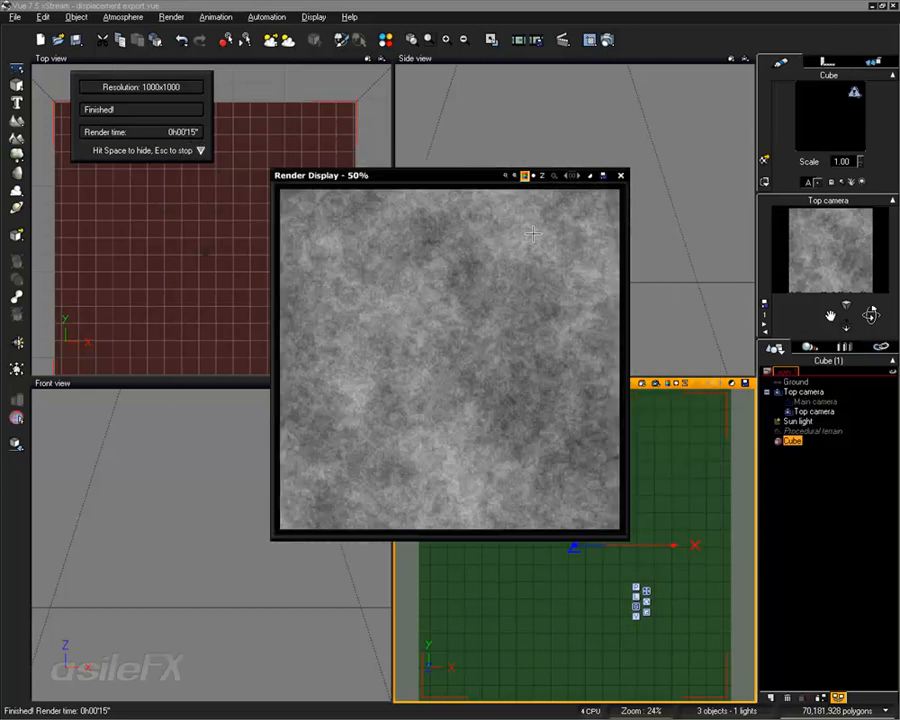
left_click(504, 176)
mouse_move(709, 301)
left_mouse_down()
mouse_move(709, 211)
mouse_move(709, 300)
left_mouse_up()
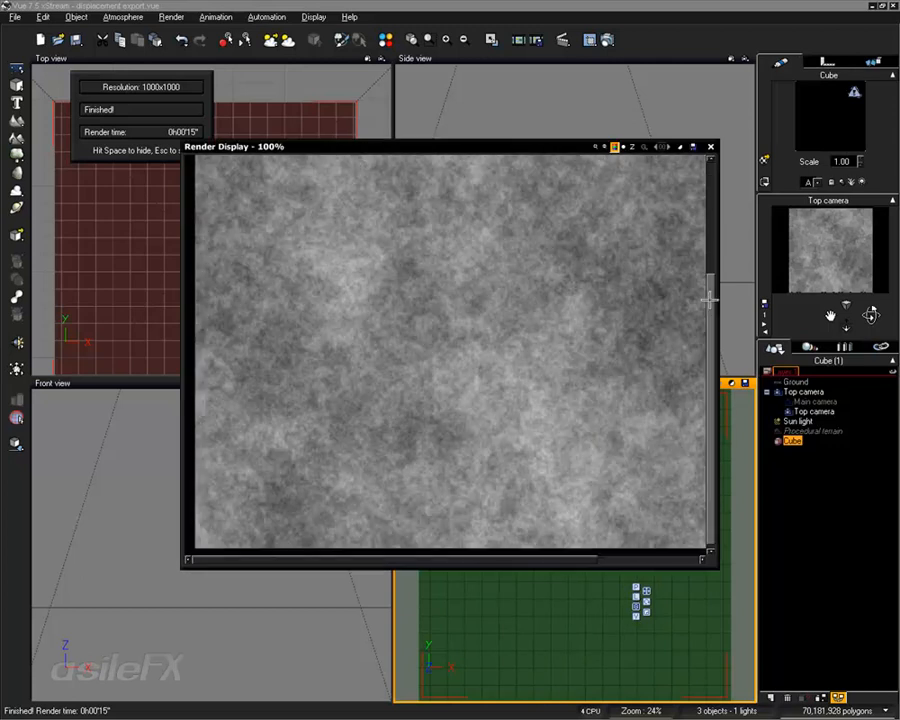
left_click(710, 146)
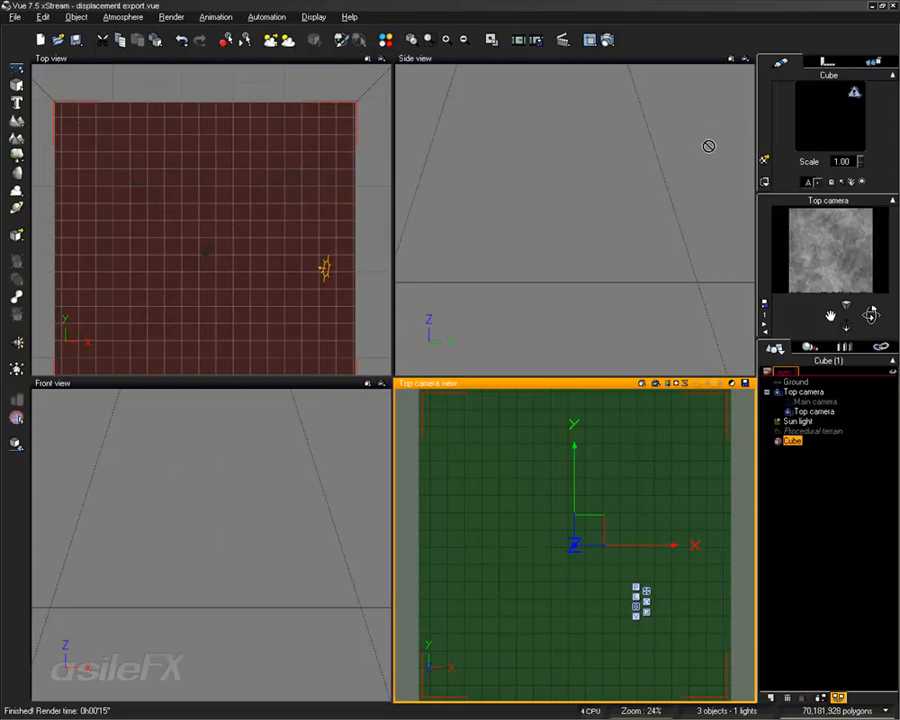
Change the line 3 Z value of the Matrix Transformation node in the cube's color function, accept it, and render again
double_click(810, 108)
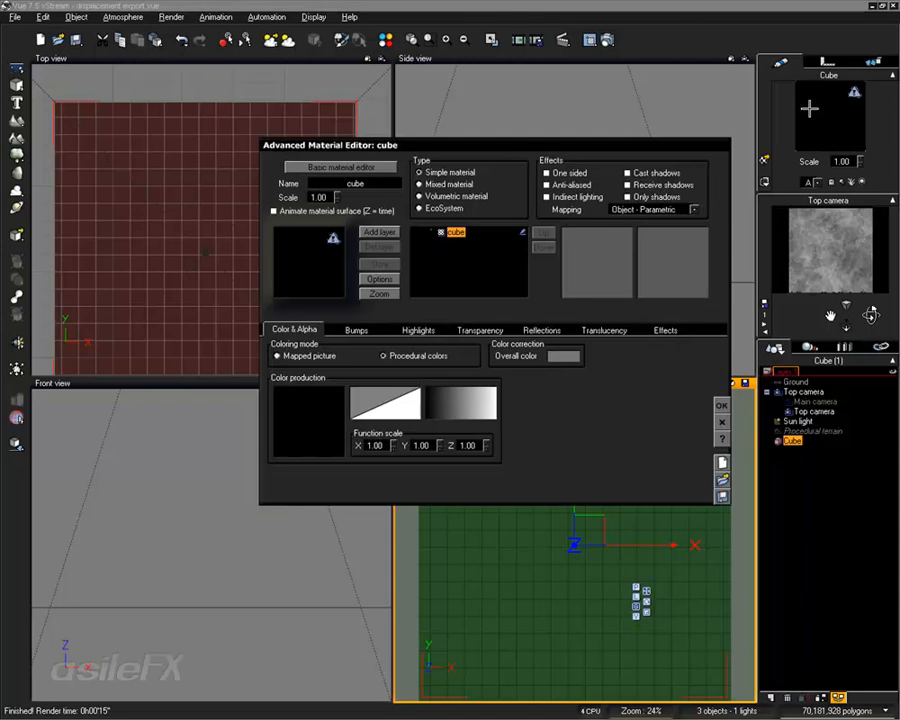
right_click(322, 408)
left_click(352, 415)
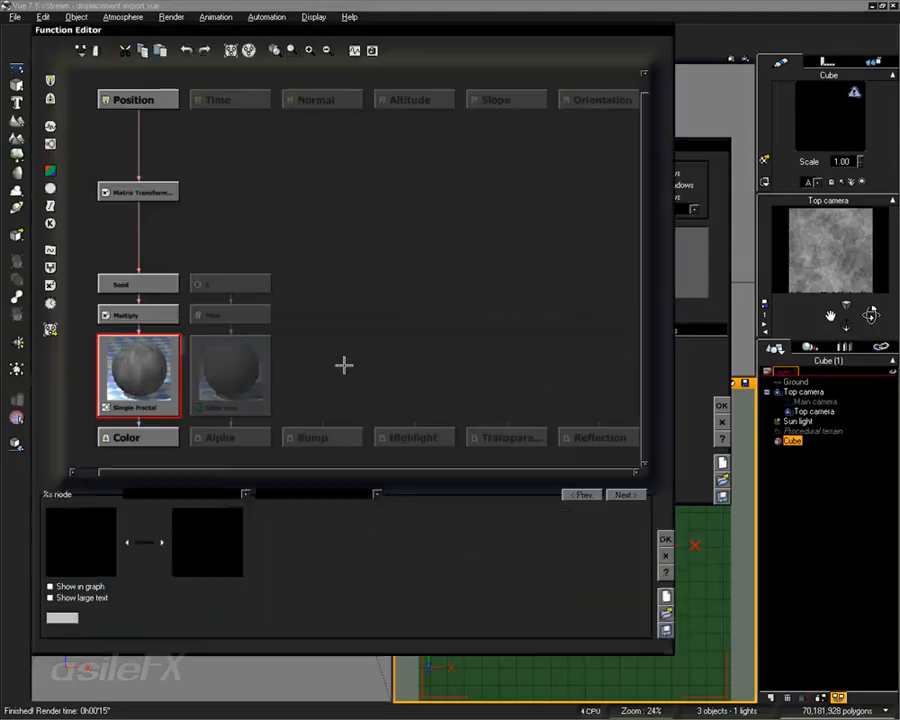
left_click(138, 191)
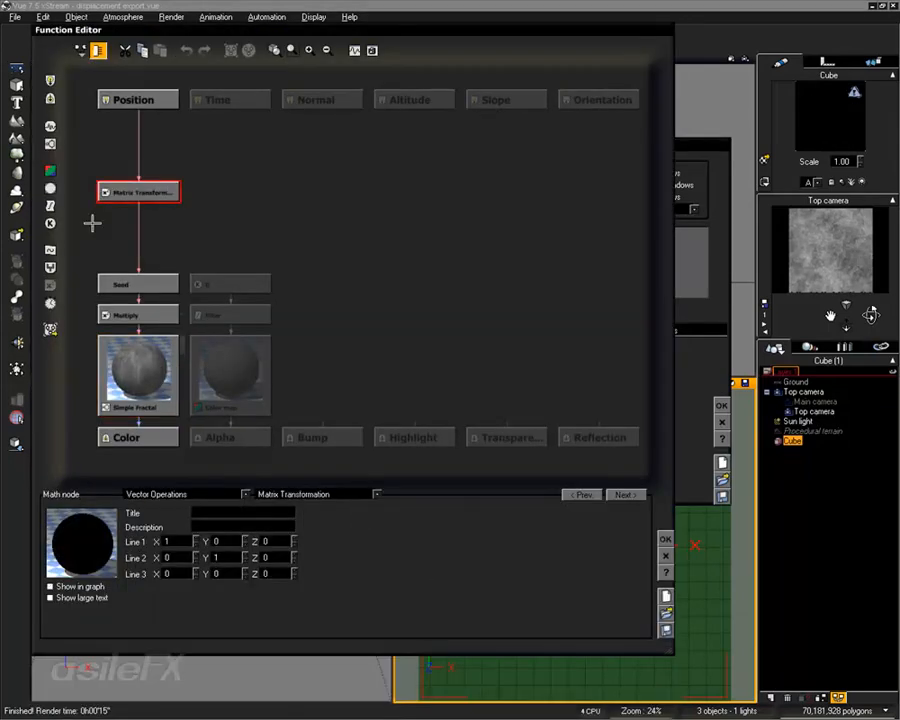
left_click(270, 573)
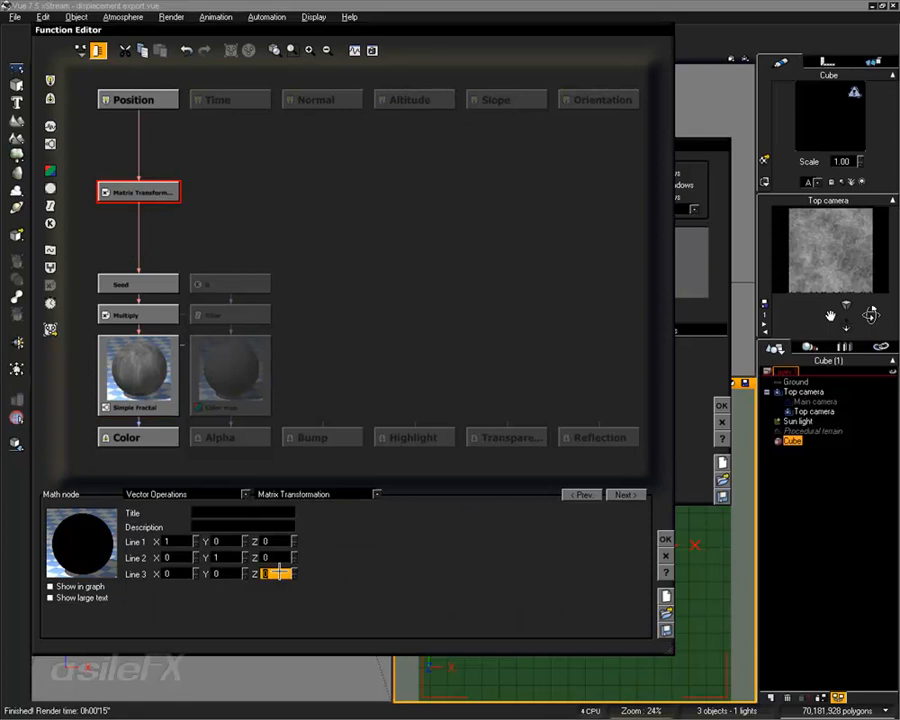
left_click(665, 539)
left_click(720, 405)
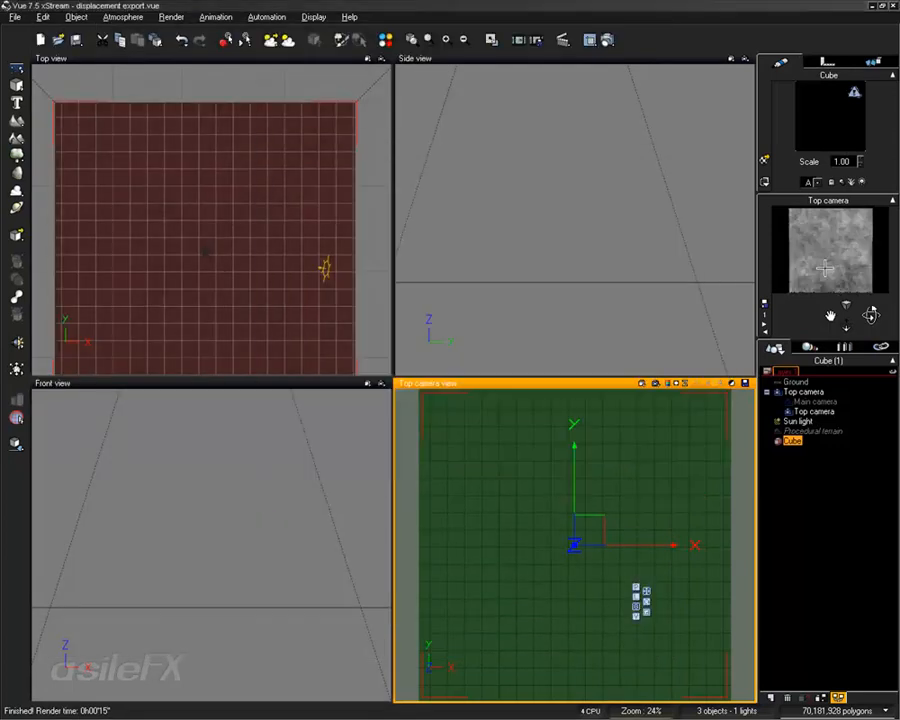
left_click(605, 40)
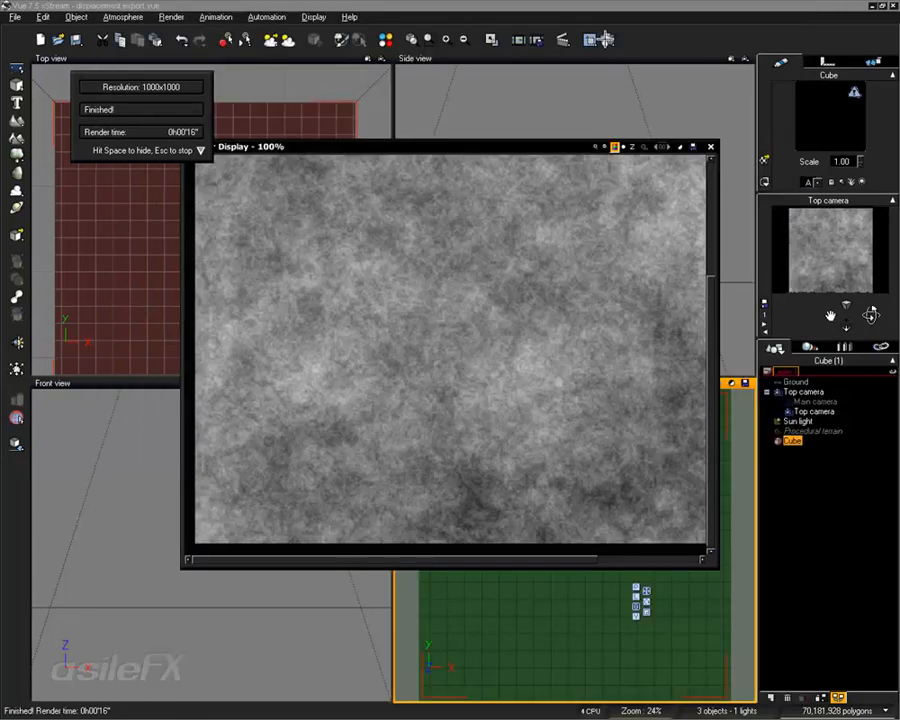
Inspect the new render's fractal detail across different areas at zoom levels up to 800%
left_click_drag(710, 308, 713, 227)
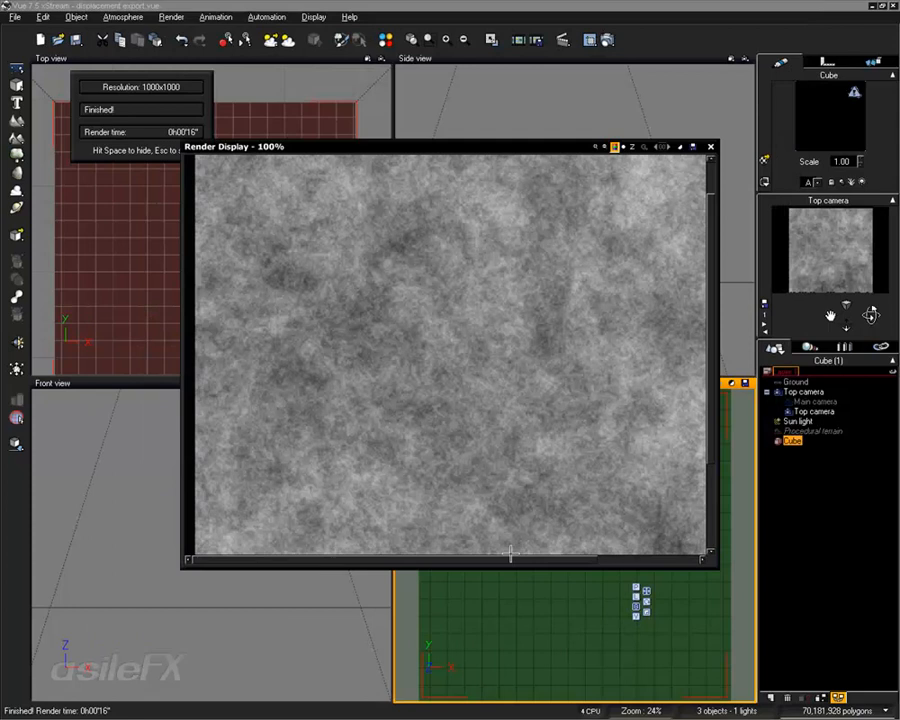
left_click_drag(506, 556, 607, 556)
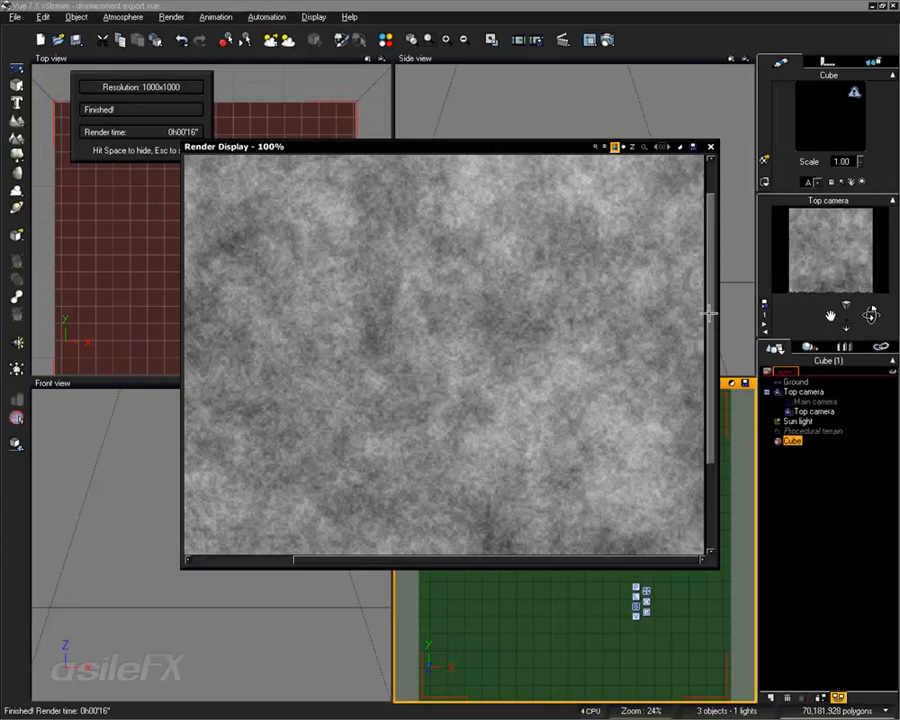
left_click(595, 147)
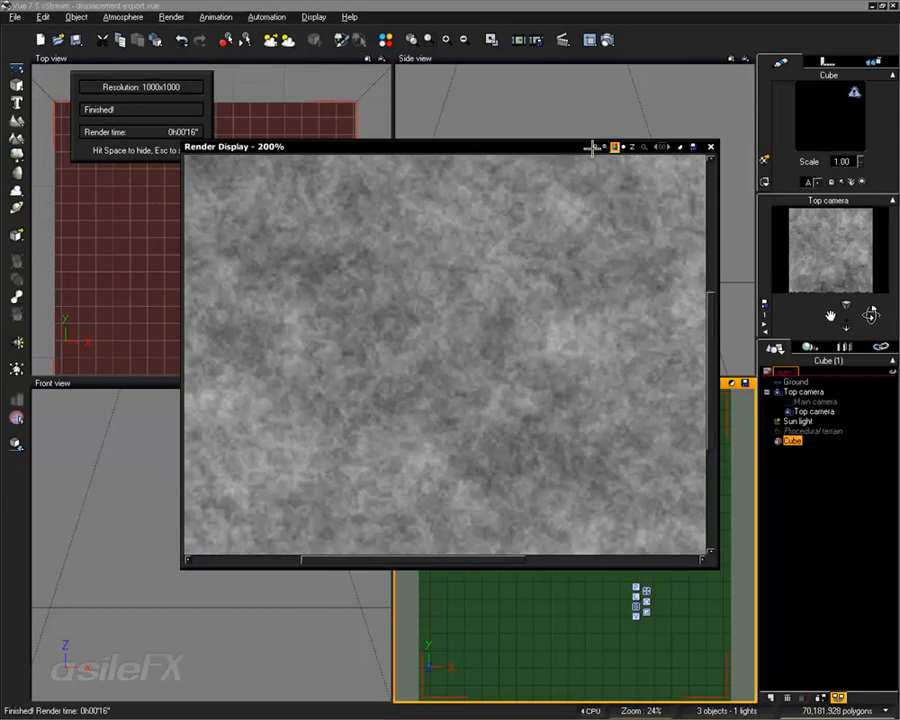
left_click(593, 147)
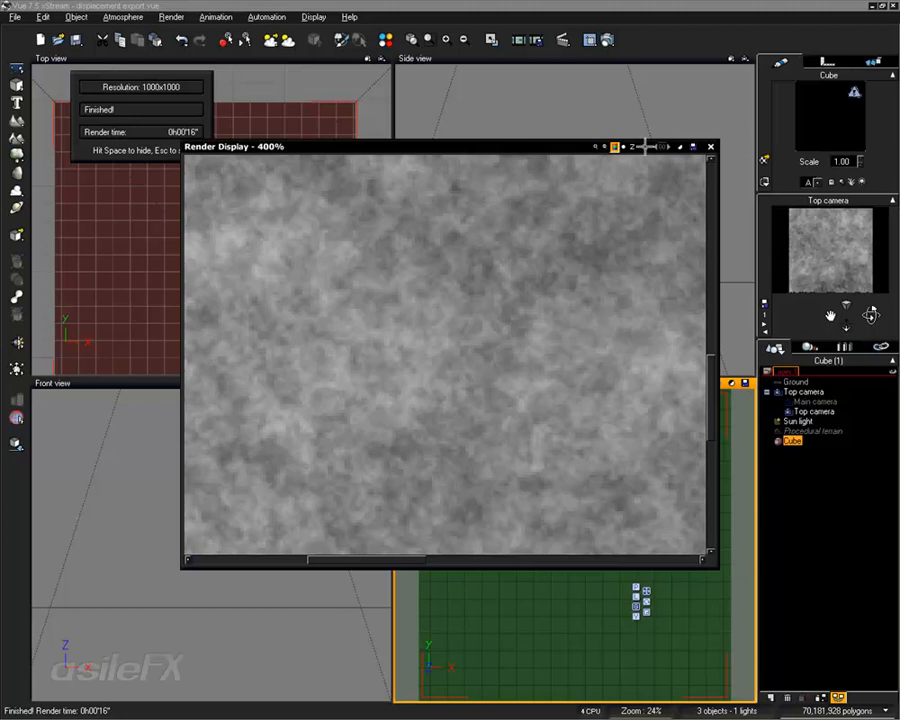
left_click(595, 147)
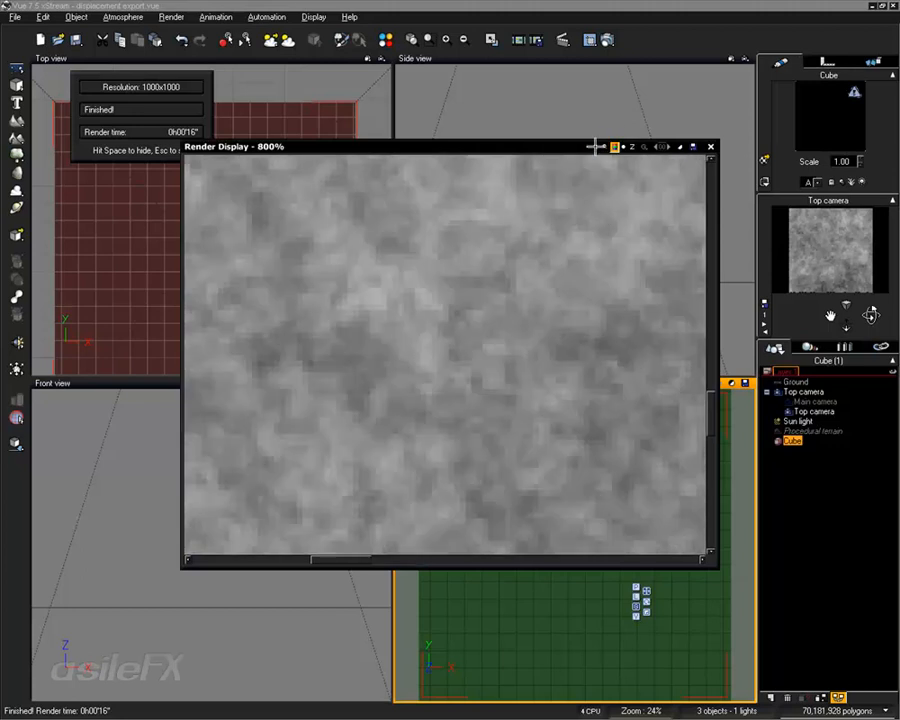
left_click(604, 147)
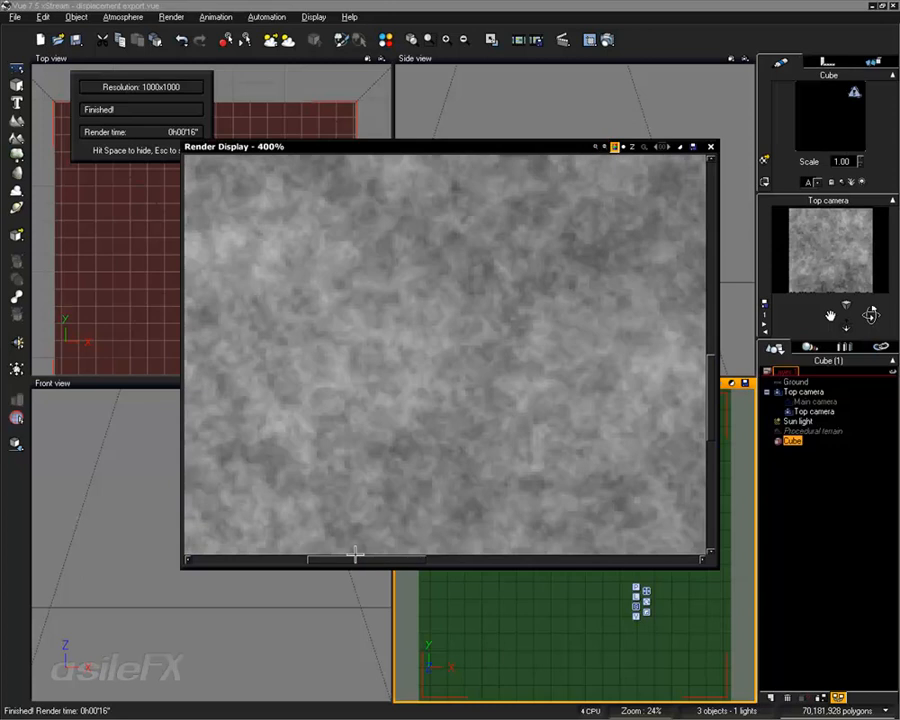
left_click_drag(357, 553, 516, 555)
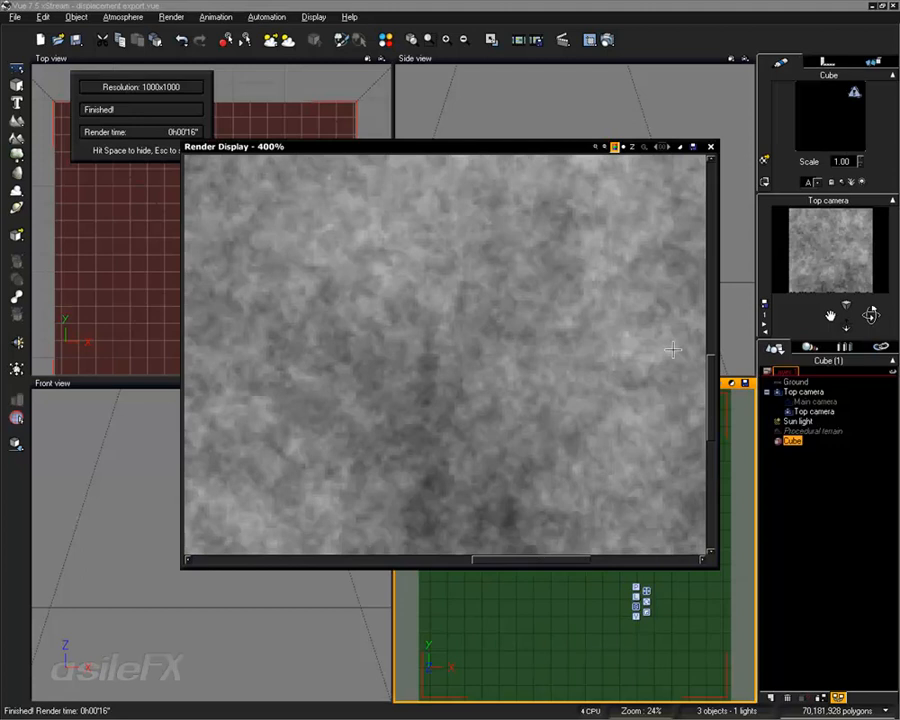
left_click_drag(707, 362, 707, 230)
mouse_move(708, 220)
left_mouse_down()
mouse_move(709, 209)
mouse_move(709, 218)
left_mouse_up()
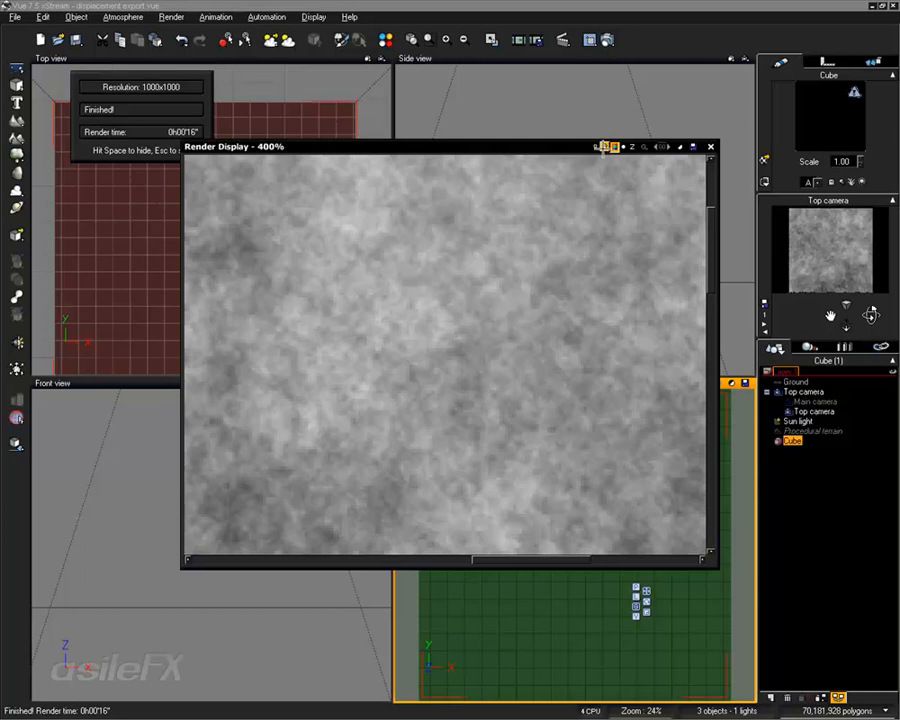
left_click(603, 147)
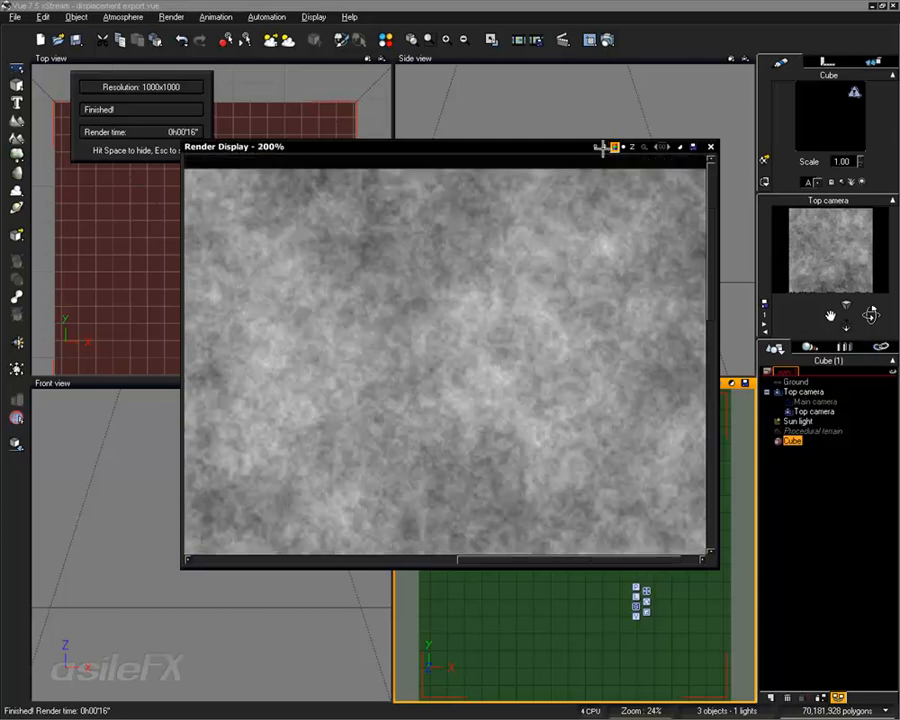
Examine further areas of the fractal render at 200% zoom, across and down the image, and close the render
left_click_drag(566, 560, 463, 560)
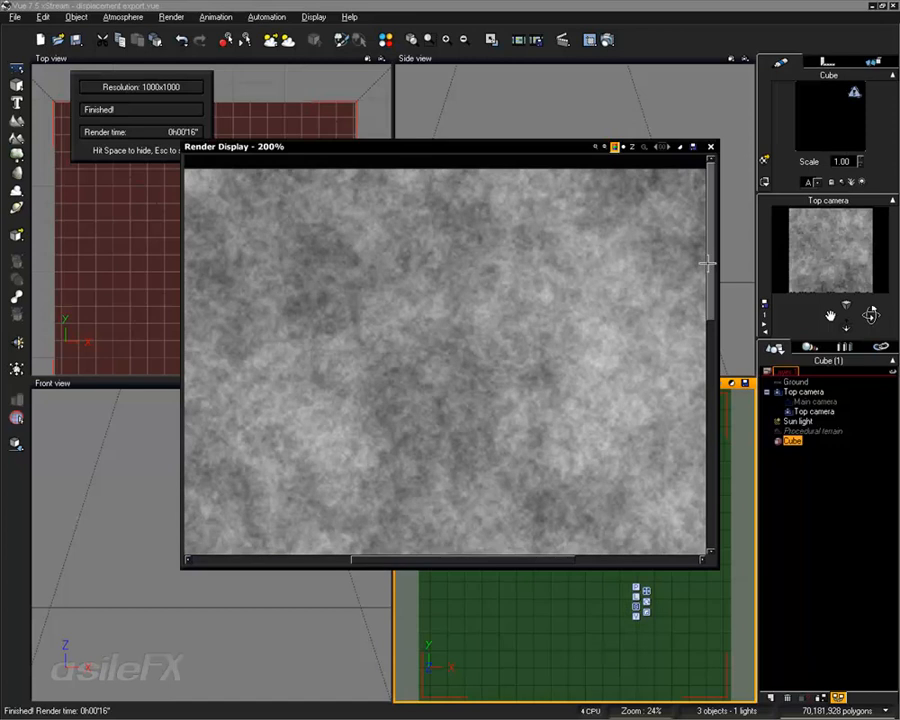
left_click_drag(707, 263, 716, 352)
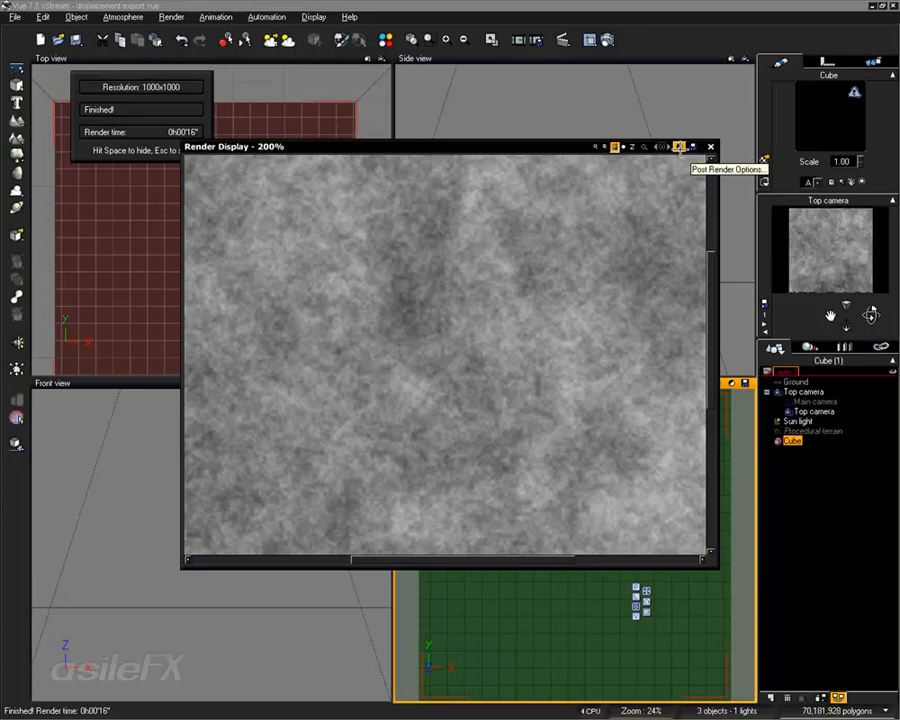
left_click_drag(708, 362, 686, 228)
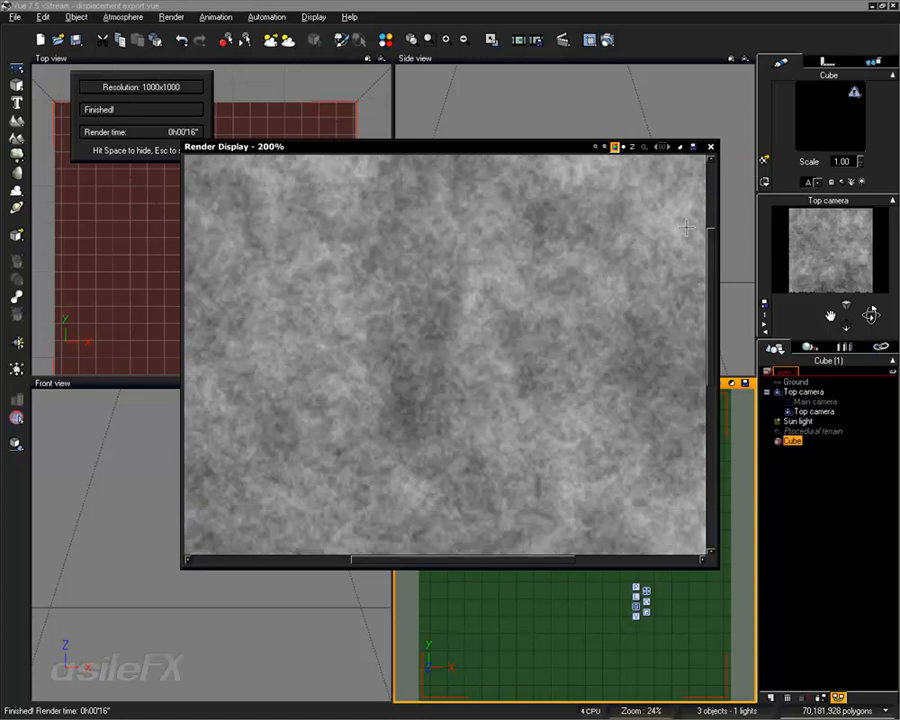
left_click(708, 147)
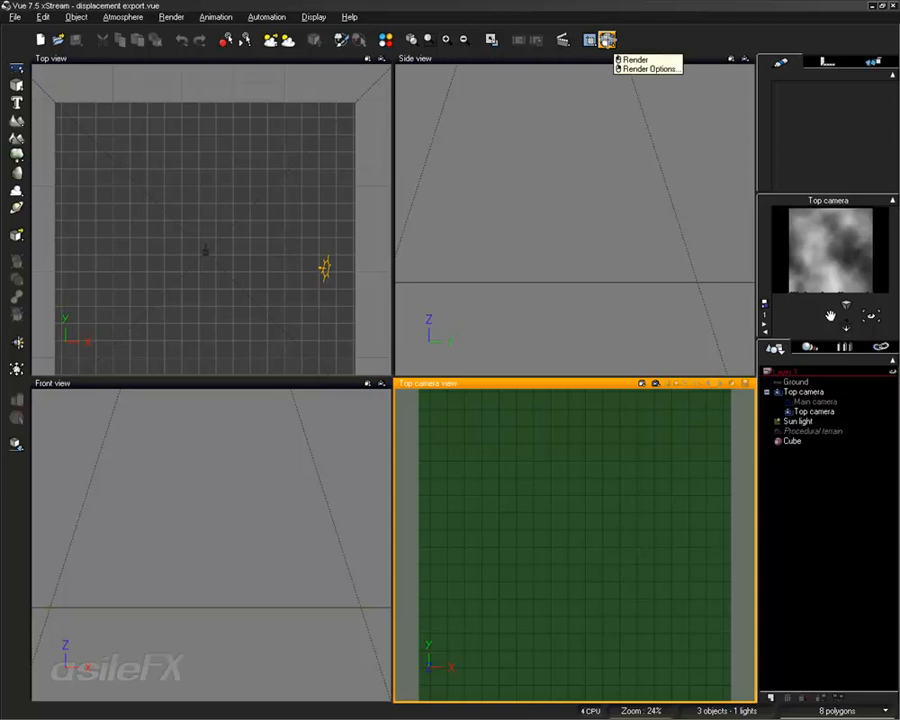
Switch the render quality preset to User settings and disable sub-rays and super-sampling
right_click(607, 40)
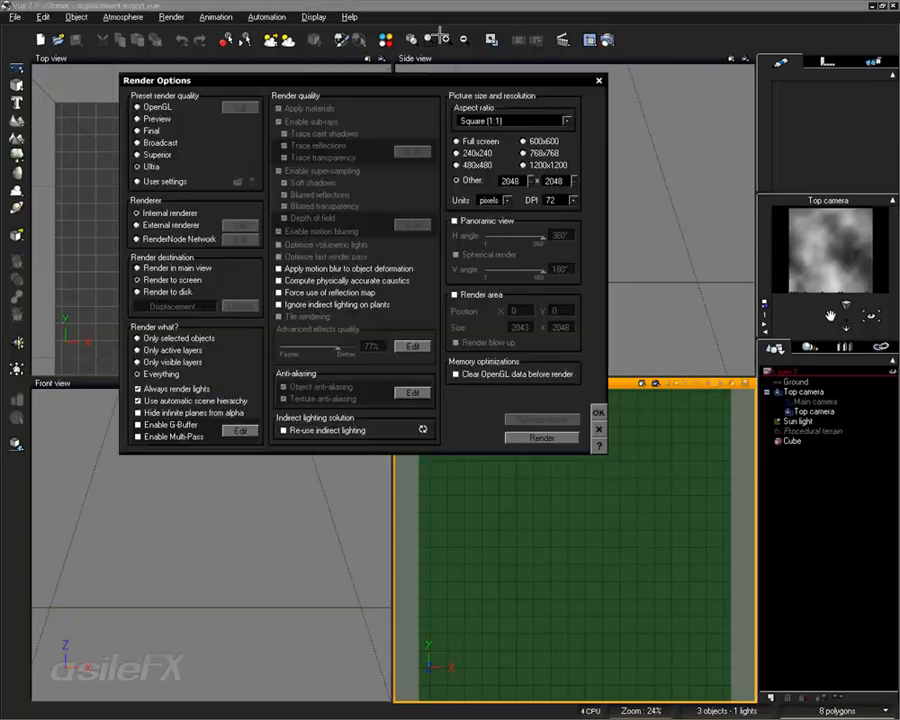
left_click_drag(467, 80, 616, 71)
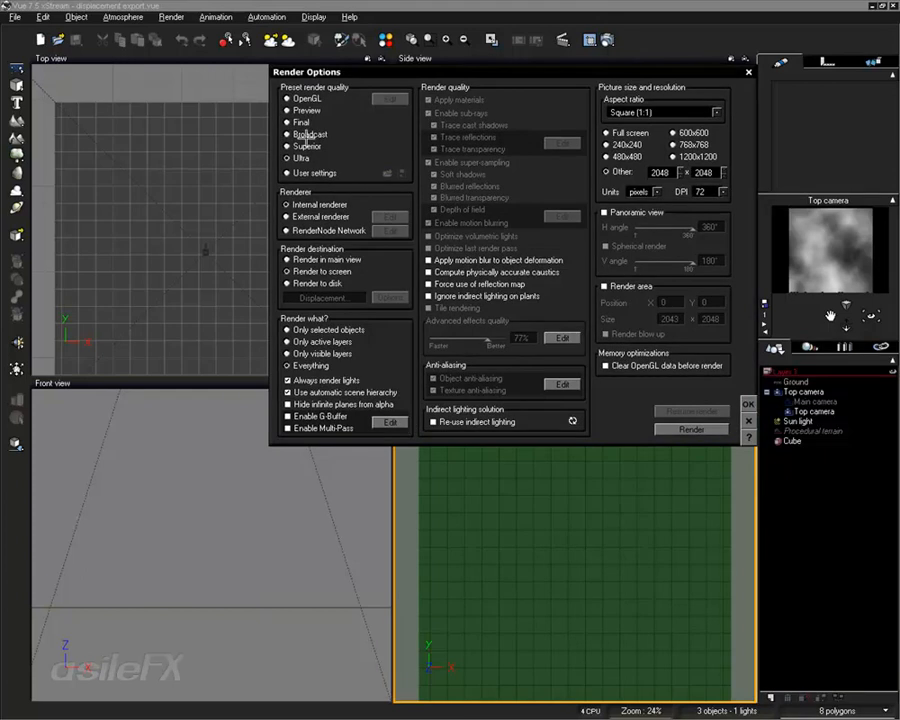
left_click(312, 173)
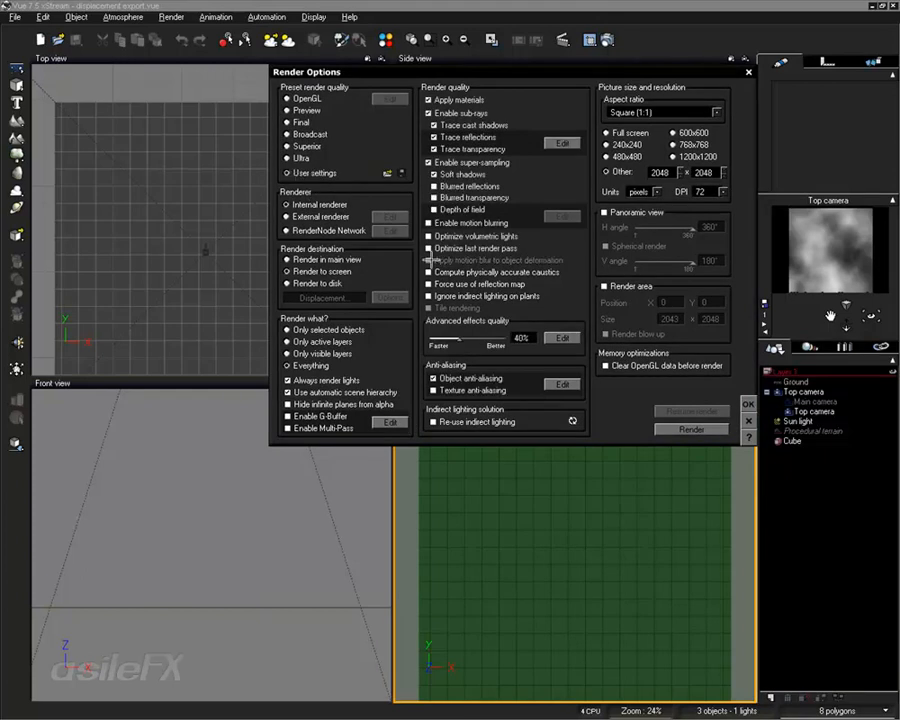
left_click(453, 113)
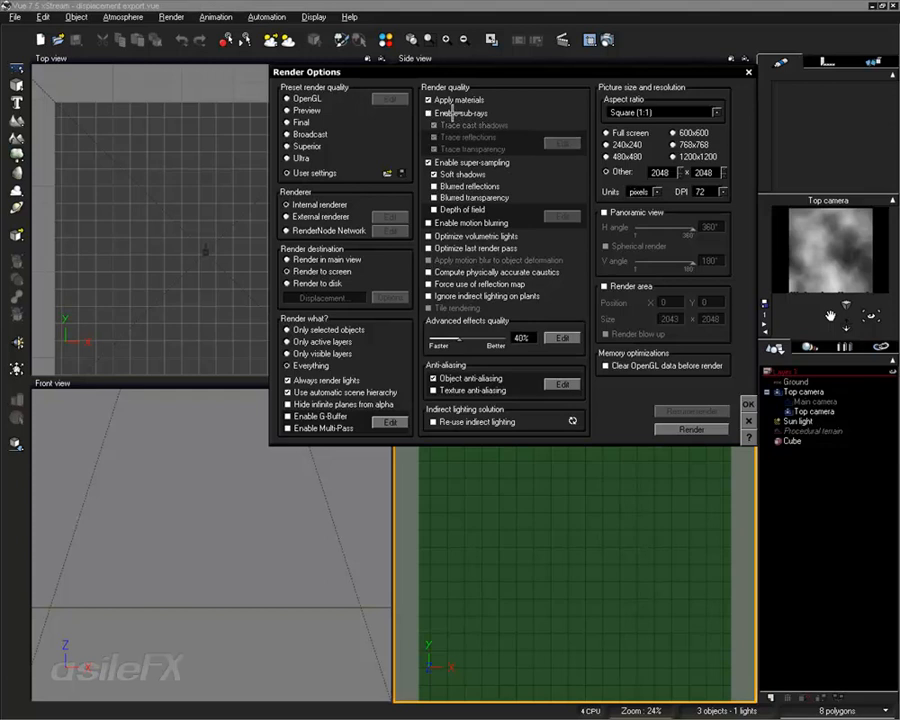
left_click(462, 162)
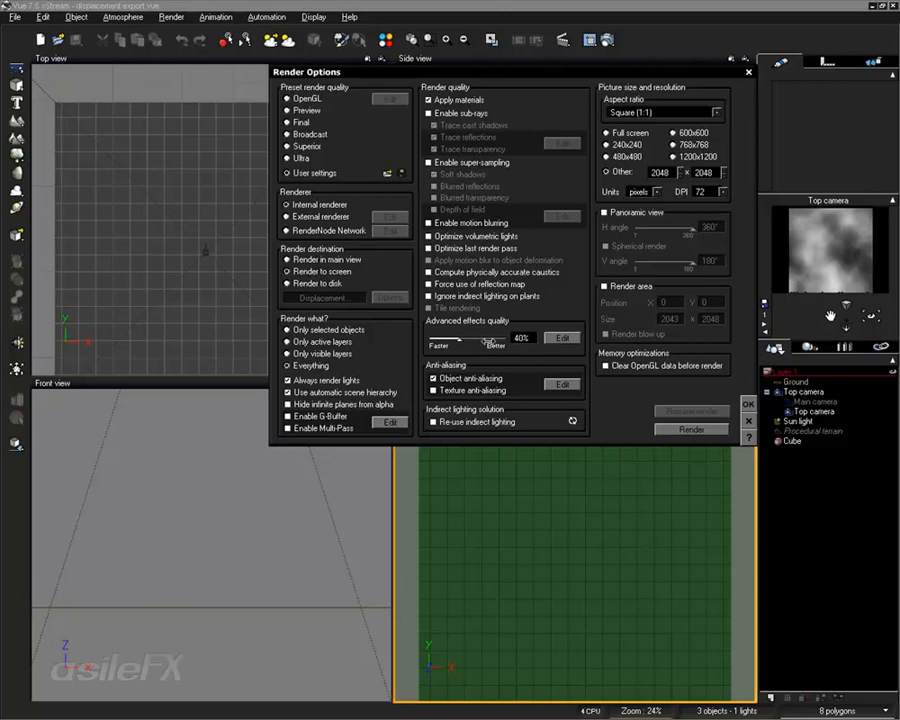
Enable custom advanced effects settings, disable adaptive sampling, raise the volumetrics quality to maximum, and accept
left_click(562, 337)
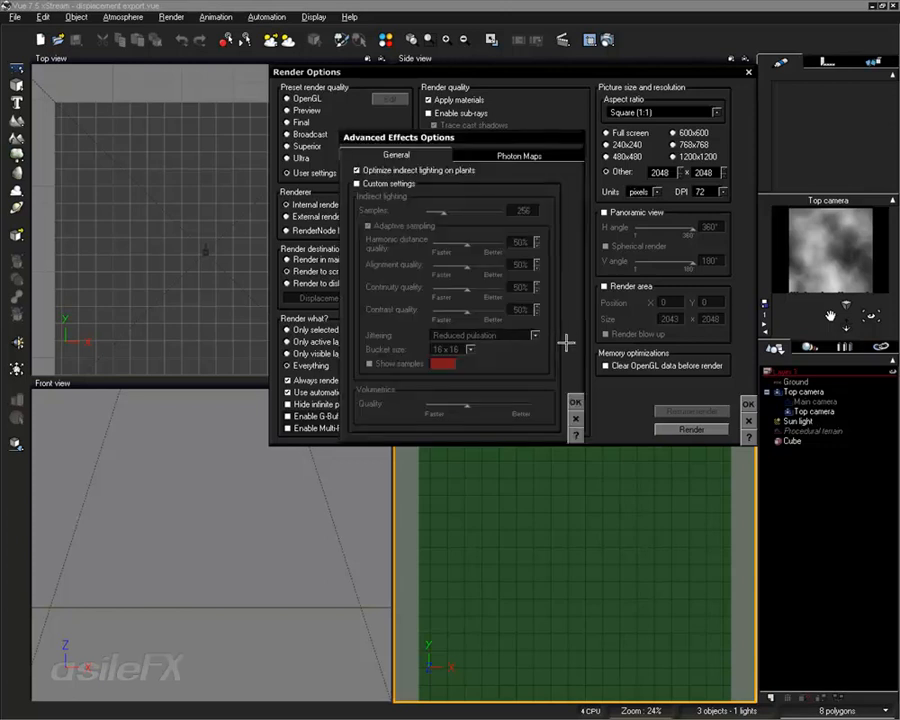
left_click(386, 184)
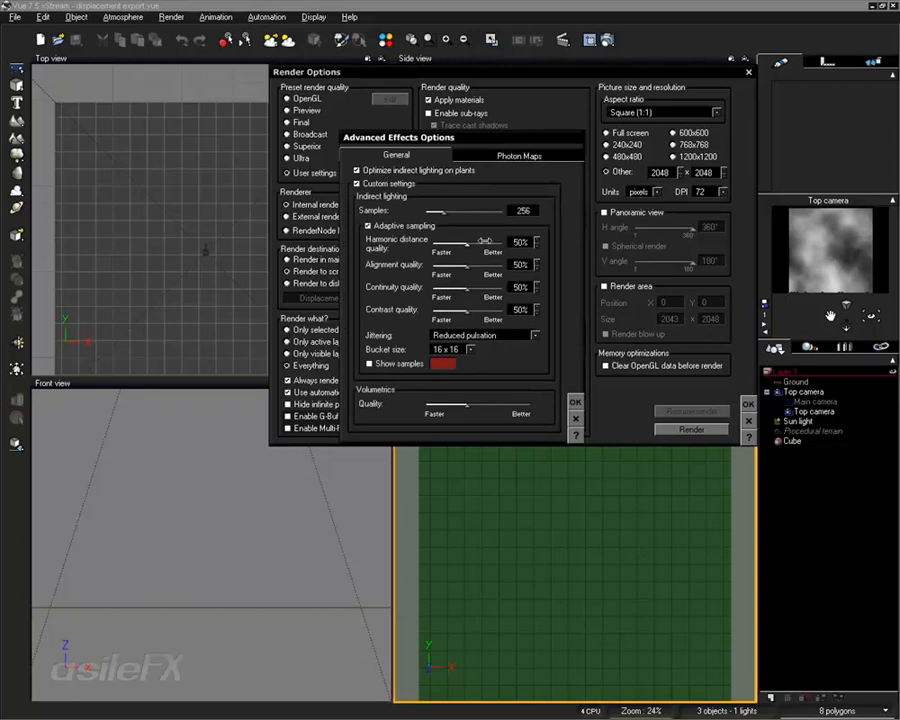
left_click(409, 226)
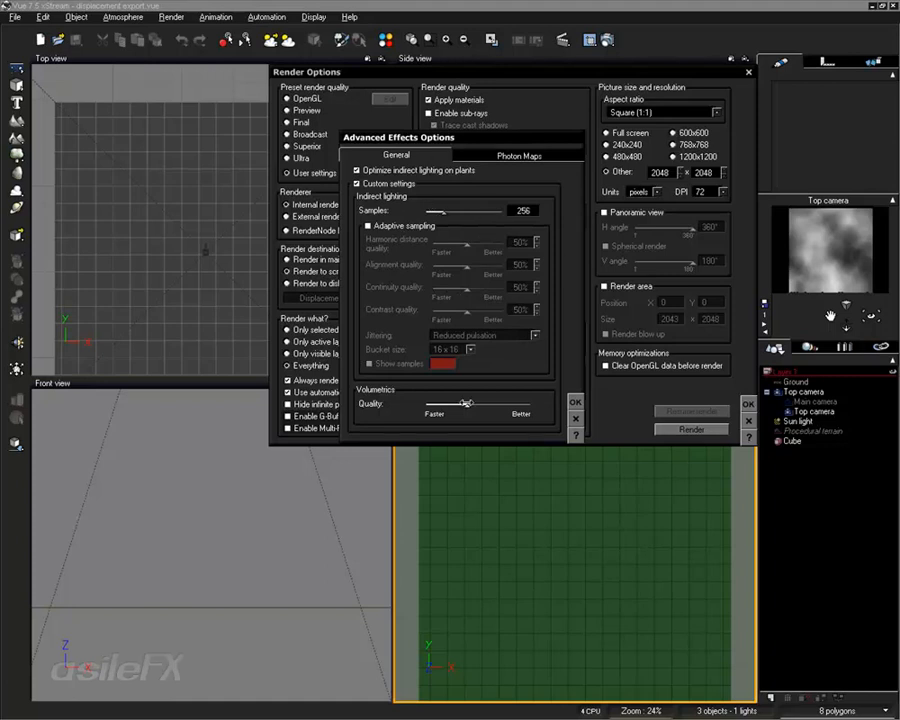
left_click_drag(466, 403, 529, 413)
left_click(518, 150)
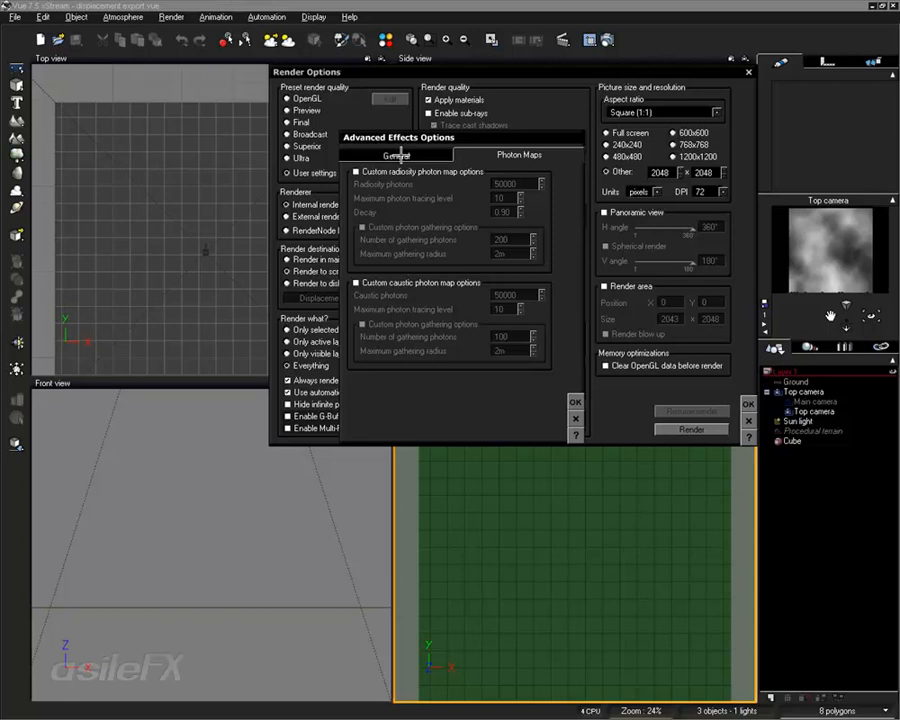
left_click(404, 155)
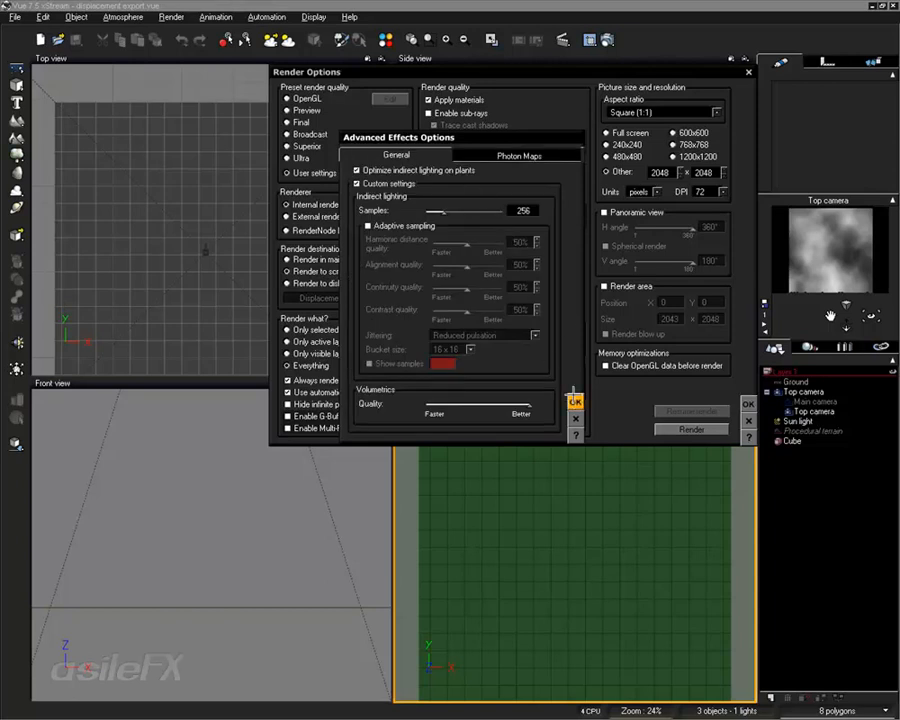
left_click(357, 170)
left_click(576, 401)
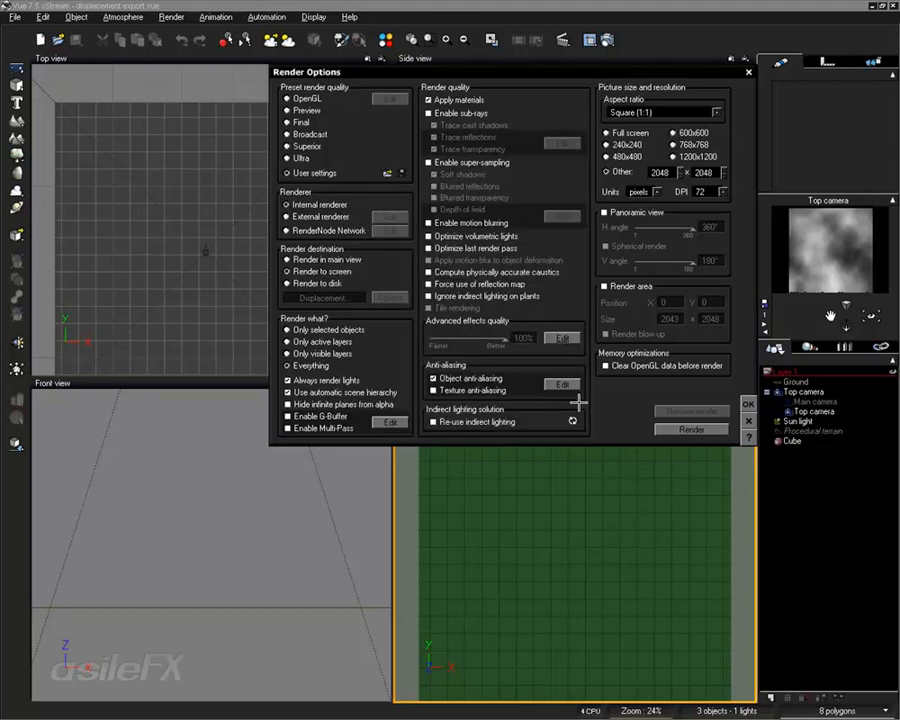
Turn off object anti-aliasing, Always render lights and Use automatic scene hierarchy, and accept the render options
left_click(483, 378)
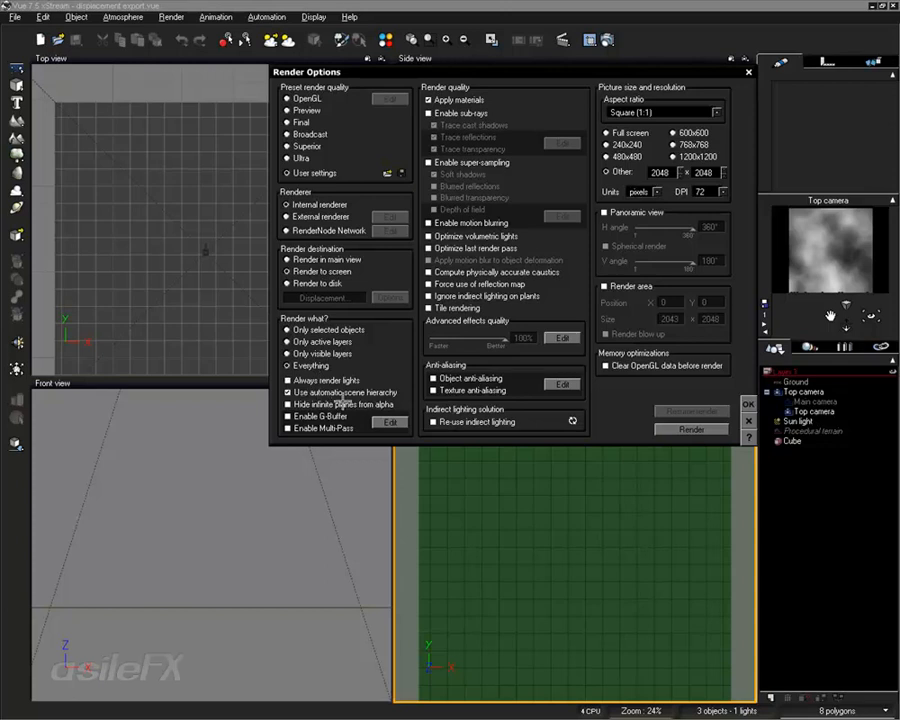
left_click(381, 393)
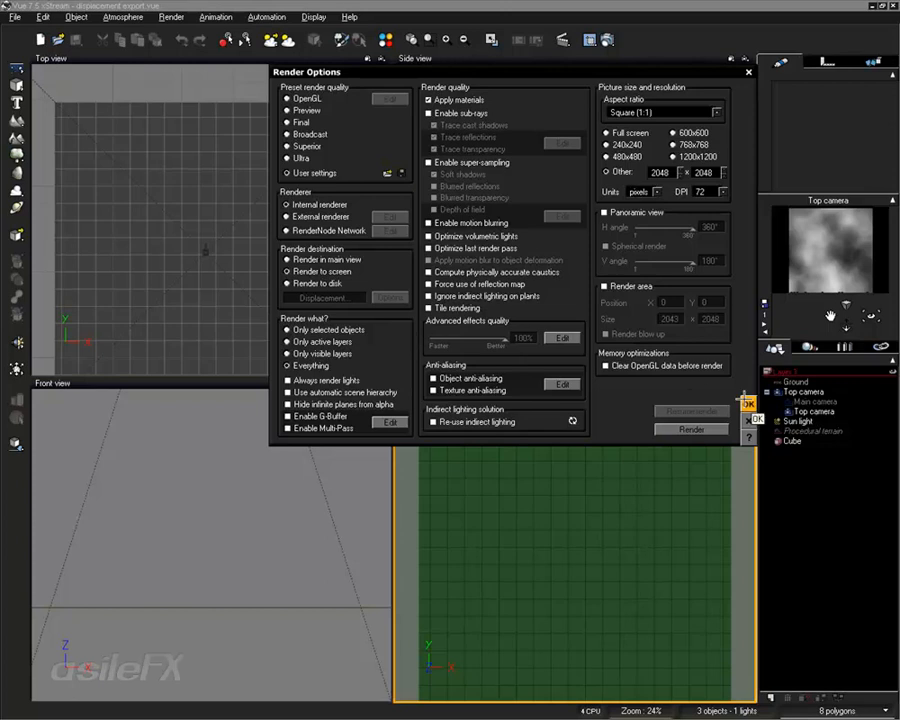
left_click(746, 404)
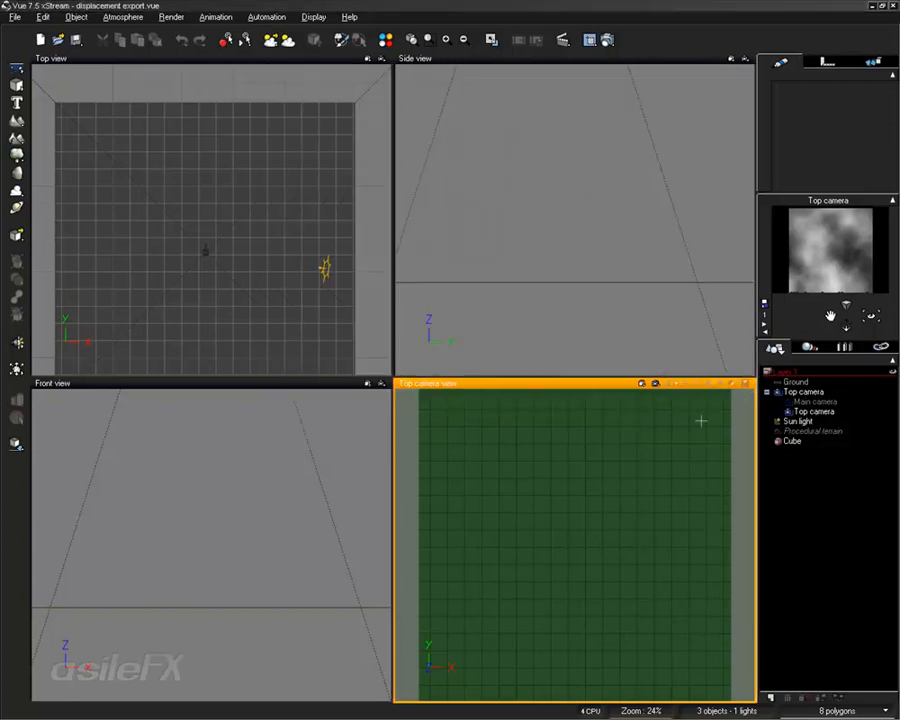
In the cube's color function, move the Simple Fractal node aside and connect its Altitude output to a new Luminous output node
double_click(791, 440)
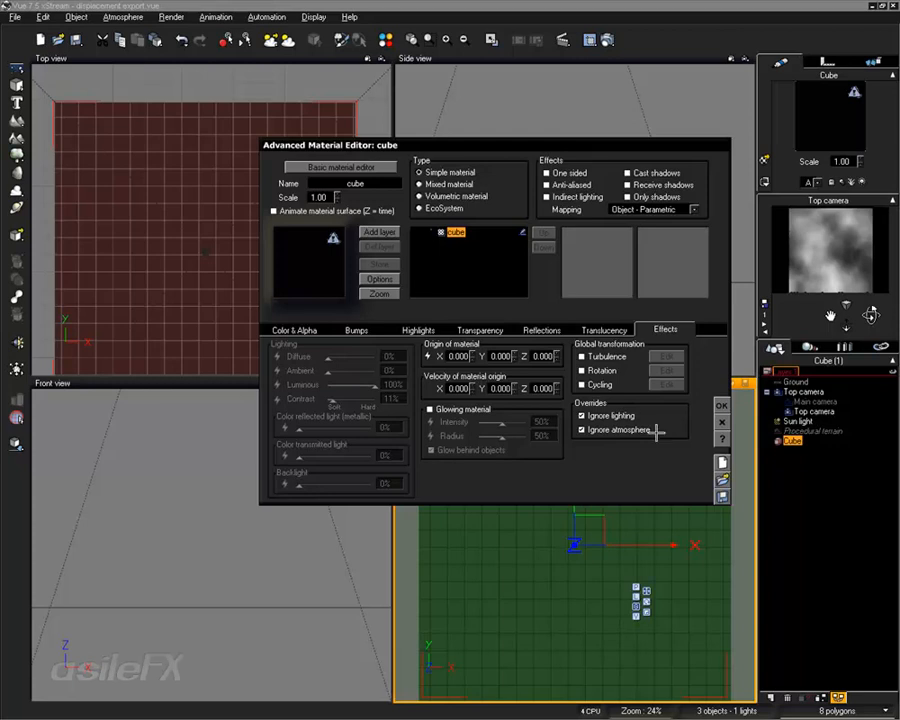
left_click(310, 329)
right_click(318, 427)
left_click(330, 430)
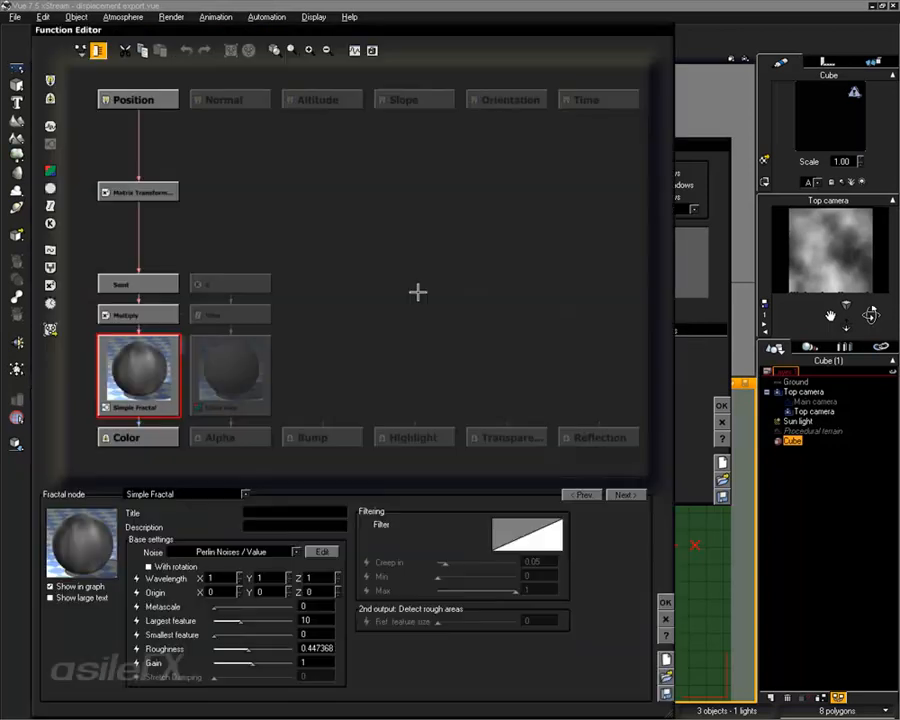
left_click_drag(128, 365, 432, 217)
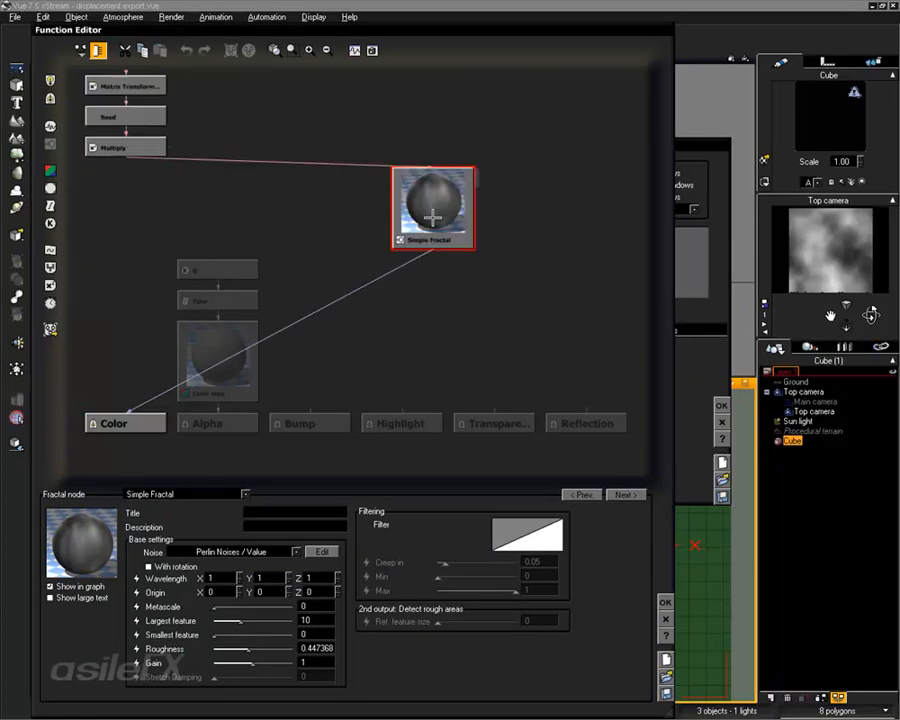
right_click(459, 327)
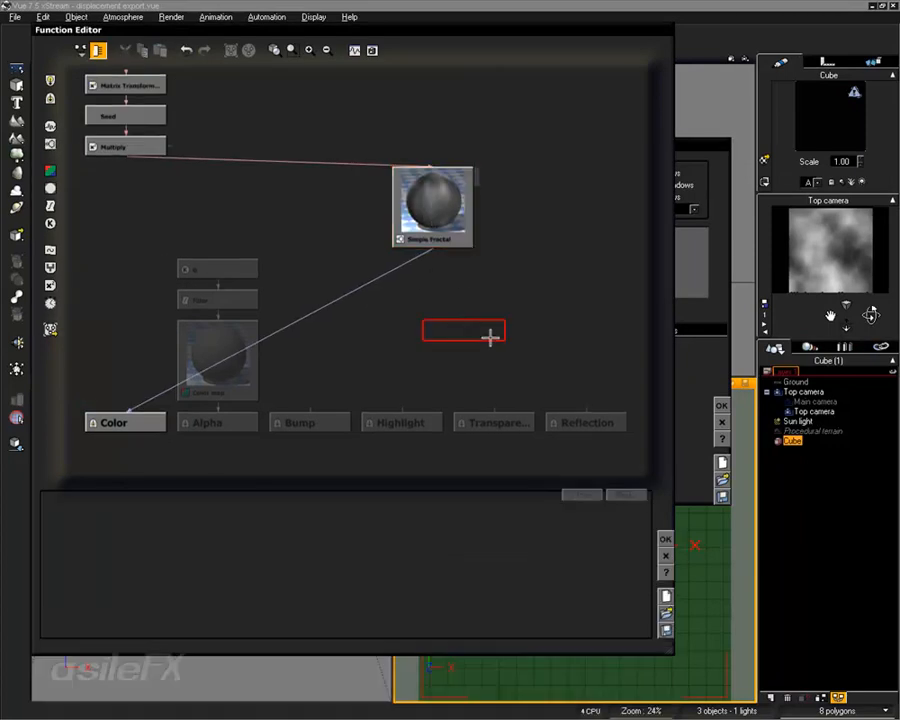
mouse_move(510, 345)
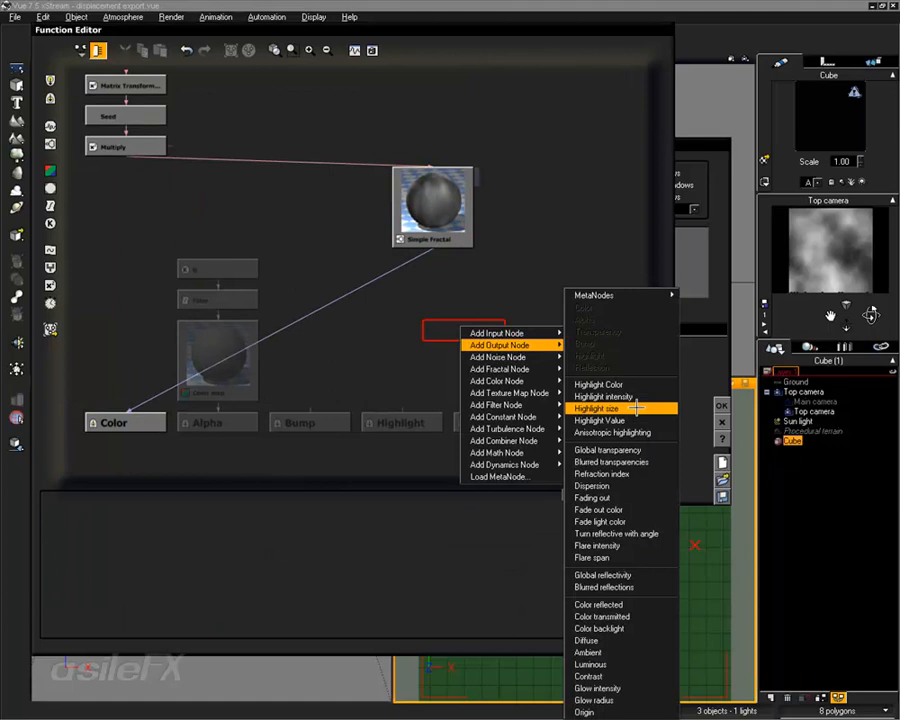
left_click(600, 664)
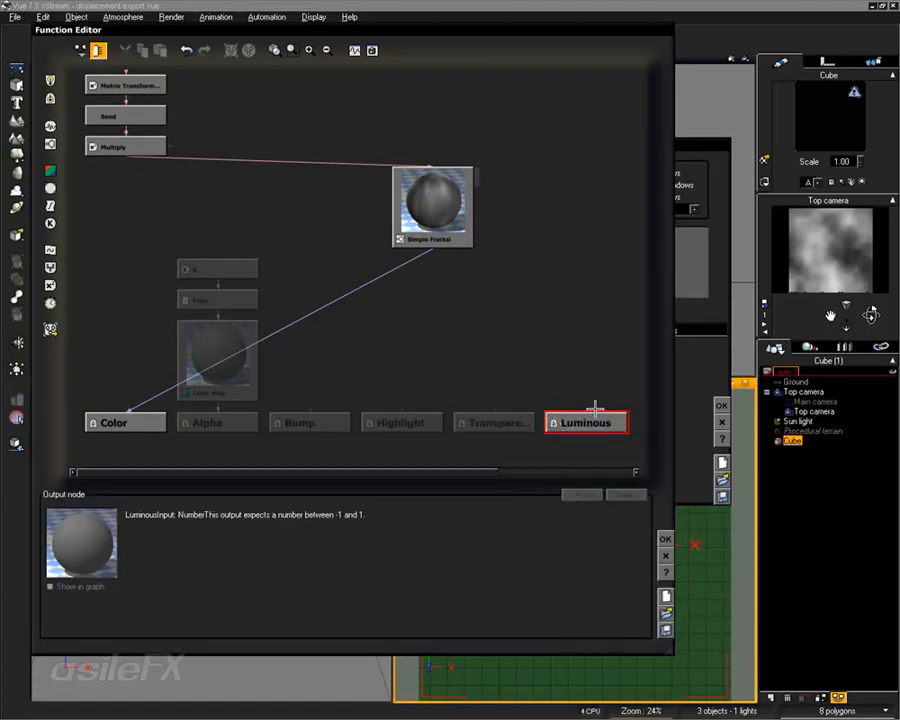
left_click(586, 408)
left_click_drag(586, 408, 434, 243)
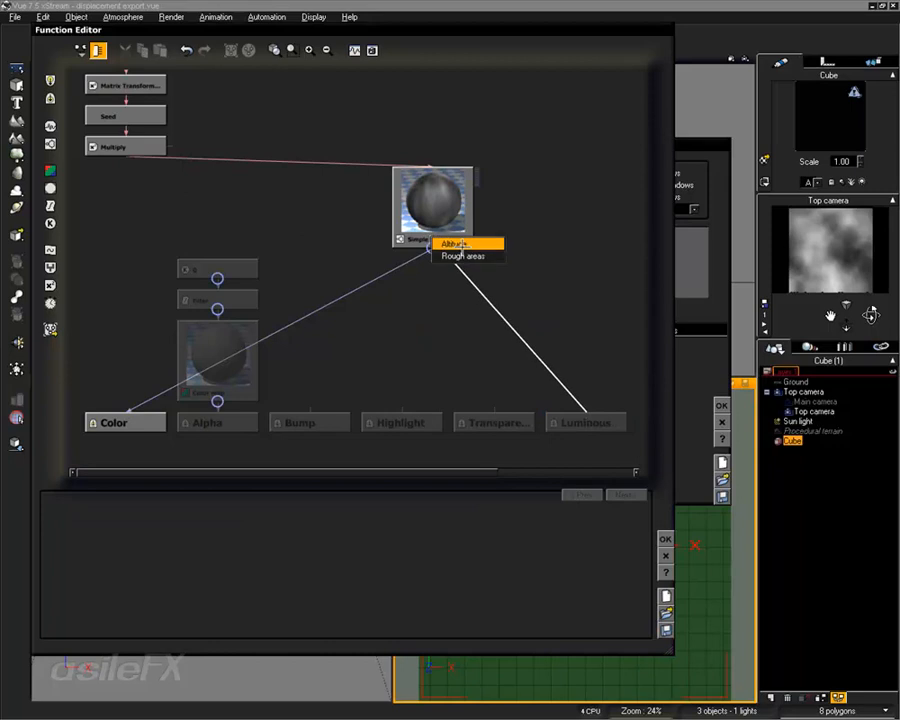
left_click(442, 249)
Delete the connection from Simple Fractal to Color, add a white Constant Color node, and accept the function
left_click(452, 287)
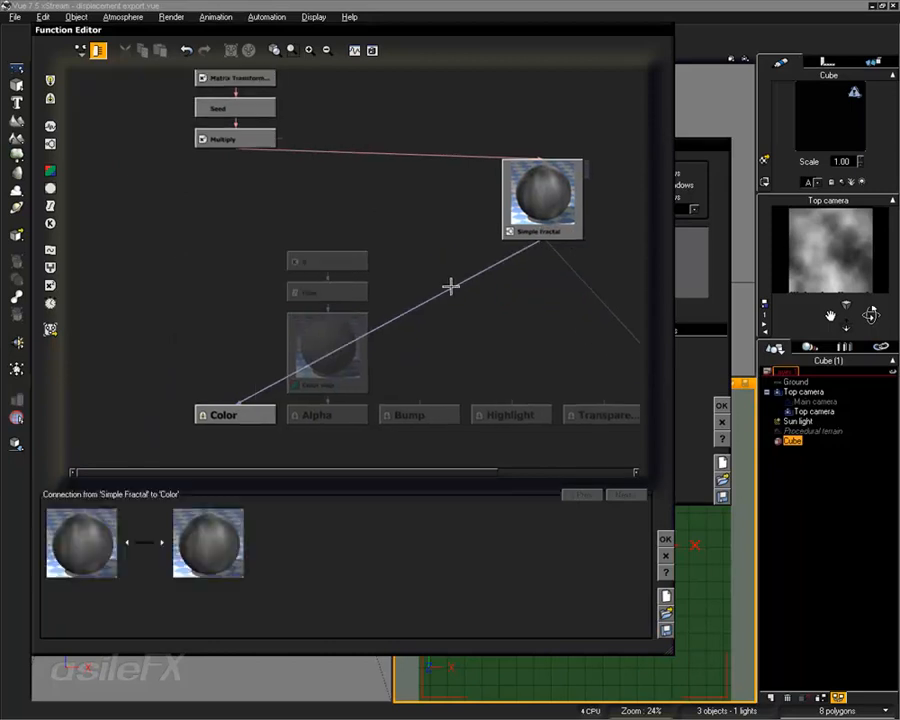
key("Delete")
left_click(201, 283)
left_click(50, 224)
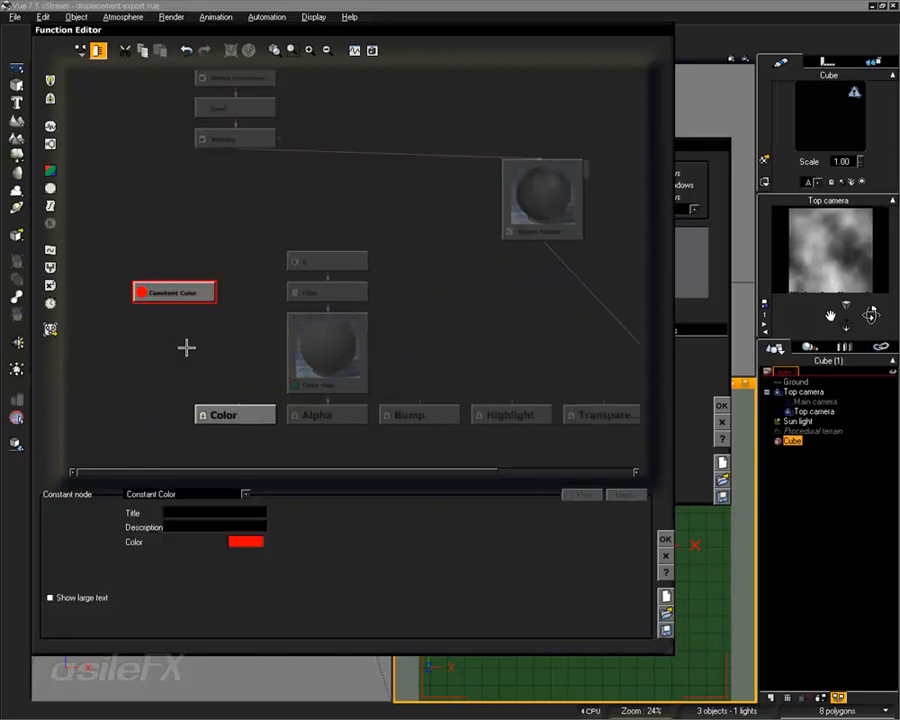
right_click(251, 544)
left_click(267, 550)
left_click_drag(726, 430, 729, 352)
key("Return")
left_click(669, 536)
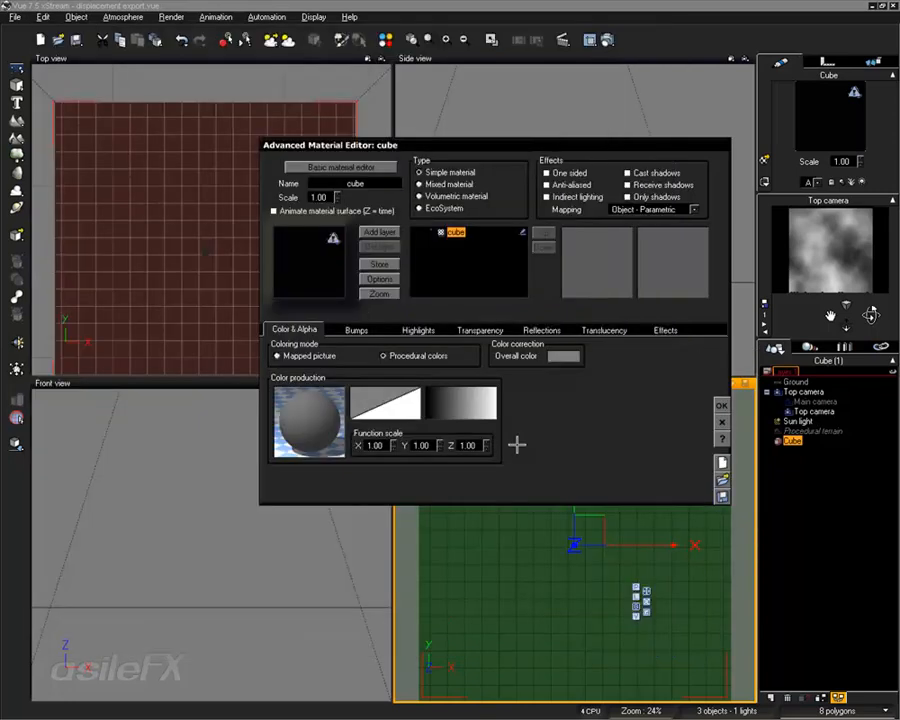
Connect the white Constant Color node to the Color output in the cube's color function and accept it
right_click(297, 393)
left_click(320, 402)
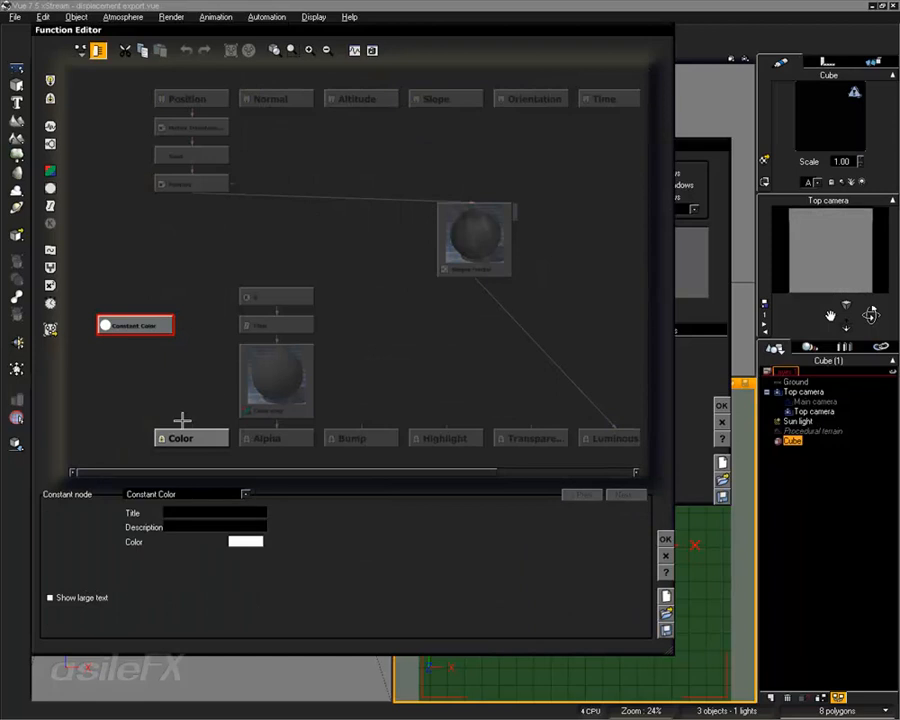
left_click_drag(192, 427, 141, 338)
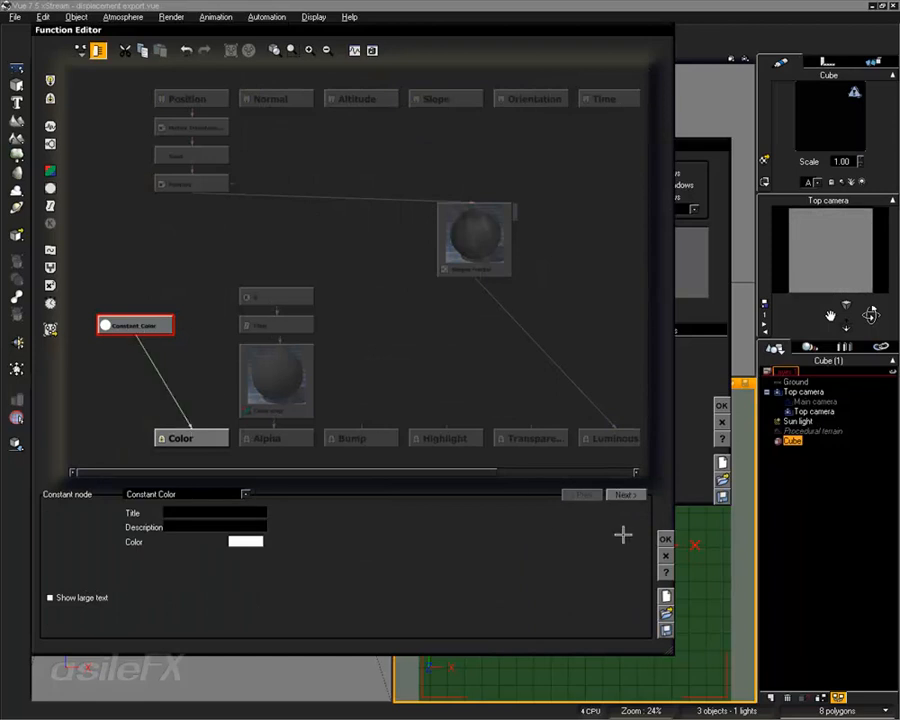
left_click(665, 539)
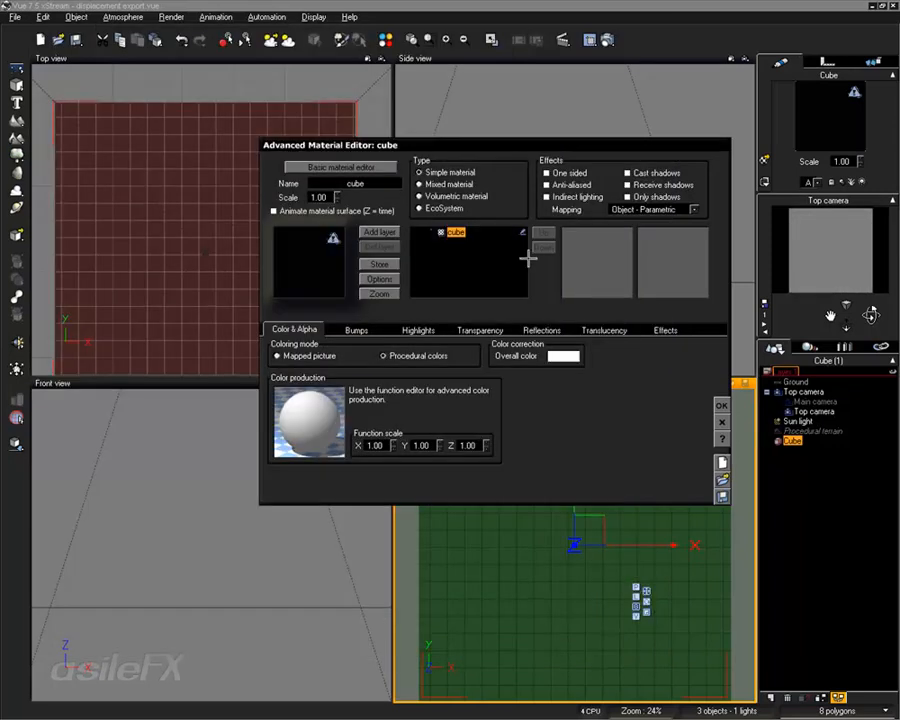
Turn the cube material's Ignore lighting override off and back on to compare the camera previews
left_click(672, 328)
left_click(630, 414)
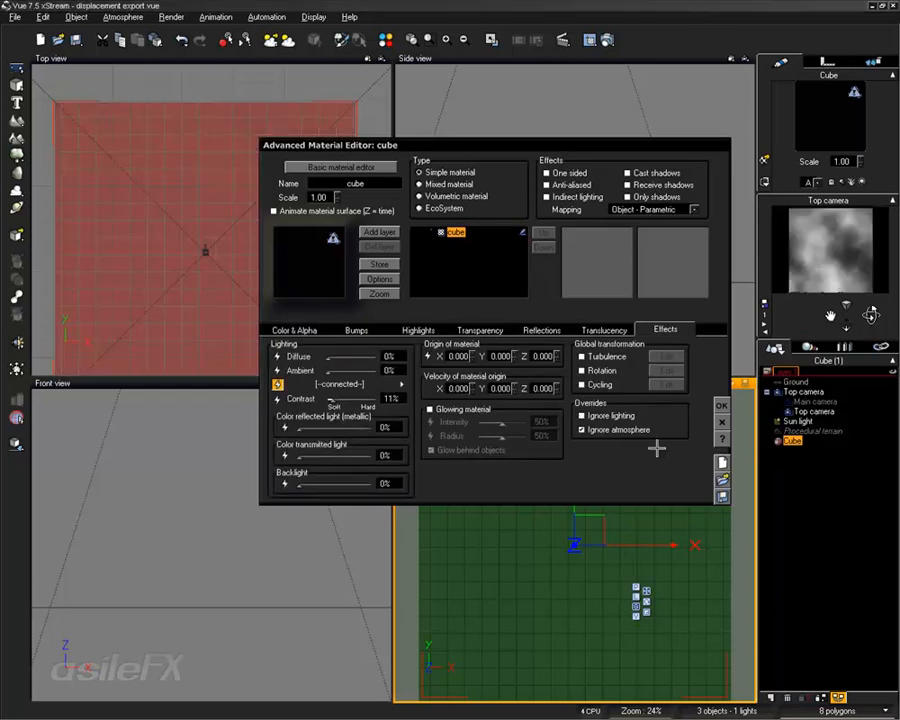
left_click(582, 415)
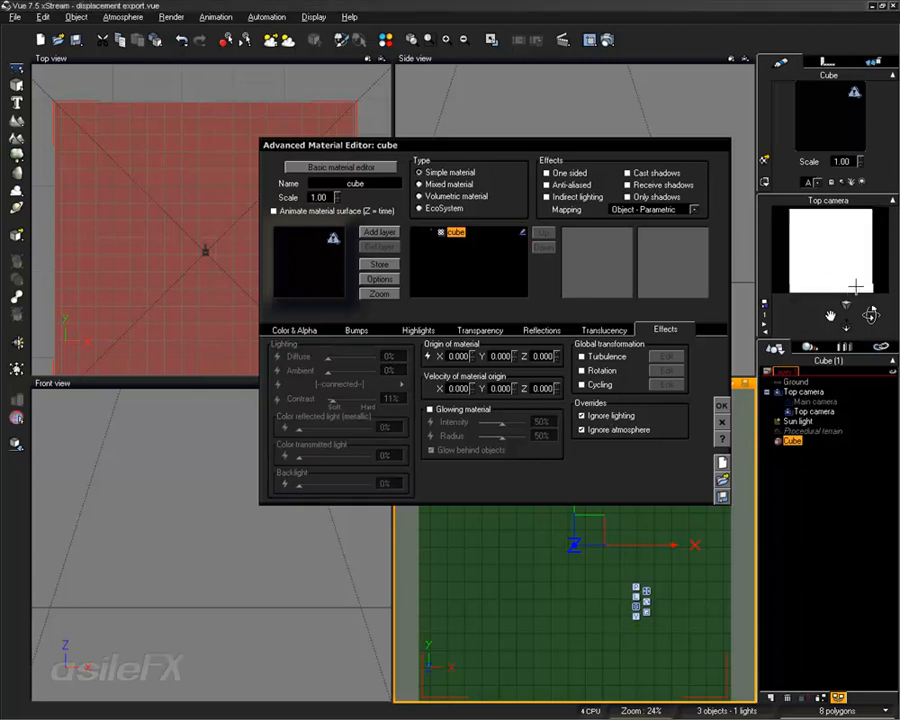
Open the cube's color function and delete the white Constant Color node
left_click(292, 329)
right_click(305, 395)
left_click(340, 402)
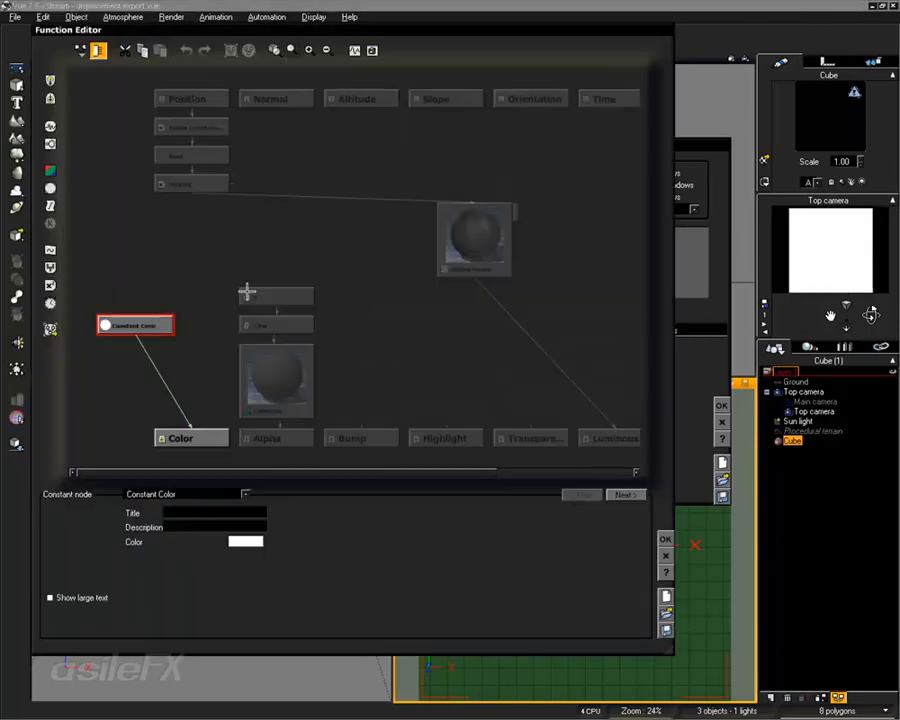
left_click_drag(149, 344, 502, 311)
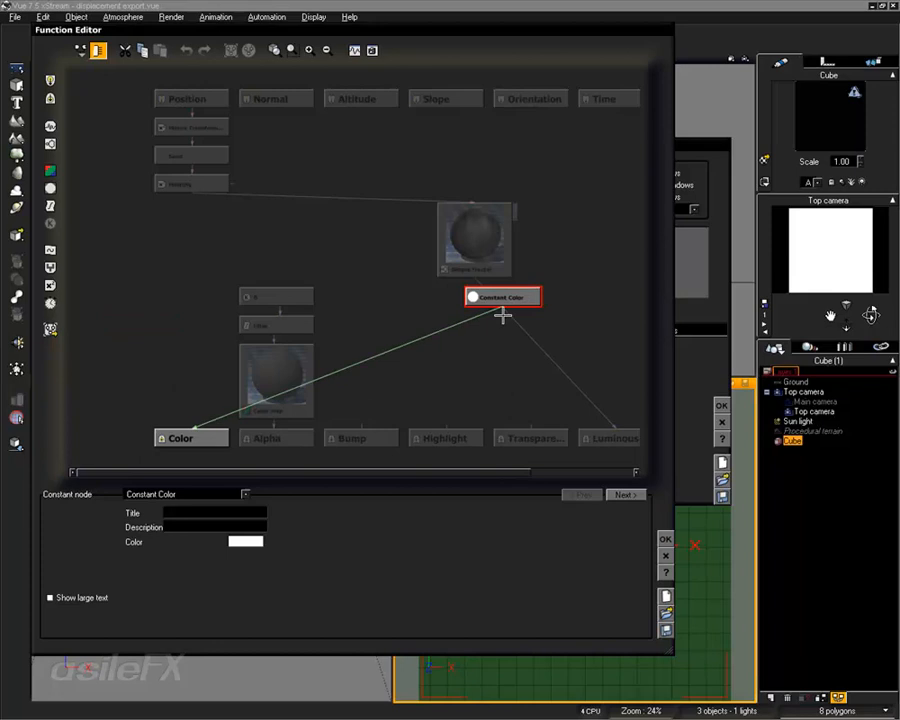
key("Delete")
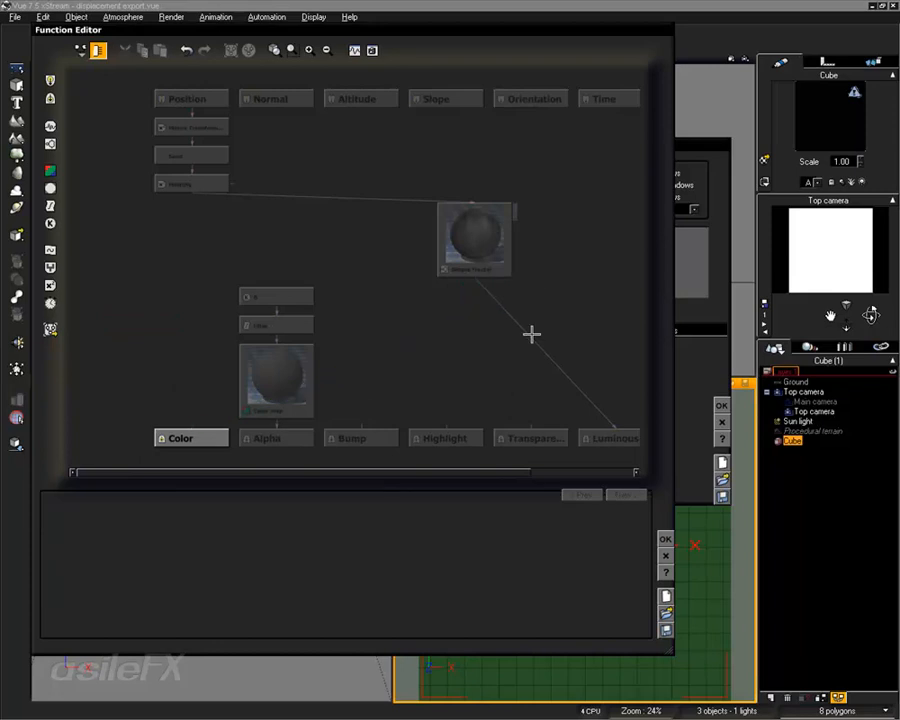
Remove the Simple Fractal link to Luminous, connect Simple Fractal to the Color output instead, and accept the function
left_click(530, 333)
left_click_drag(193, 428, 478, 256)
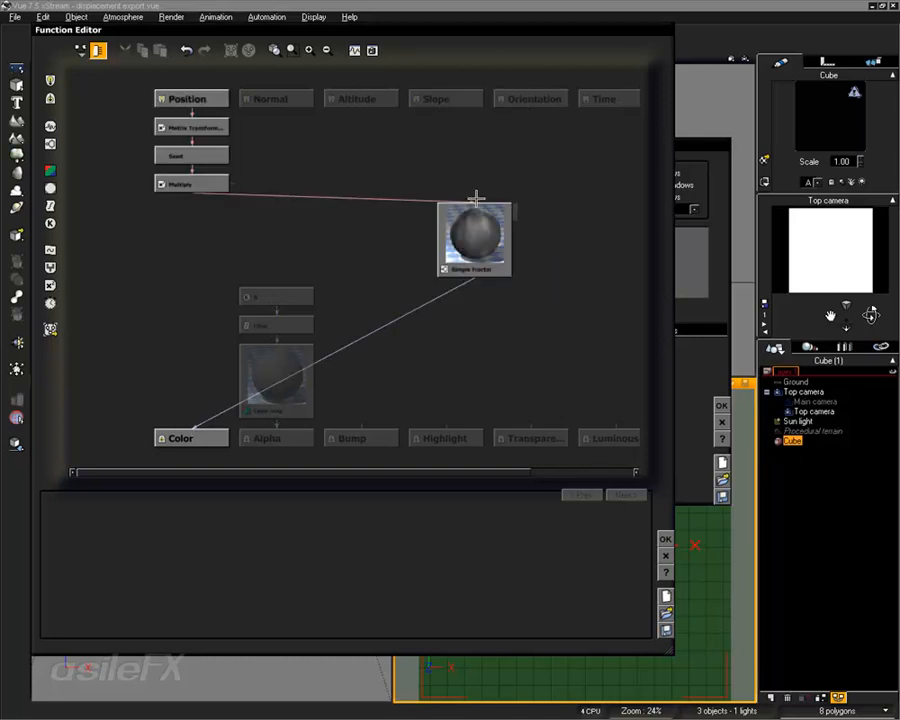
left_click(665, 539)
Set the cube material's Luminous lighting to 0%, keep Ignore lighting and Ignore atmosphere enabled, and accept the material
left_click(666, 330)
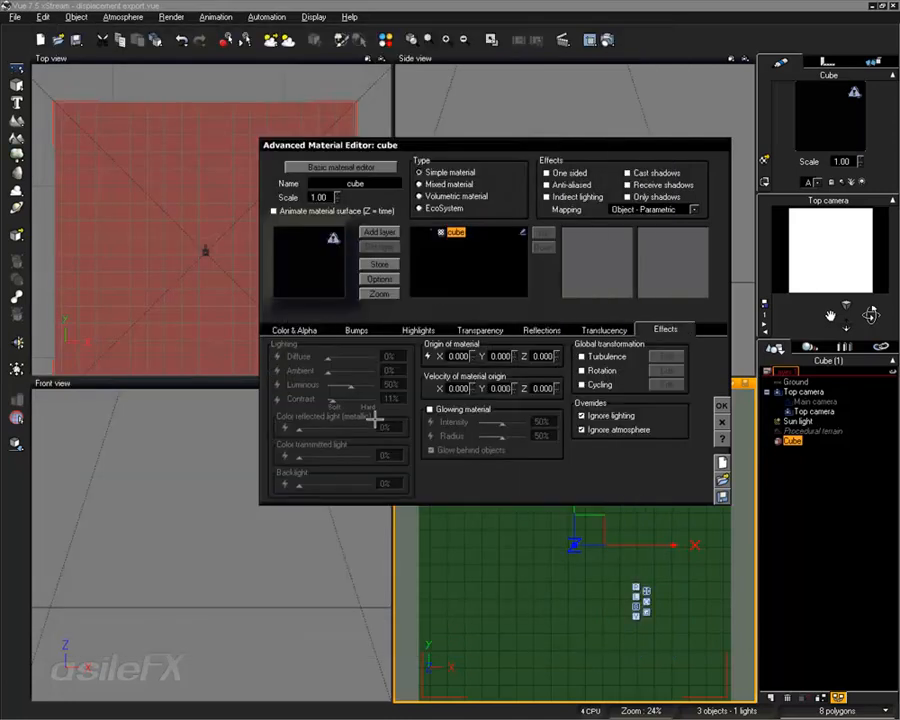
left_click(624, 416)
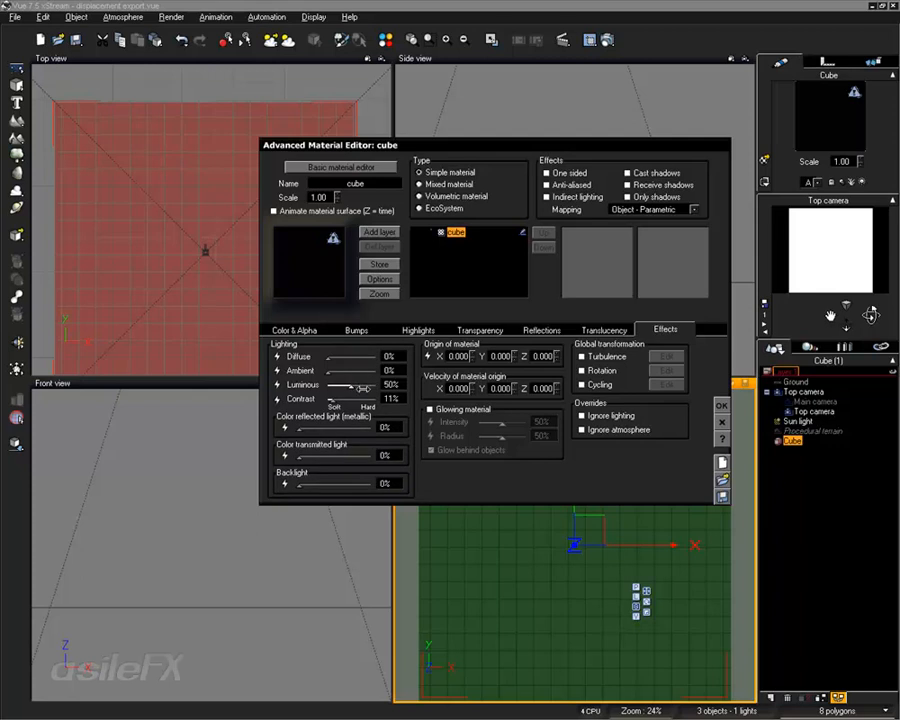
left_click_drag(376, 385, 336, 390)
left_click(602, 416)
left_click(602, 432)
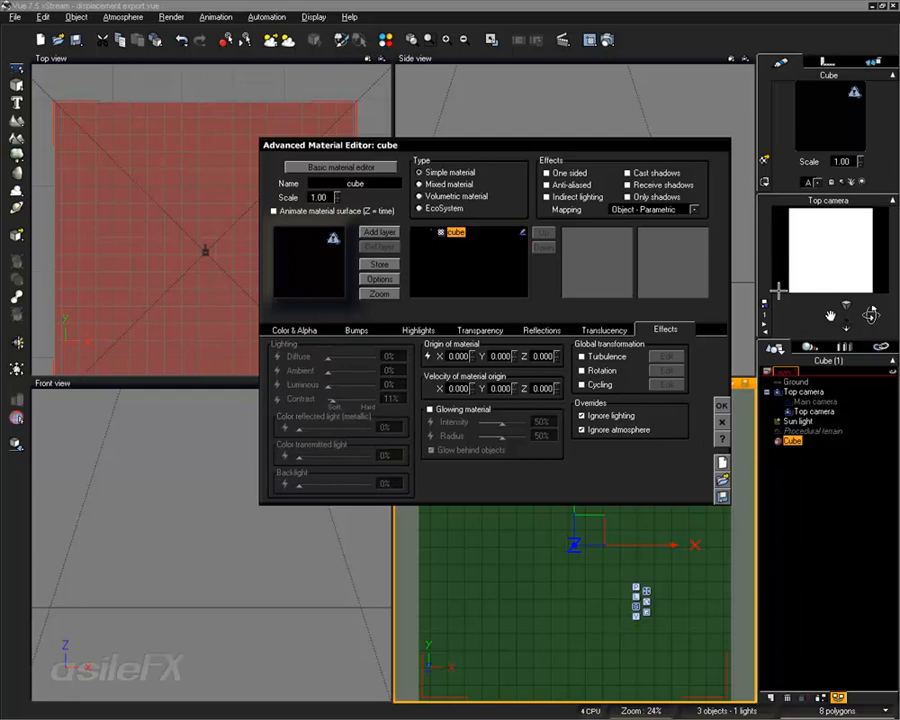
left_click(831, 263)
left_click(721, 406)
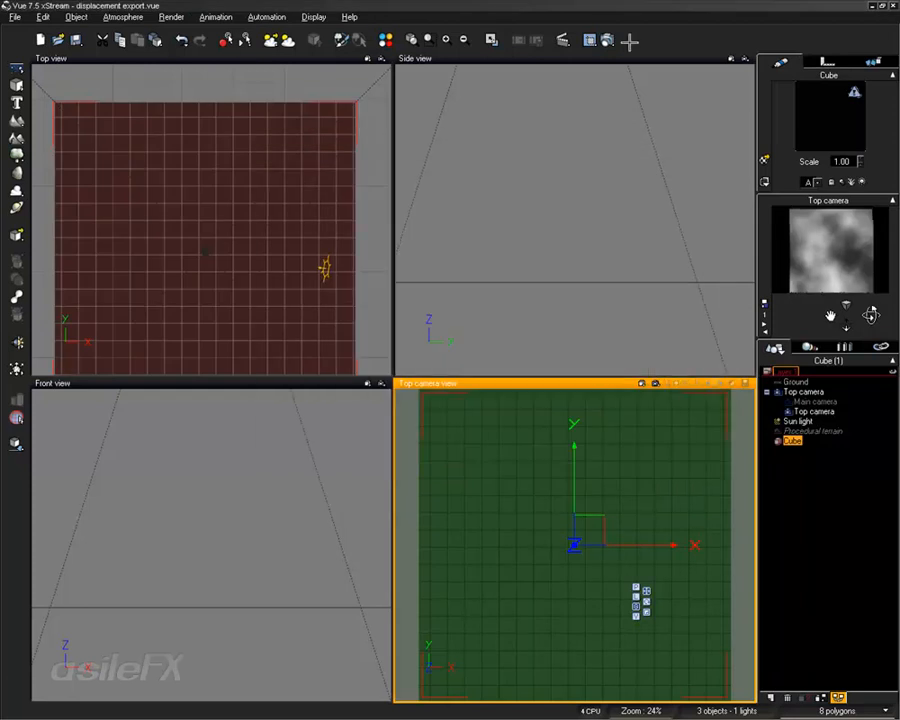
Render the top camera view at 2048 x 2048, and re-render it with the picture size set to 1000 x 1000 pixels
left_click(607, 40)
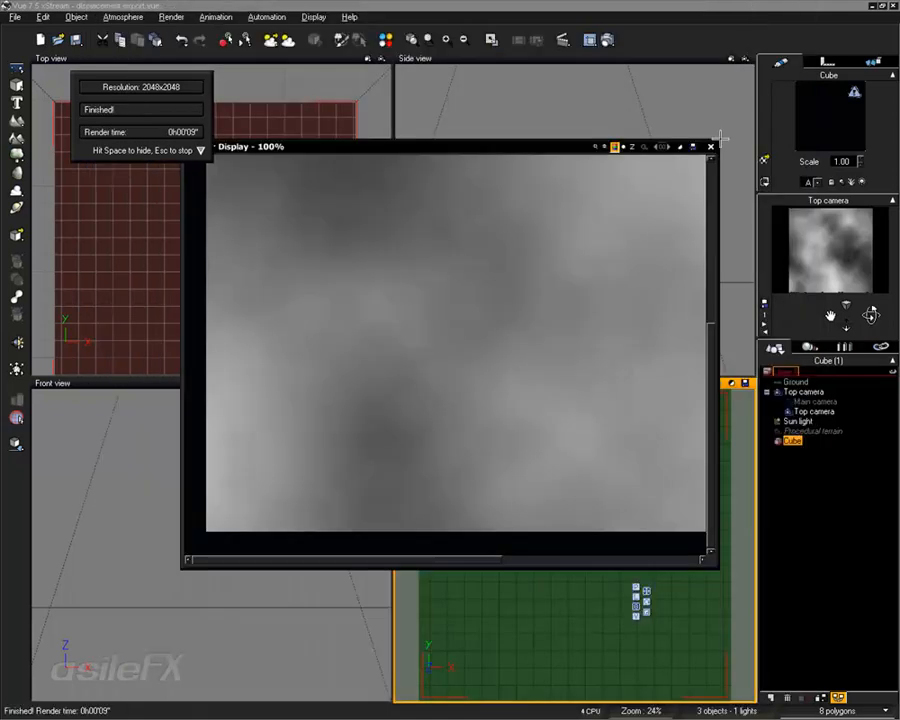
left_click(708, 147)
left_click(607, 40)
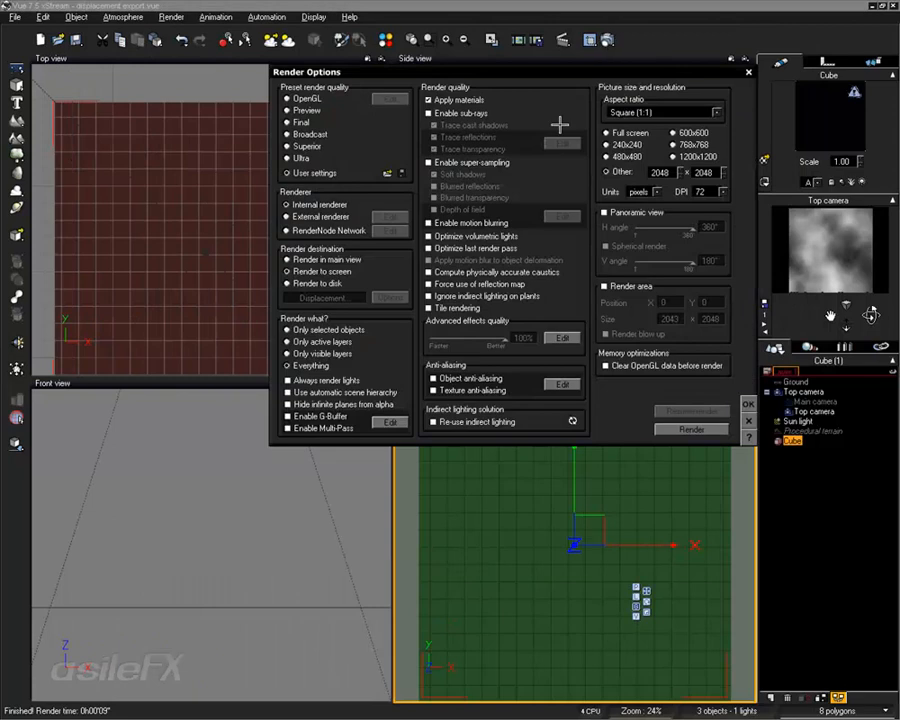
double_click(662, 172)
type("1000")
key("Tab")
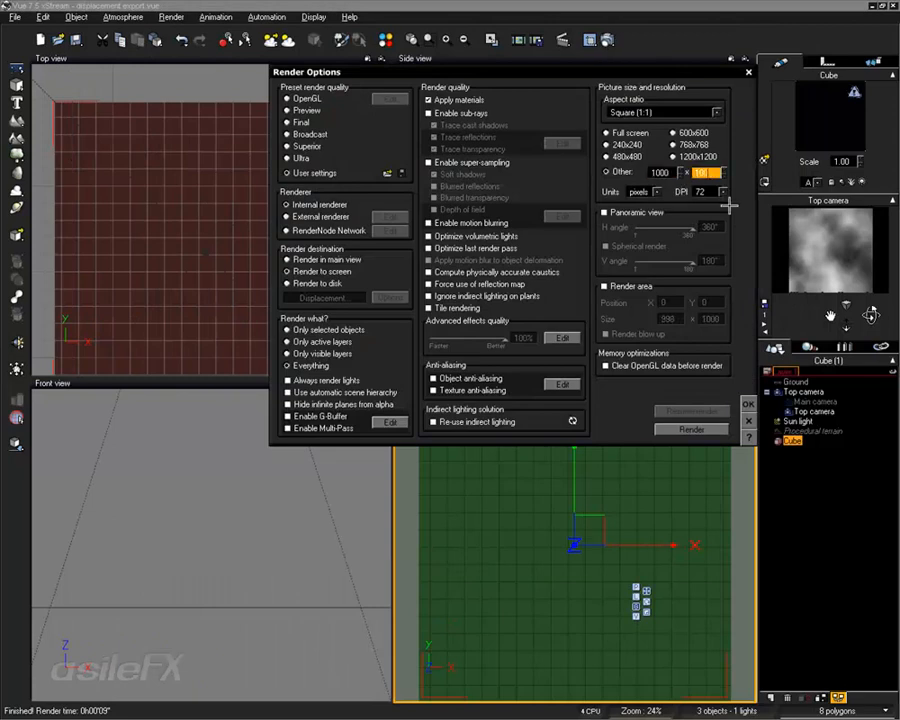
left_click(681, 430)
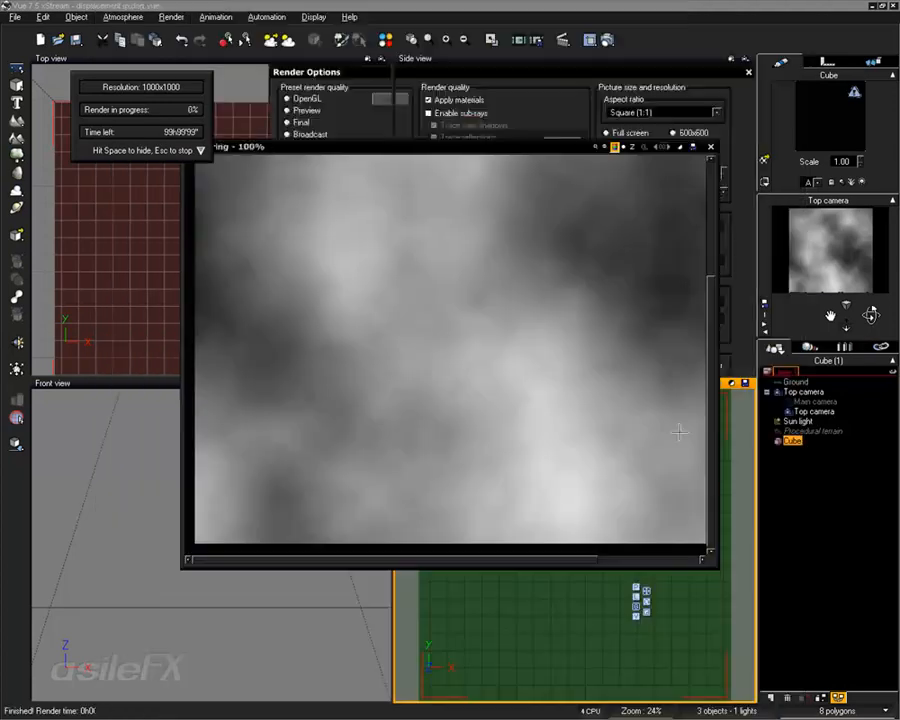
left_click_drag(709, 292, 715, 220)
left_click(710, 148)
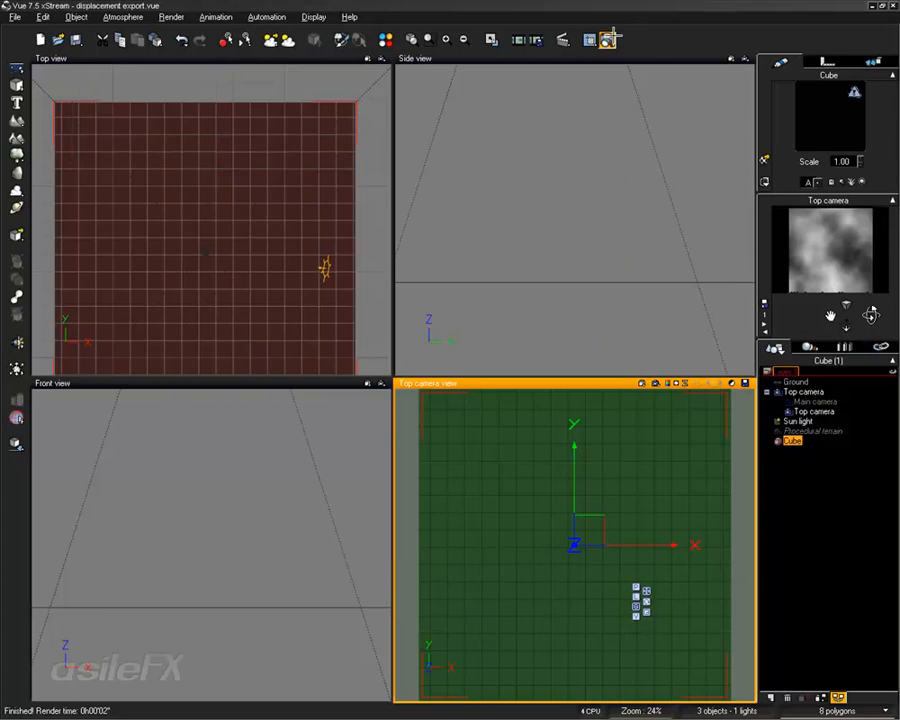
Repeat the 1000 x 1000 render, switch the render quality preset to Ultra, and render once more
left_click(607, 40)
left_click(692, 430)
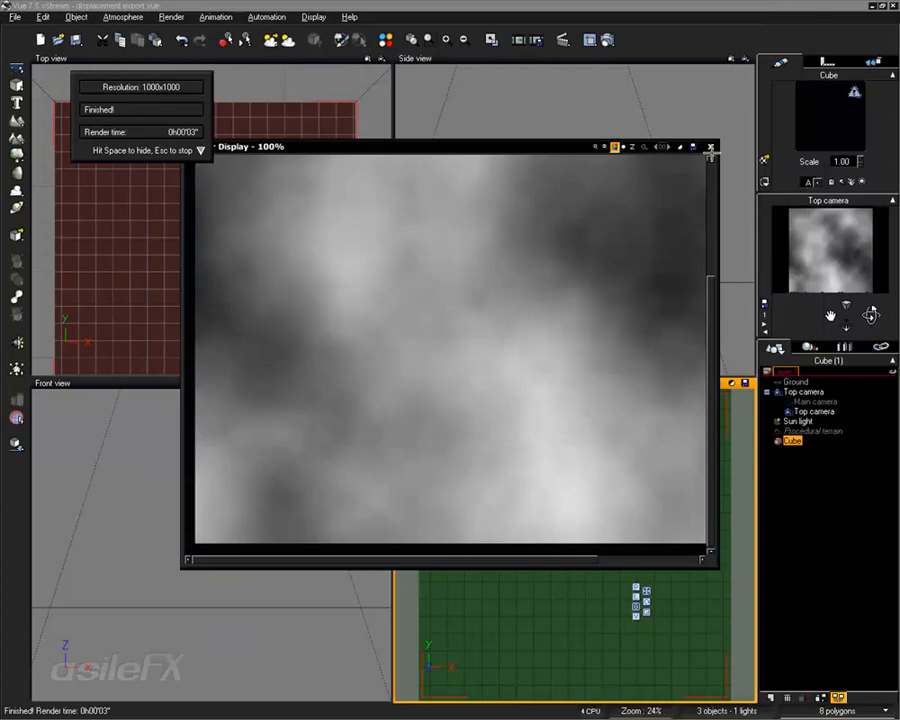
left_click(608, 40)
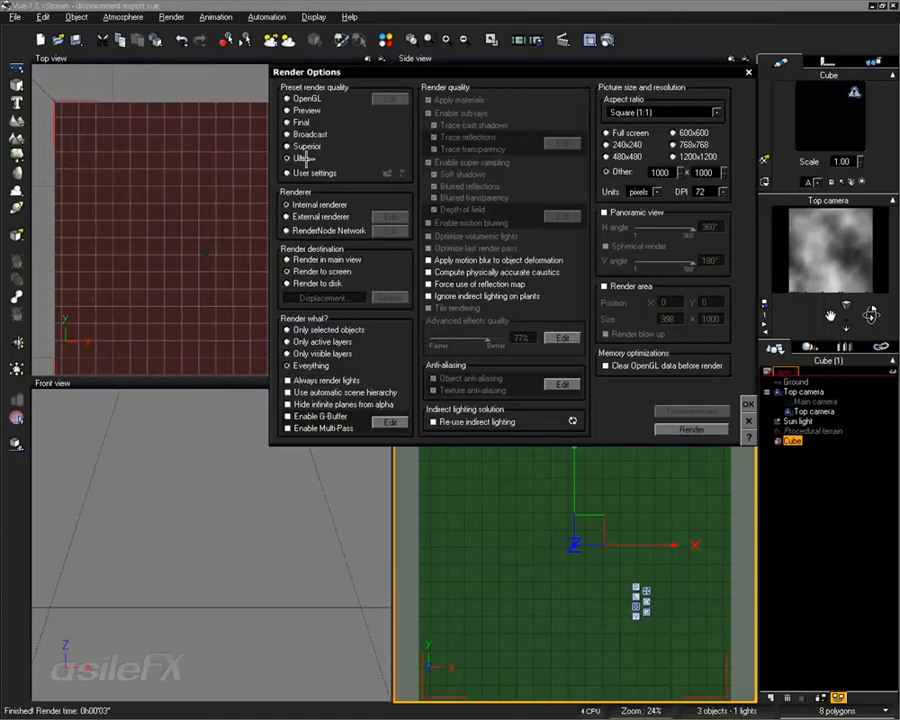
left_click(690, 430)
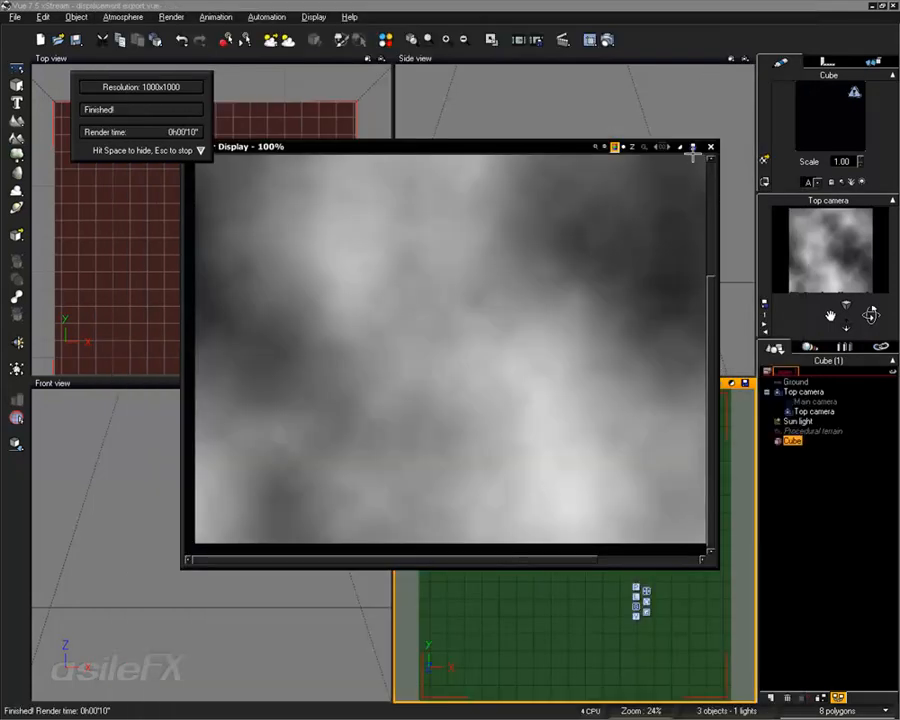
left_click(692, 149)
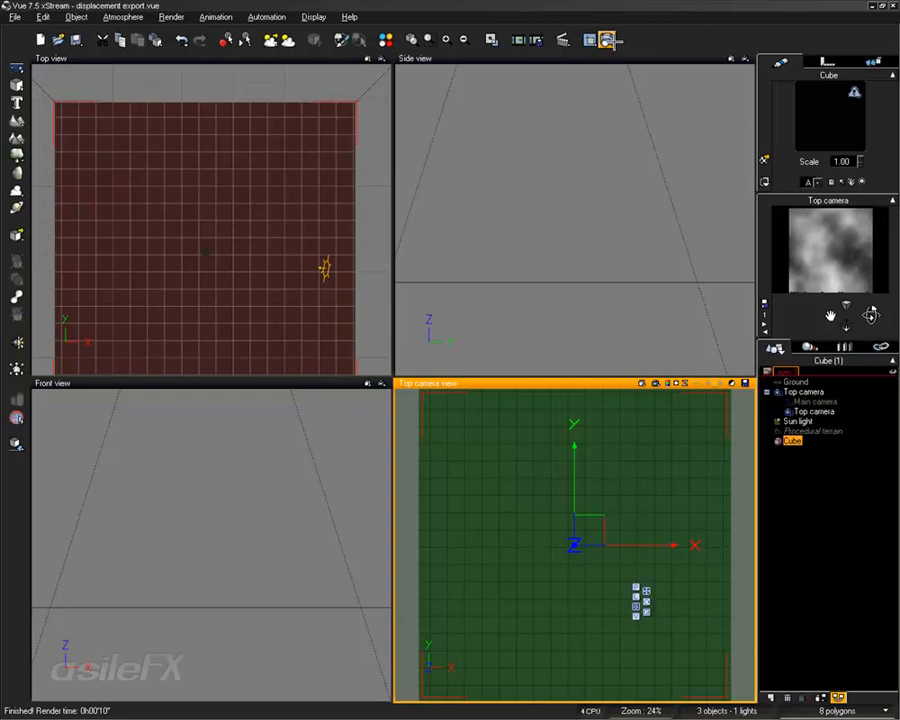
Reopen the render options
left_click(607, 40)
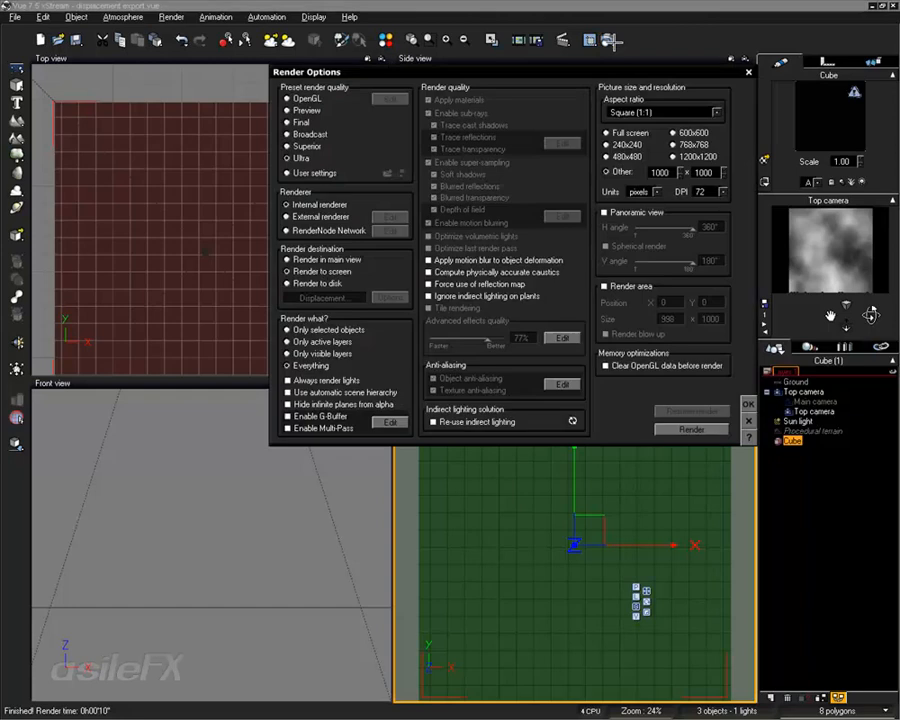